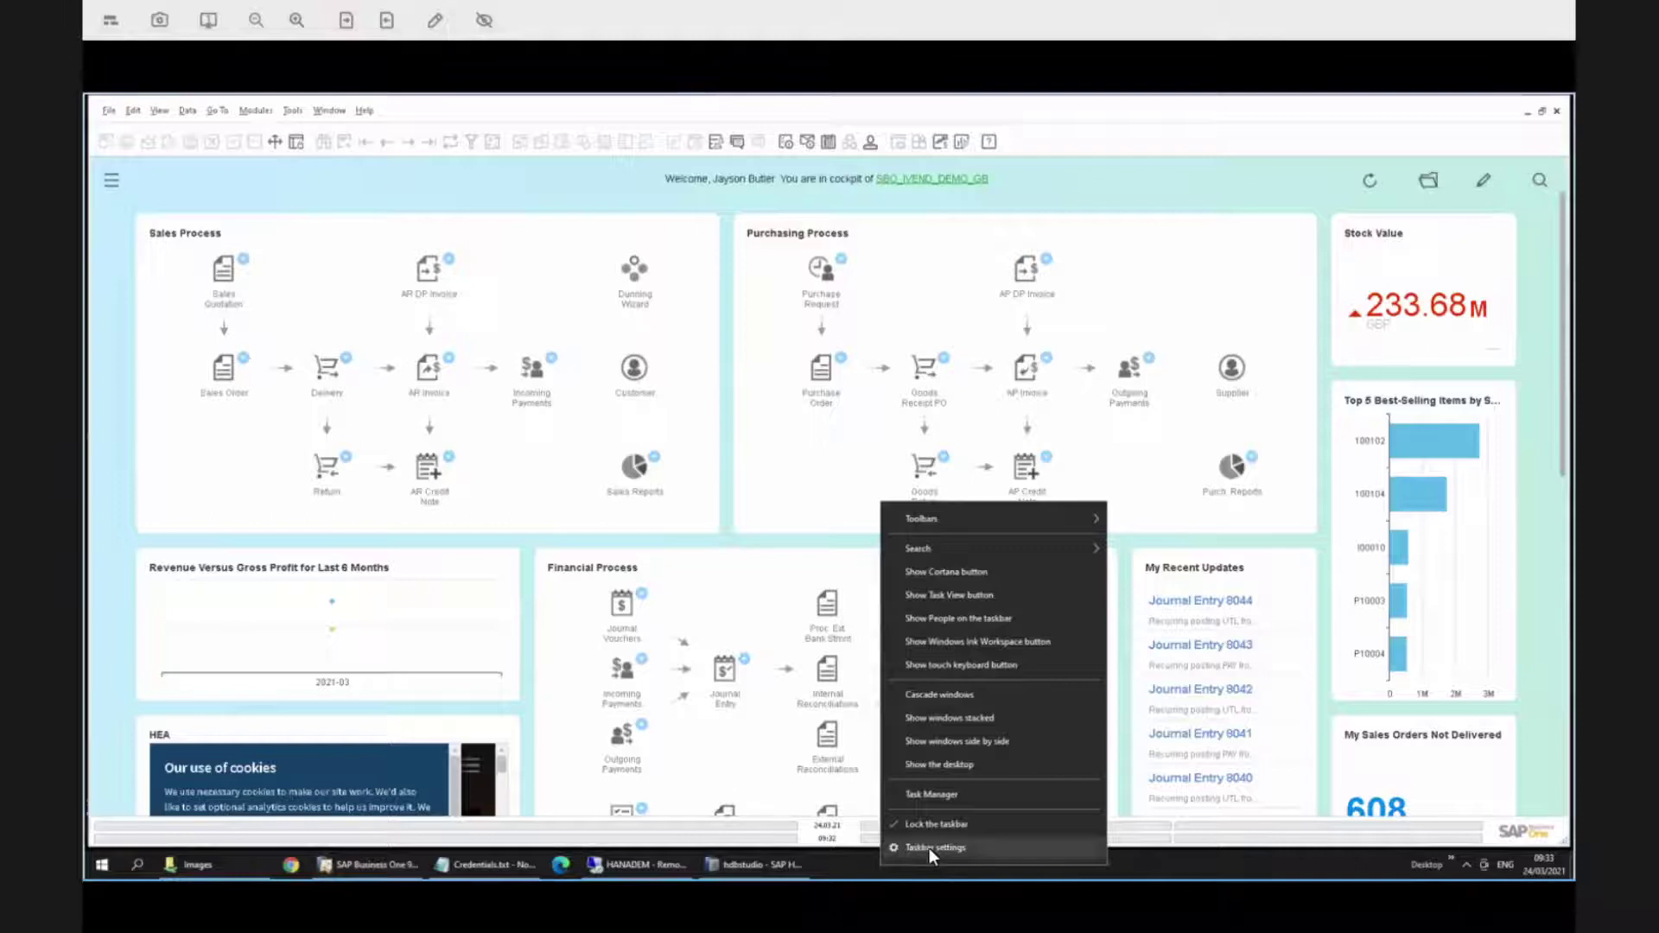
Turn on automatic hiding of the taskbar in desktop mode and unlock the taskbar
left_click(930, 848)
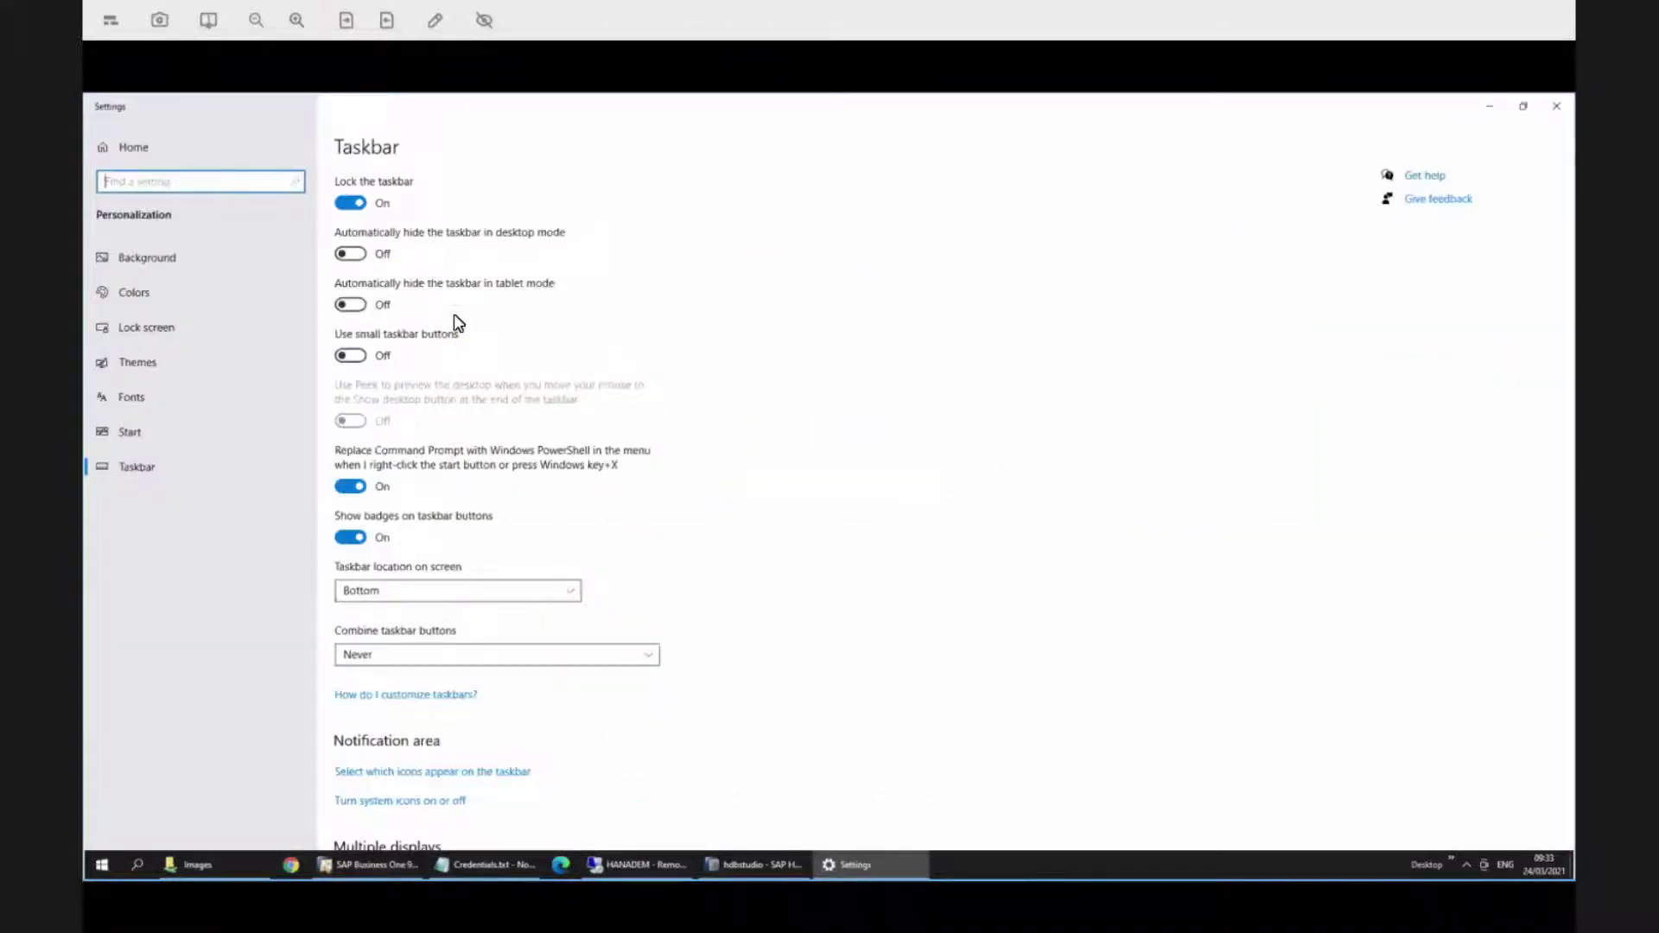
left_click(352, 254)
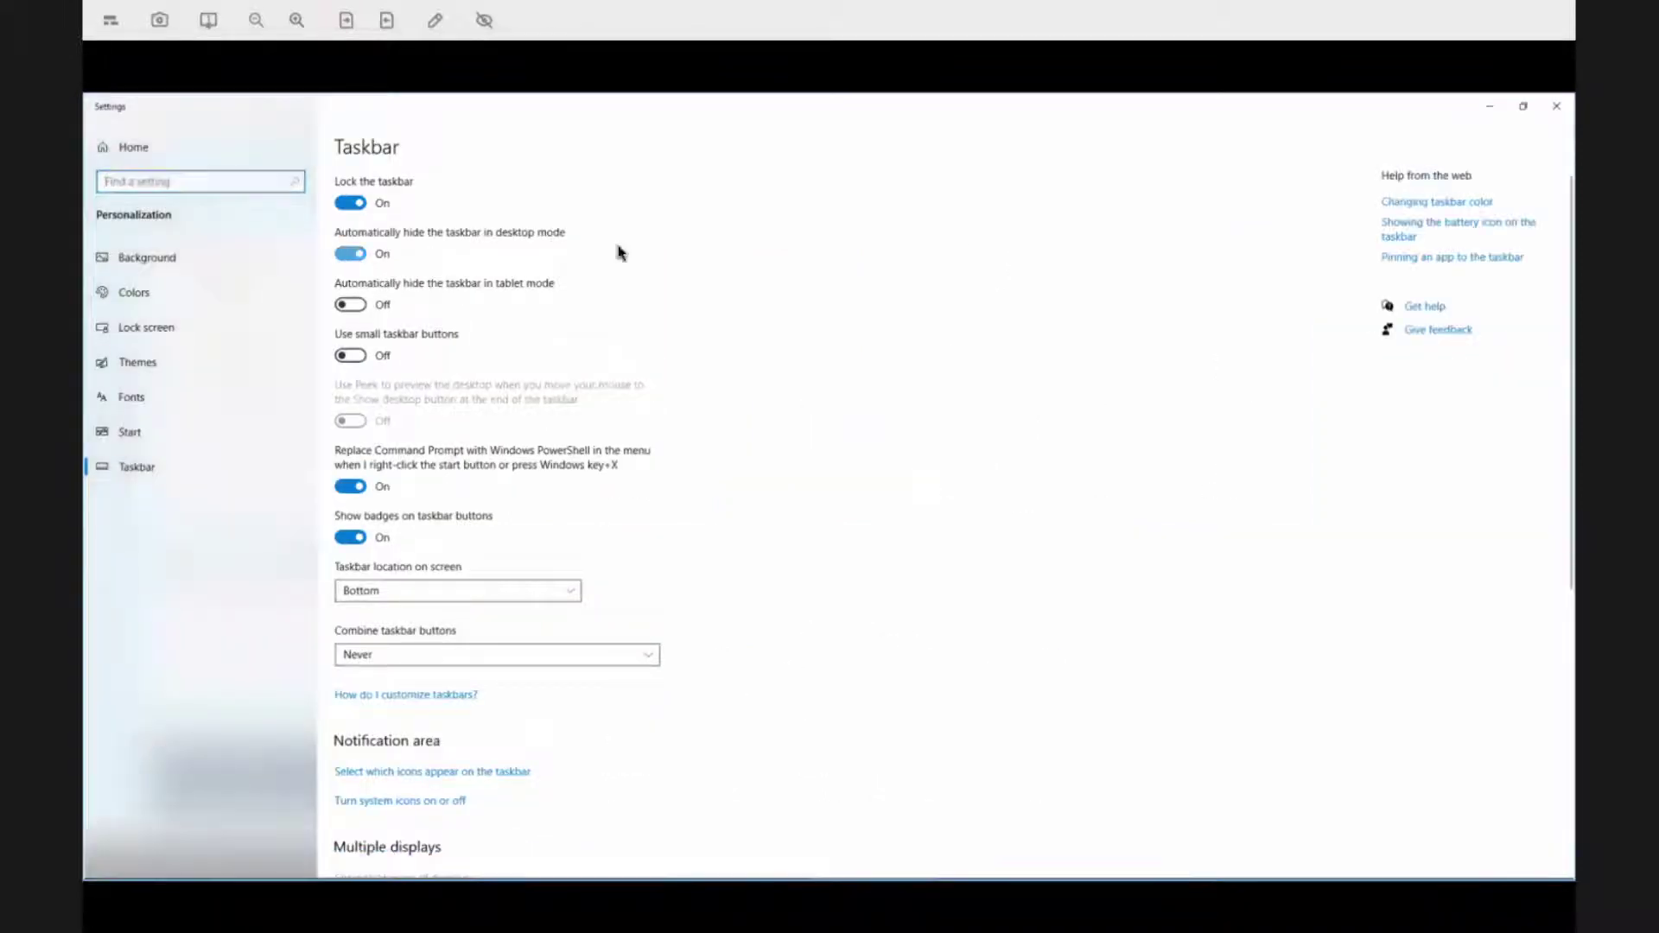
left_click(1558, 106)
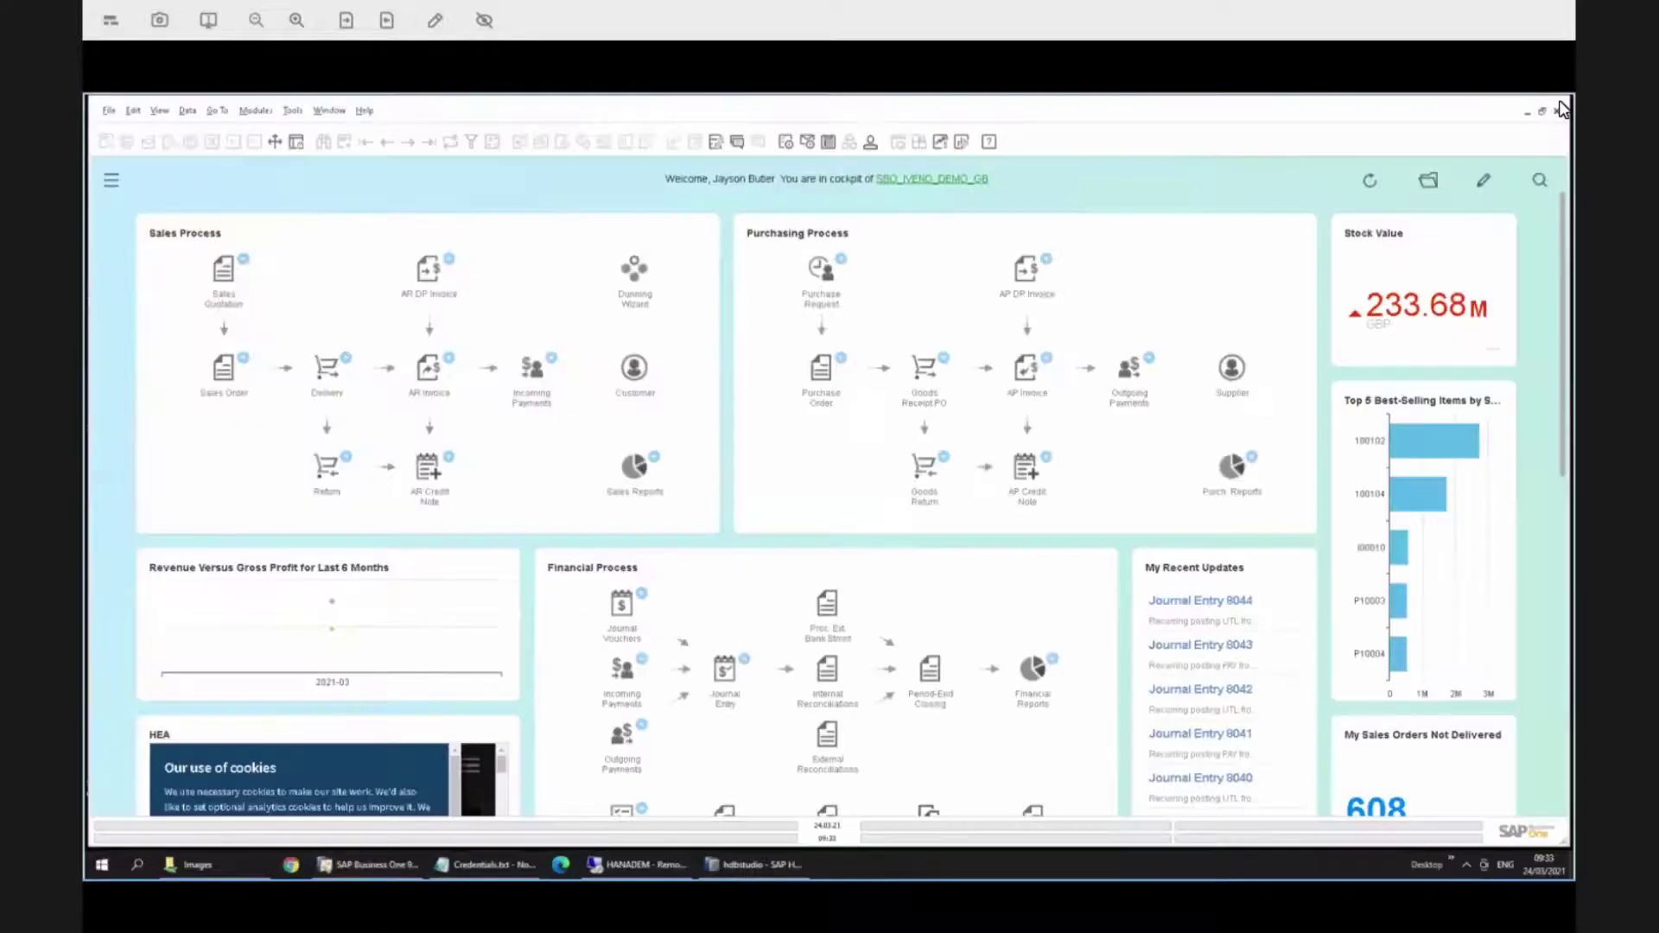
right_click(1051, 863)
left_click(1091, 815)
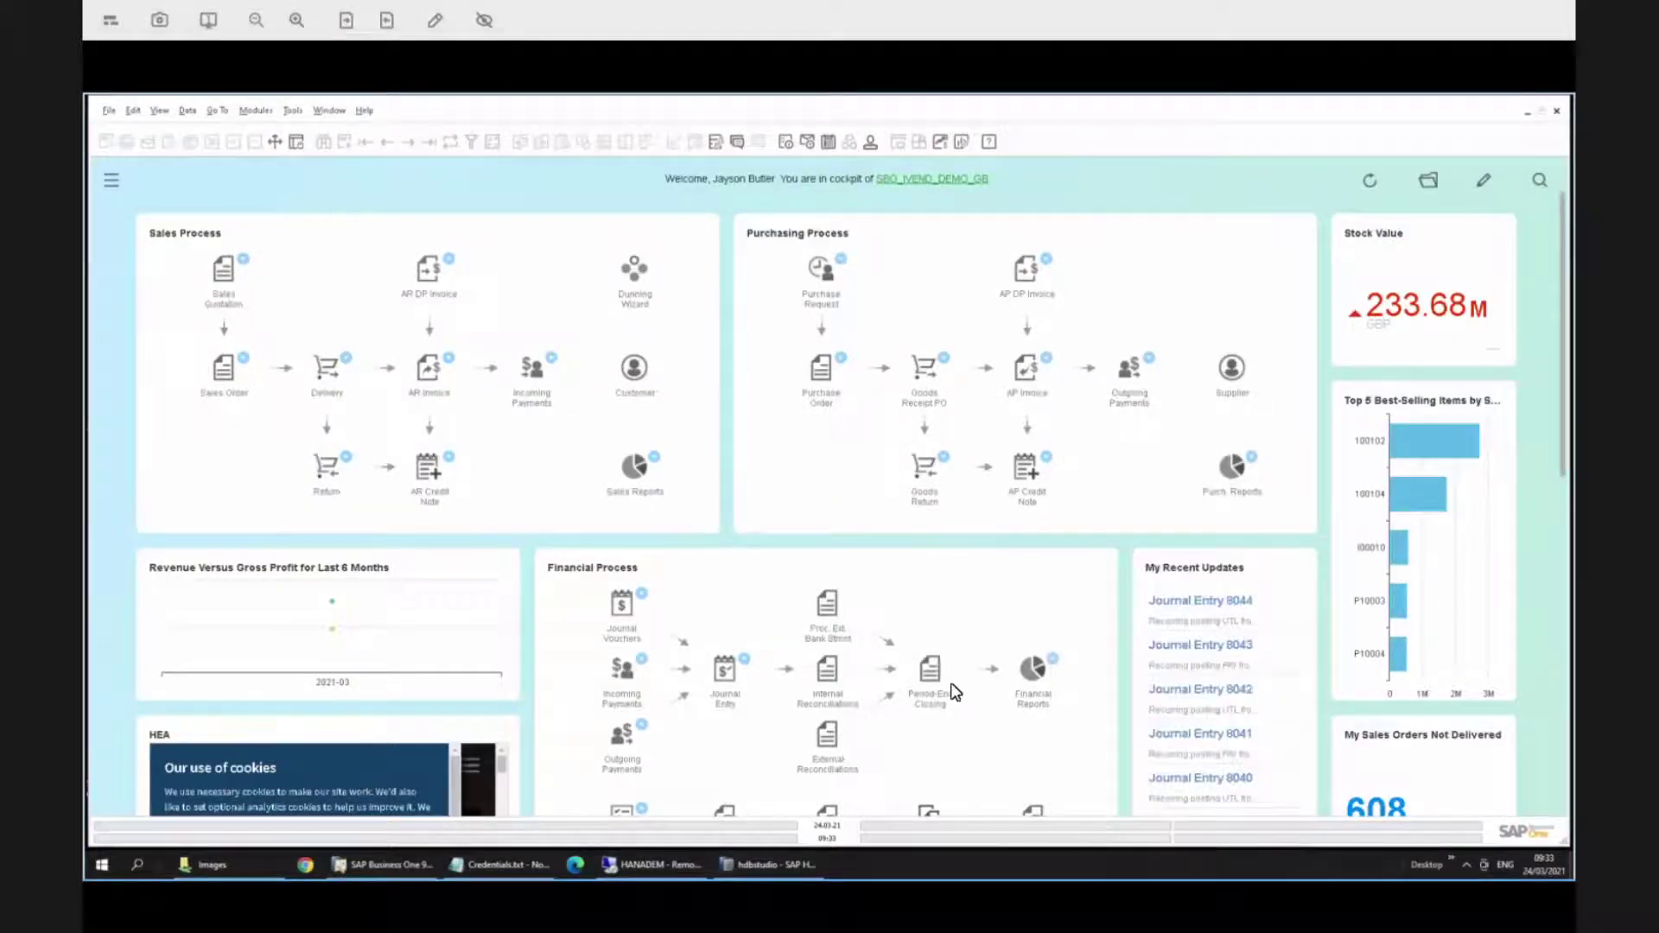
left_click(1108, 127)
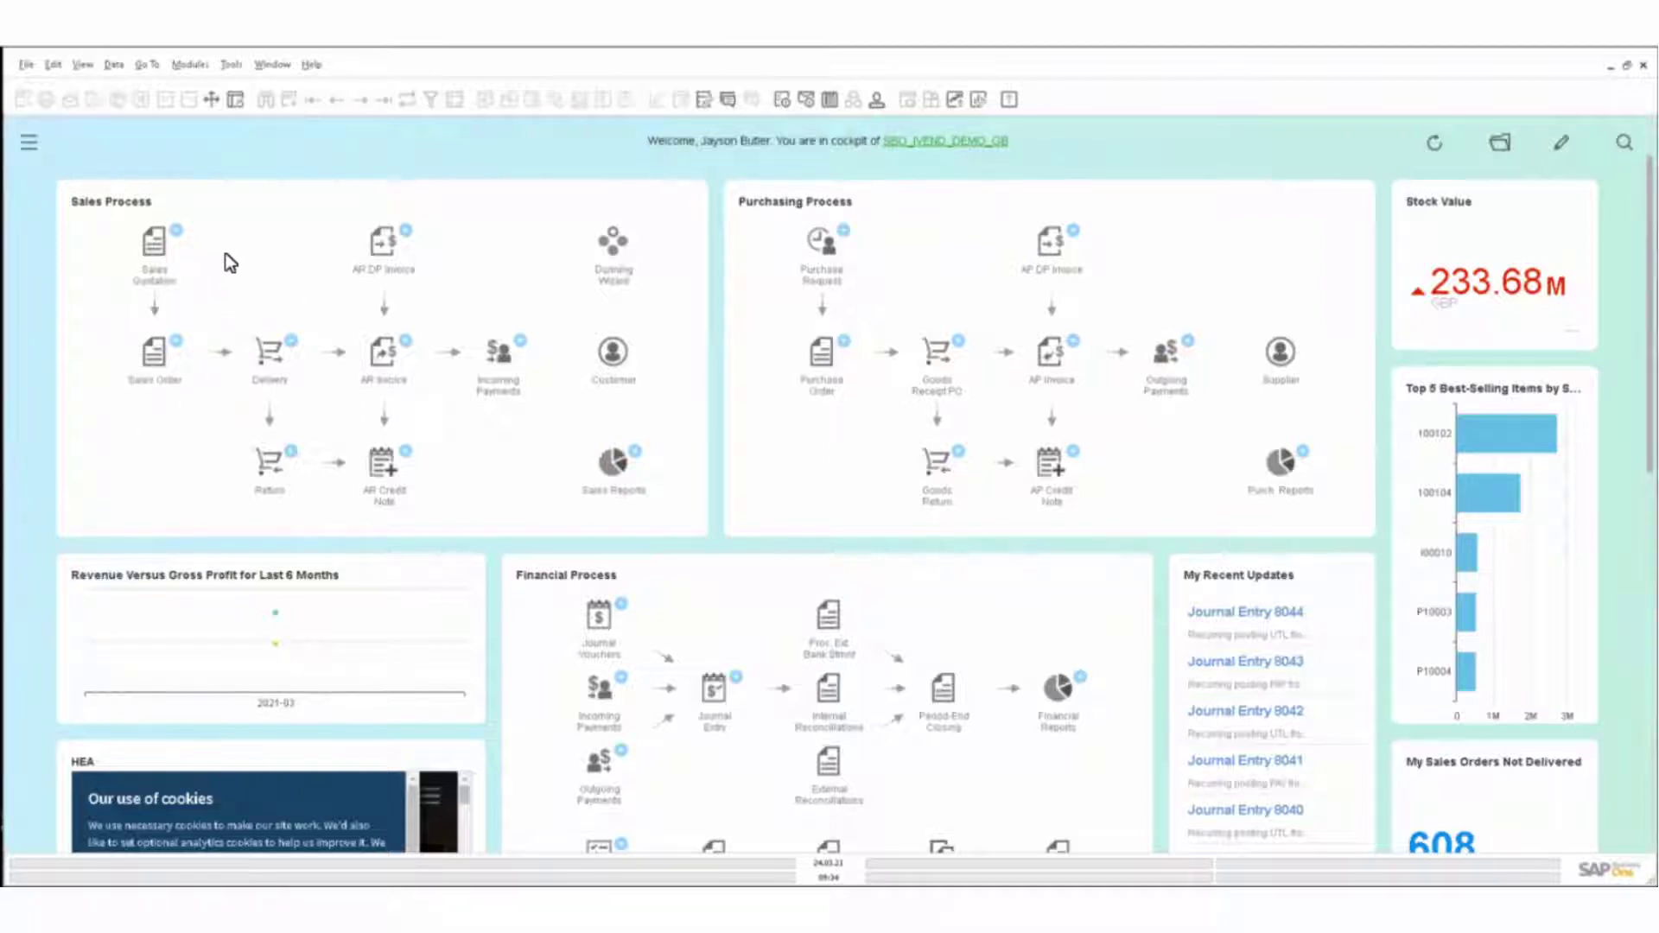
View the blank Sales Quotation and Sales Order forms from the Sales Process, cancelling each one without adding a document
left_click(155, 245)
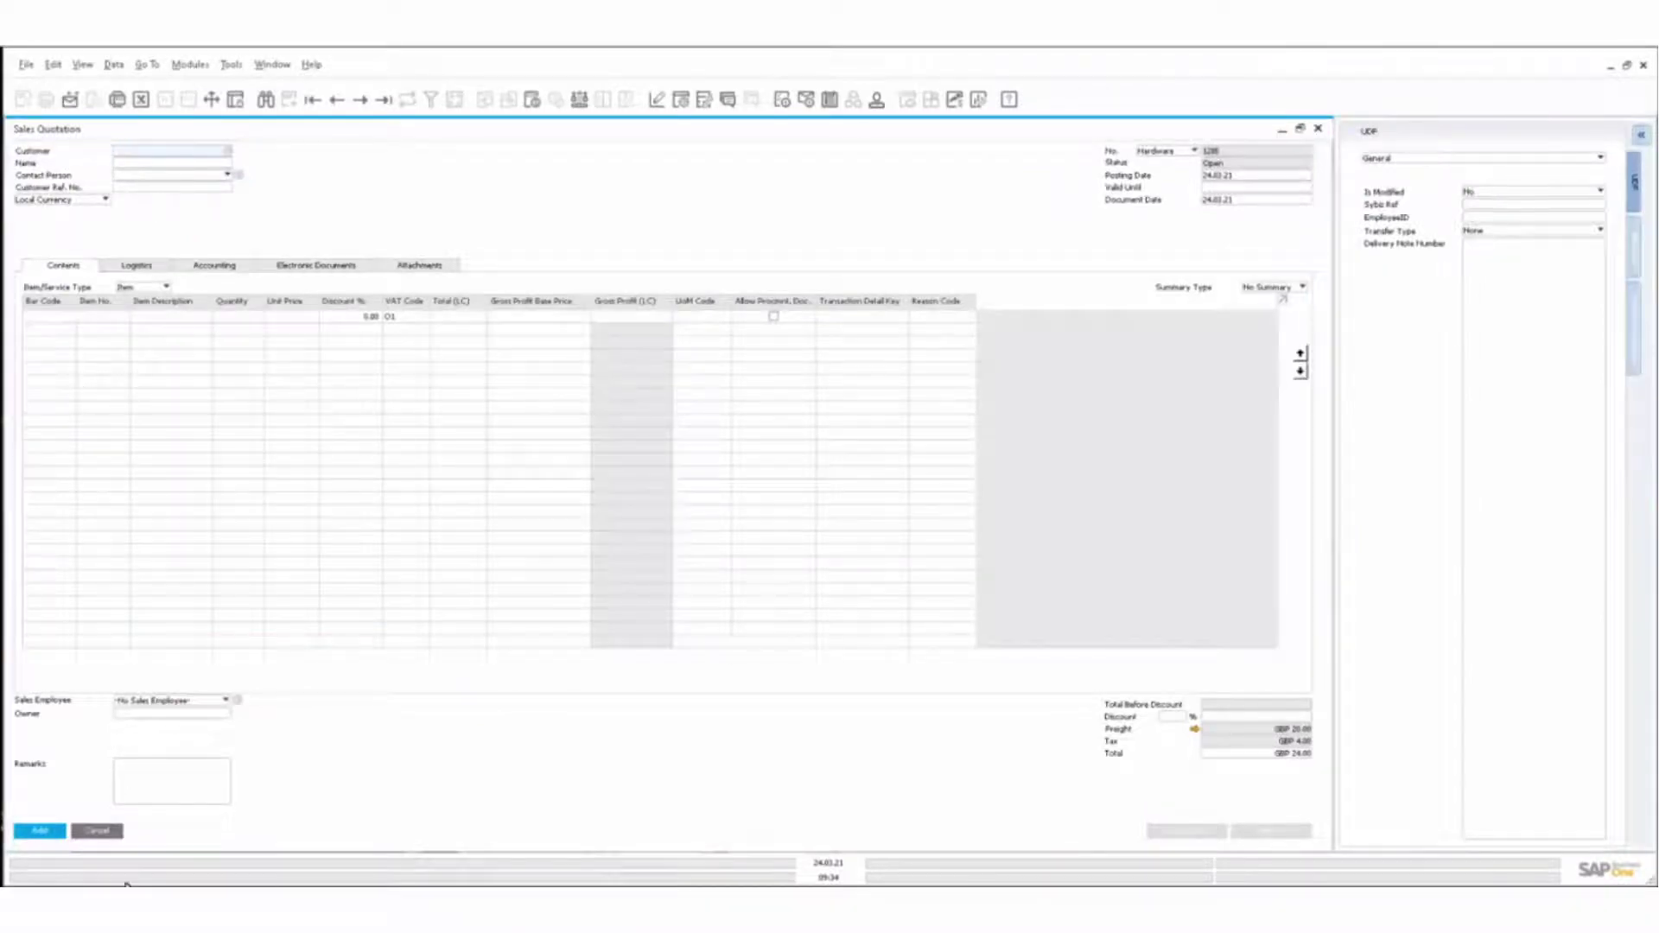
left_click(101, 830)
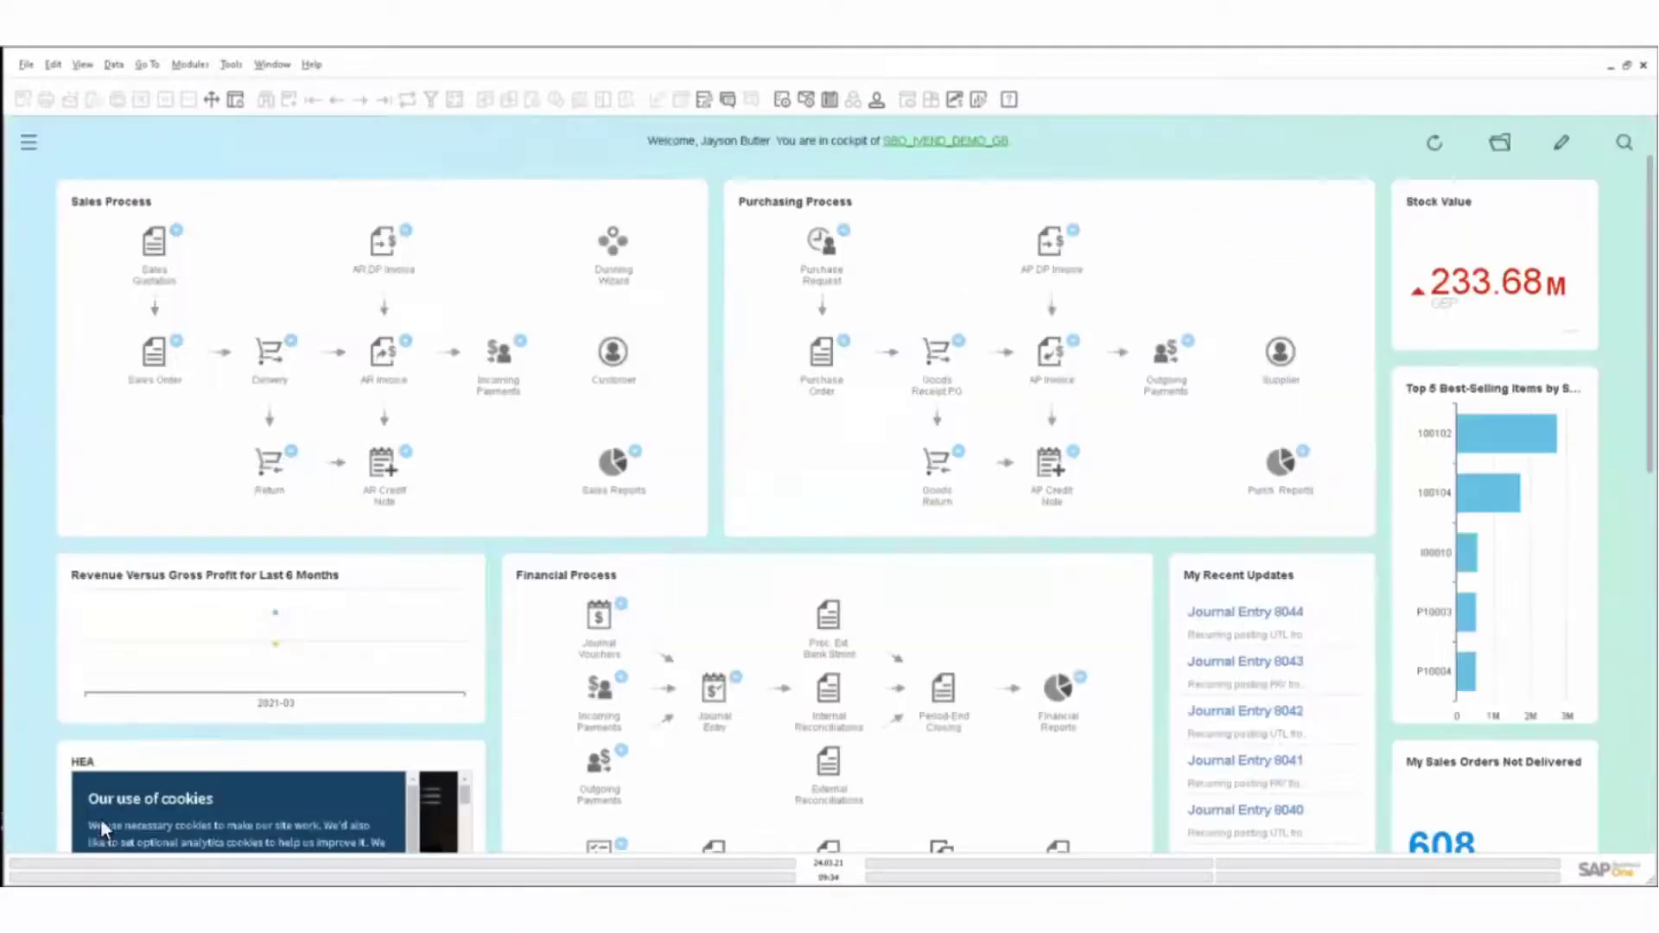
left_click(152, 361)
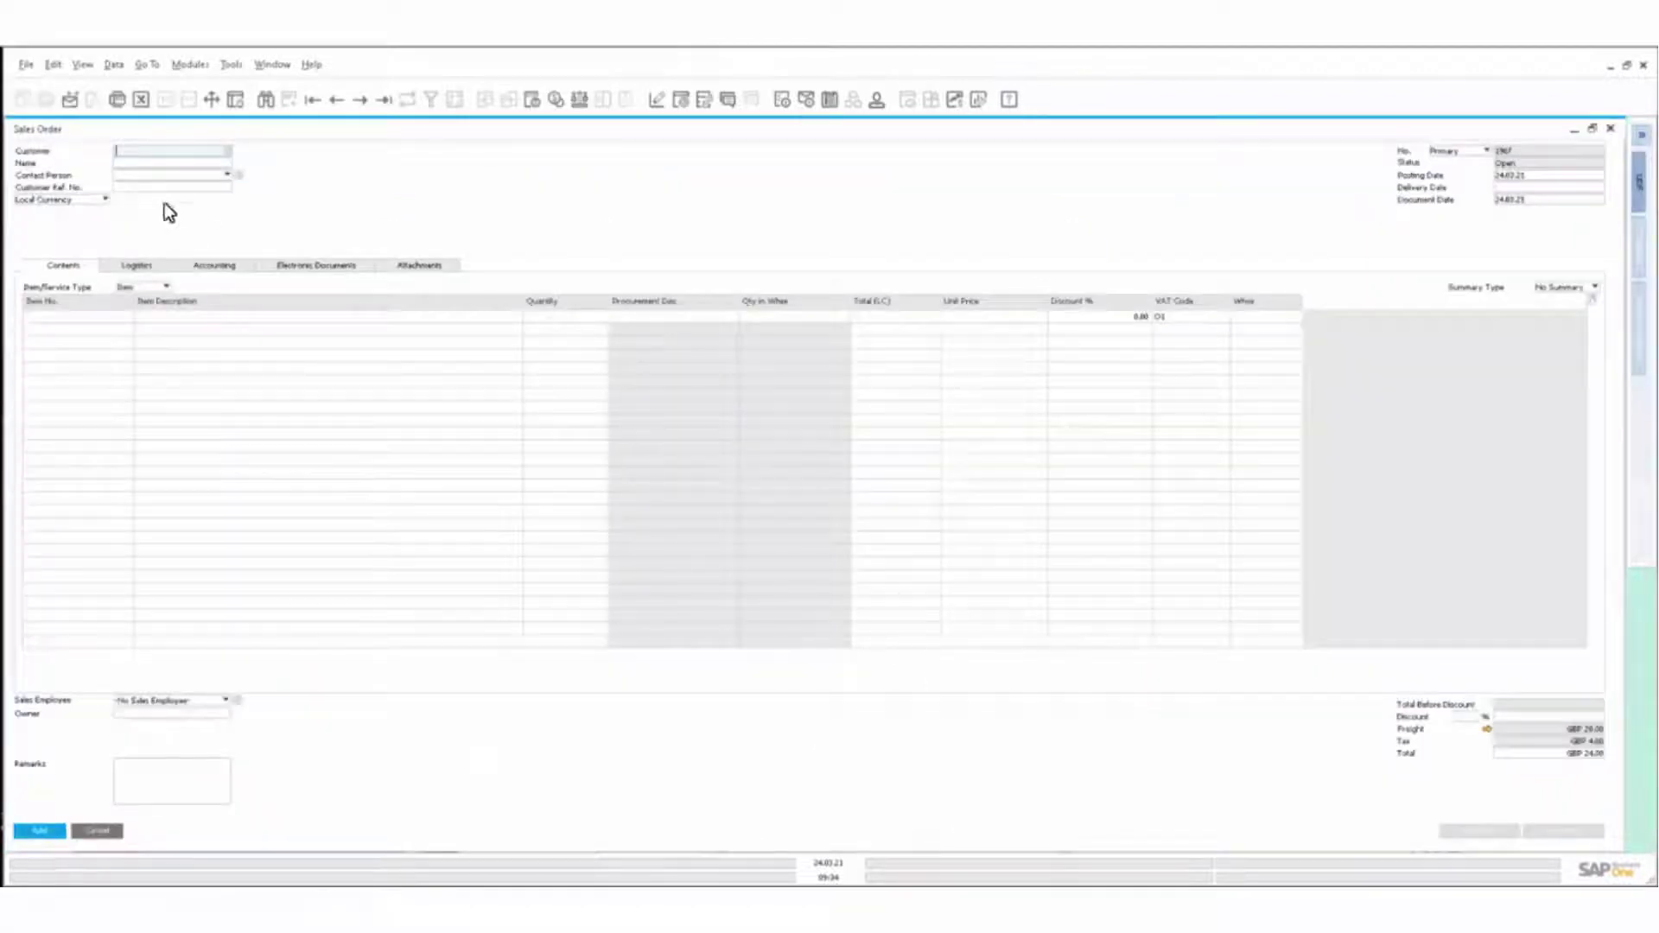
left_click(103, 831)
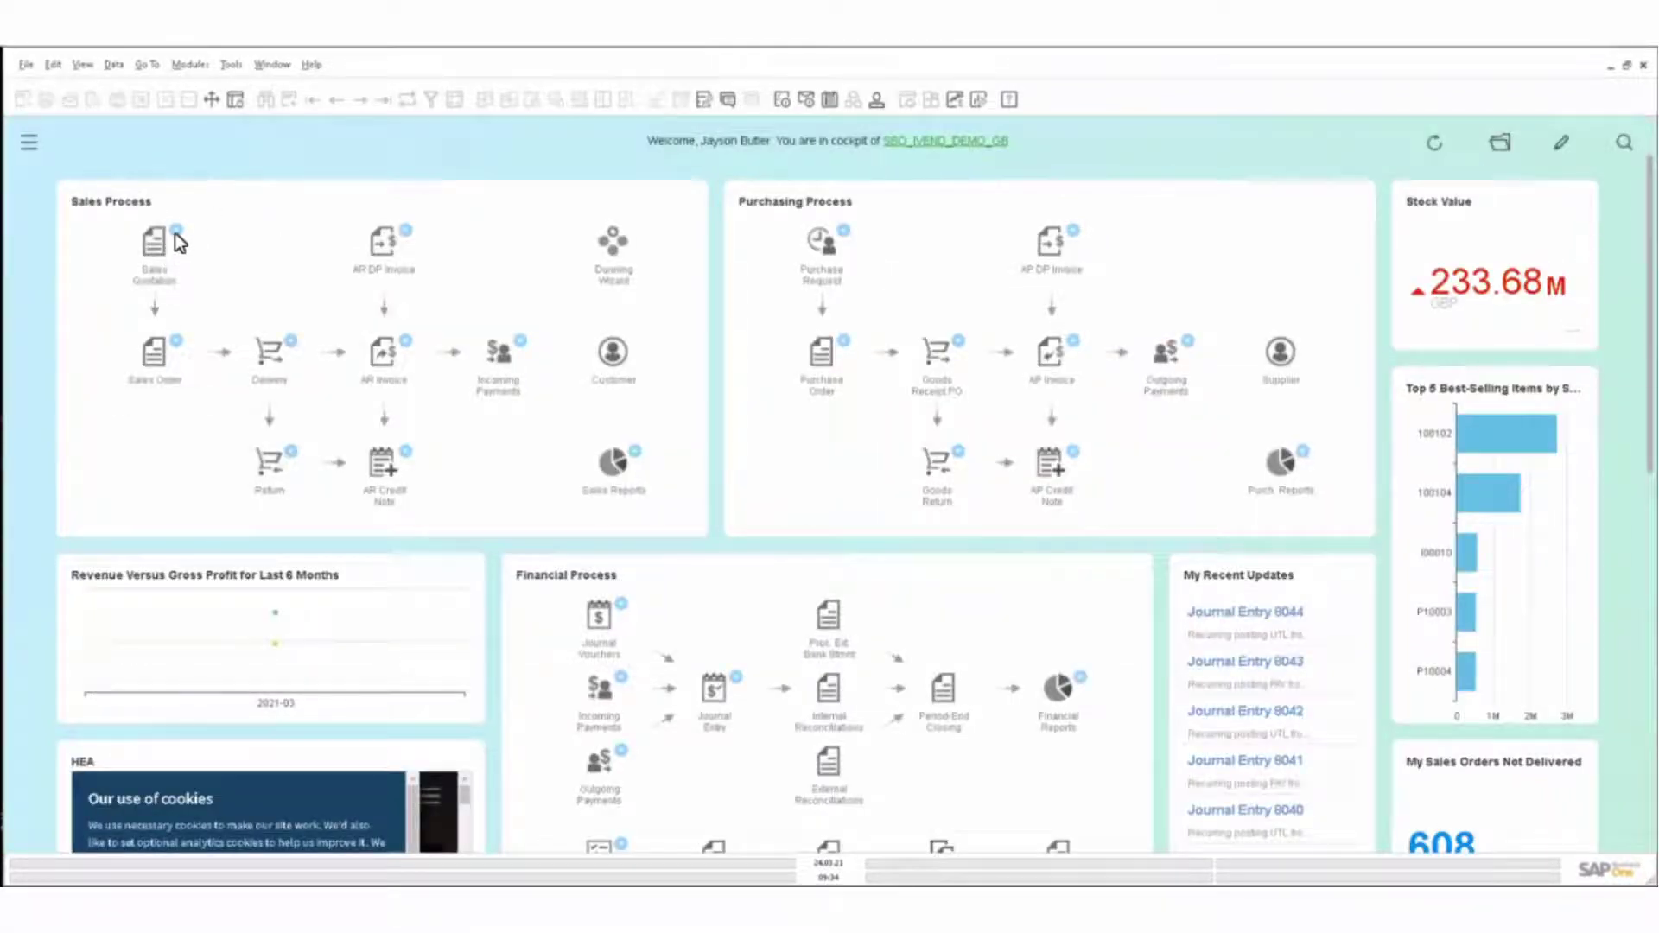
View the Open Items List linked to Sales Order, inspect its first AR invoice for ADA Technologies, and close both windows
left_click(174, 341)
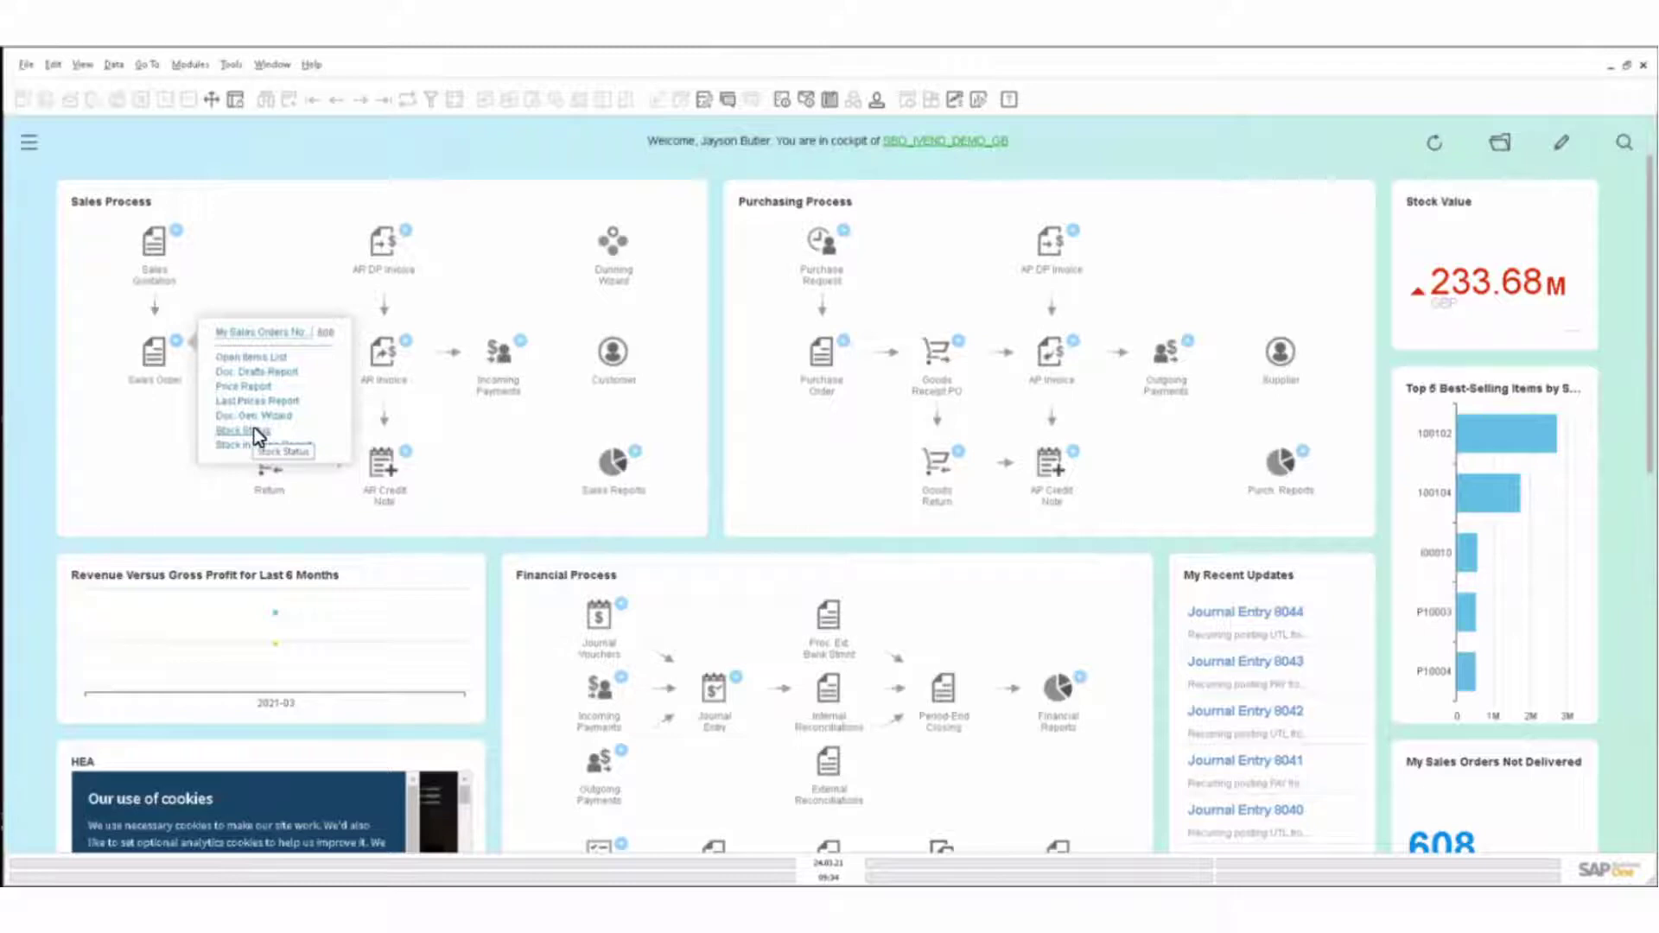
left_click(271, 359)
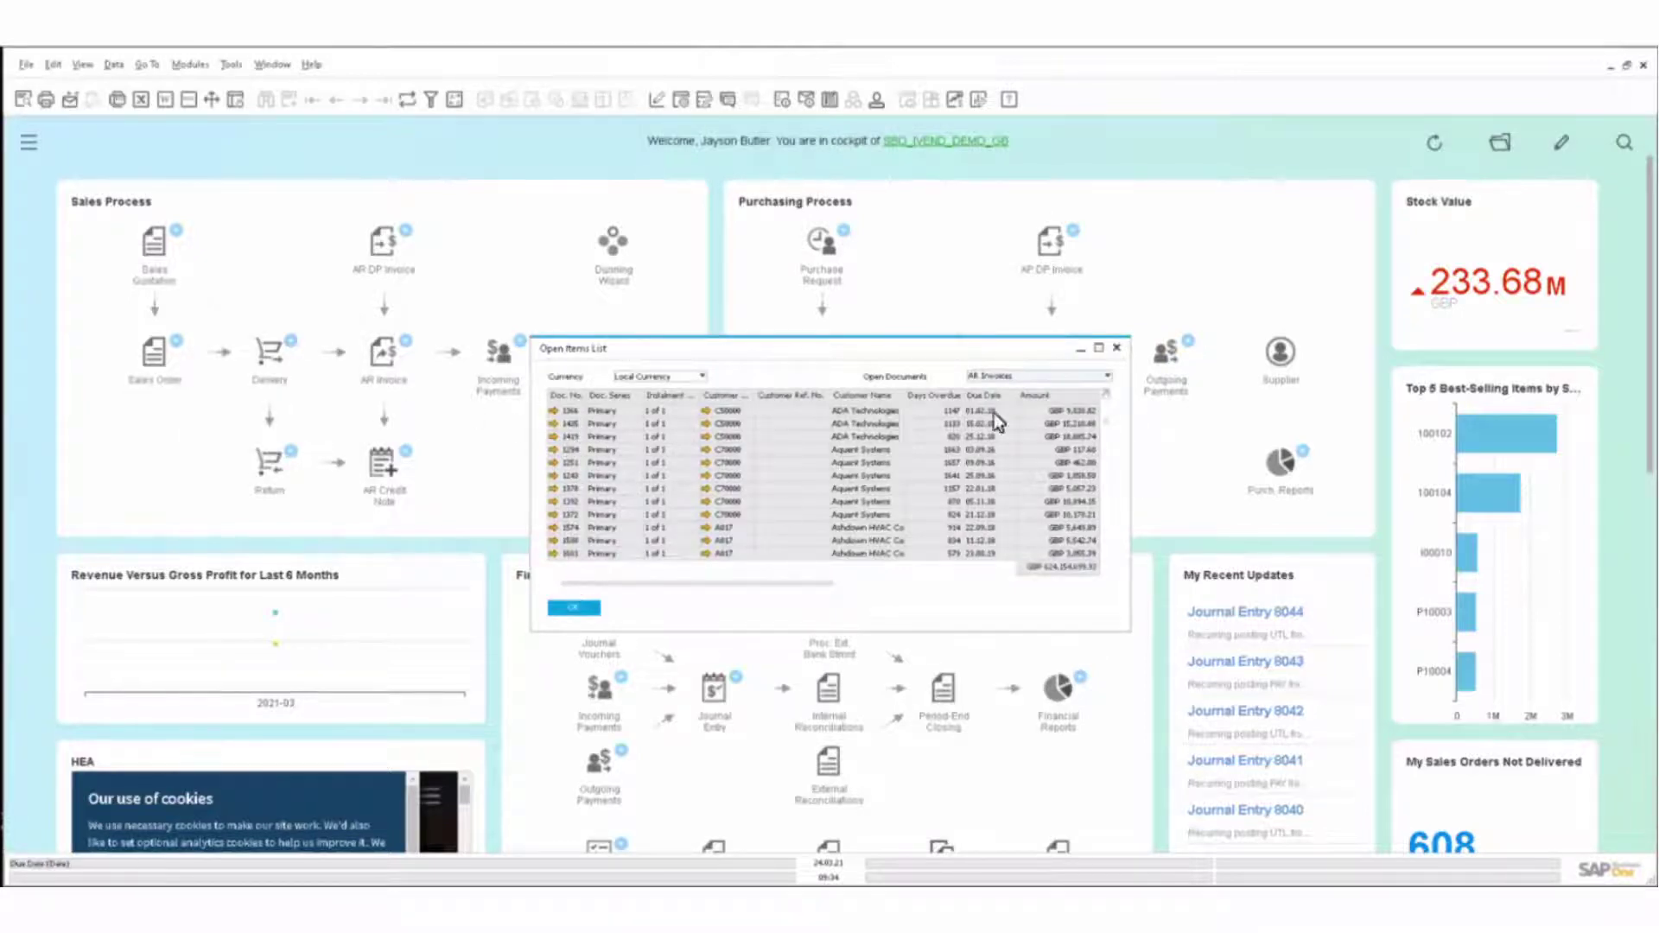
left_click(555, 410)
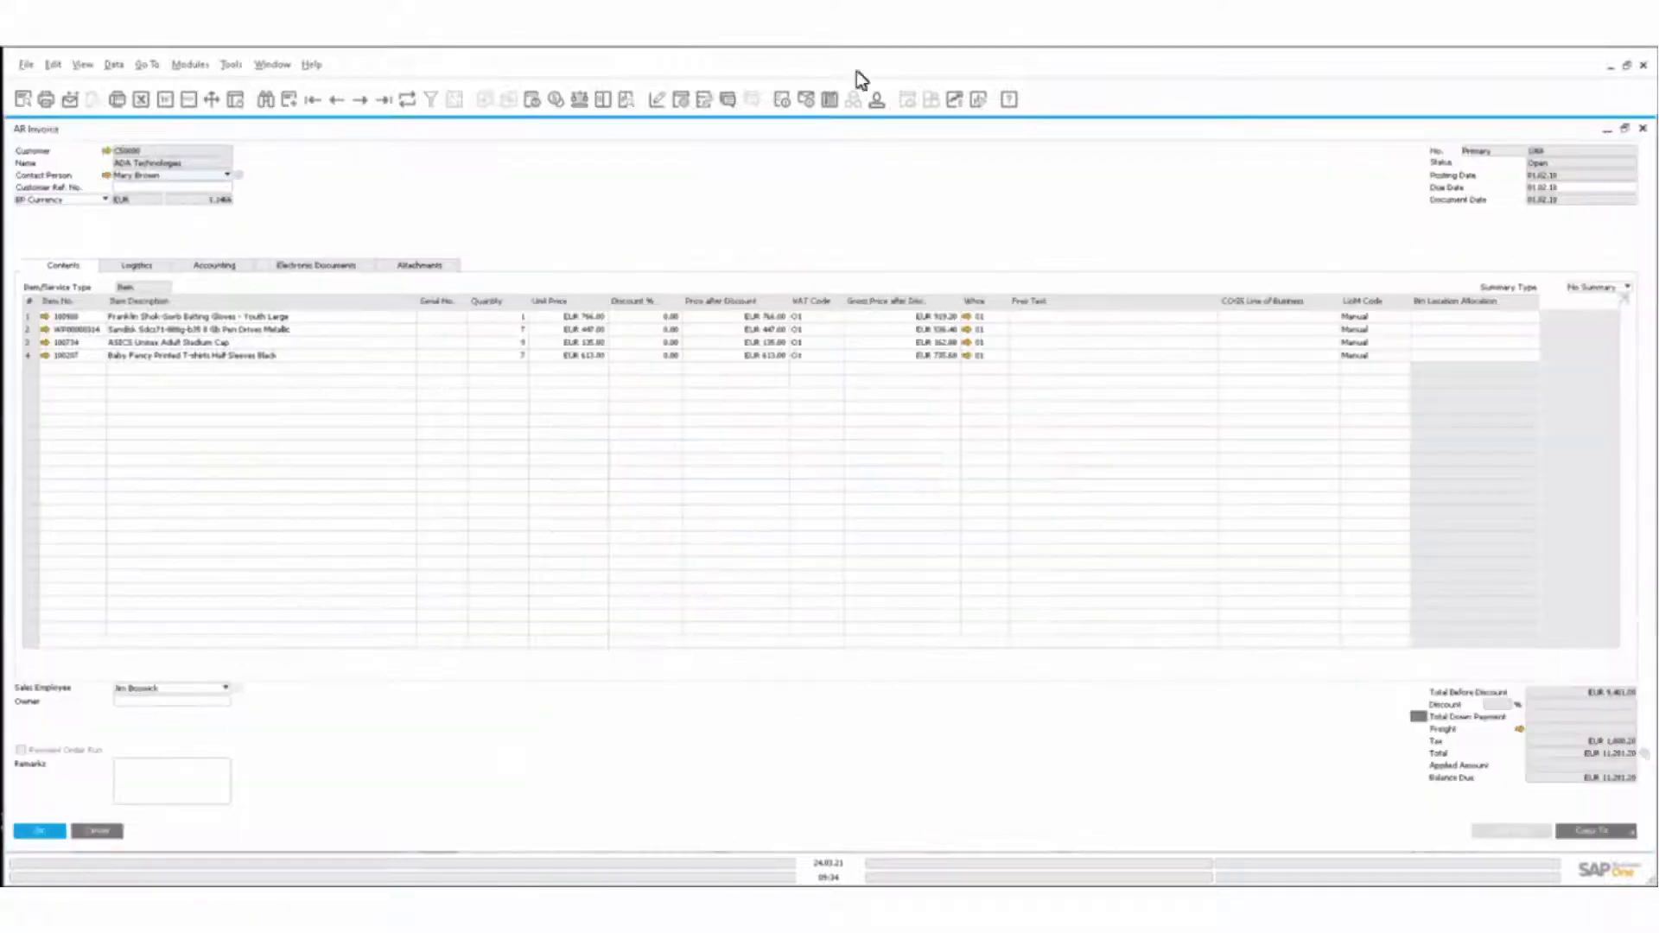
left_click(1643, 130)
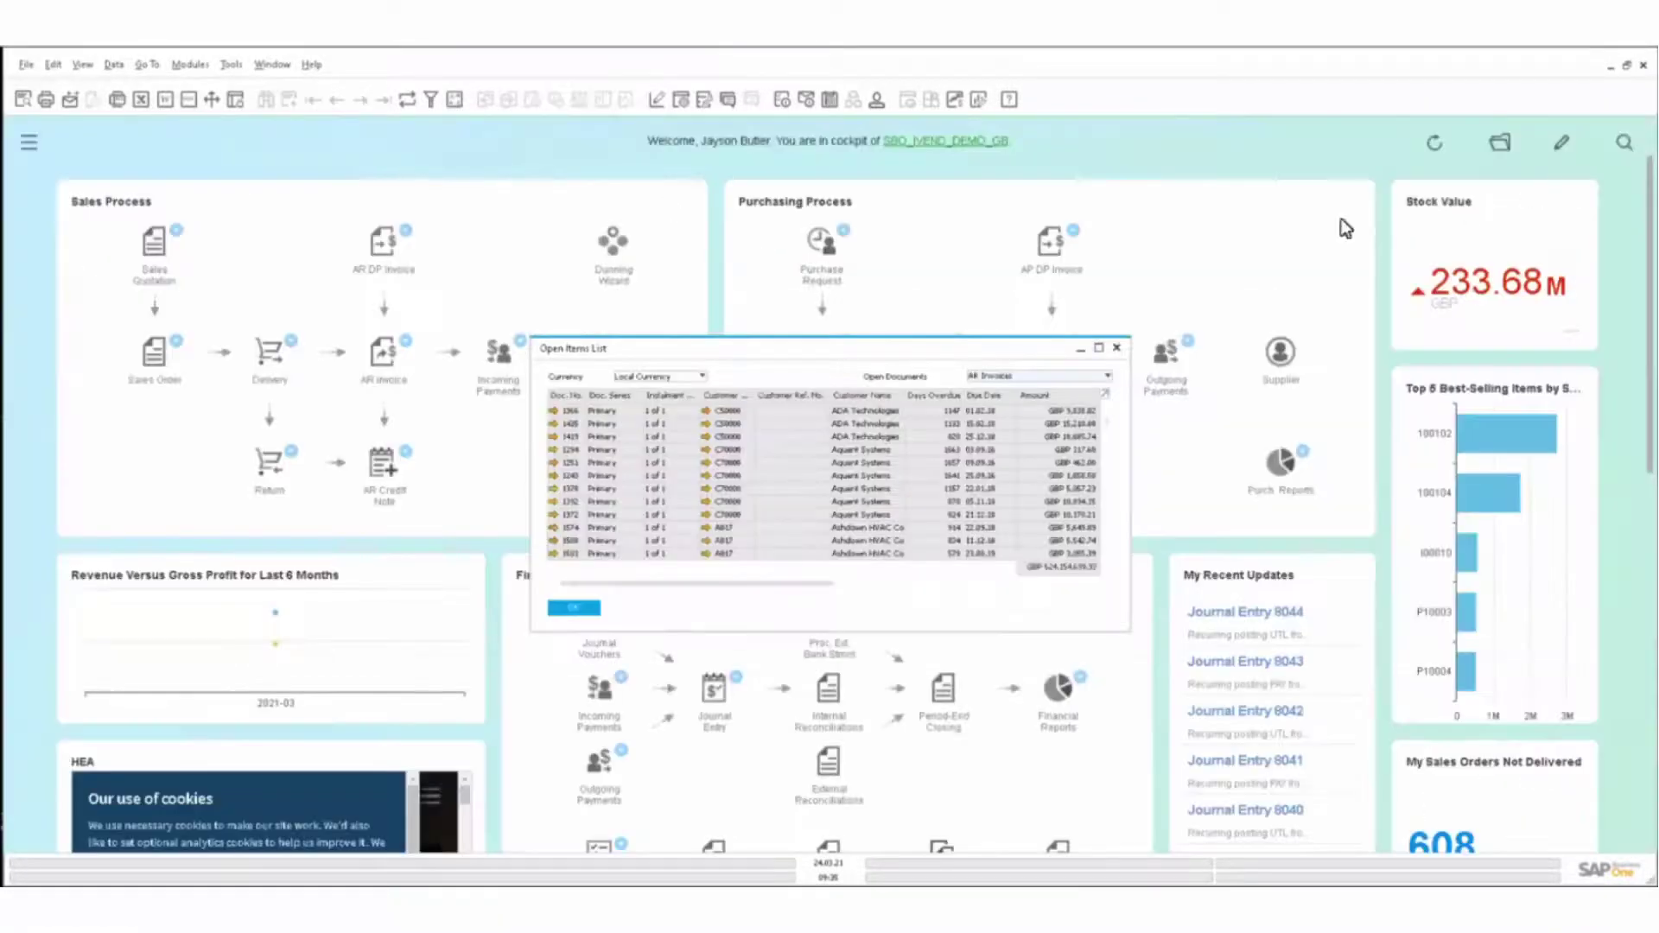
left_click(1116, 349)
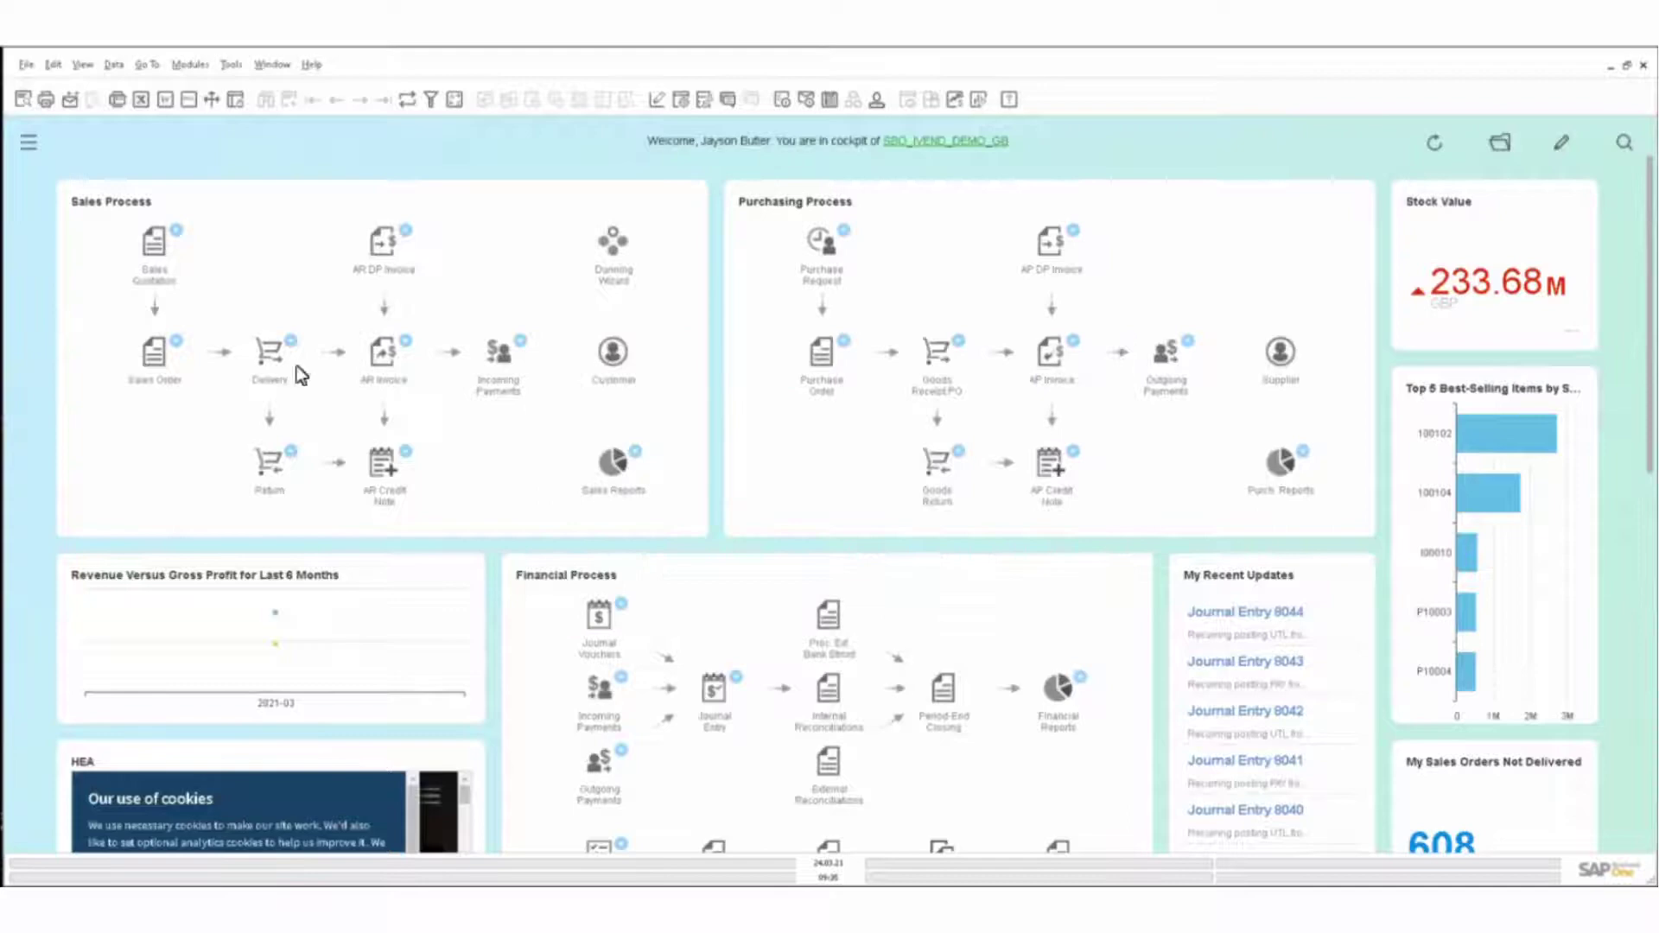
Review the Sales Order related links and the Stock Value and Top 5 Best-Selling Items widgets in the cockpit
left_click(174, 340)
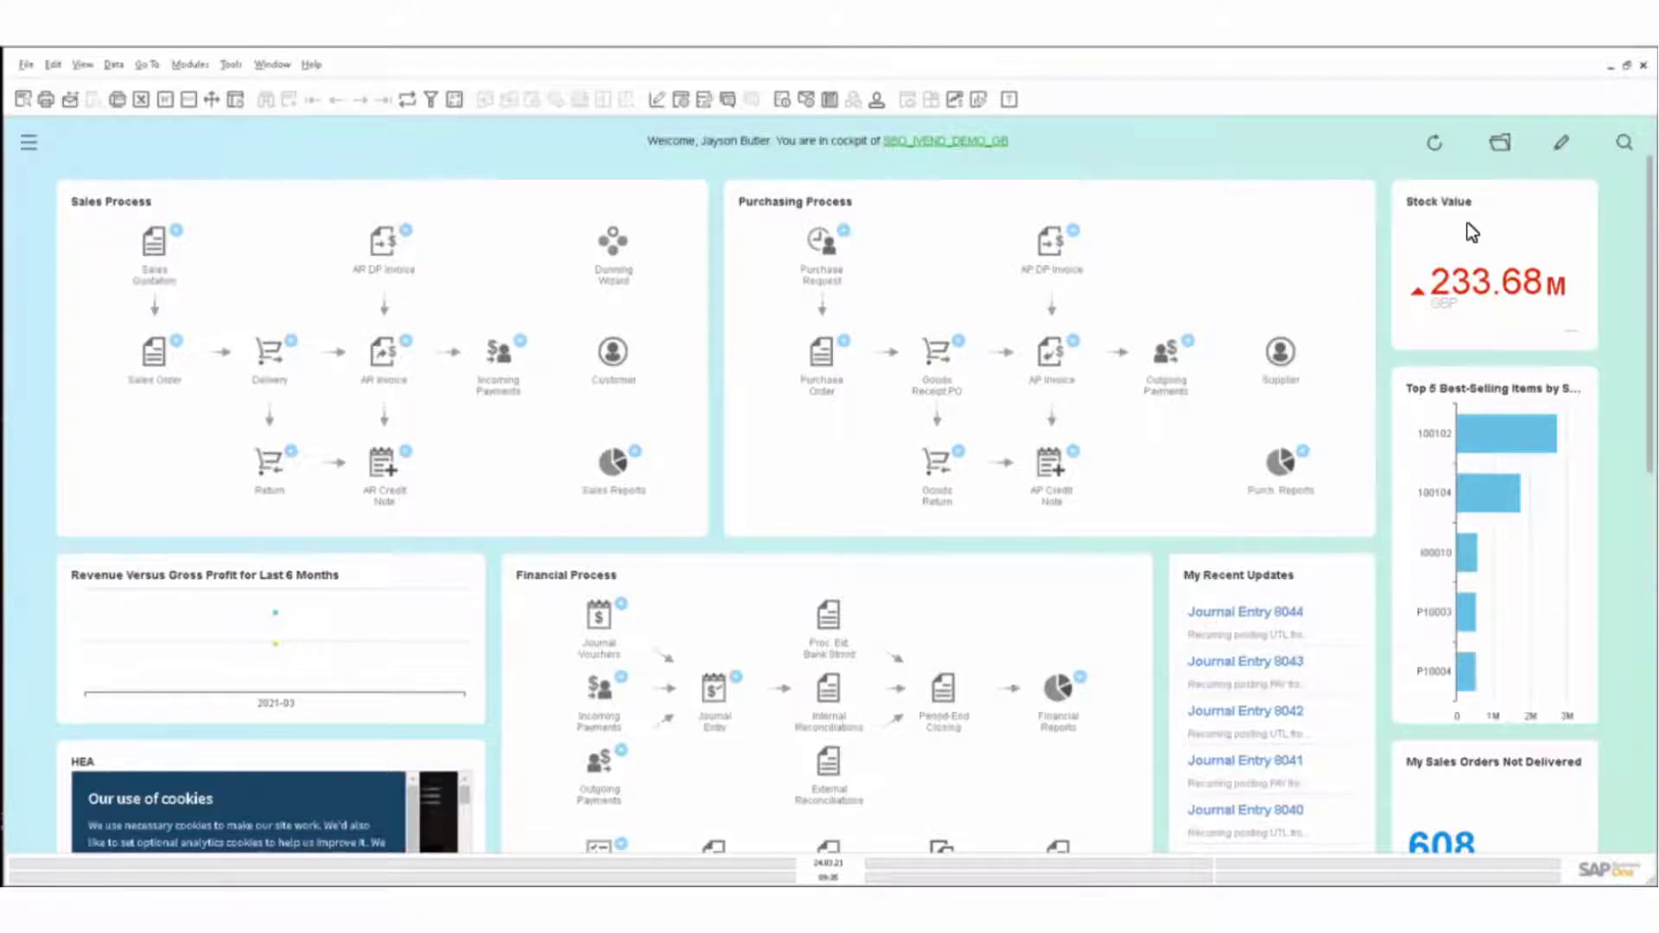
mouse_move(1429, 313)
mouse_move(1456, 278)
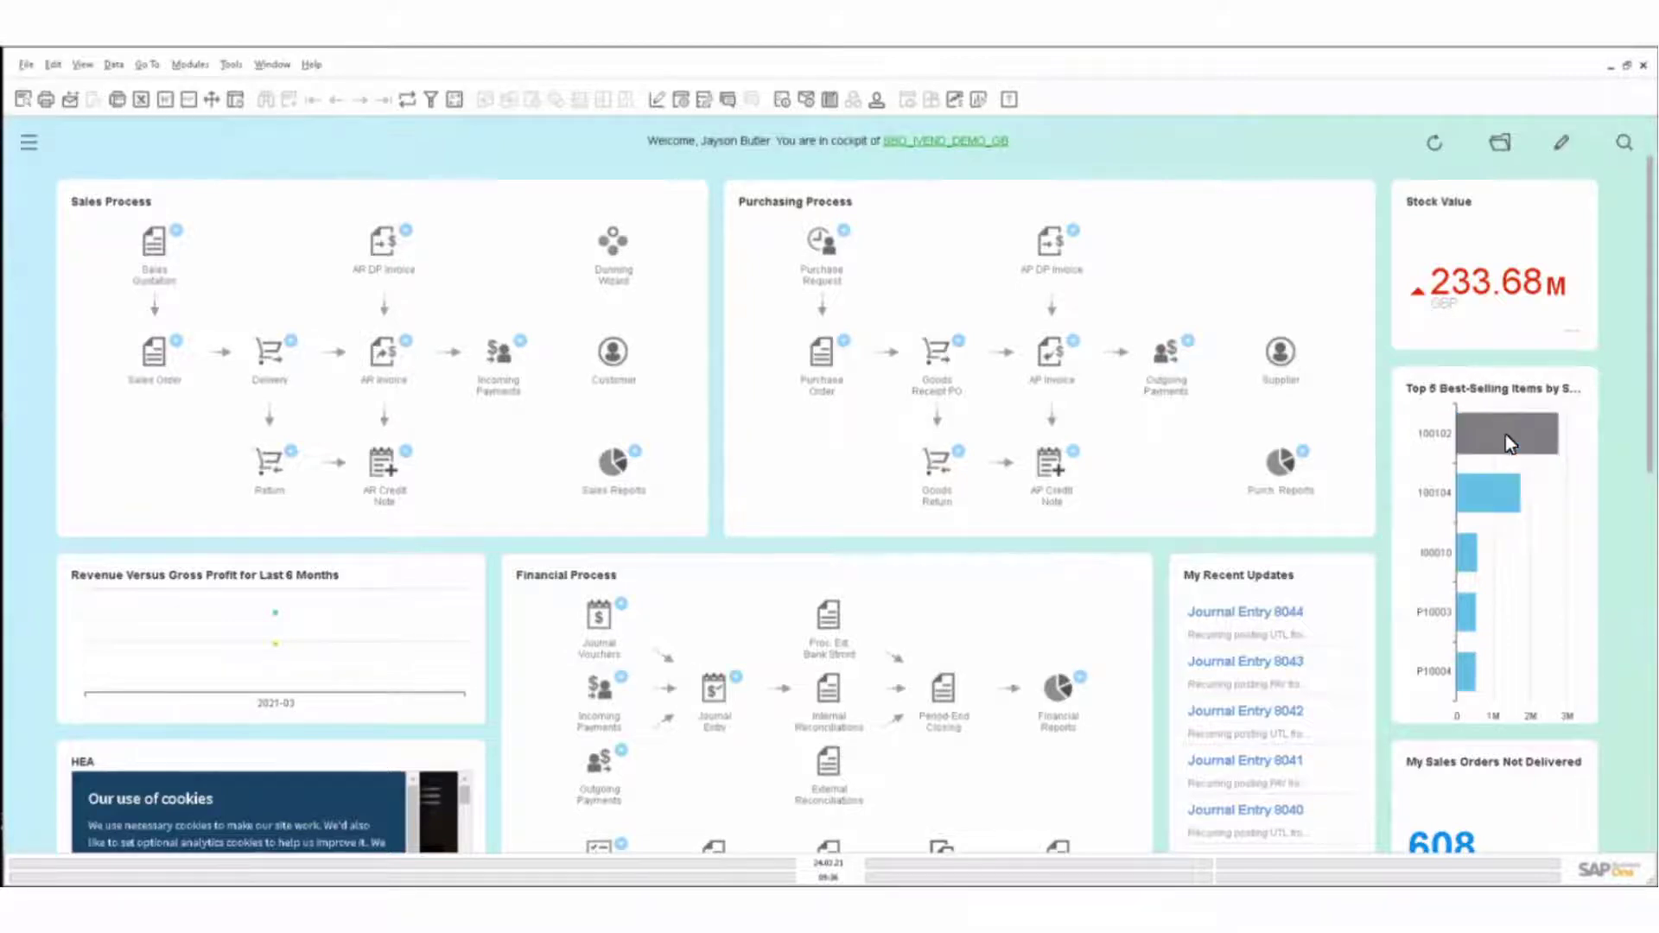
mouse_move(1505, 434)
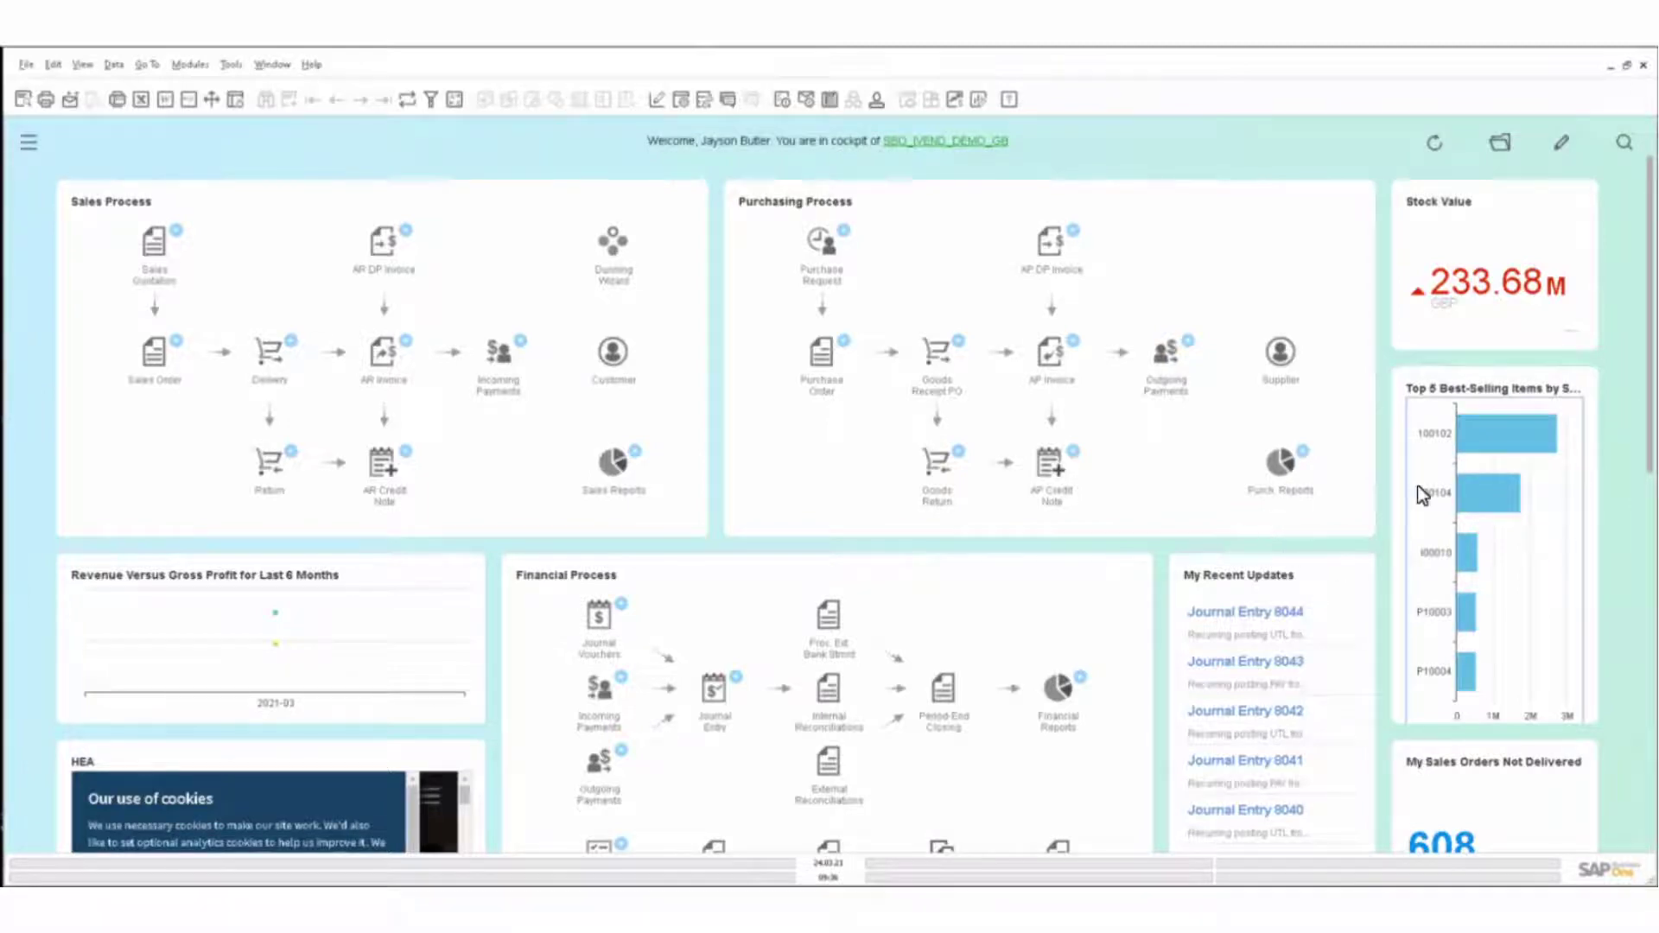
Inspect the full-size detailed results of My Sales Orders Not Delivered and the first listed sales order, closing both when done
scroll(1650, 372, "down", 3)
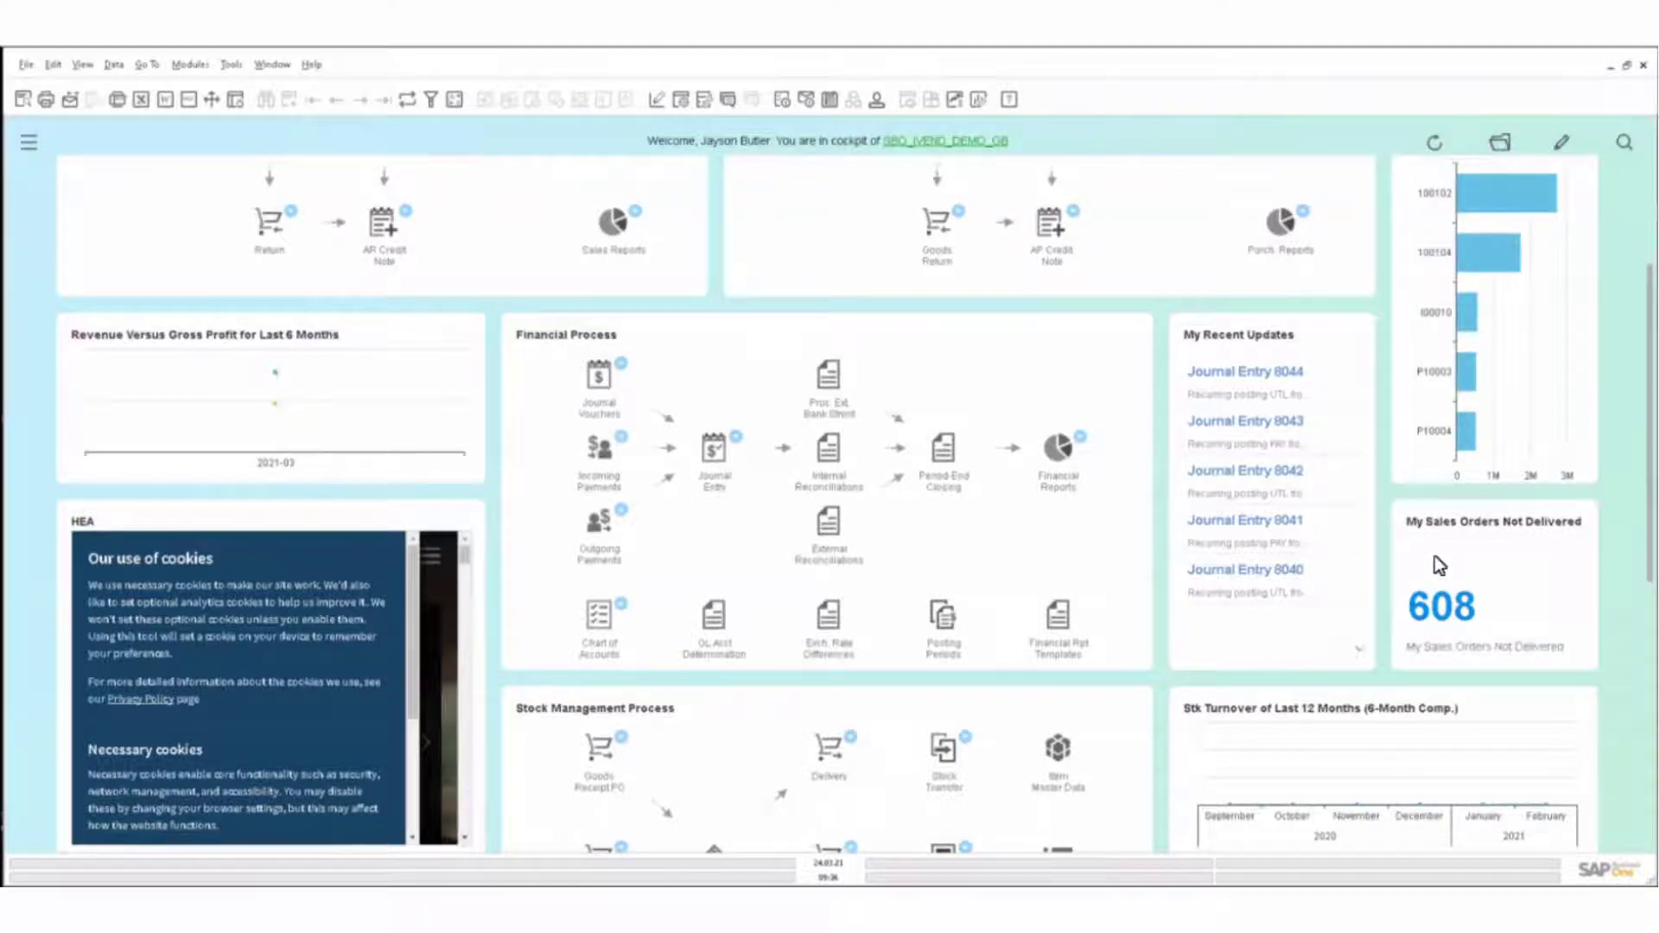
left_click(1428, 613)
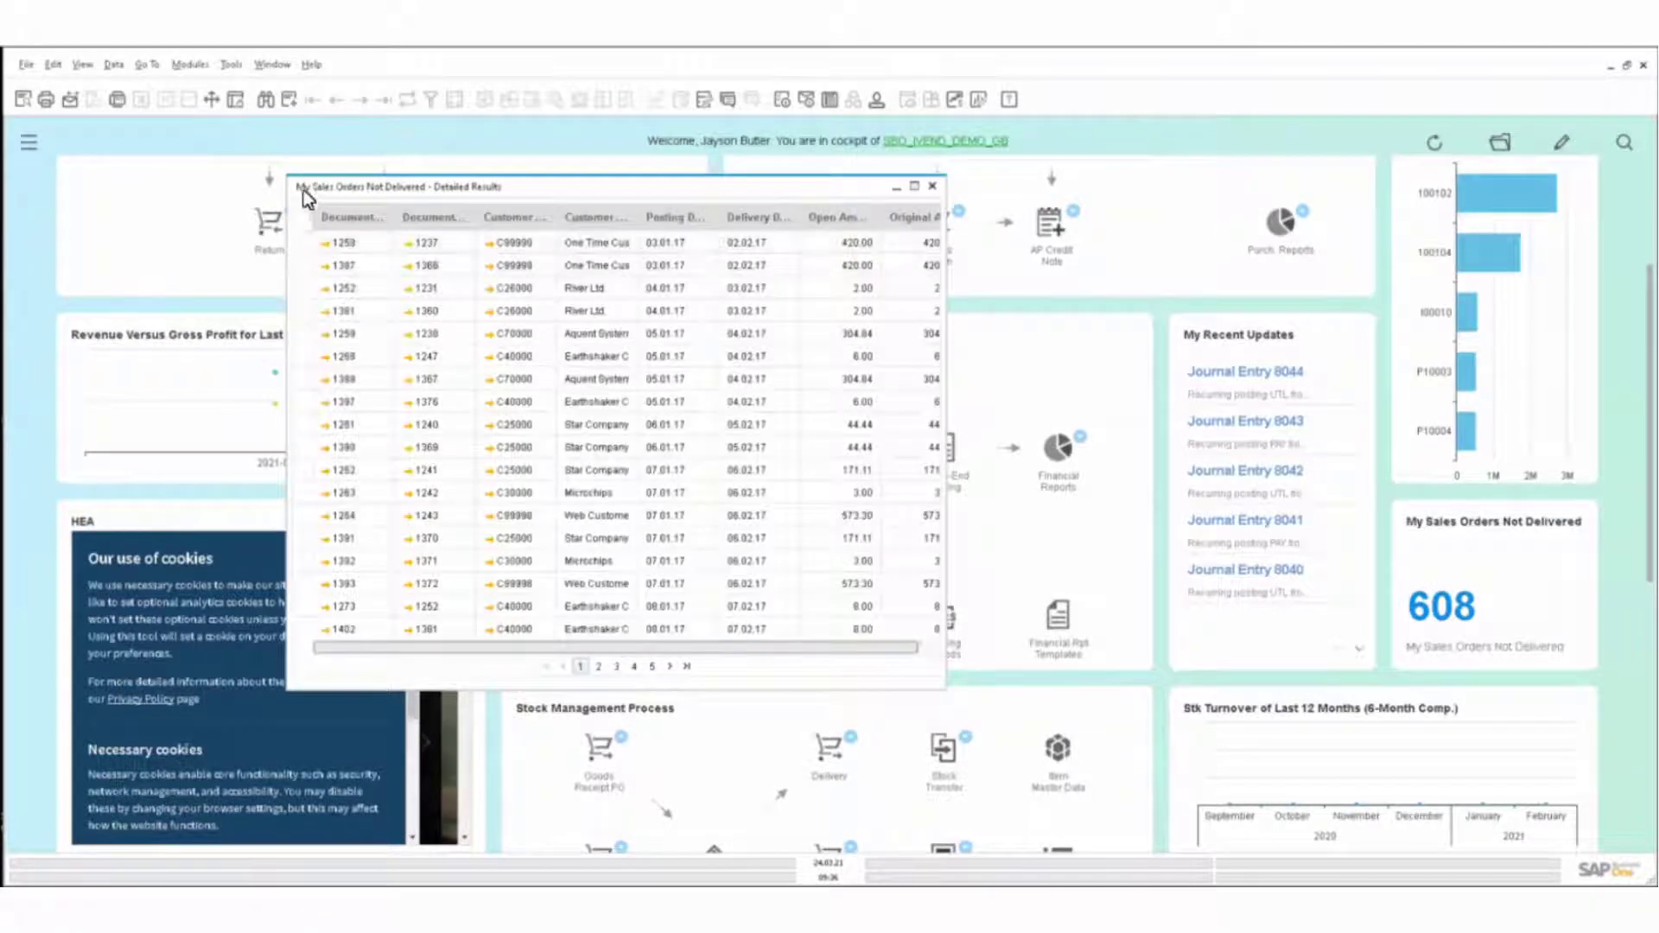
left_click(913, 187)
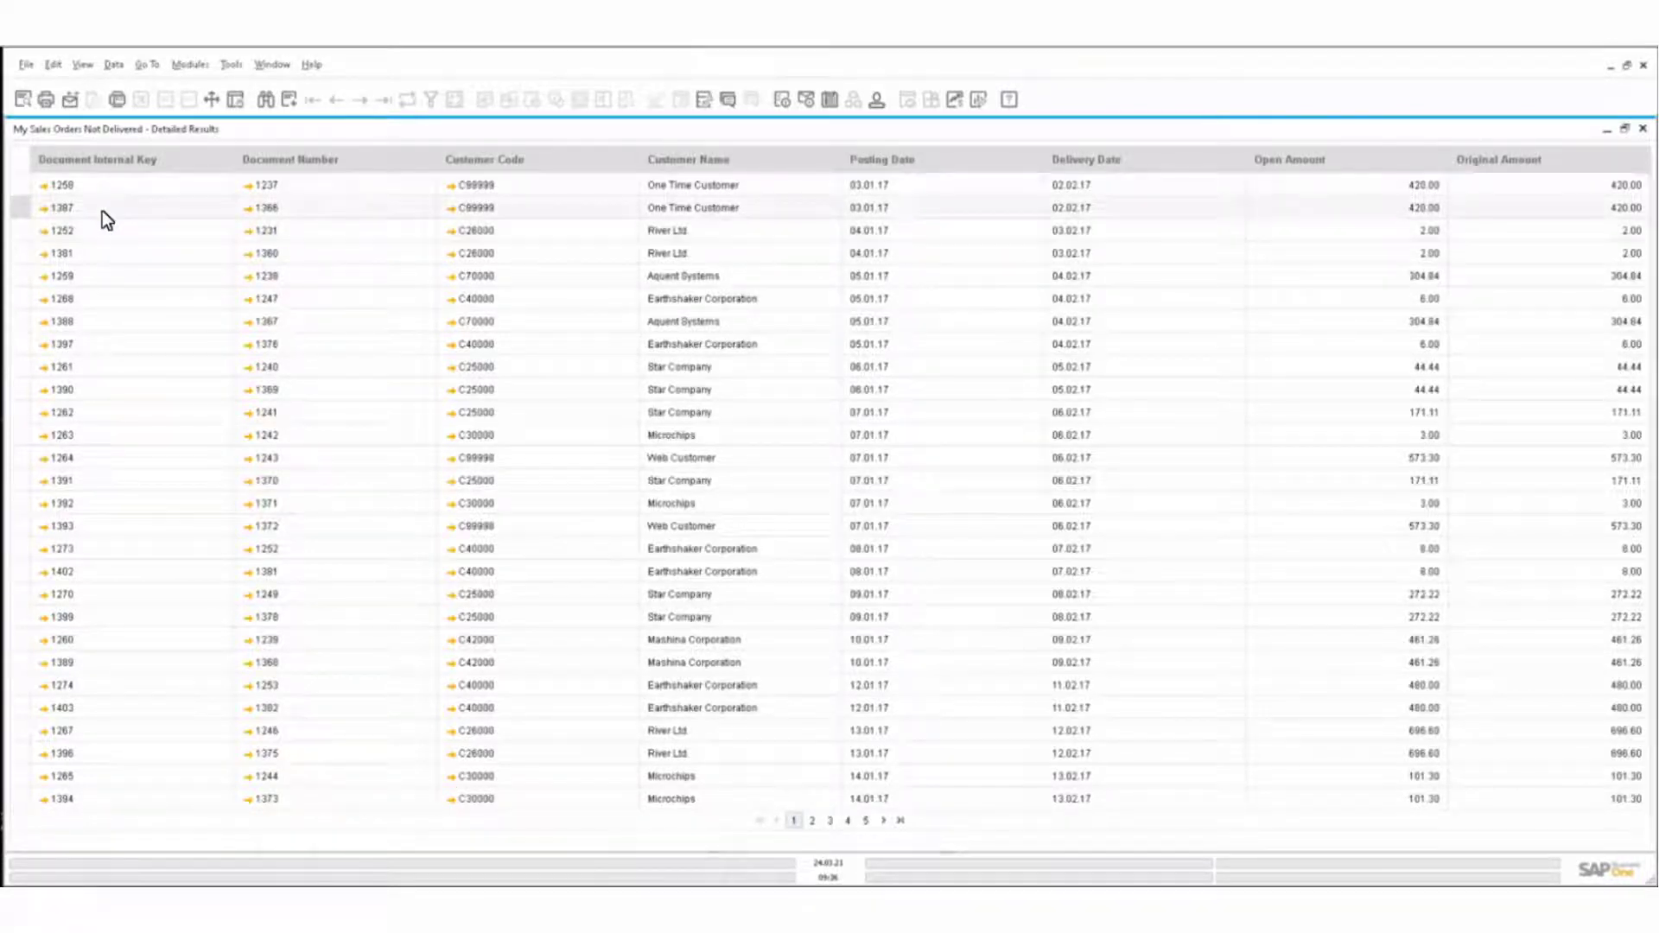
left_click(44, 187)
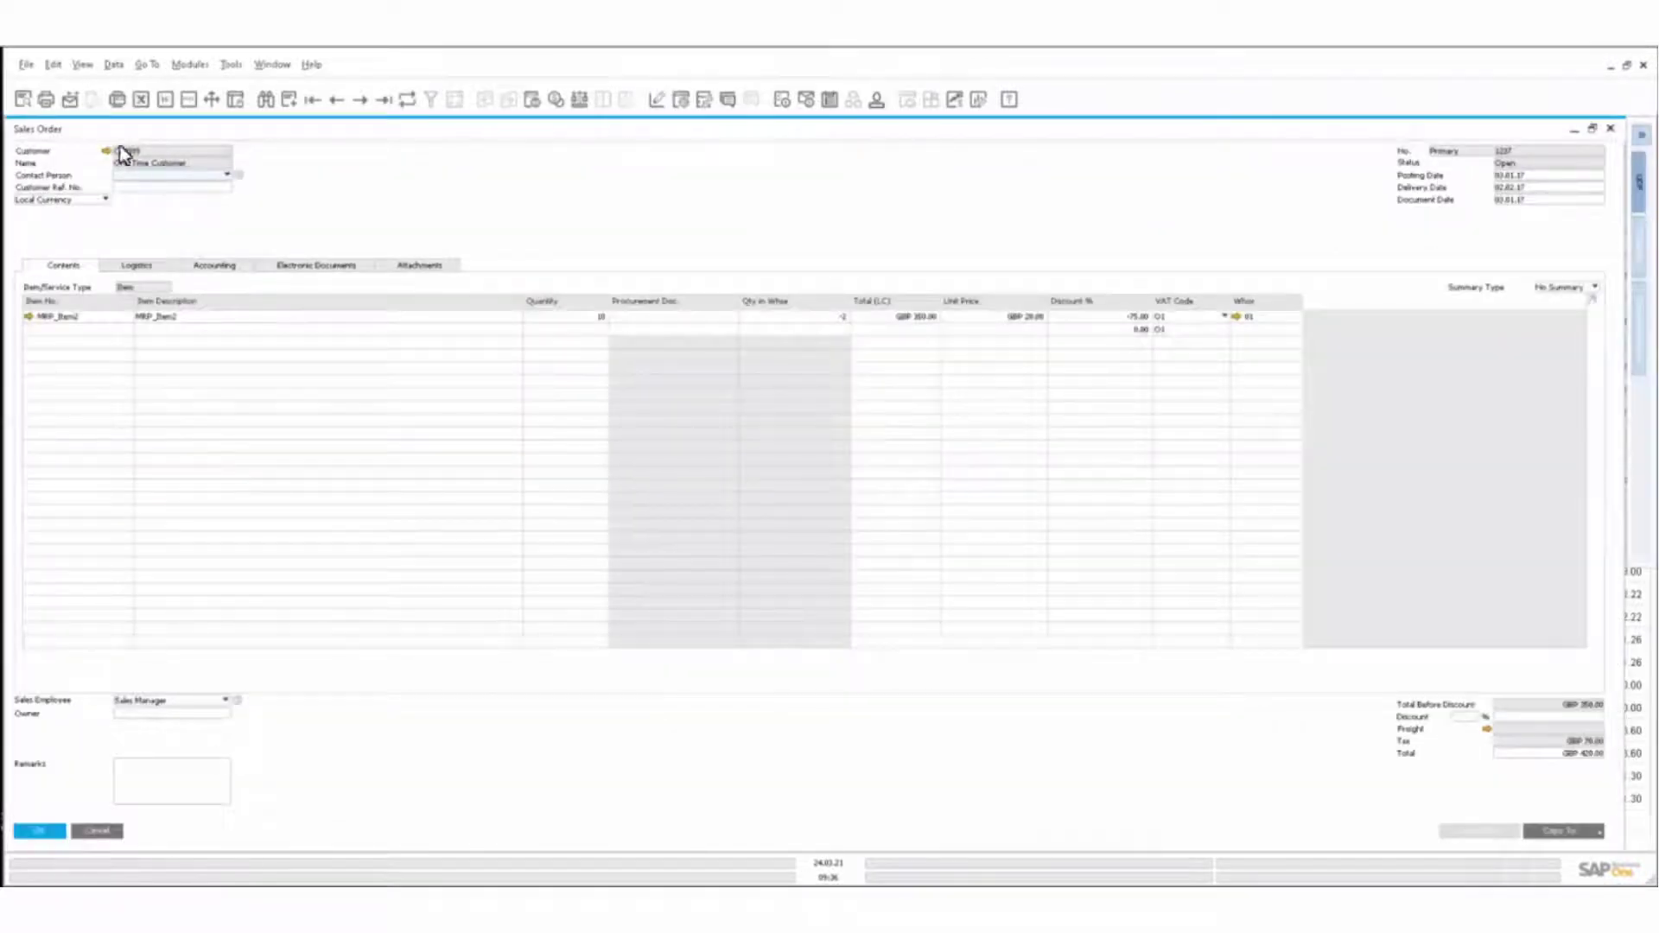
left_click(89, 830)
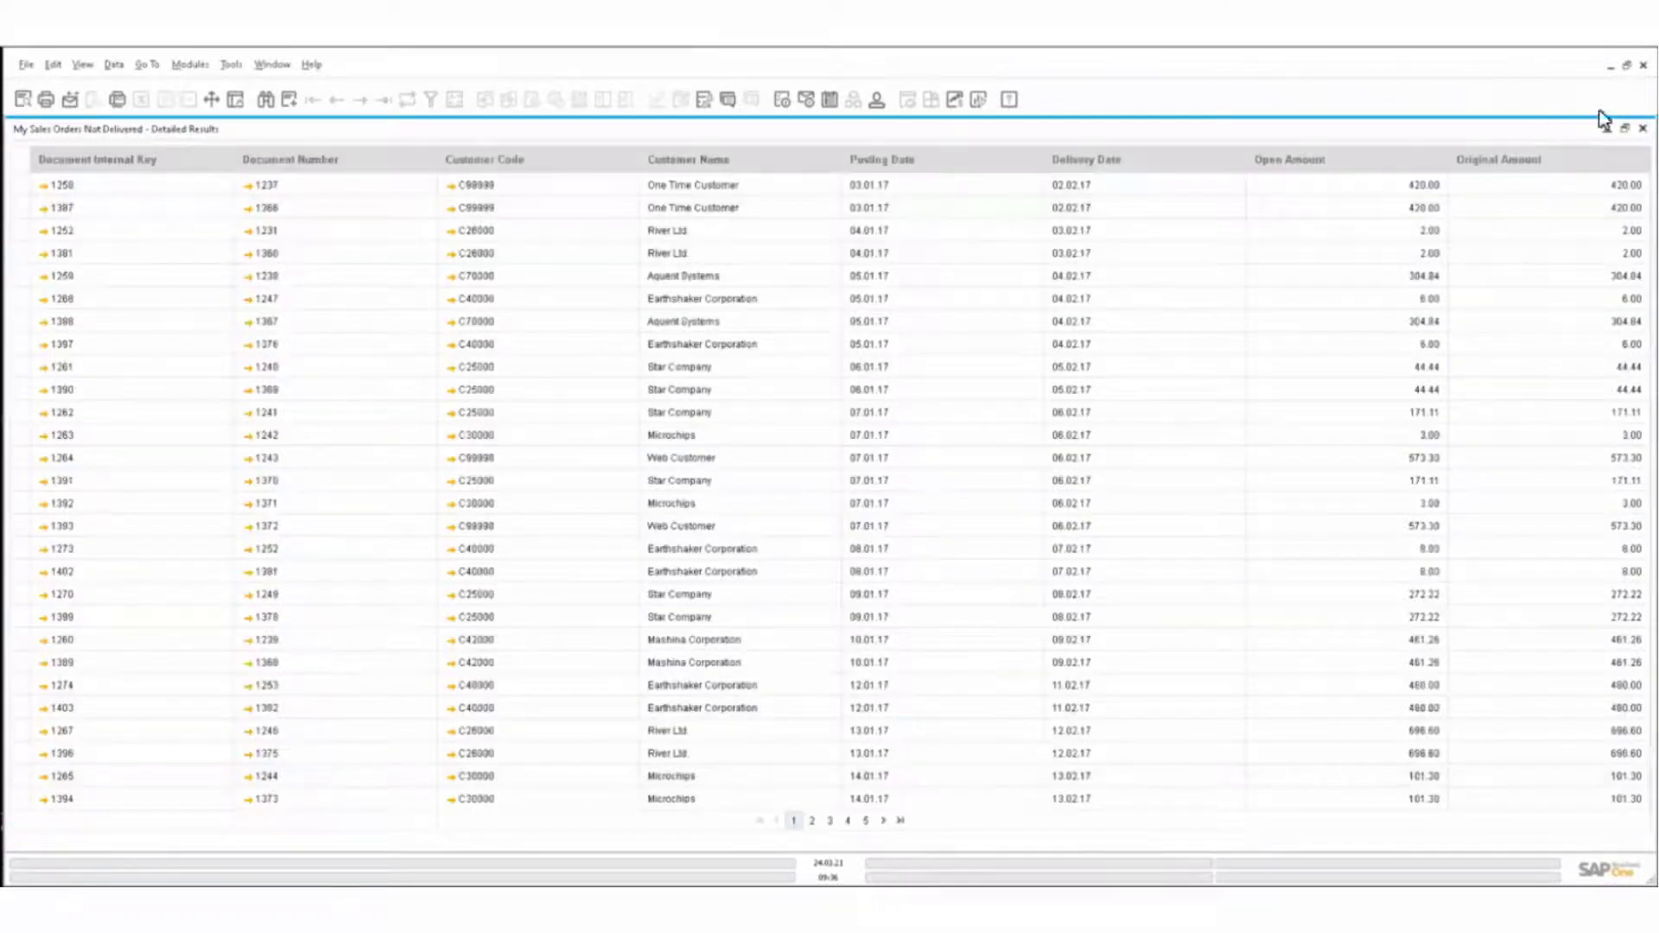
left_click(1624, 129)
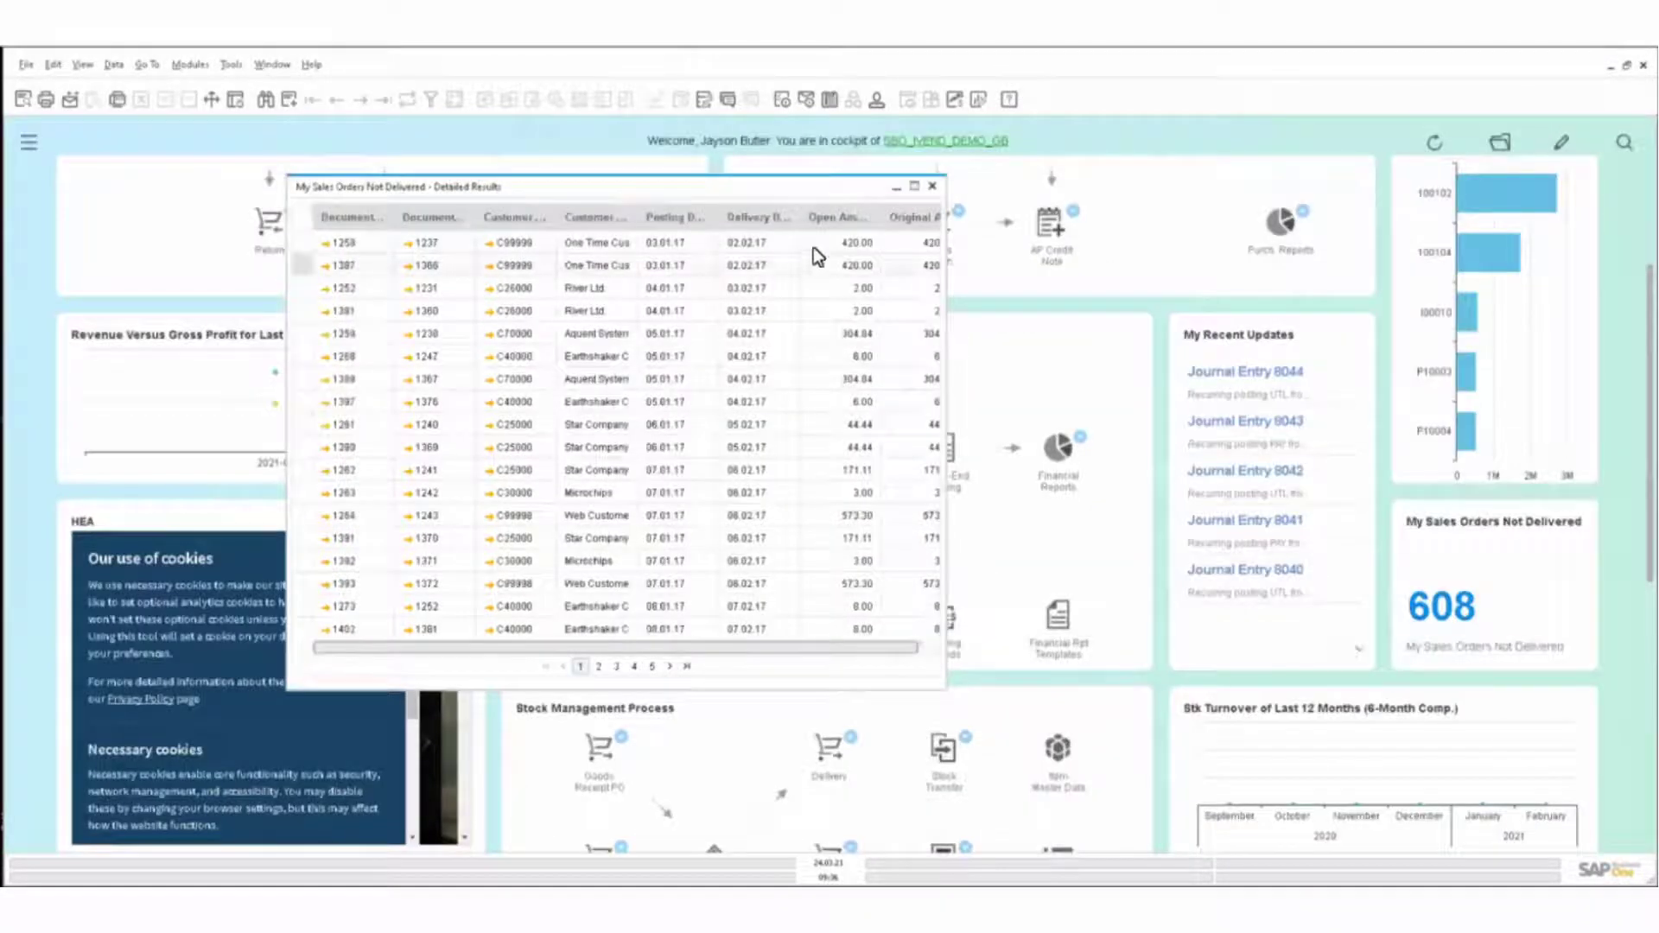
left_click(933, 188)
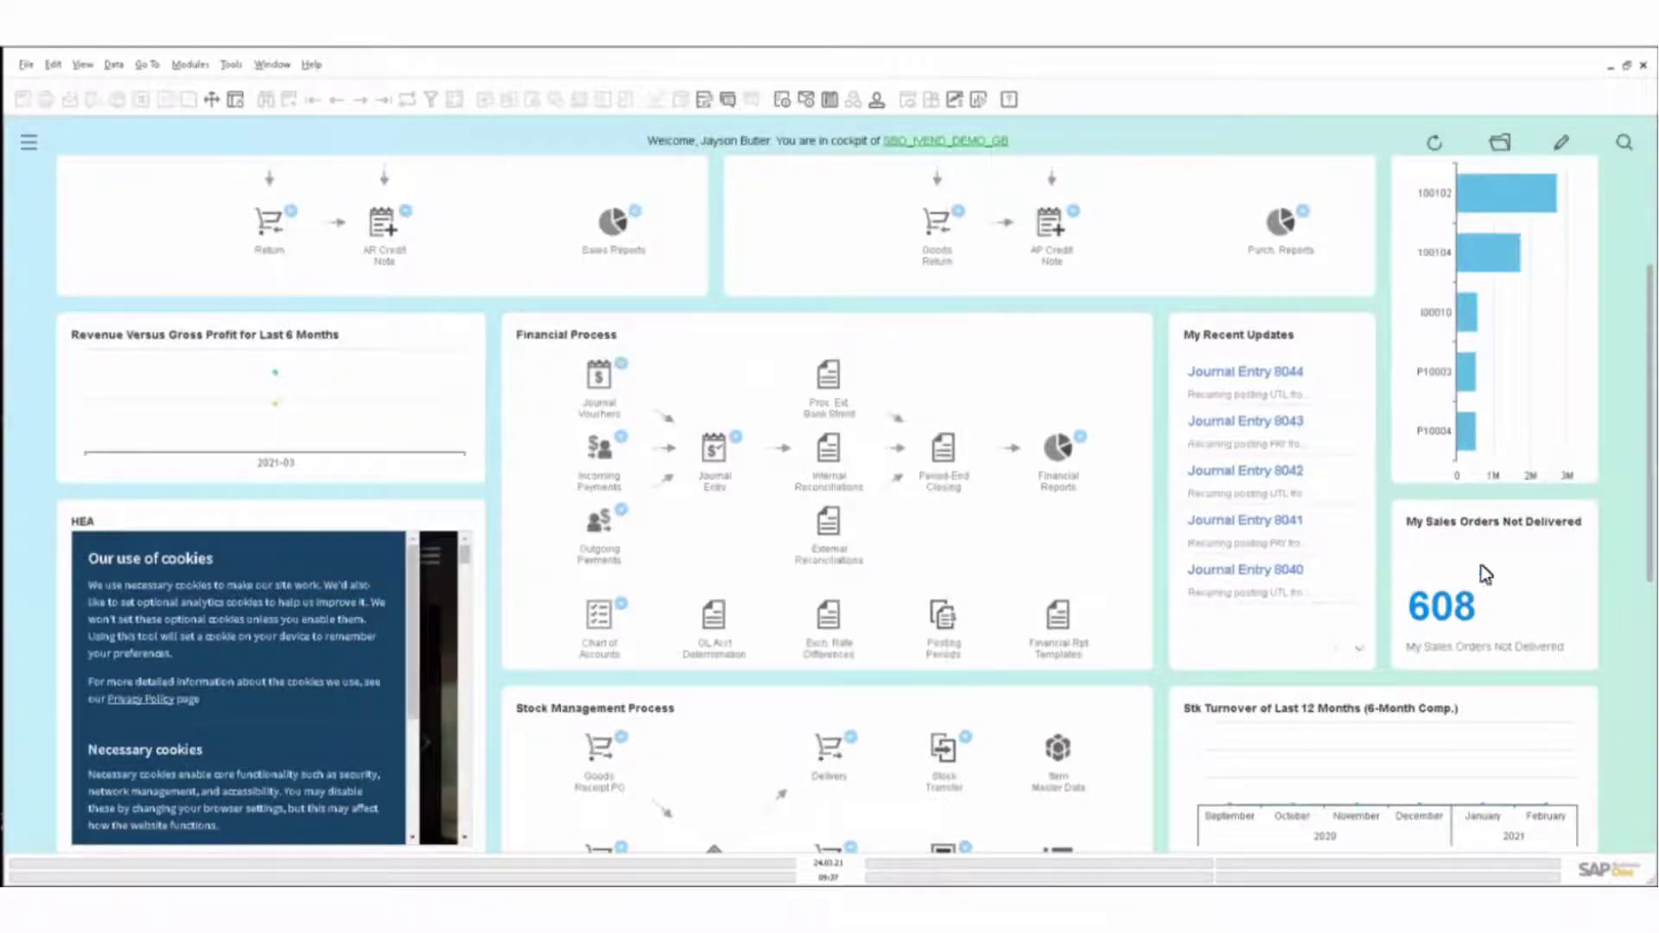
Look over the cockpit's process diagrams, My Recent Updates, the stock and profit widgets, and Messages and Alerts
left_click(1467, 417)
scroll(730, 435, "up", 3)
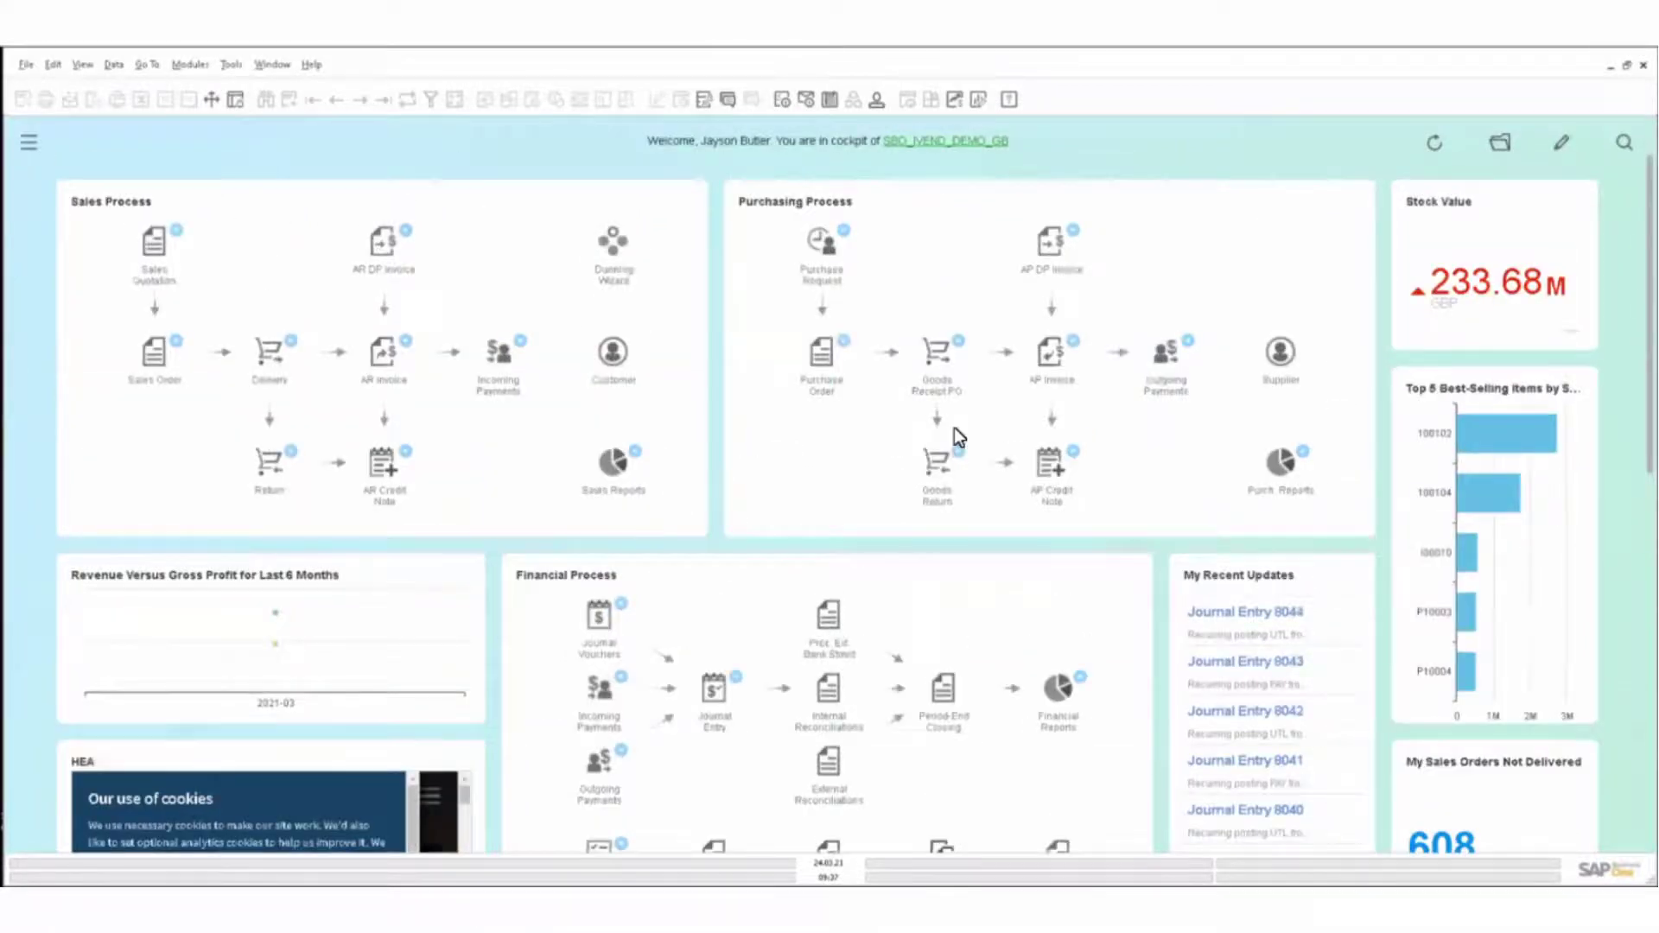
scroll(954, 428, "down", 10)
scroll(1265, 353, "up", 10)
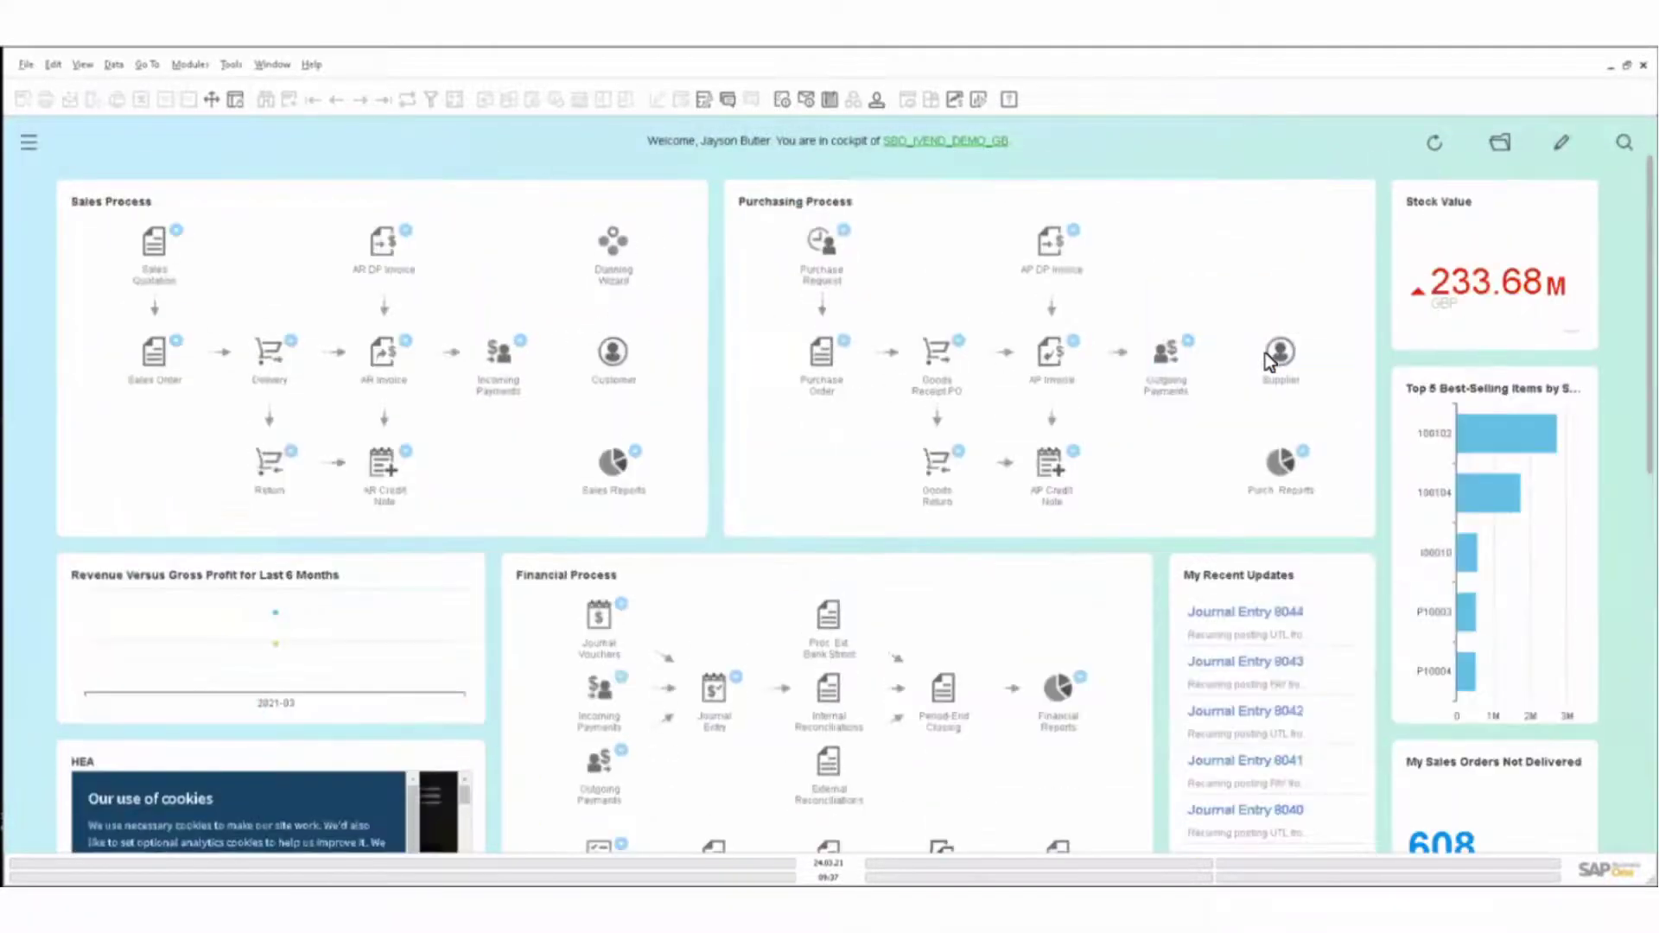
scroll(1346, 520, "down", 4)
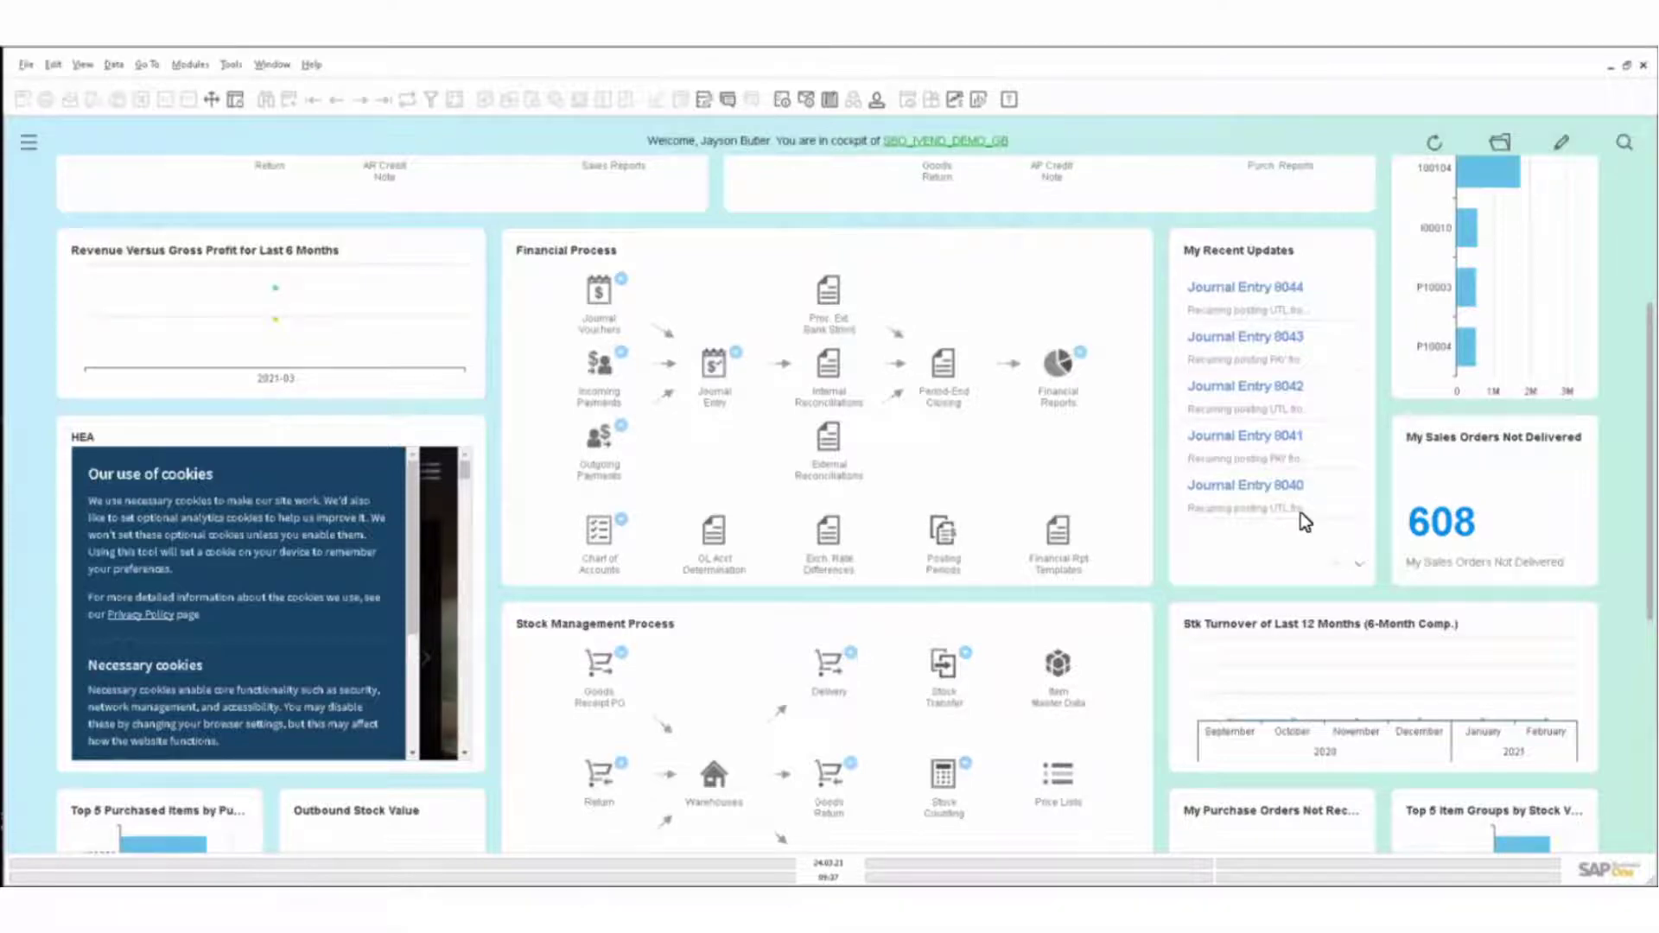
scroll(1300, 511, "down", 6)
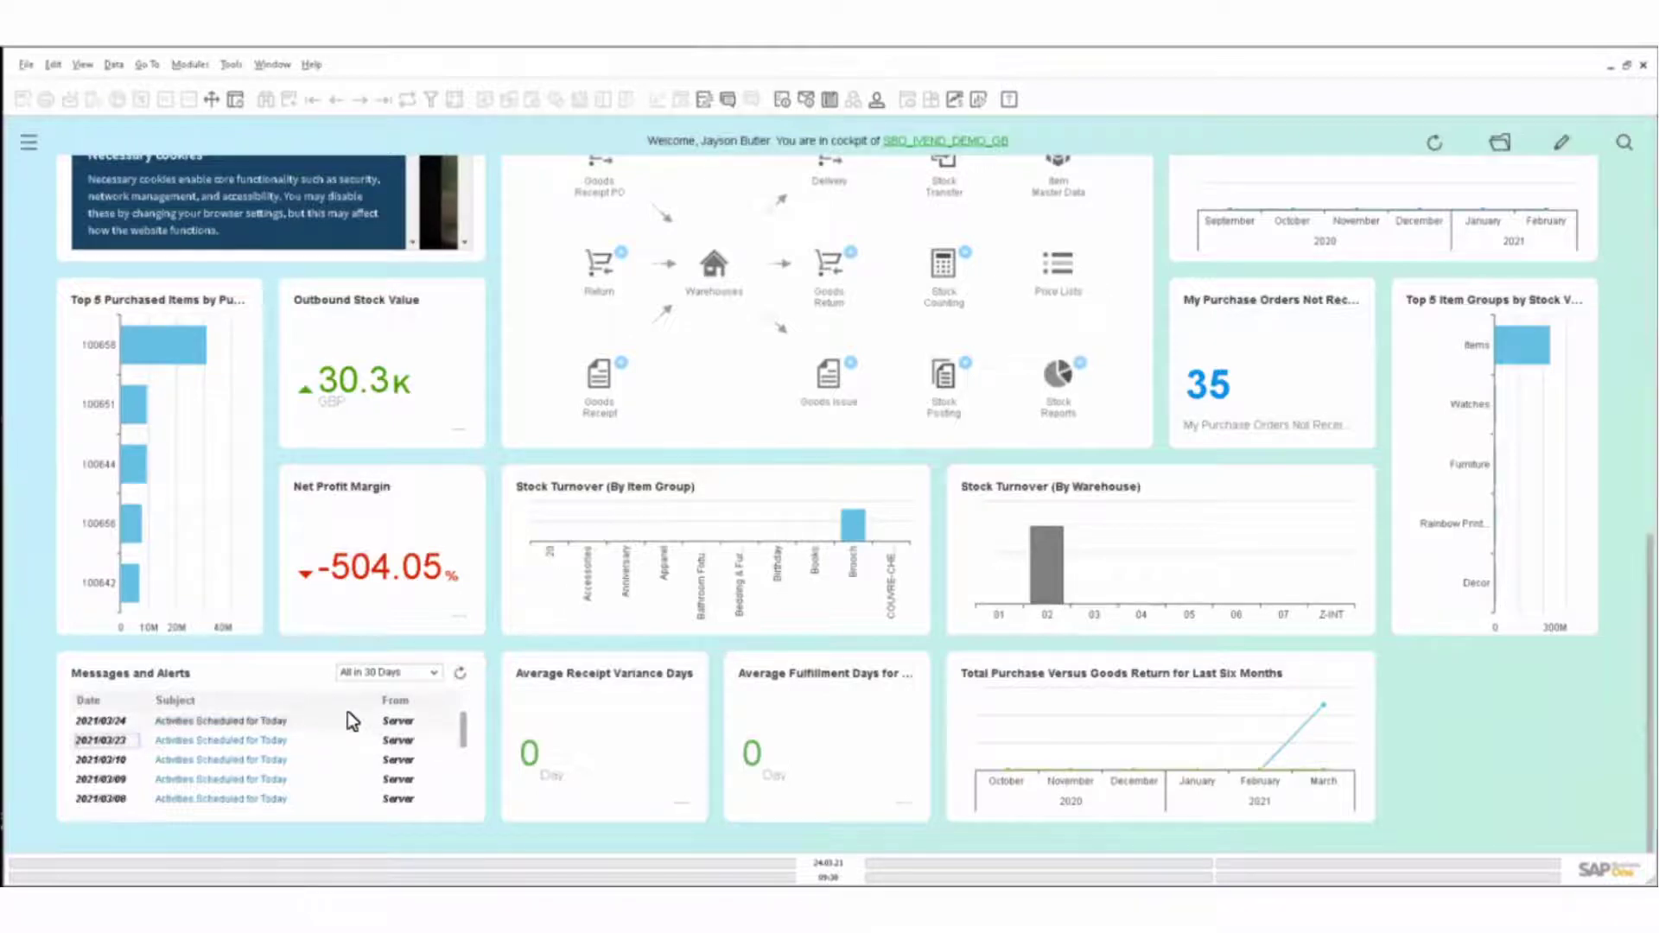
scroll(261, 692, "up", 3)
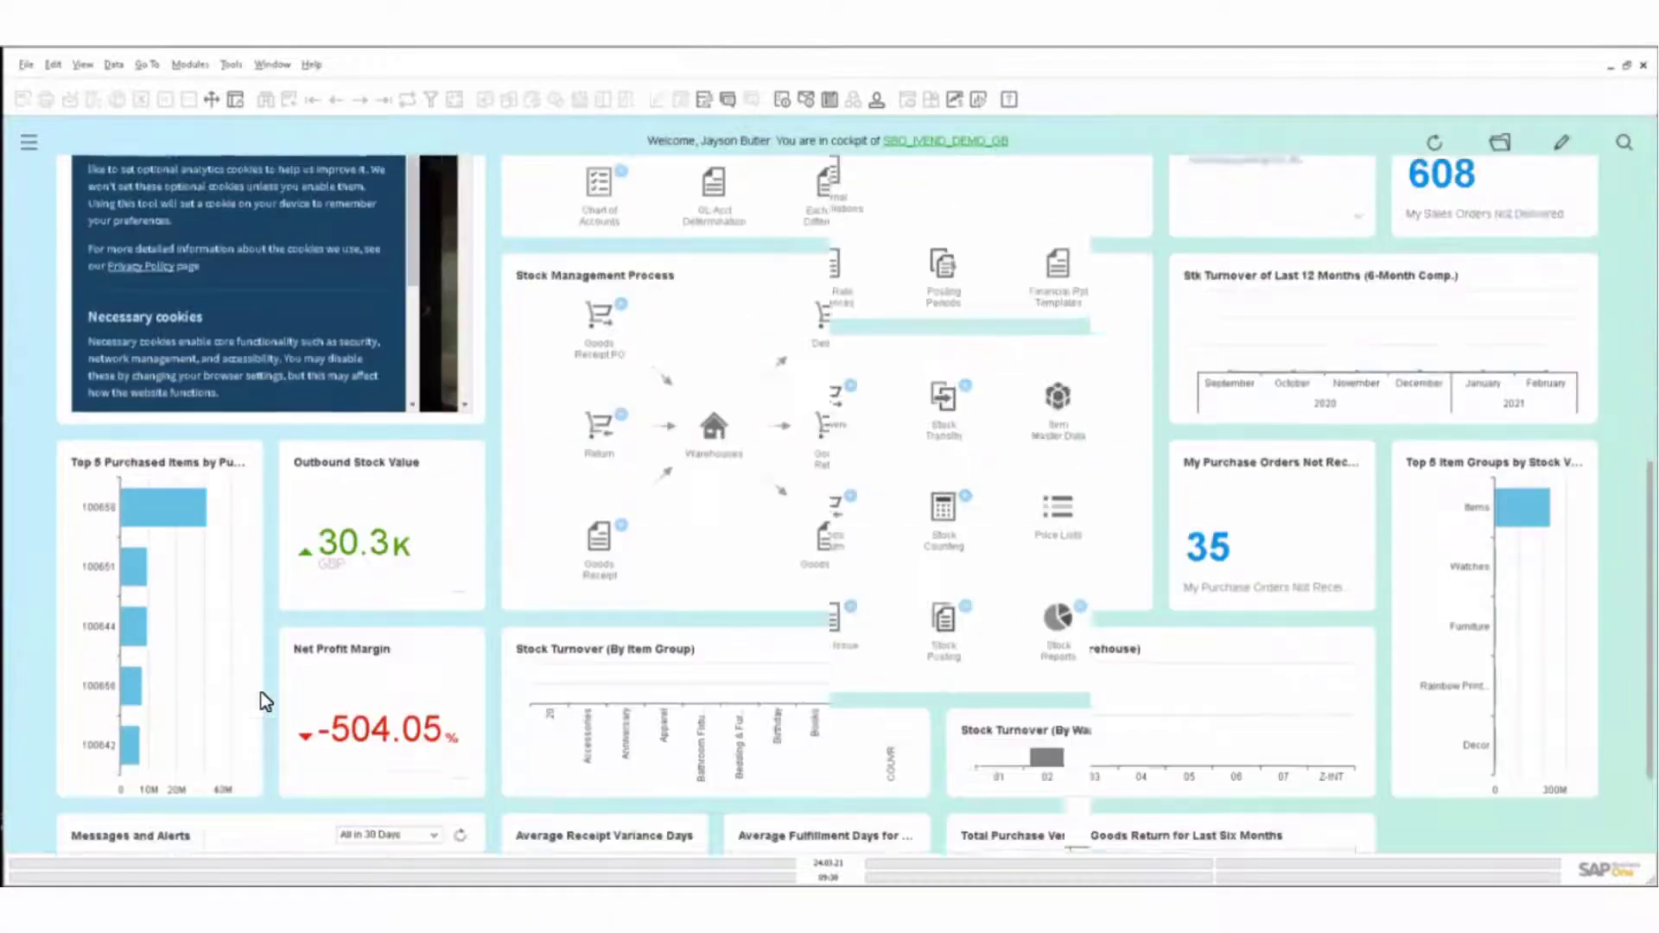
scroll(634, 547, "up", 5)
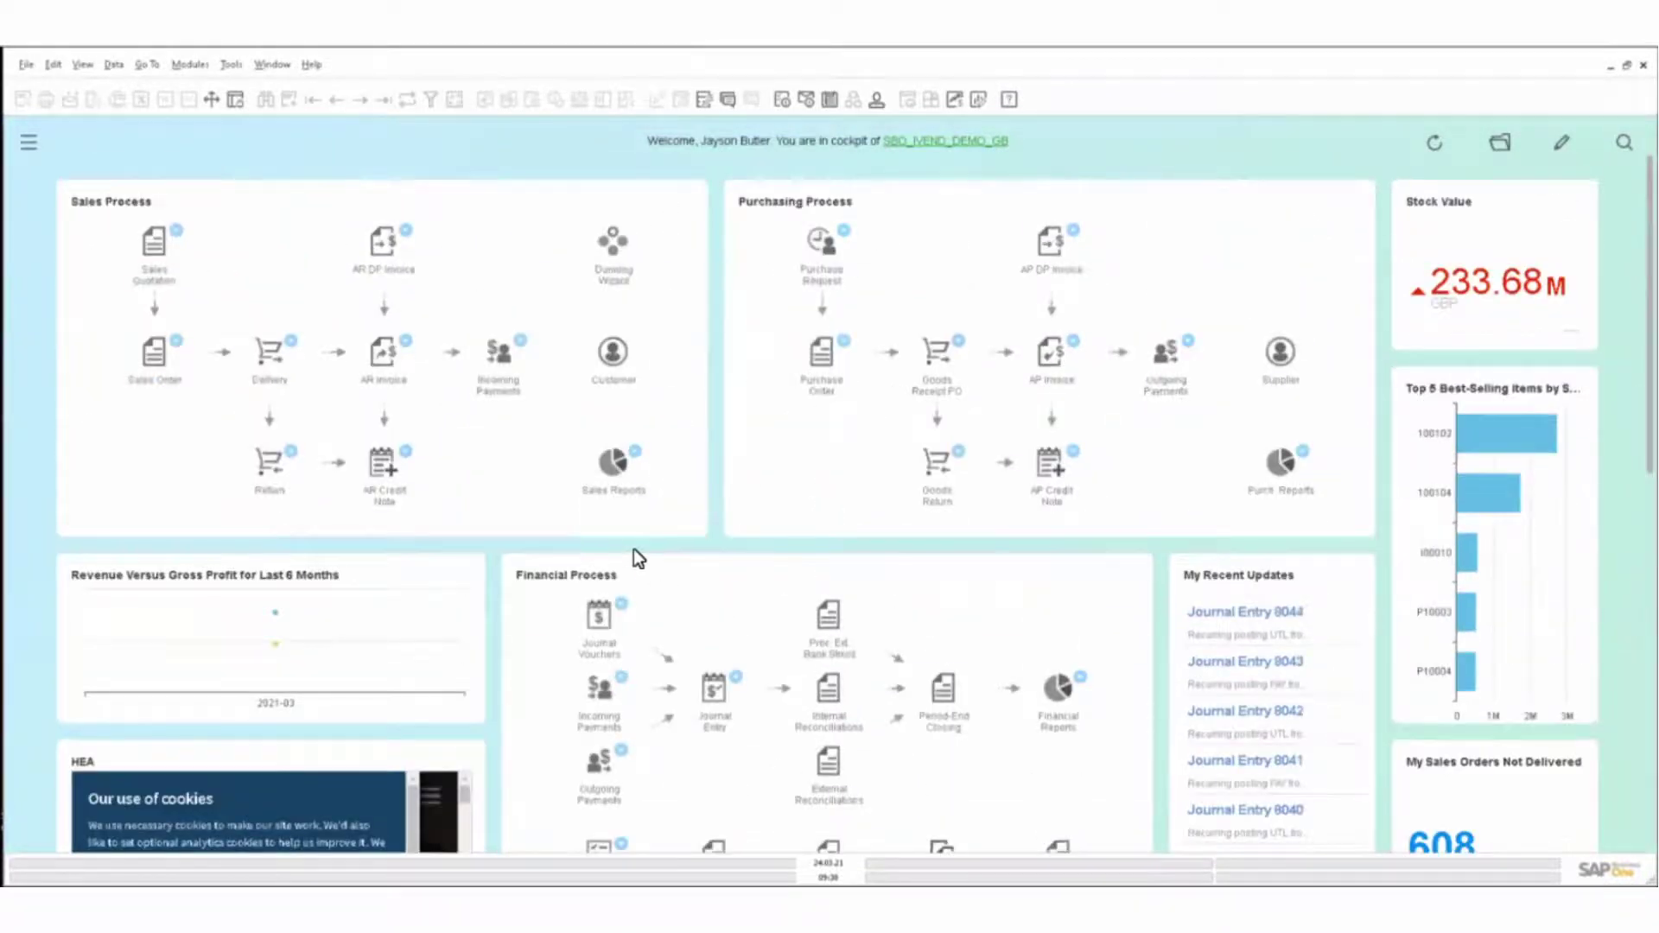
scroll(634, 548, "down", 7)
scroll(634, 548, "up", 1)
scroll(614, 555, "up", 8)
scroll(612, 555, "down", 6)
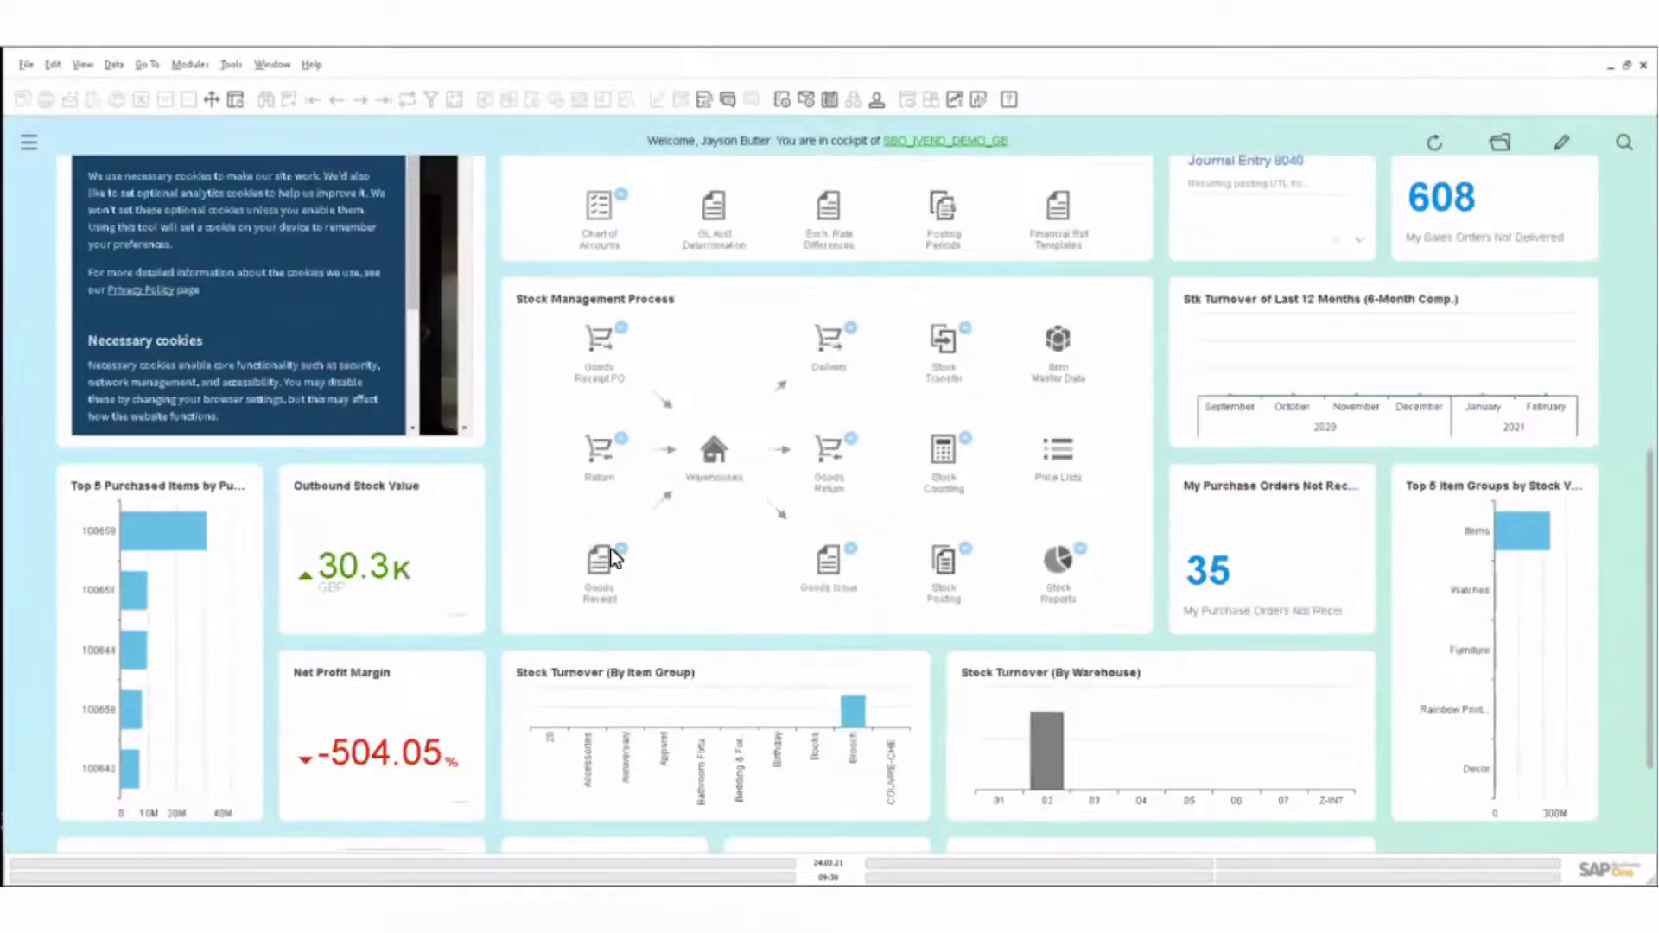
Save and close the cookie notice in the HEA widget with analytics cookies off, and browse the embedded web page
scroll(612, 556, "up", 1)
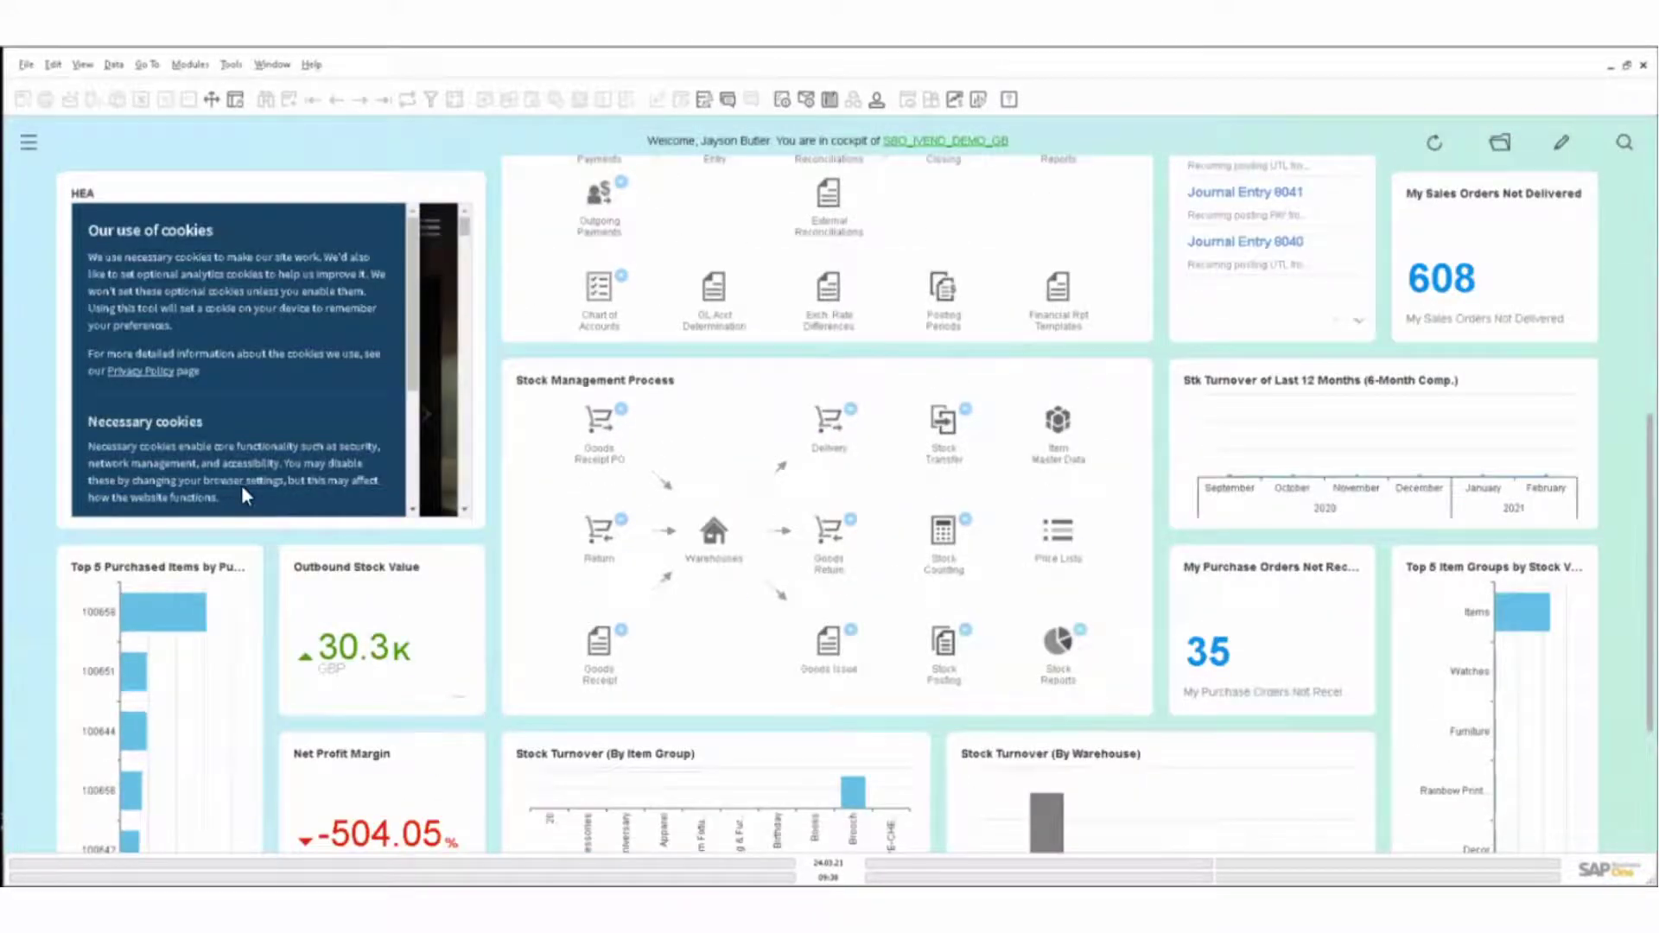
scroll(231, 429, "down", 3)
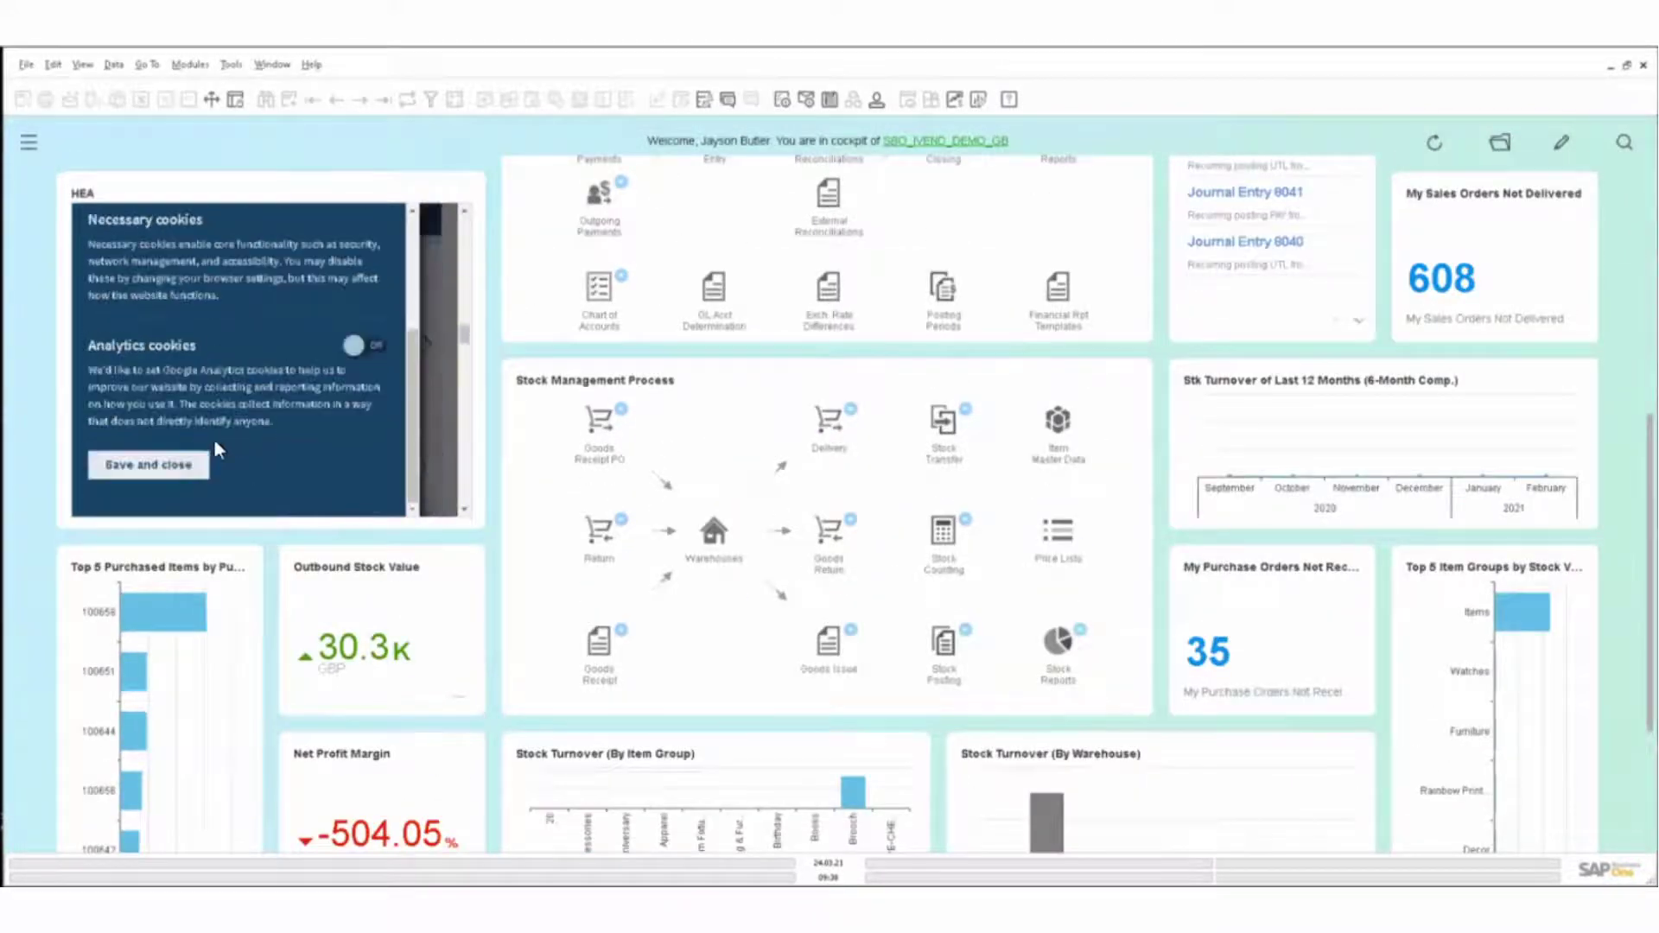
left_click(148, 464)
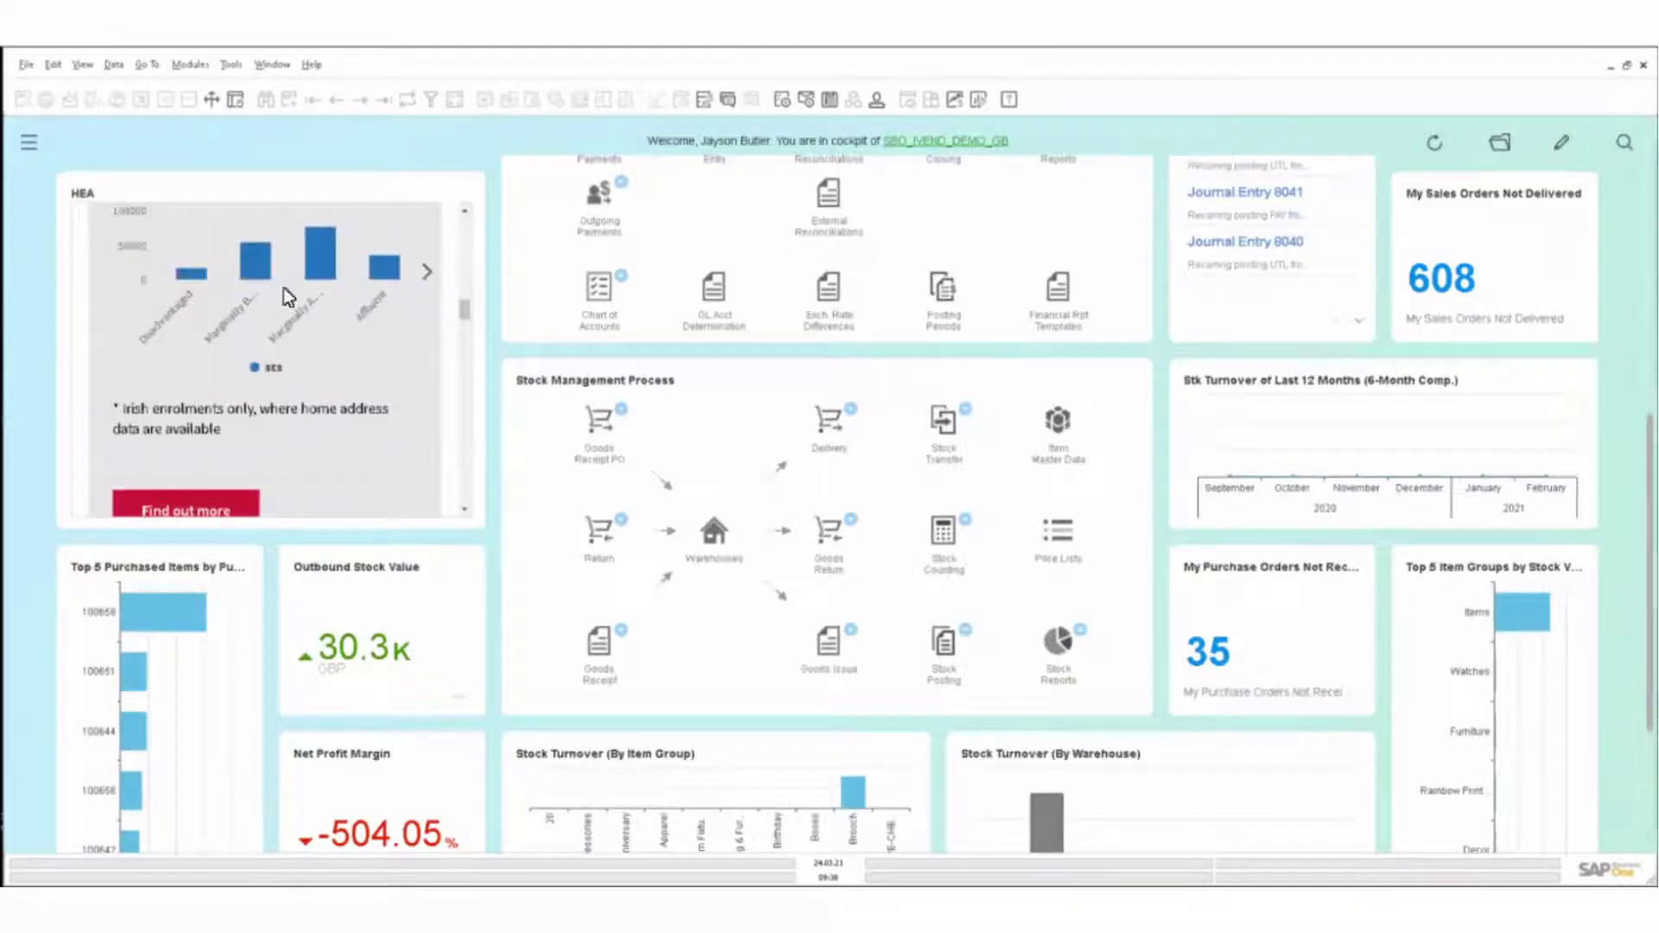
scroll(238, 364, "up", 5)
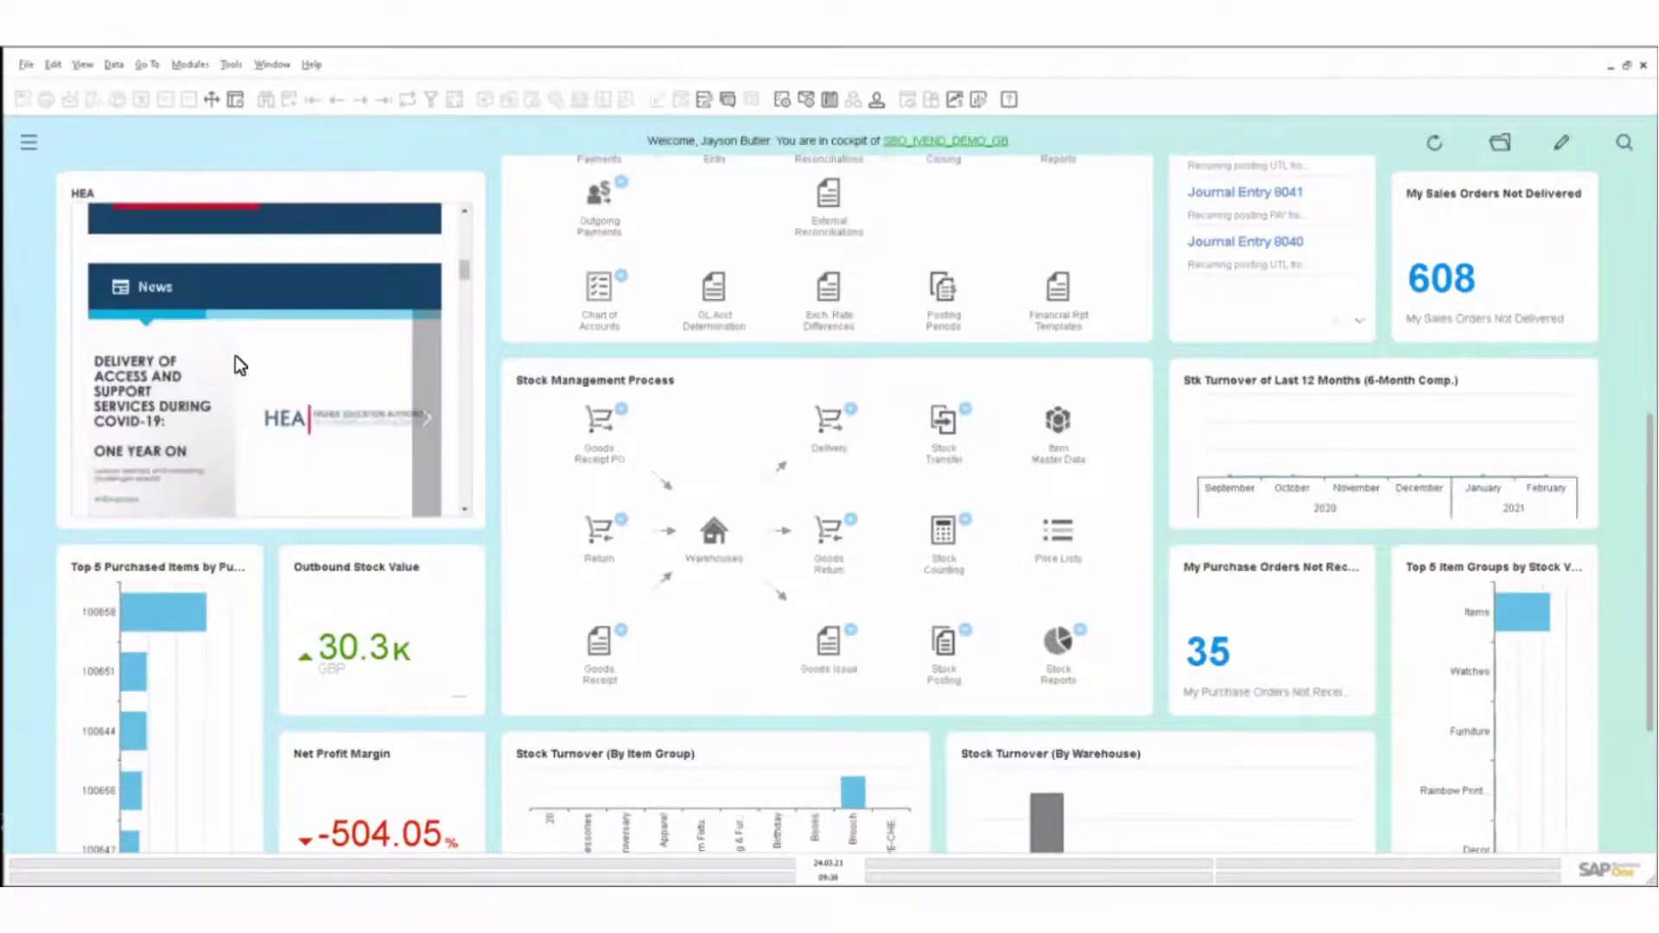
Finish browsing the HEA web page, look over the Sales - AR entries in the module menu, and hide the menu again
scroll(235, 356, "down", 4)
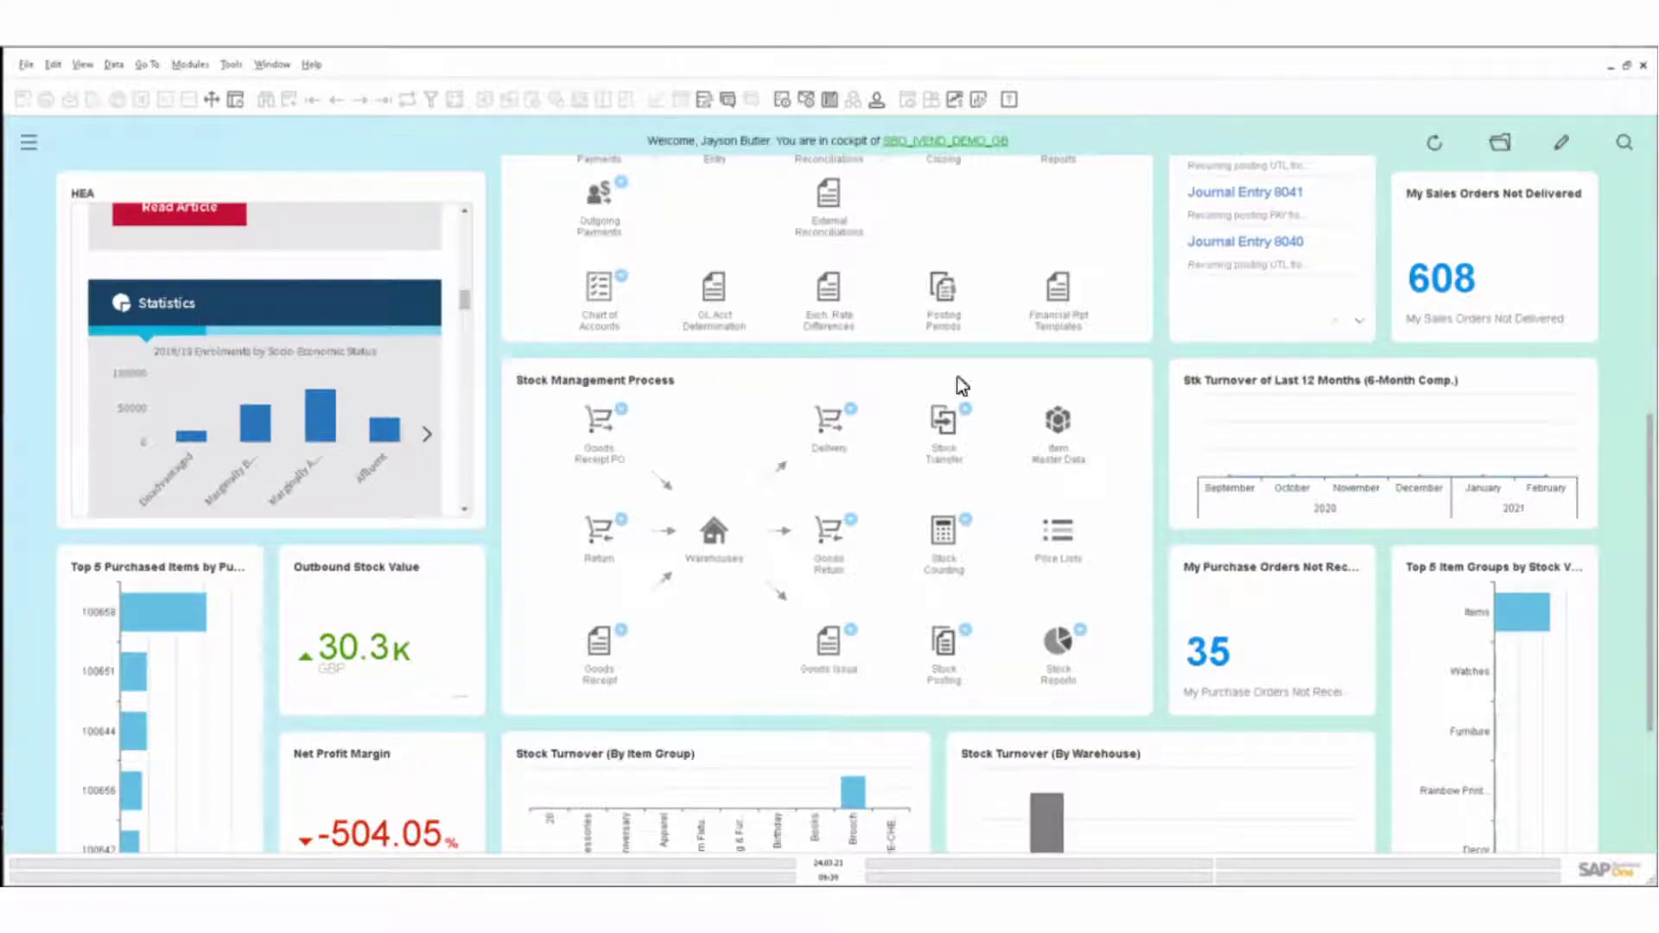
scroll(962, 382, "up", 5)
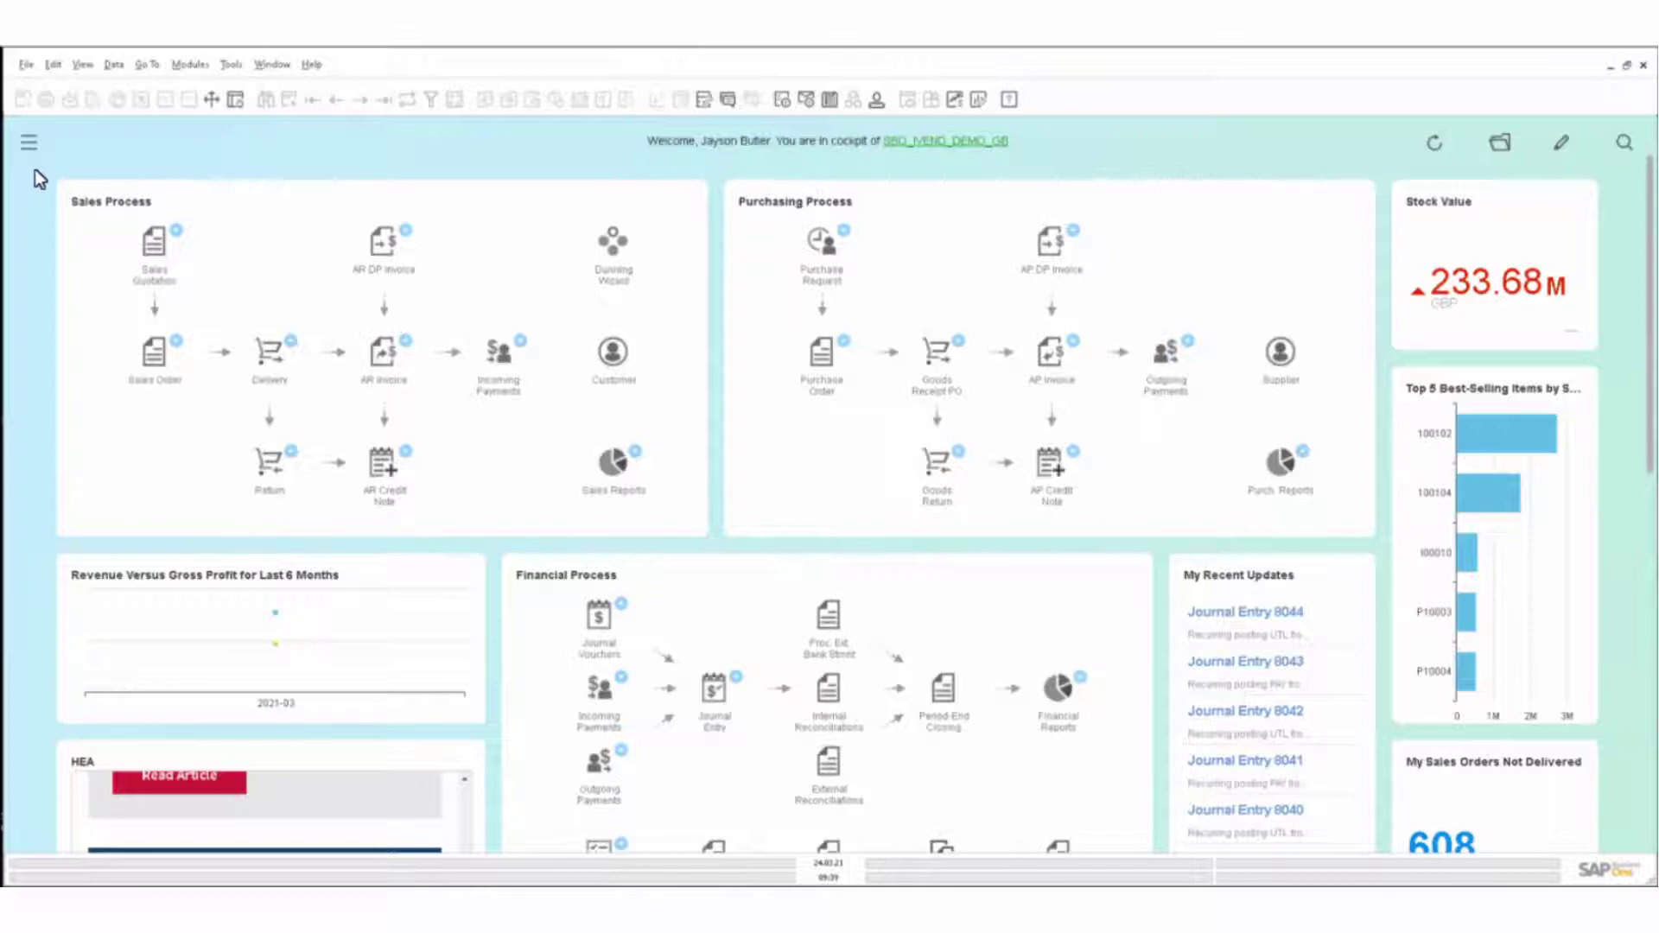
left_click(29, 145)
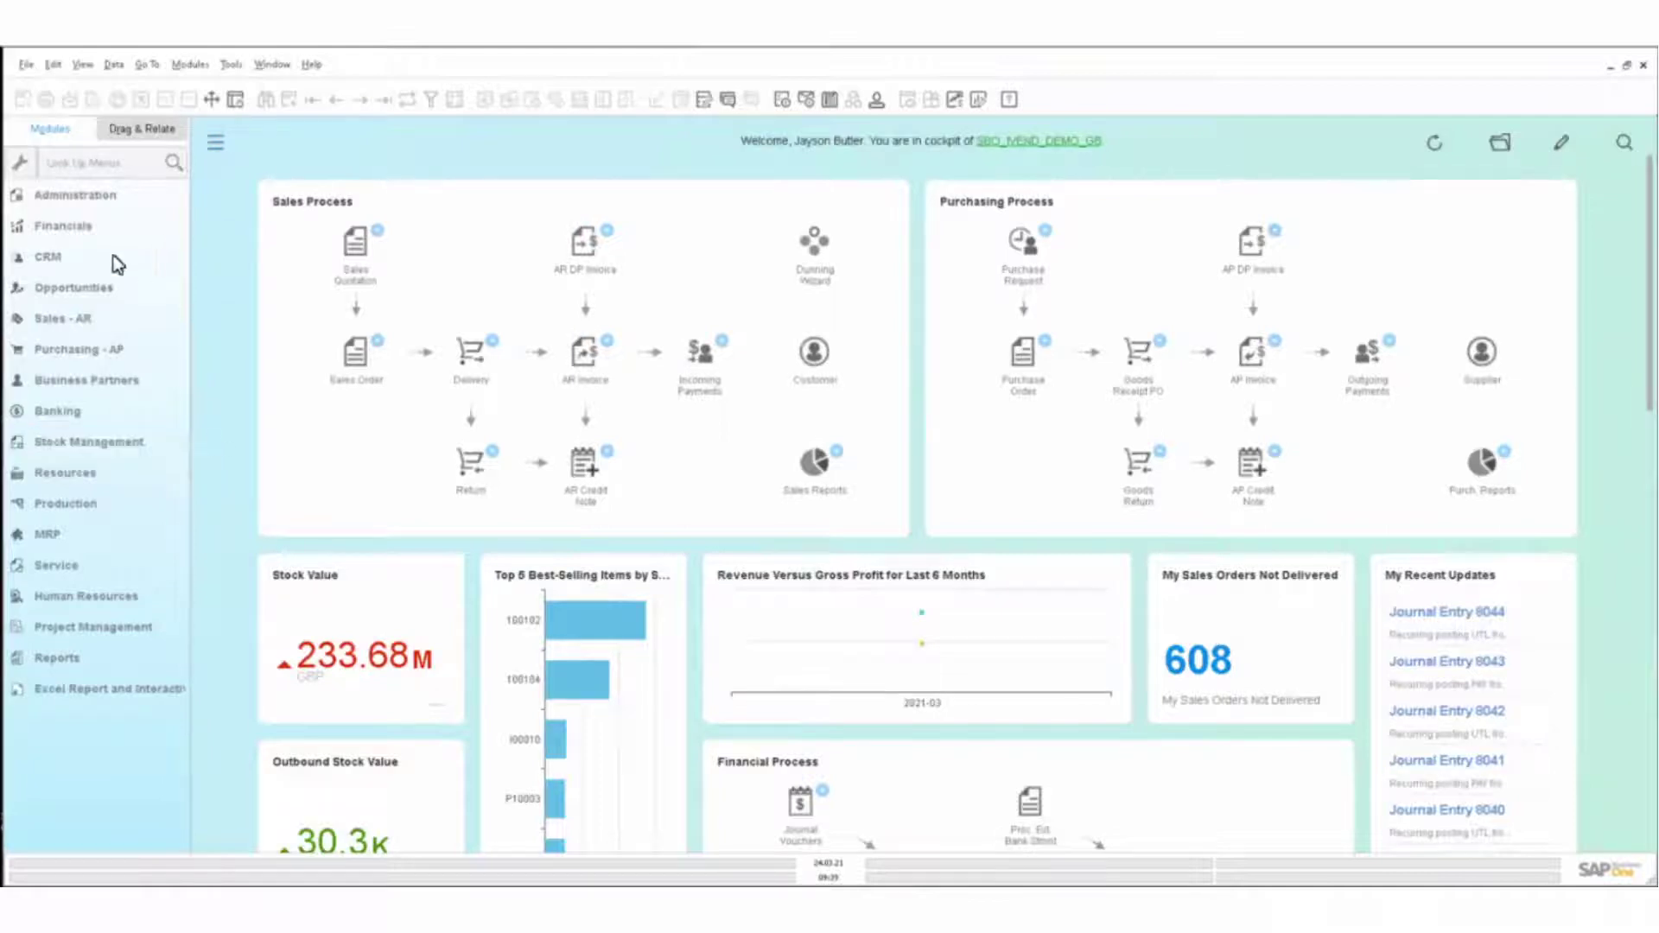
left_click(79, 315)
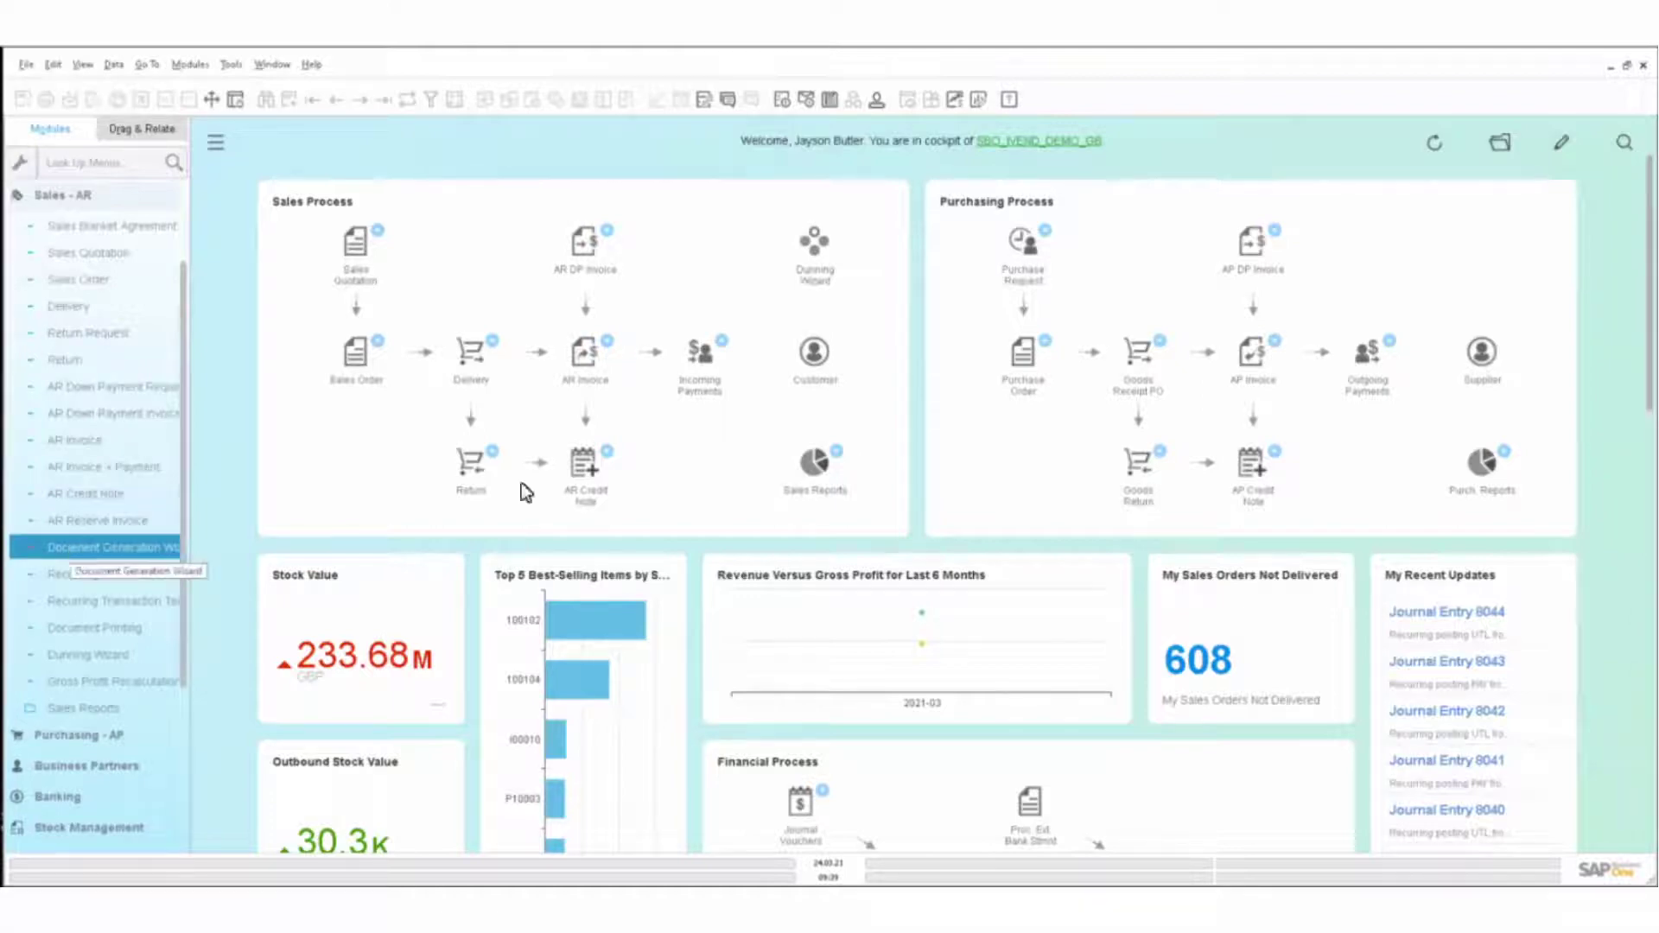
left_click(624, 614)
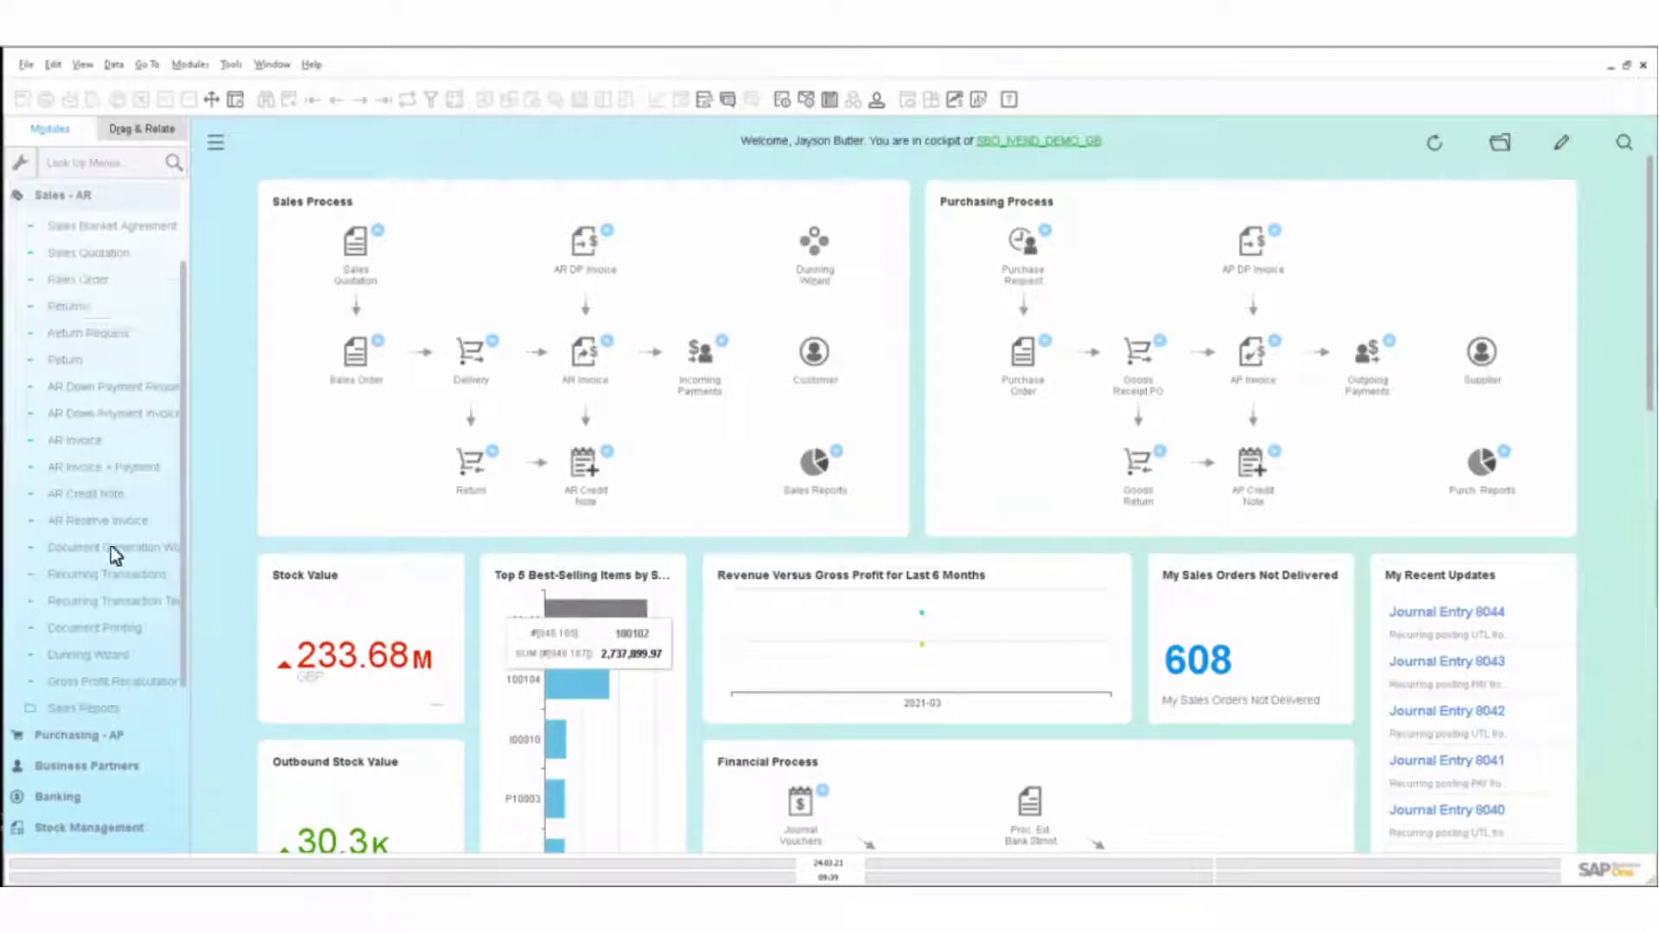
left_click(119, 567)
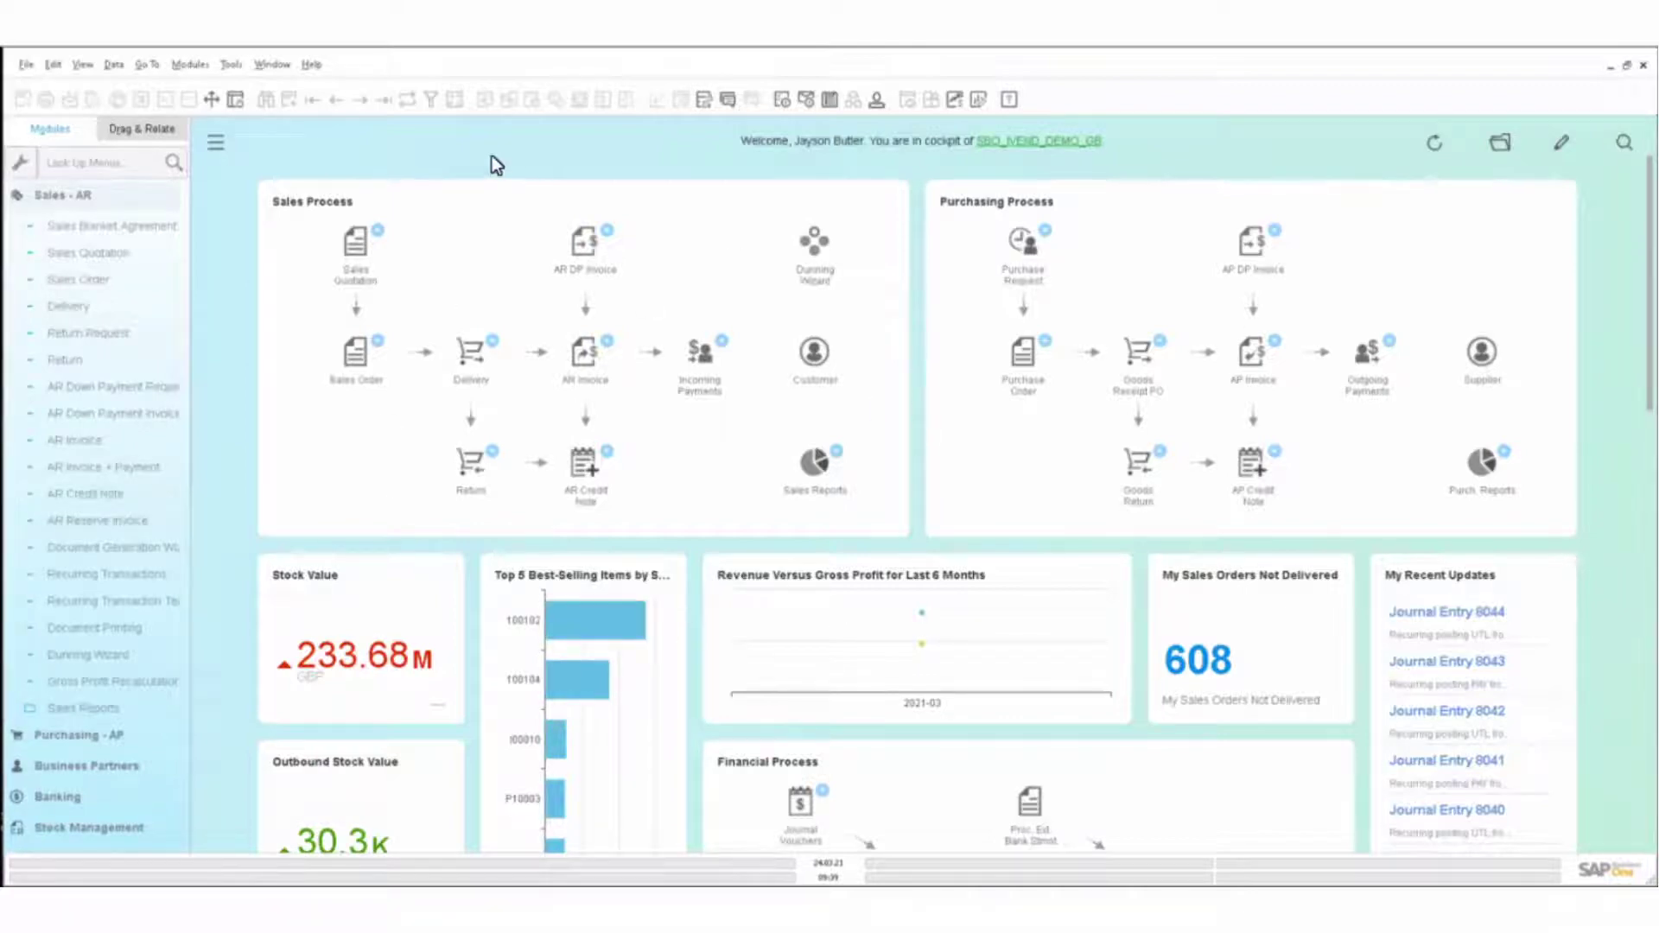
left_click(220, 143)
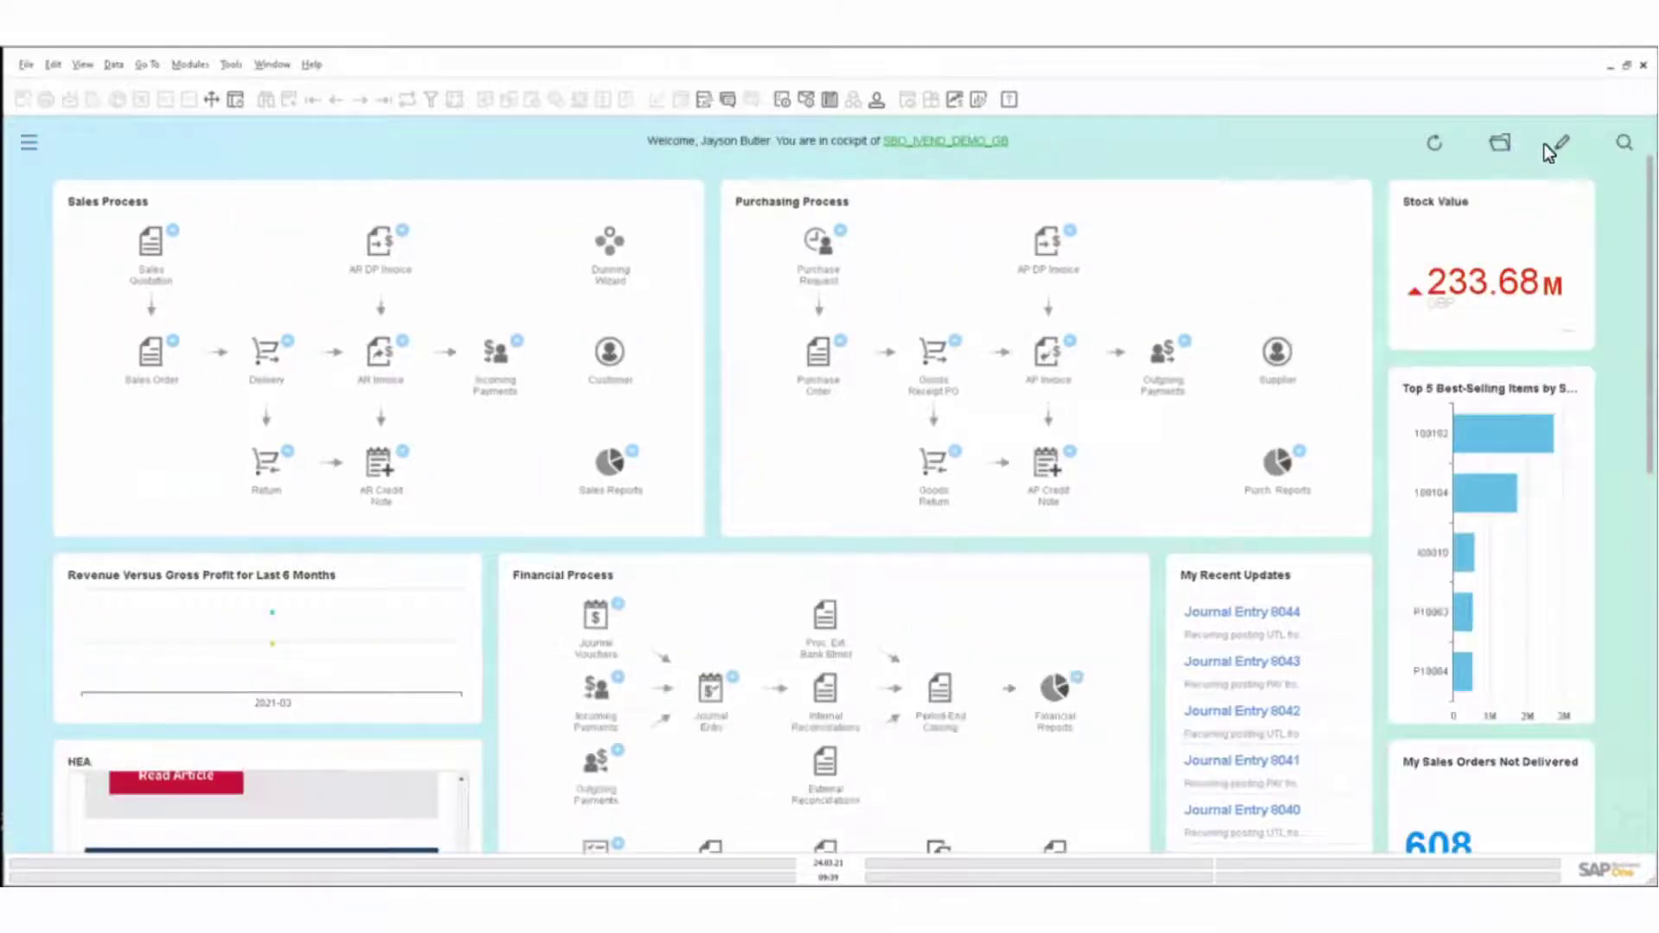
Start editing the cockpit layout, move the Stock Value widget below the Sales Process diagram, and return it above Top 5 Best-Selling Items
left_click(1559, 143)
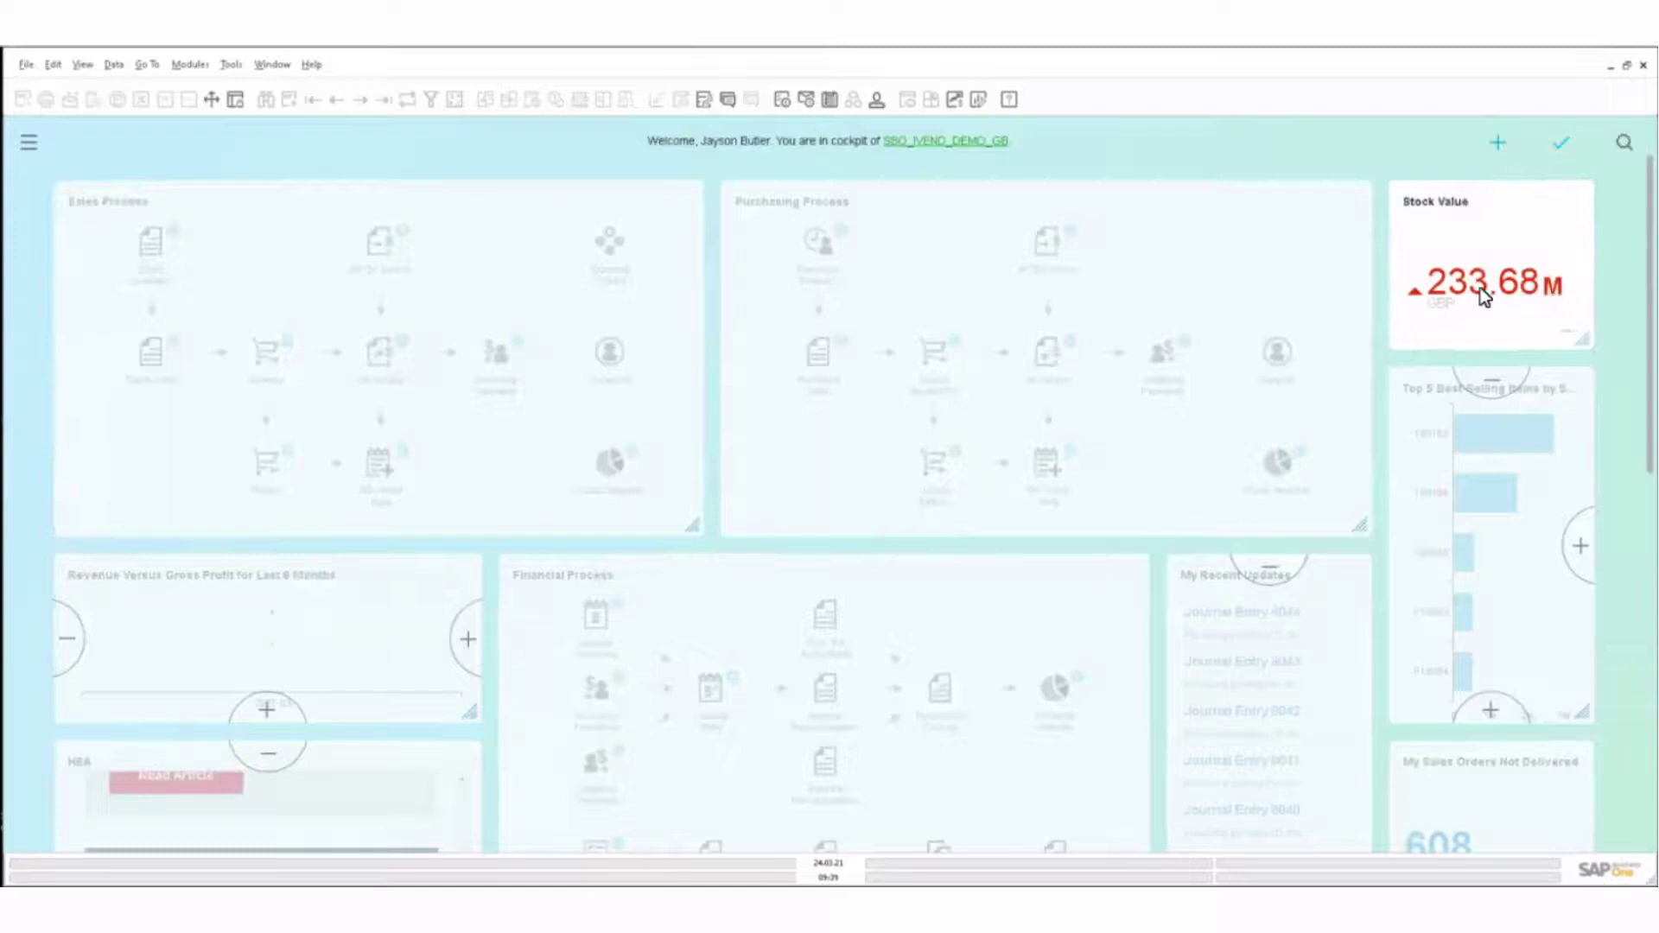
left_click_drag(1480, 288, 1429, 380)
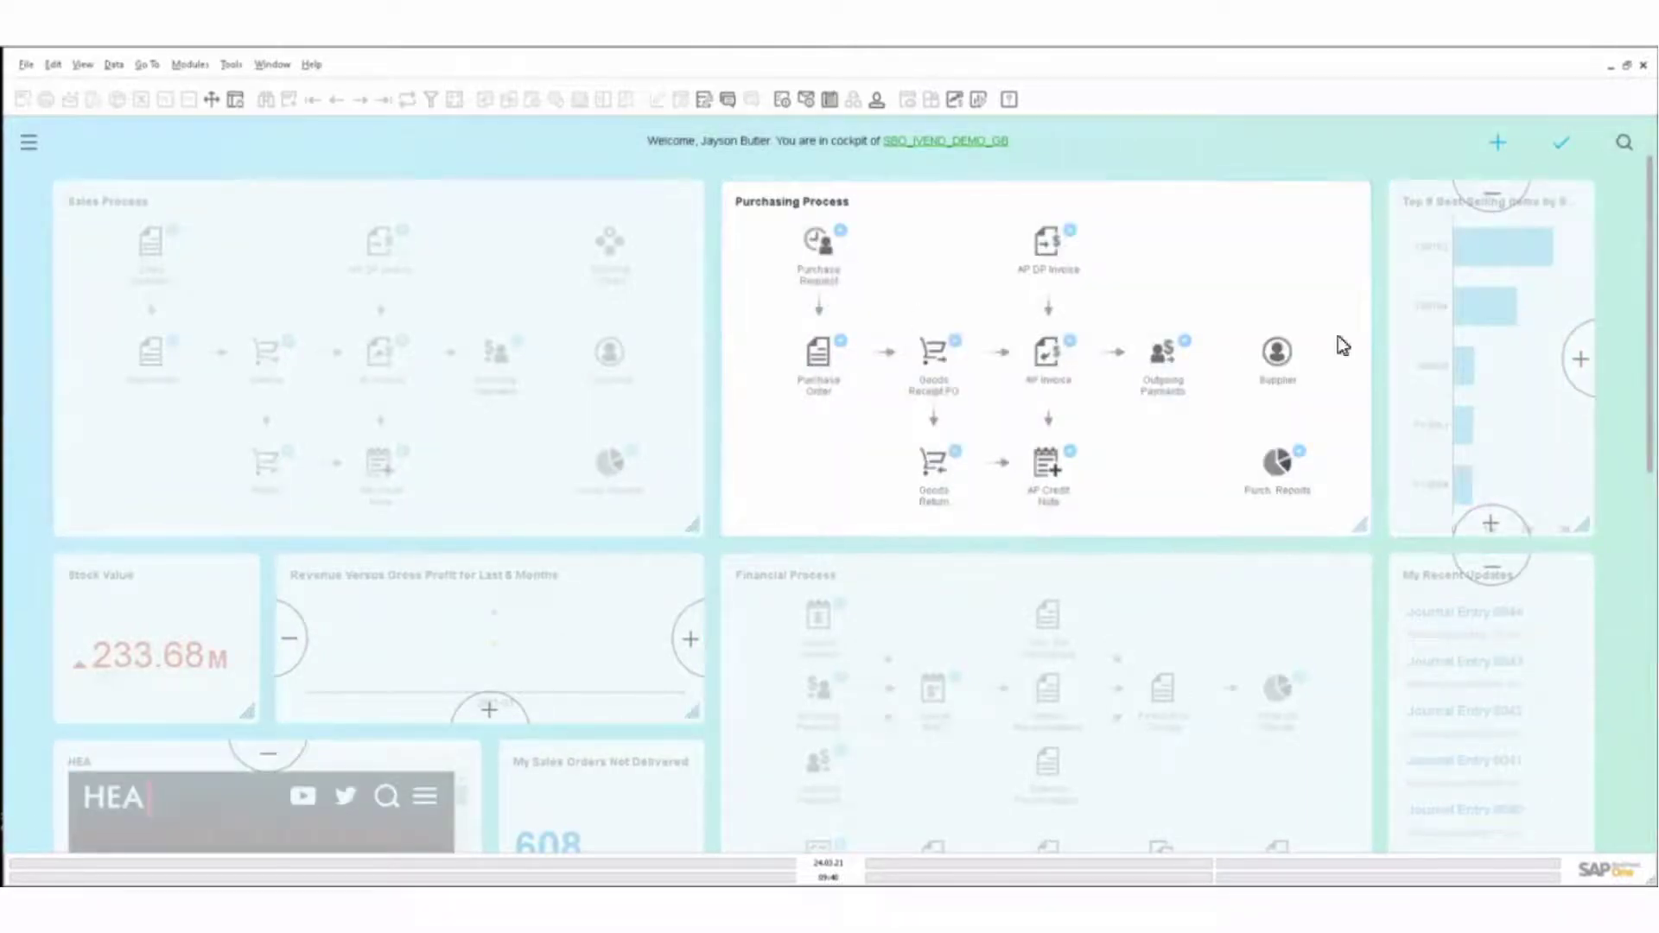
left_click_drag(1459, 427, 1494, 437)
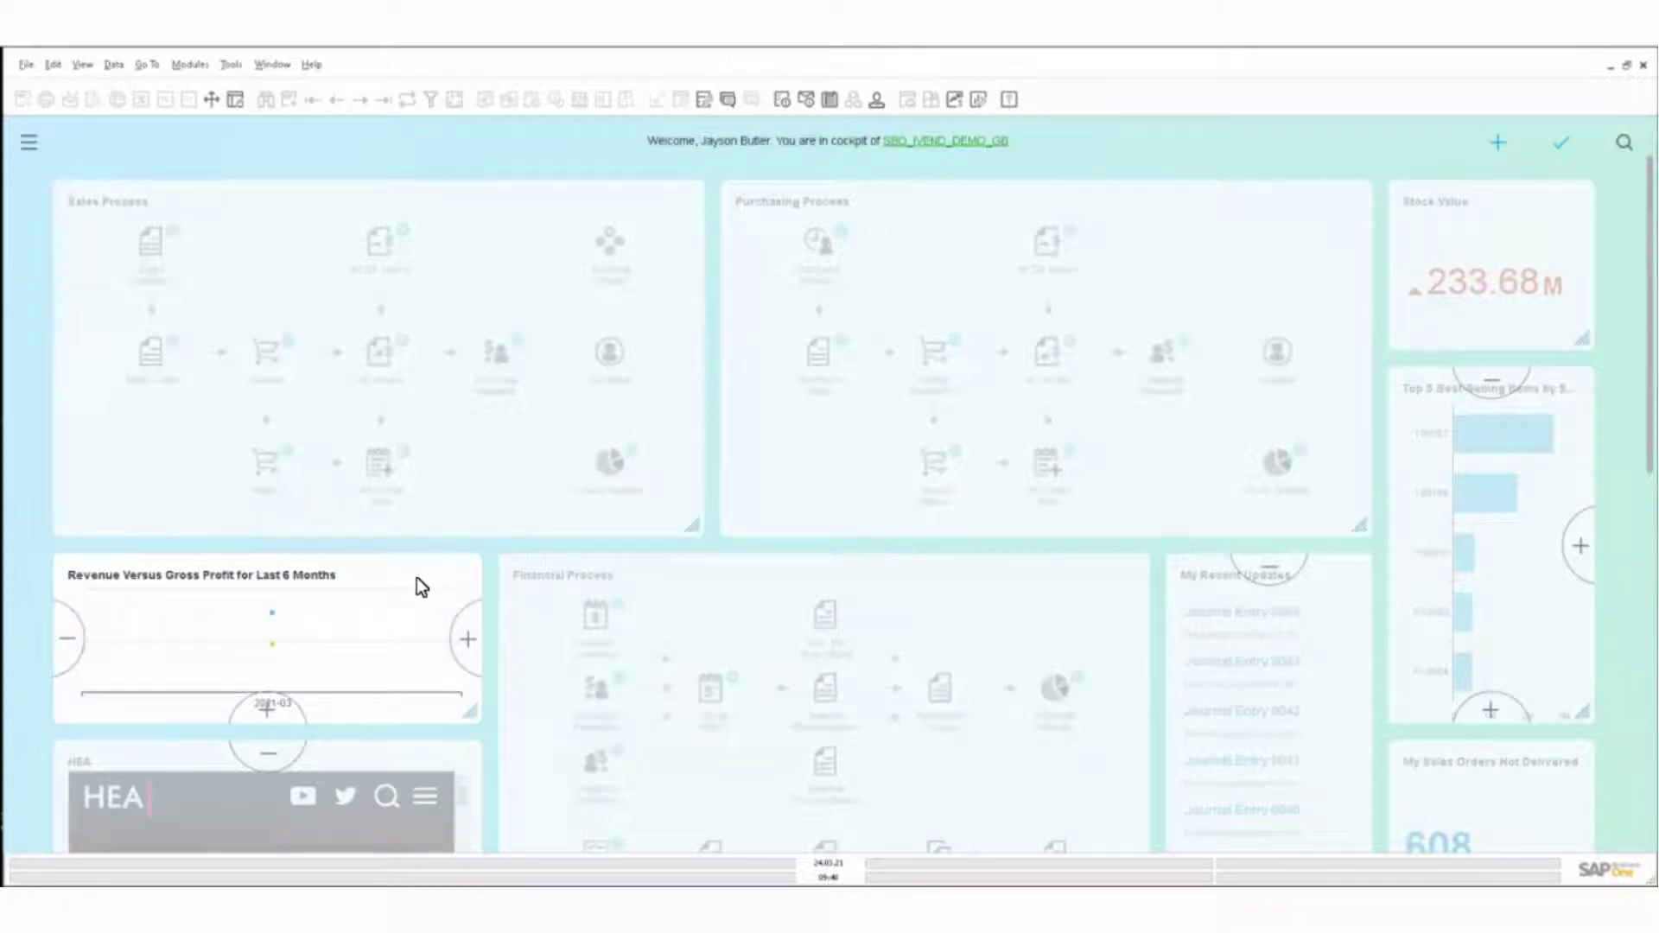
Enlarge the HEA web page widget downward by two size increments in the cockpit layout
scroll(417, 577, "down", 8)
scroll(417, 577, "up", 3)
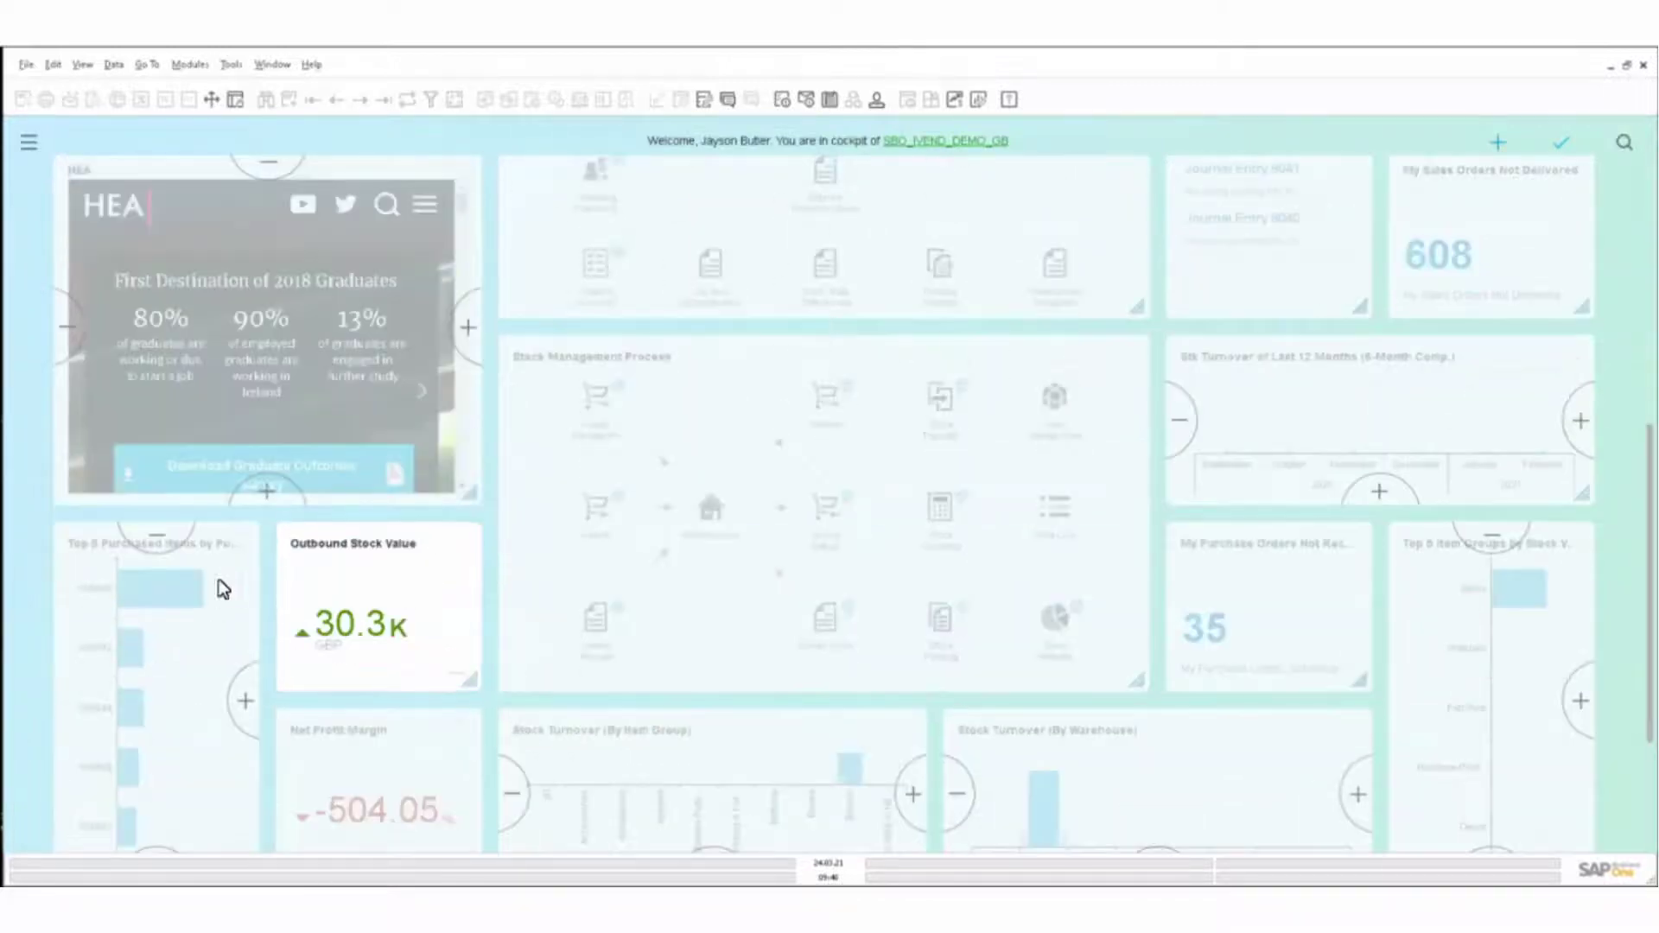
left_click(268, 491)
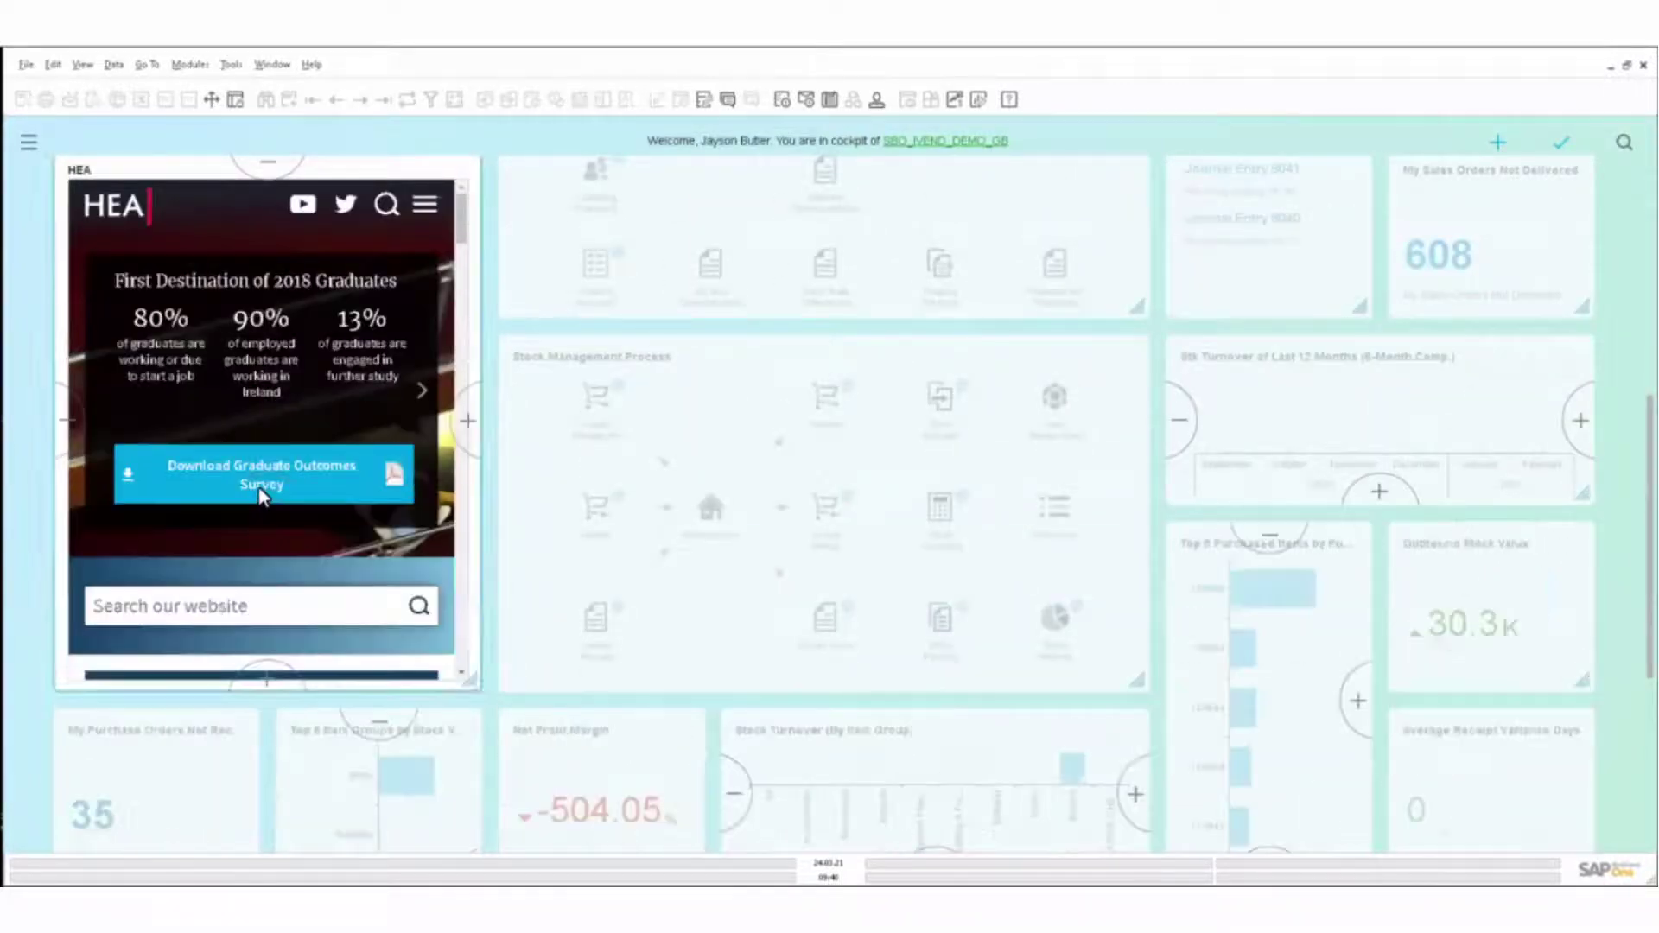
left_click(265, 680)
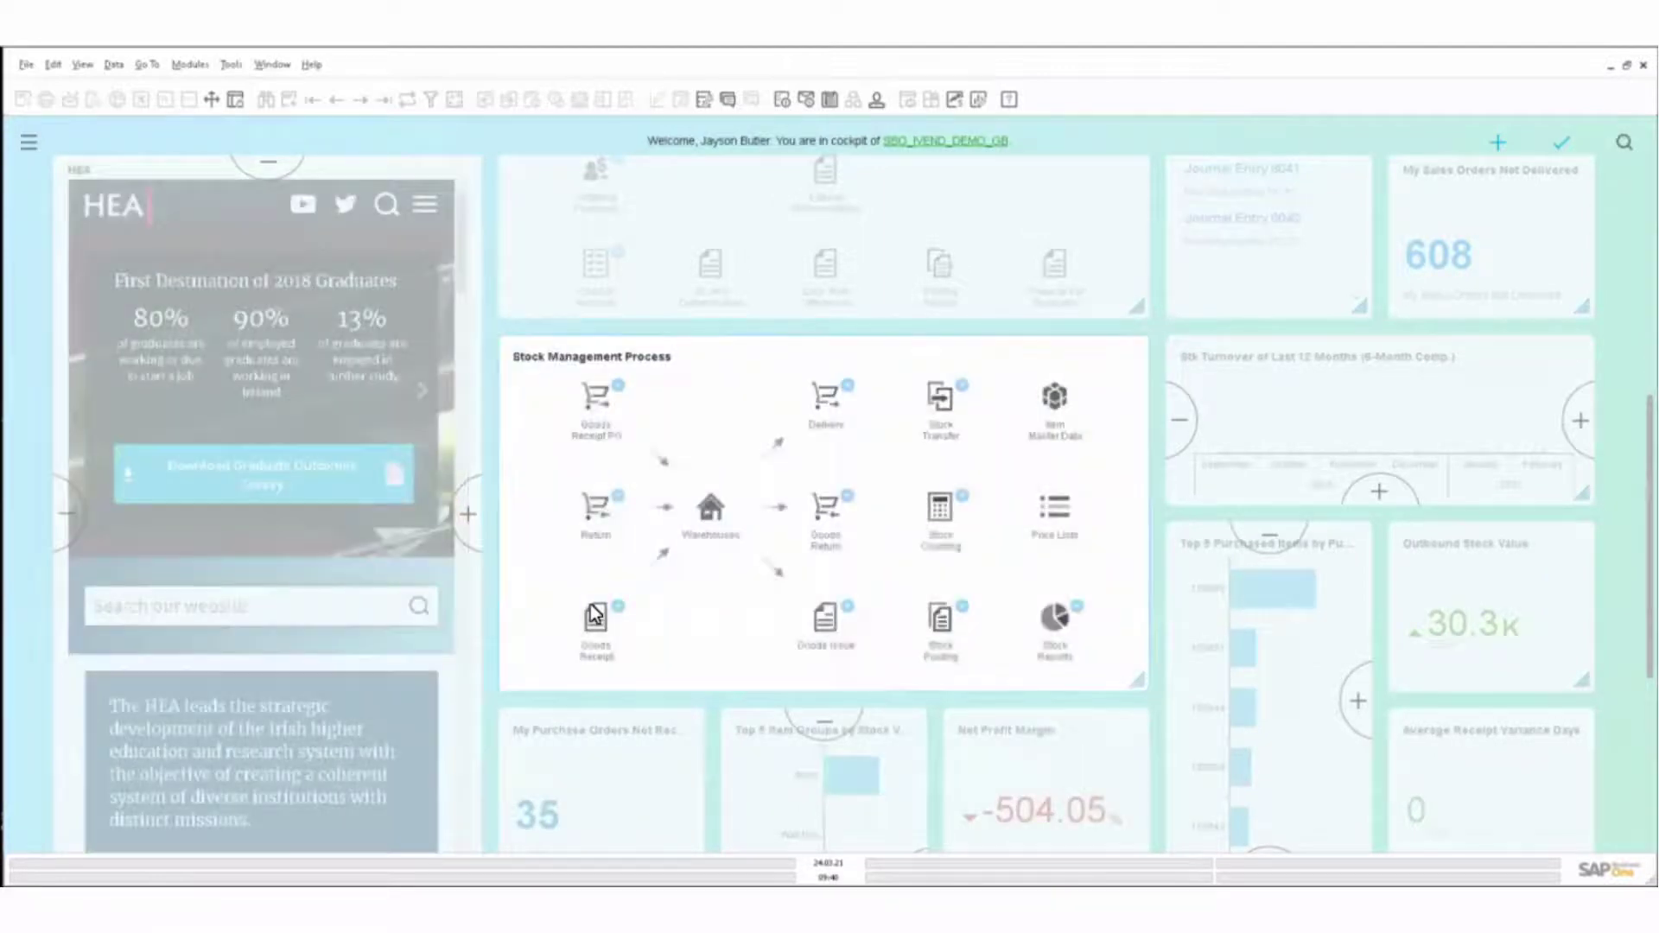
scroll(594, 614, "down", 5)
scroll(591, 604, "up", 10)
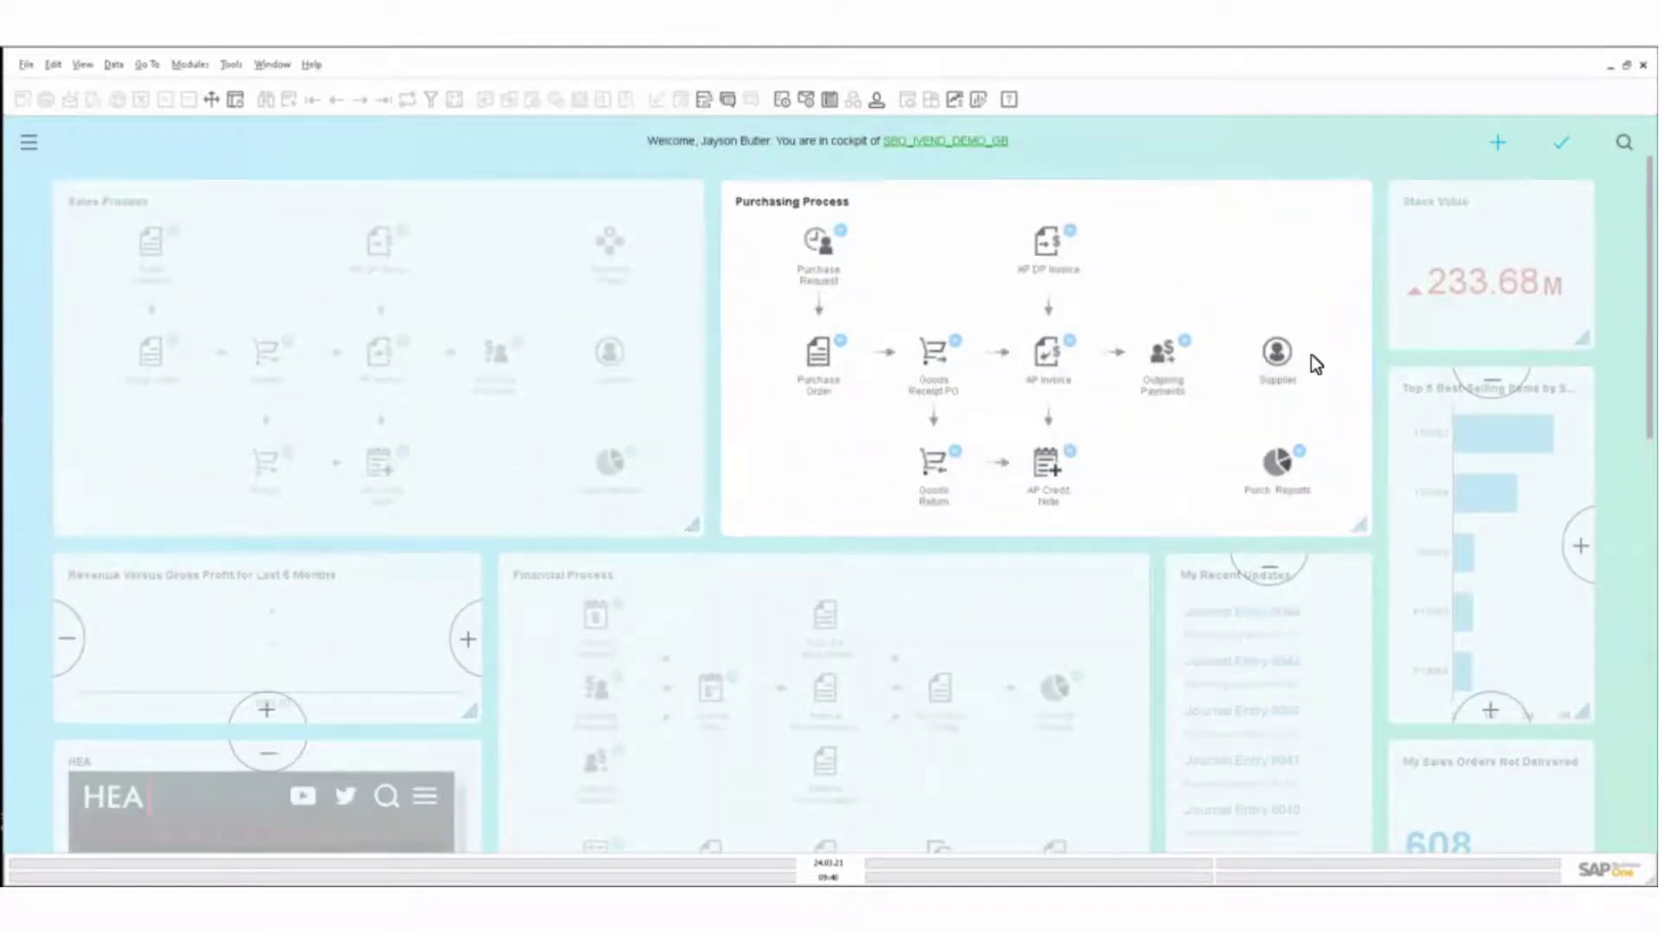
Browse the Widget Gallery, try adding the Top 5 Vendors by Payables widget, and filter the gallery to Others
left_click(1496, 143)
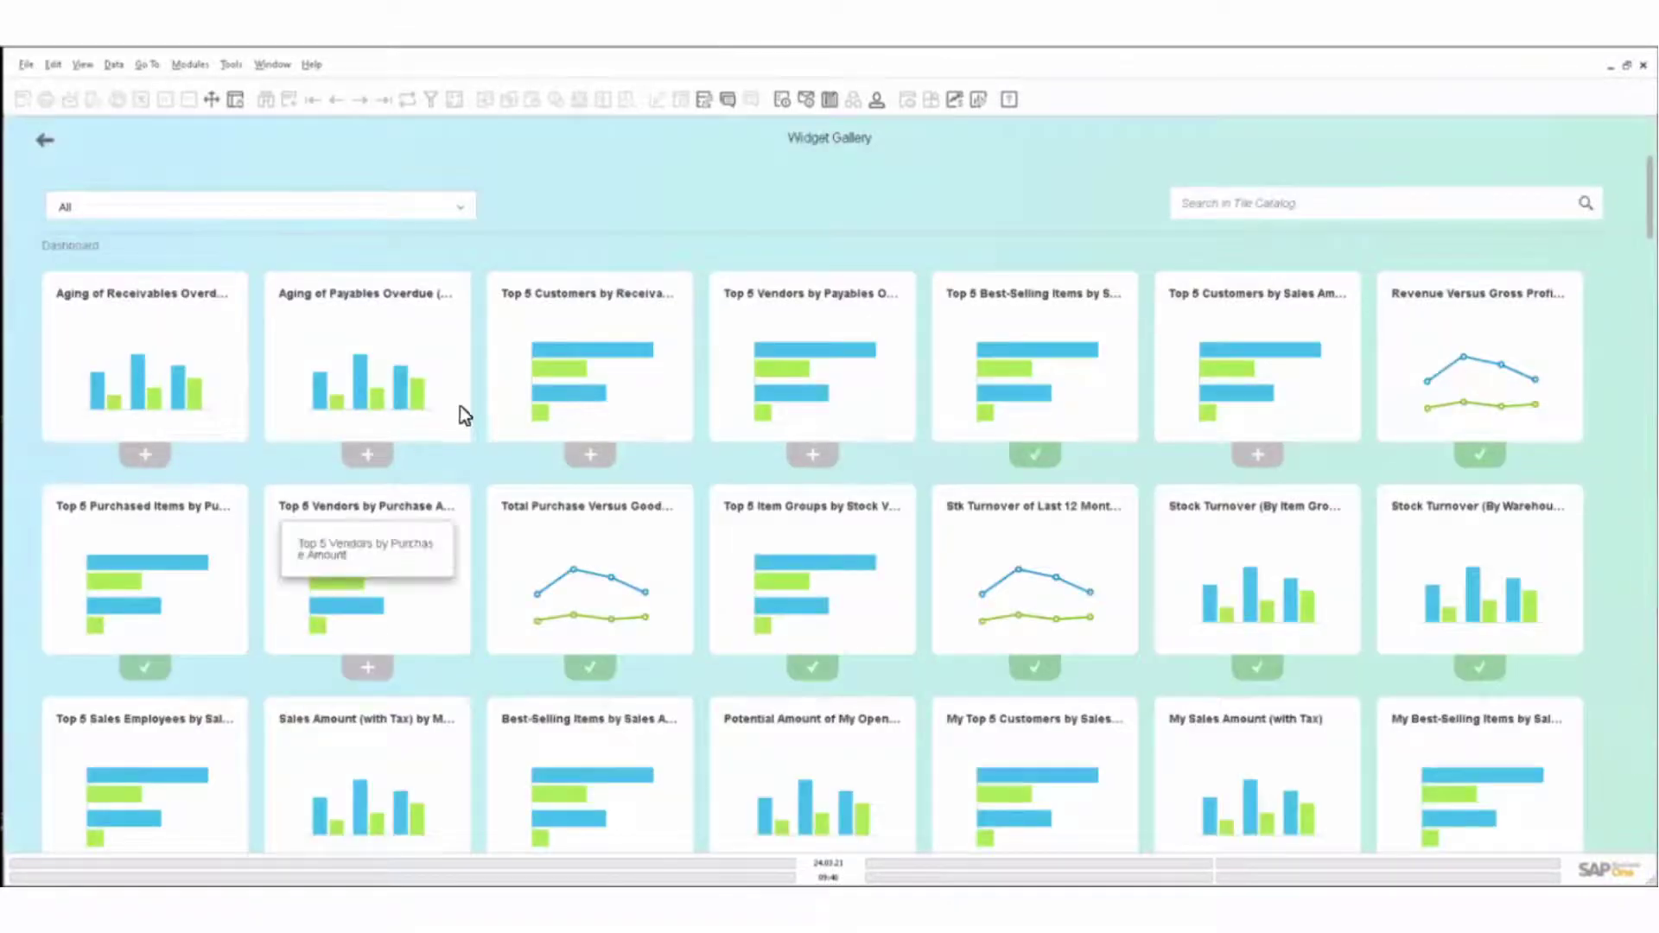
left_click(811, 456)
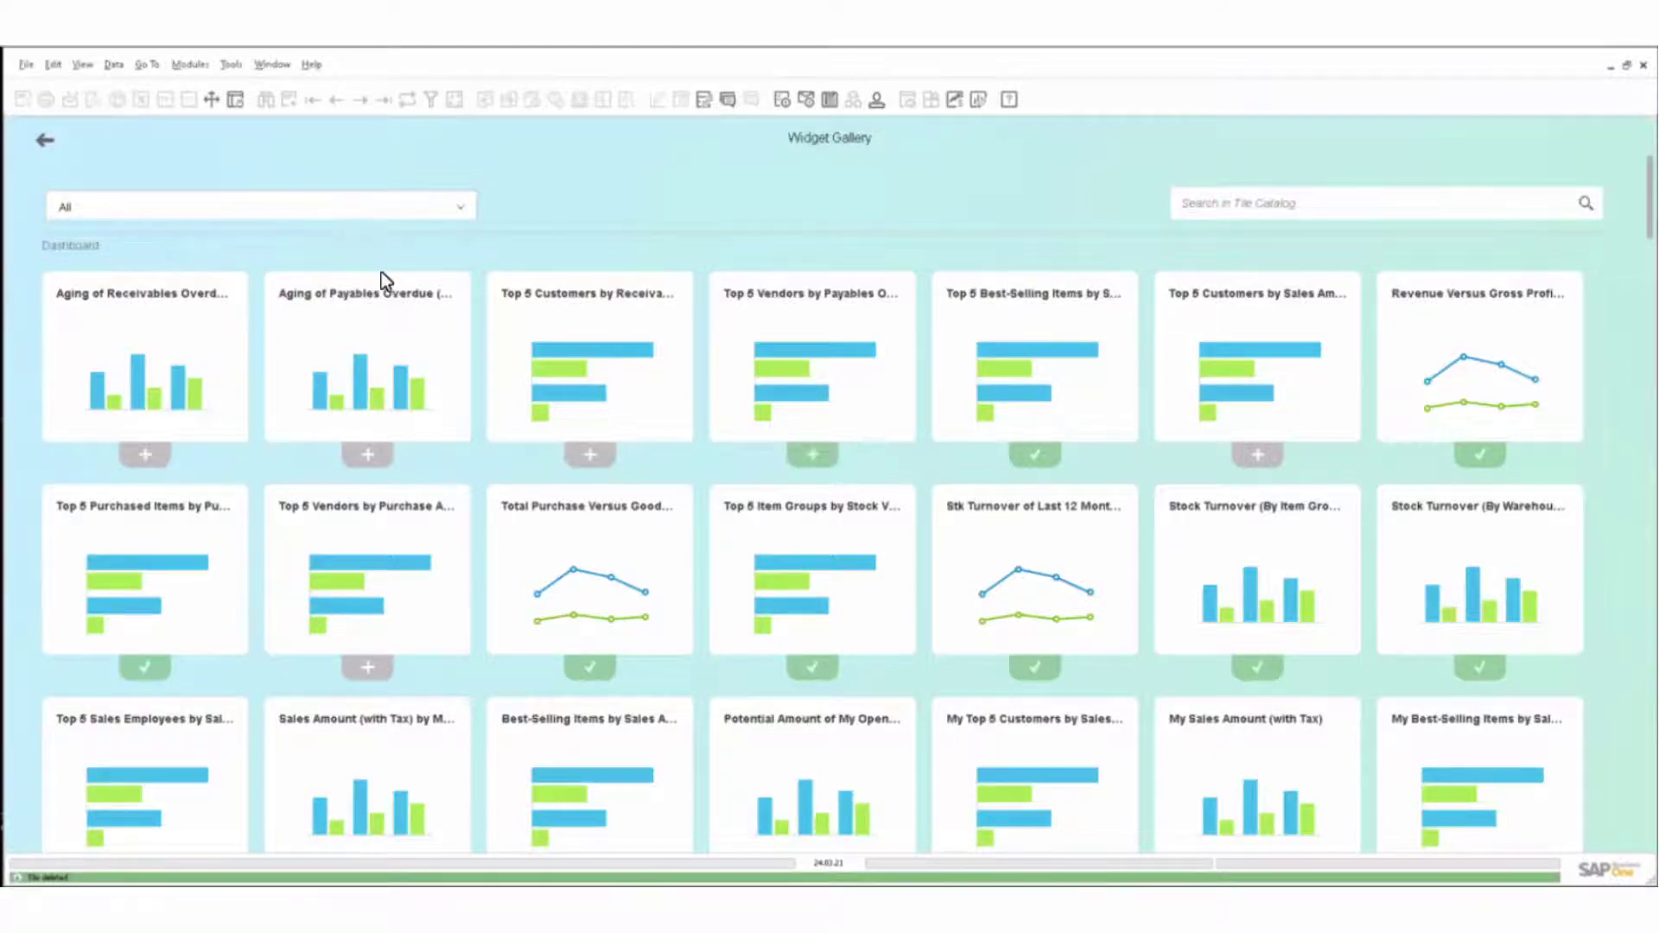
scroll(381, 272, "down", 10)
scroll(417, 210, "up", 10)
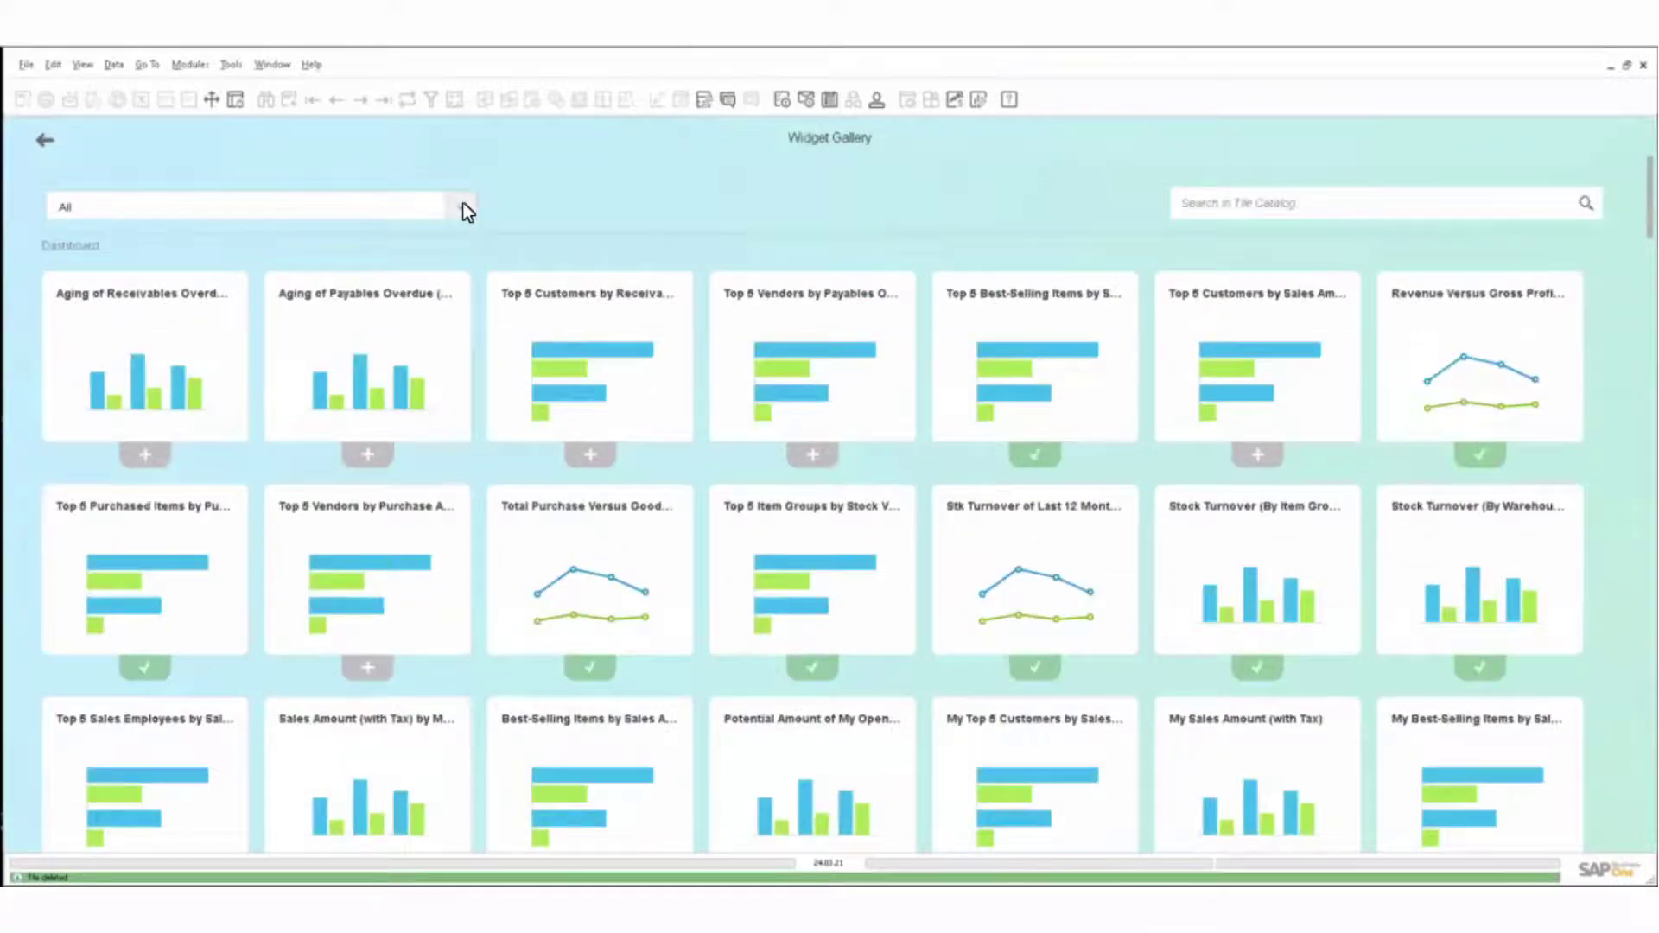
left_click(463, 207)
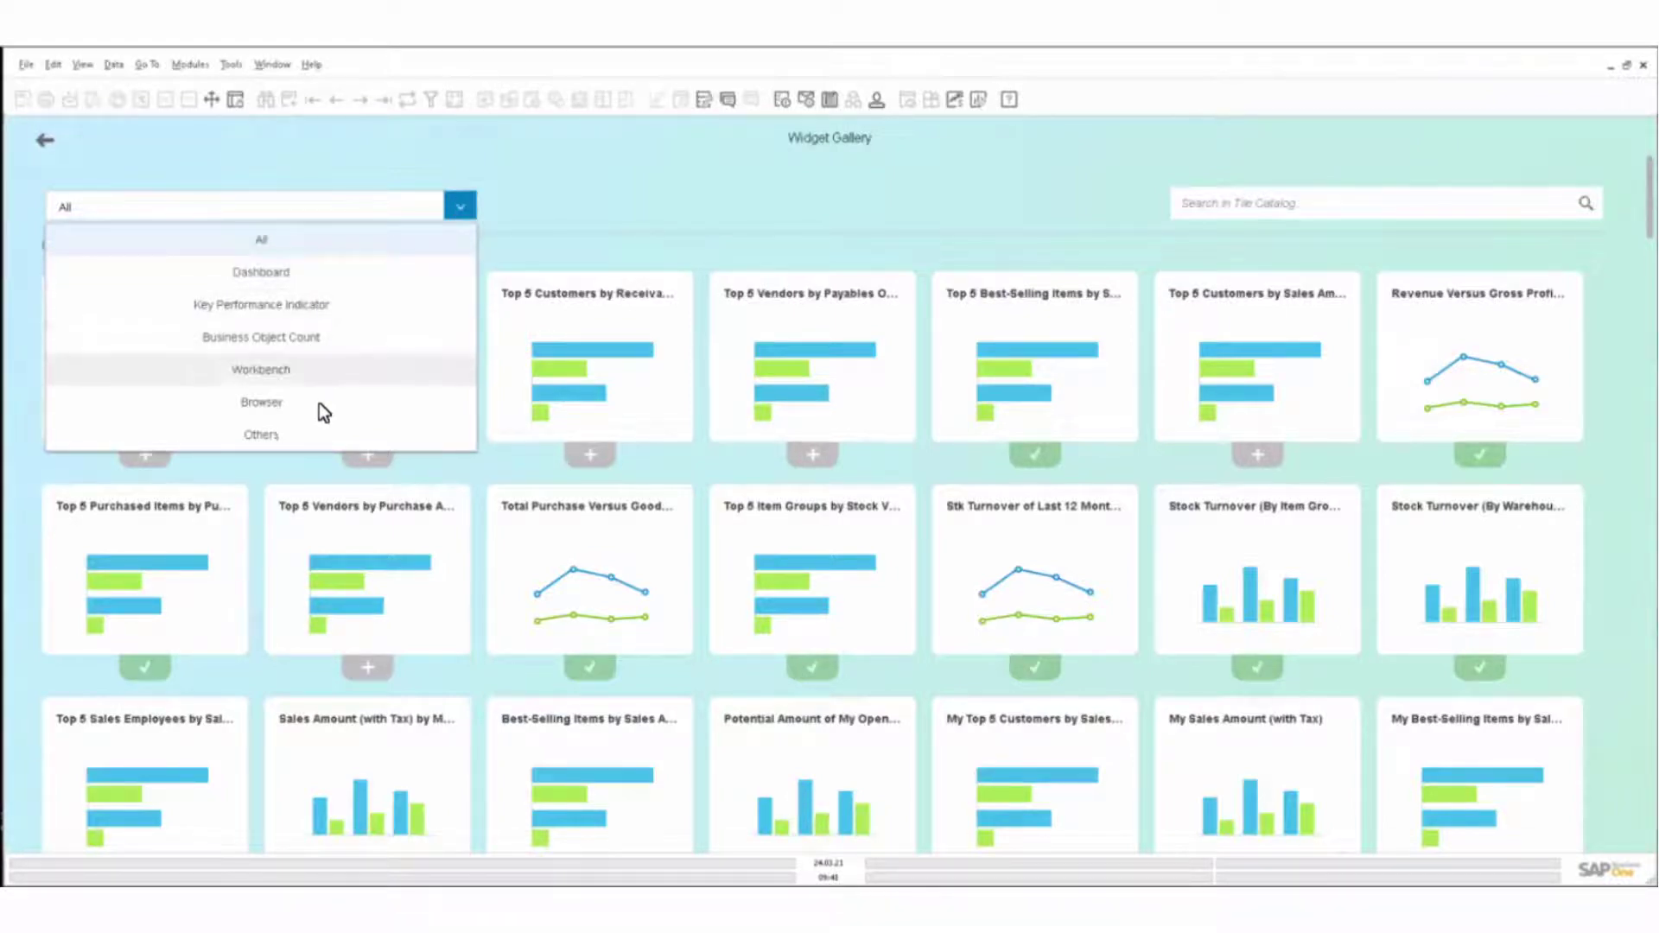
left_click(353, 434)
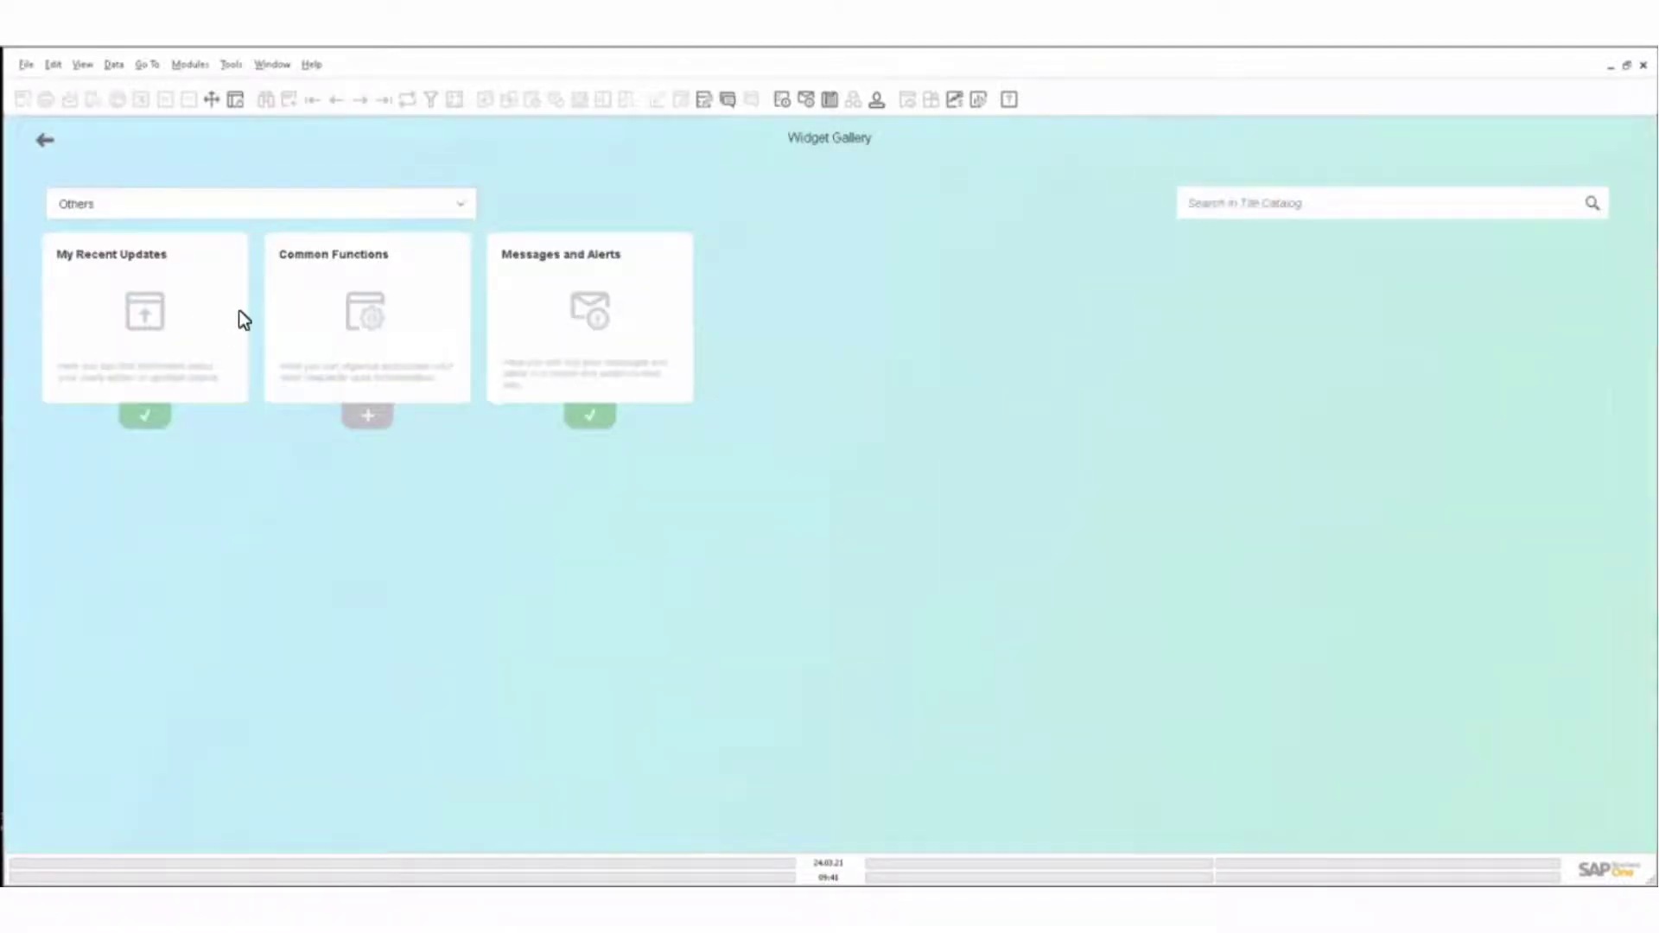
Leave the Widget Gallery and save the edited layout with Update My Cockpit
left_click(44, 140)
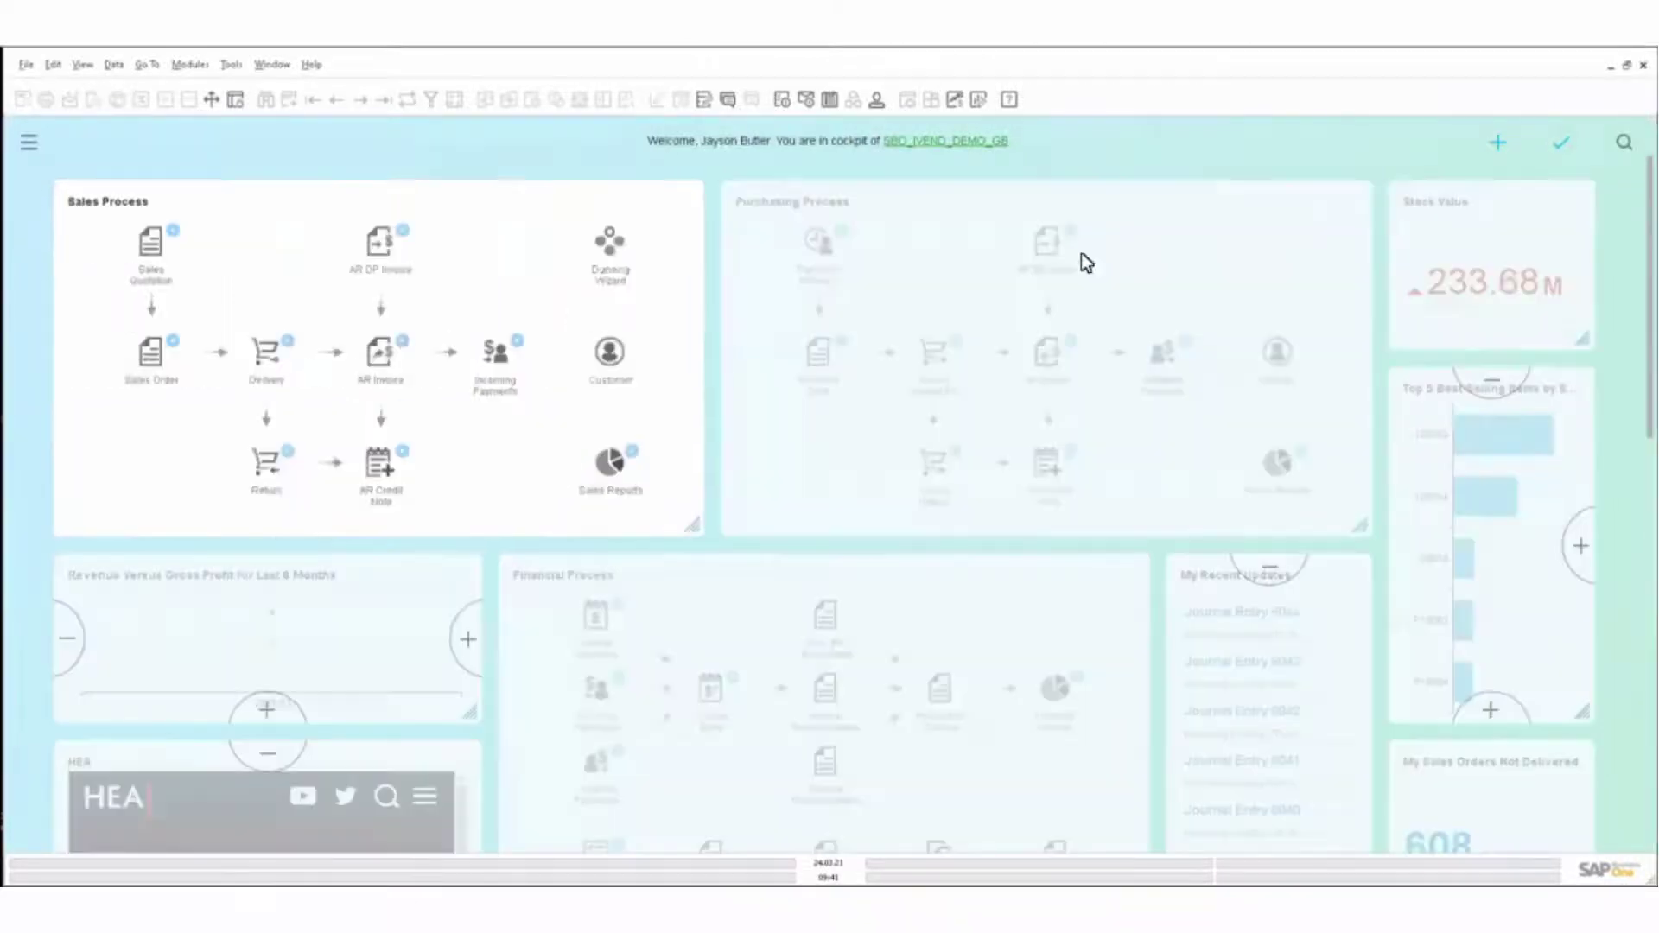
left_click(1559, 148)
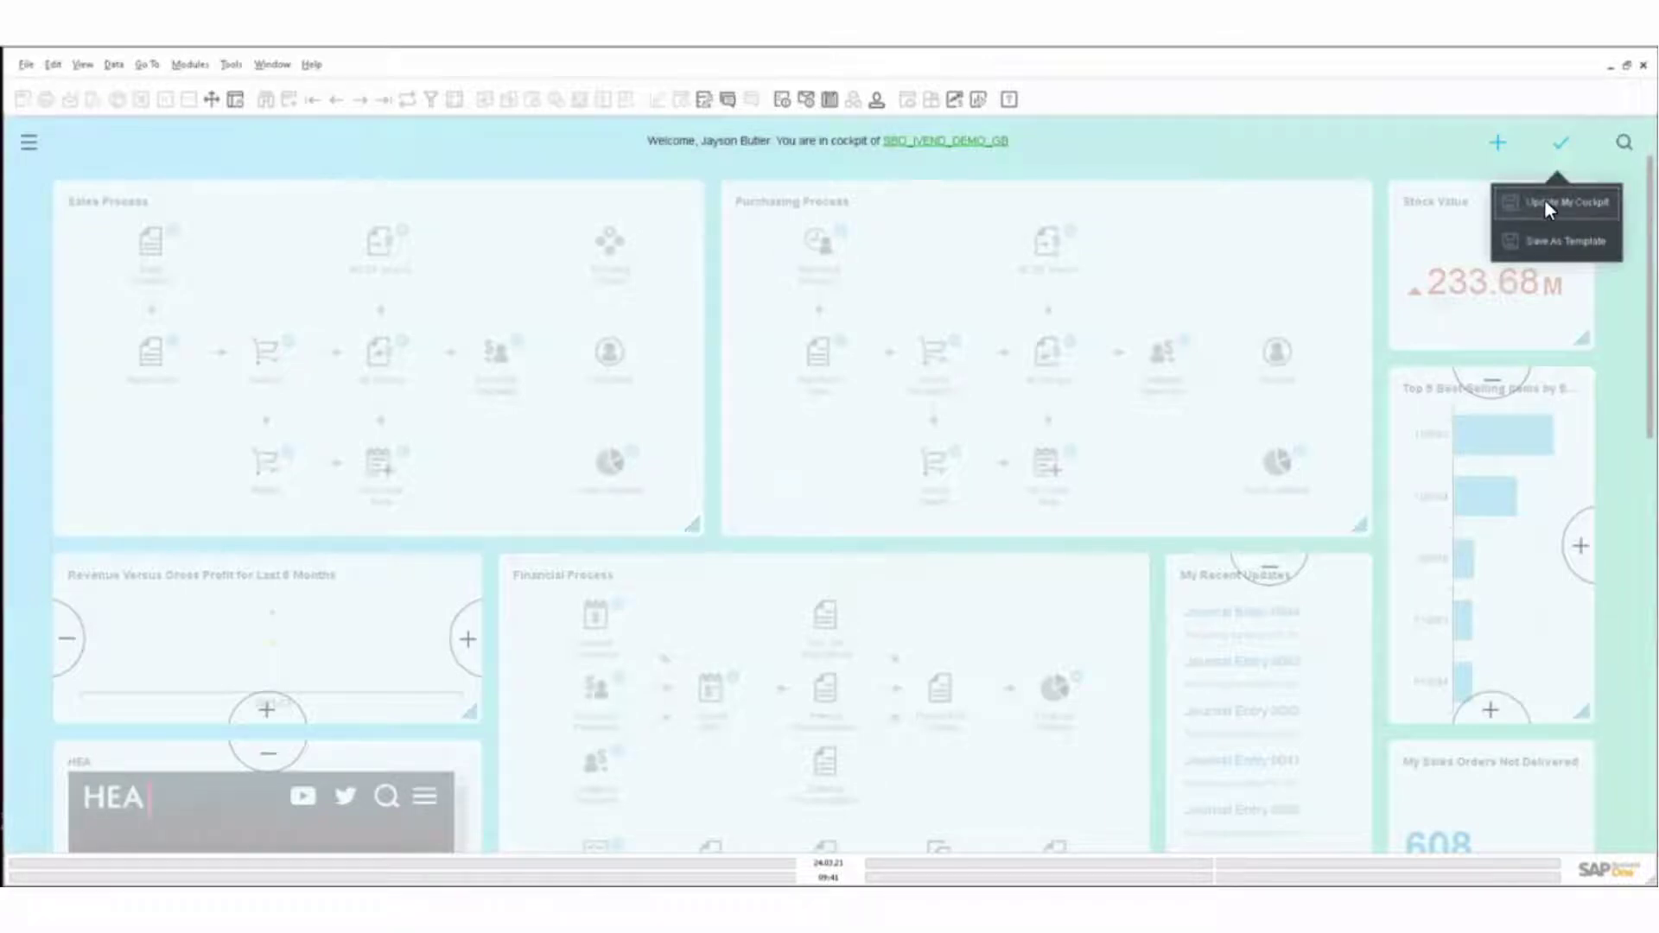
left_click(1544, 204)
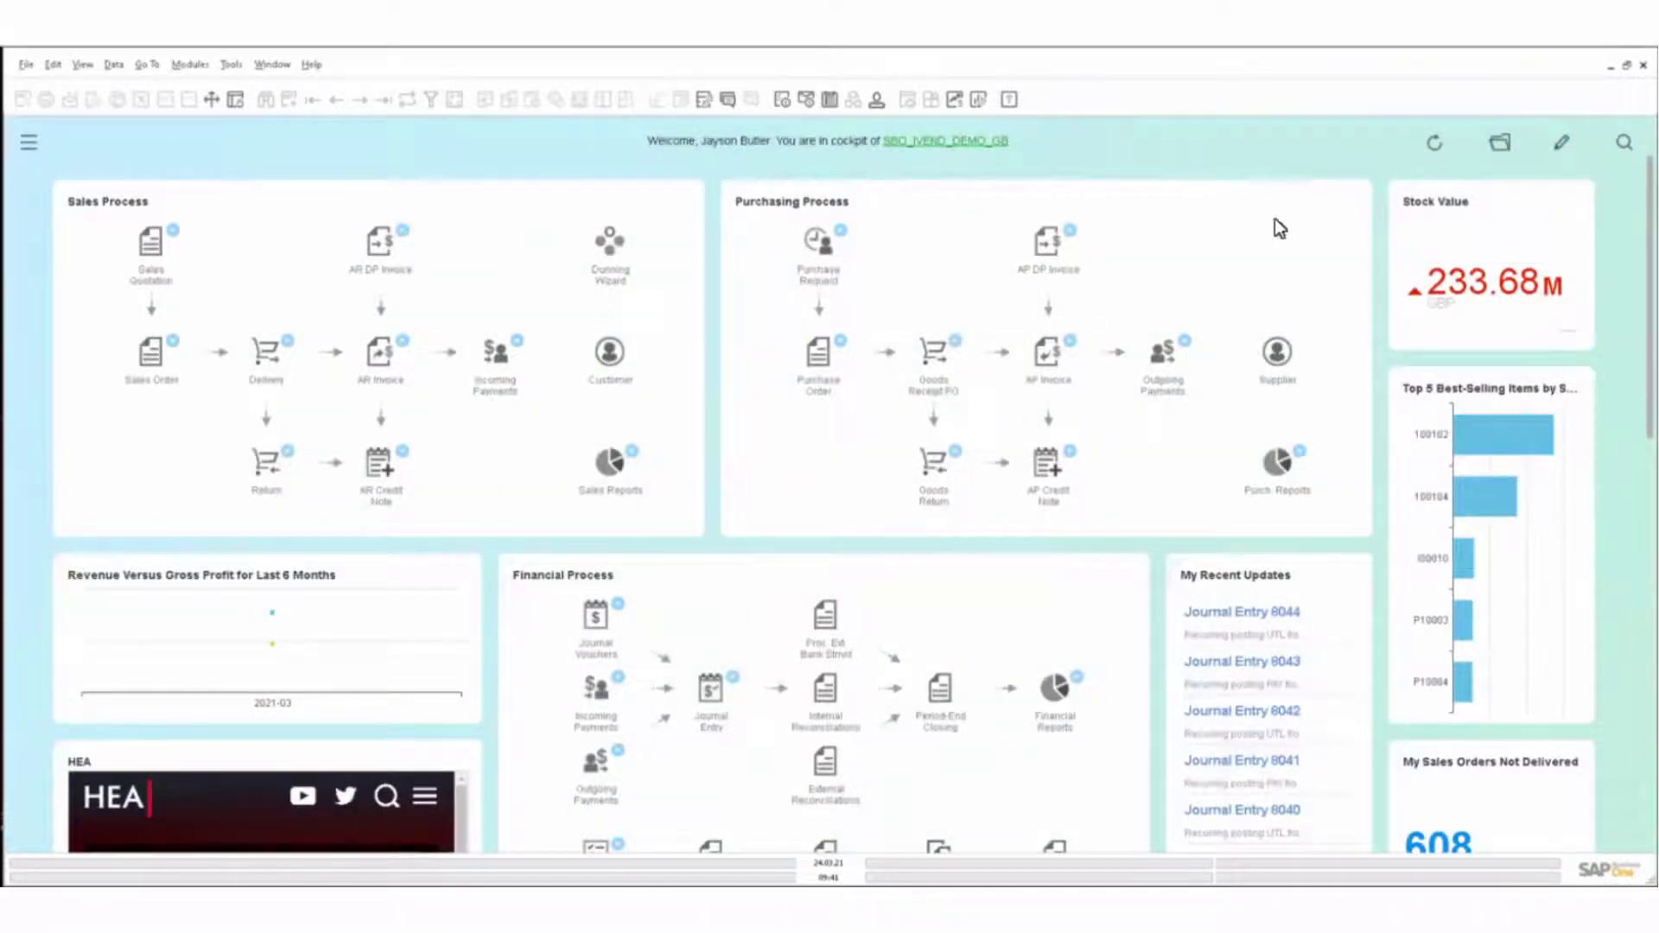
Open the public Sales cockpit template
left_click(1499, 143)
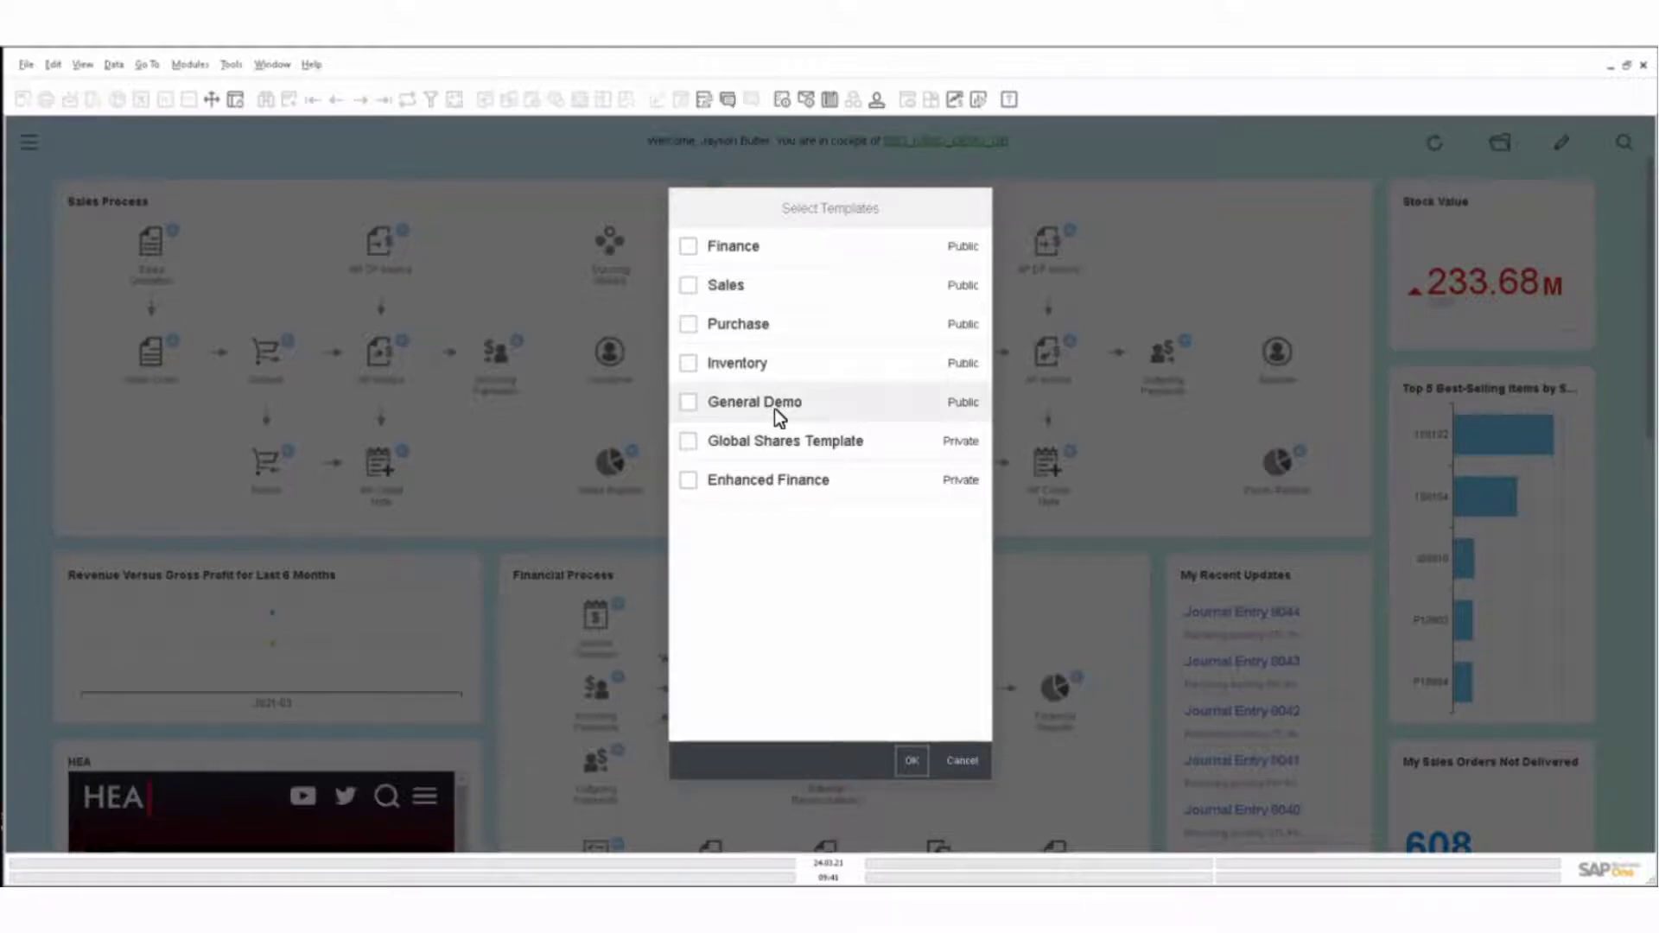
left_click(688, 285)
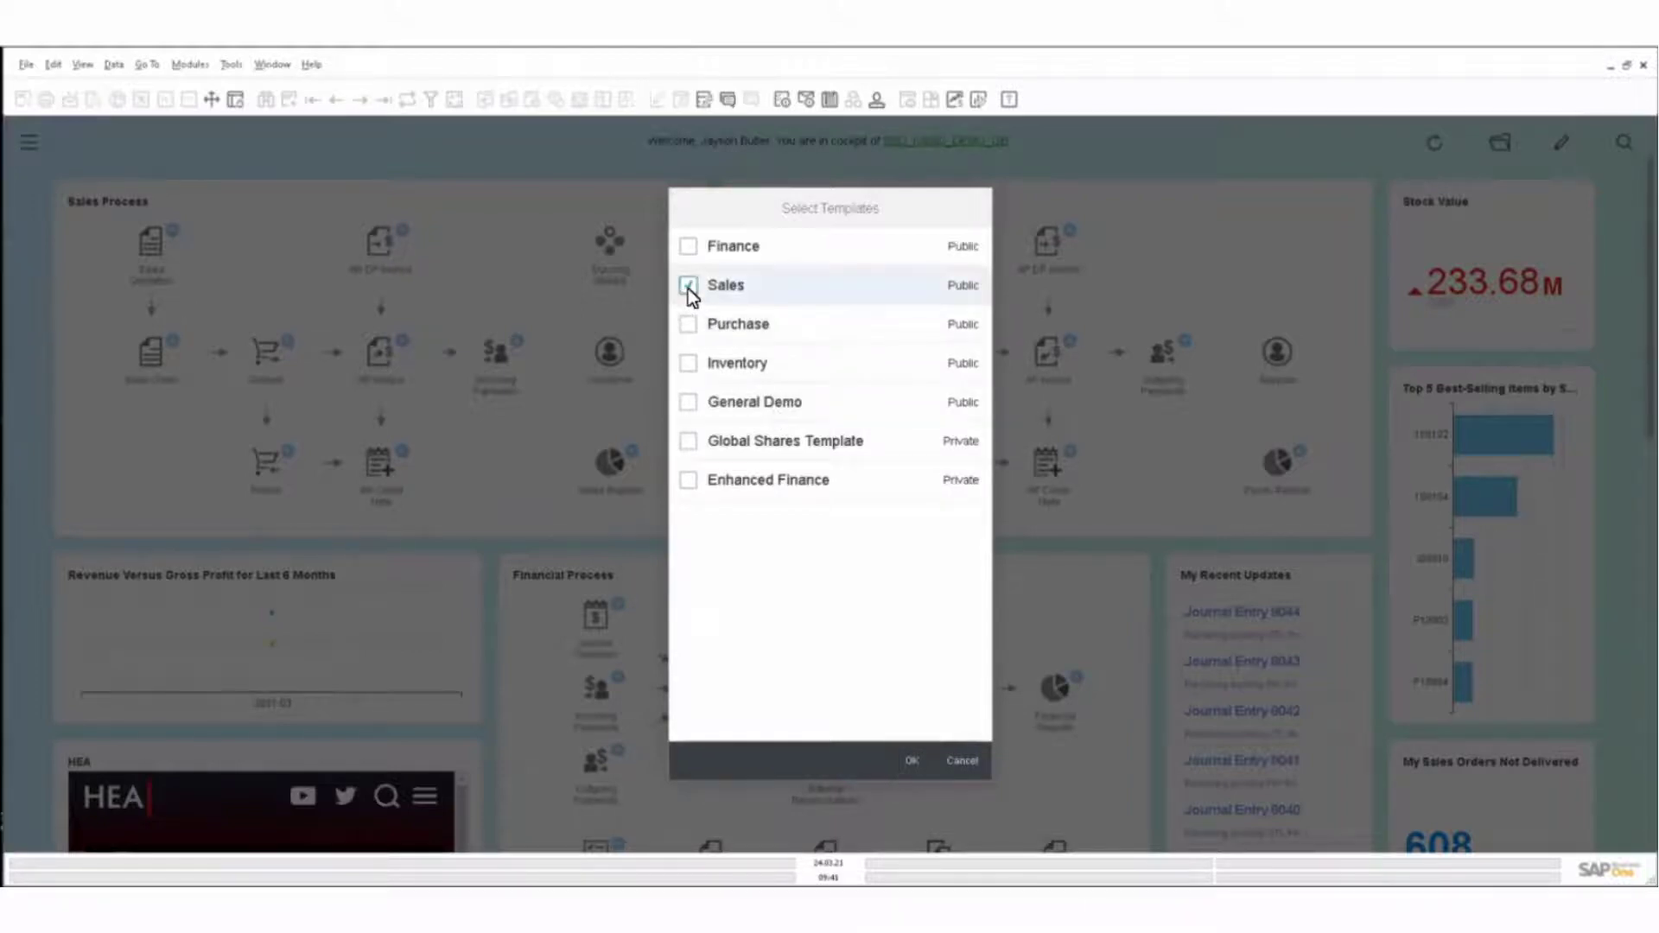
left_click(910, 761)
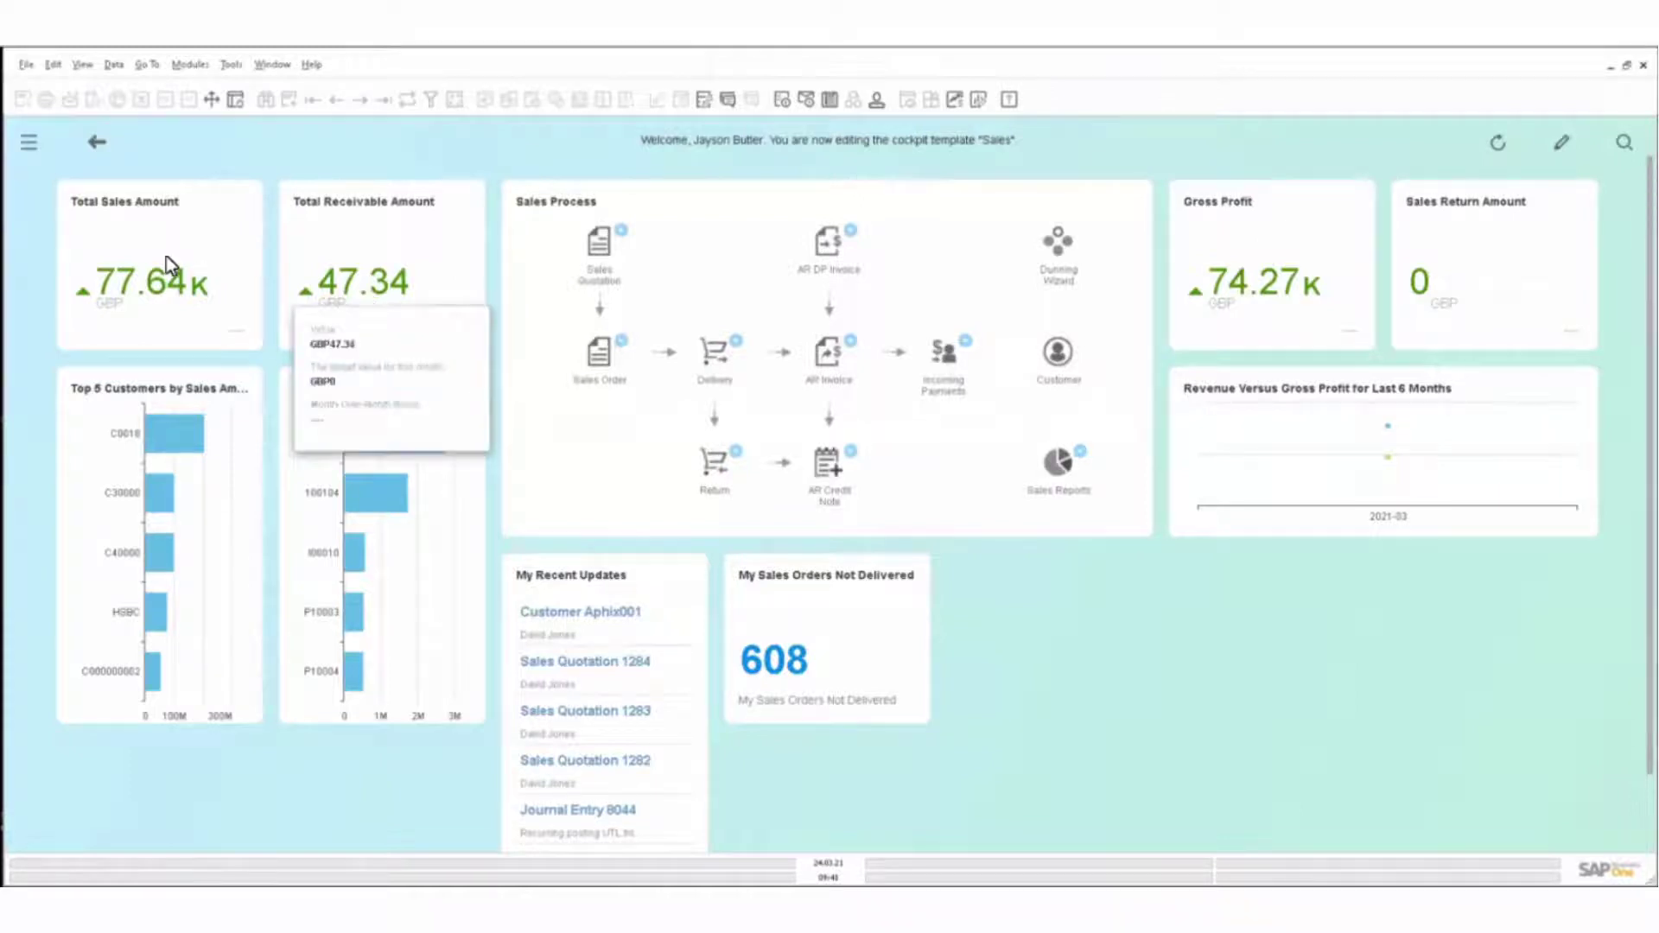
Look over the Sales template's Total Sales Amount, My Recent Updates and My Sales Orders Not Delivered widgets
mouse_move(161, 278)
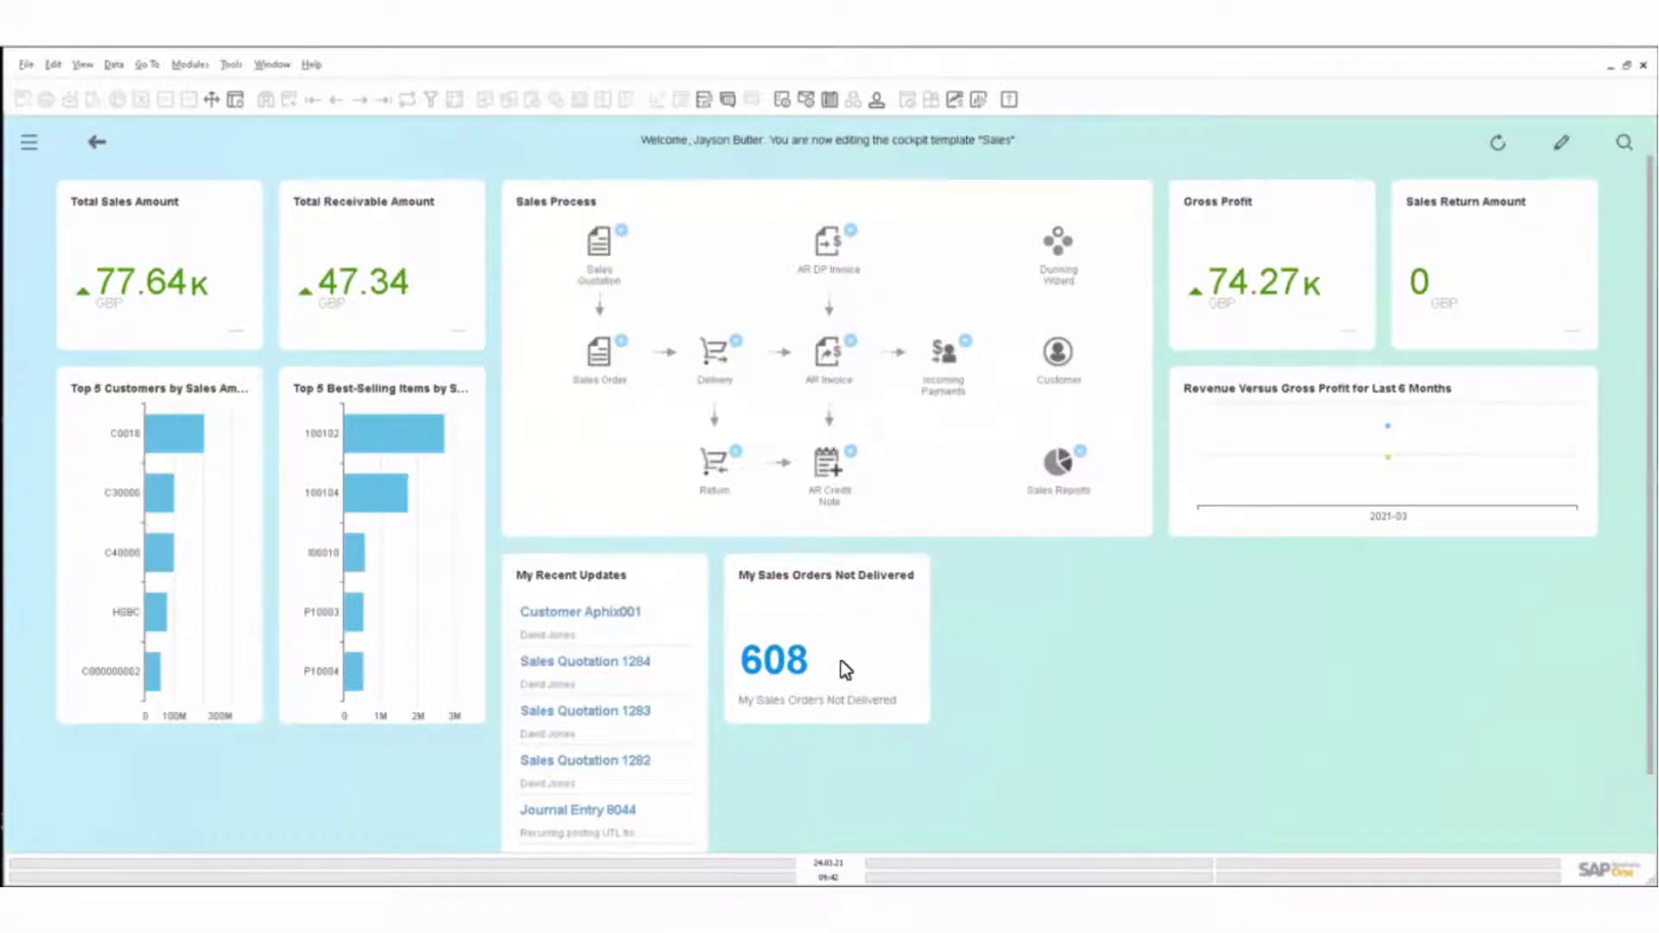
scroll(567, 745, "down", 1)
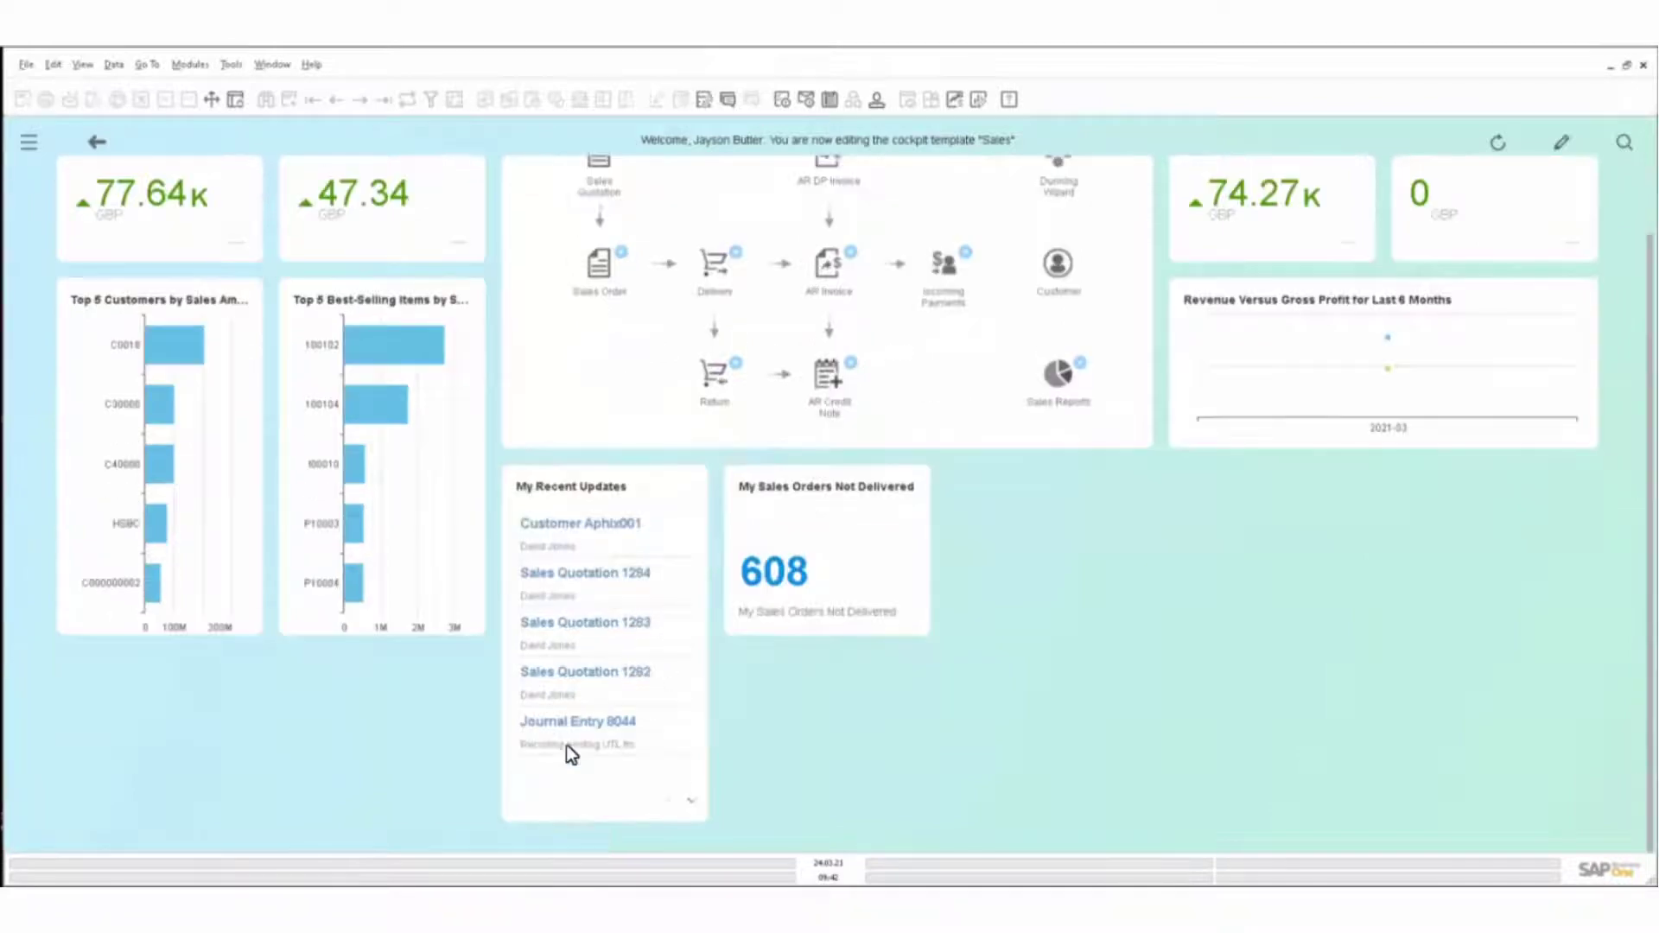
scroll(567, 745, "up", 1)
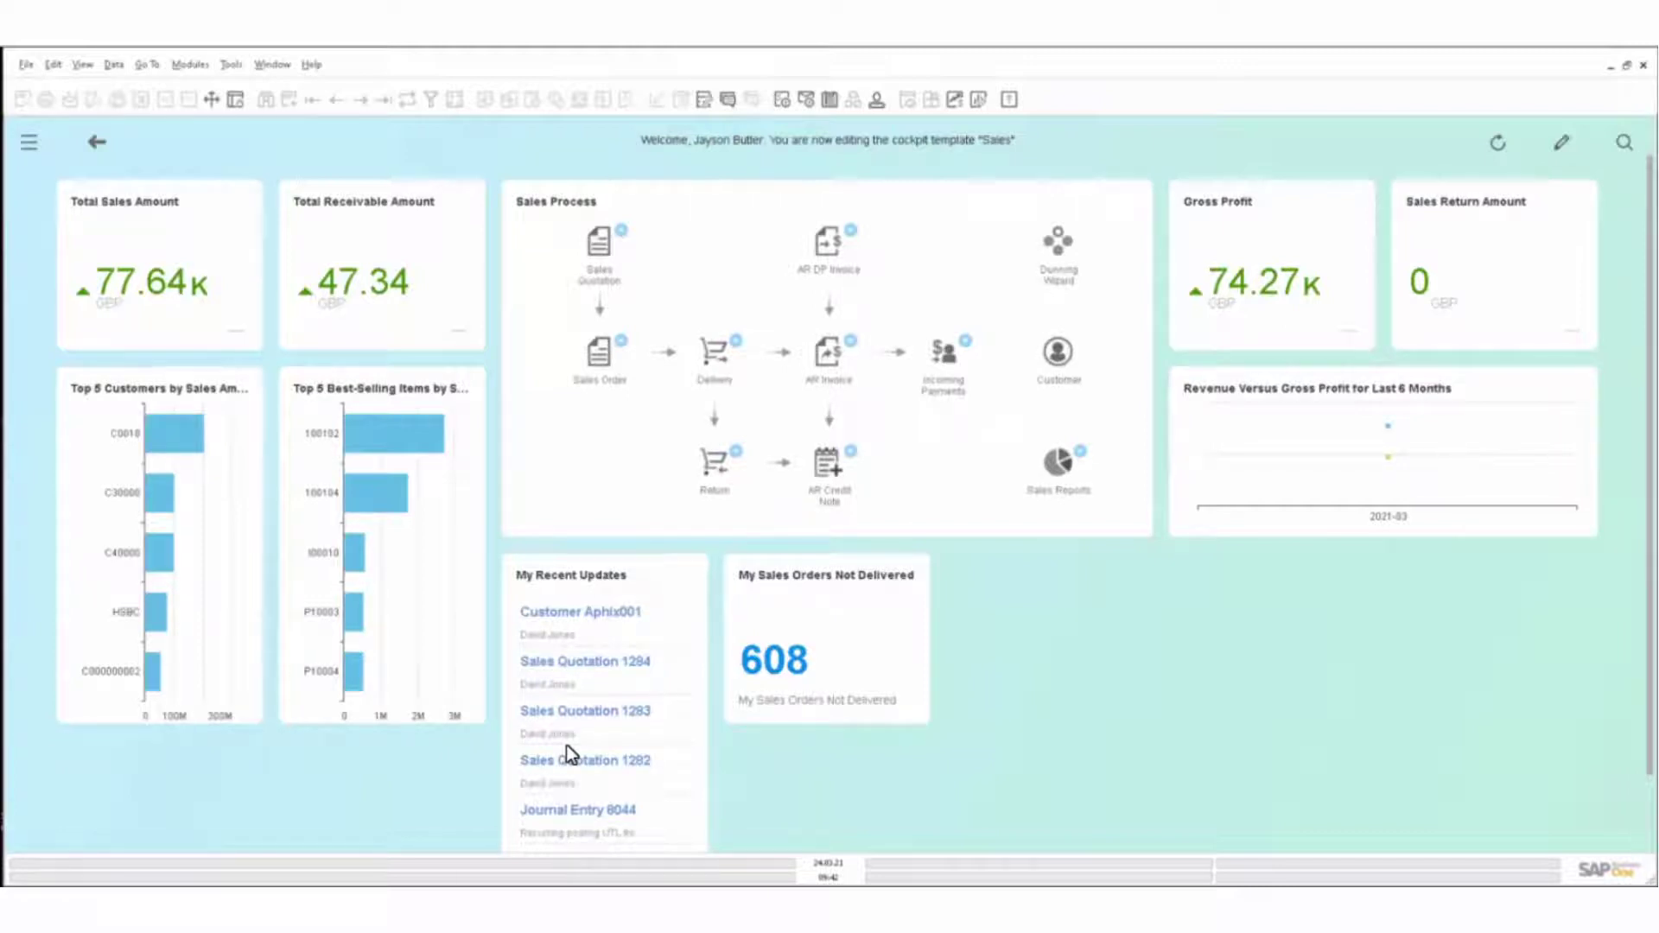
Open the Sales Quotation form from the Sales Process and browse back from the last record to the closed whirlpool bath quotation
left_click(598, 260)
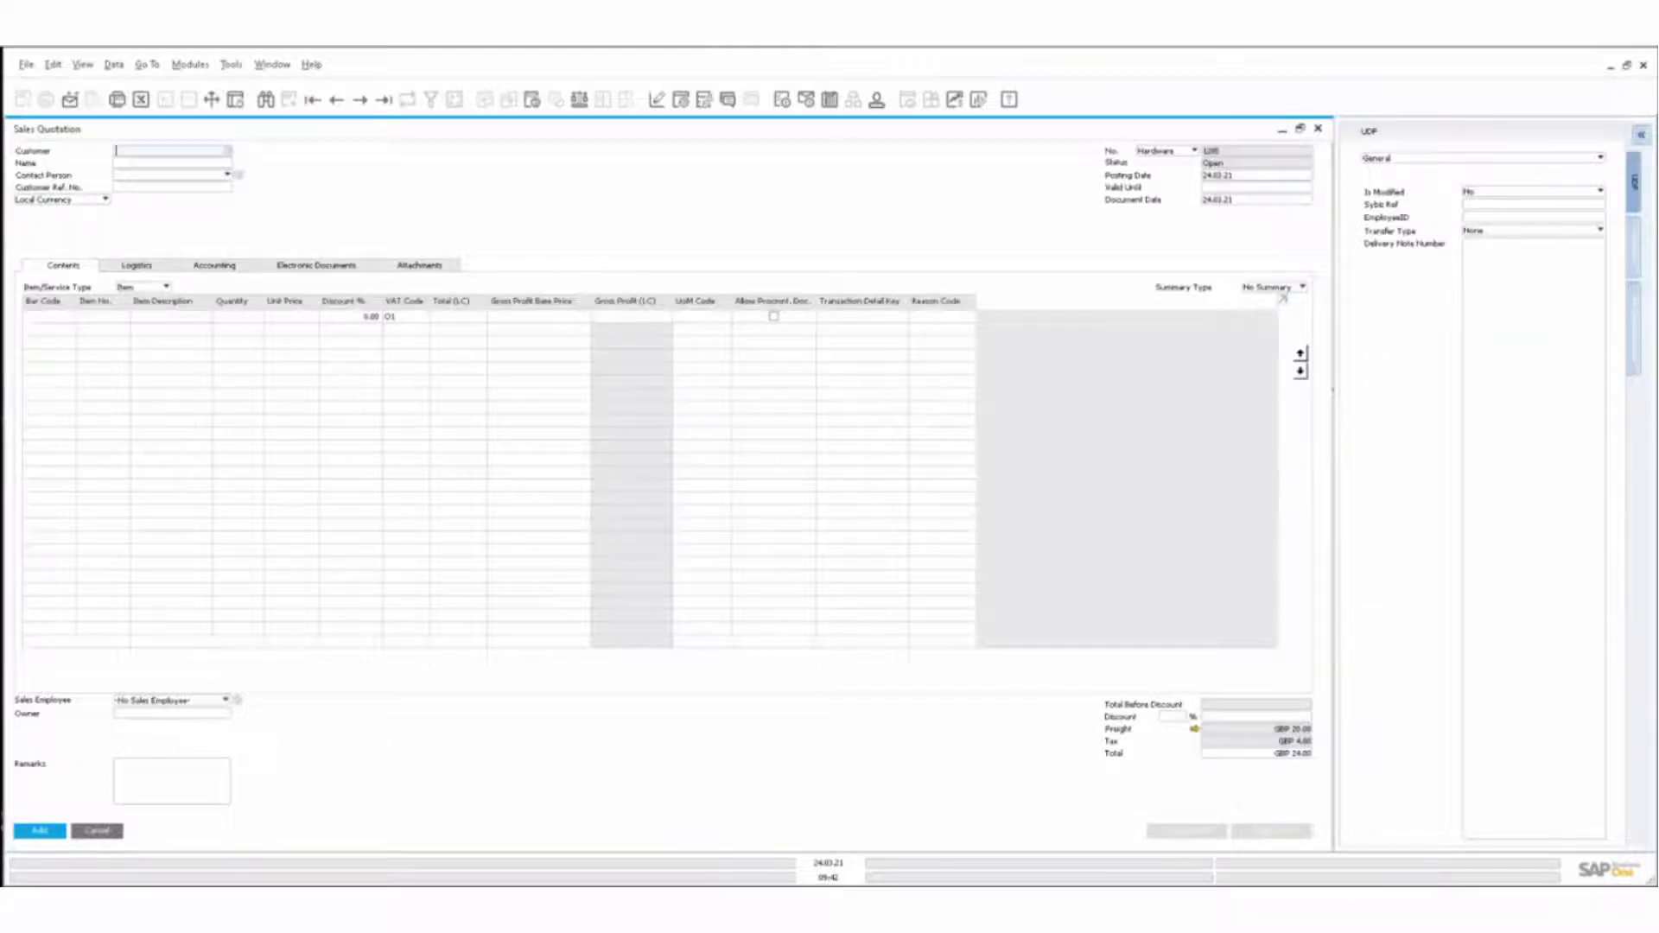
left_click(385, 100)
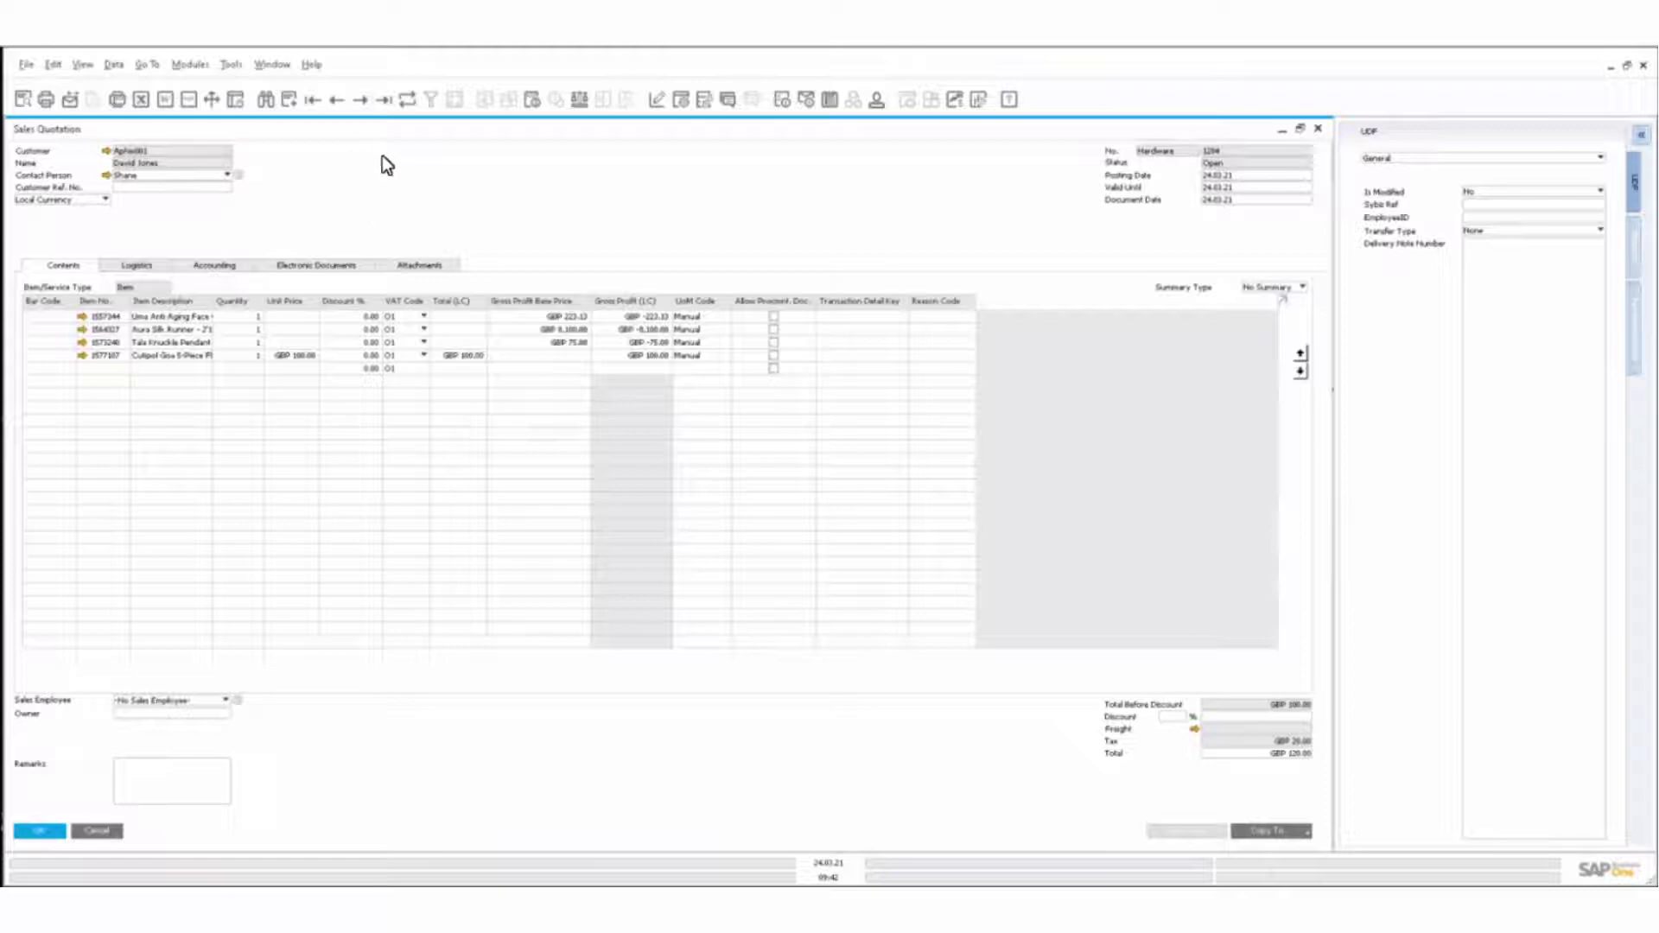
left_click(341, 97)
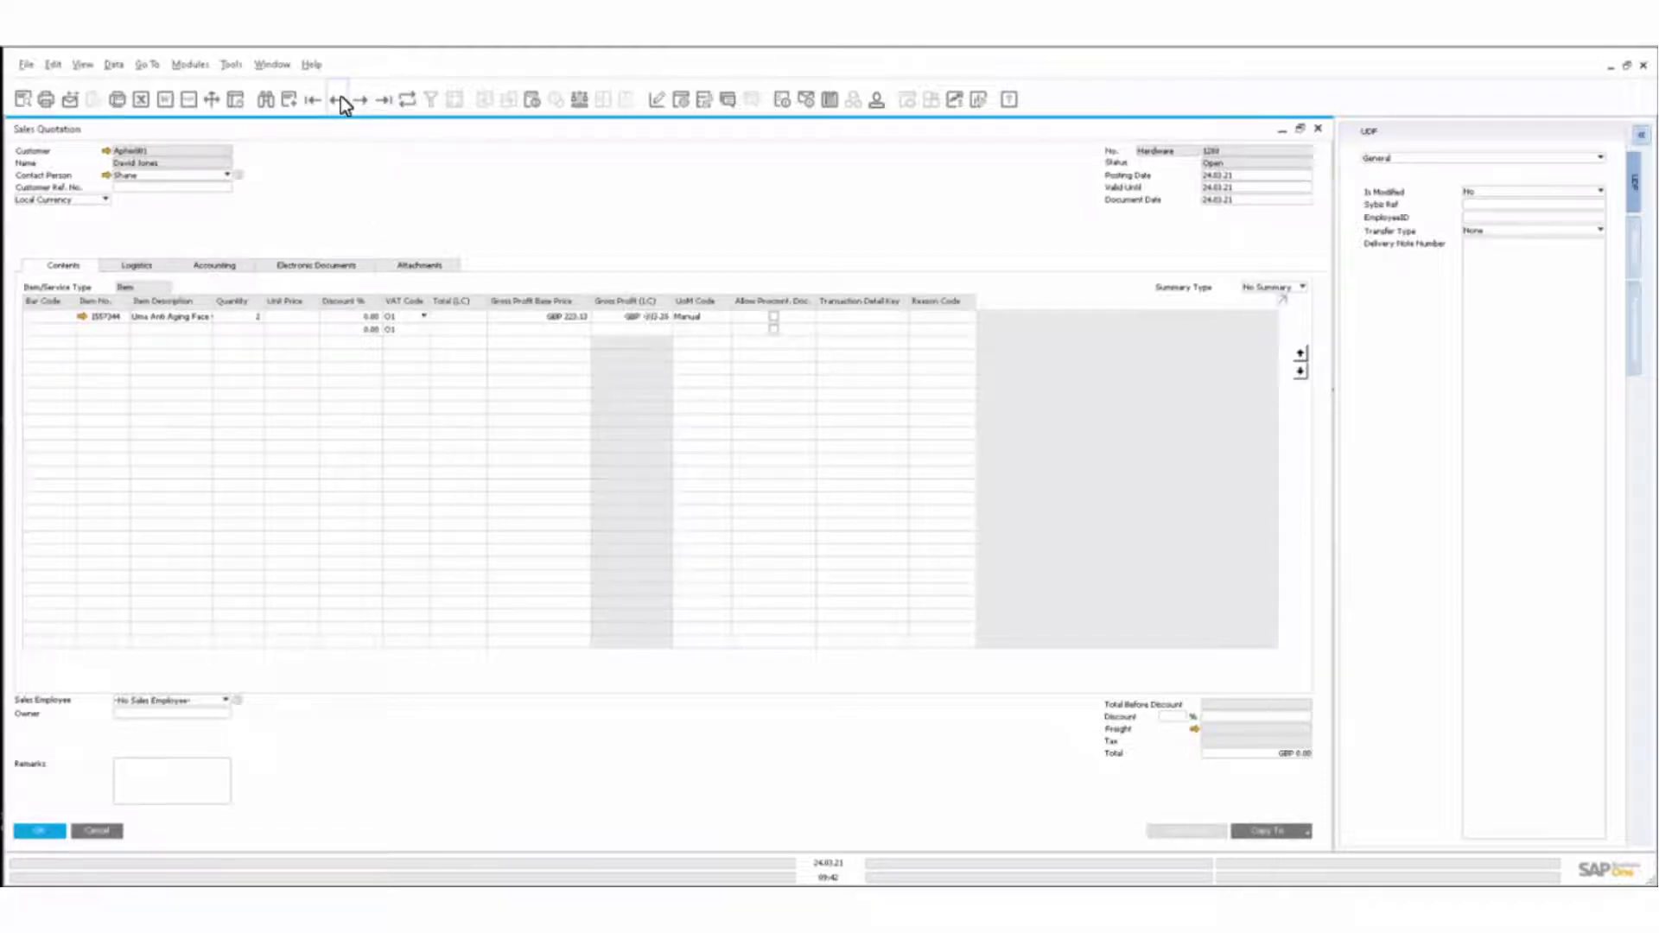
left_click(340, 98)
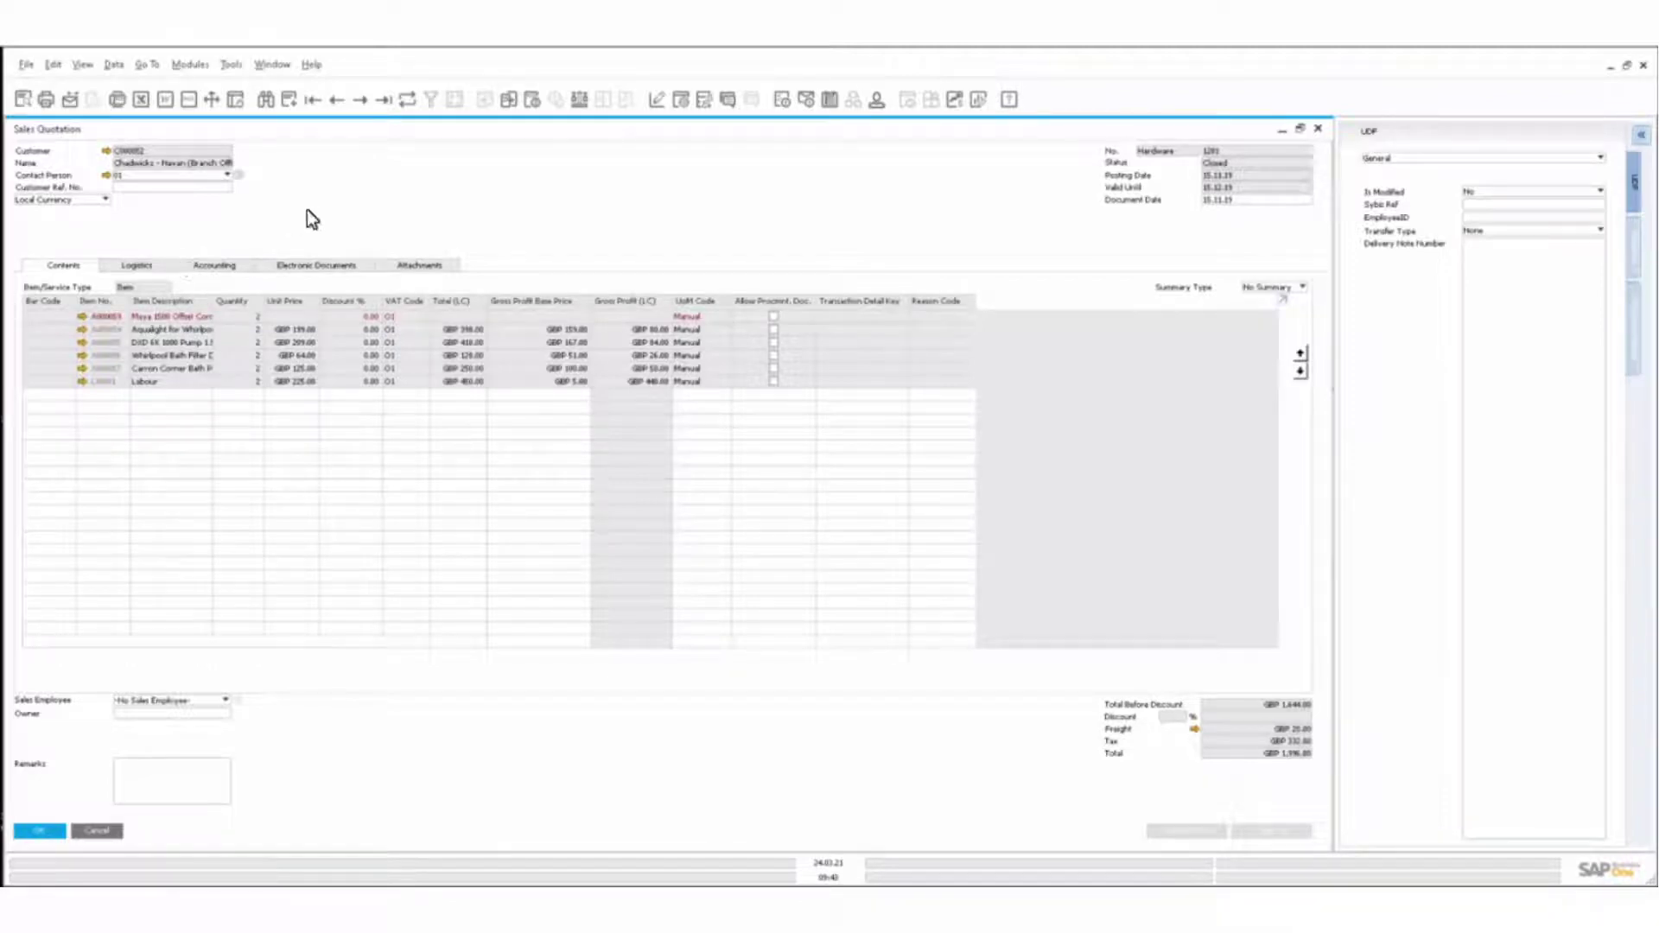
Open the bill of materials for the Maya 1500 whirlpool bath set in the quotation and display its relationship map
left_click(81, 316)
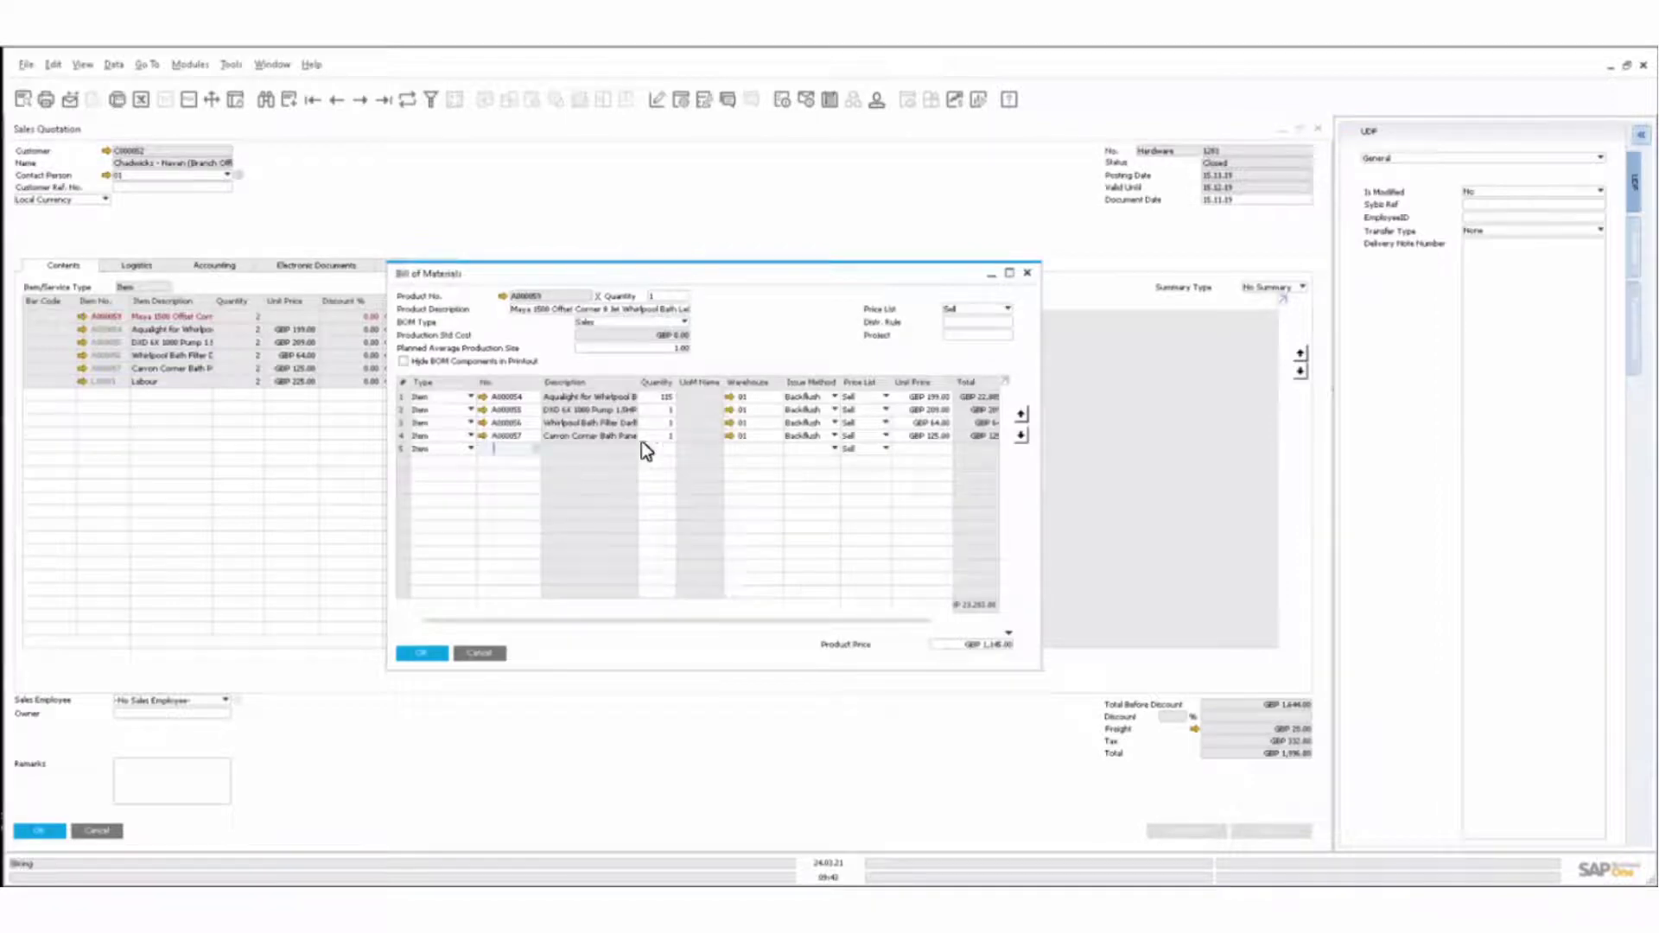
triple_click(542, 307)
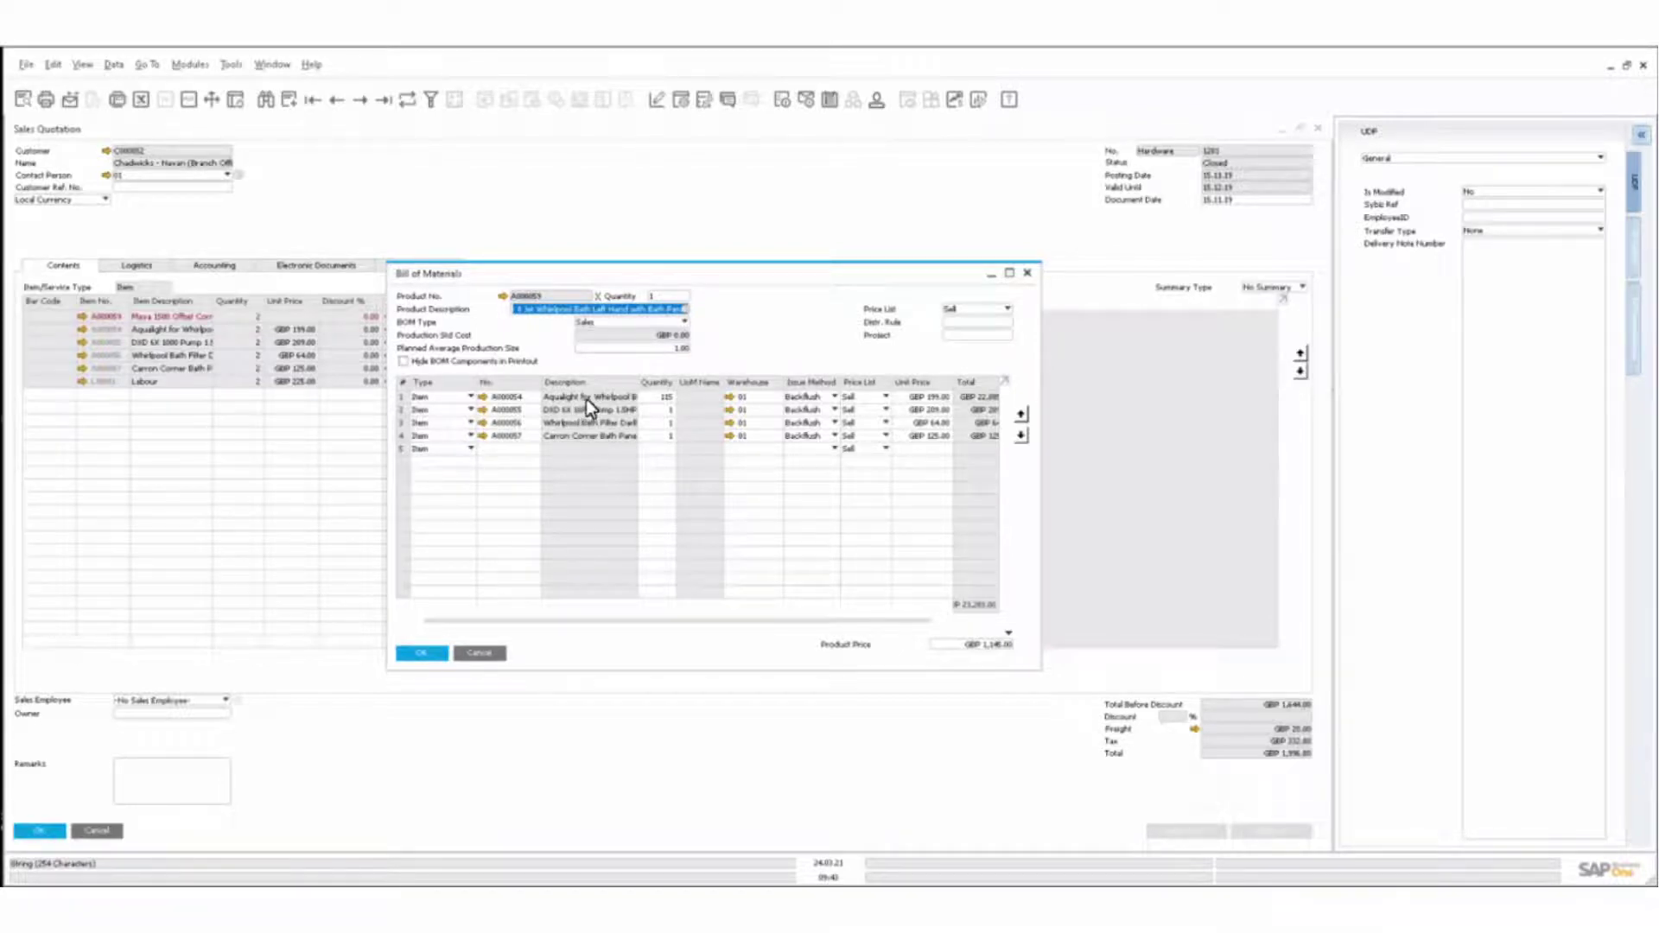
right_click(747, 341)
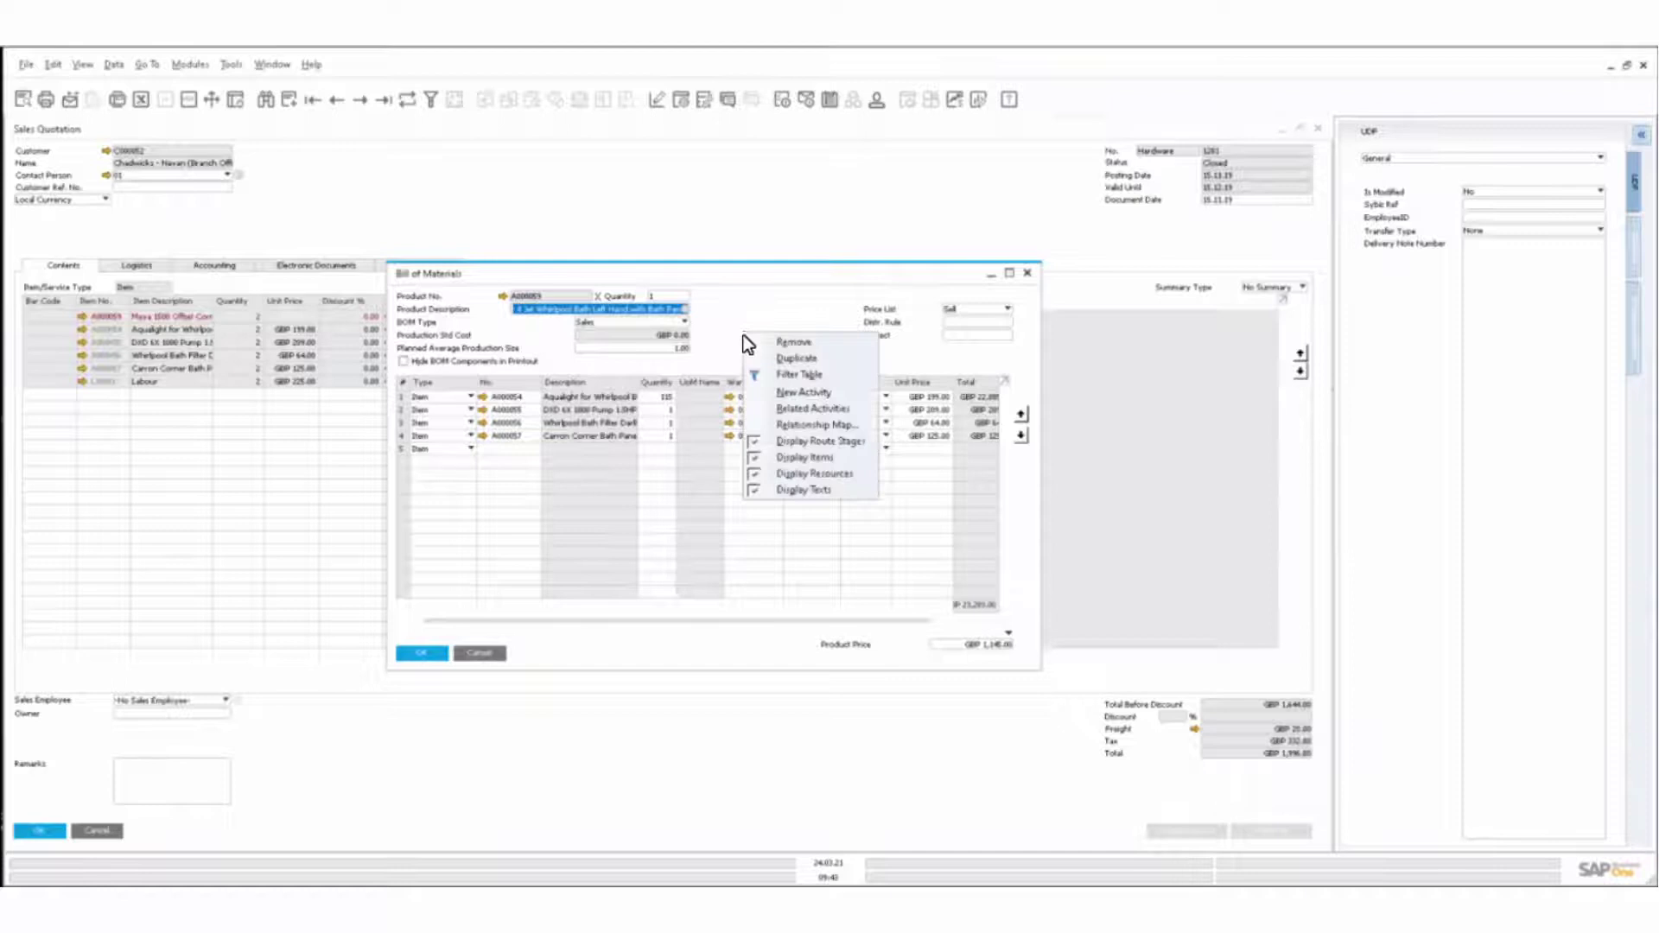
left_click(819, 425)
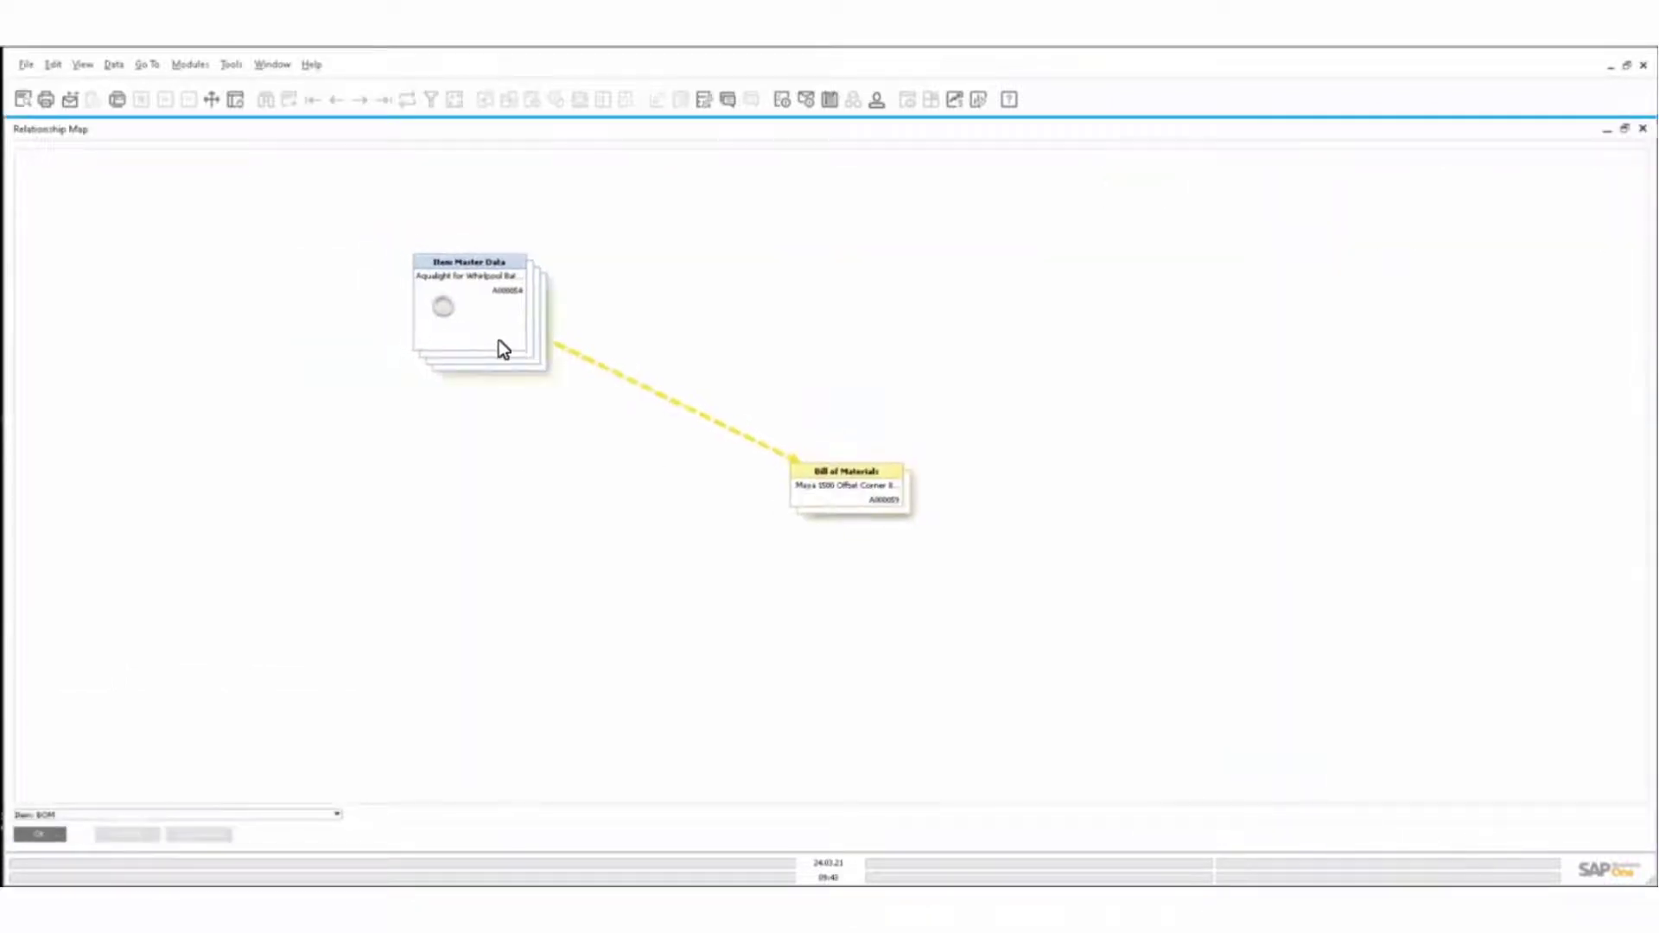
Expand the component items and the parent bill of materials in the relationship map, and close both the map and the bill of materials
left_click(499, 345)
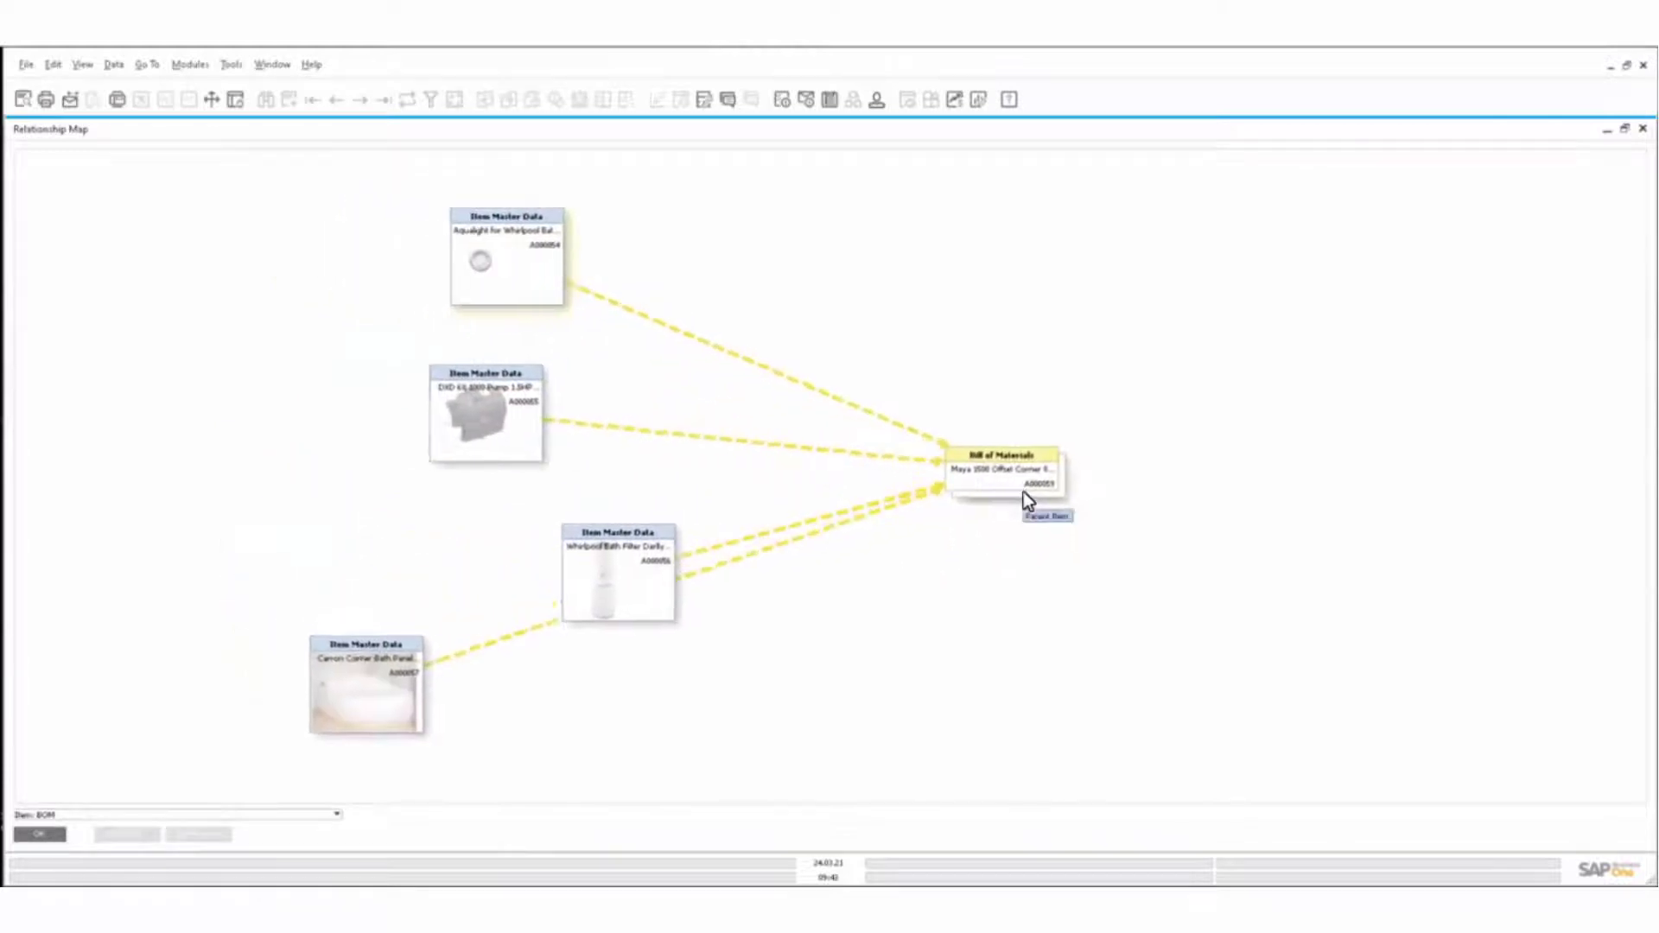
left_click(1023, 466)
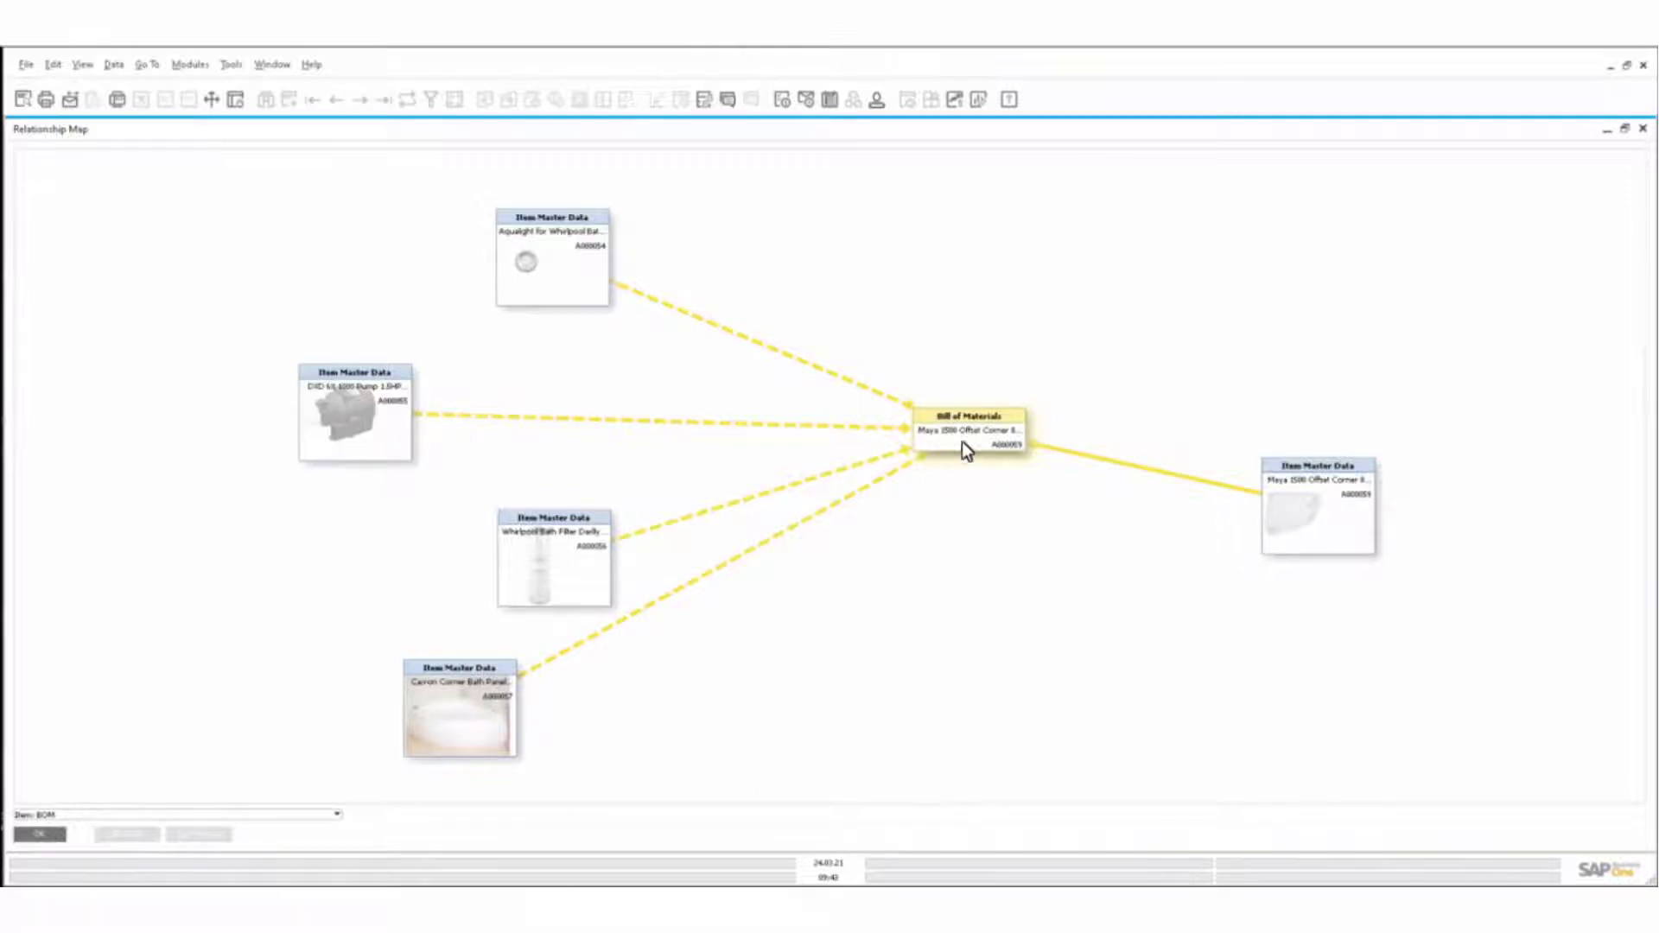
left_click(38, 835)
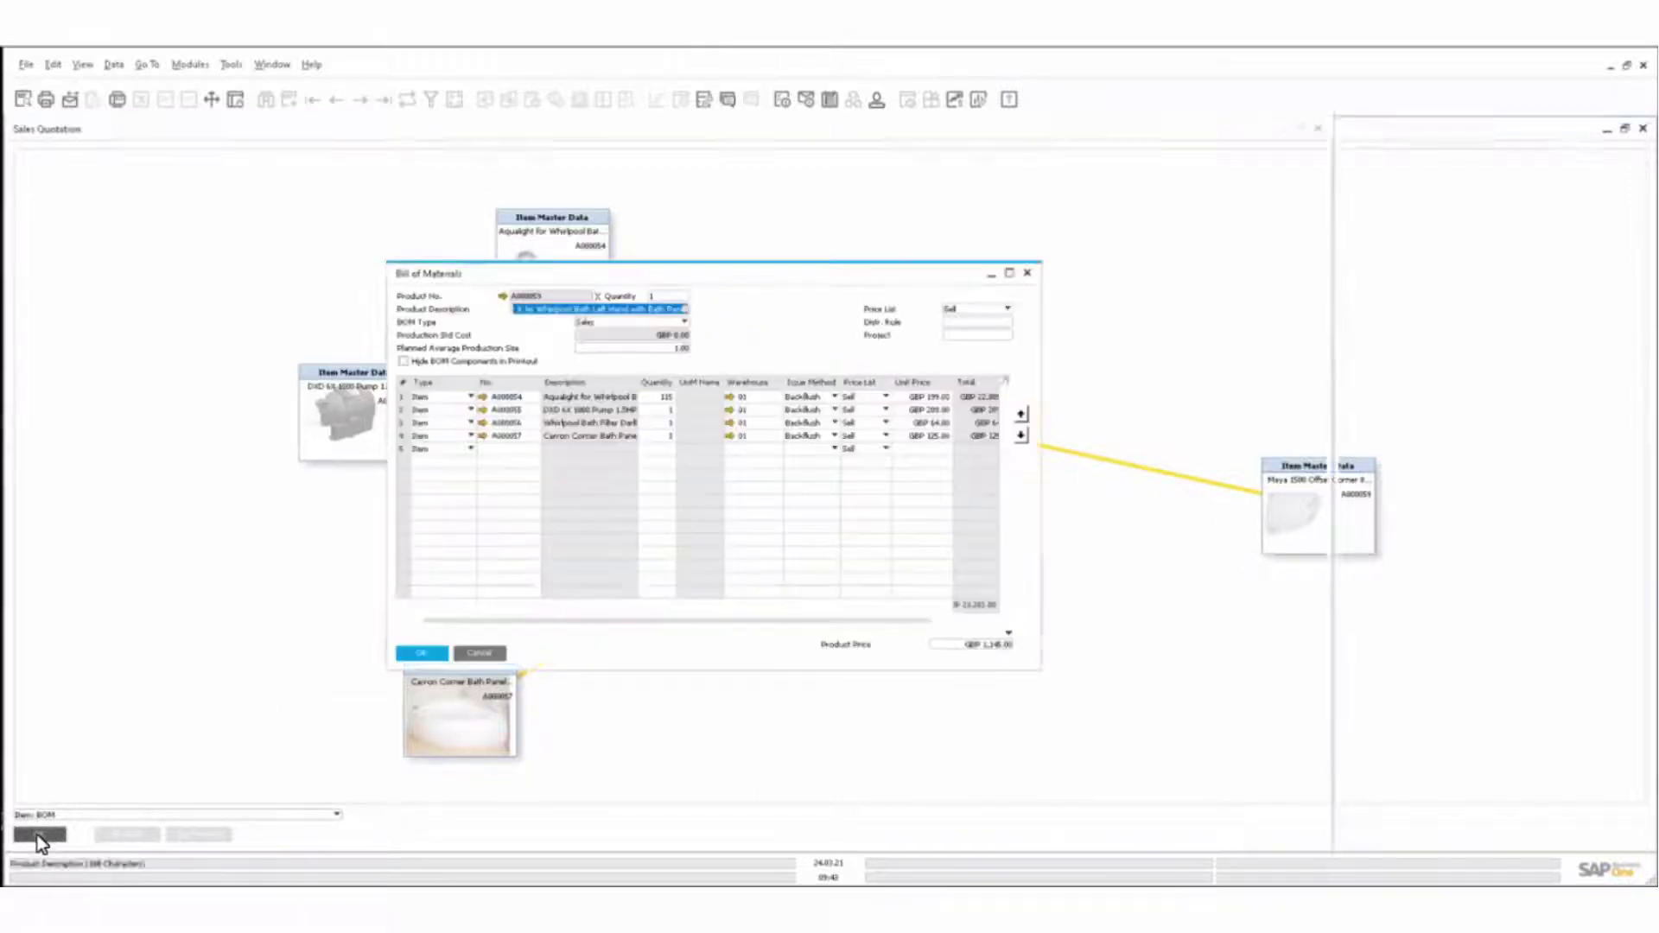
left_click(1027, 272)
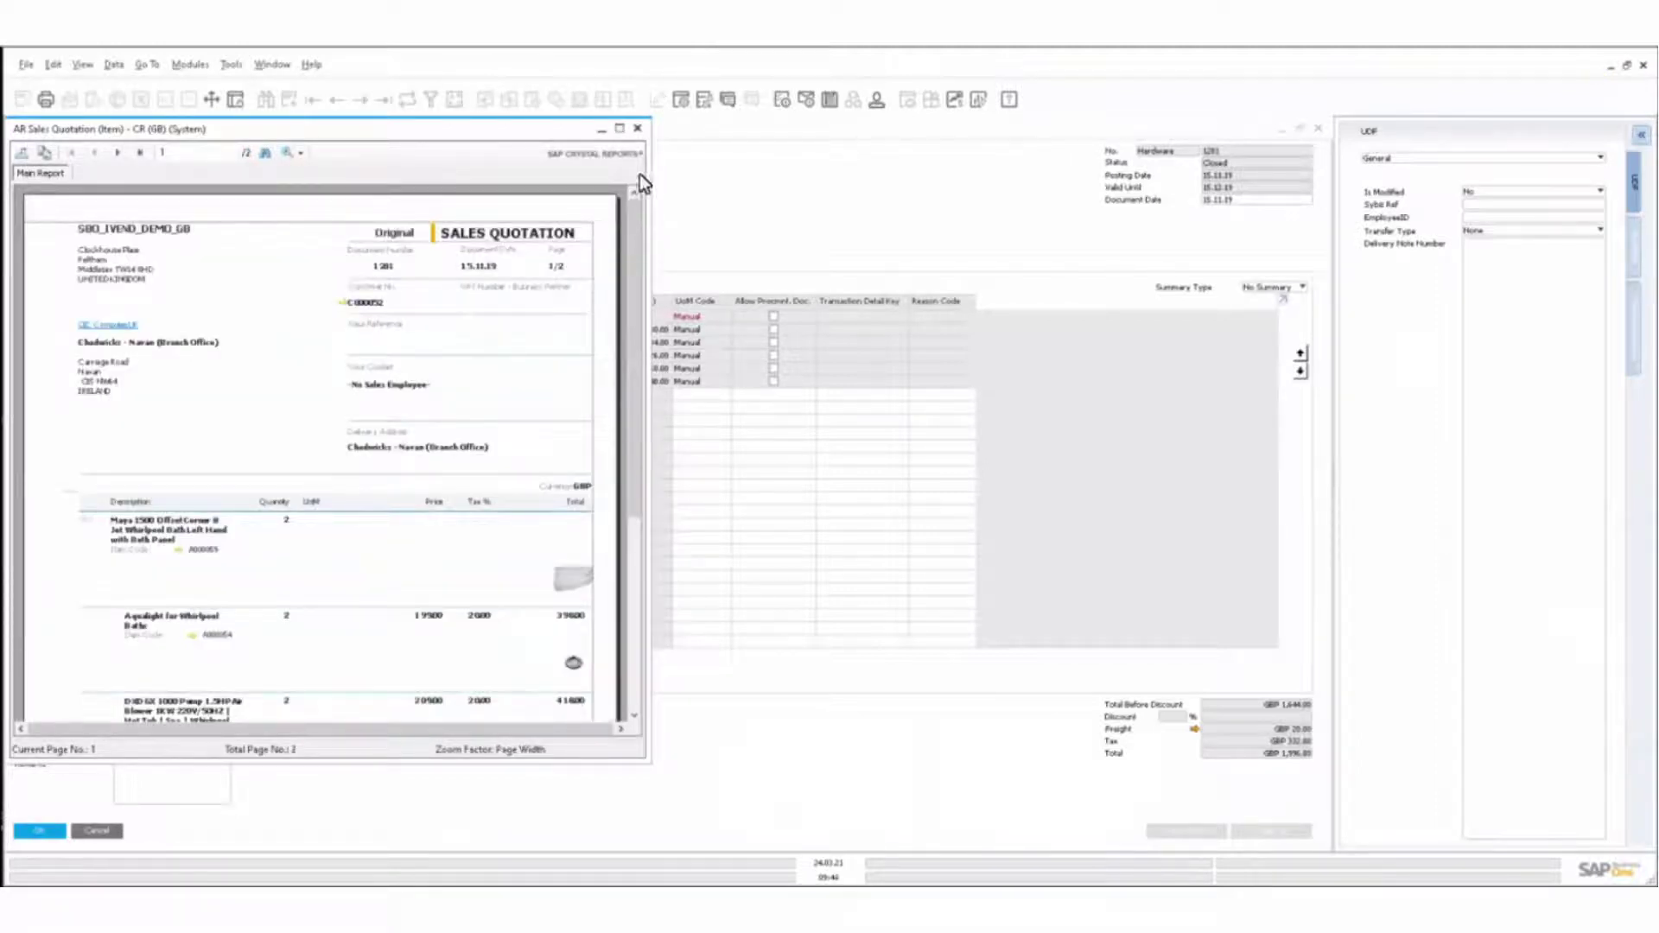
Maximize the printed sales quotation preview, read through the first page and go to page 2
left_click(619, 128)
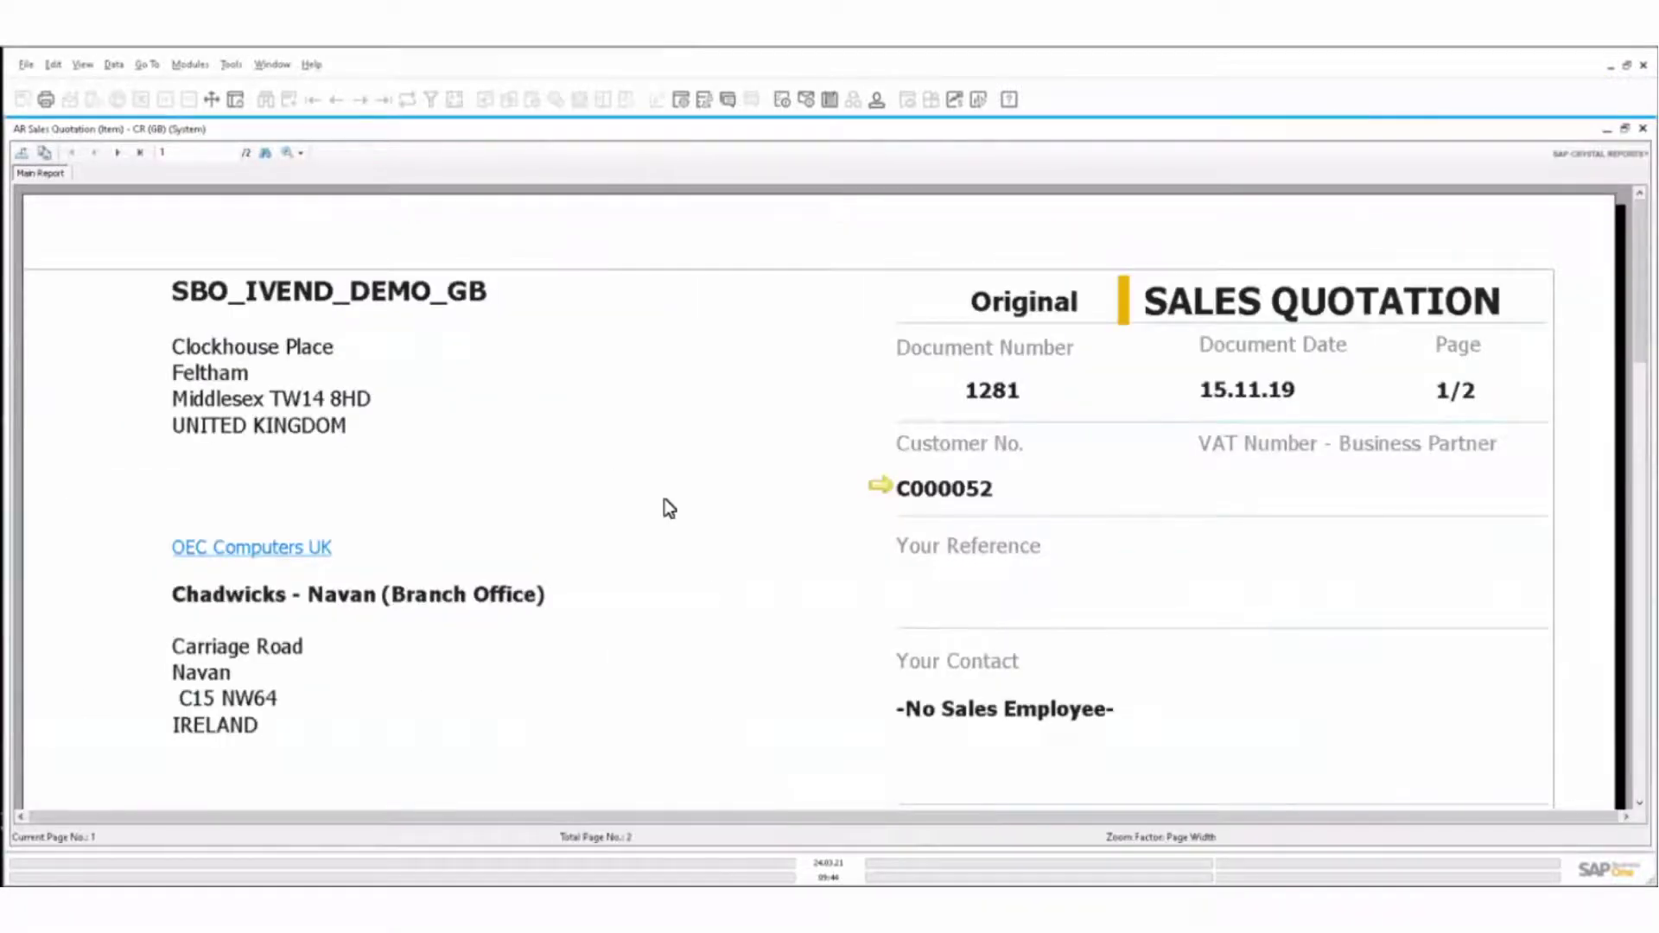
scroll(669, 508, "down", 10)
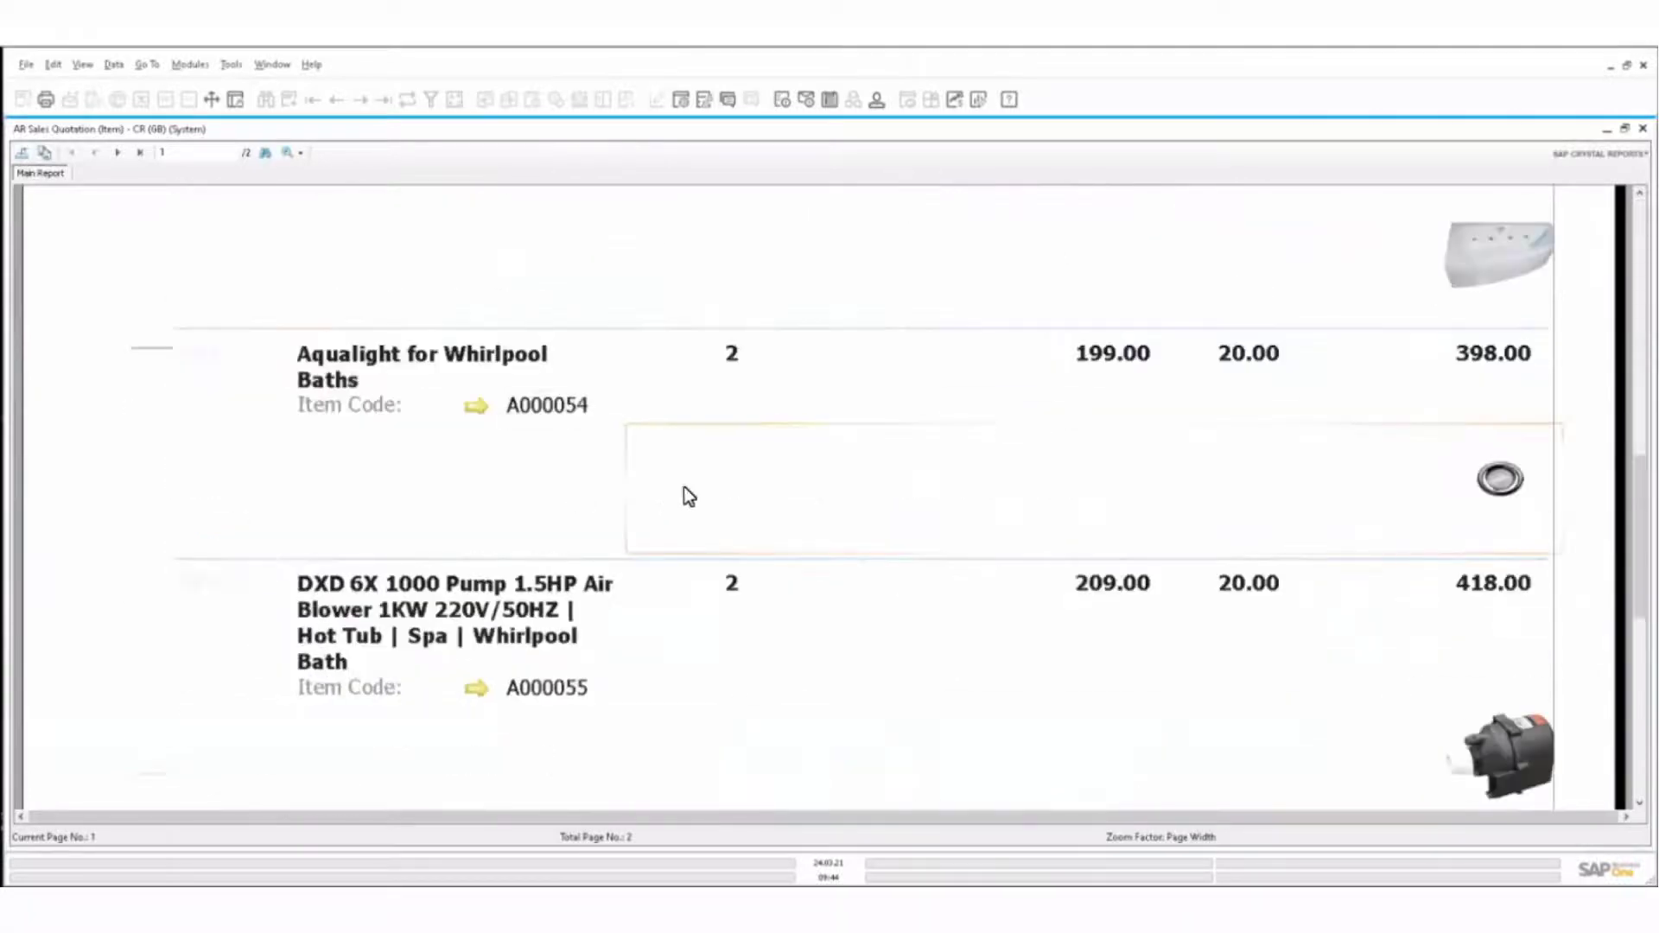
scroll(812, 486, "down", 2)
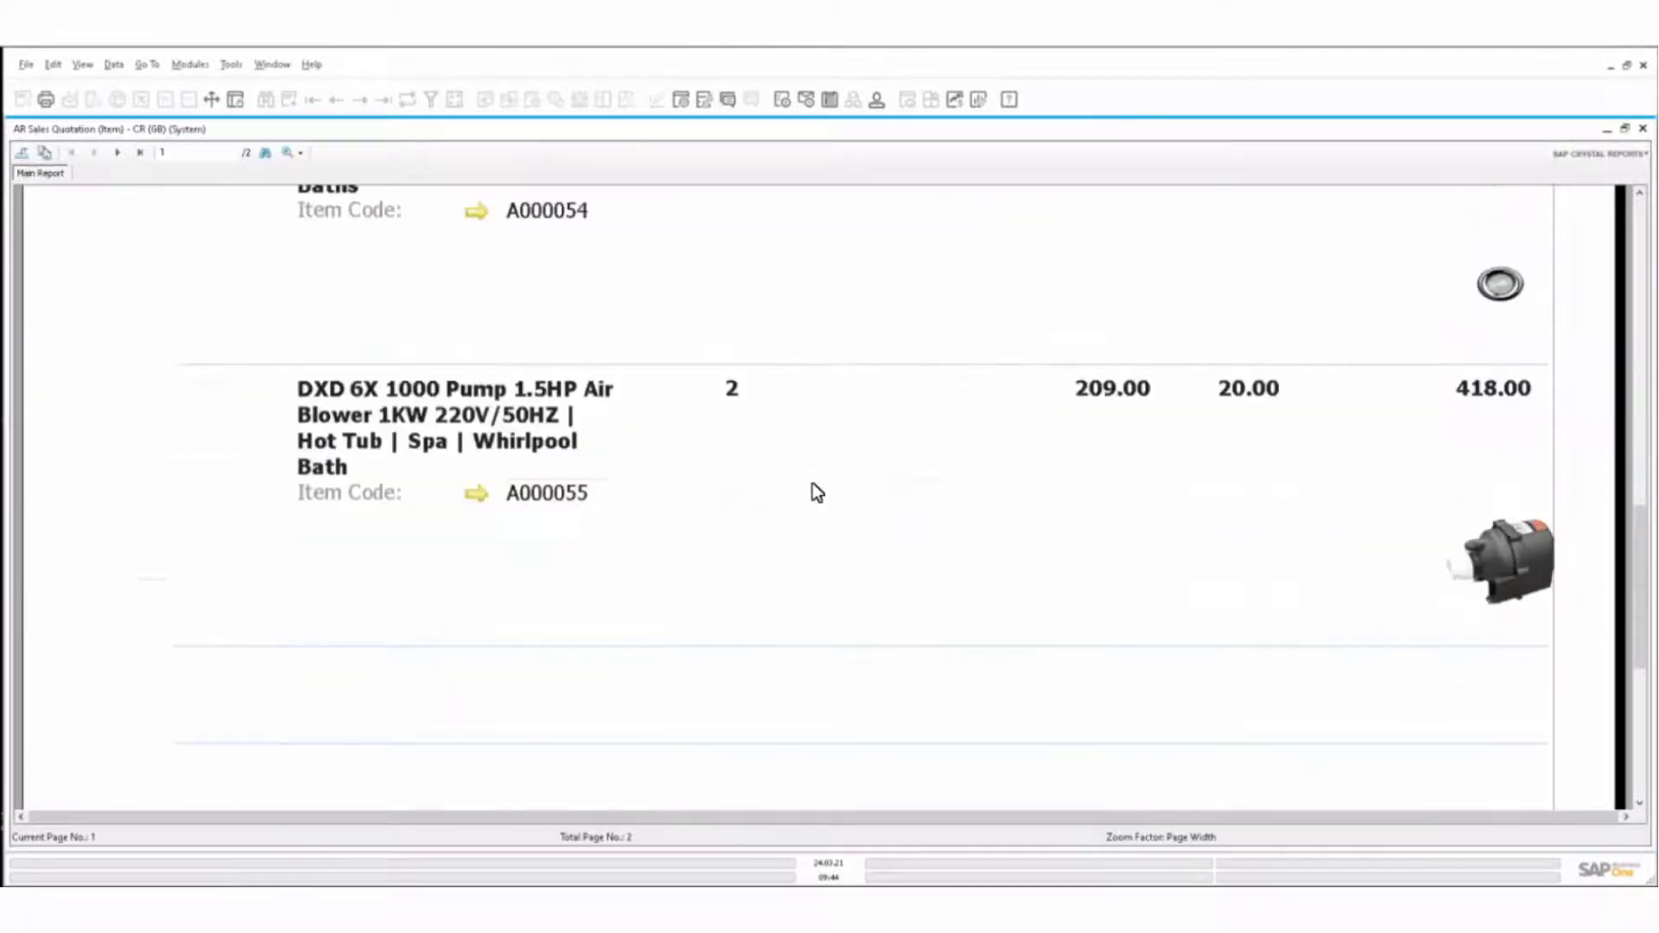
scroll(812, 485, "down", 5)
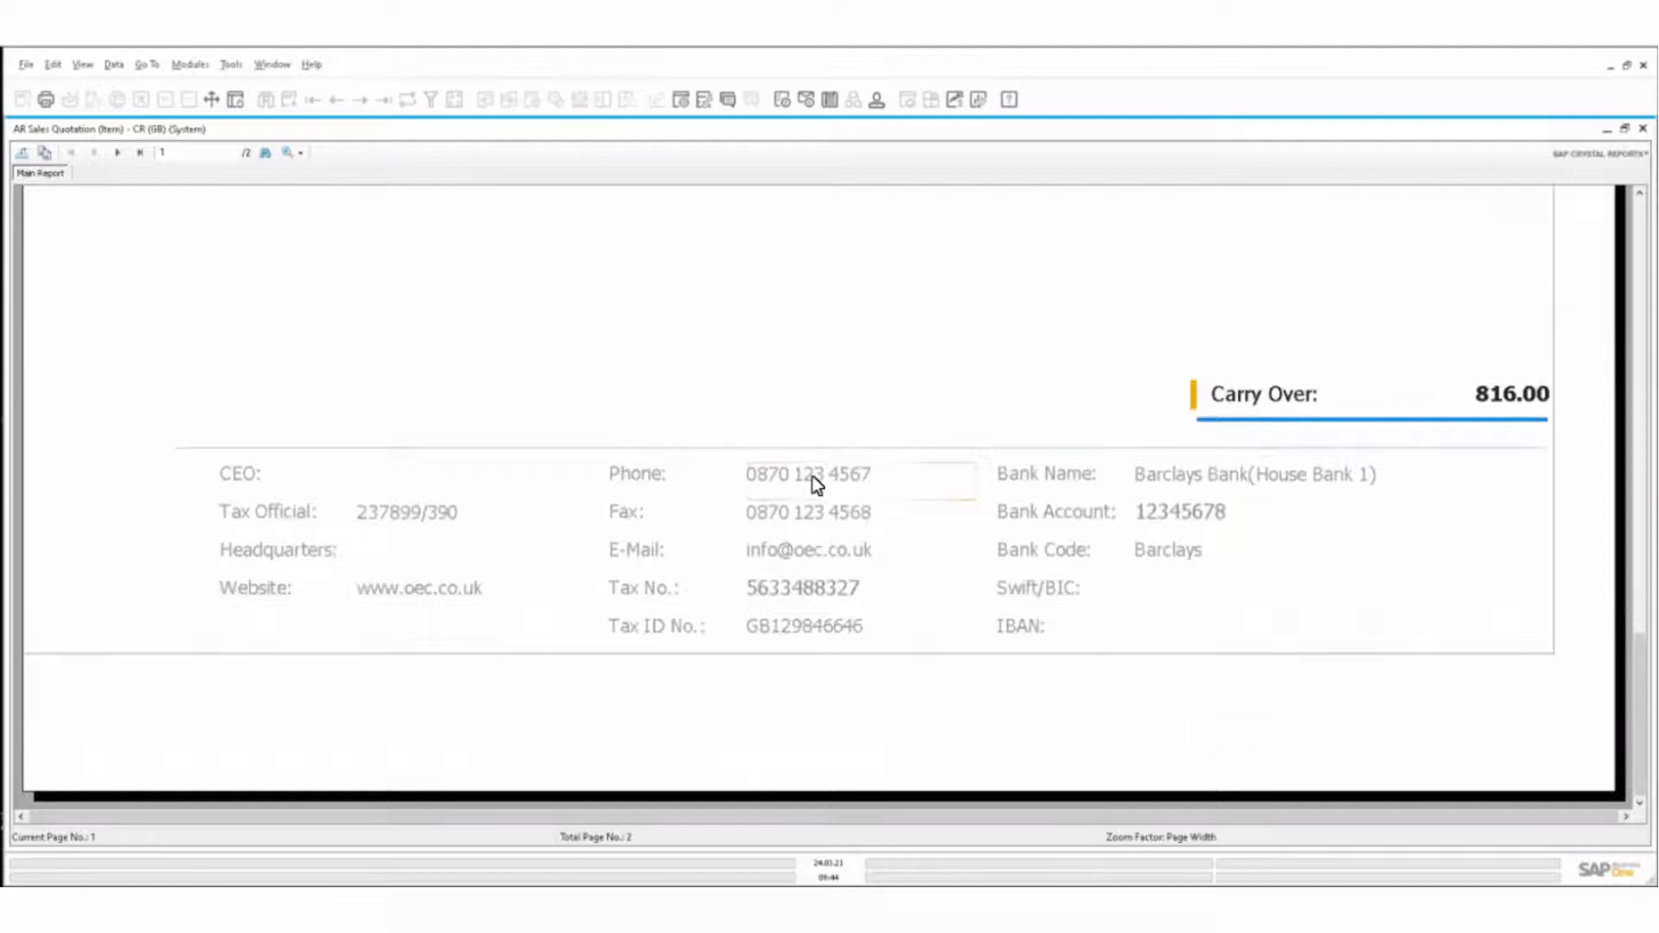
scroll(812, 475, "up", 15)
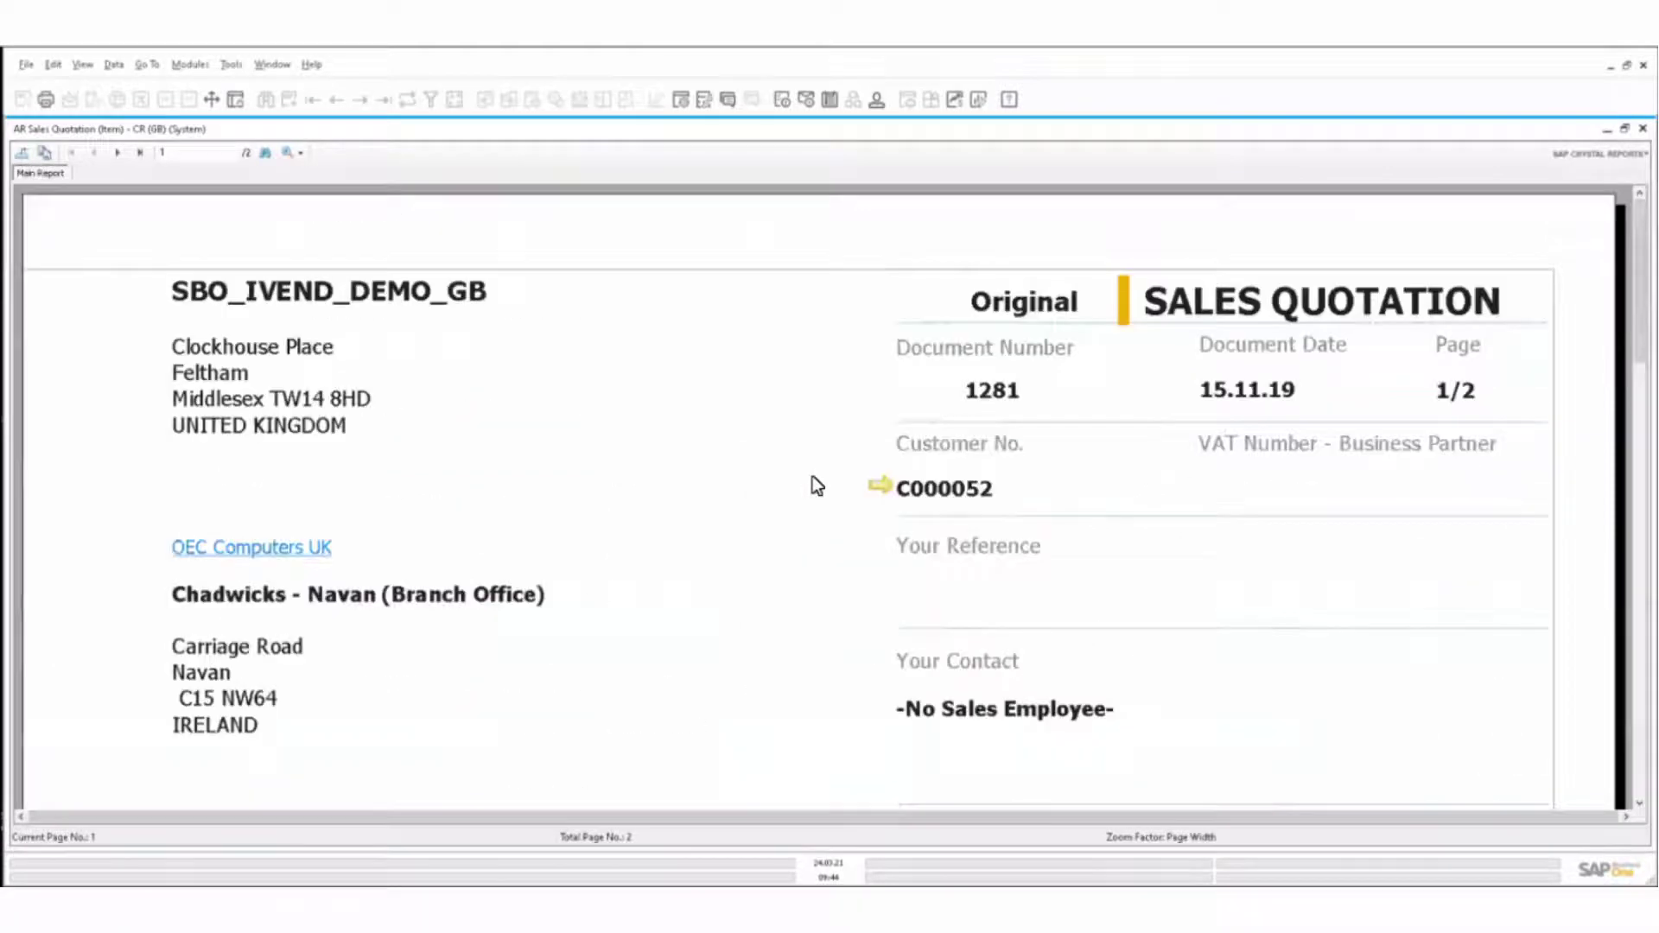
left_click(115, 152)
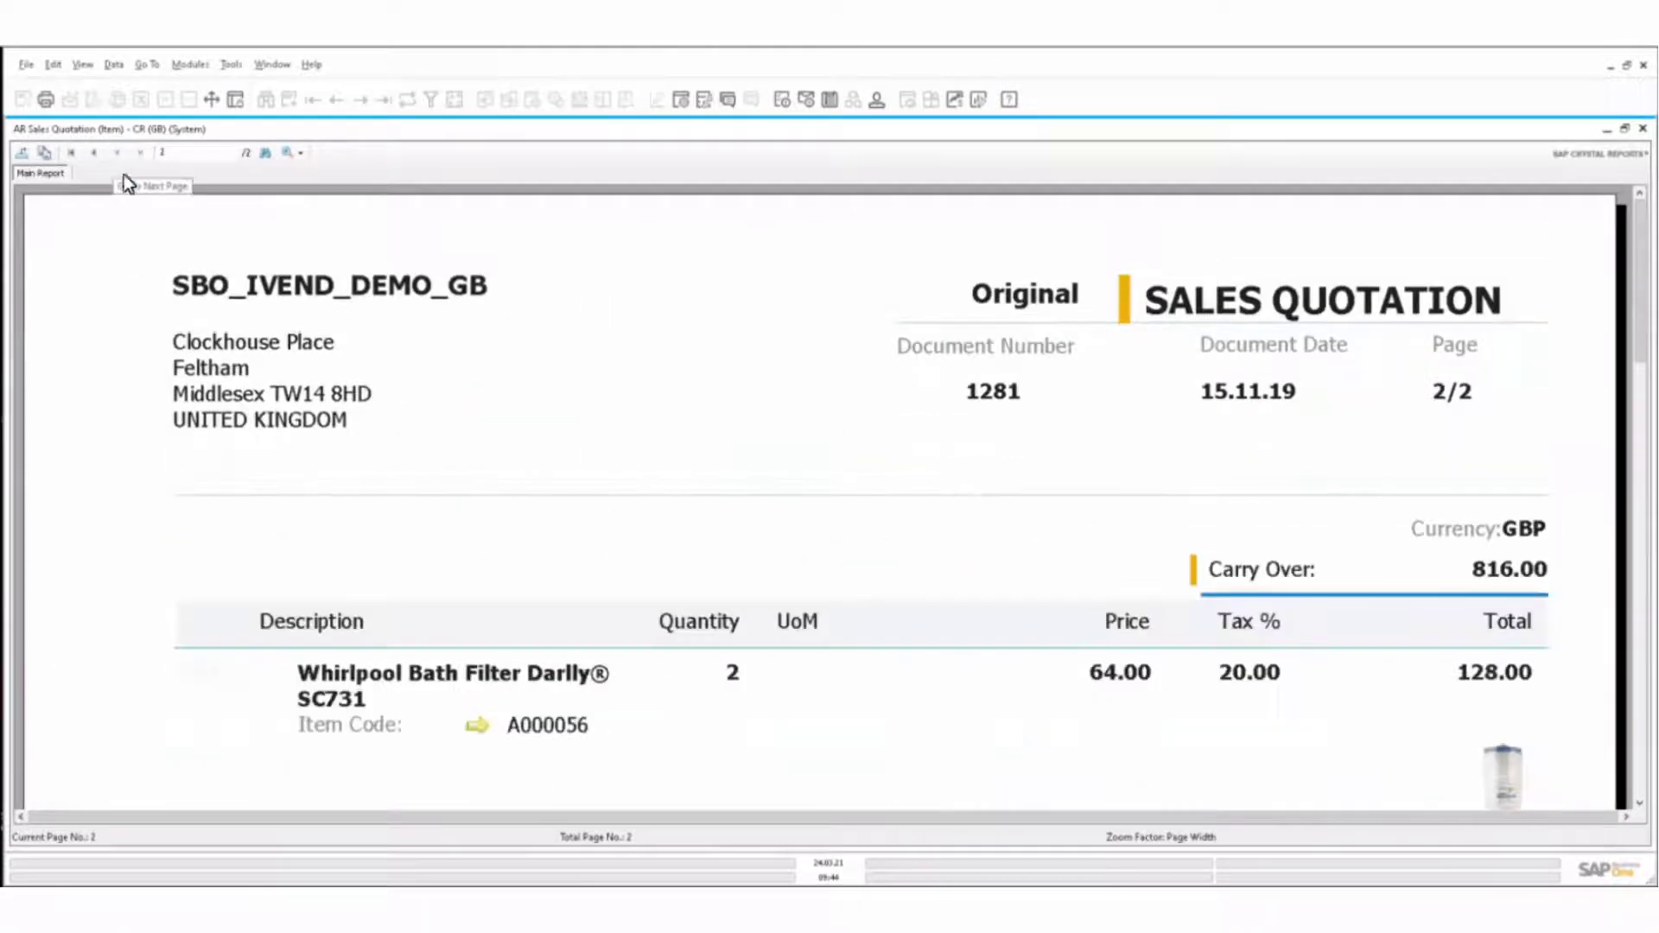
Fit the quotation preview to Whole Page, view both pages and close the preview
left_click(286, 154)
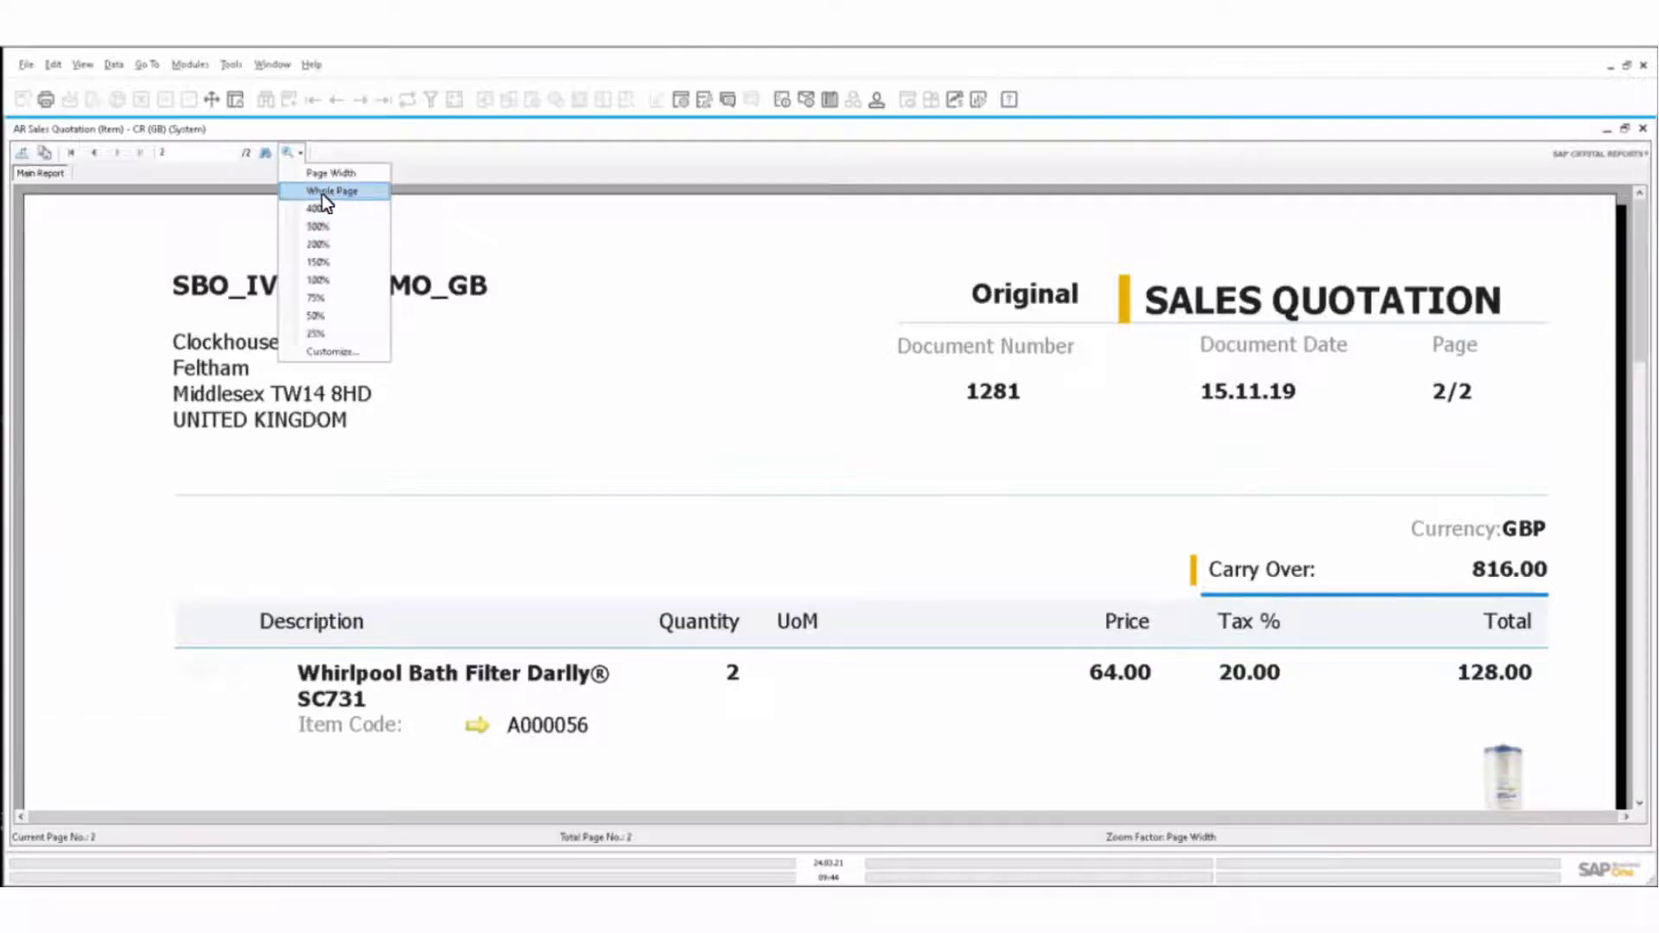
left_click(321, 191)
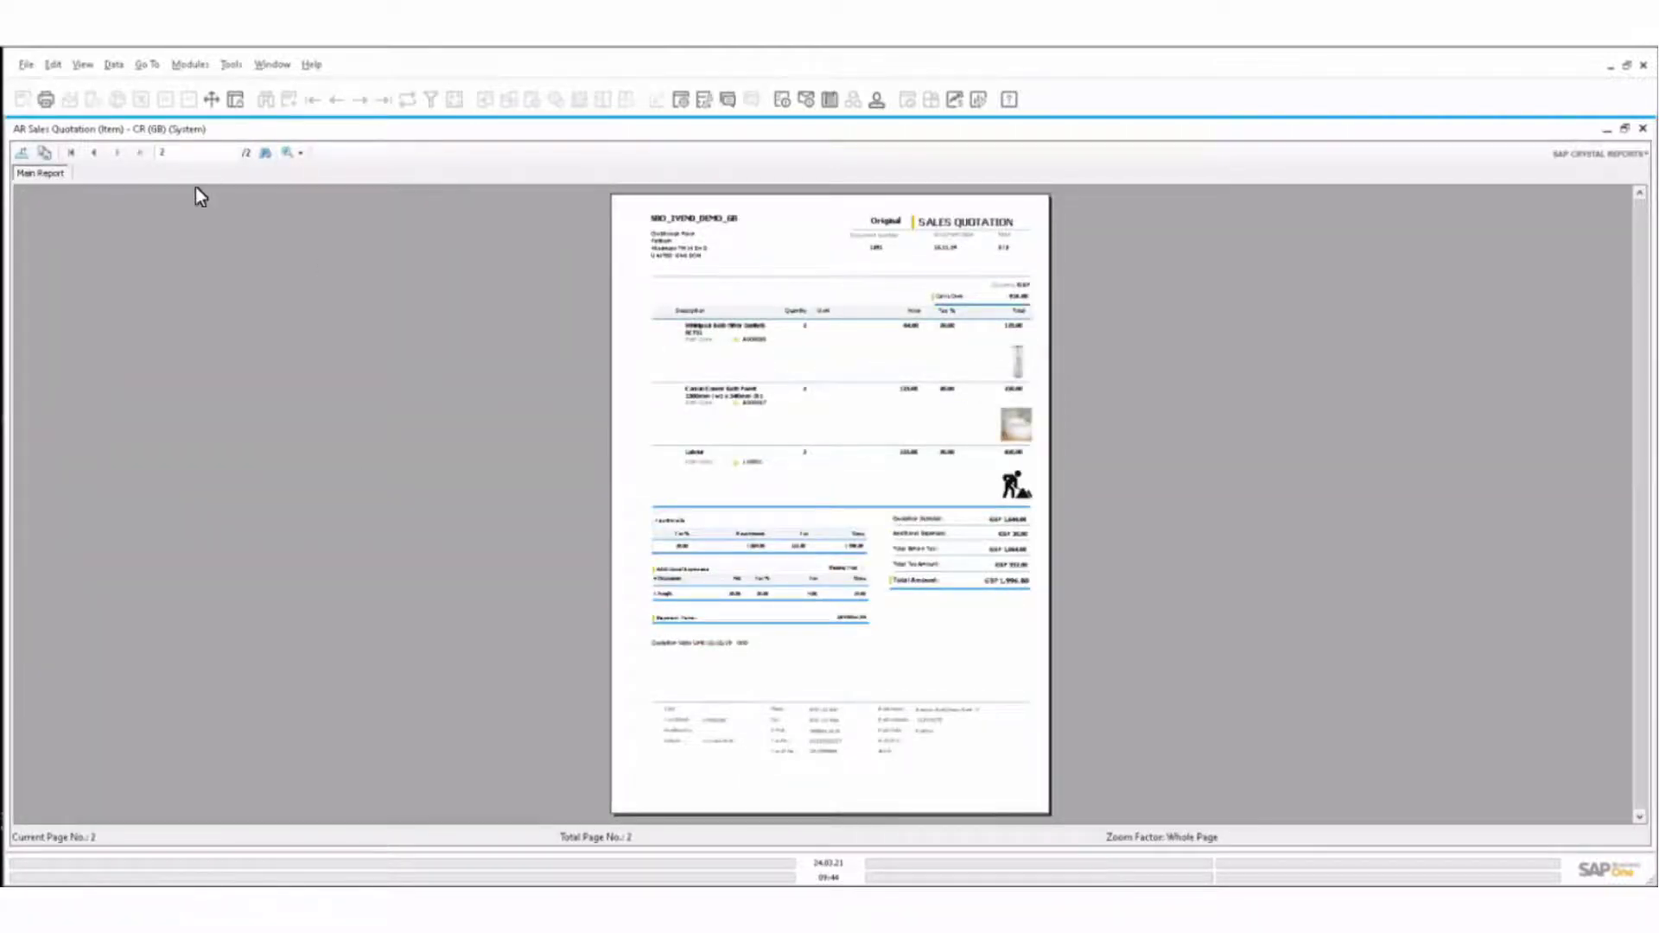
left_click(93, 153)
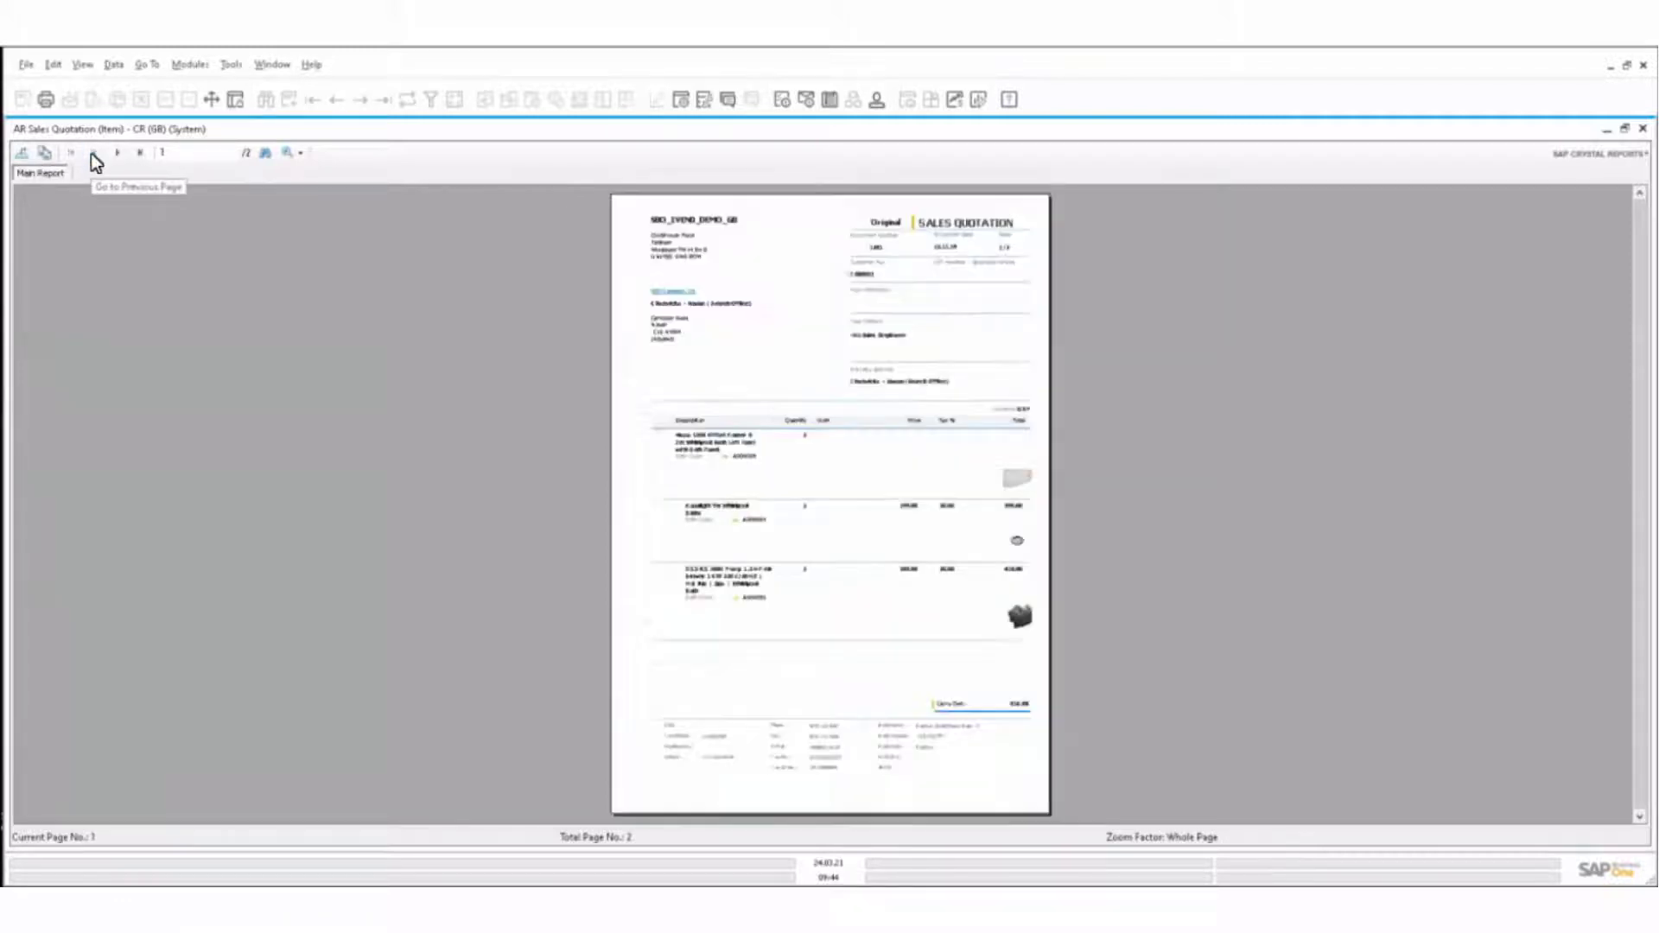
left_click(117, 151)
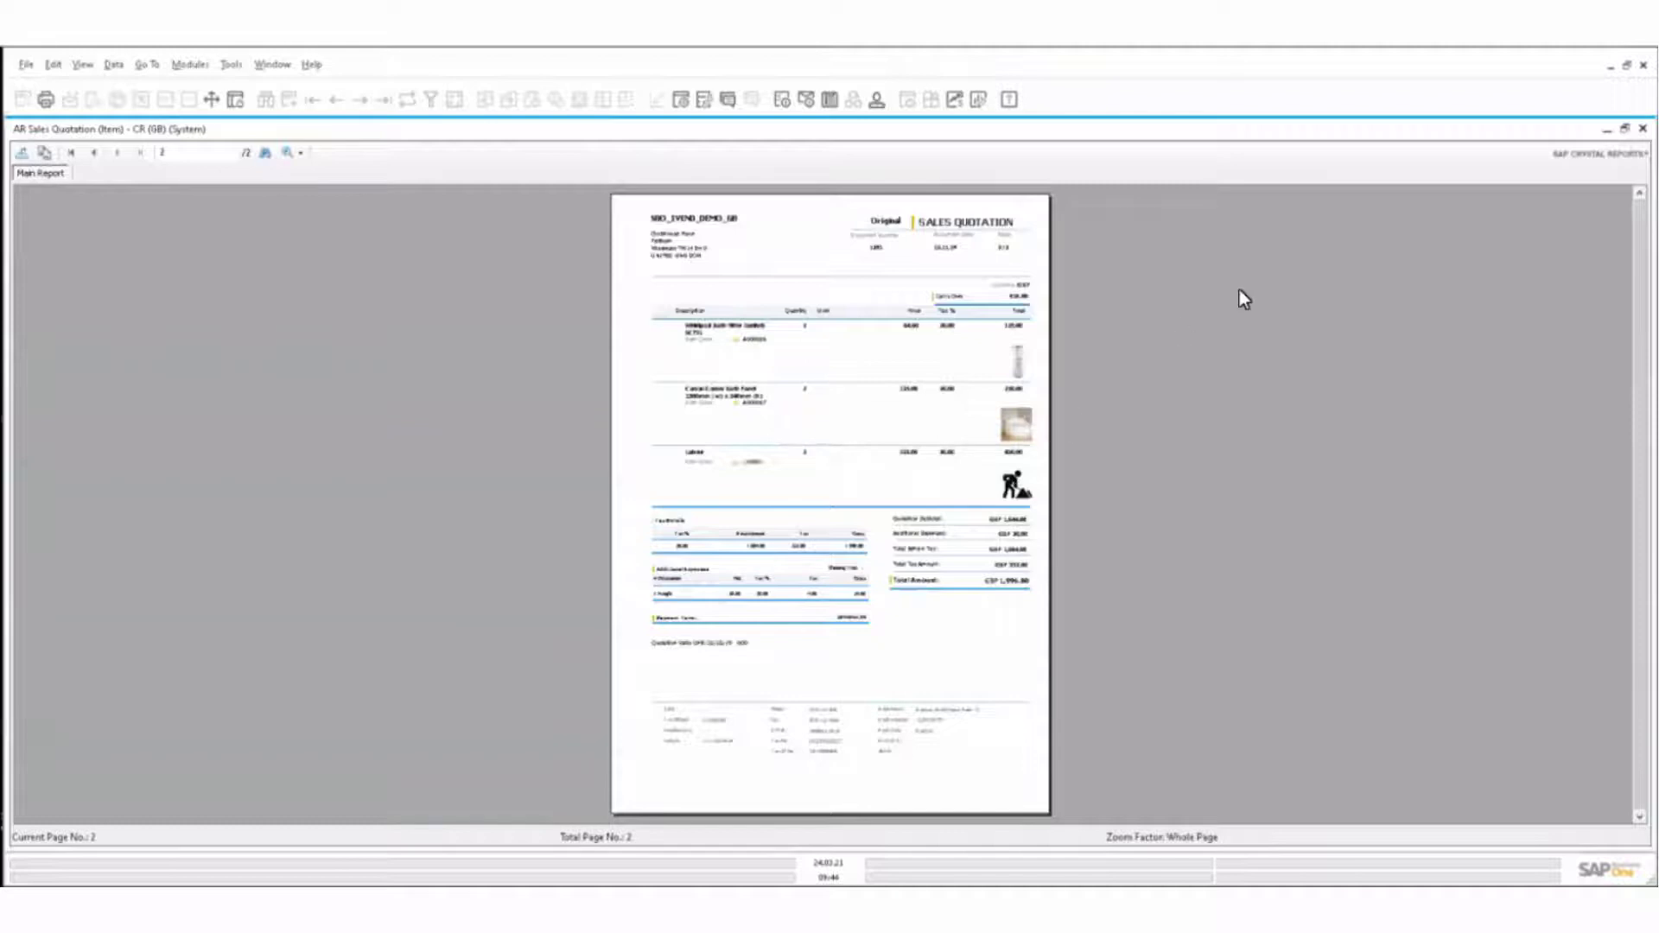
left_click(1642, 133)
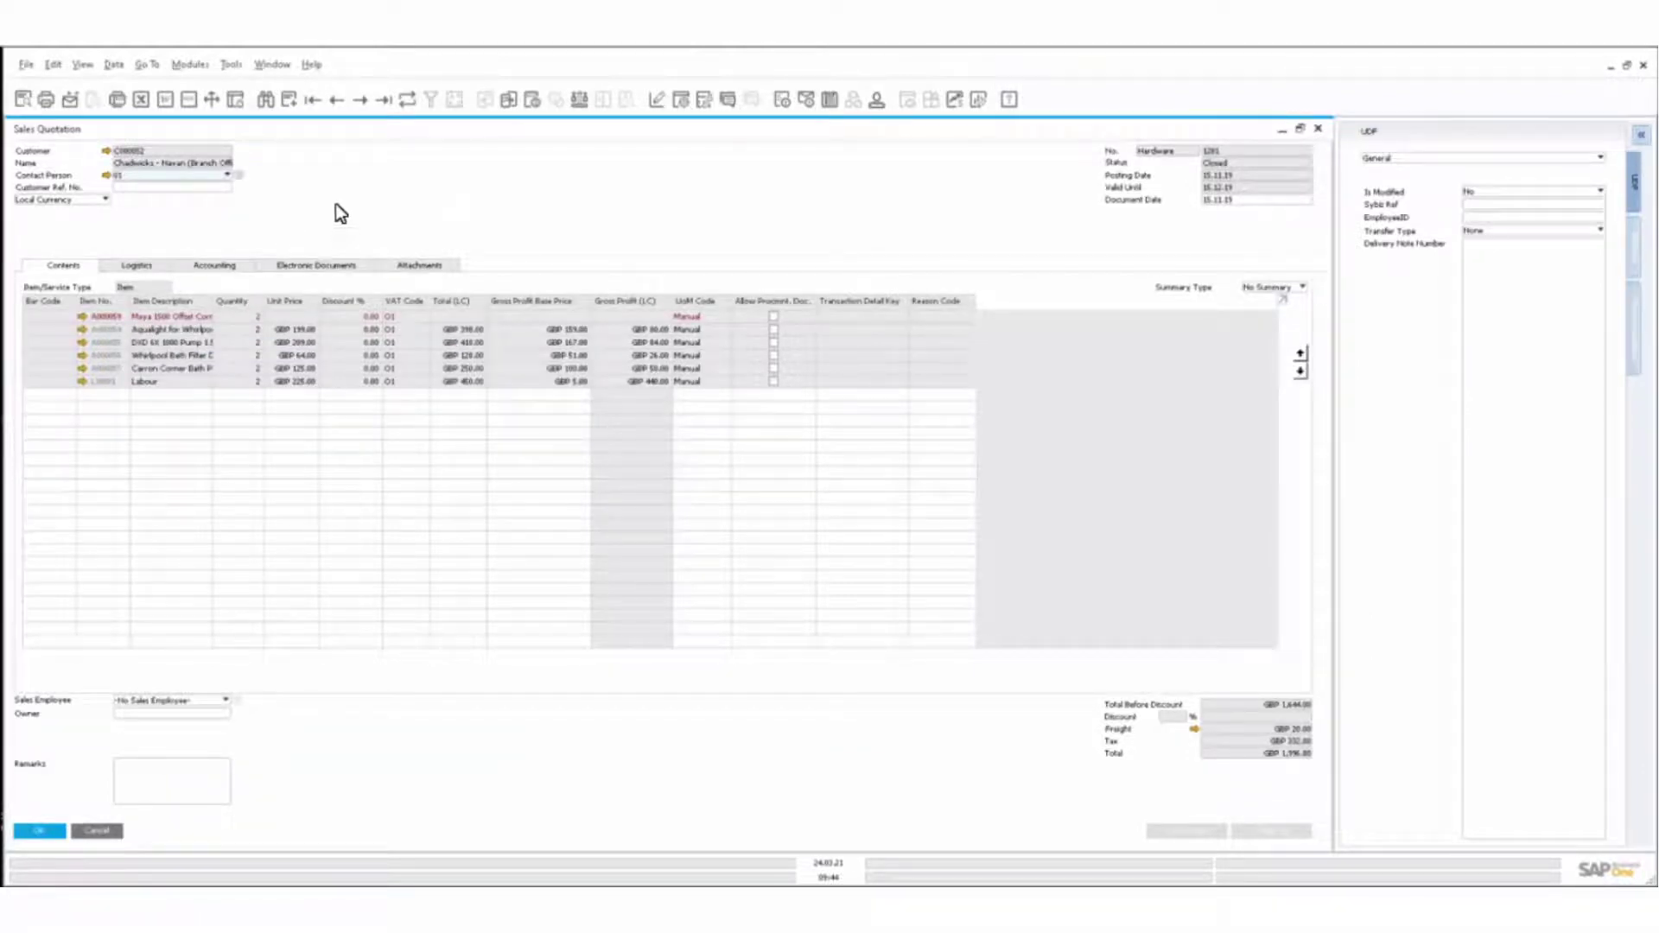
View the sales quotation's relationship map and open the quotation's target sales order
right_click(396, 196)
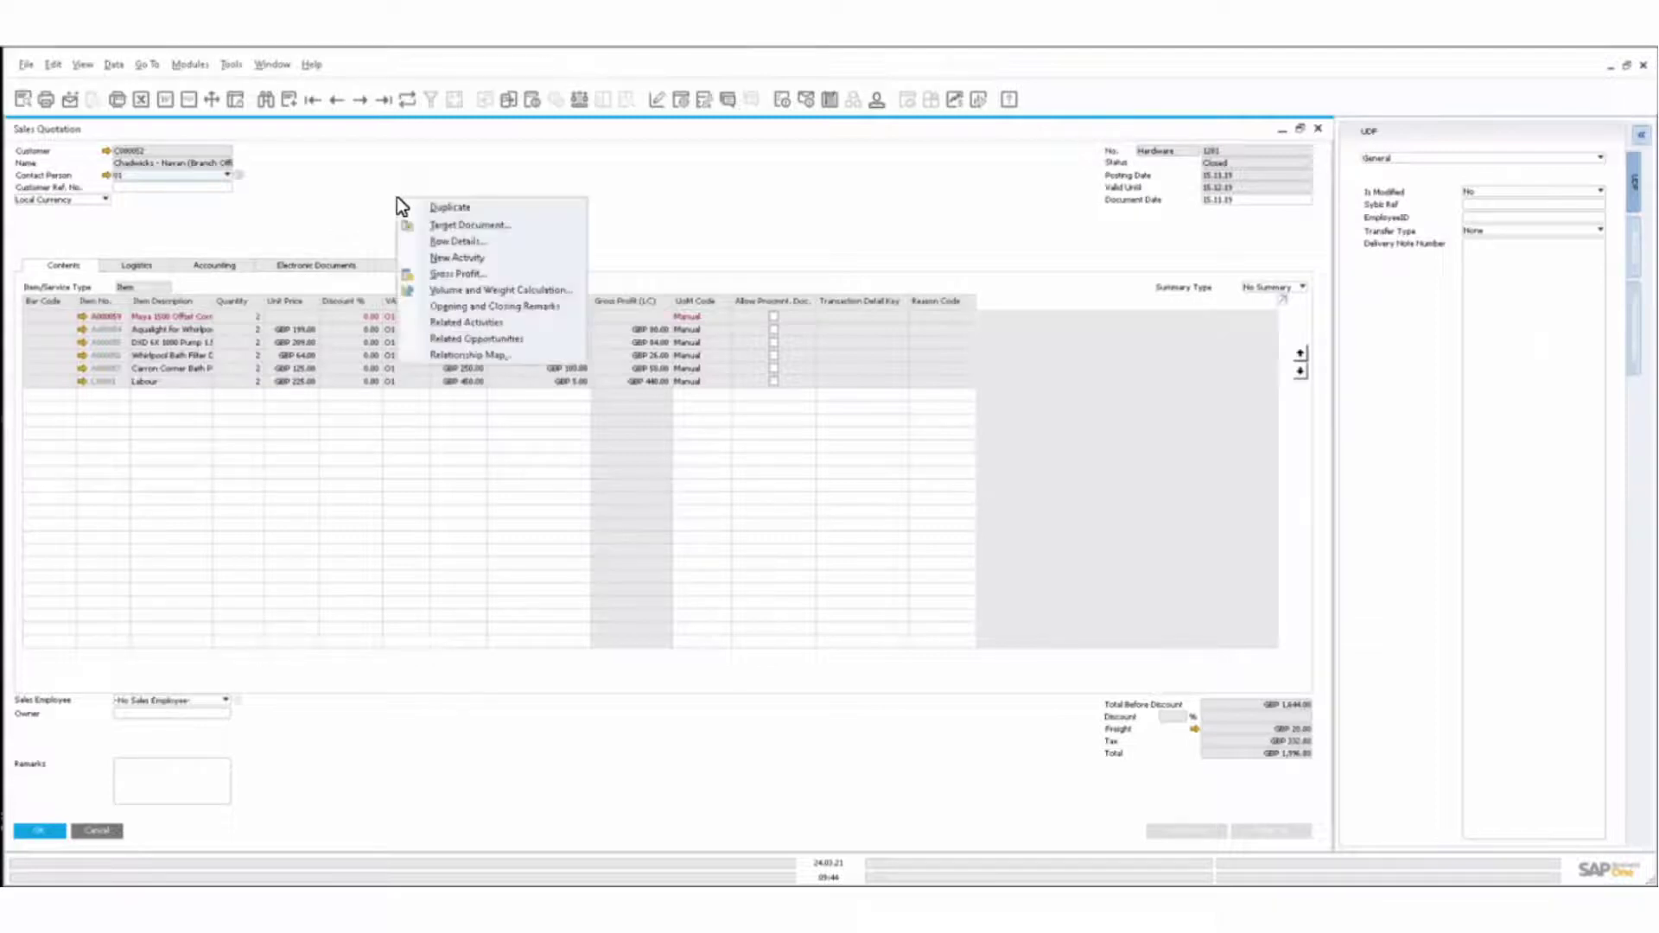
left_click(493, 354)
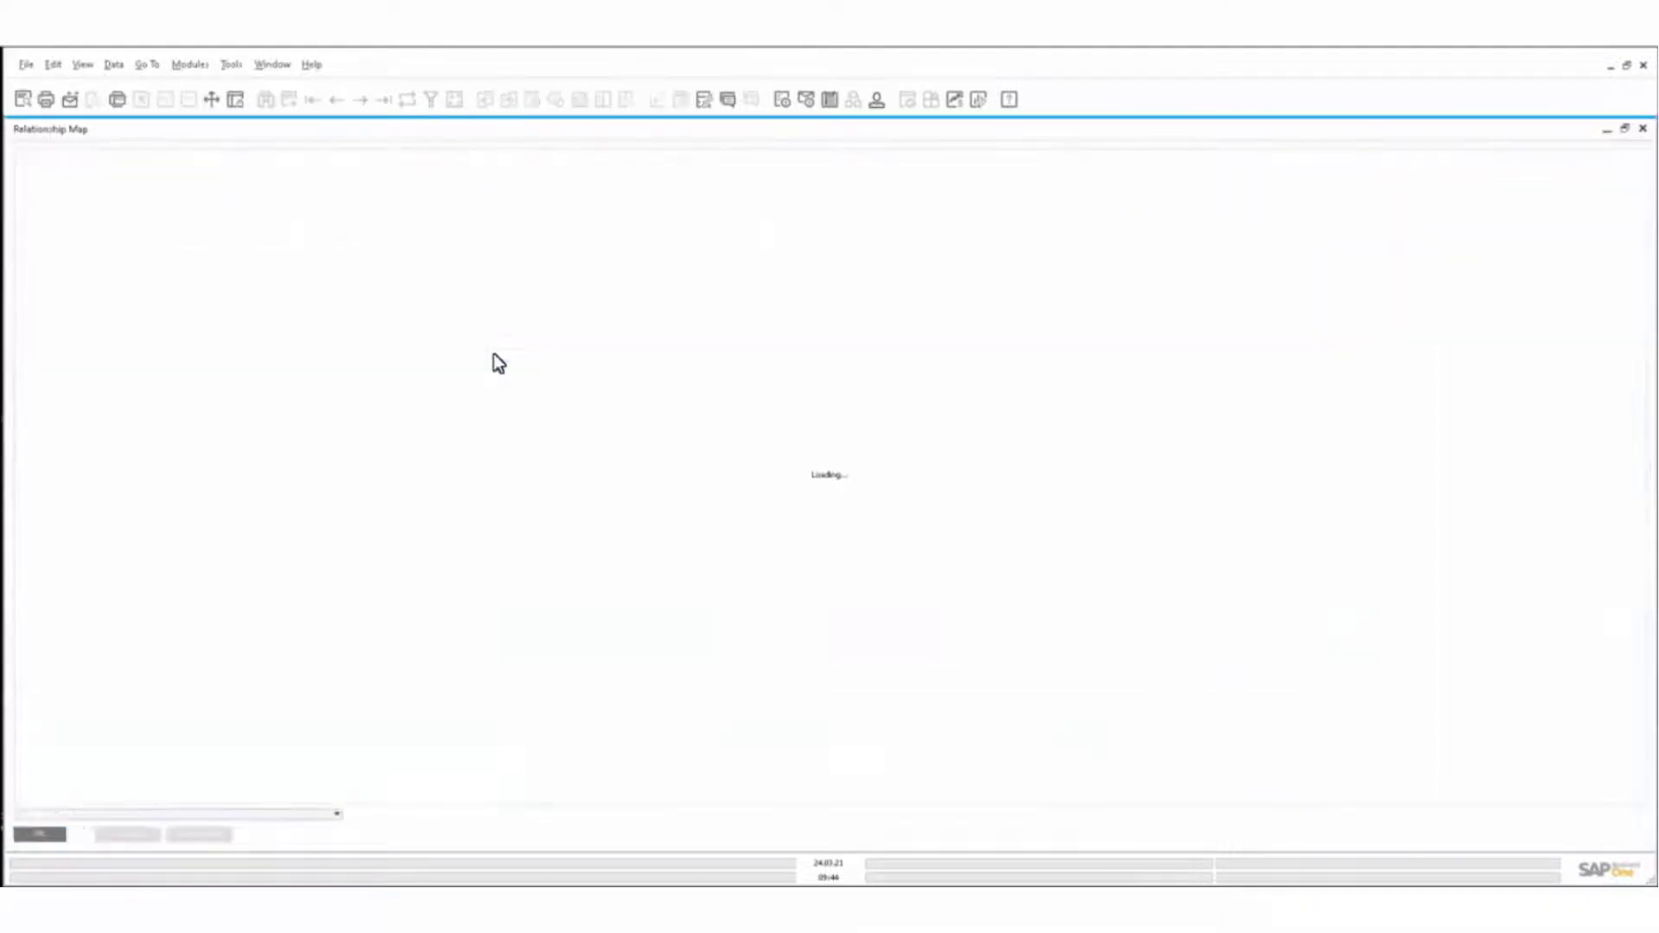
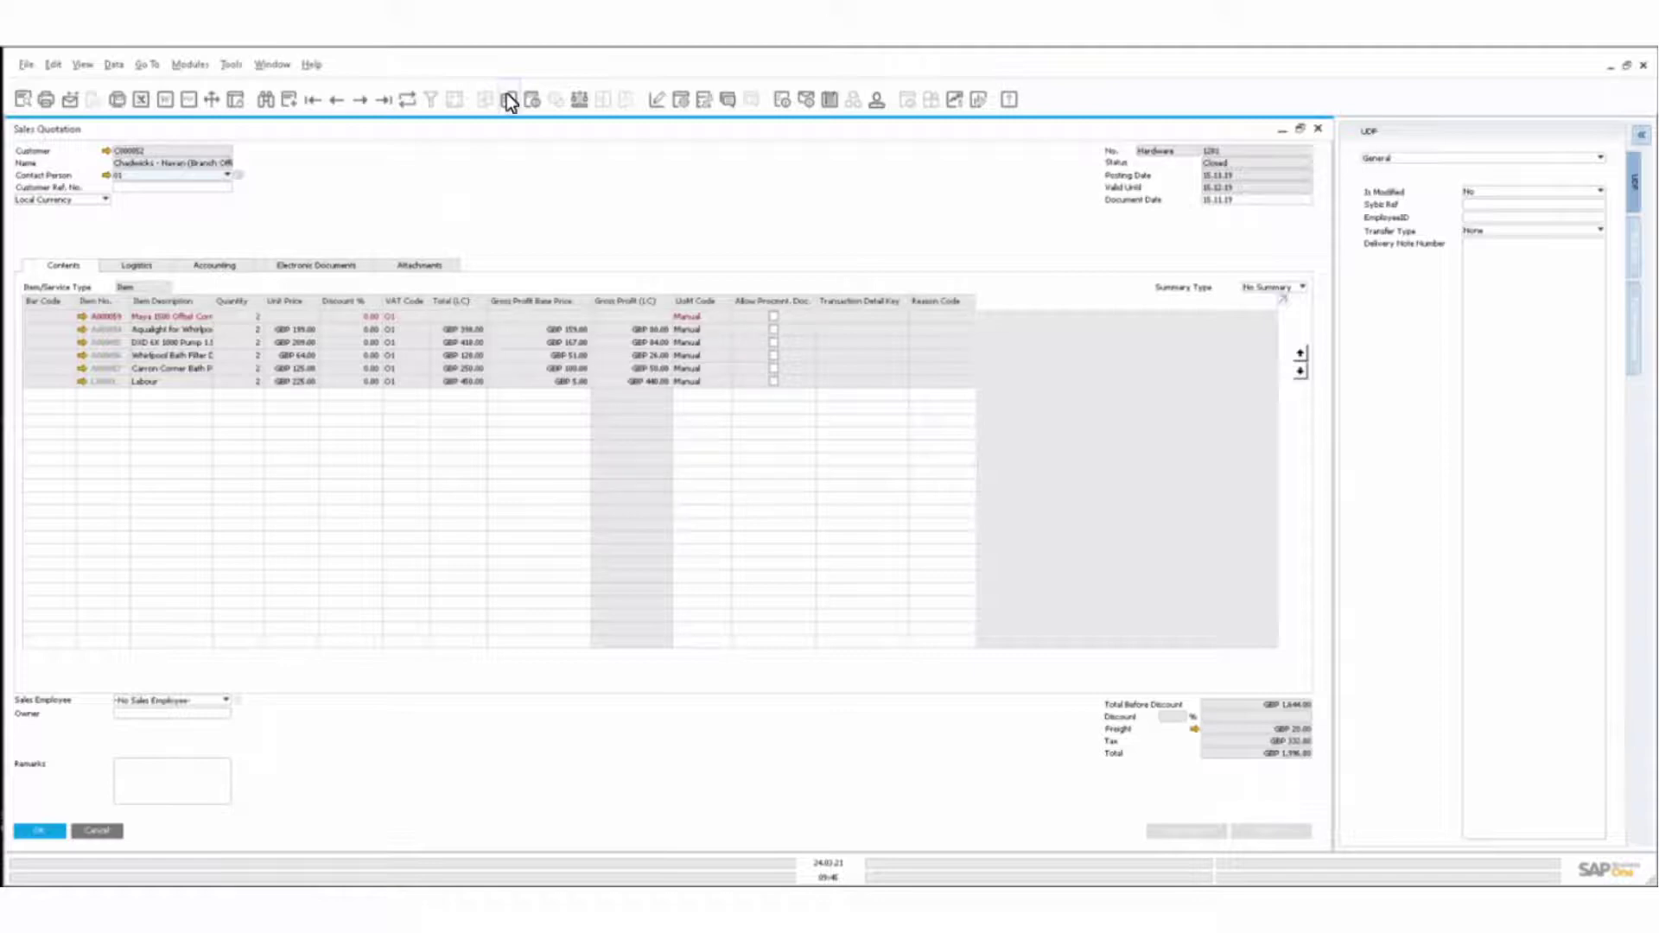
left_click(508, 102)
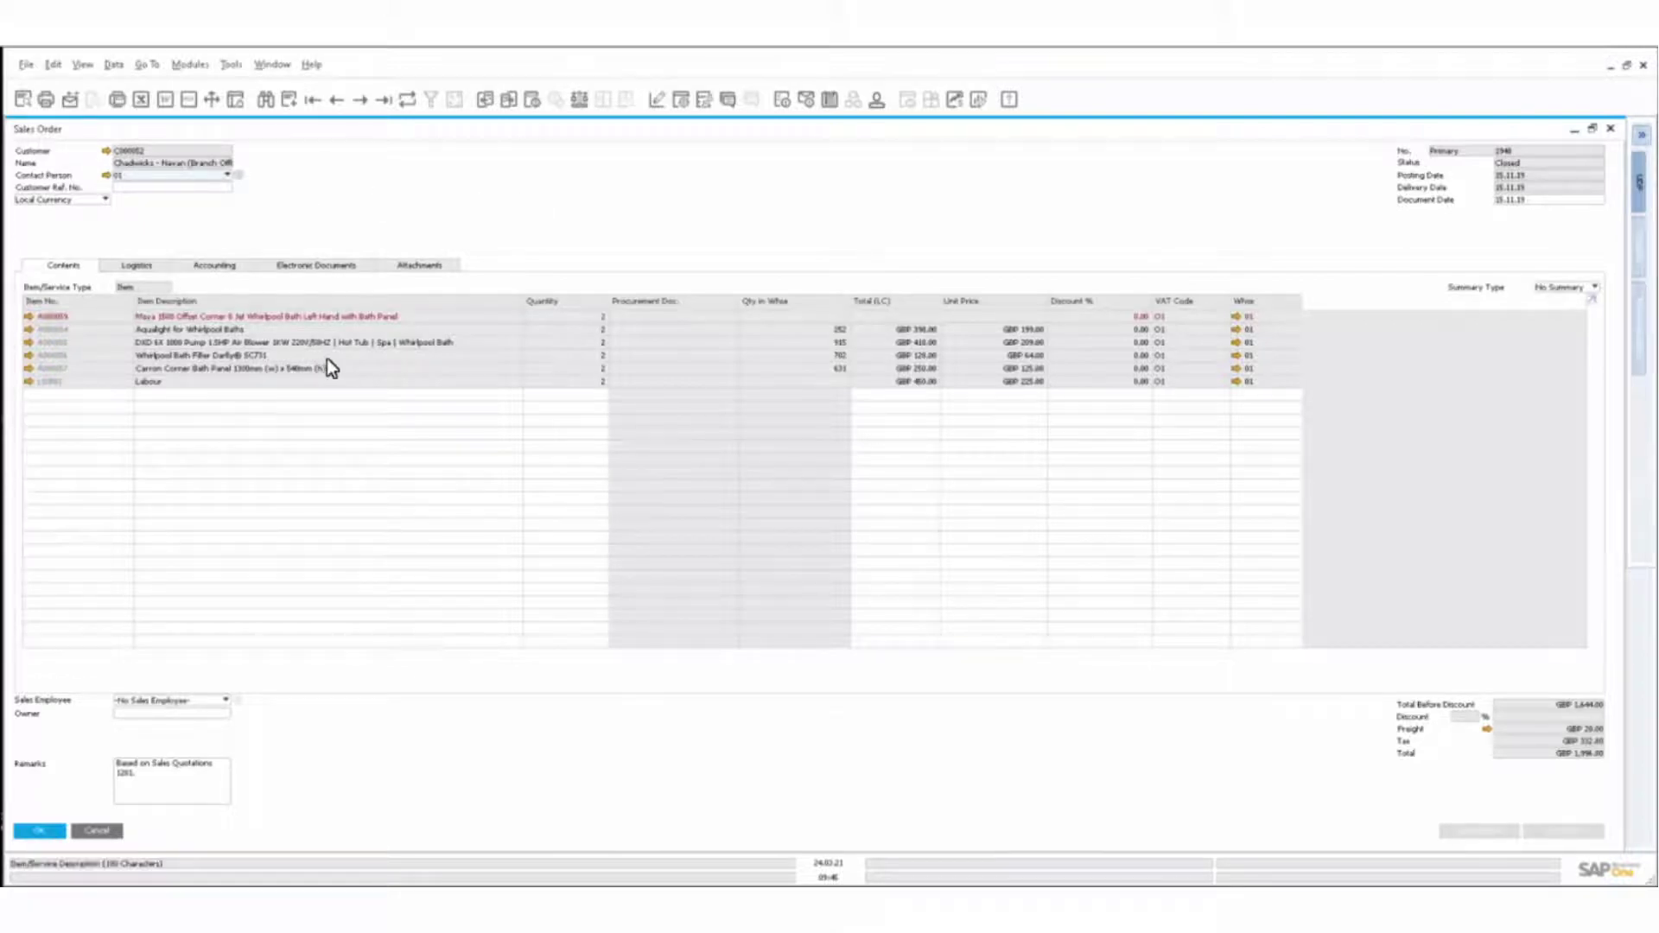
Check the sales order's remarks and open its target delivery in a maximized window
left_click(151, 783)
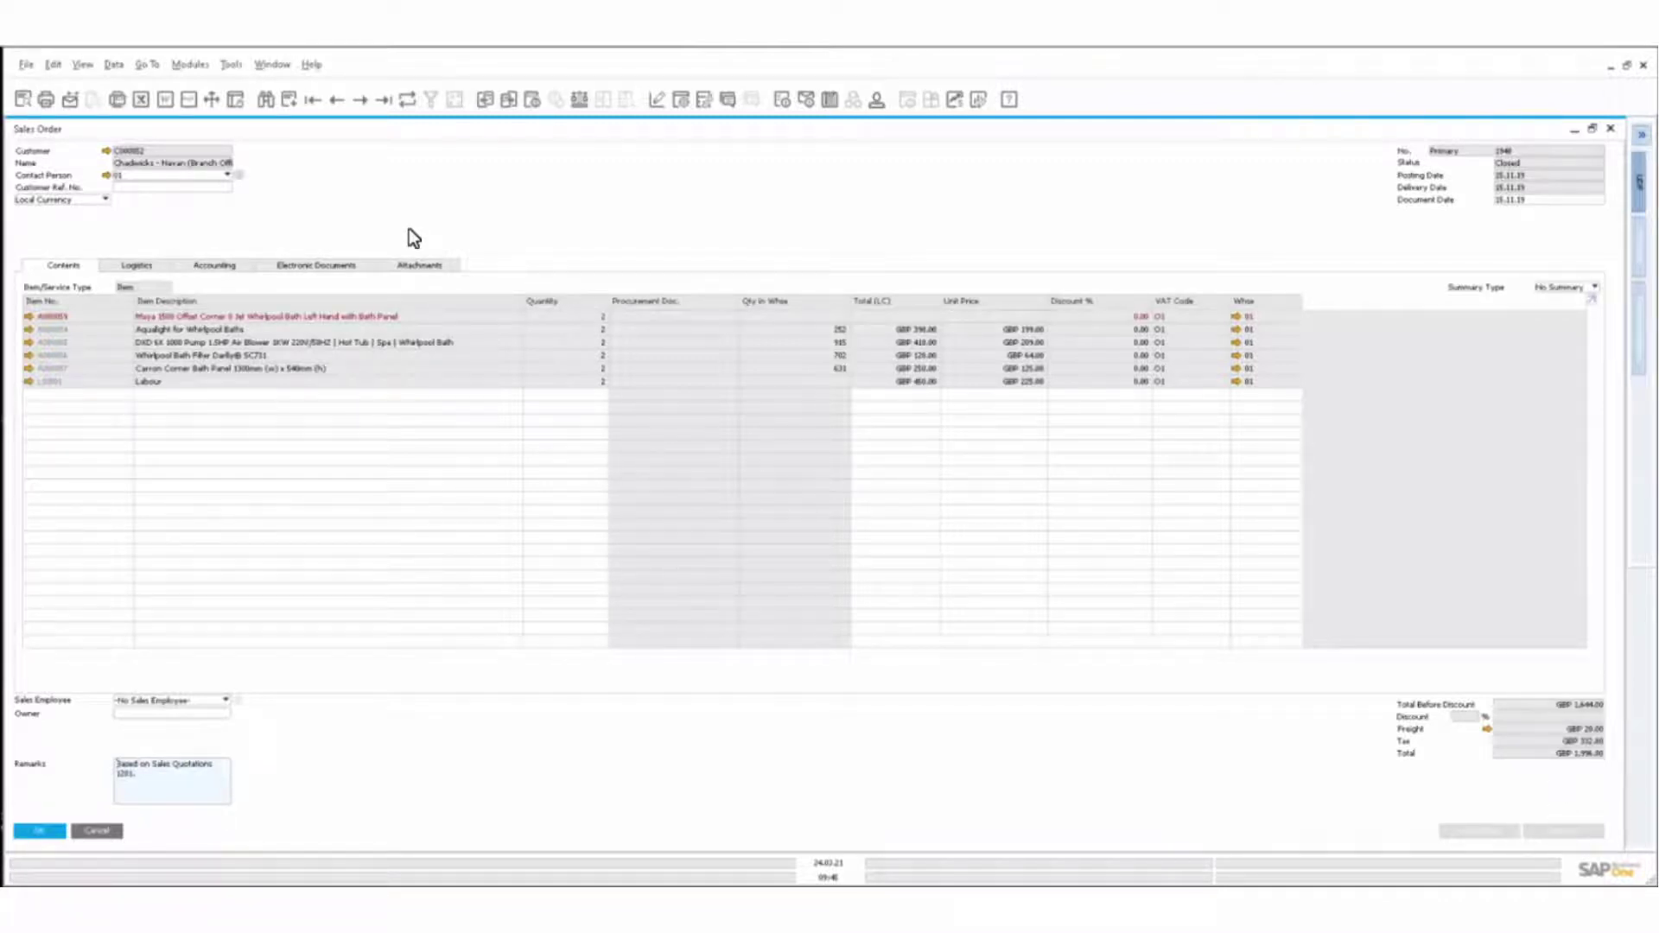
left_click(508, 100)
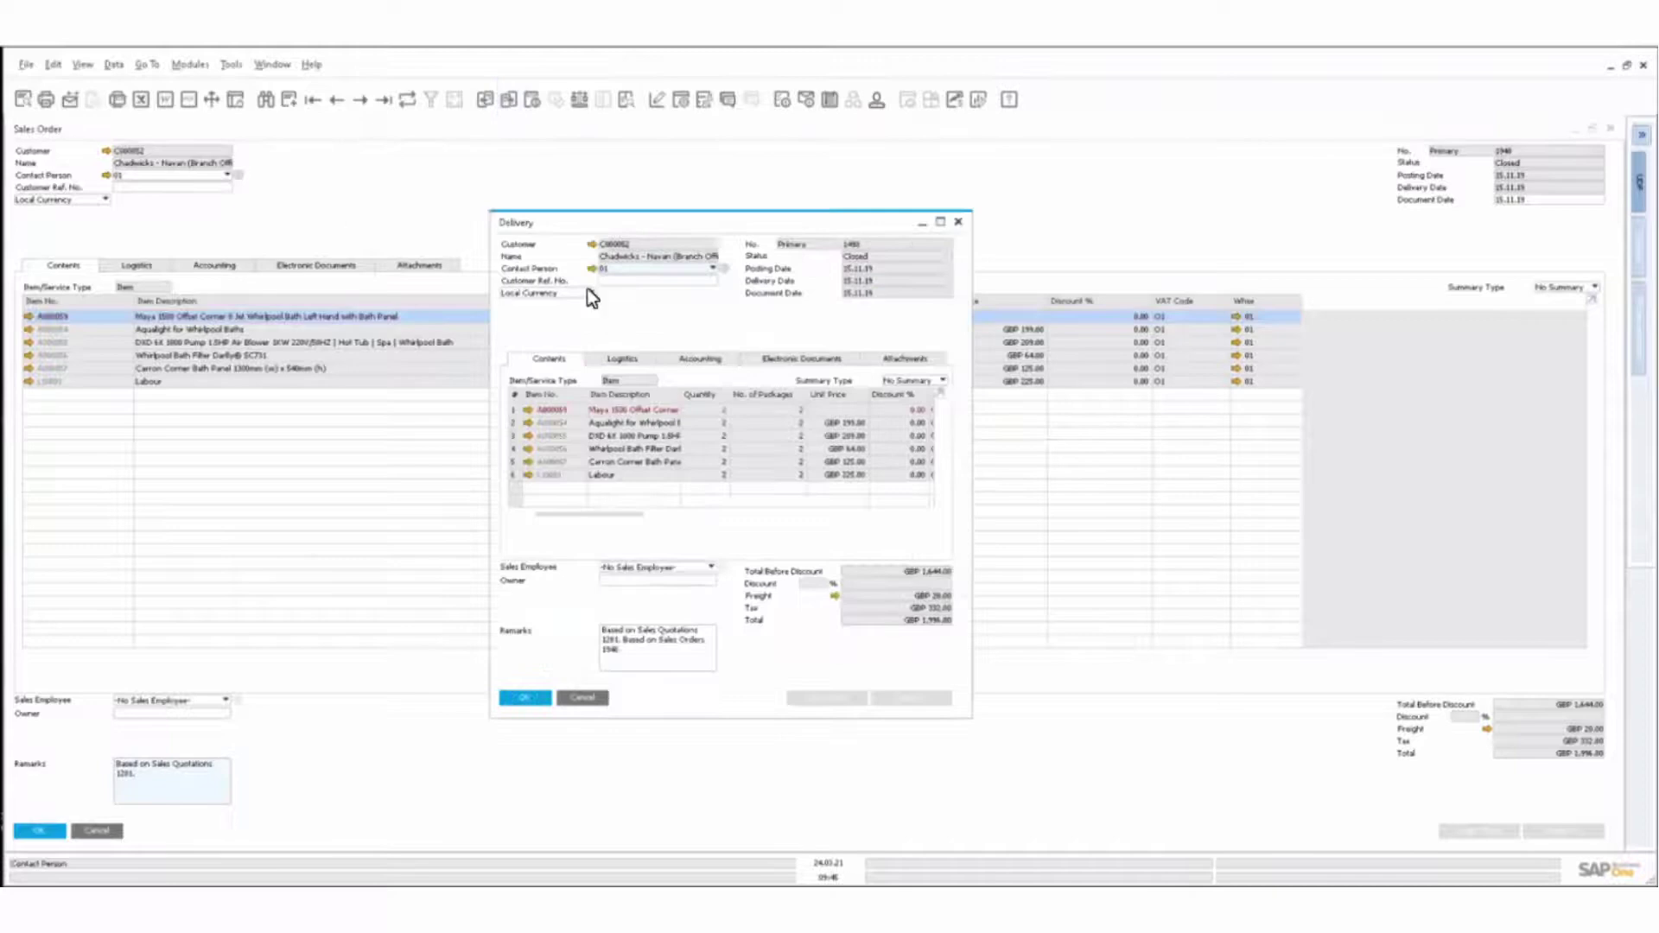
double_click(806, 216)
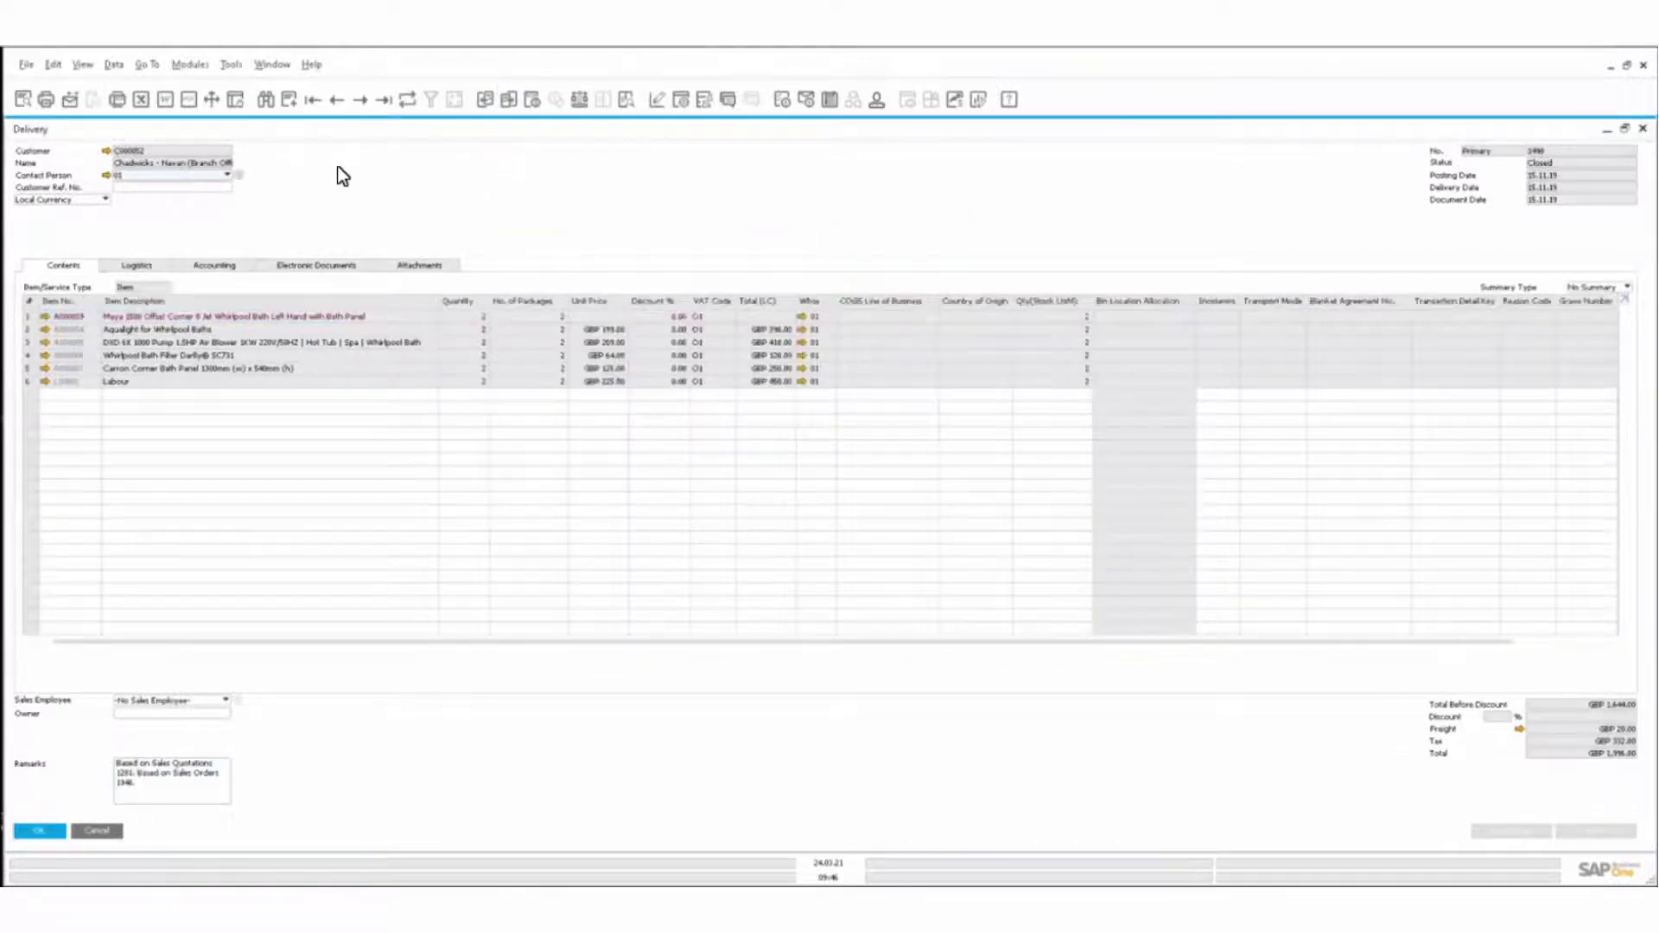
View the delivery's packing slip with its existing packages and available items, and close it
right_click(366, 203)
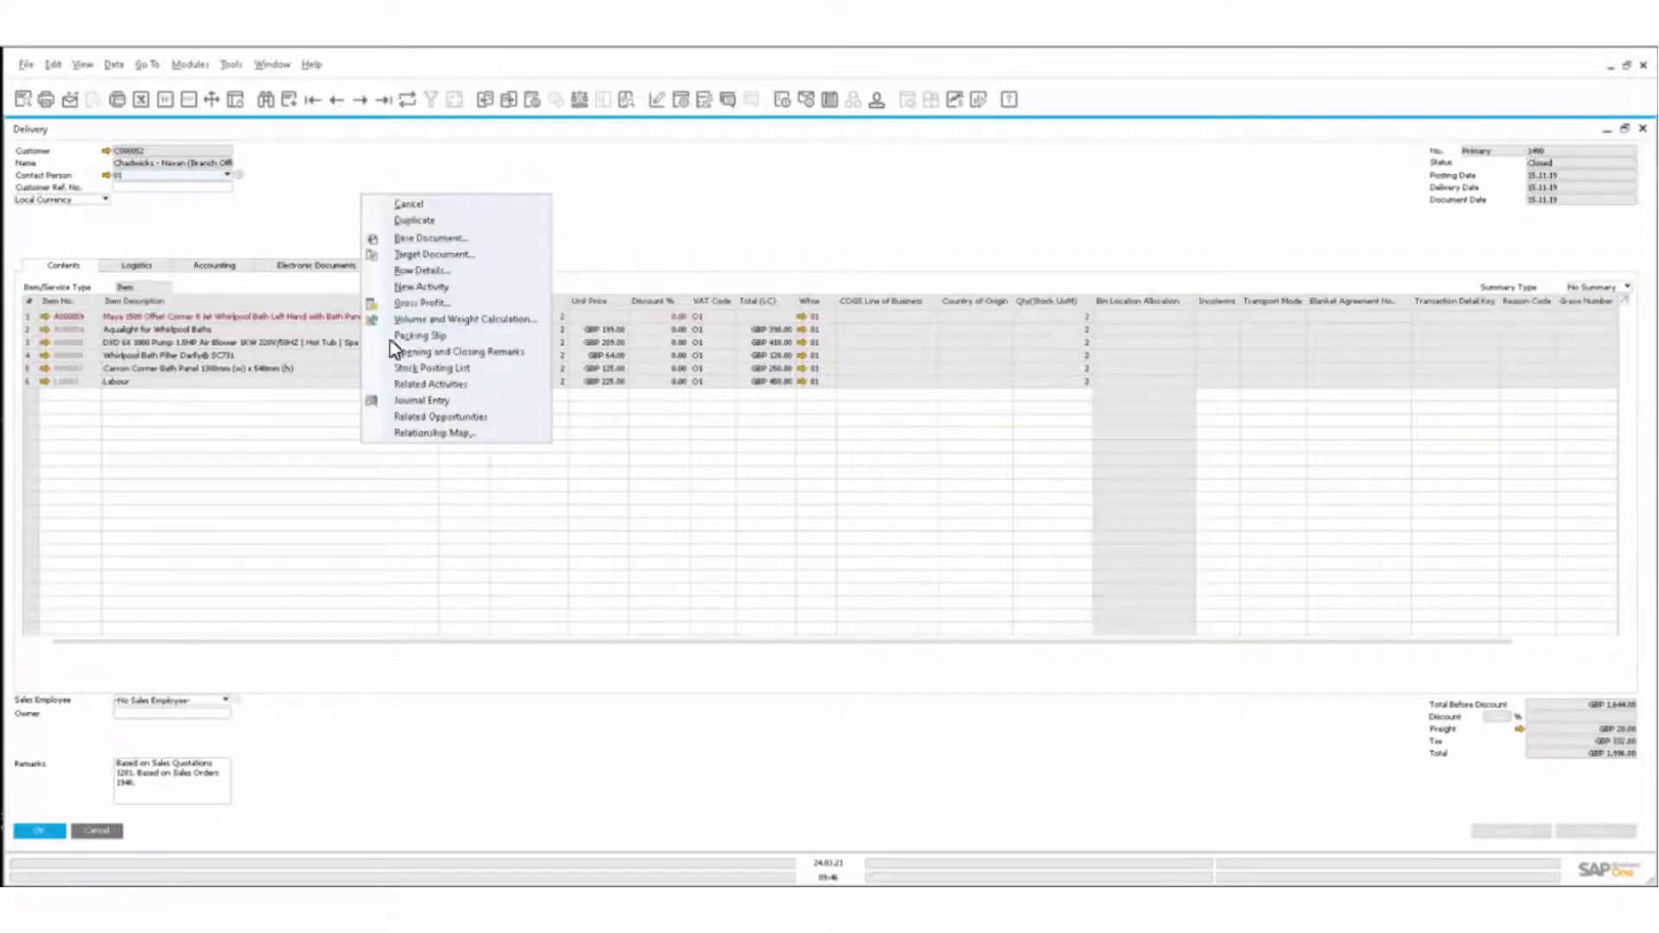
left_click(491, 337)
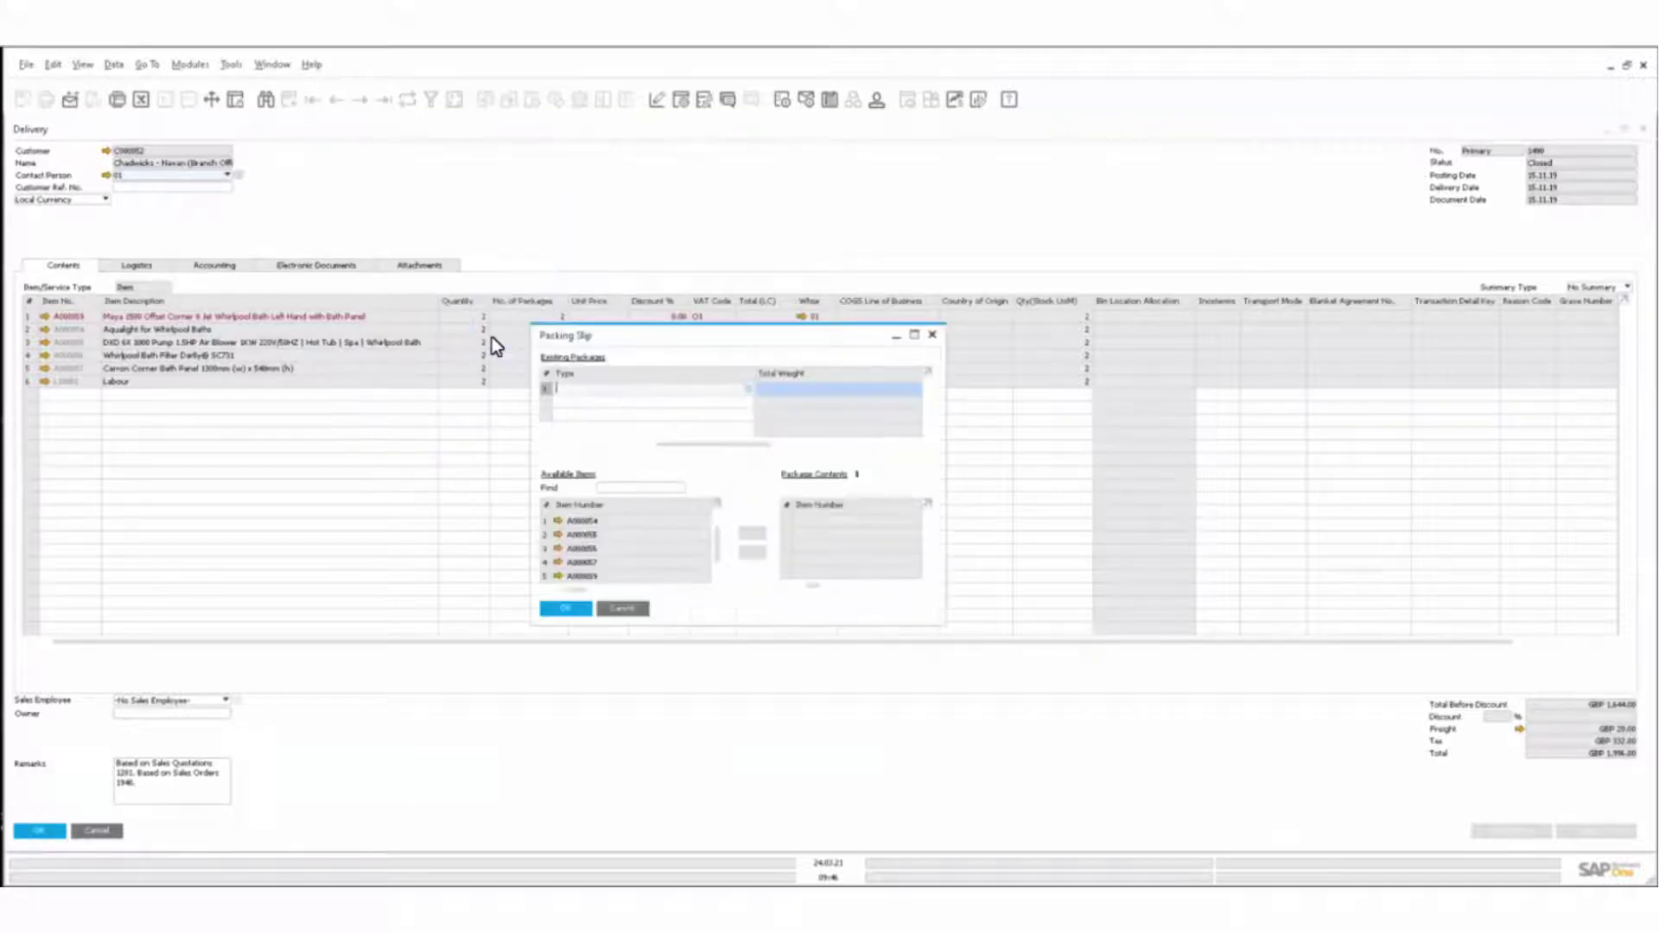
left_click(590, 202)
right_click(590, 195)
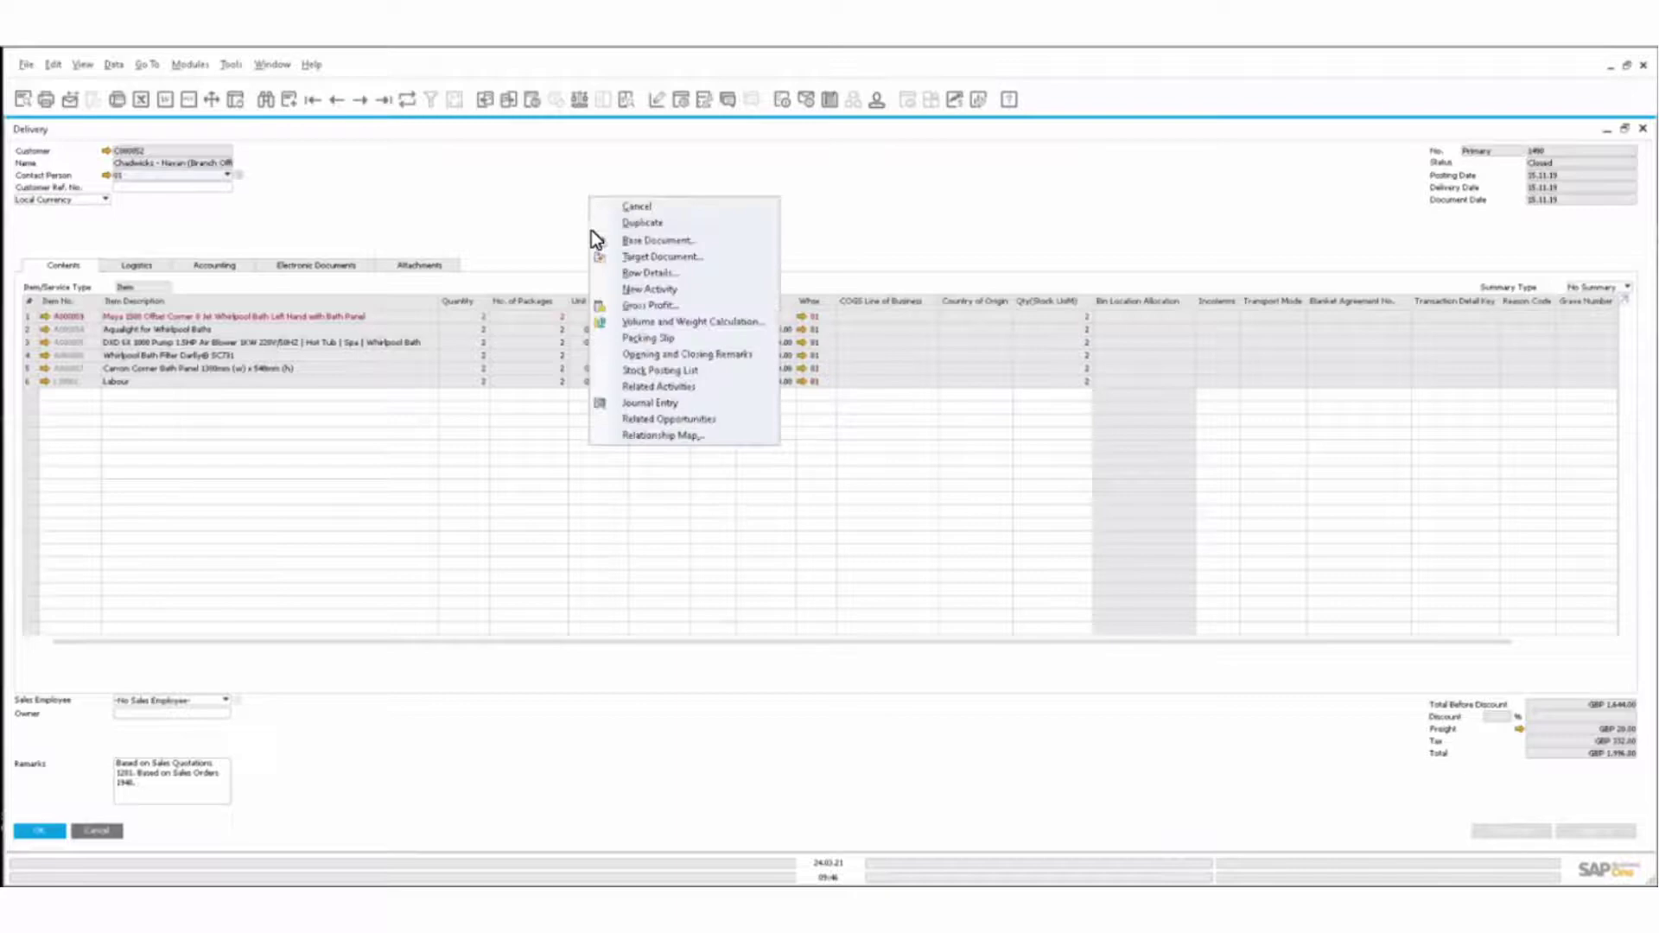
left_click(618, 340)
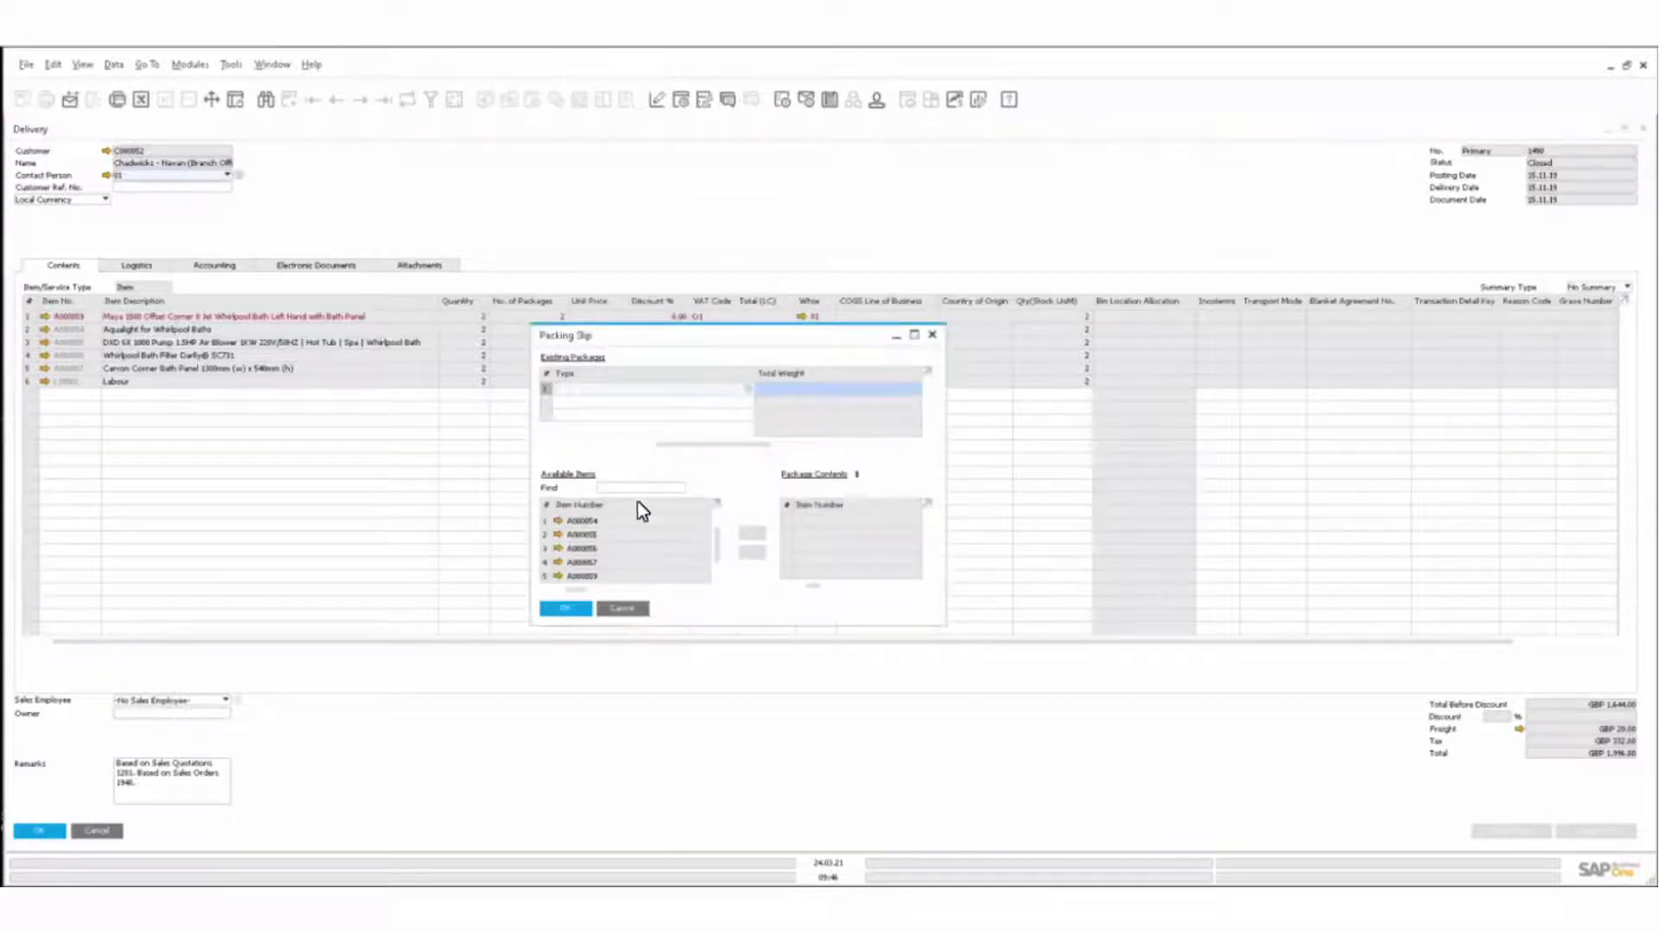
left_click(541, 199)
right_click(542, 199)
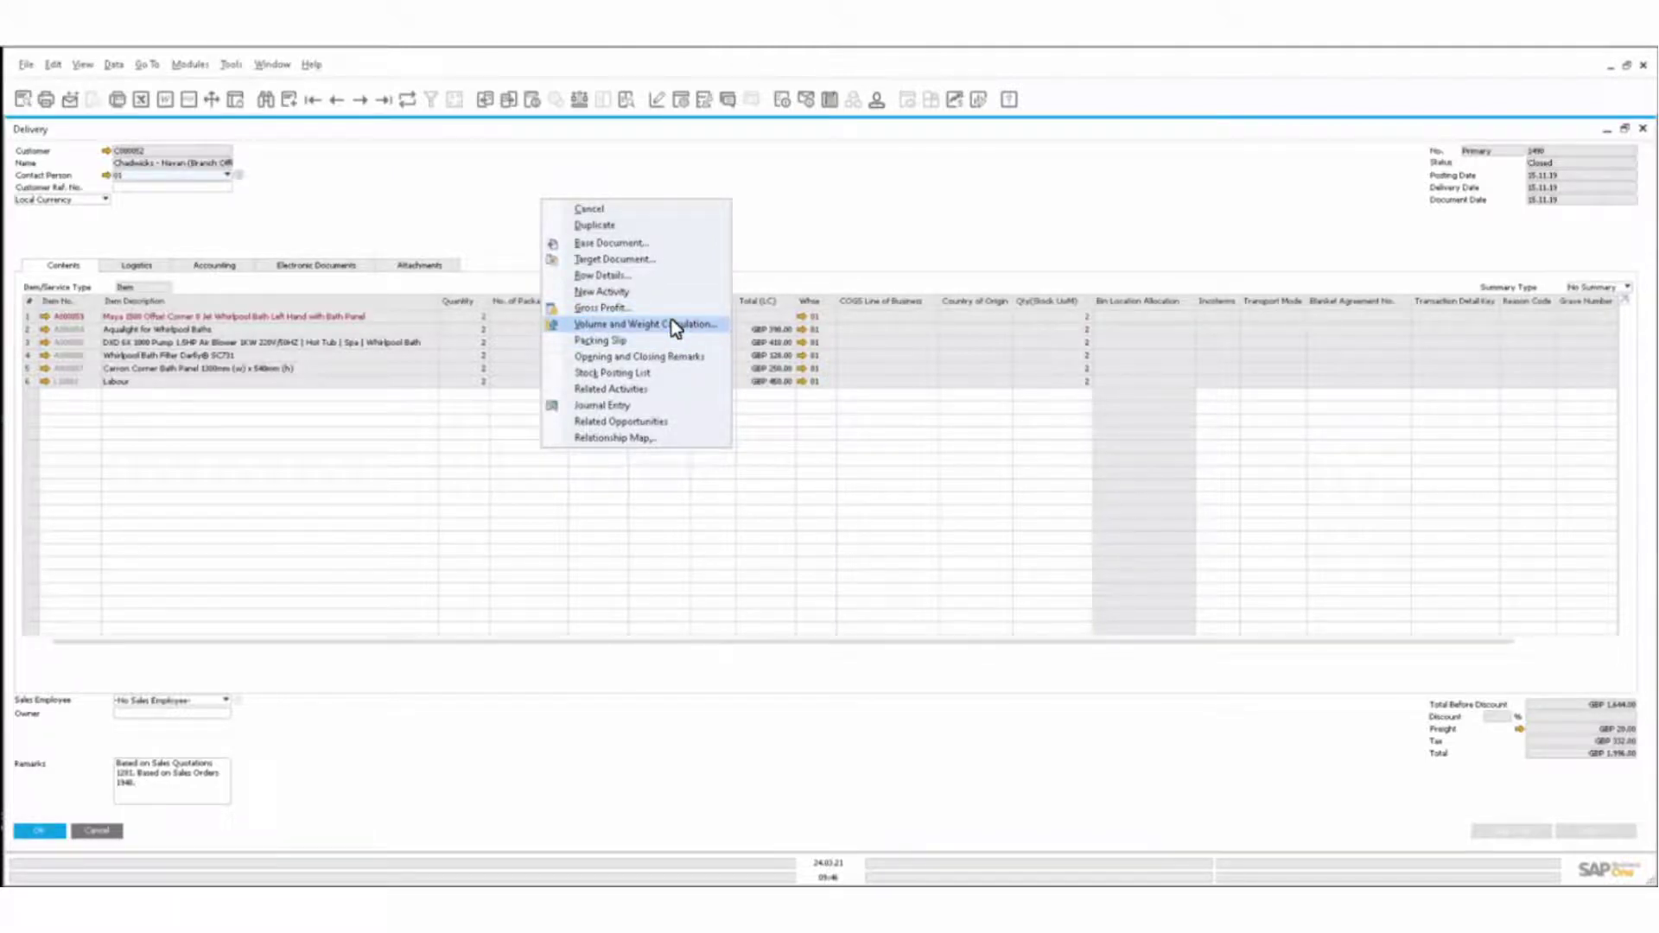
left_click(786, 251)
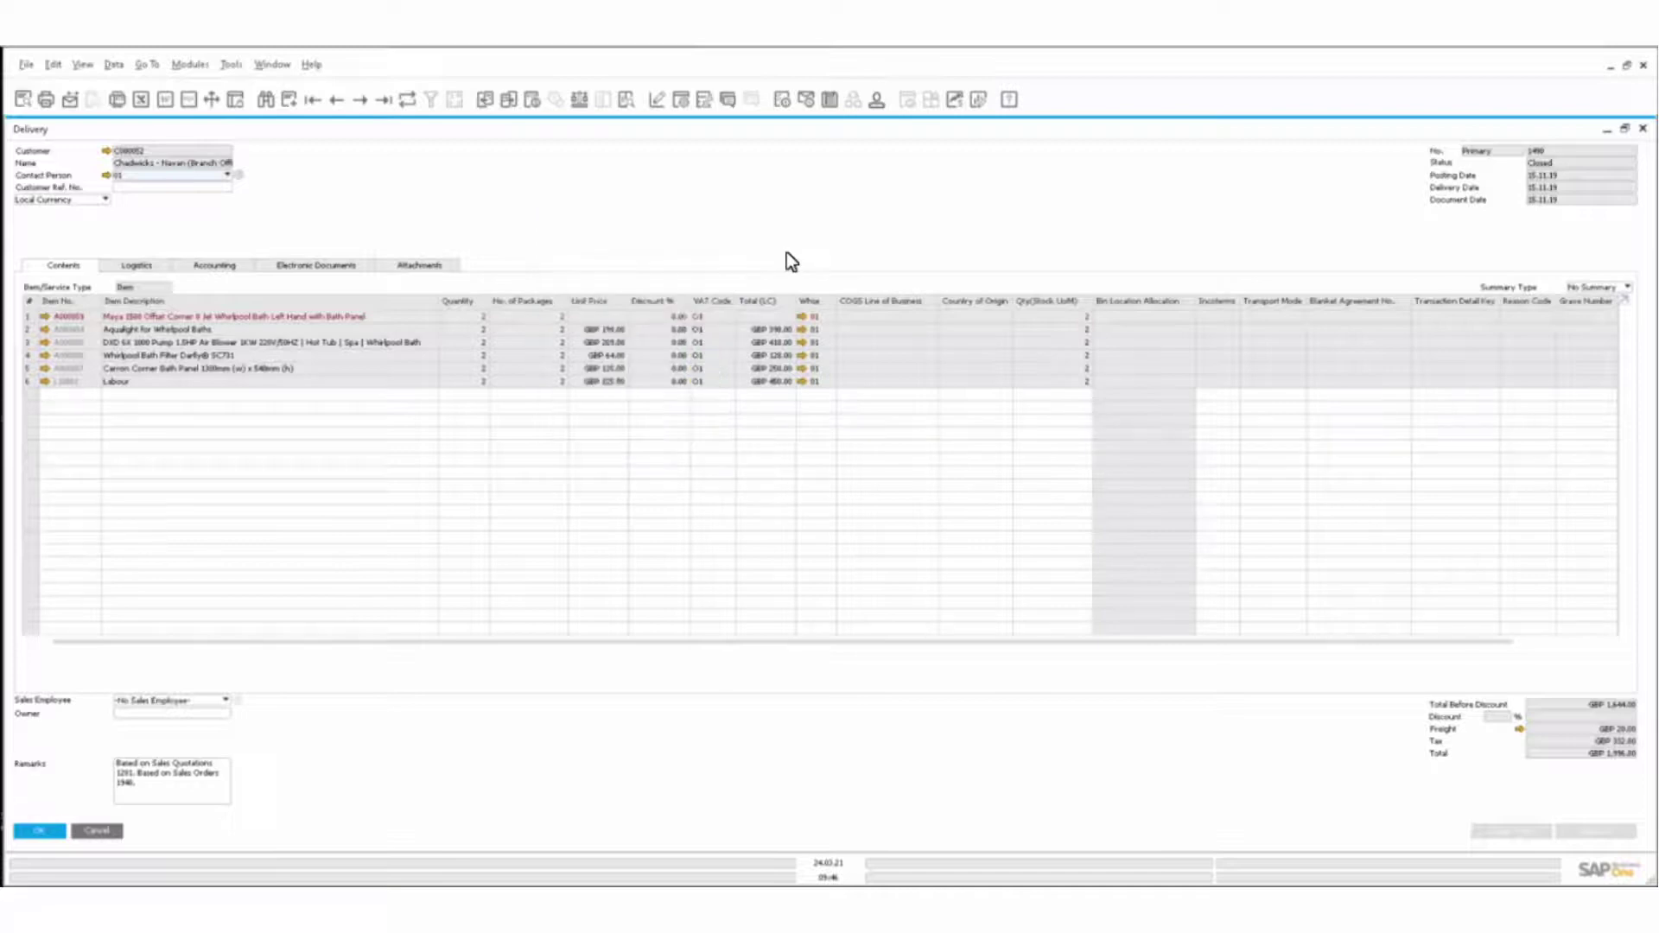
right_click(786, 252)
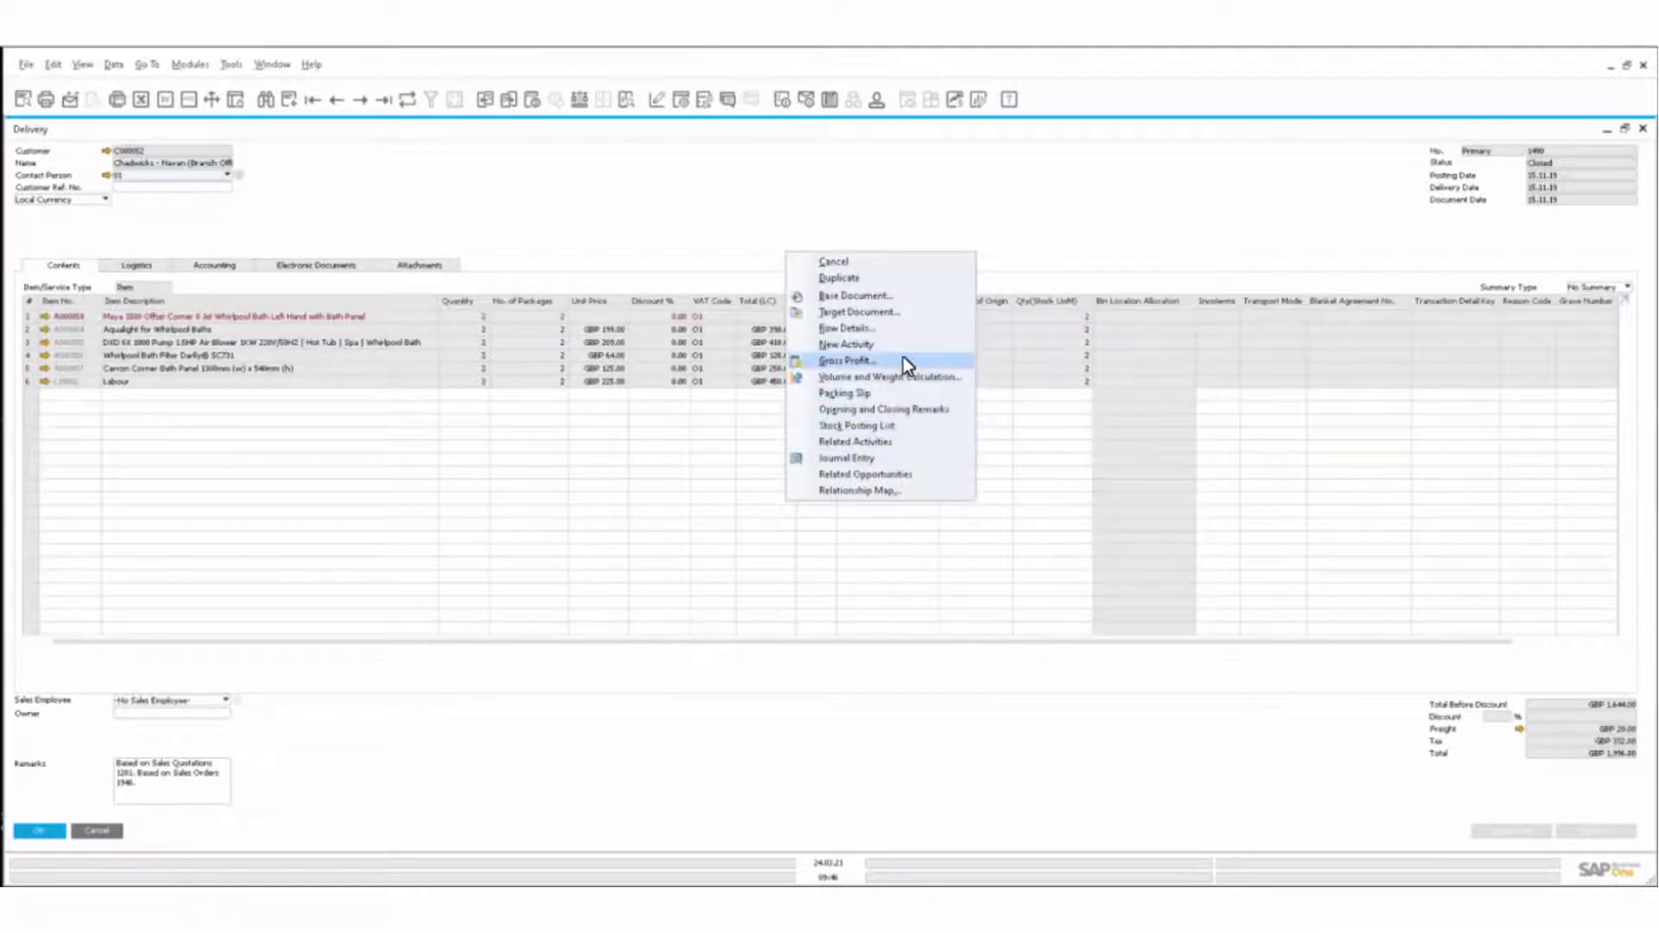
left_click(473, 152)
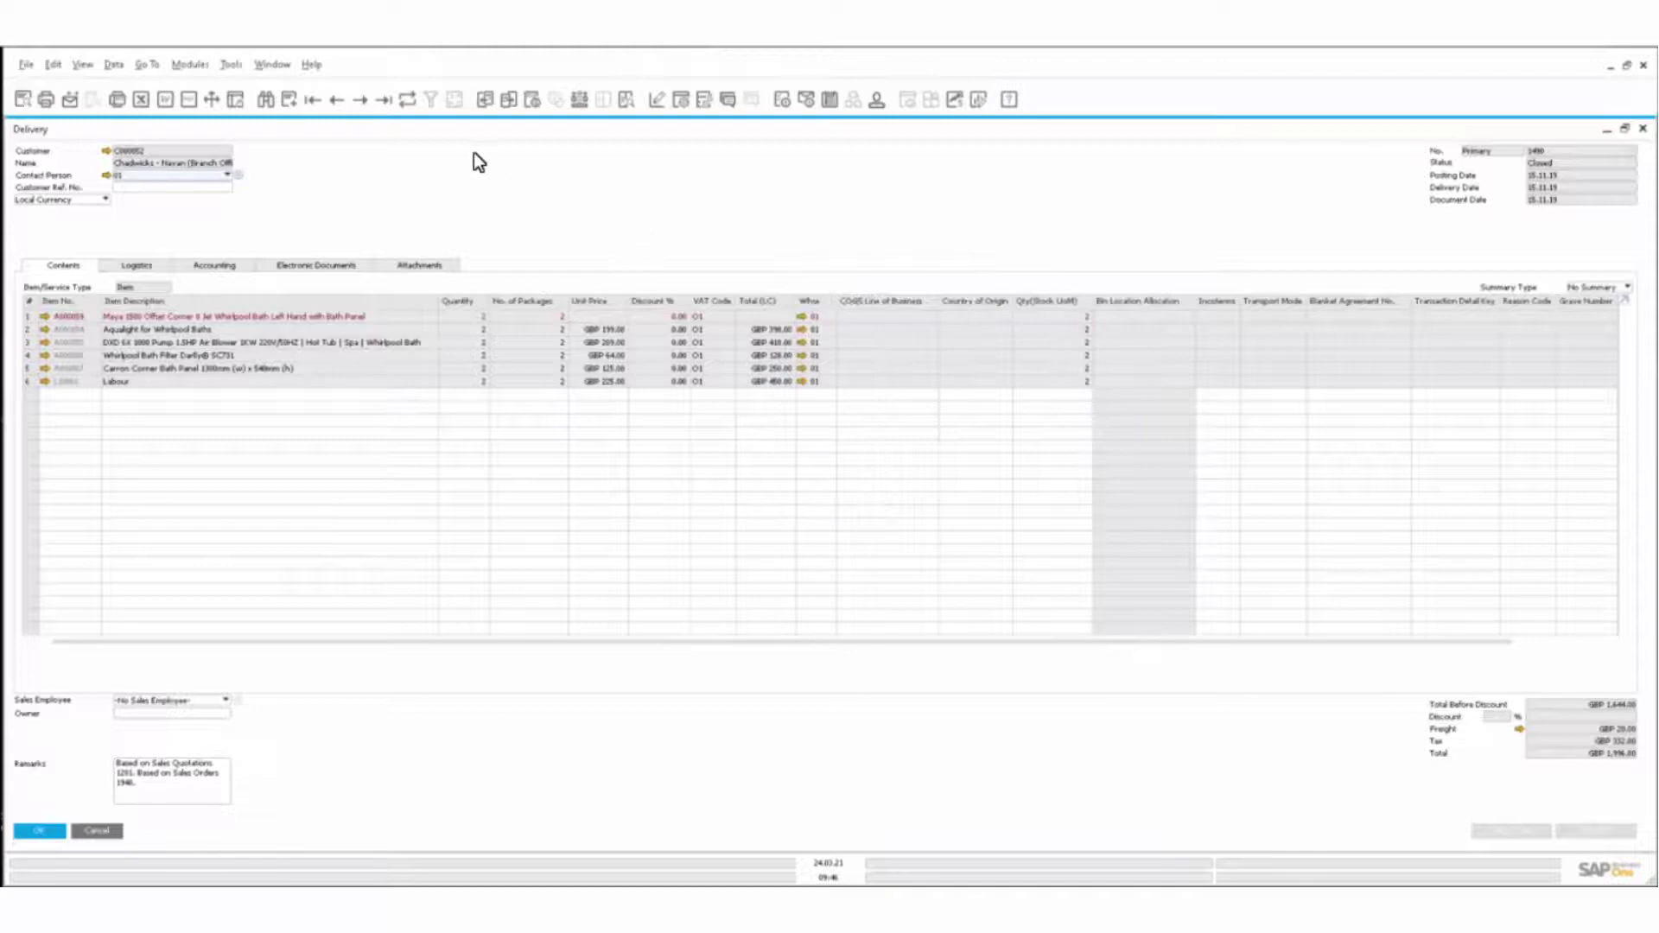
Open the AR invoice that is the delivery's target document
left_click(508, 100)
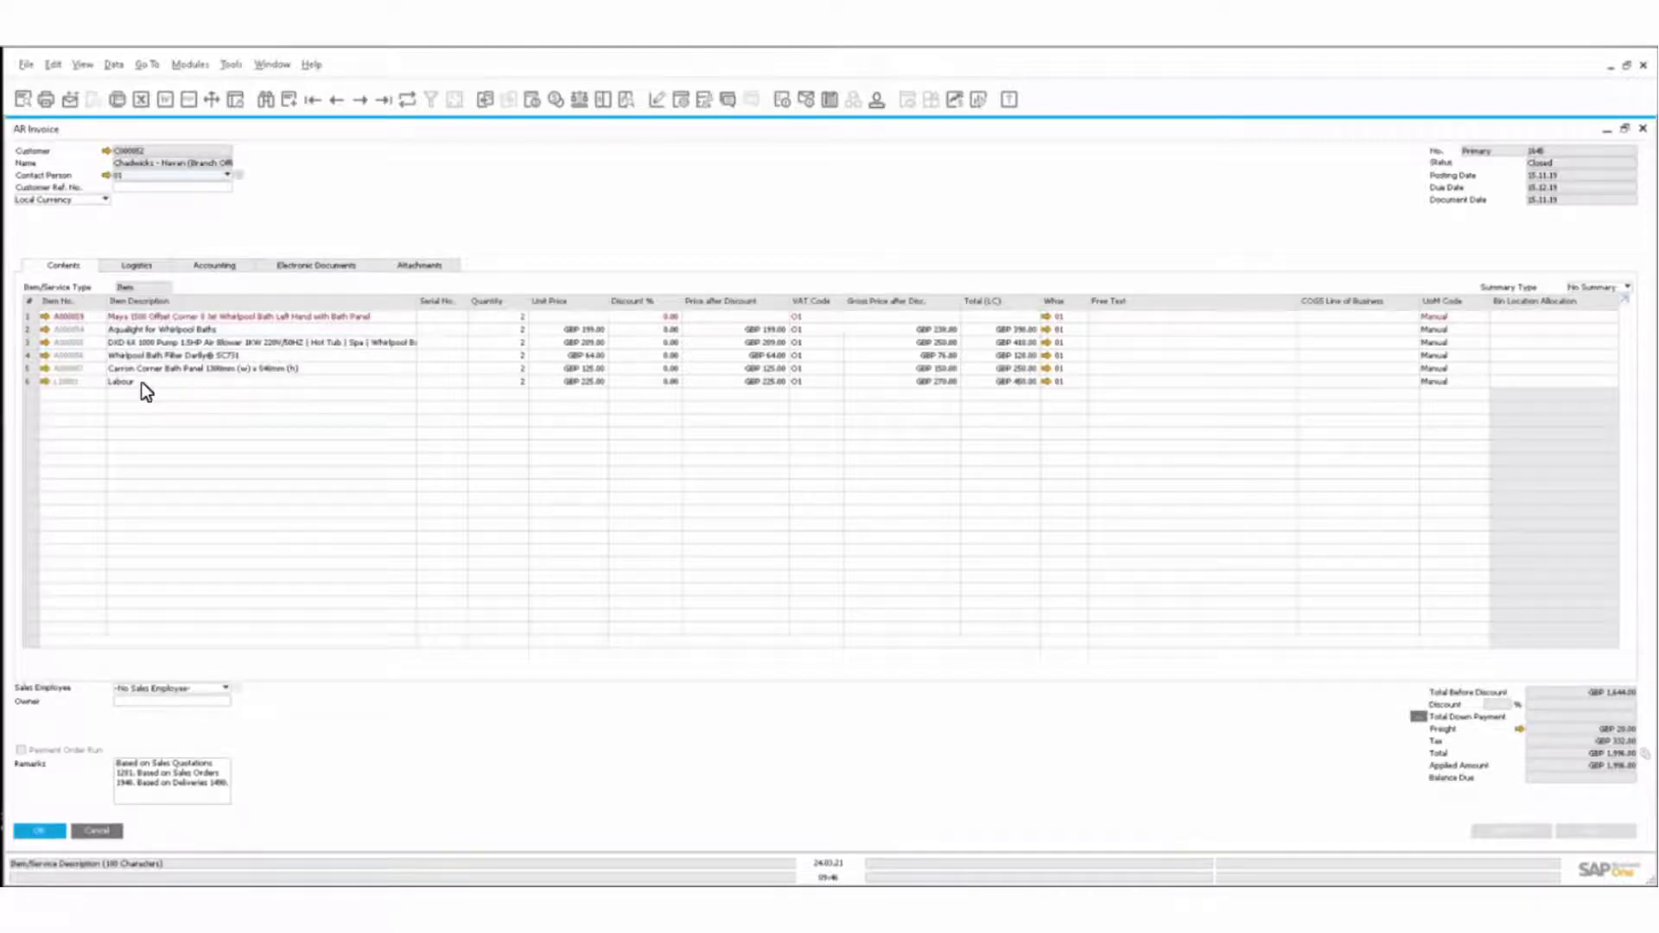
Open the AR invoice's journal entry, view the head office's business partner master data from its first line, and close that record
right_click(534, 216)
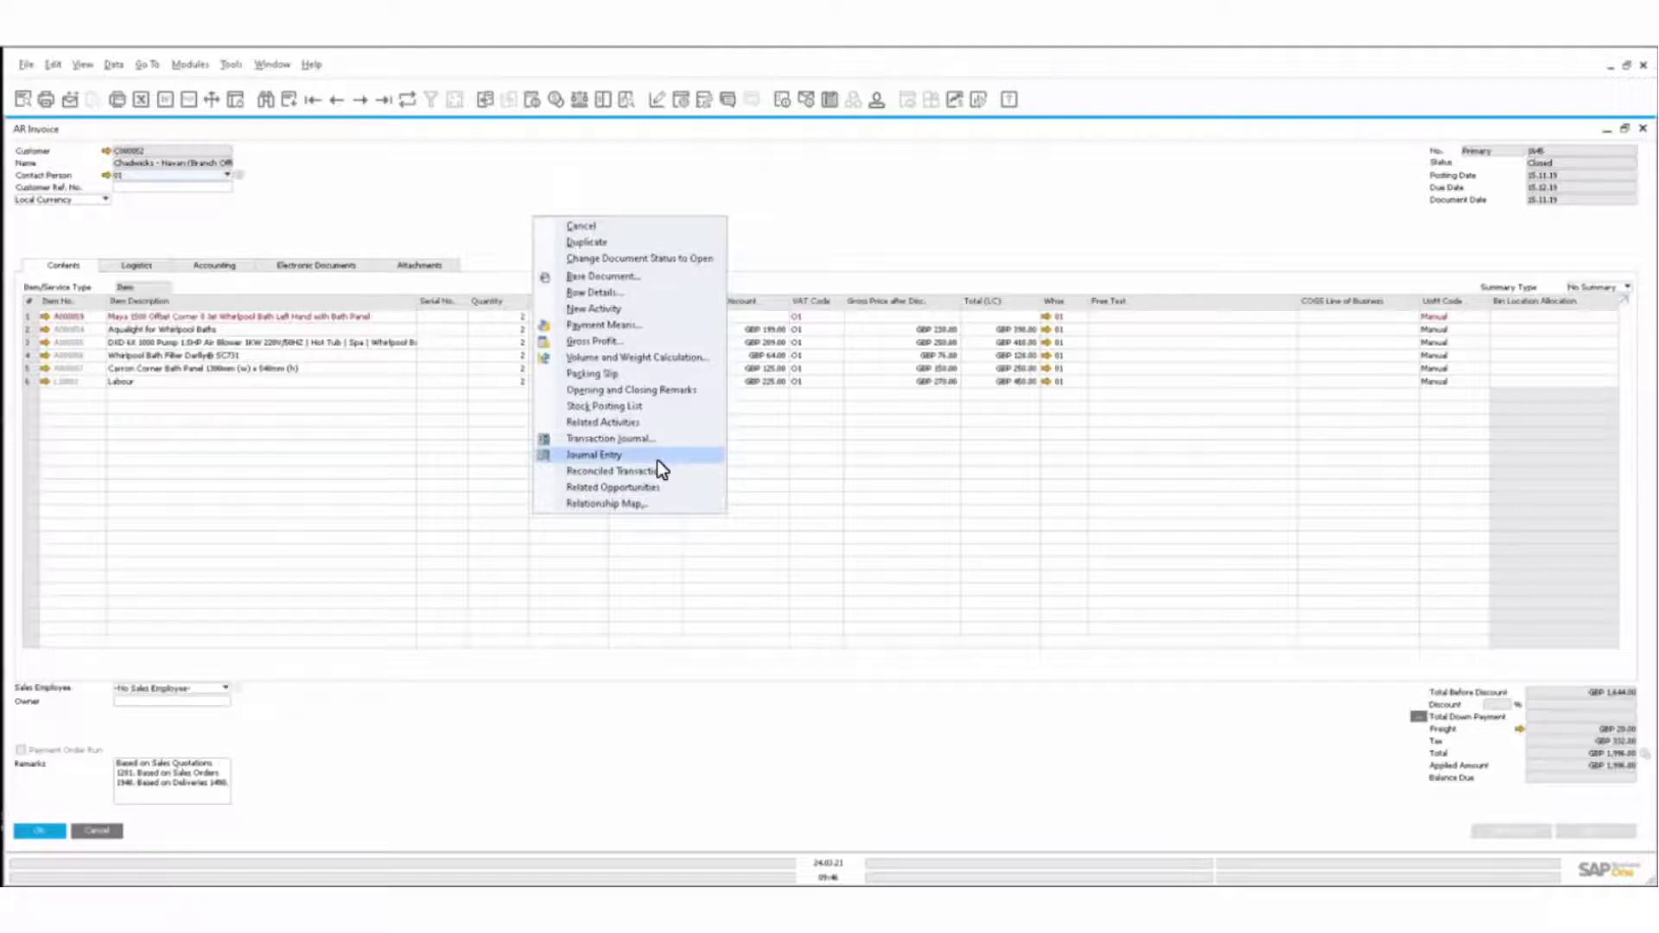
left_click(598, 458)
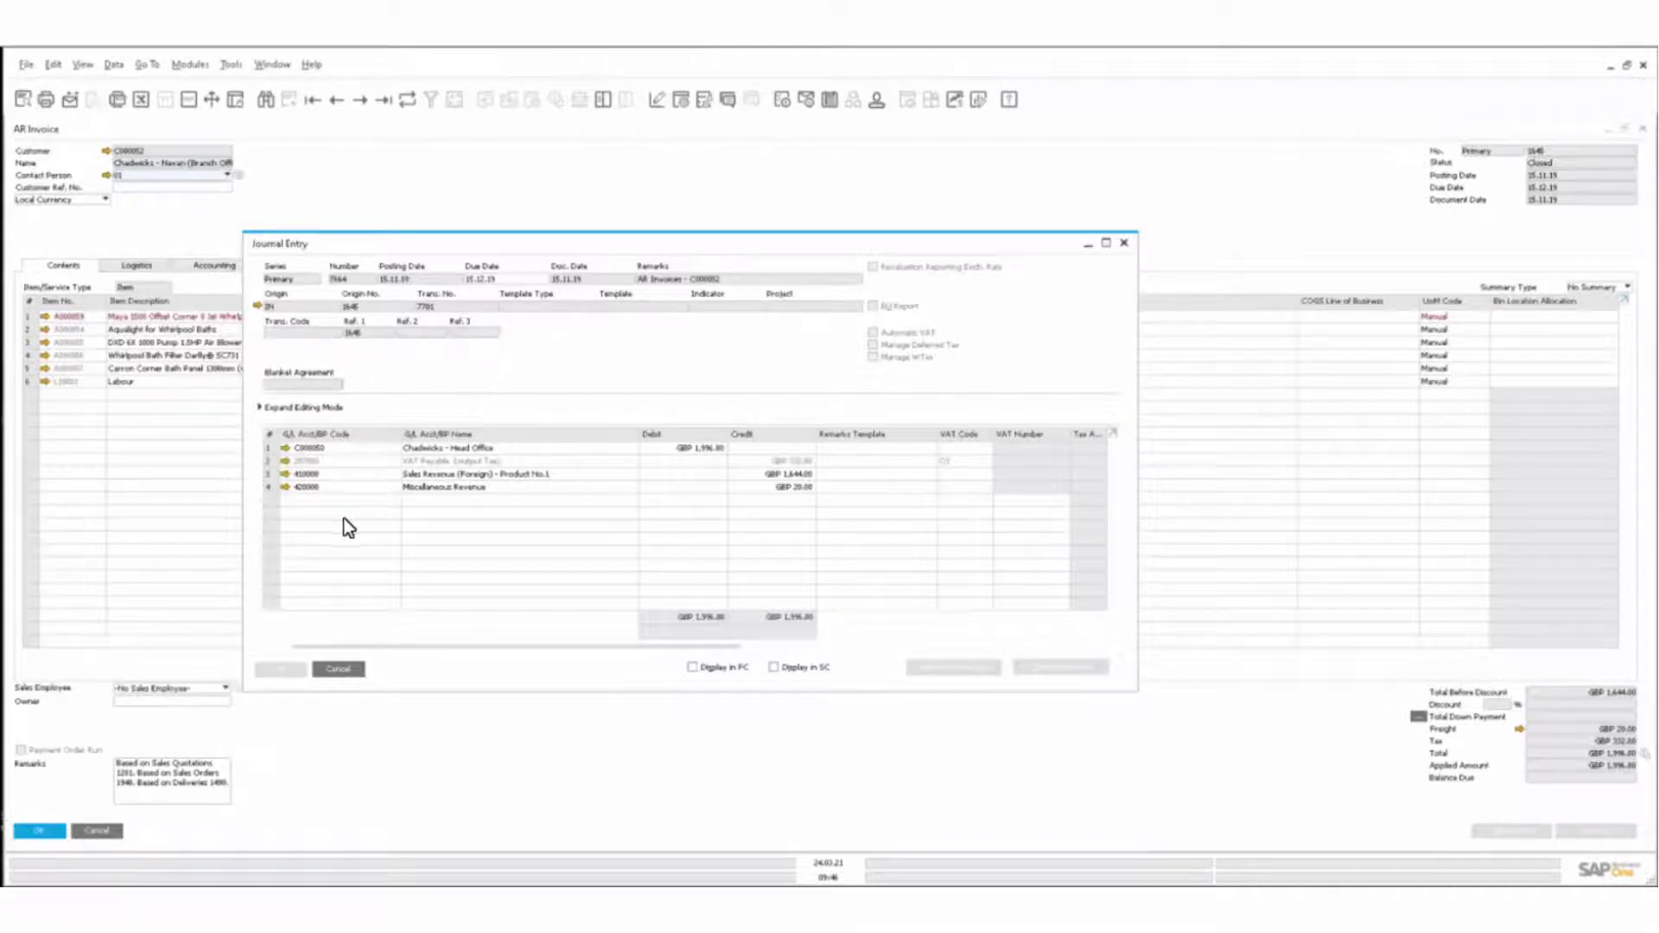
left_click(284, 448)
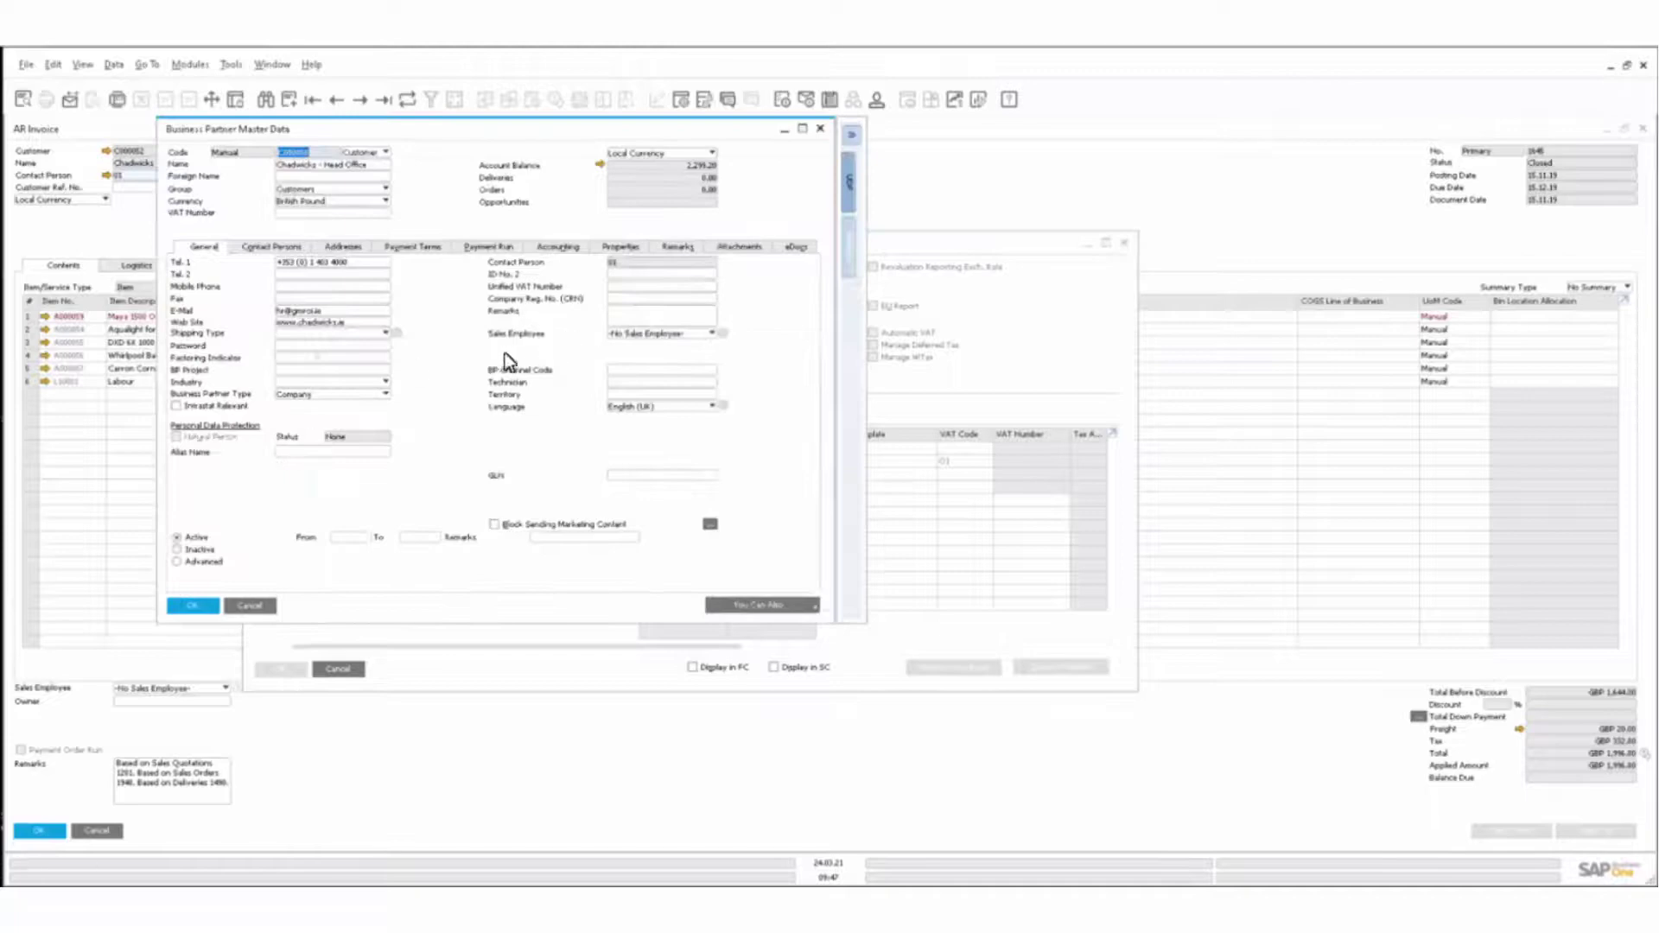
key("Escape")
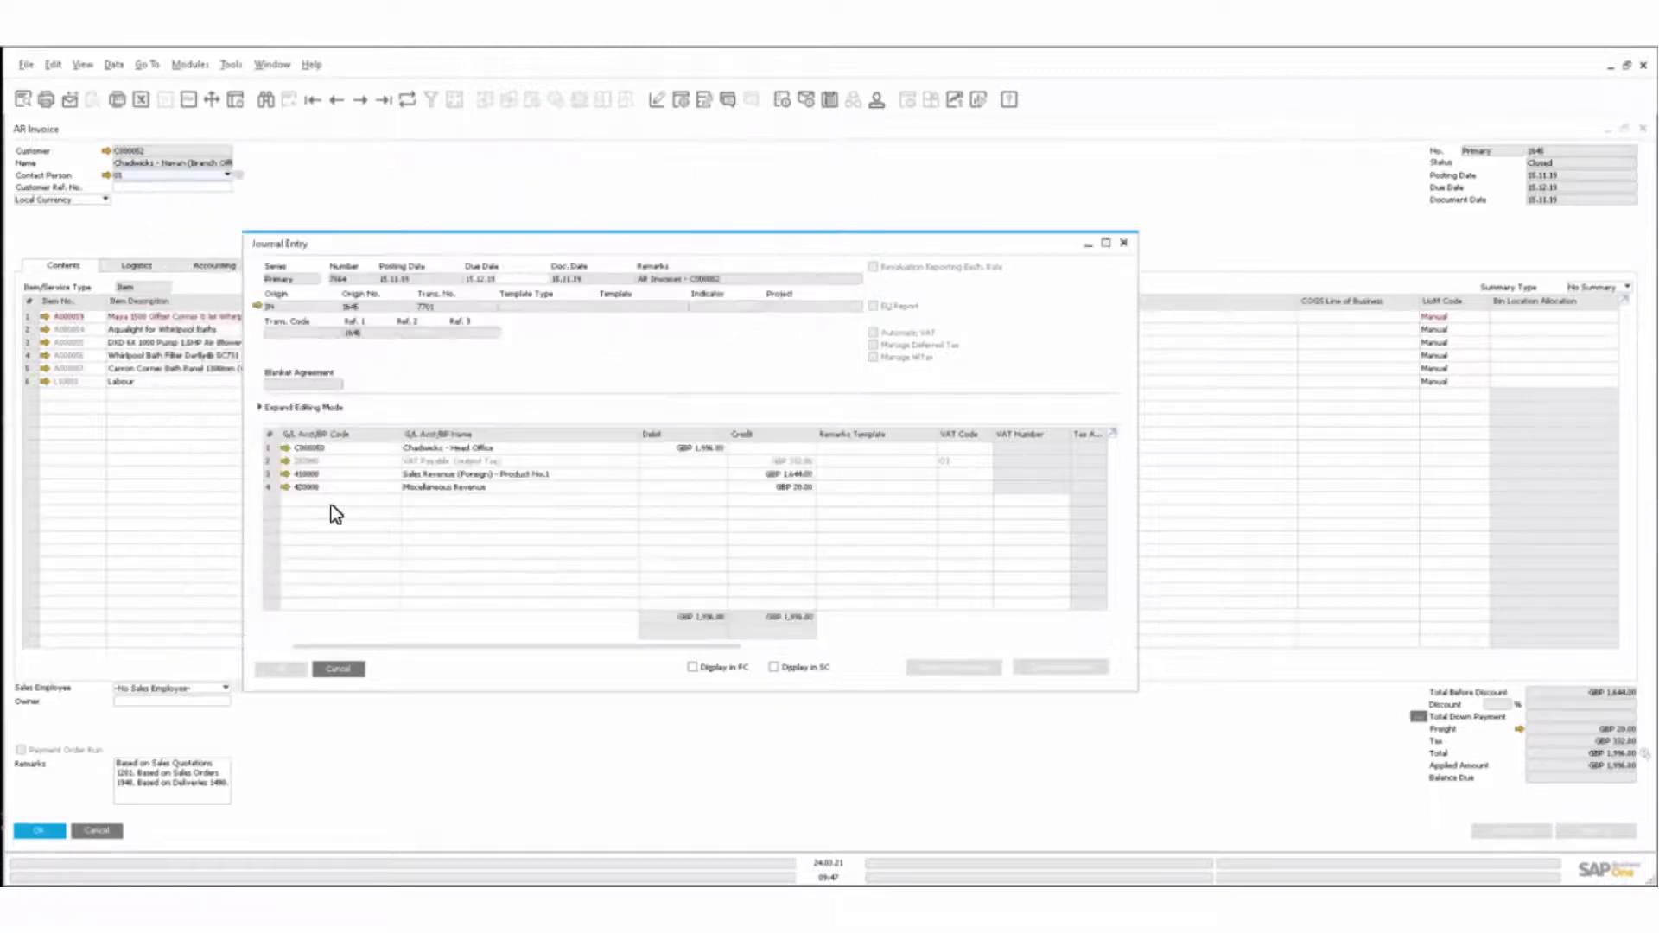
Browse the chart of accounts from the journal entry's foreign sales revenue line through Assets, Liabilities, Capital and Reserves and Turnover, and return to the invoice
left_click(284, 474)
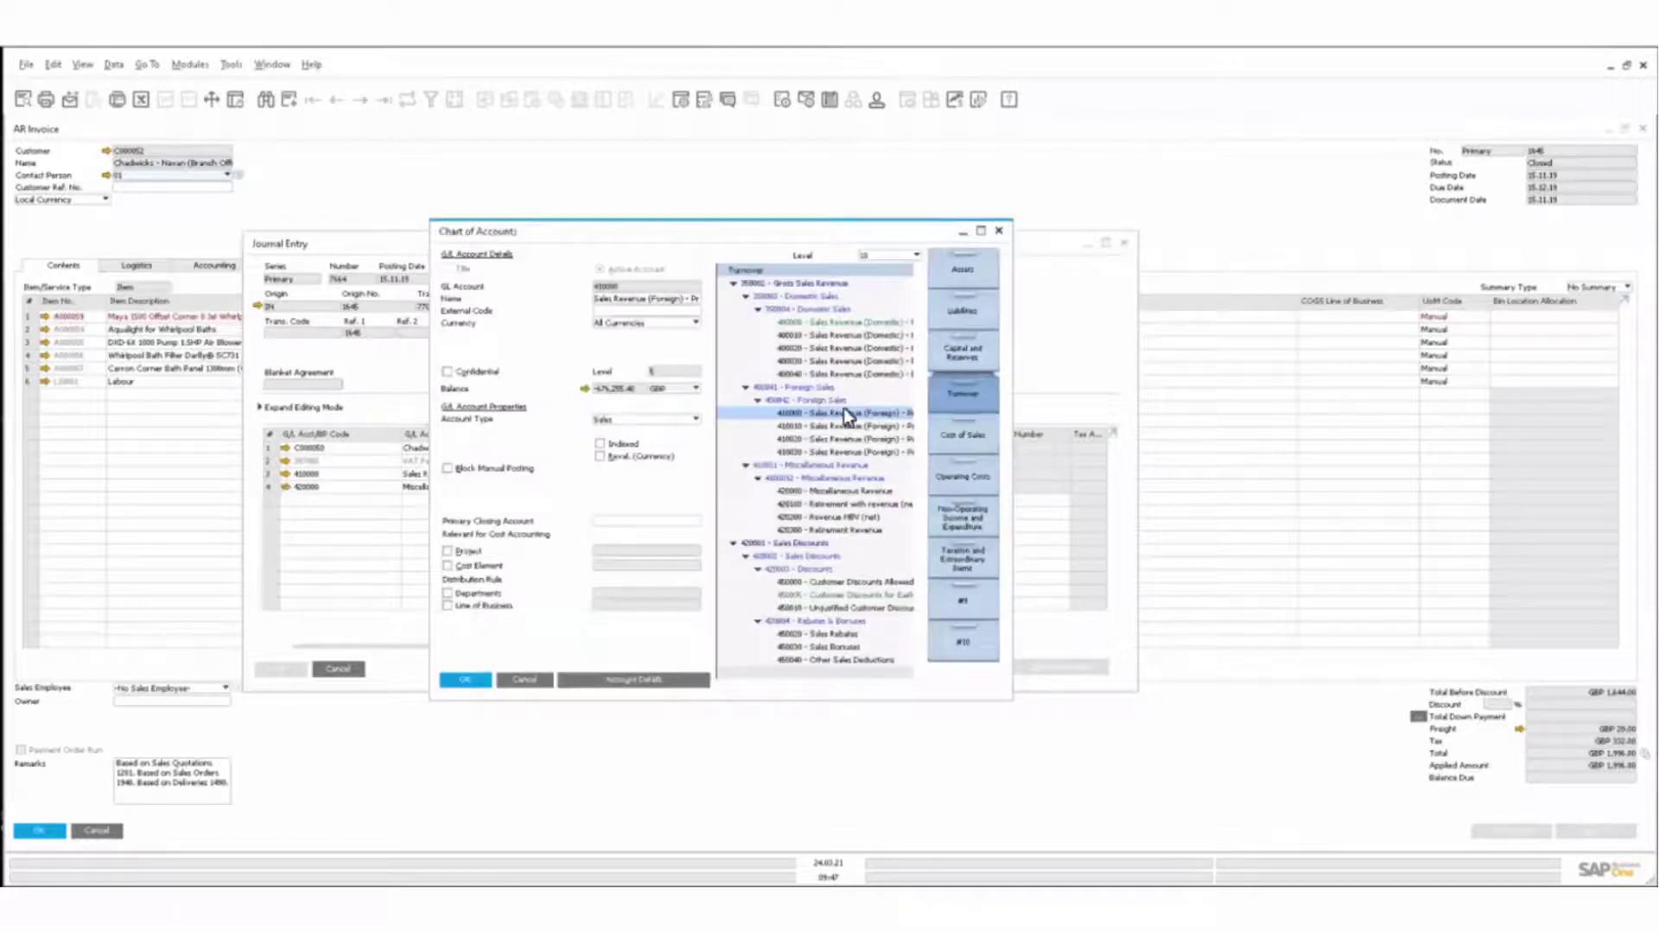
left_click(980, 232)
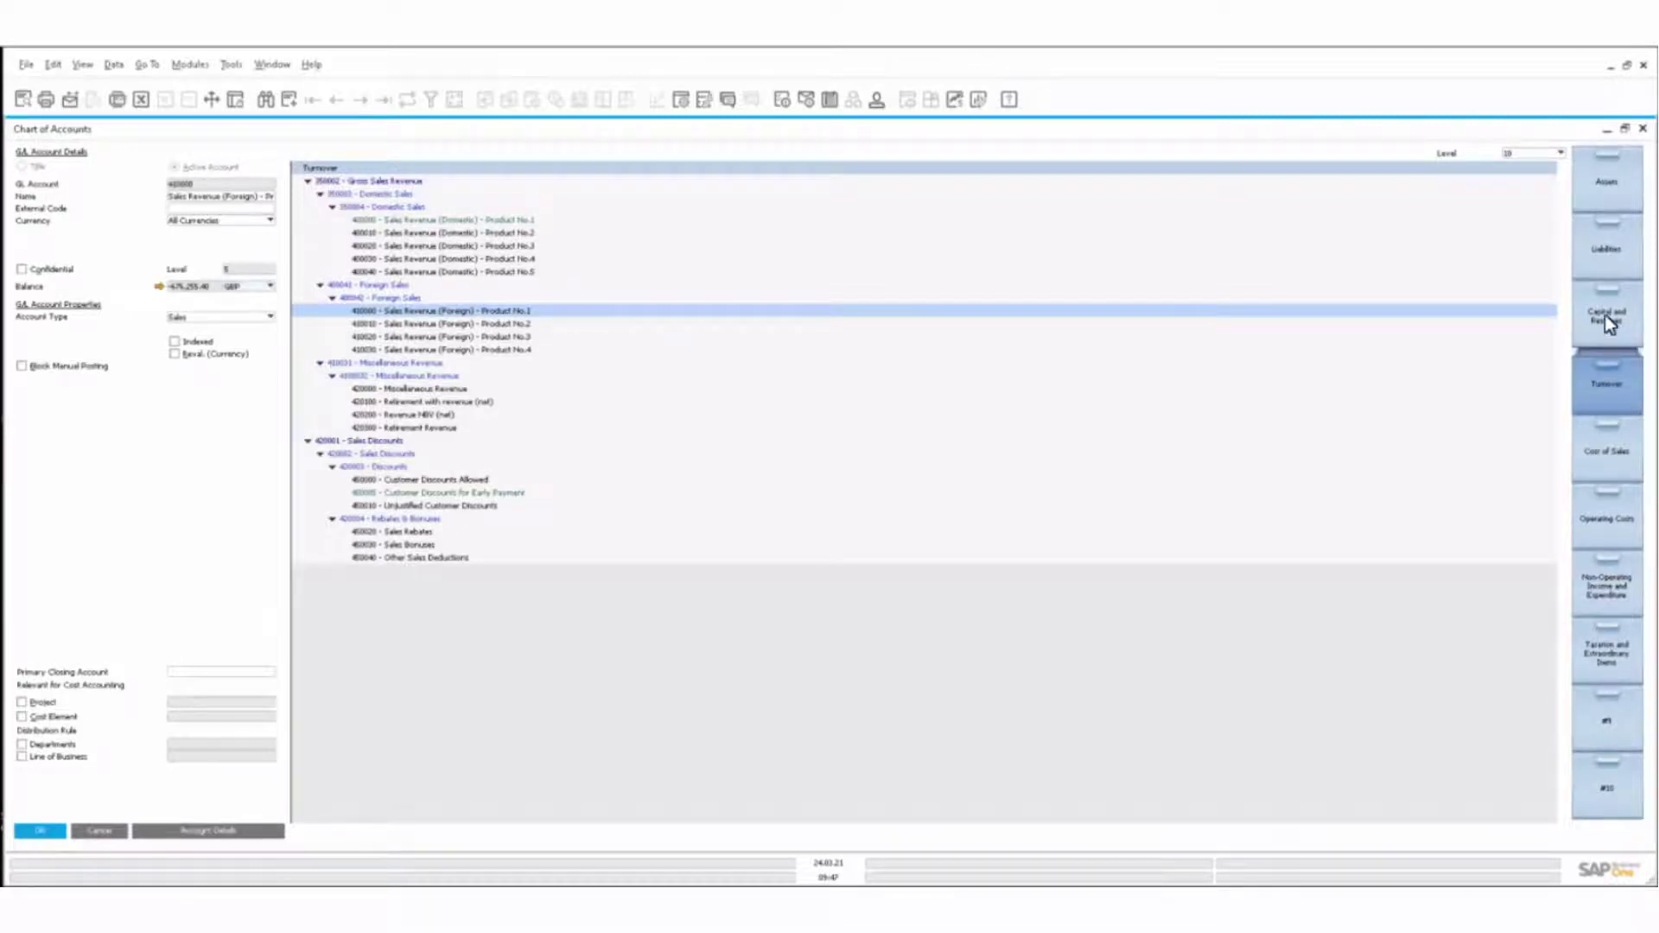
left_click(1595, 170)
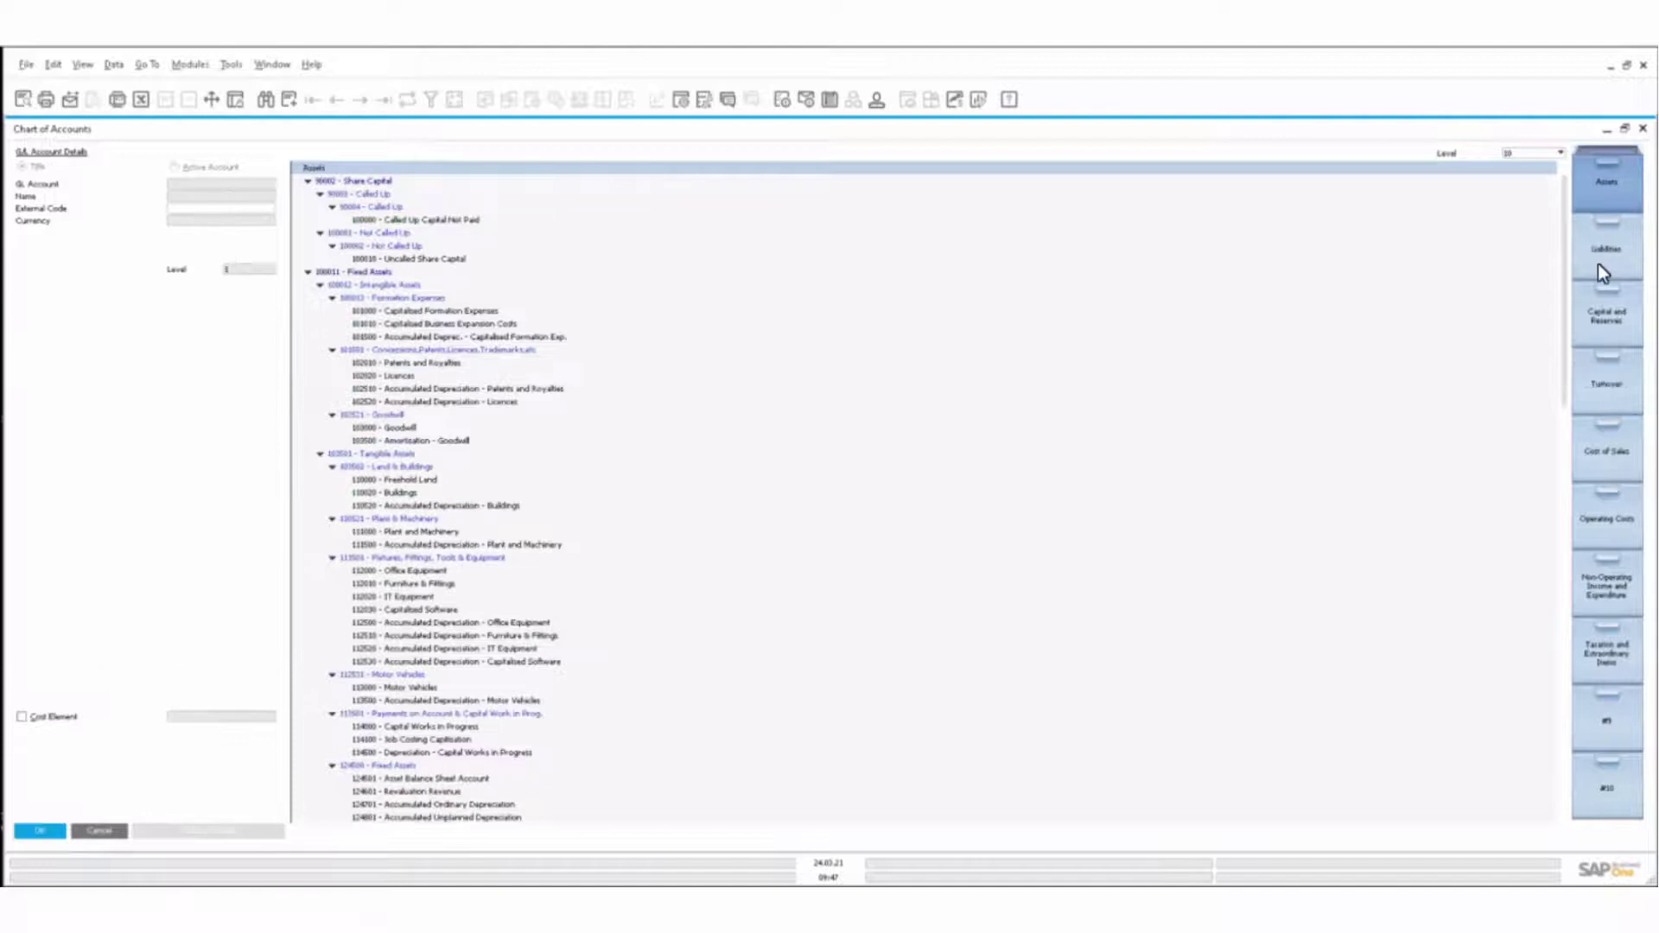
left_click(1598, 262)
left_click(1598, 313)
left_click(1604, 380)
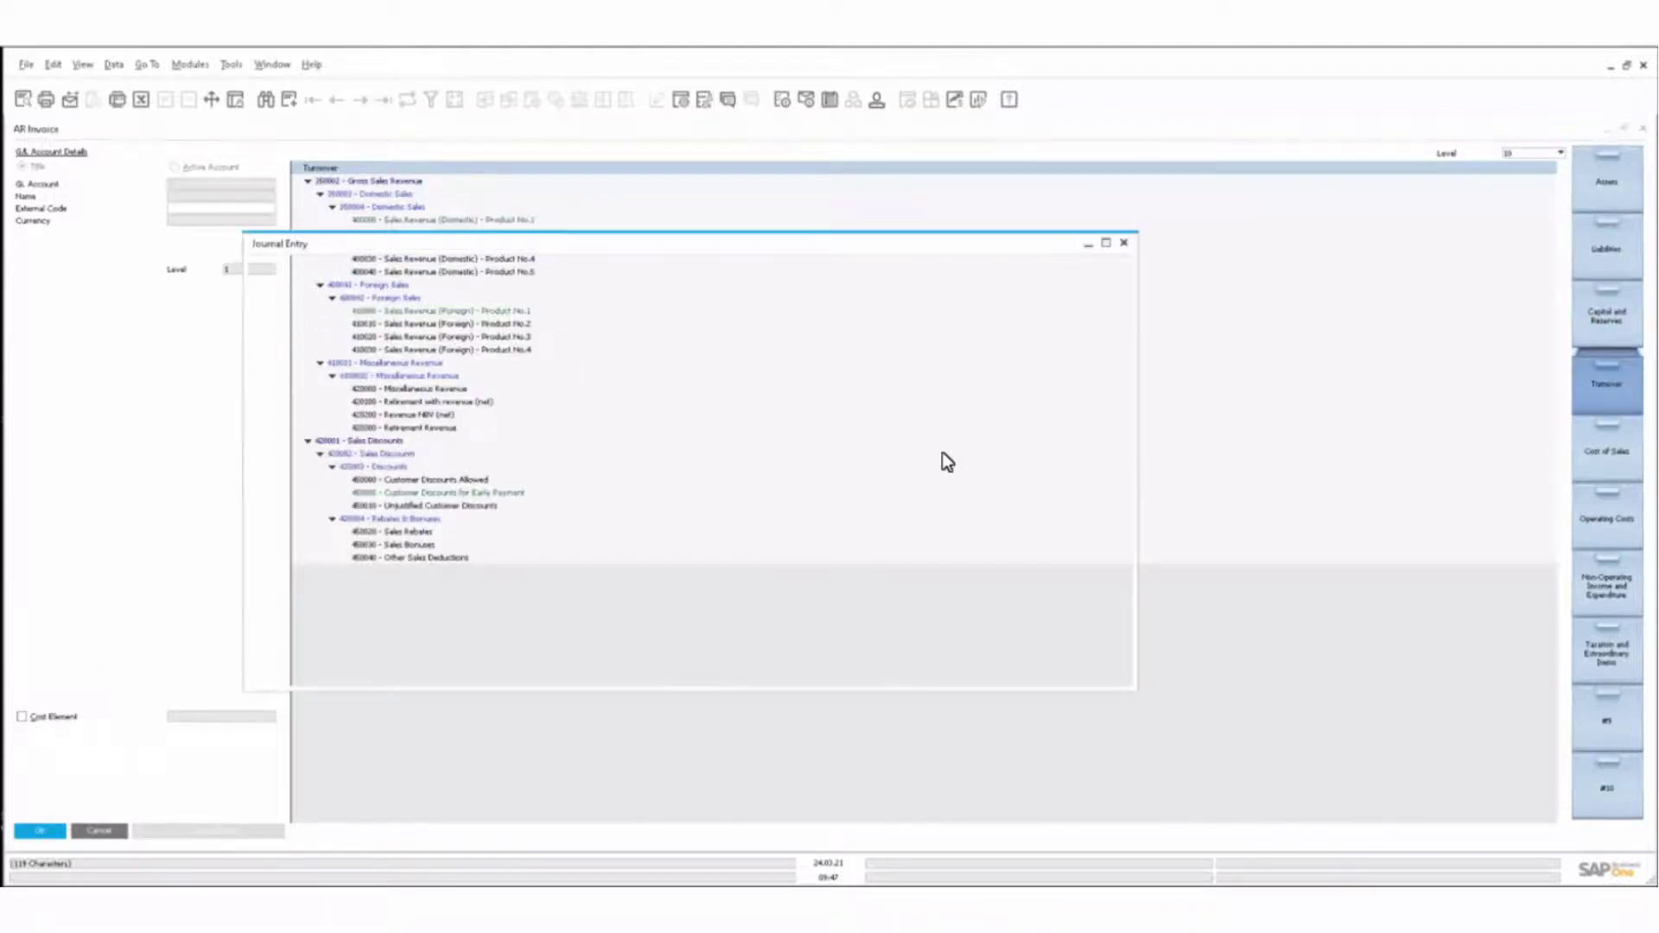
left_click(1122, 242)
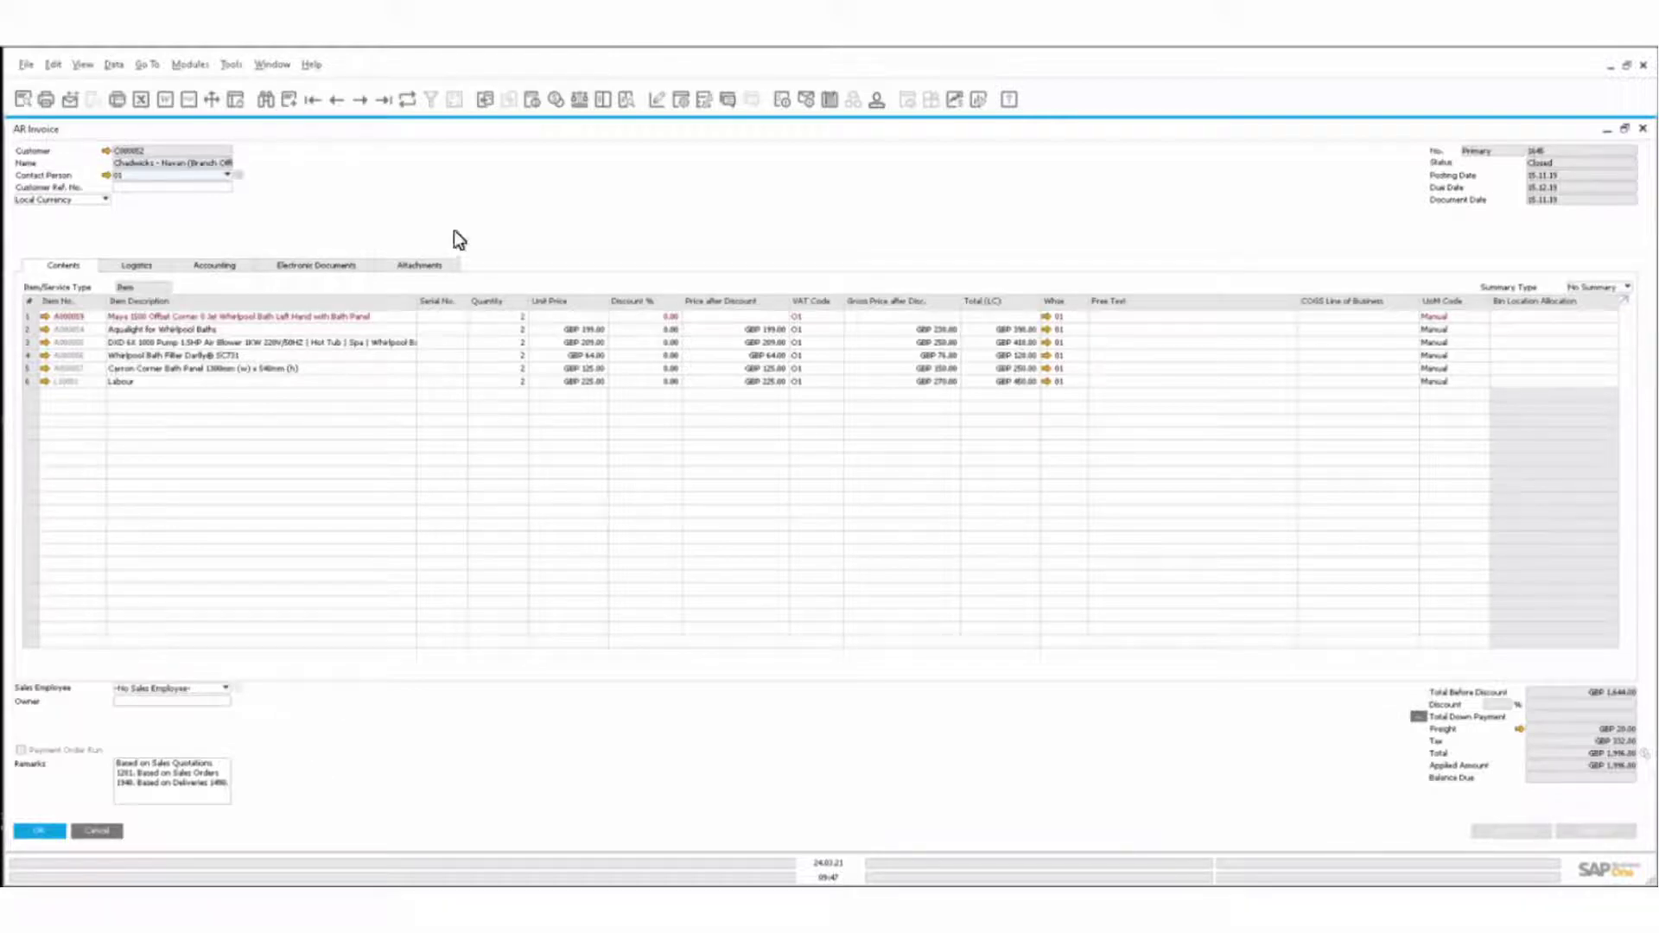
Check the AR invoice's base delivery and the incoming payment in its payments list, closing each window
left_click(486, 102)
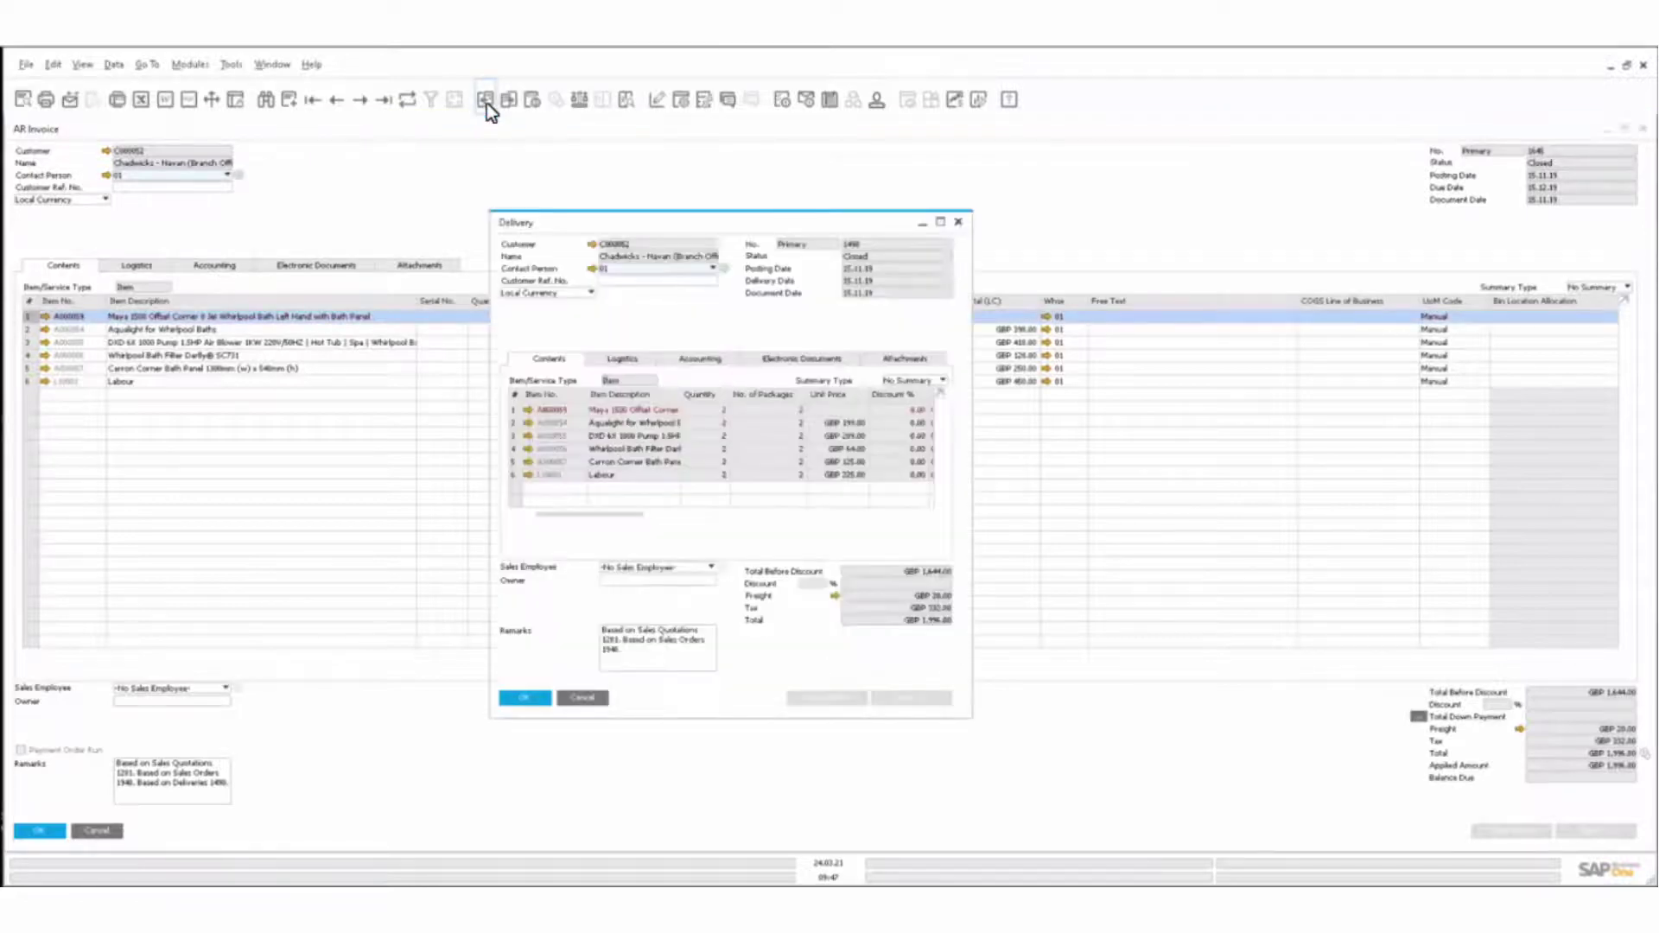
left_click(959, 222)
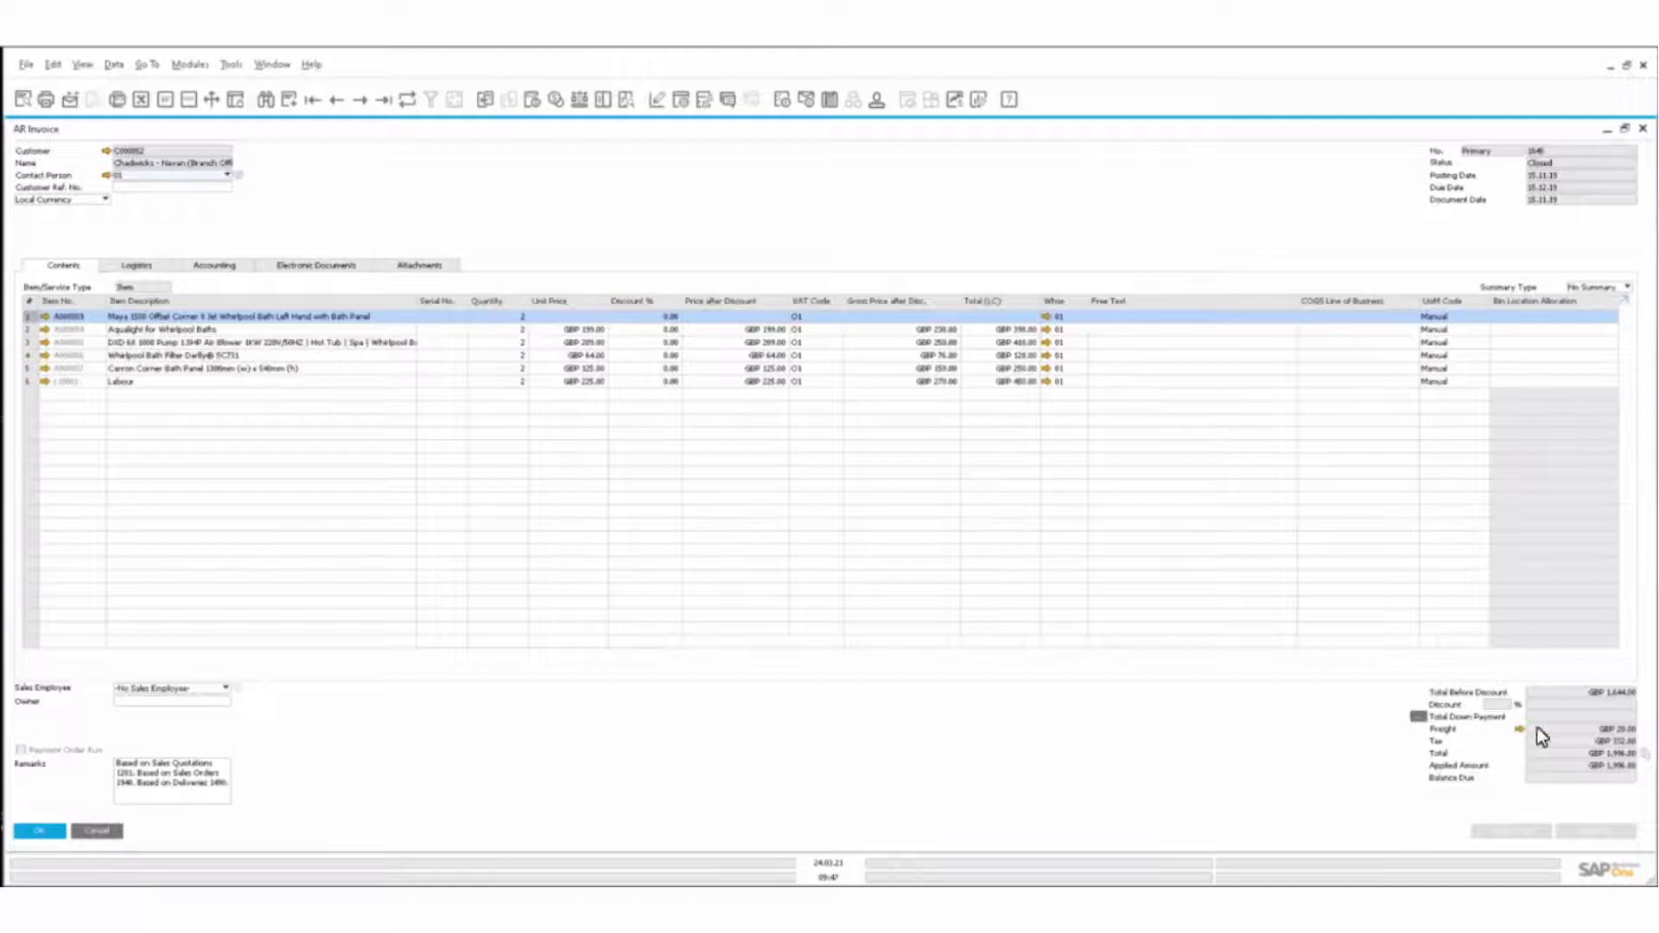
left_click(1644, 754)
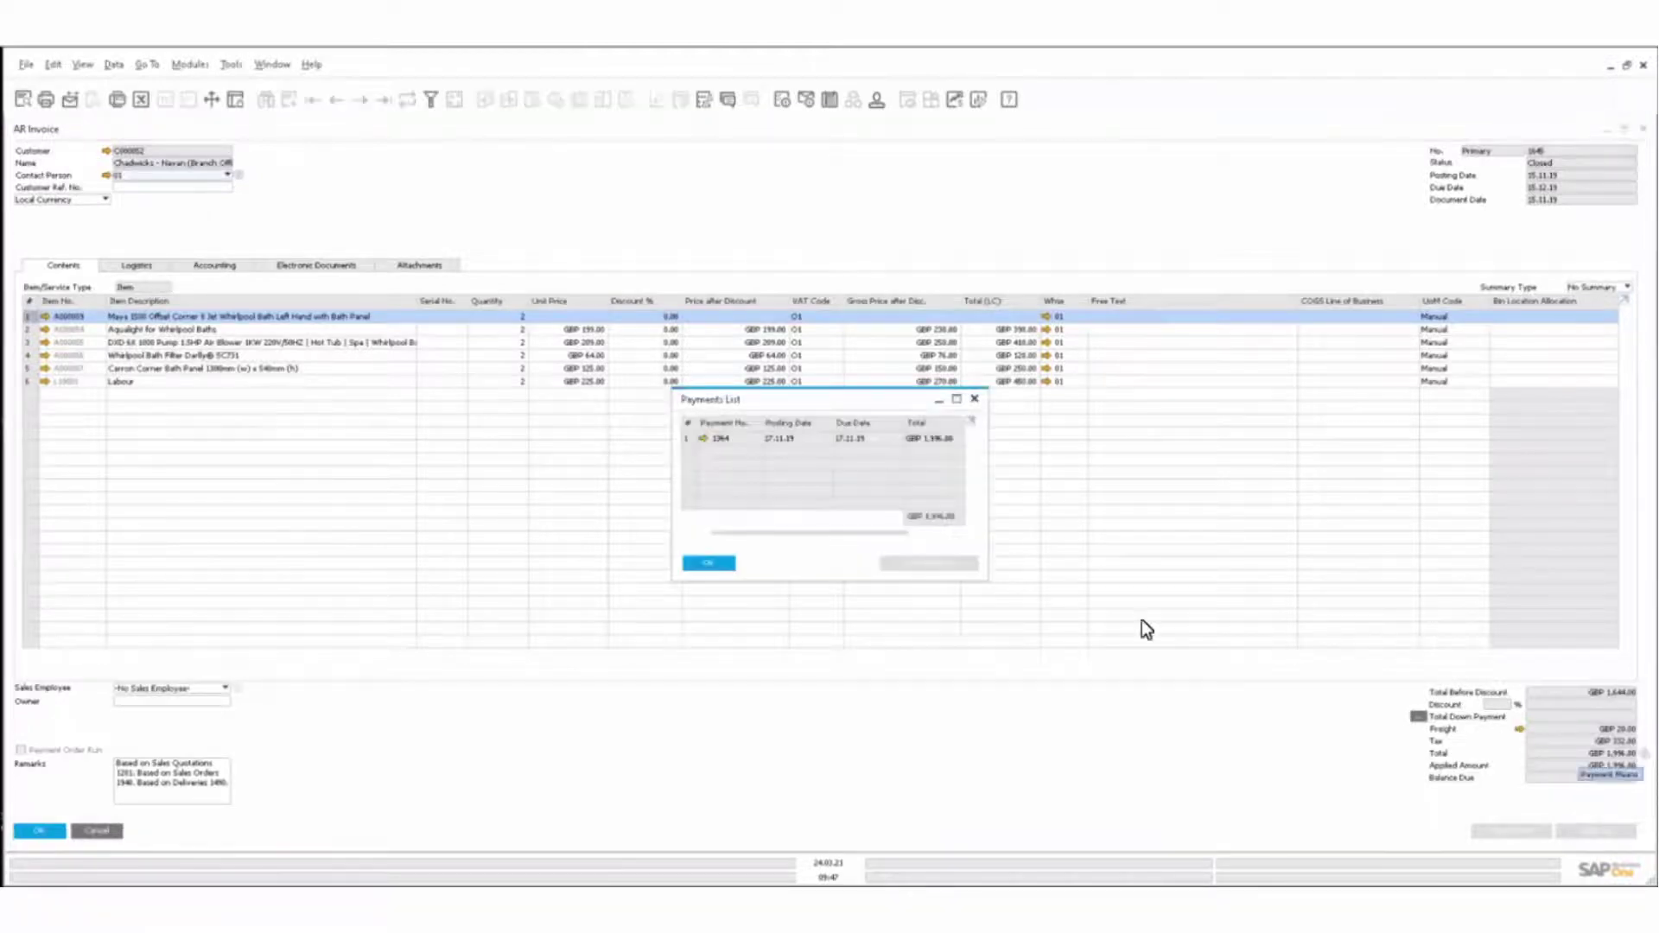
left_click(702, 438)
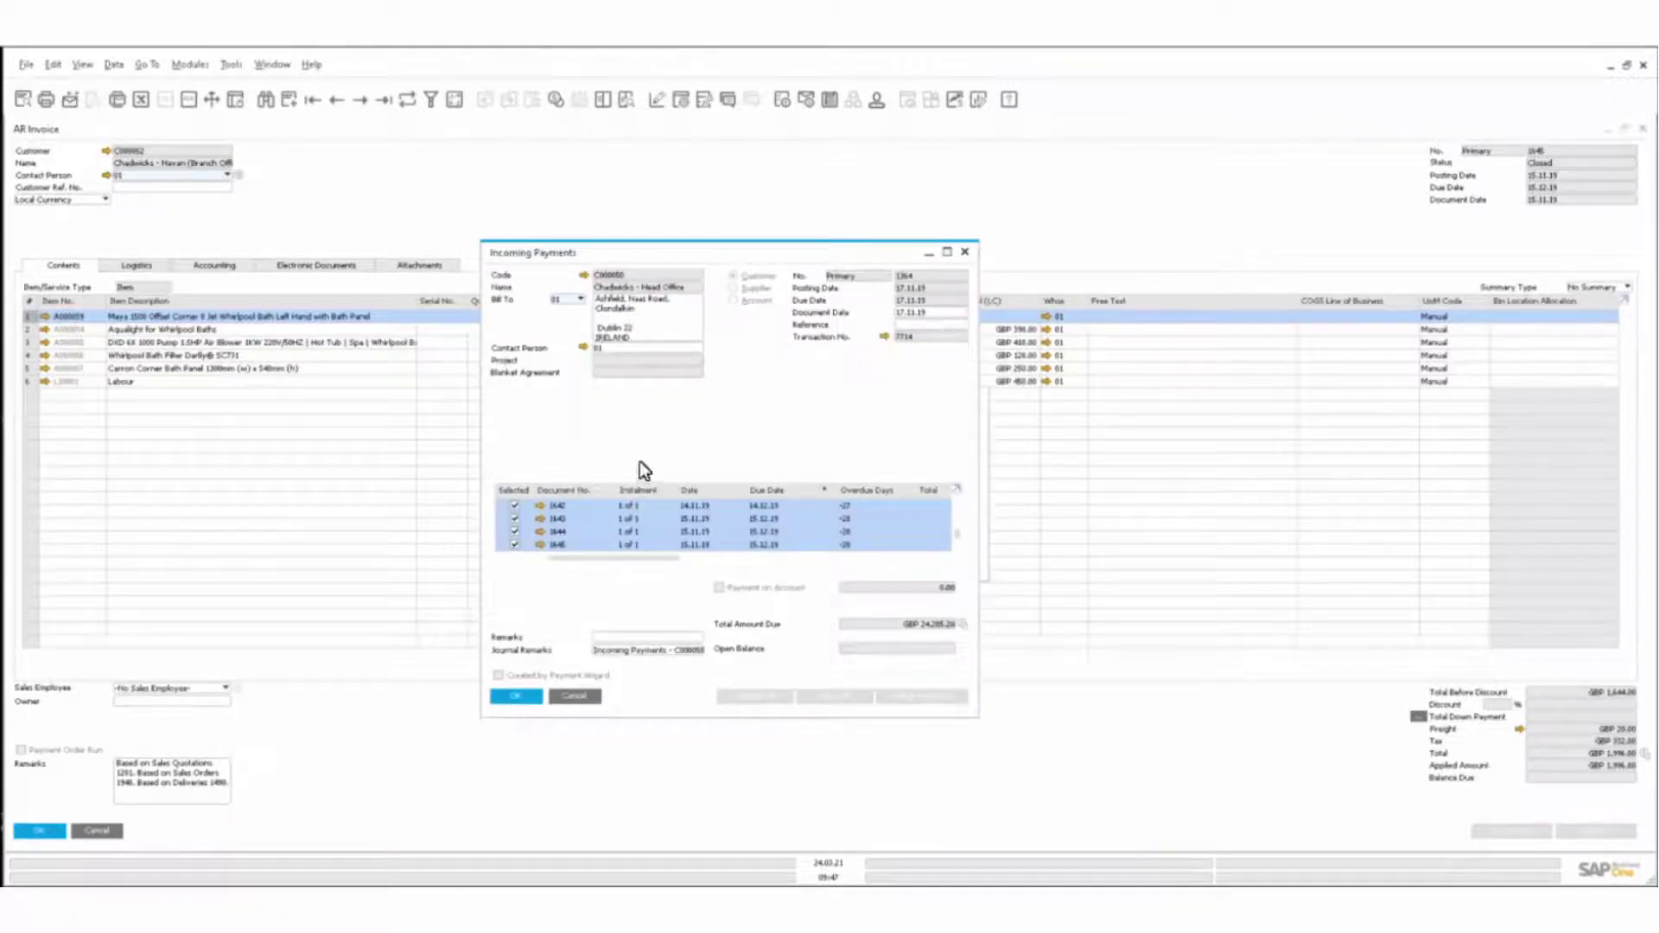
scroll(577, 530, "up", 1)
scroll(576, 544, "down", 1)
left_click(575, 696)
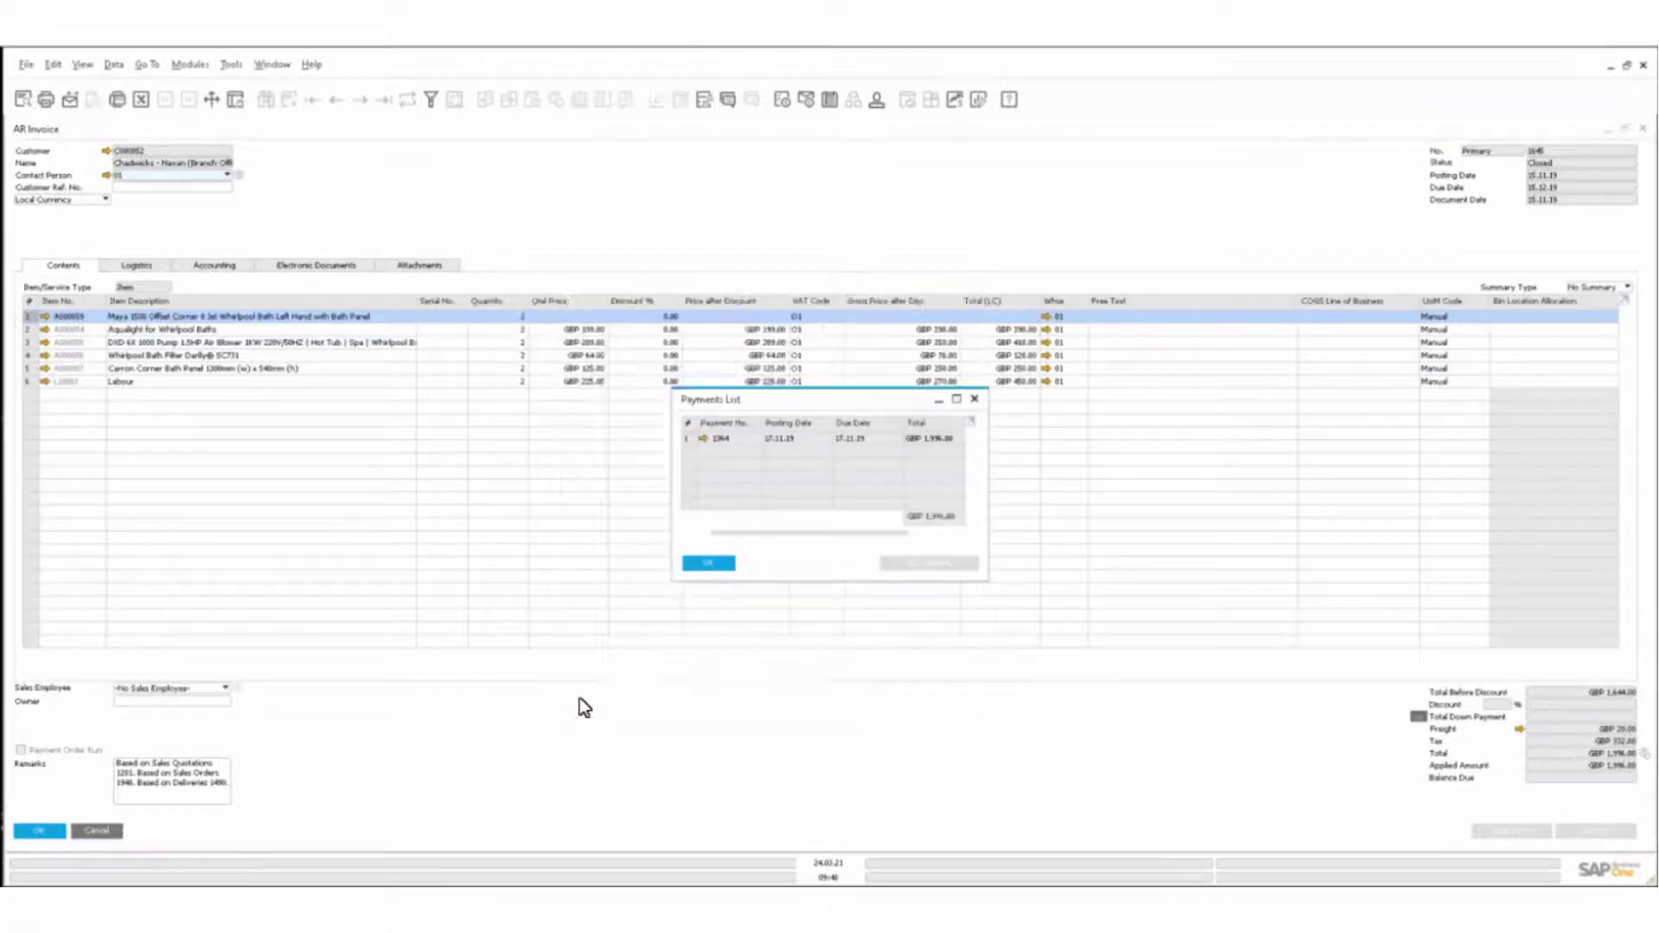
left_click(711, 562)
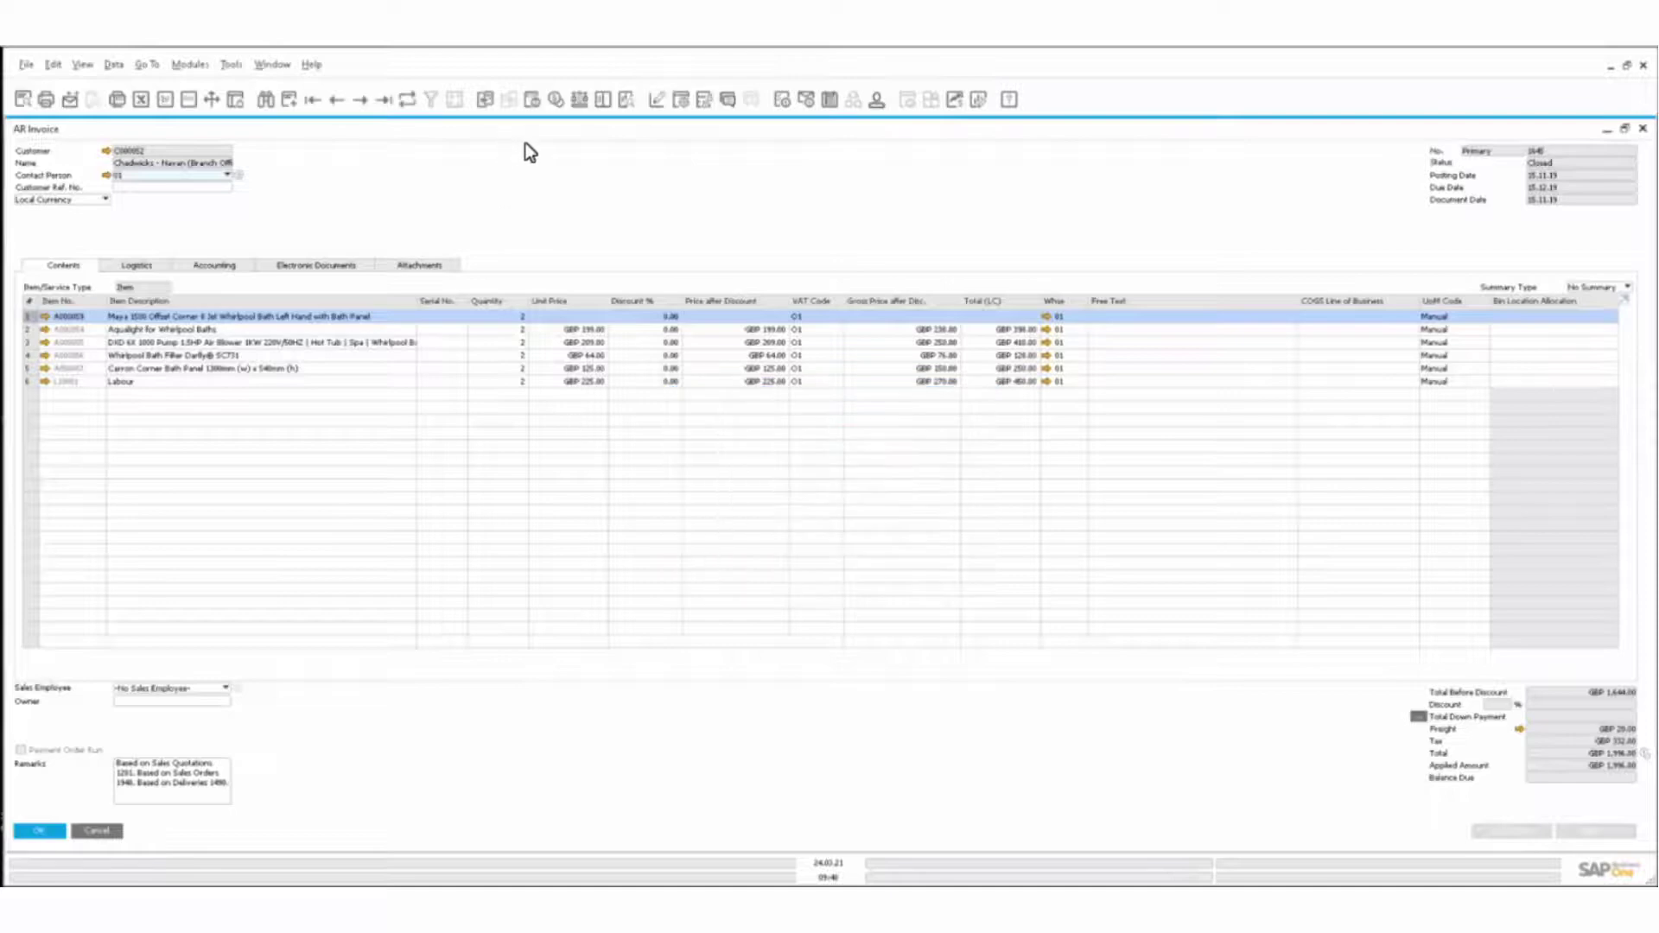
Open the AR invoice's relationship map and rearrange its document boxes, lowering the sales quotation and delivery and raising the incoming payment
right_click(522, 194)
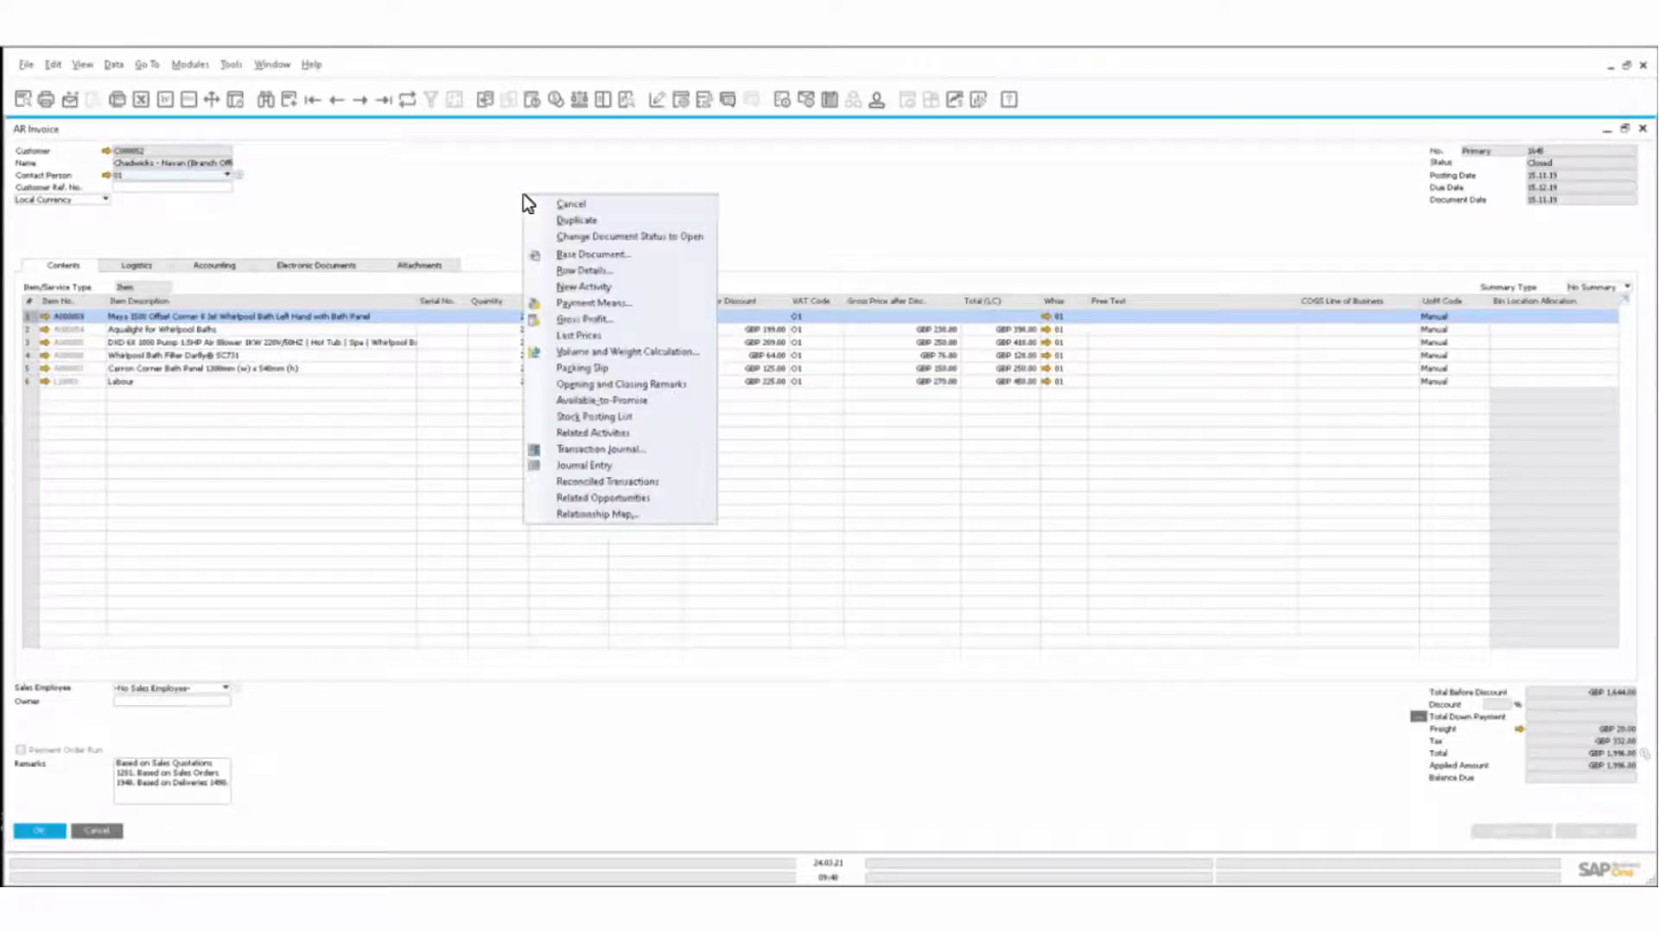
left_click(605, 515)
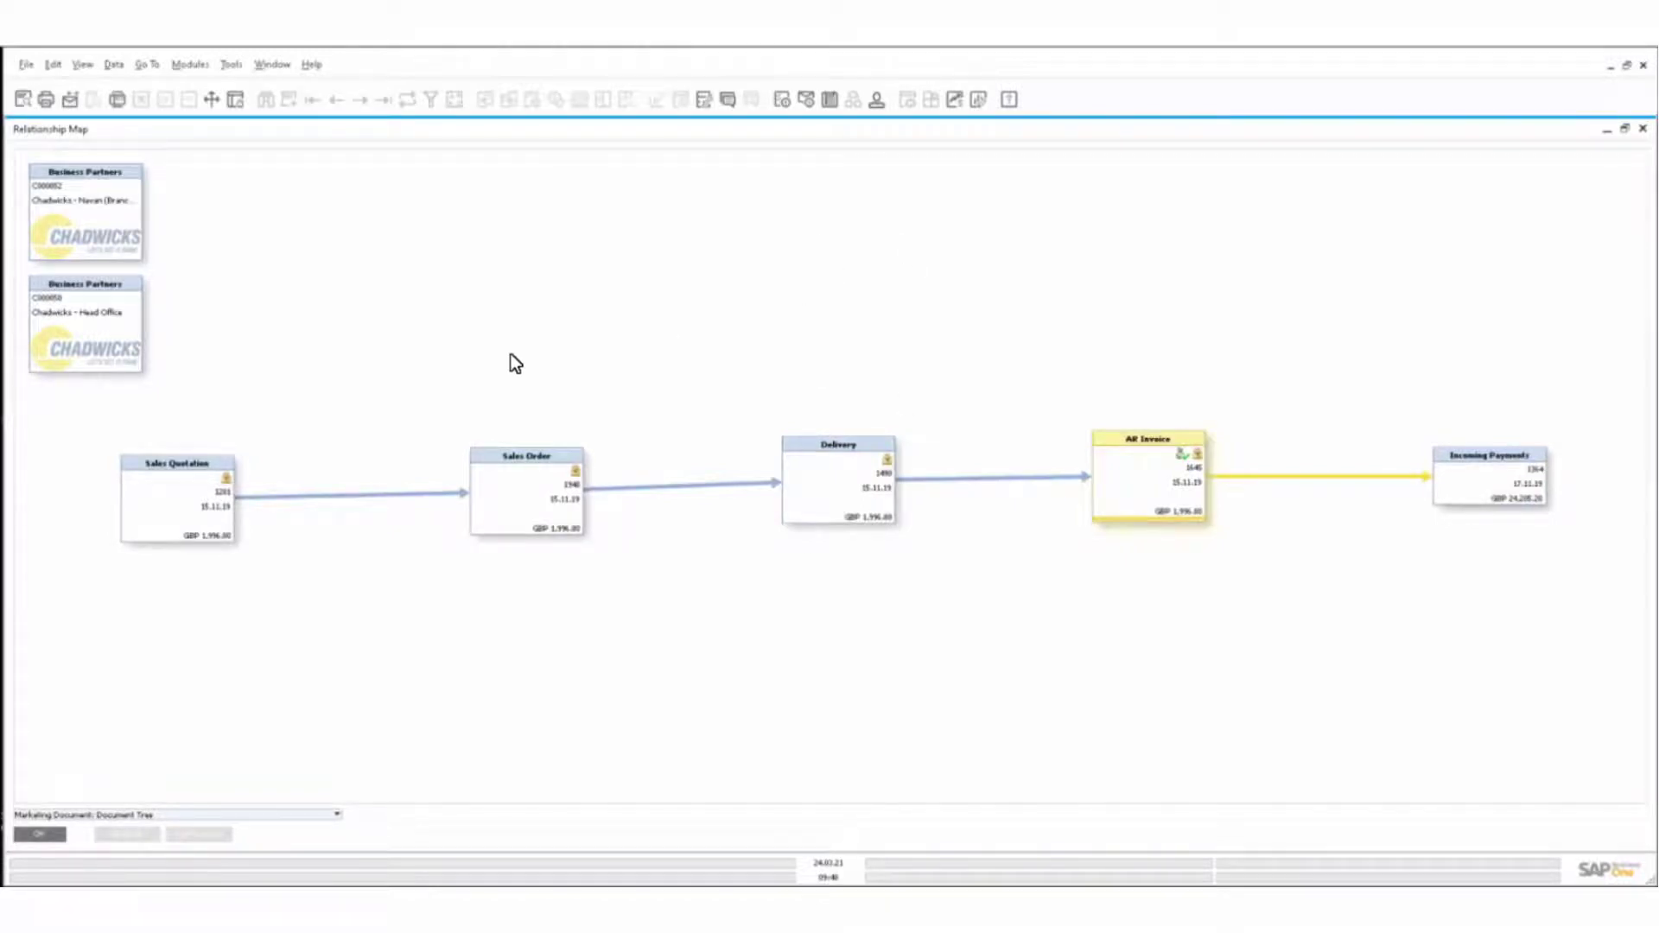
left_click_drag(207, 474, 183, 595)
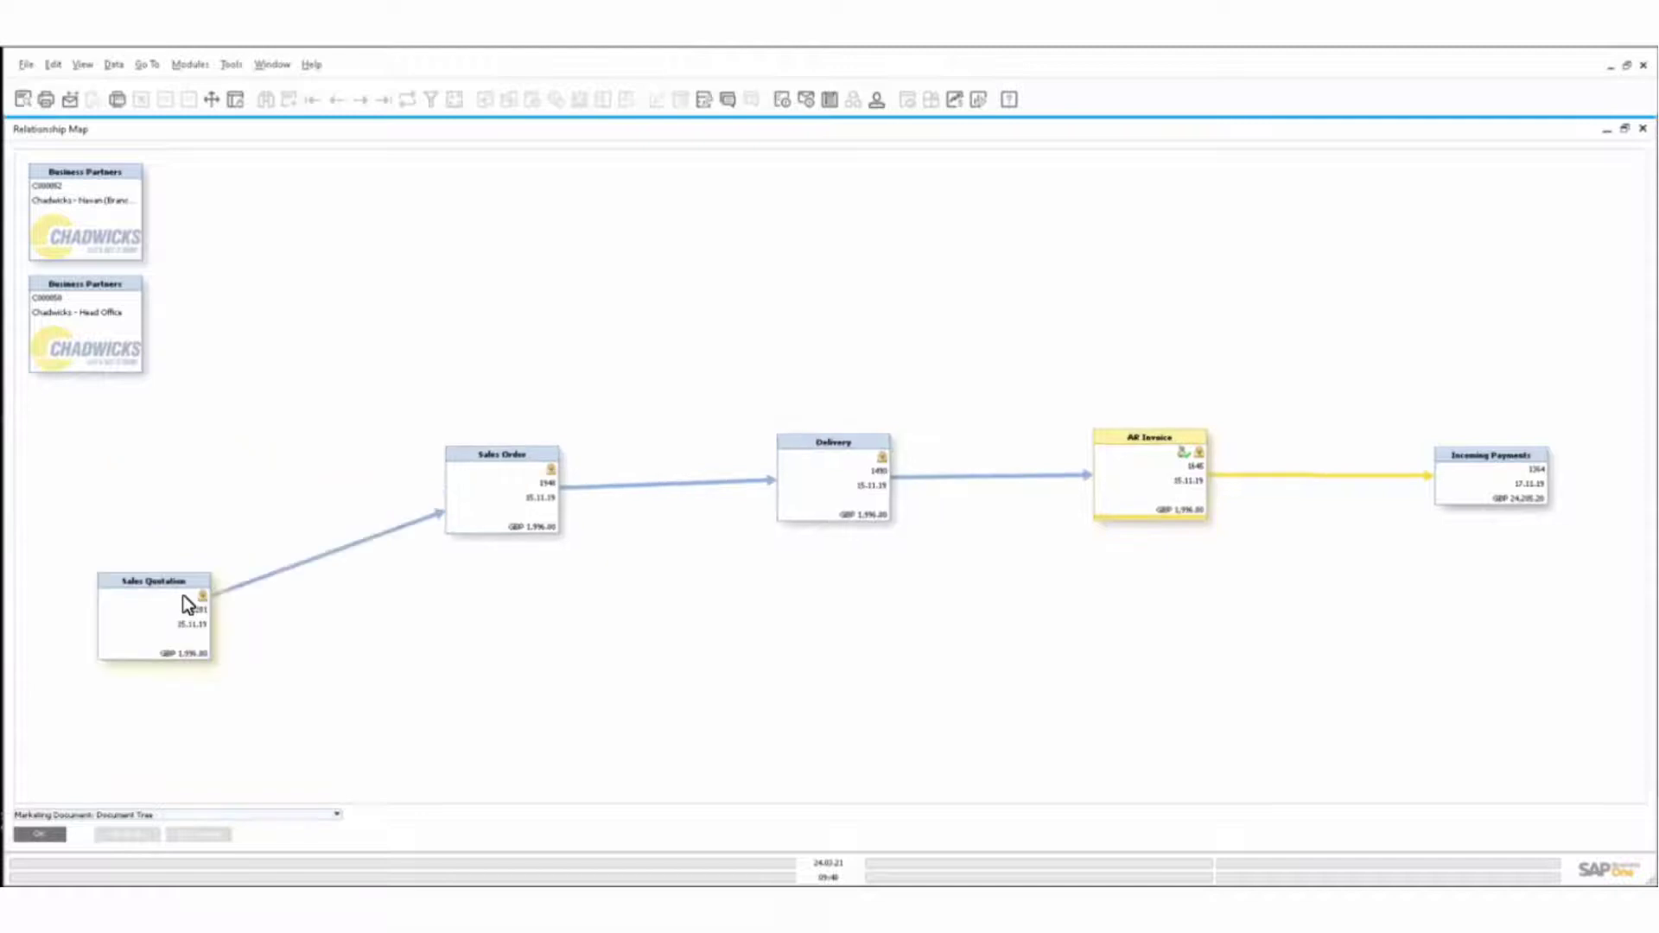
left_click_drag(831, 434, 827, 439)
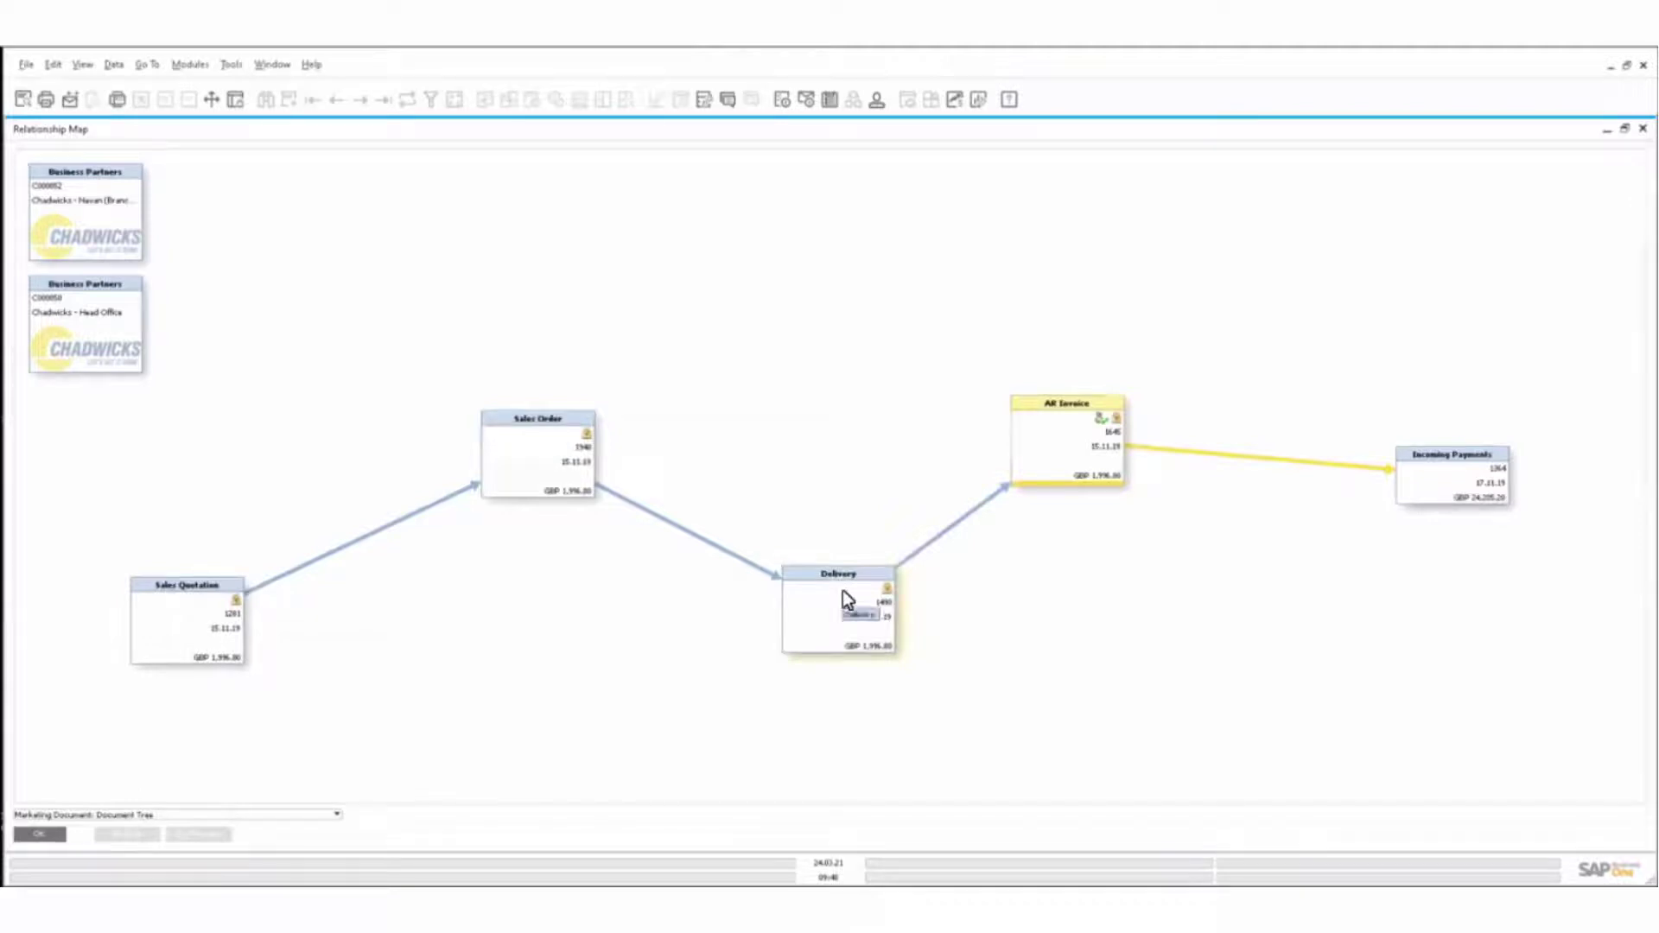
mouse_move(1110, 427)
left_click_drag(1418, 455, 1413, 320)
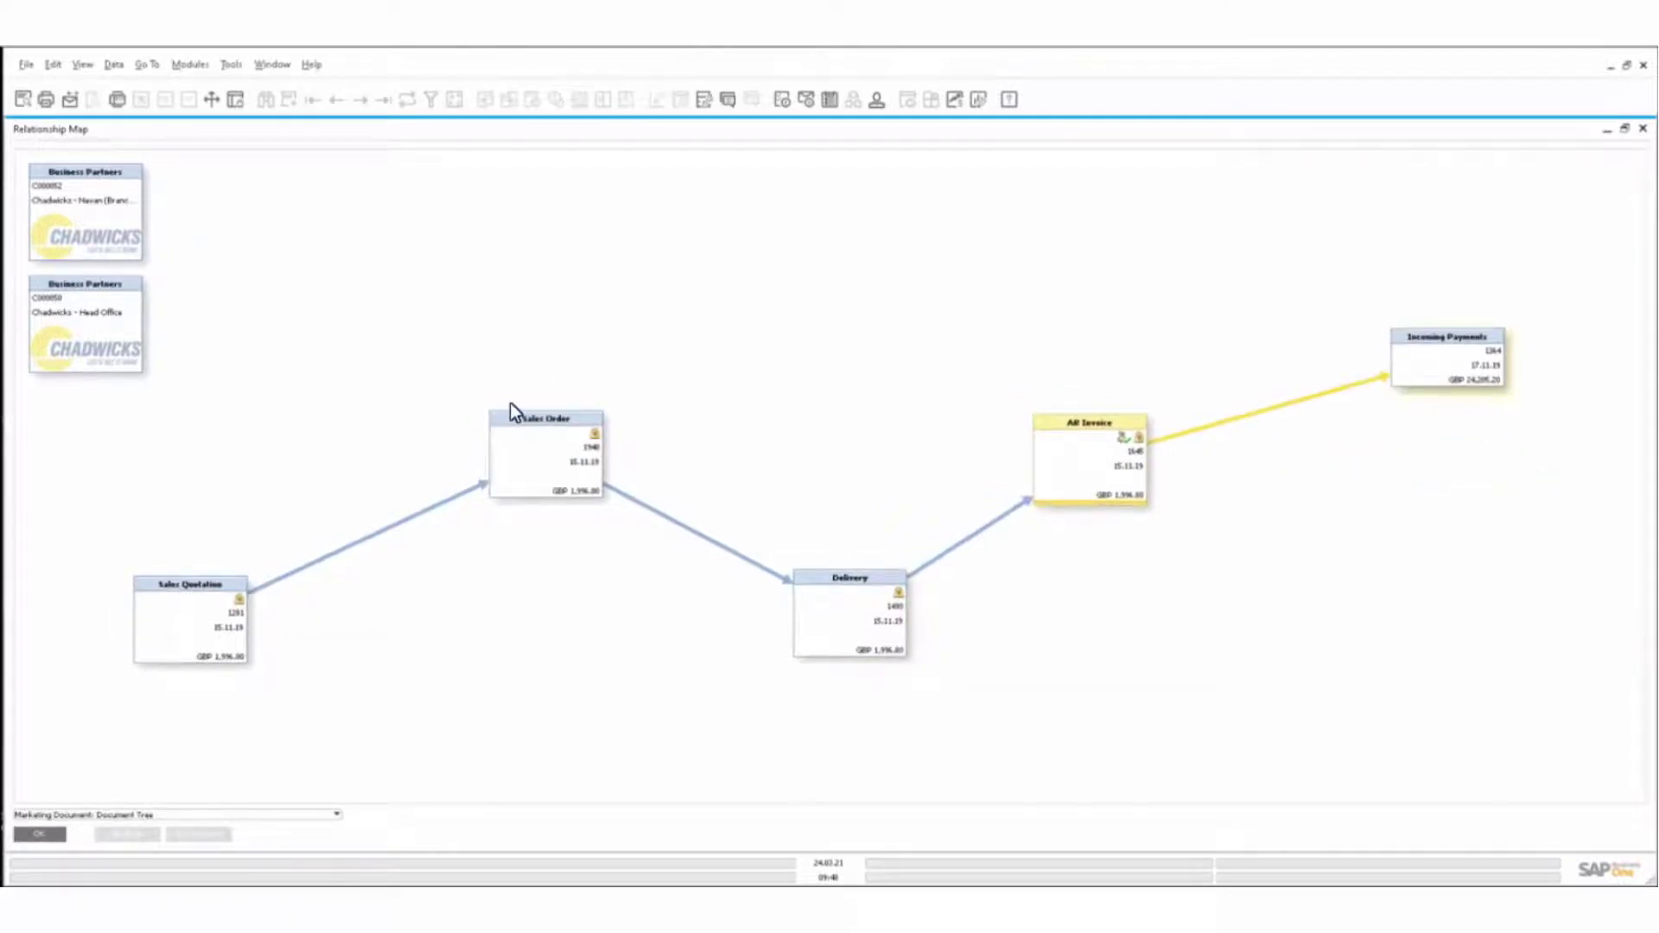
View the sales order and the Chadwicks Navan branch's master data from the relationship map, closing each record
double_click(536, 420)
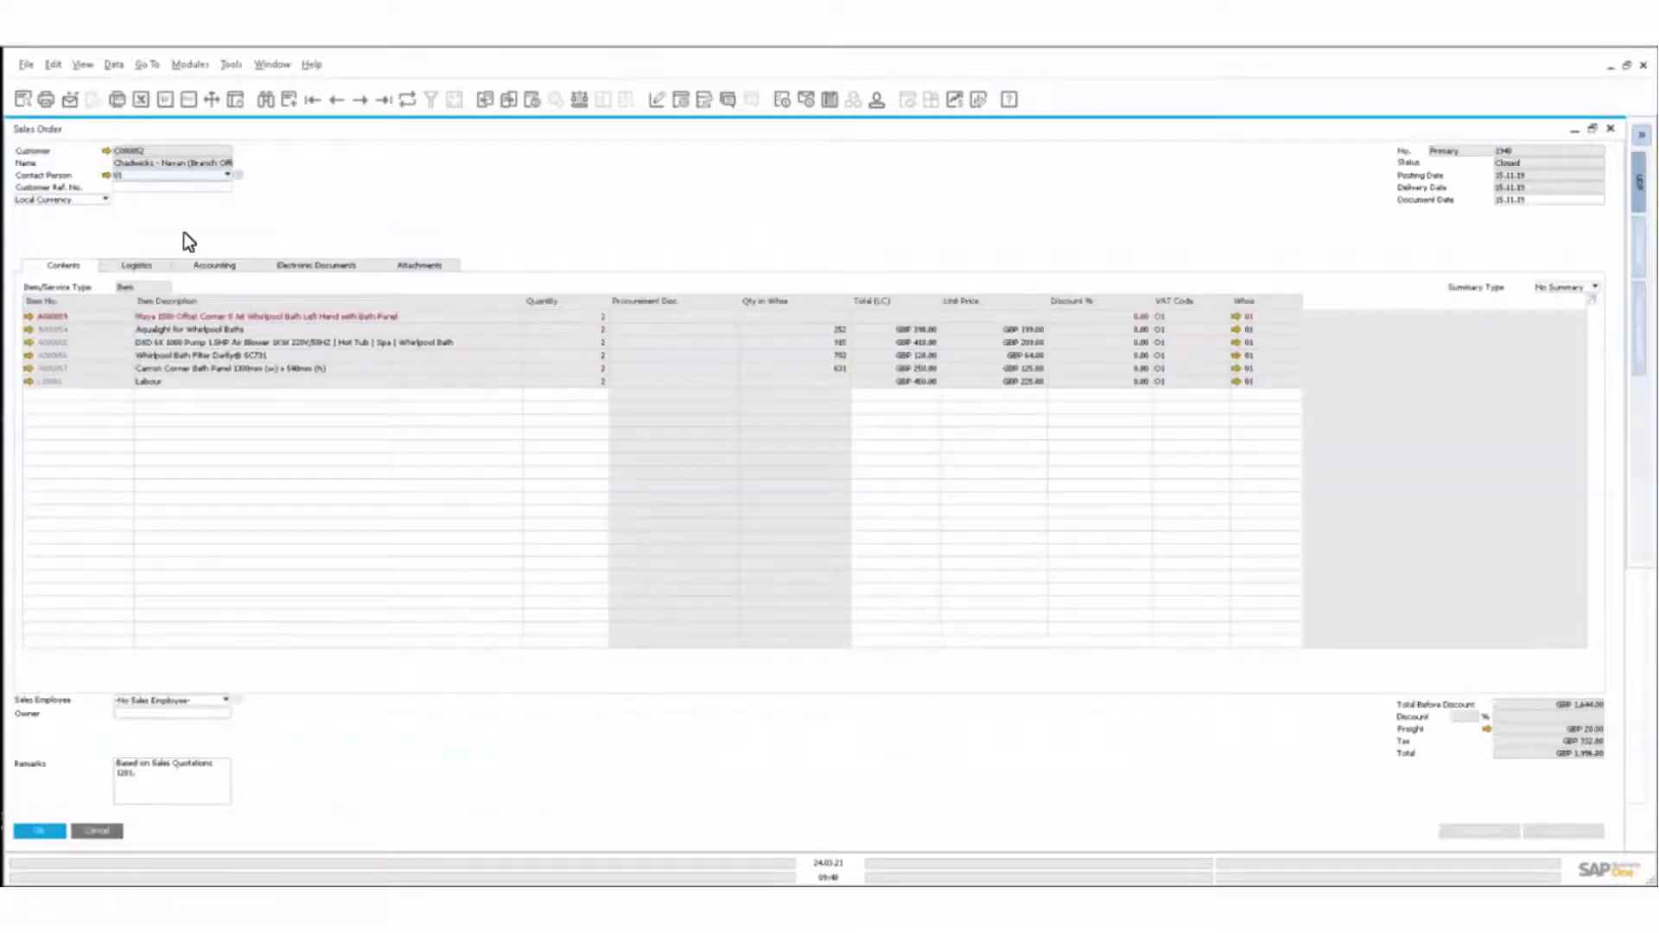
left_click(86, 832)
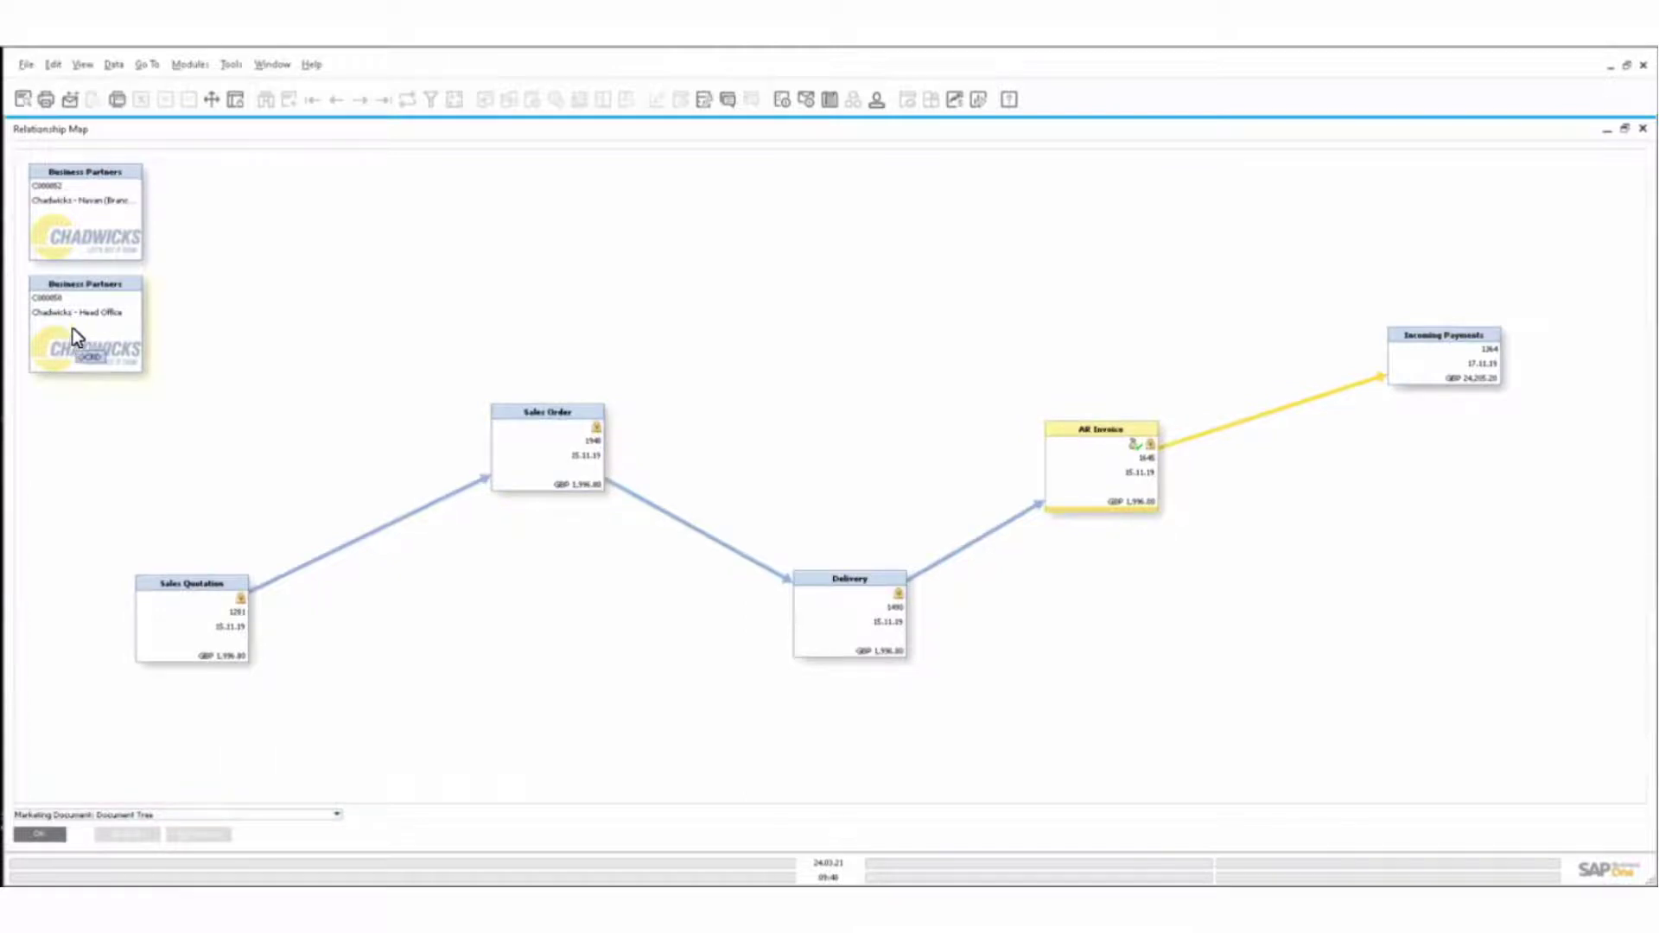
double_click(81, 216)
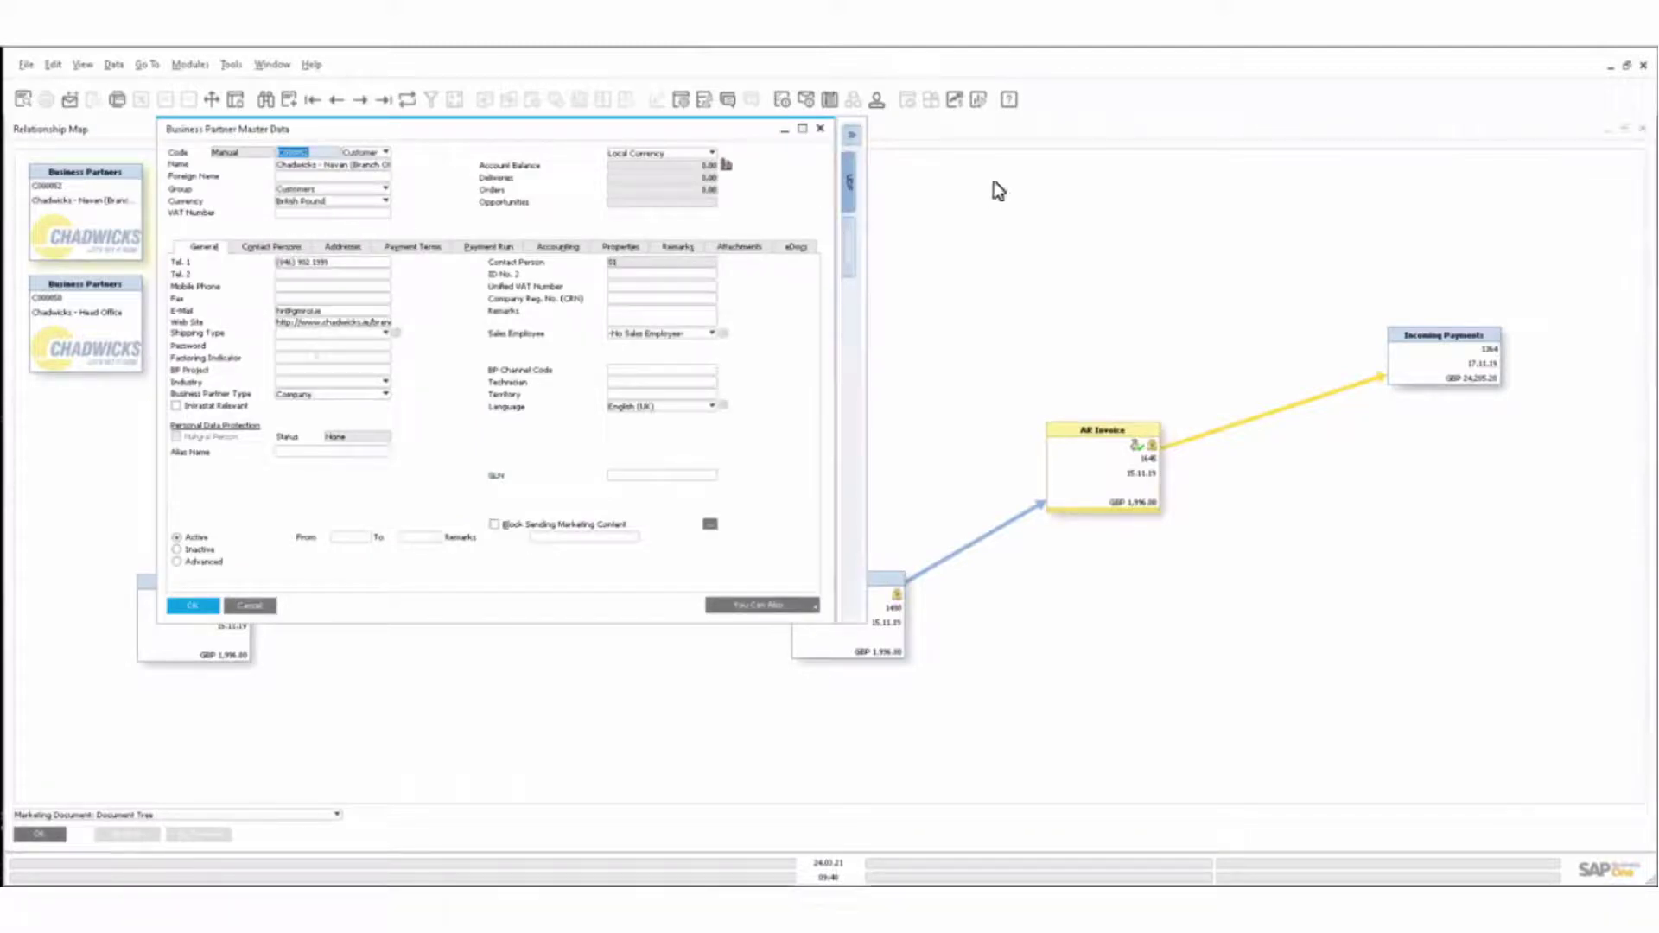
left_click(823, 130)
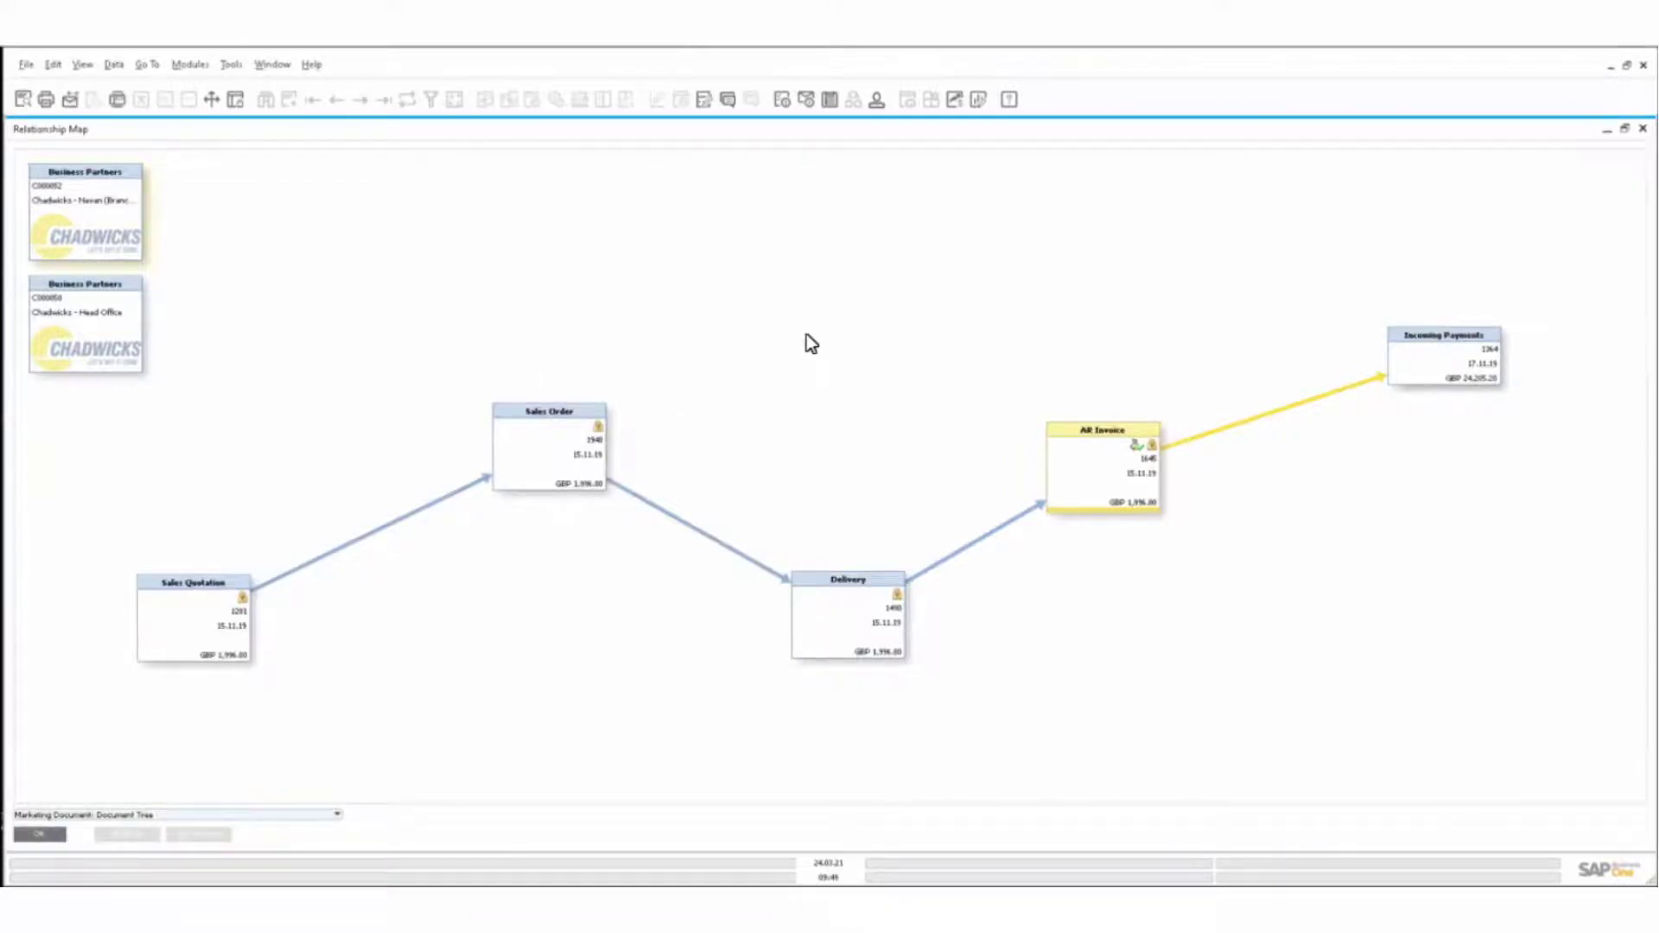
Switch the relationship map to Marketing Document: Related Items and spread out the stacked item records
left_click(238, 814)
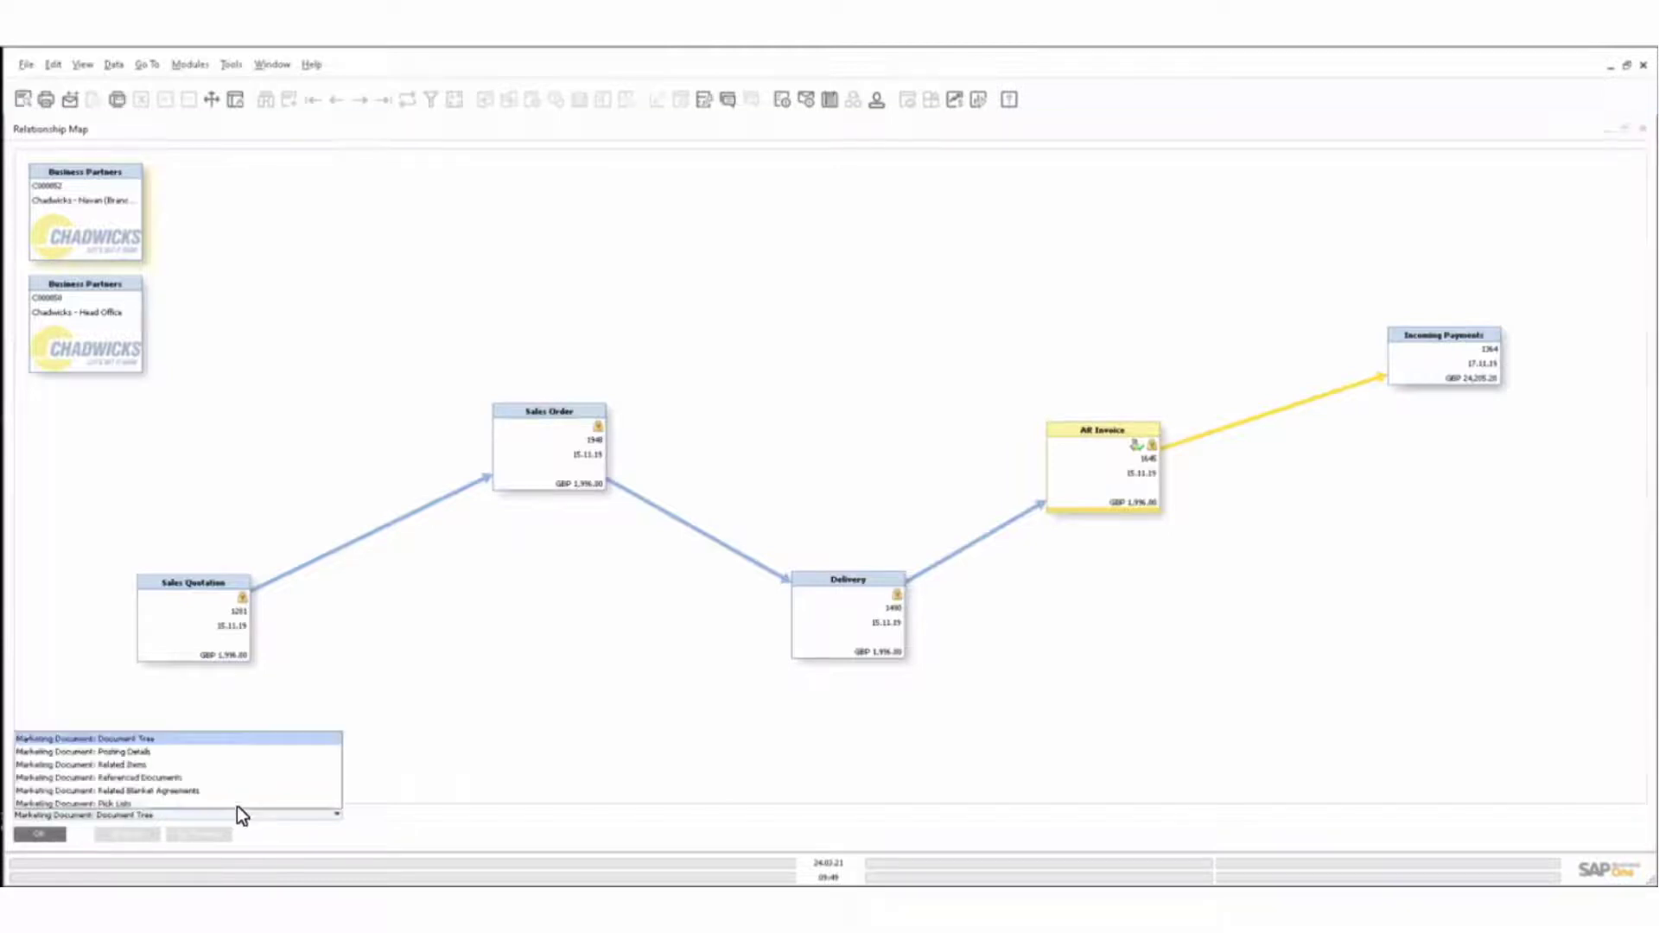
left_click(250, 764)
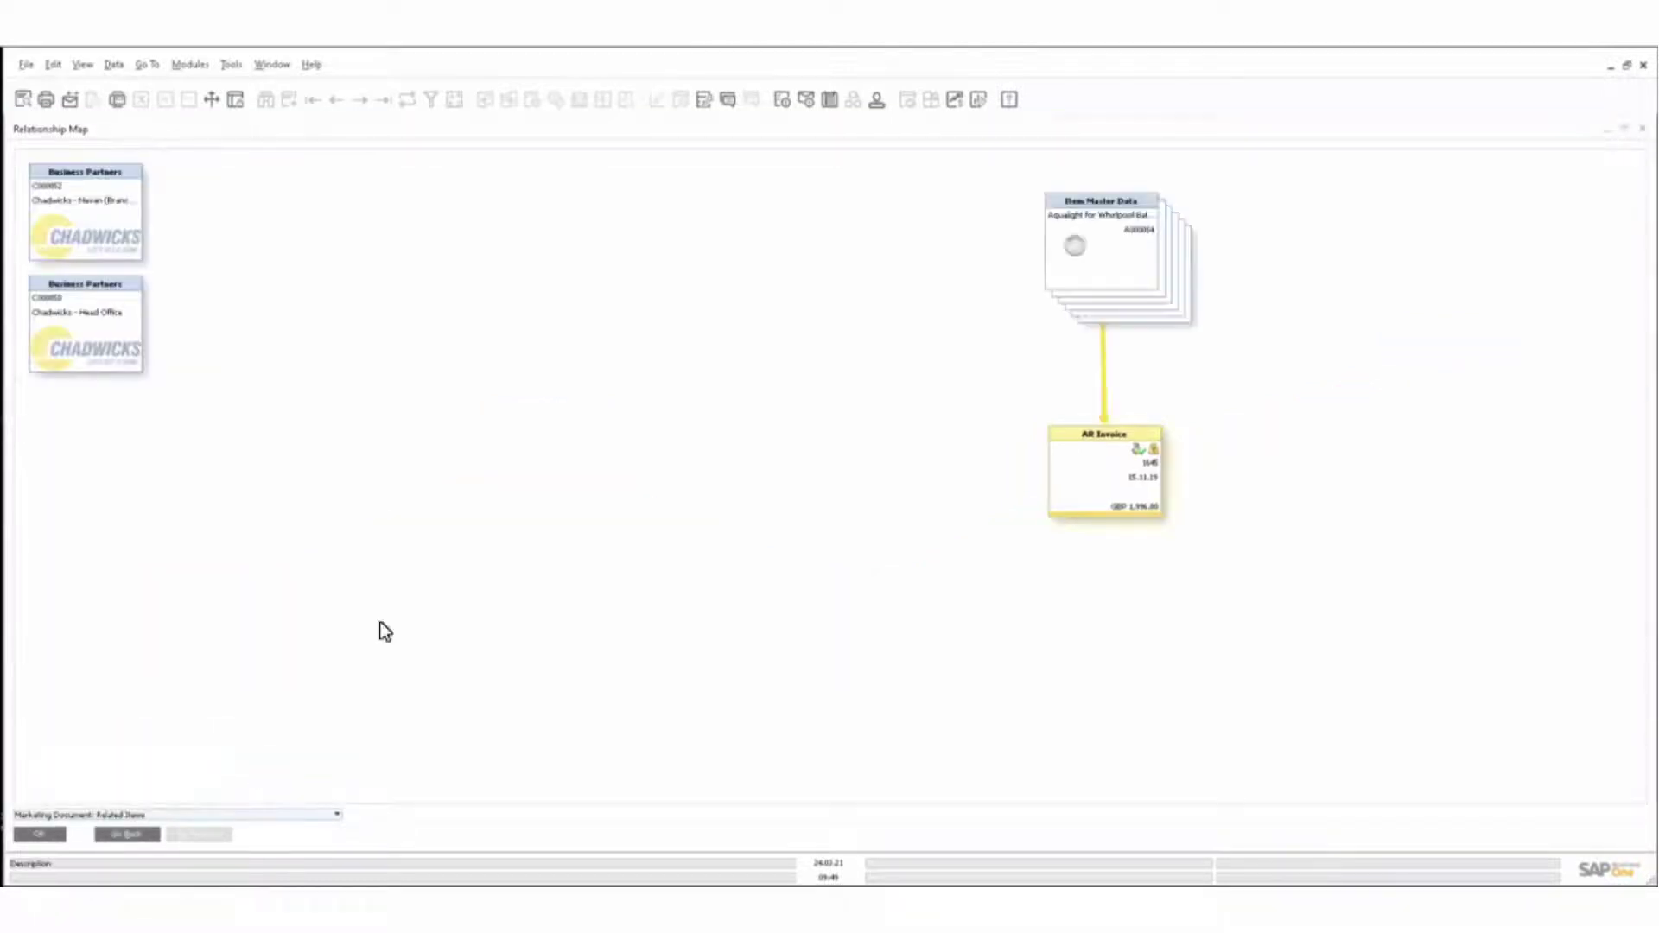
left_click(1126, 313)
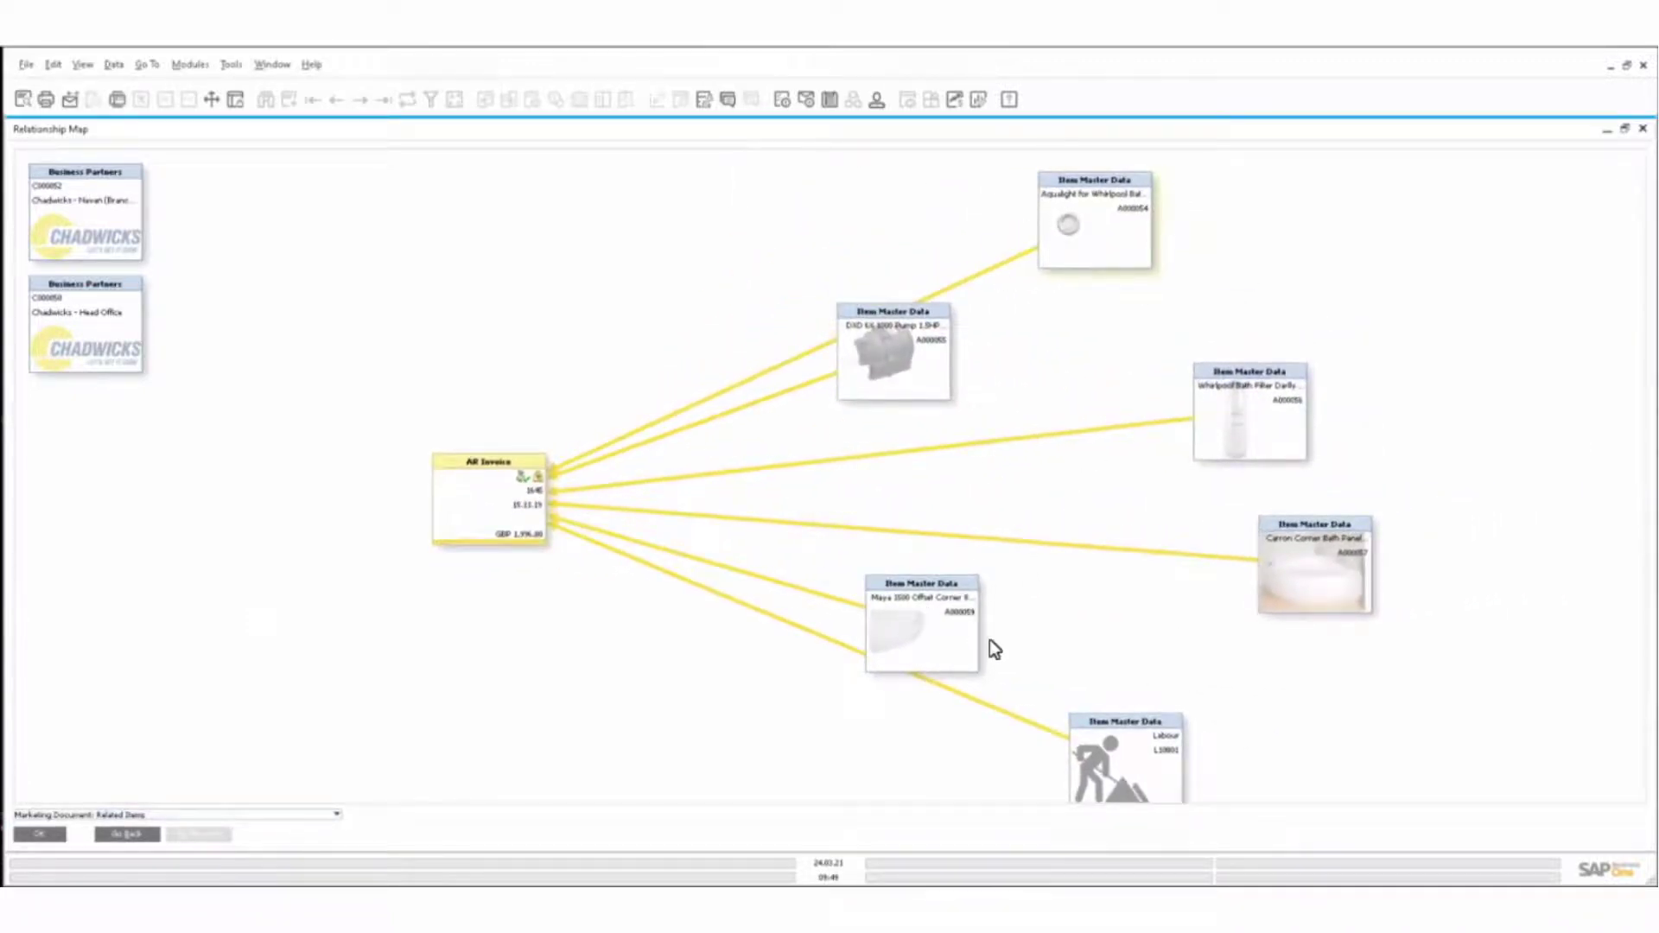
left_click(101, 815)
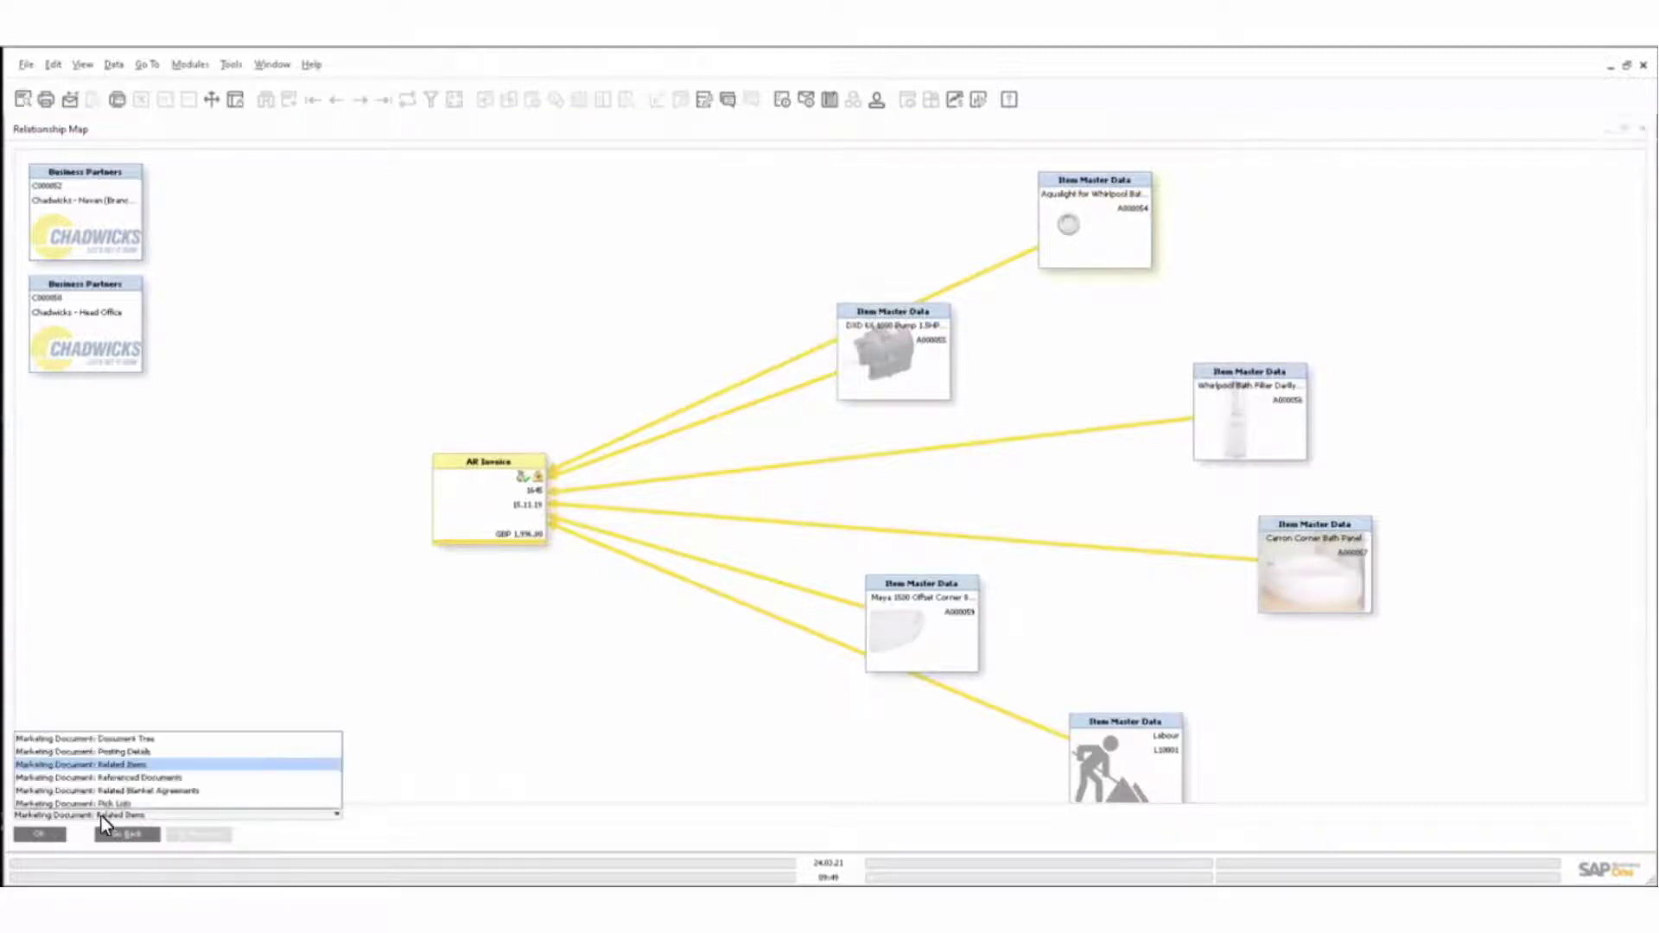
left_click(307, 475)
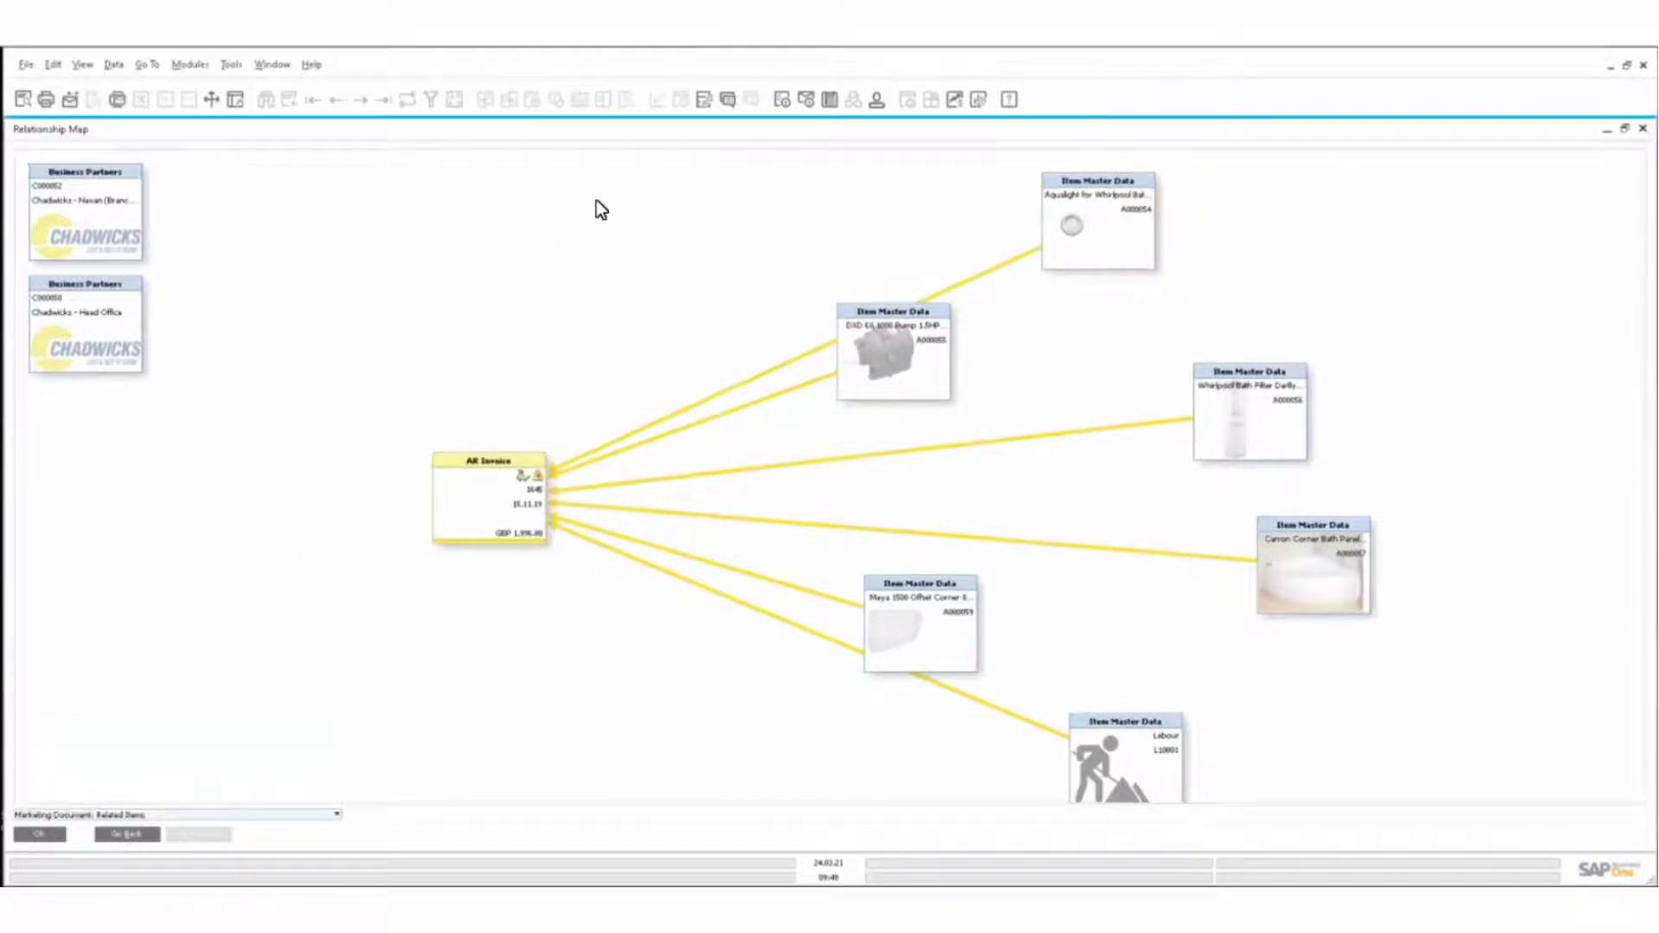
Open the Carron Corner Bath Panel's item master data in a maximized window and review its purchasing data, sales data, remarks and attachments
double_click(1298, 539)
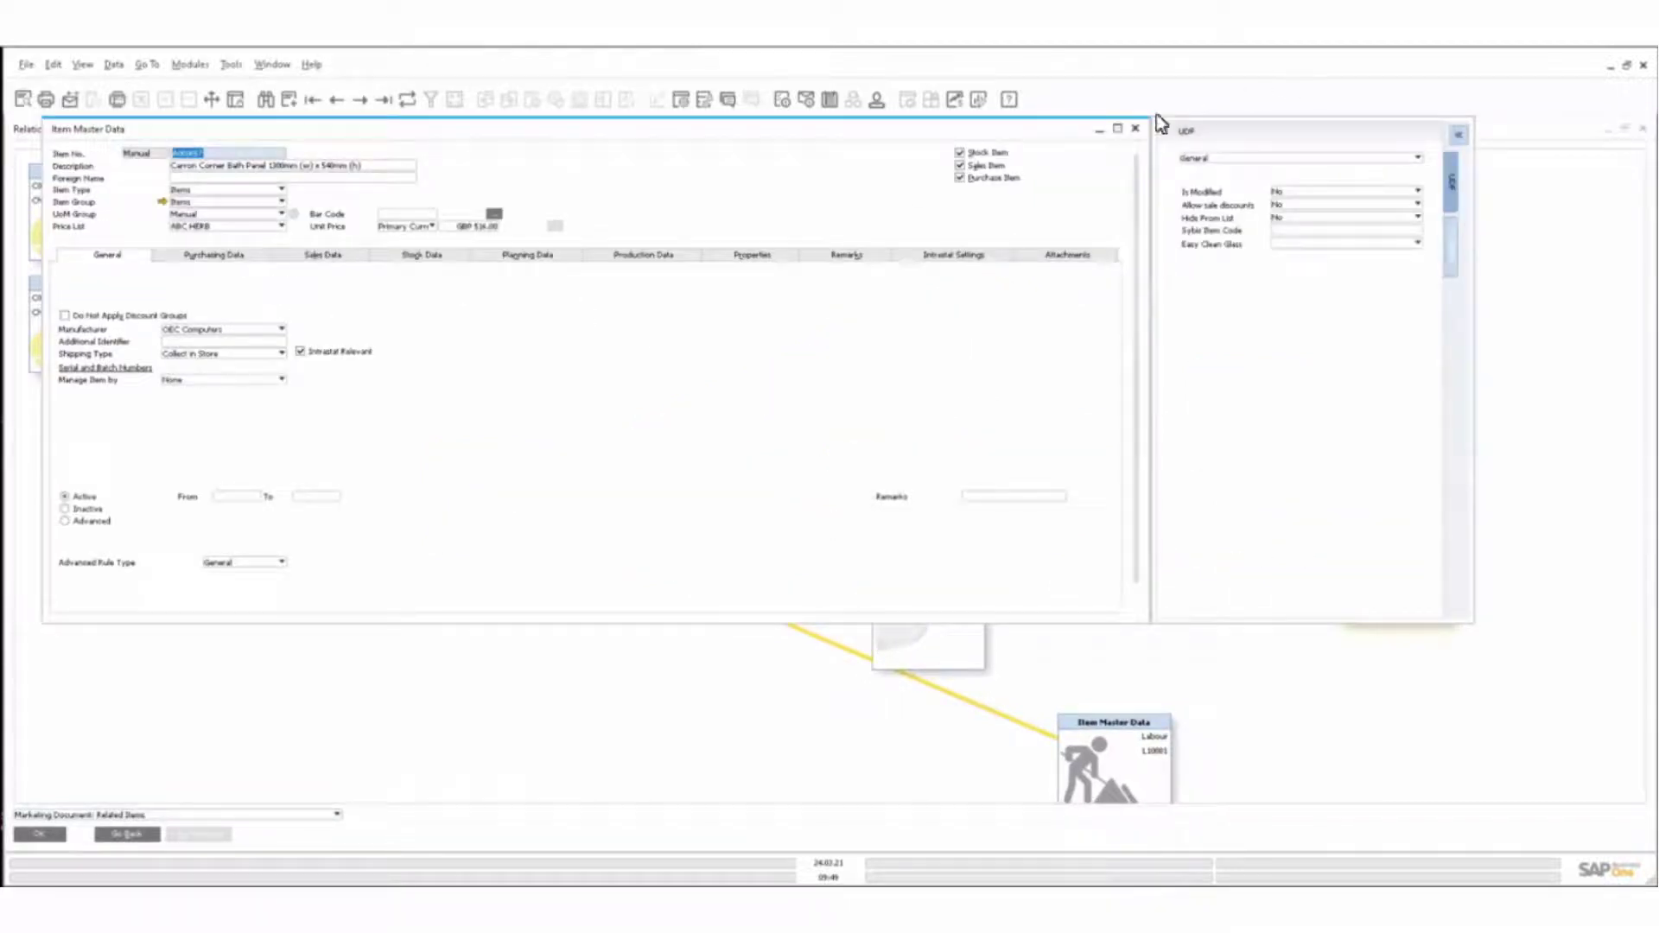
left_click(1117, 128)
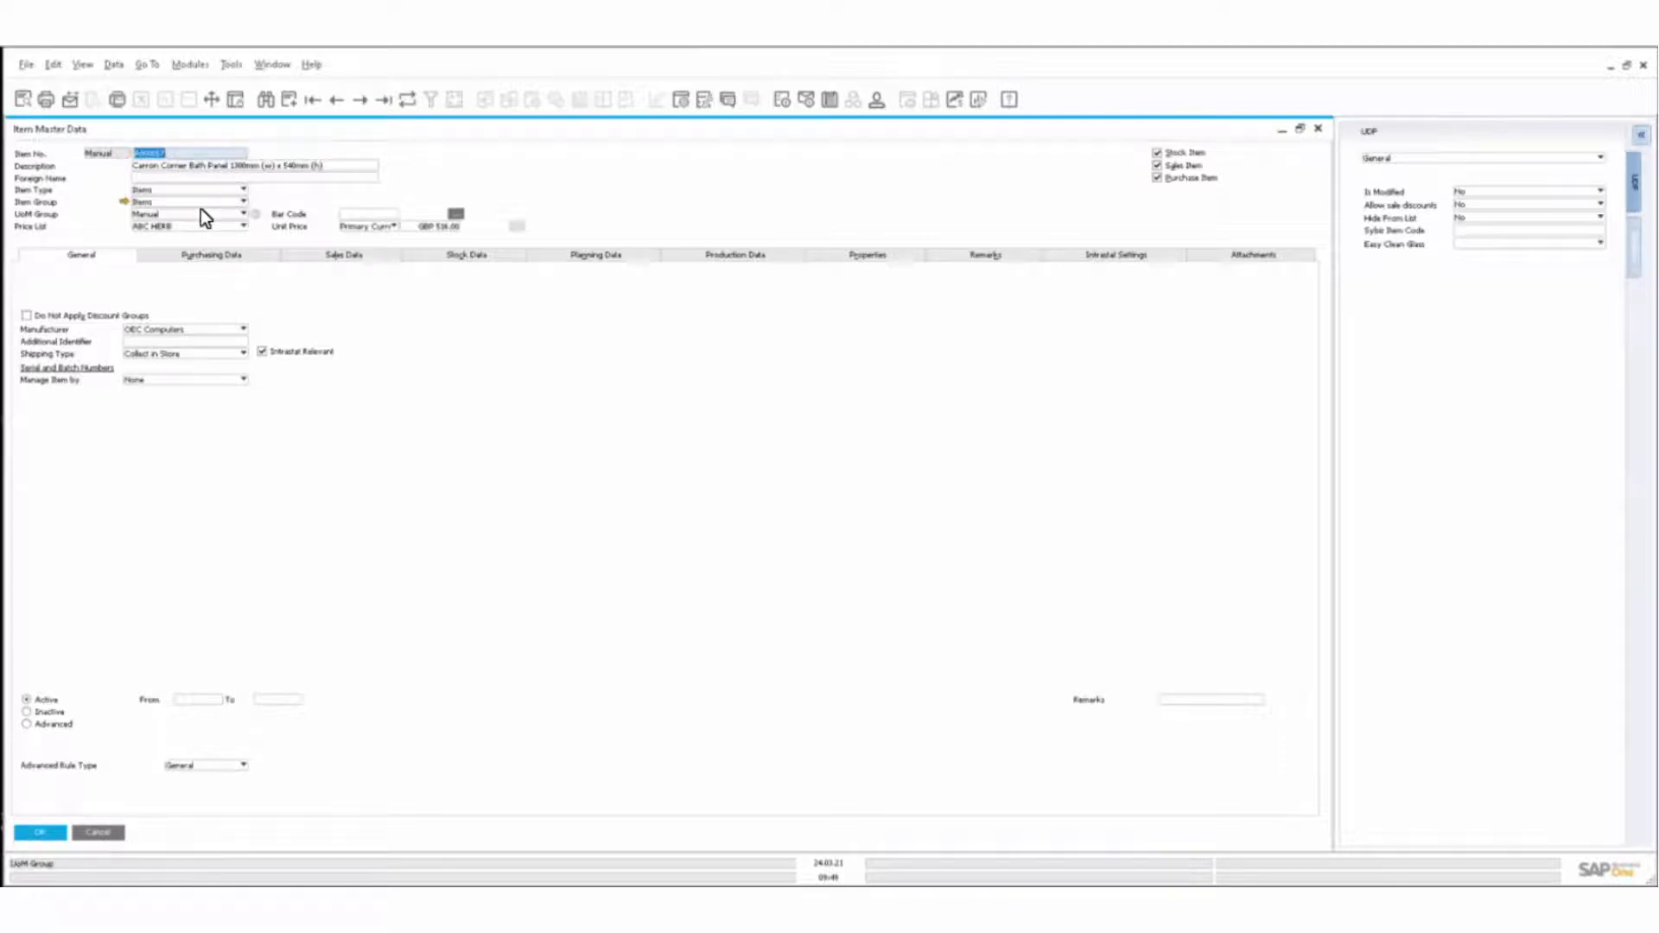
left_click(241, 256)
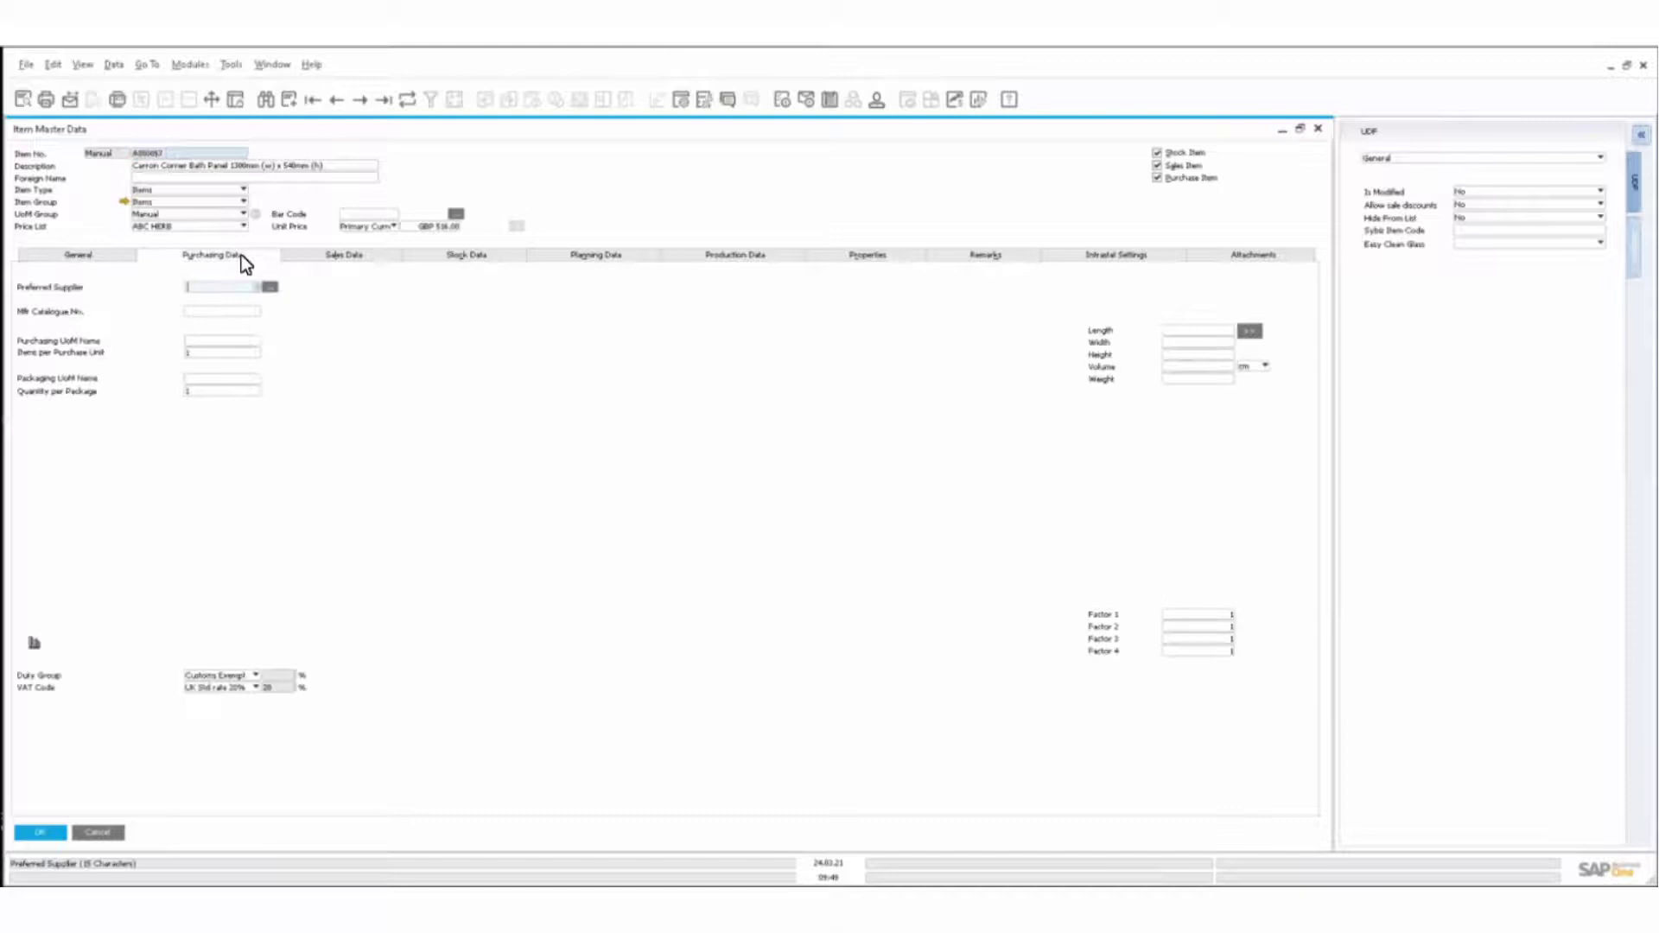
left_click(305, 254)
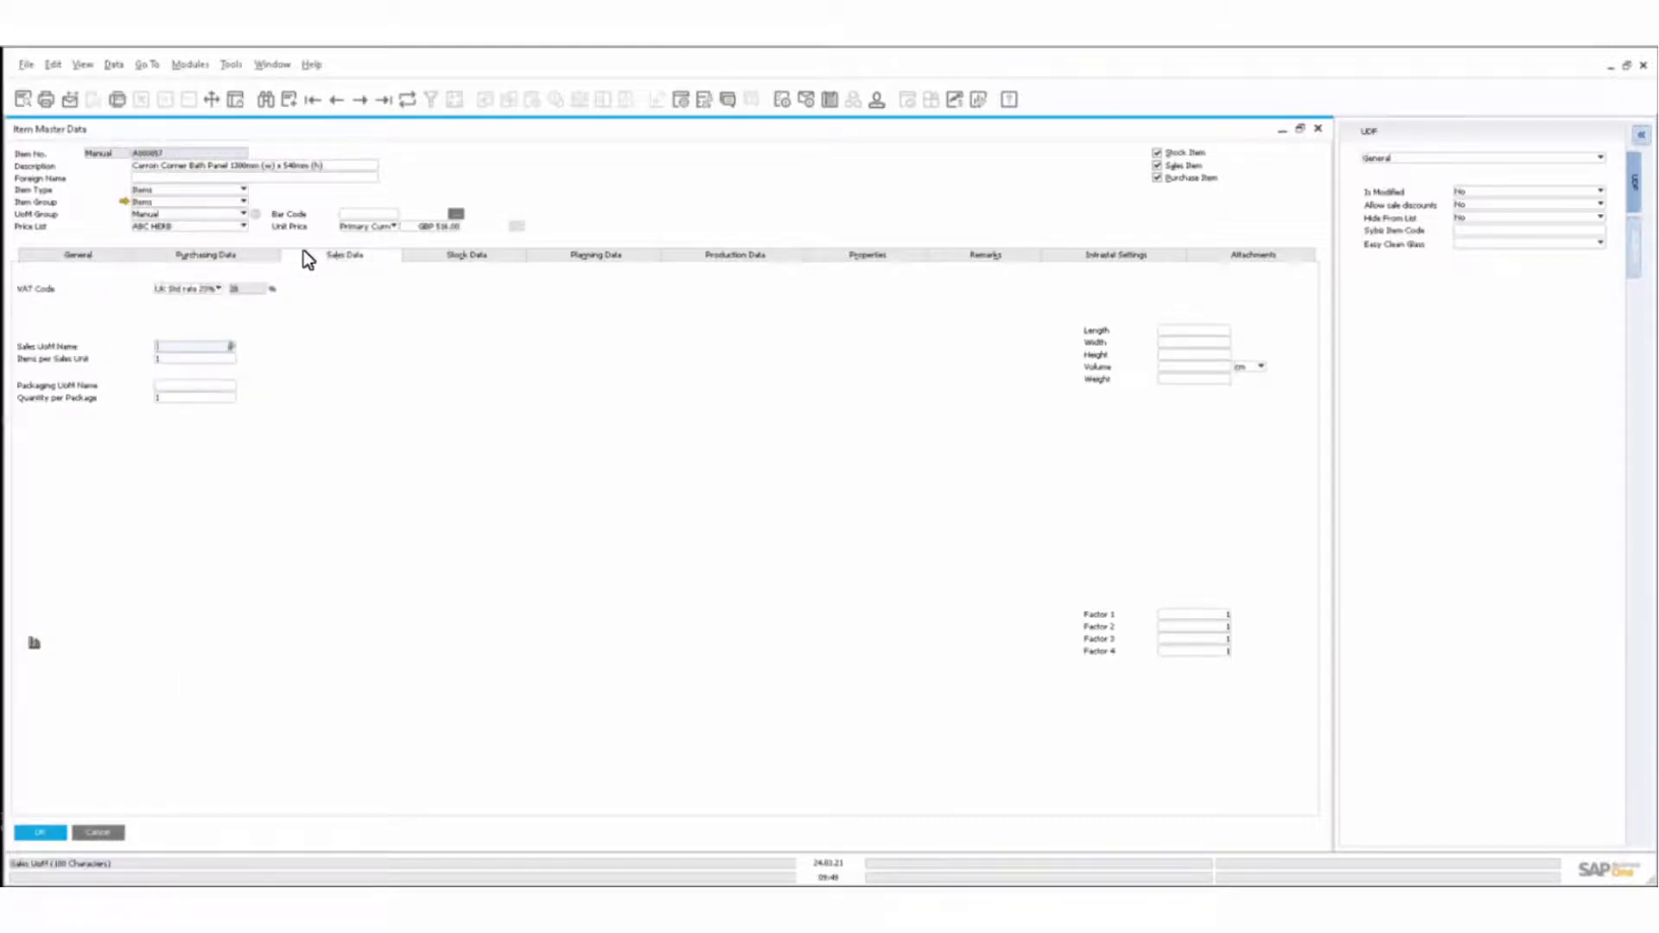
left_click(952, 259)
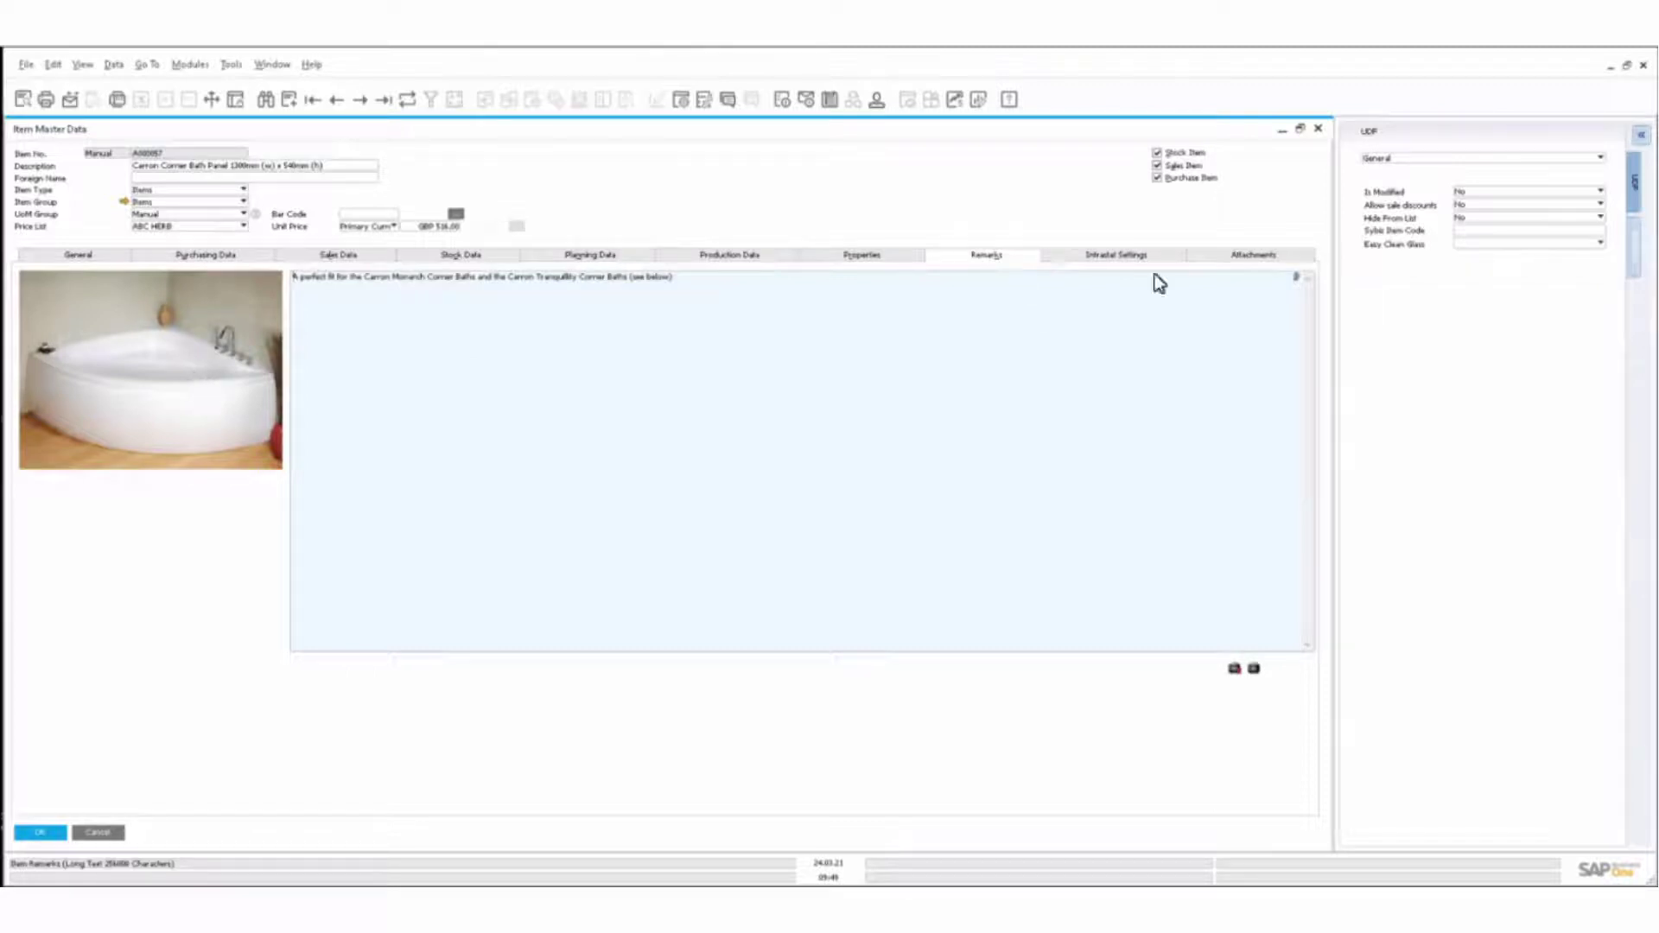
left_click(1279, 249)
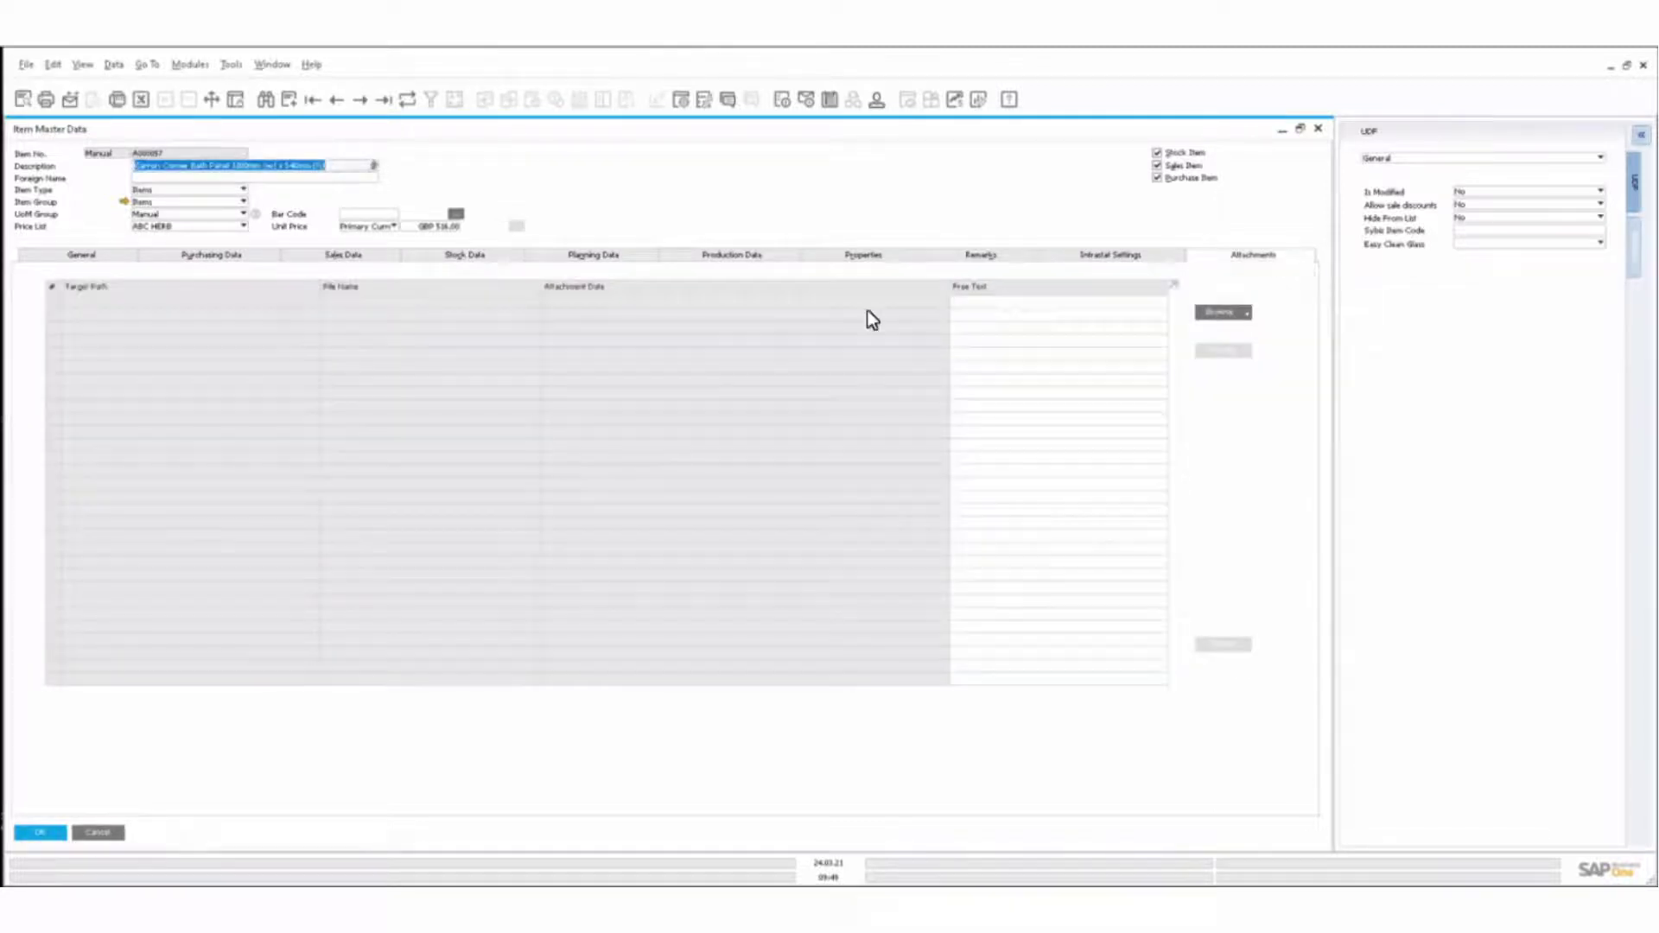
Attach What-Do-Graduates-Do-The-Class-of-2016-Final copy.pdf to the item, replacing the existing file with that name
left_click(1245, 309)
left_click(1240, 309)
left_click(1243, 310)
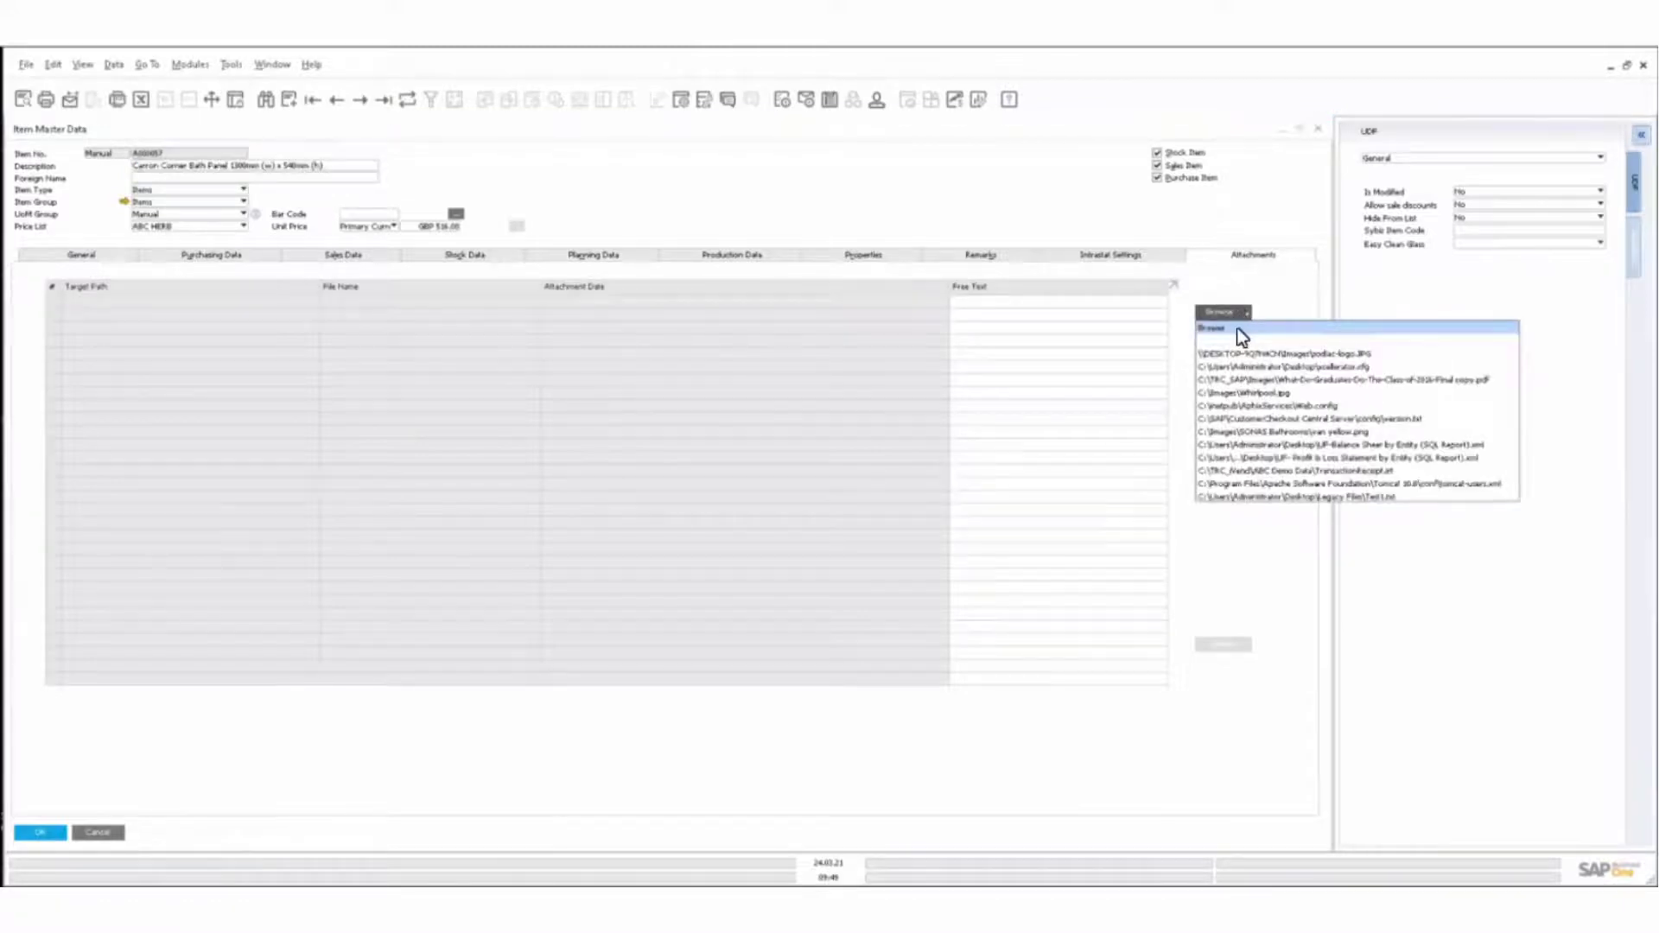
left_click(1267, 380)
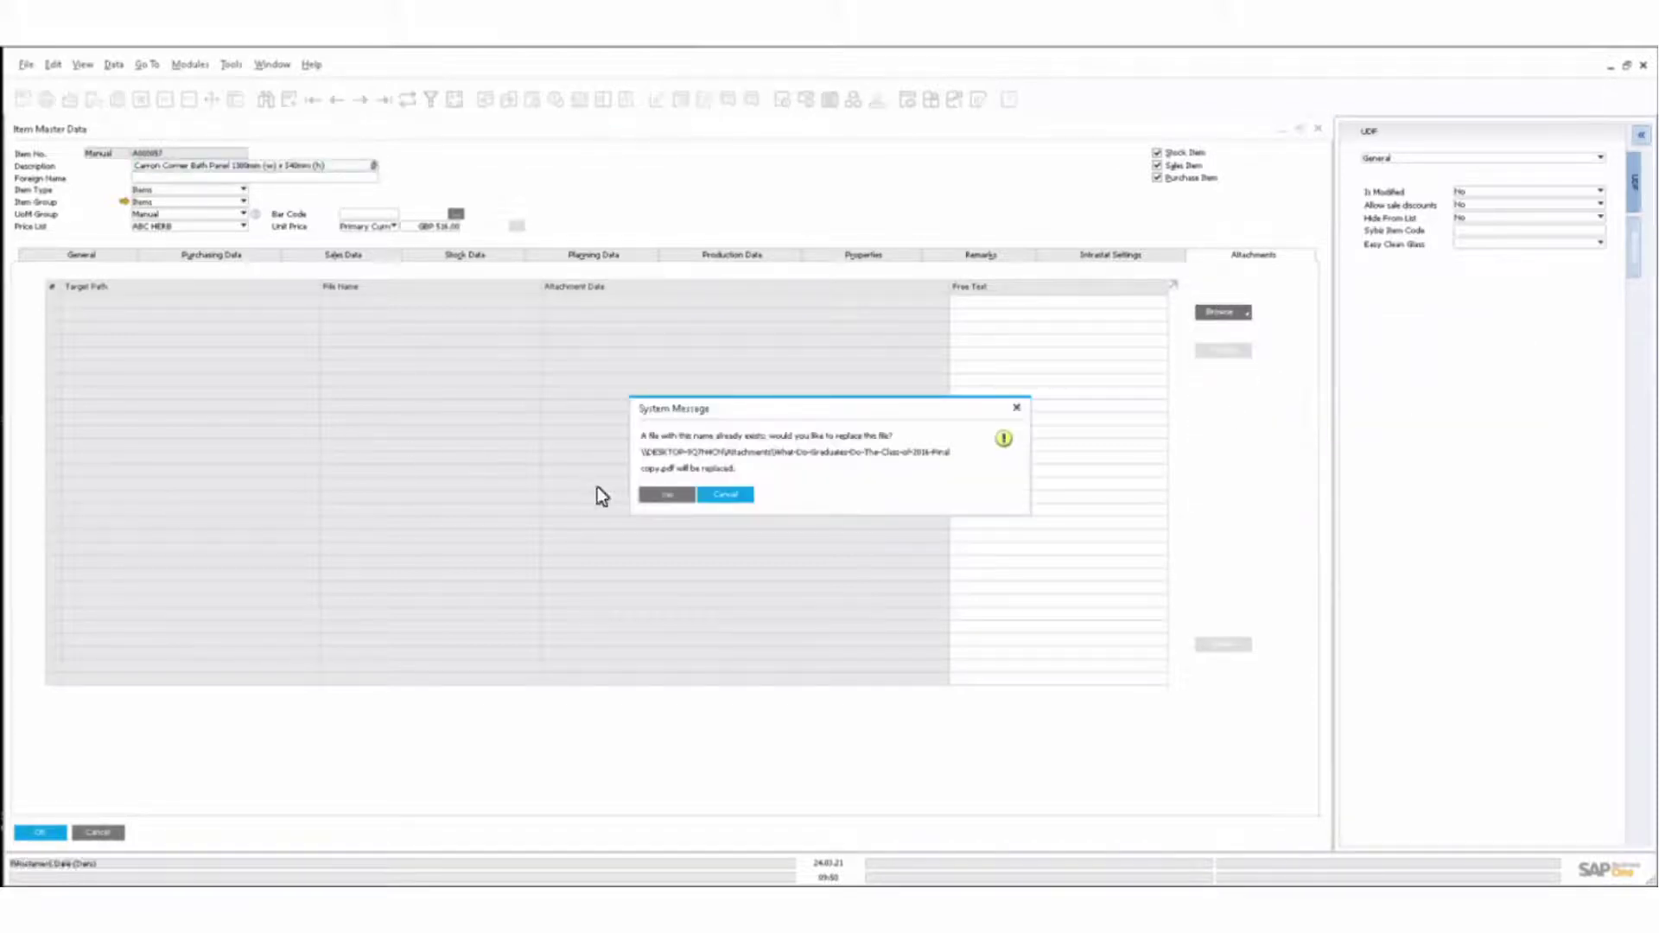
left_click(665, 494)
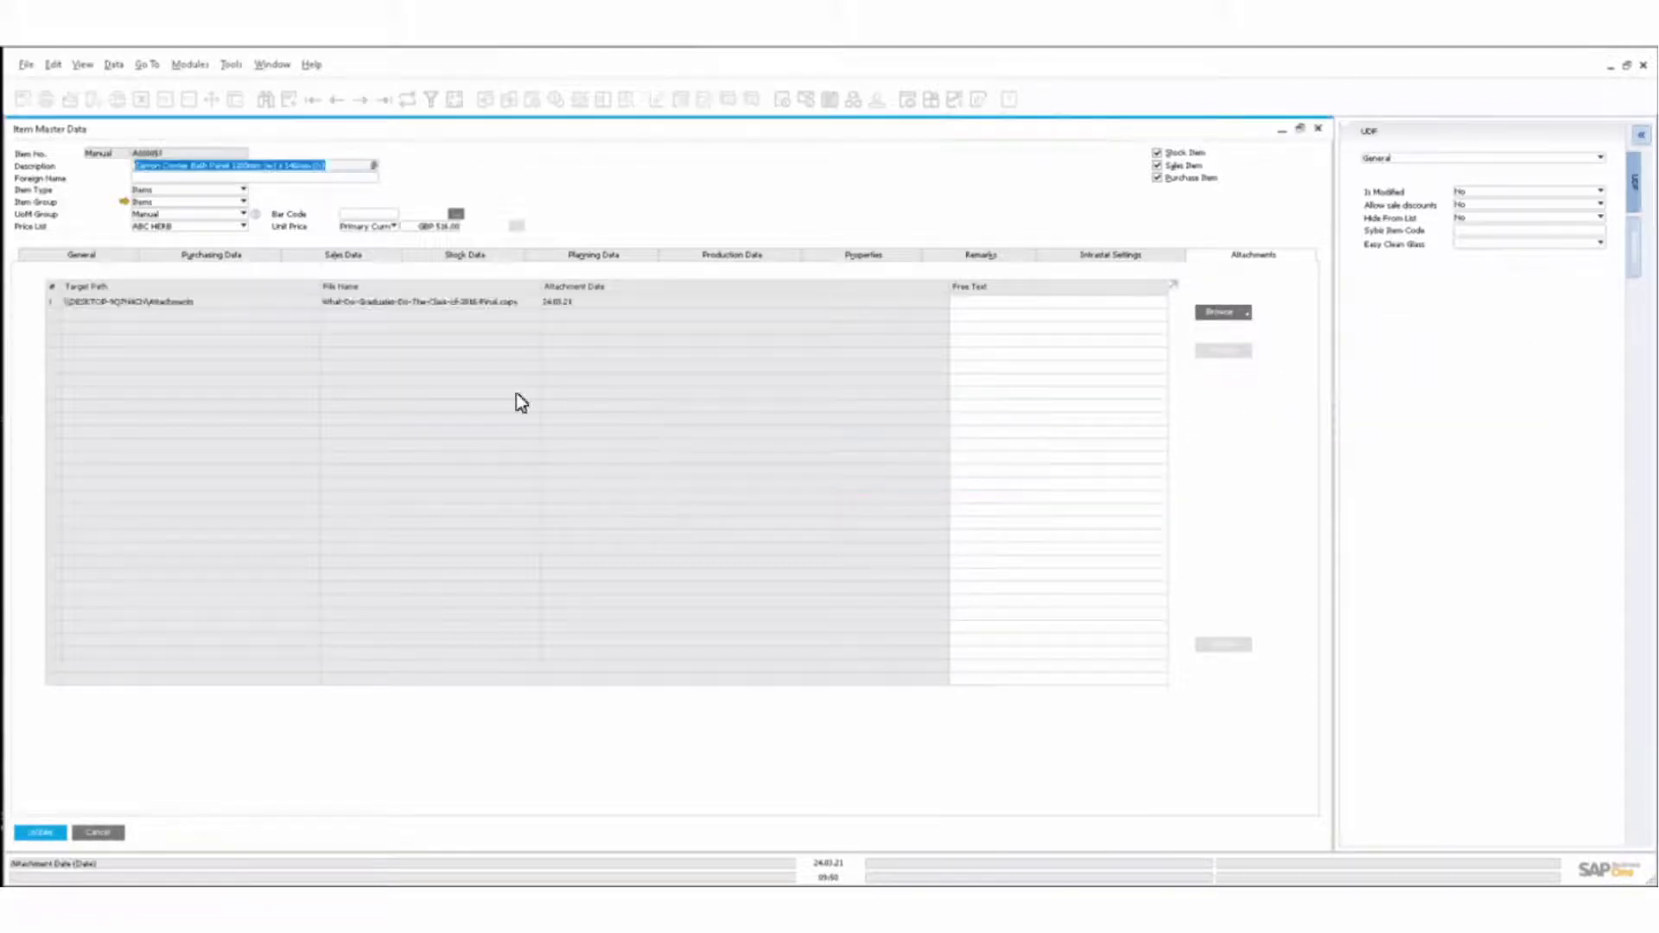
Display the attached PDF and close it again
left_click(434, 301)
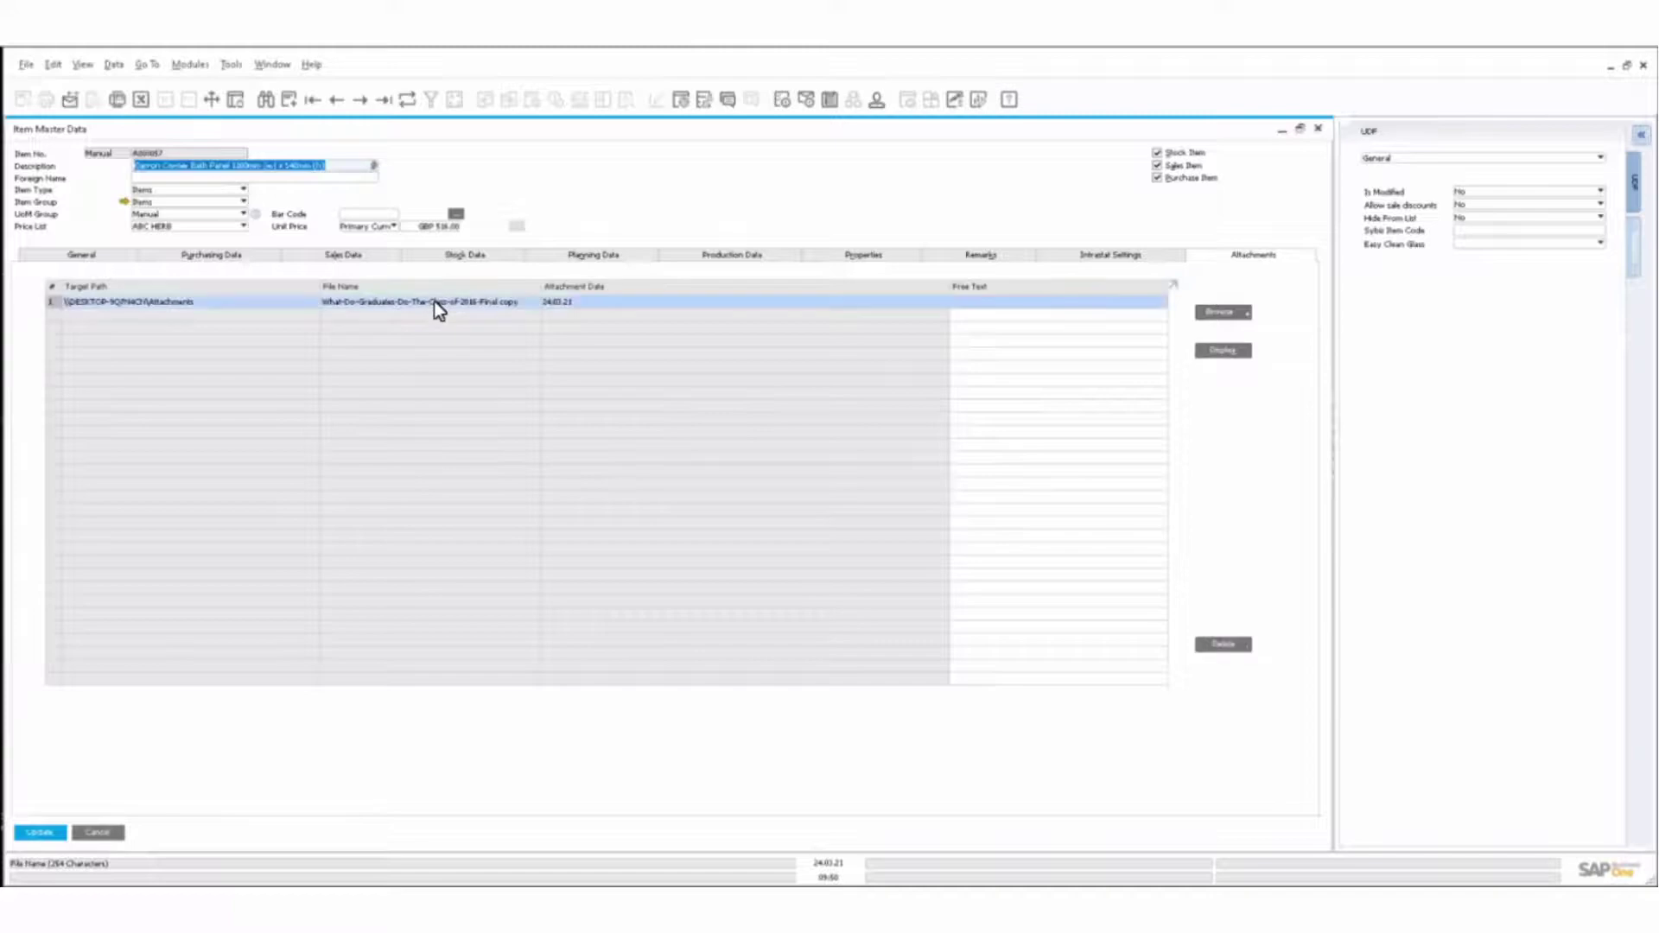
left_click(1226, 351)
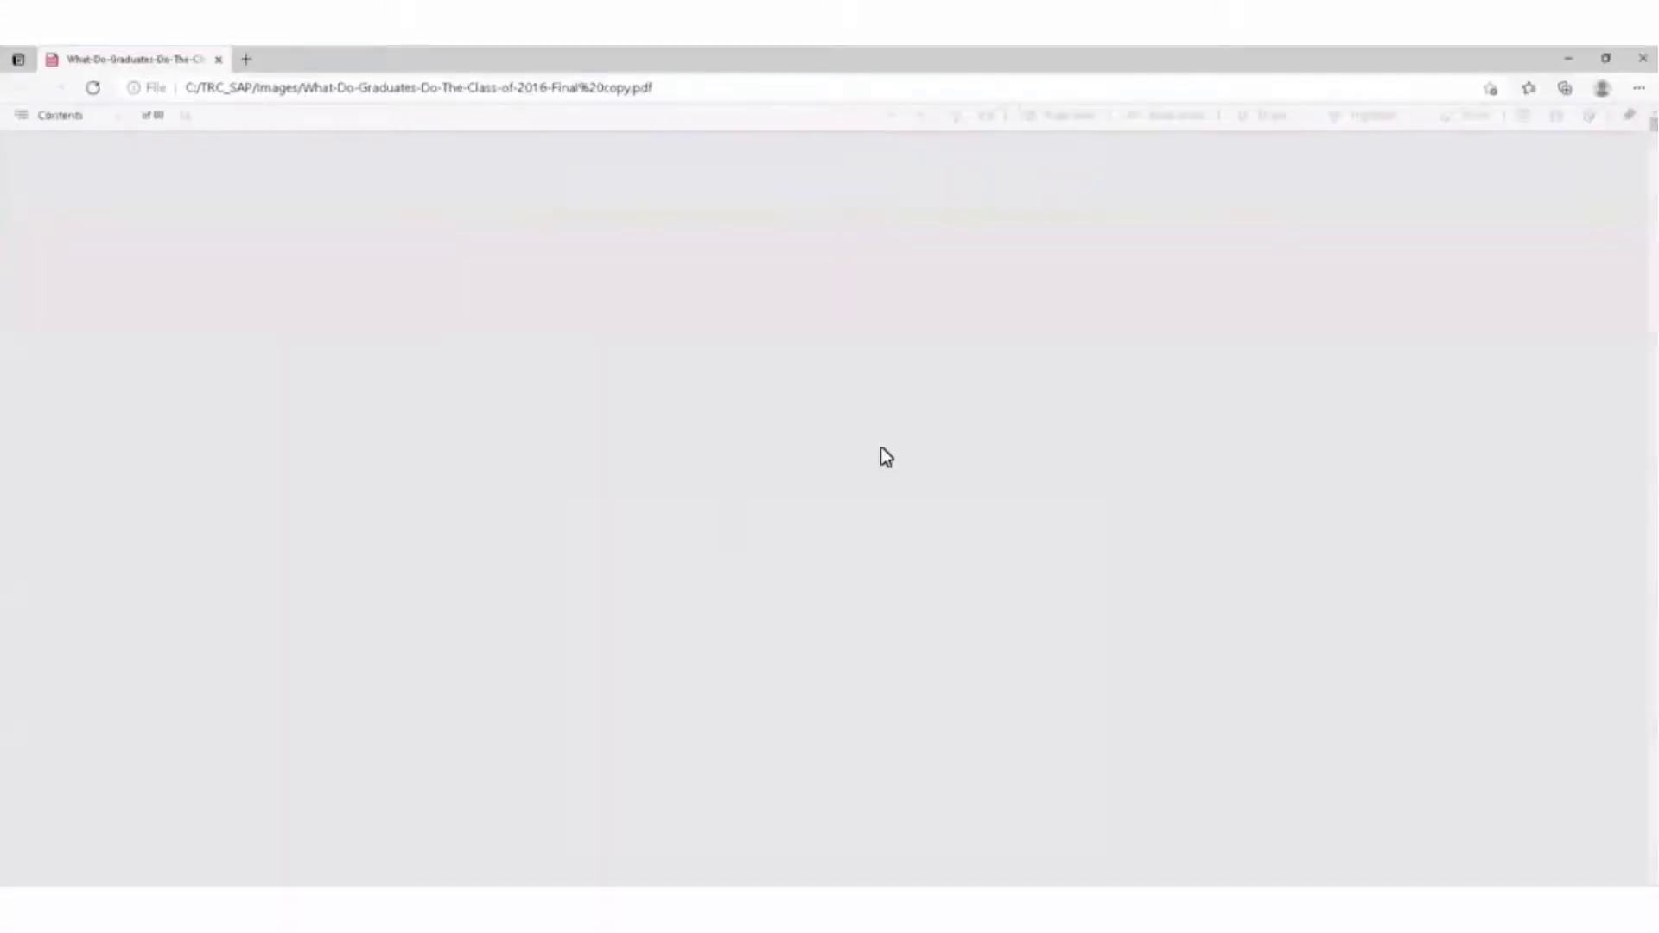
left_click(1646, 60)
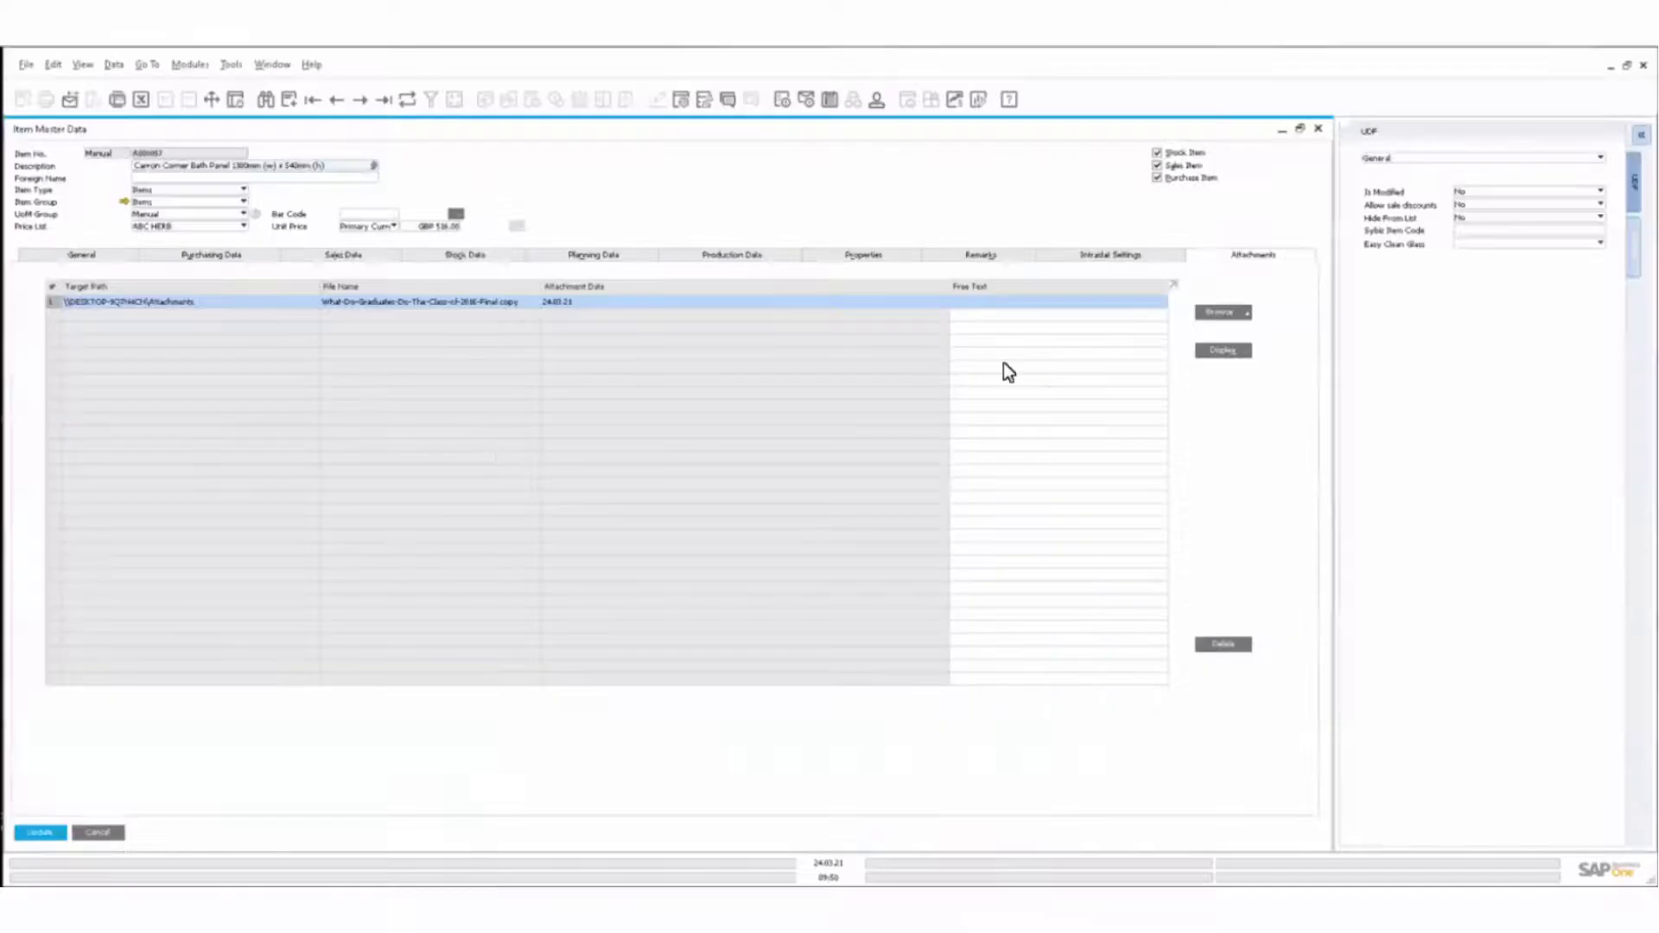
Save the item's new attachment and leave the relationship map for the AR invoice
left_click(45, 832)
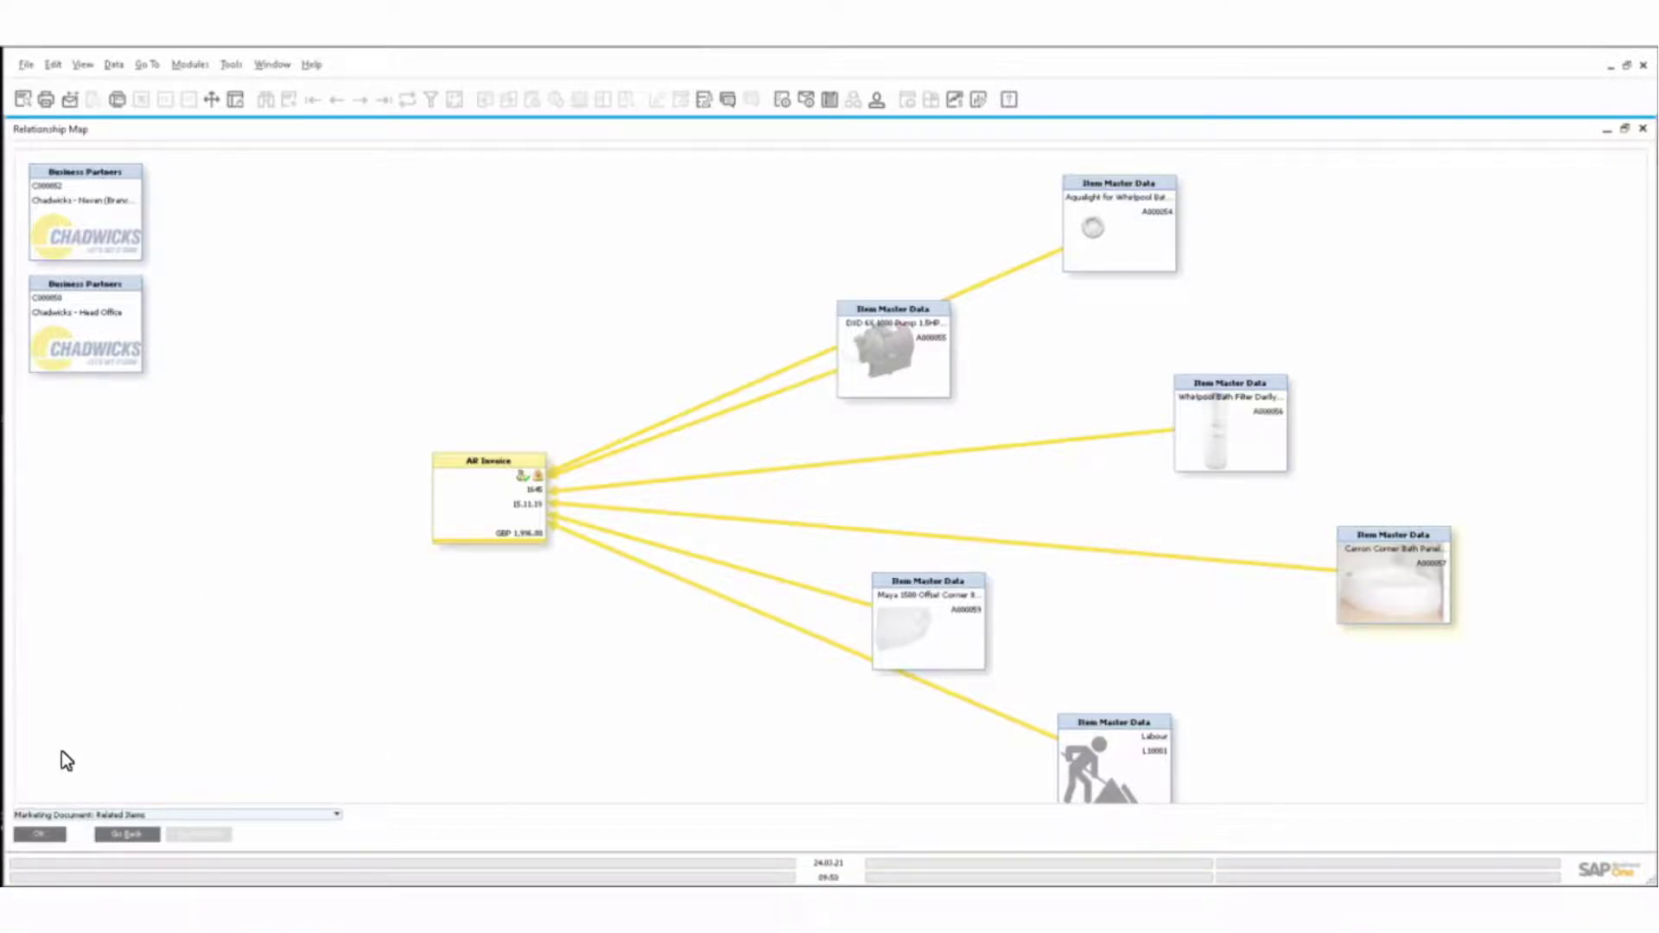
left_click(39, 835)
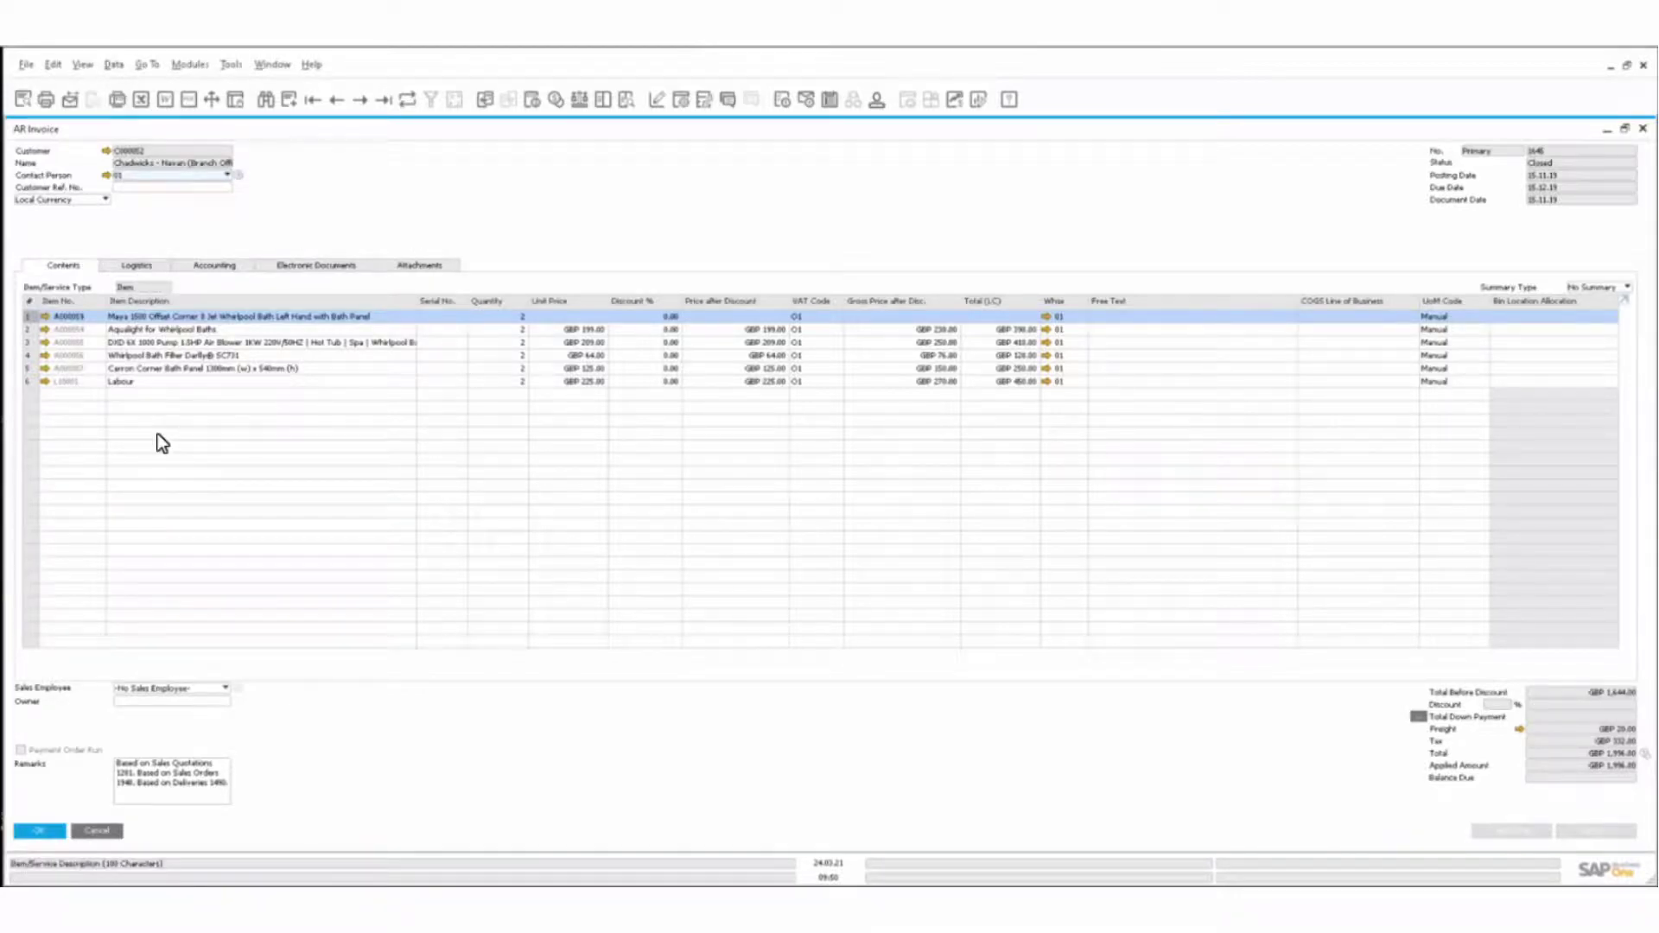
Duplicate the AR invoice for a different business partner, updating the rows with that partner's data, and discard the copy
left_click(121, 60)
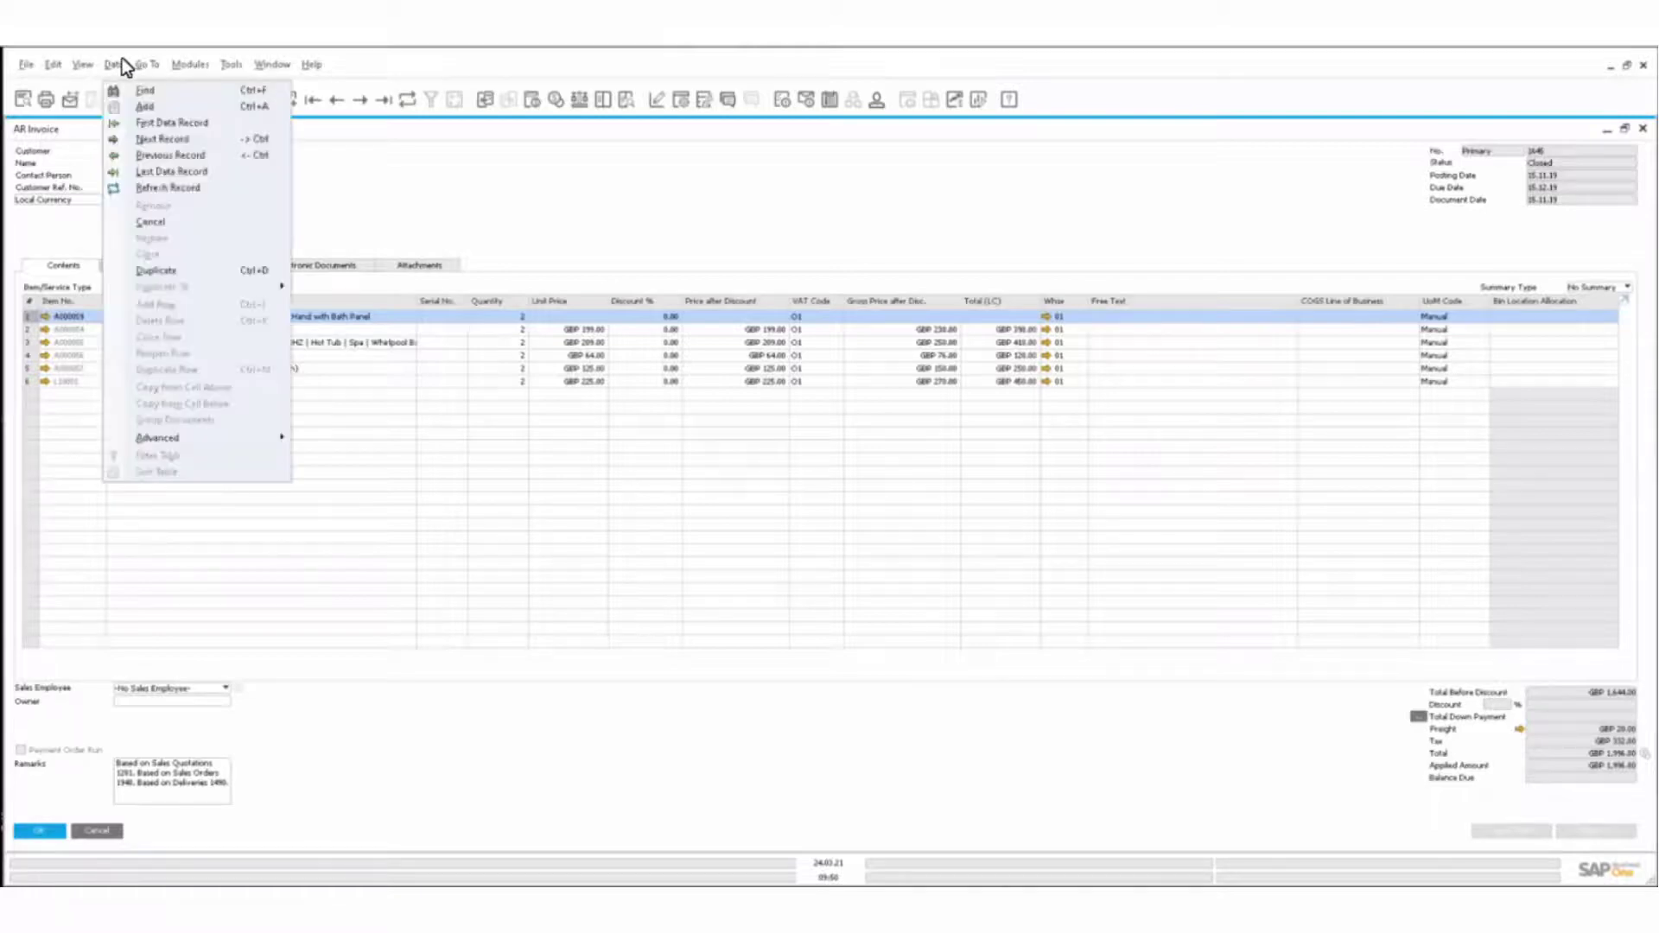
left_click(203, 273)
left_click(665, 498)
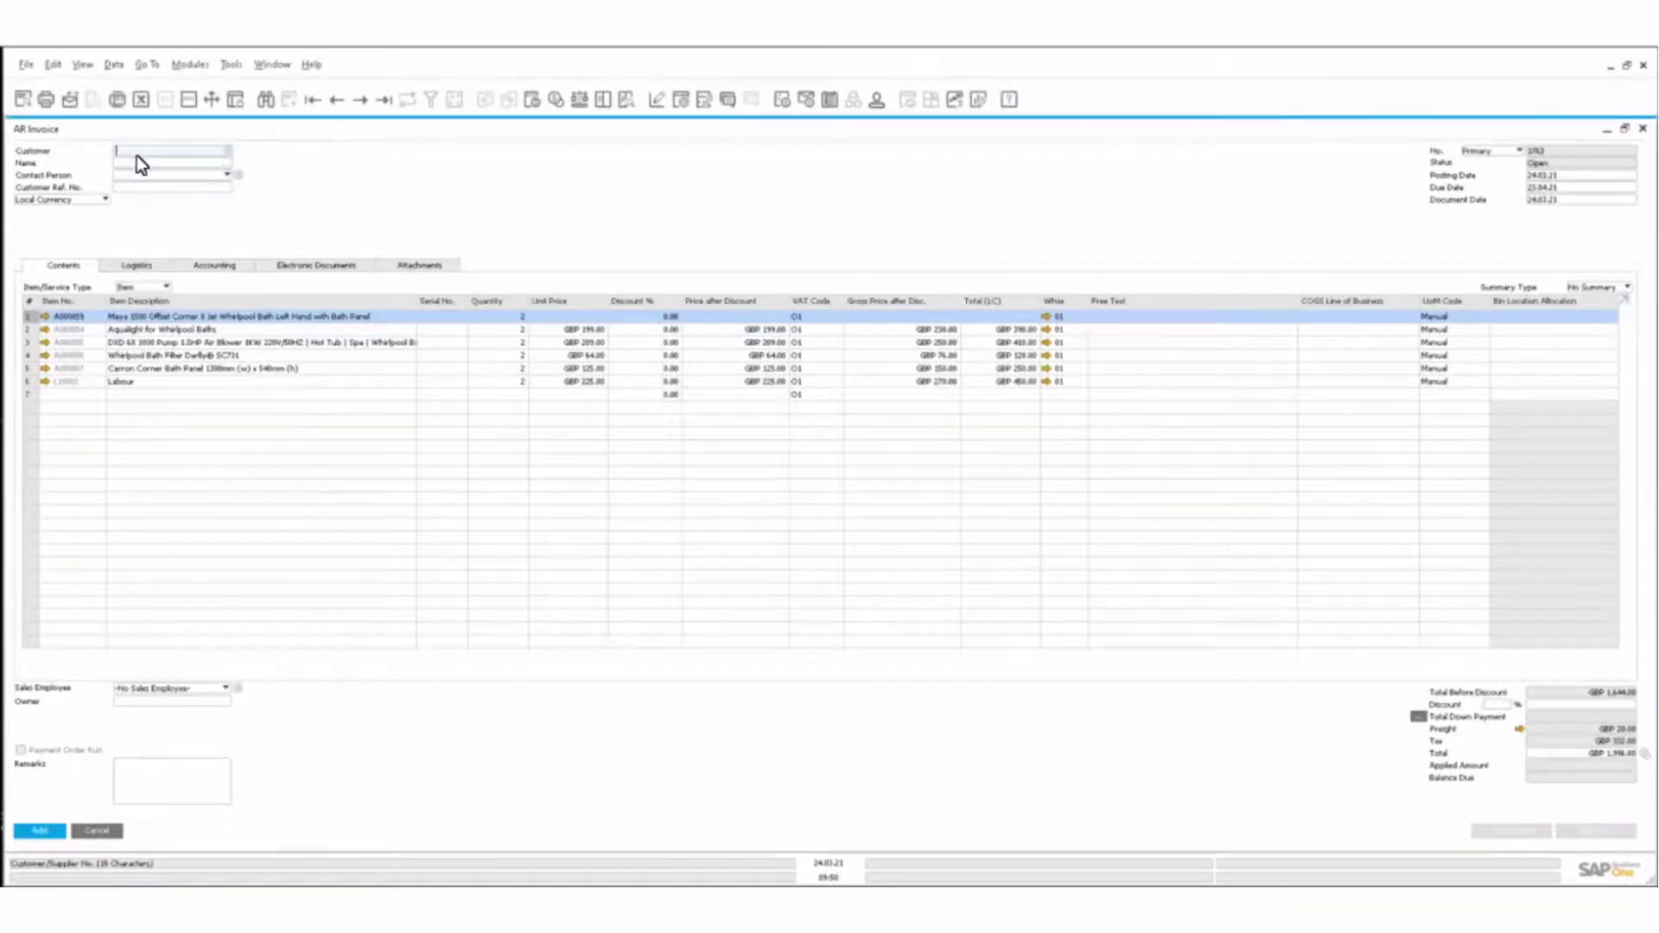
left_click(226, 150)
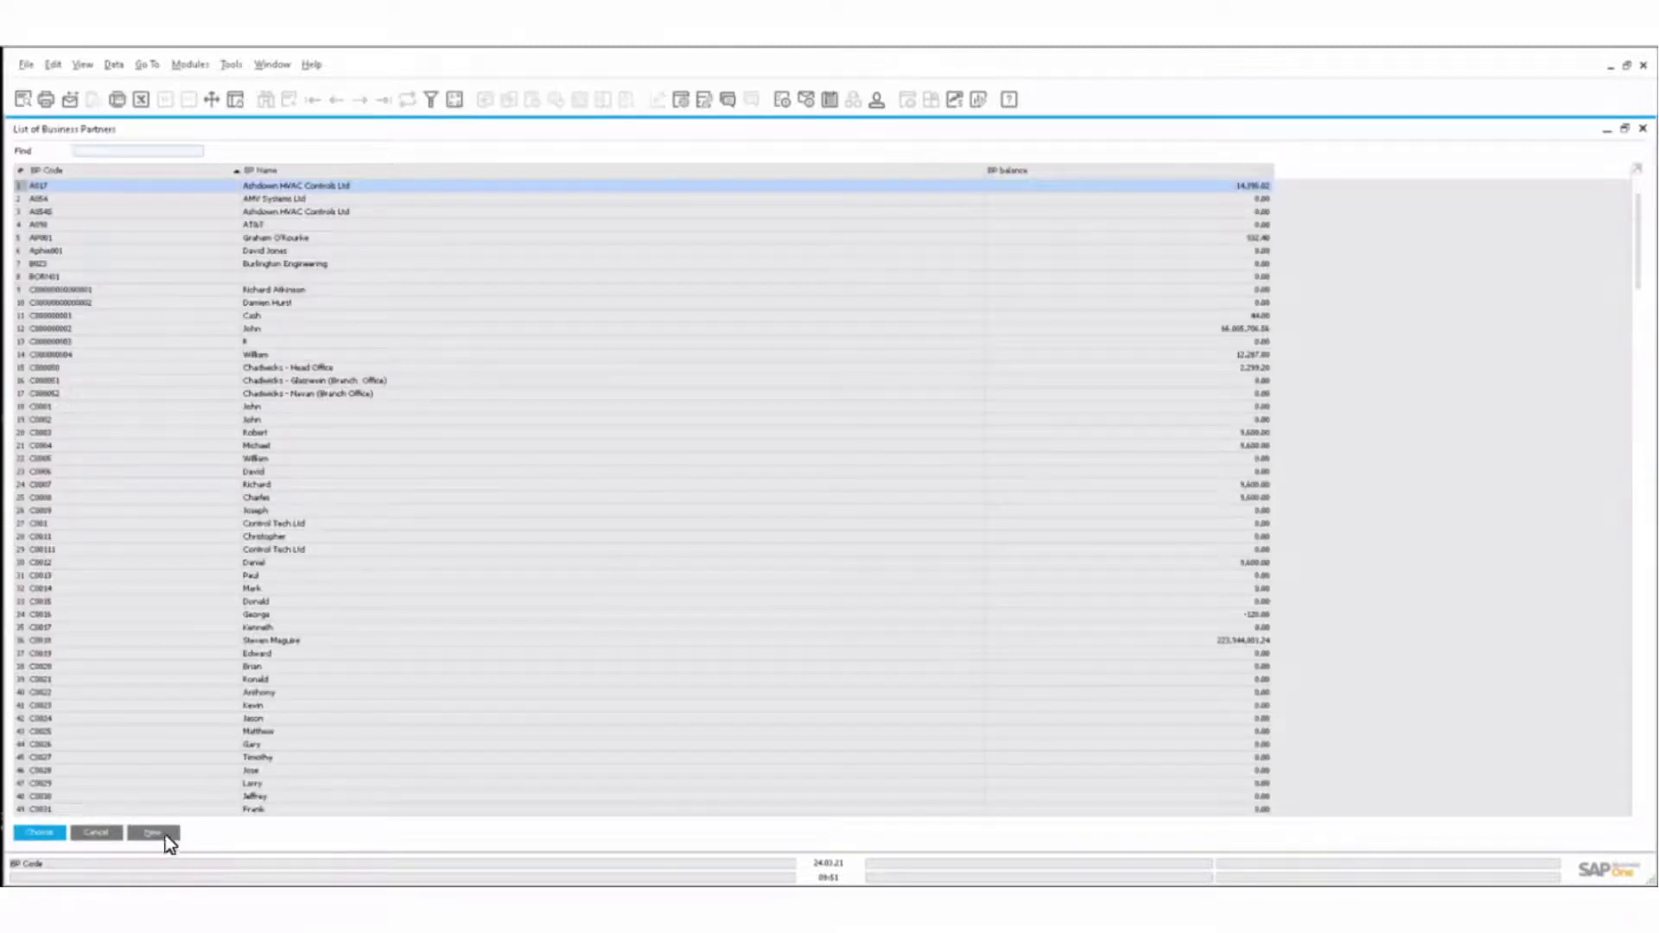
double_click(242, 651)
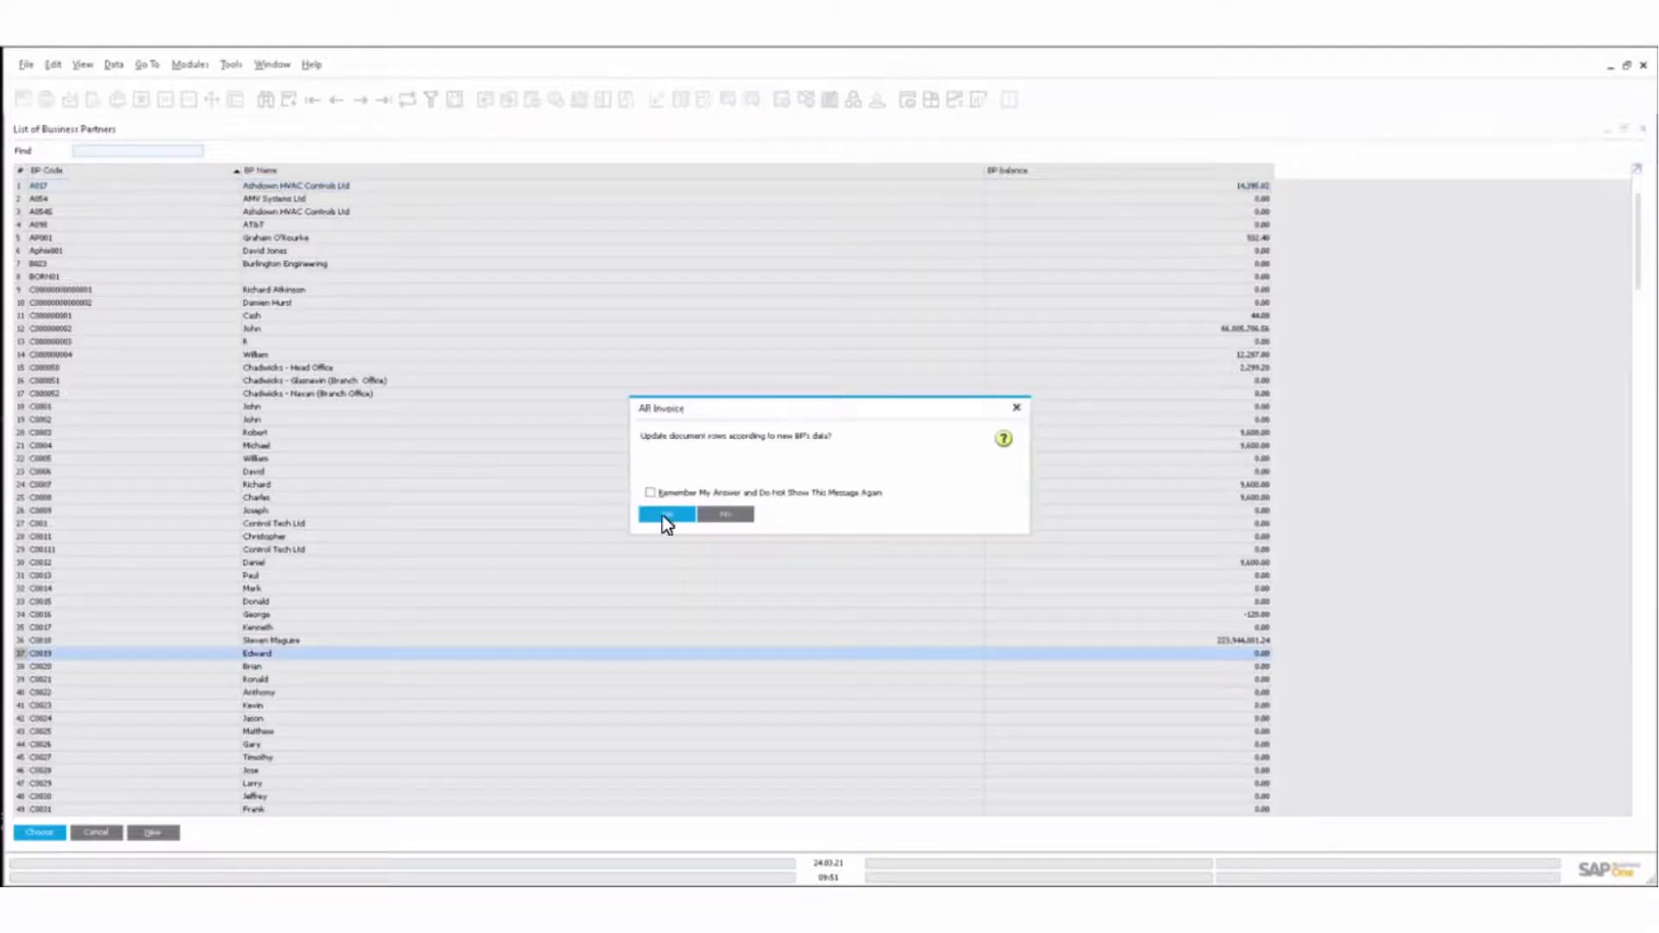
left_click(664, 515)
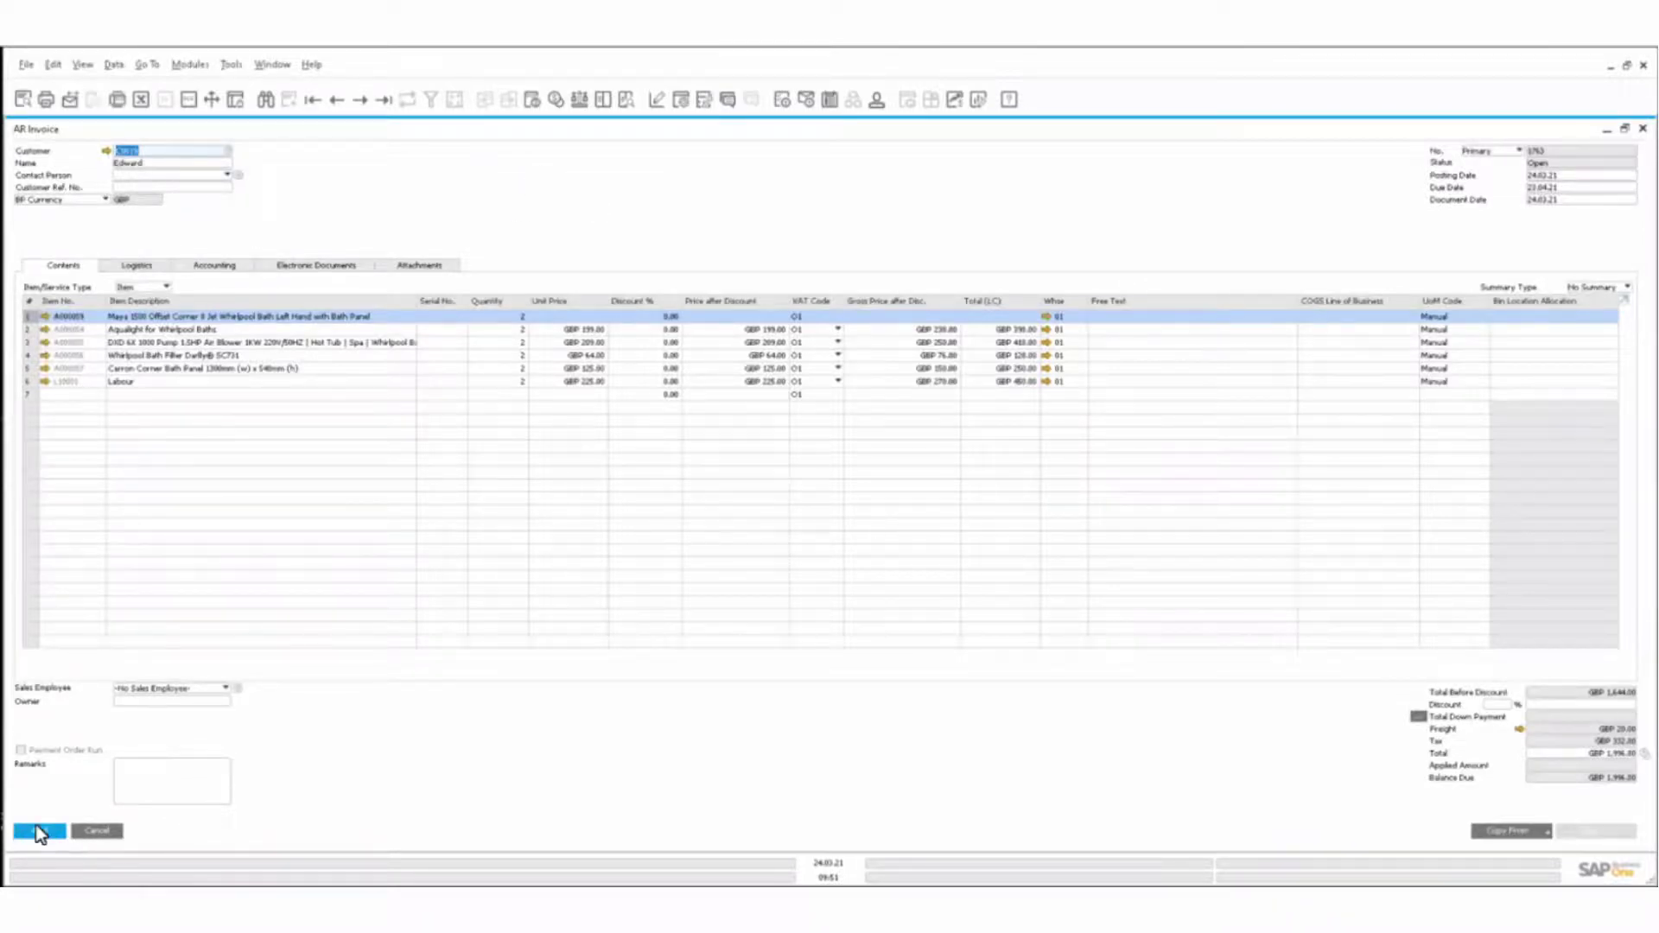
left_click(88, 824)
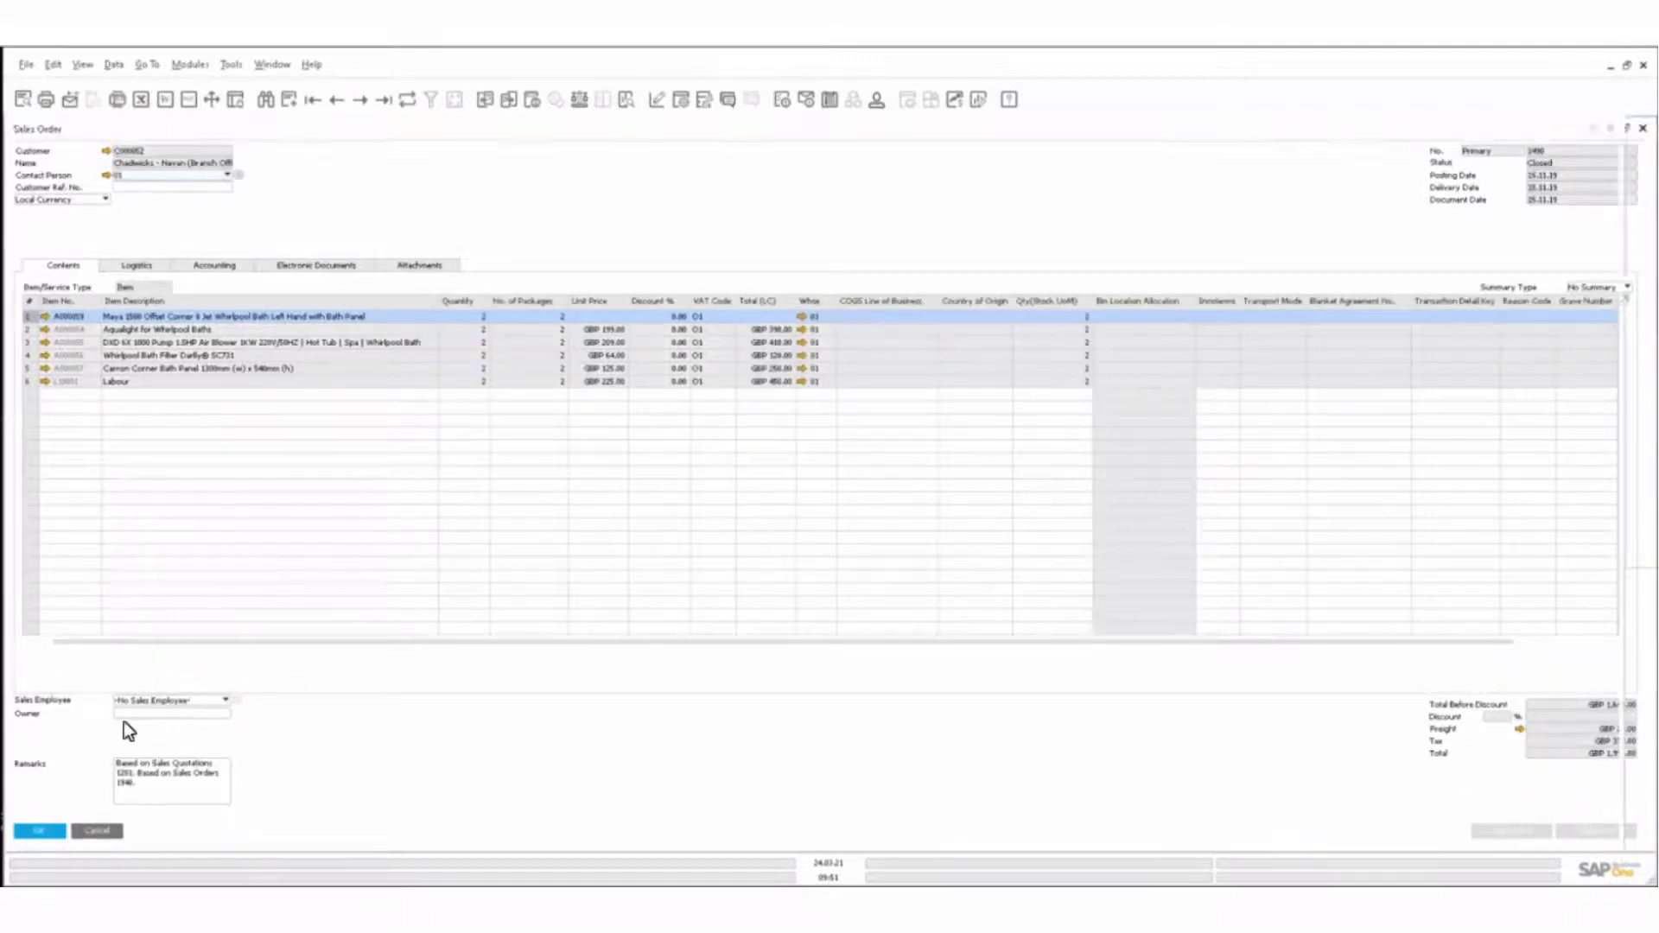
Close the open documents to return to a blank sales quotation and set its customer to HSBC Sales UK
key("Escape")
key("Escape")
key("Escape")
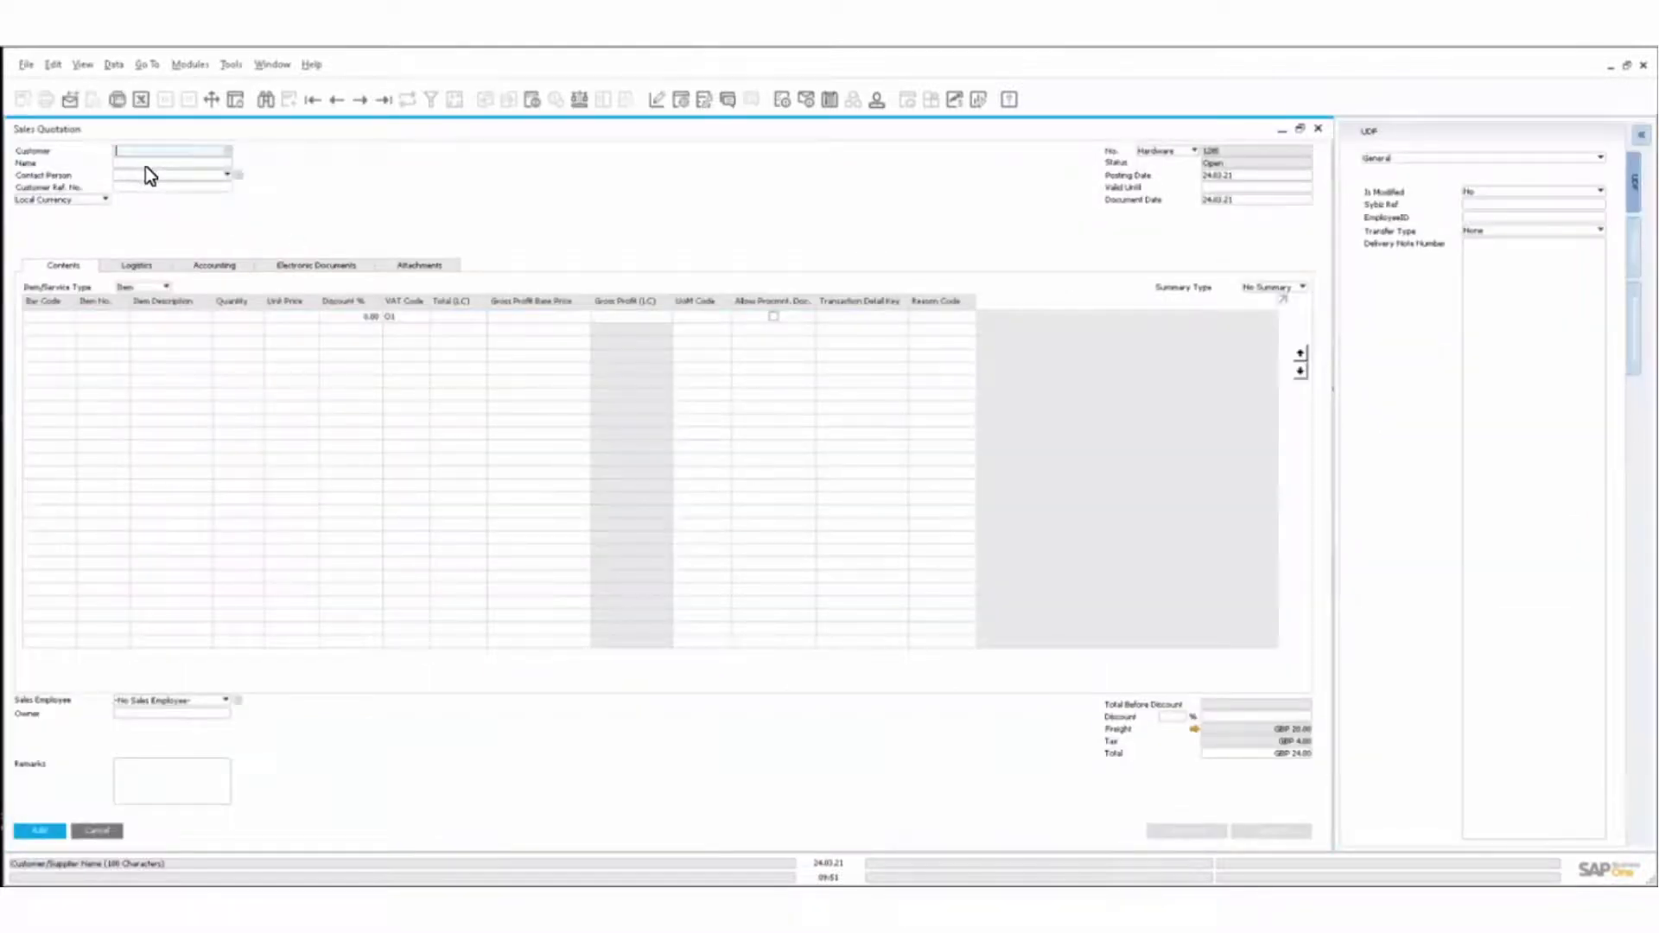
left_click(145, 166)
type("hsb")
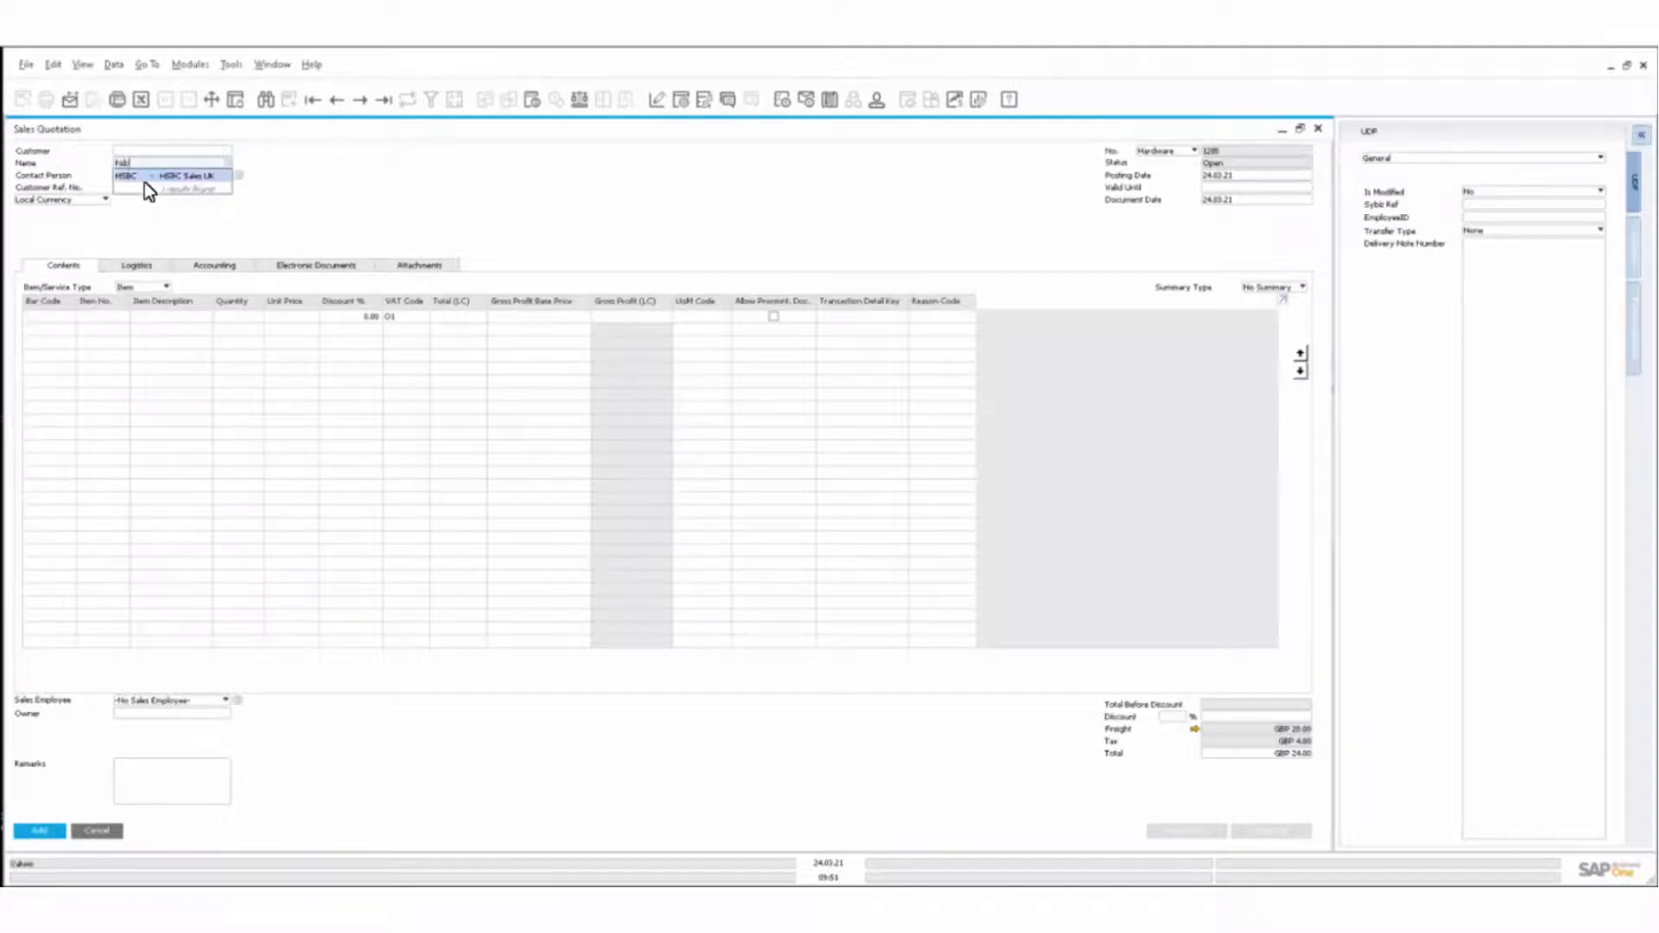
left_click(143, 179)
Search items for apple, insert the four from Apple iPhone 7 through Apple Ipod Classic 6Th Generation, and add the quotation
left_click(159, 316)
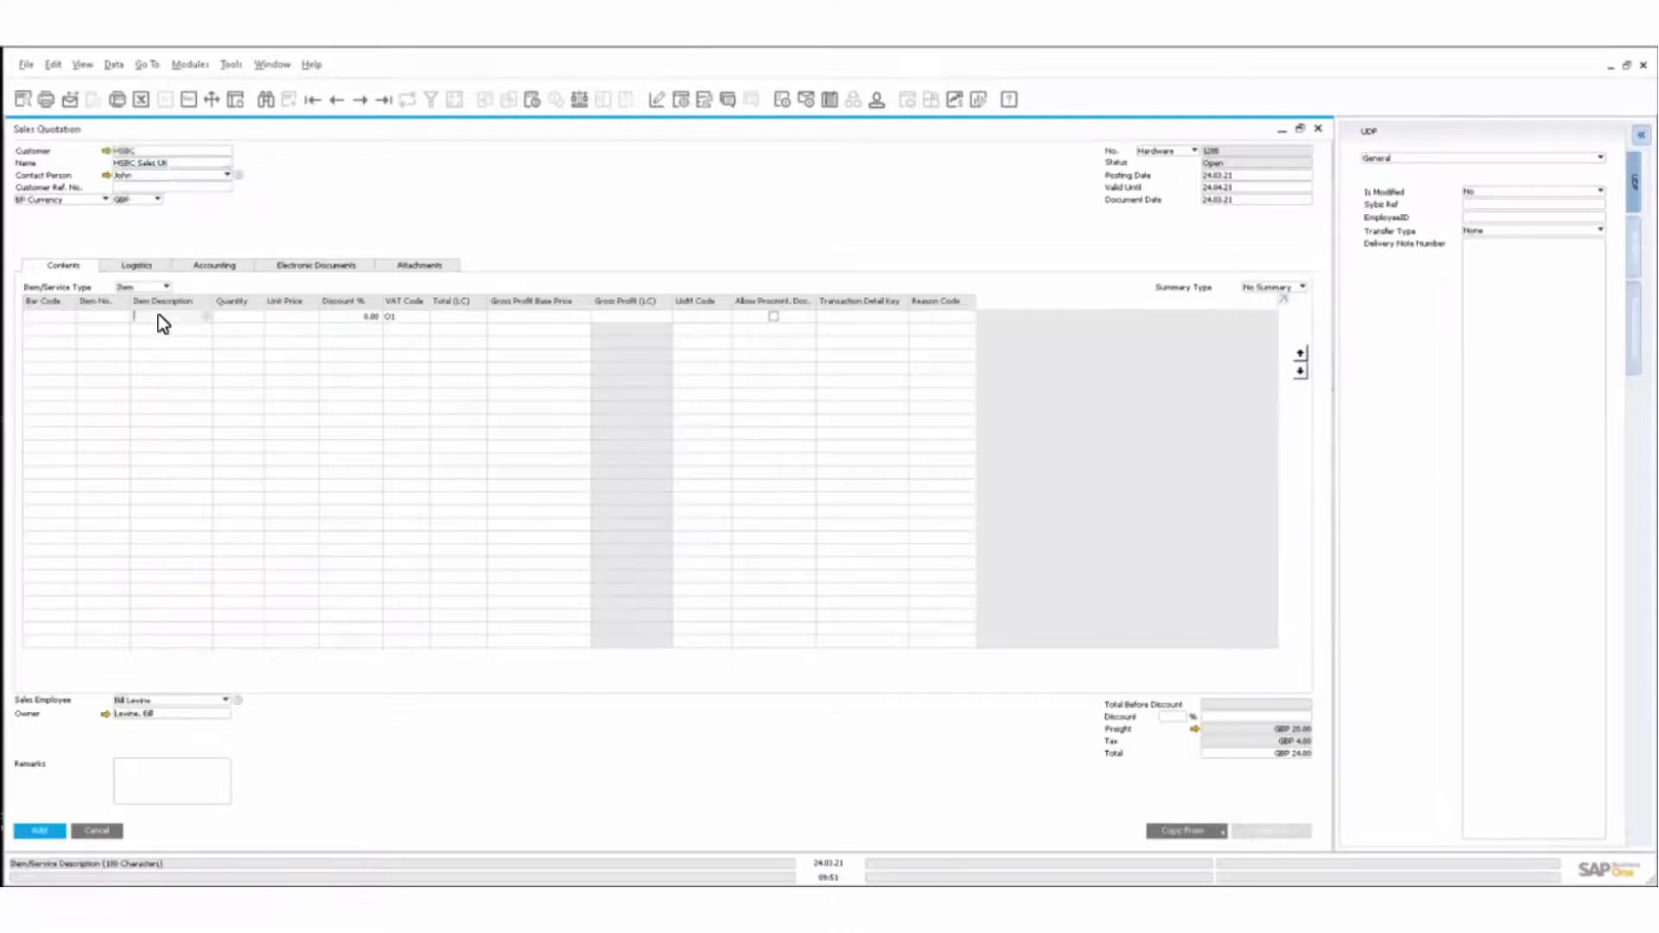
type("apple")
key("BackSpace")
key("BackSpace")
key("BackSpace")
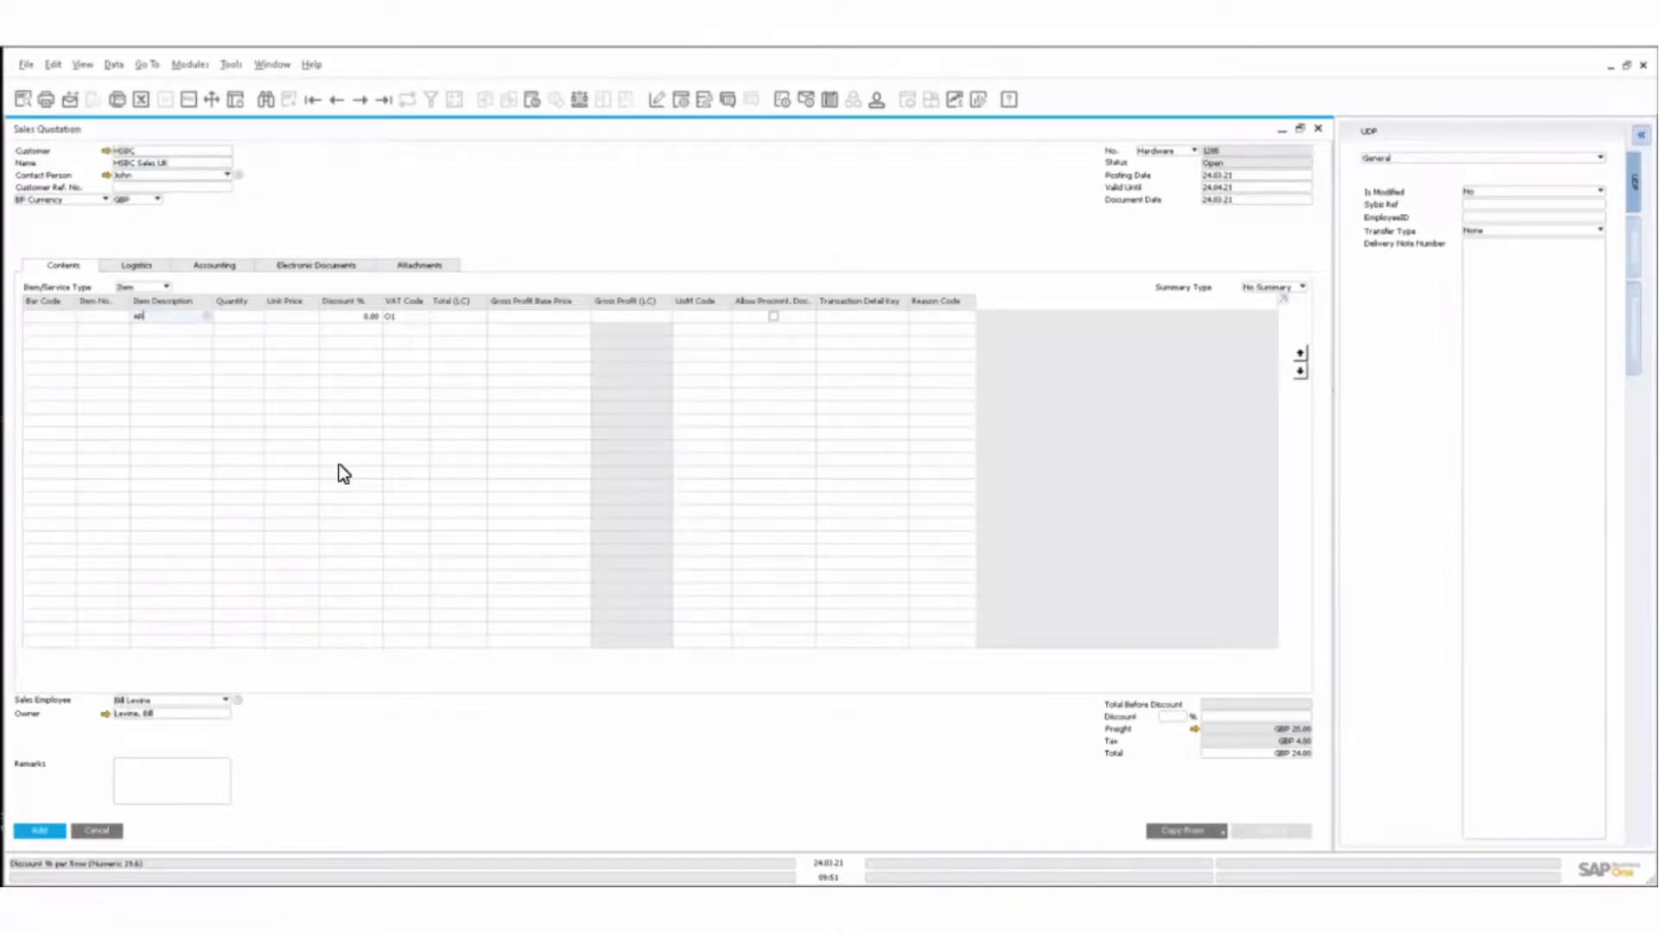
type("ple")
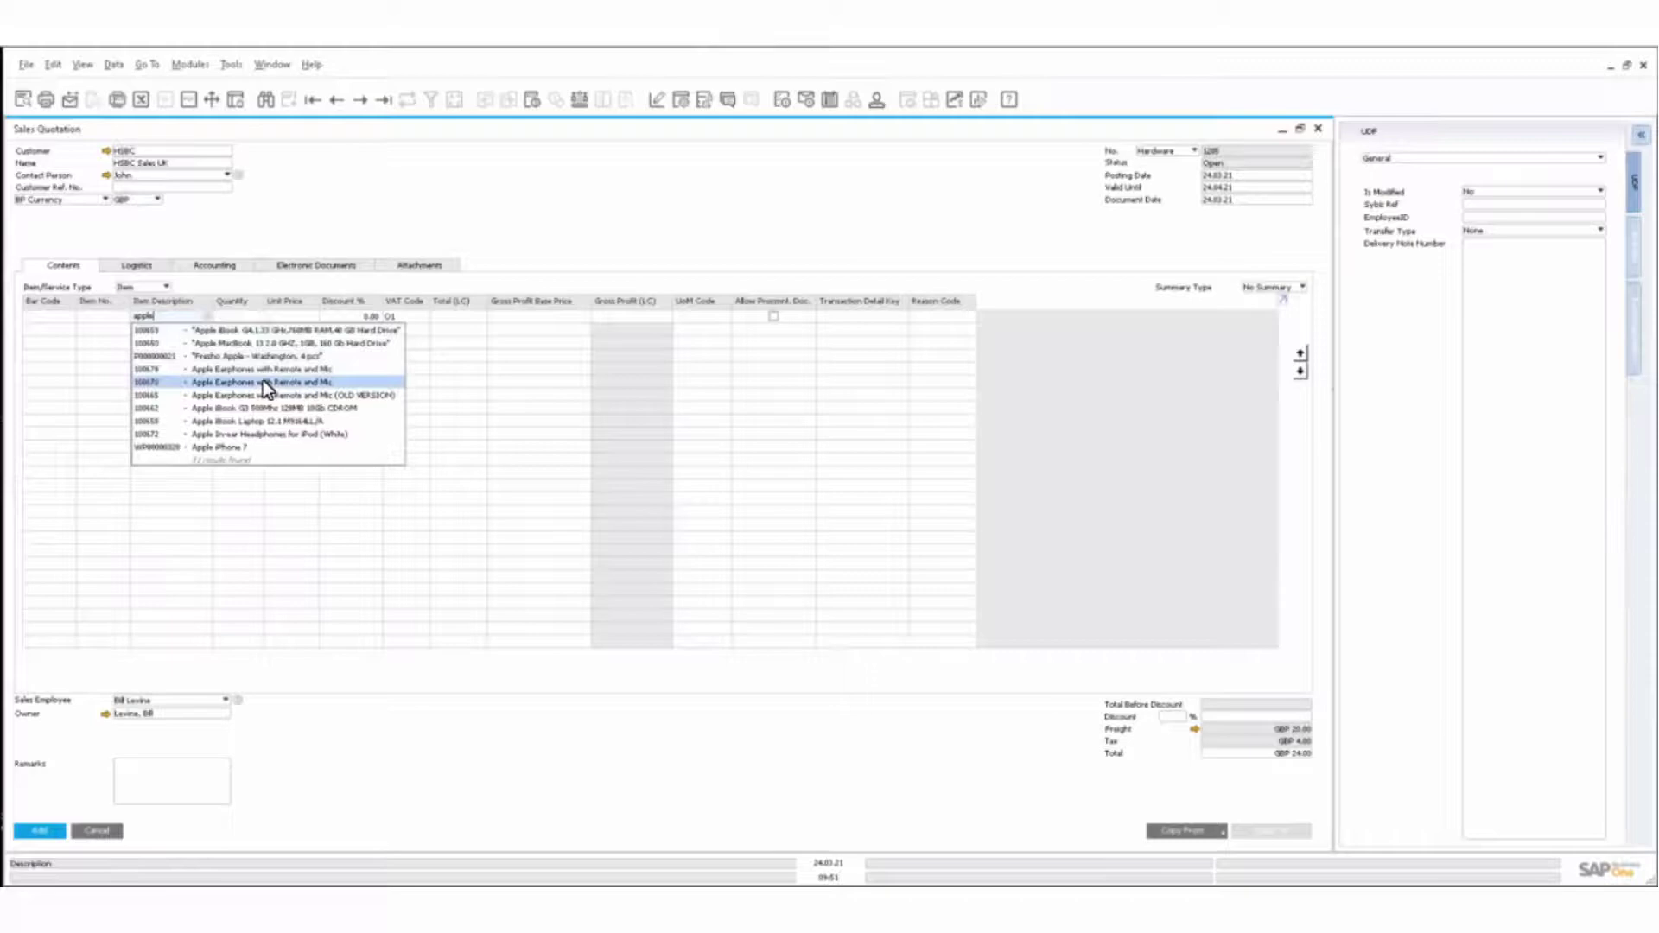
key("Tab")
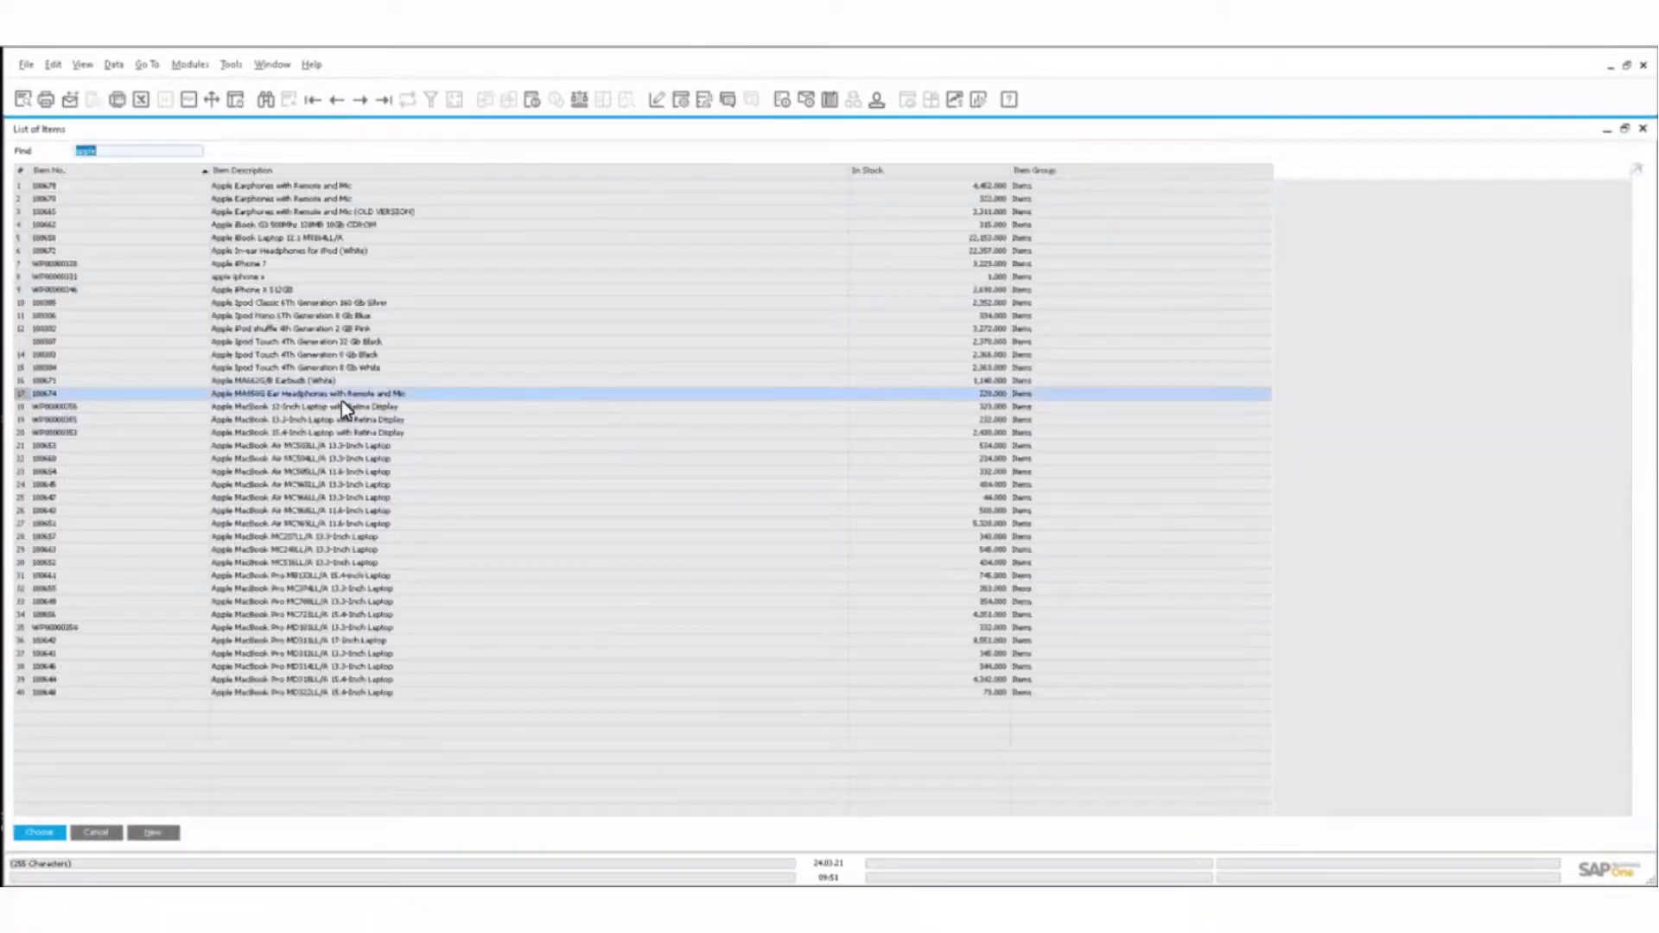
left_click(210, 307)
left_click(204, 266, "shift")
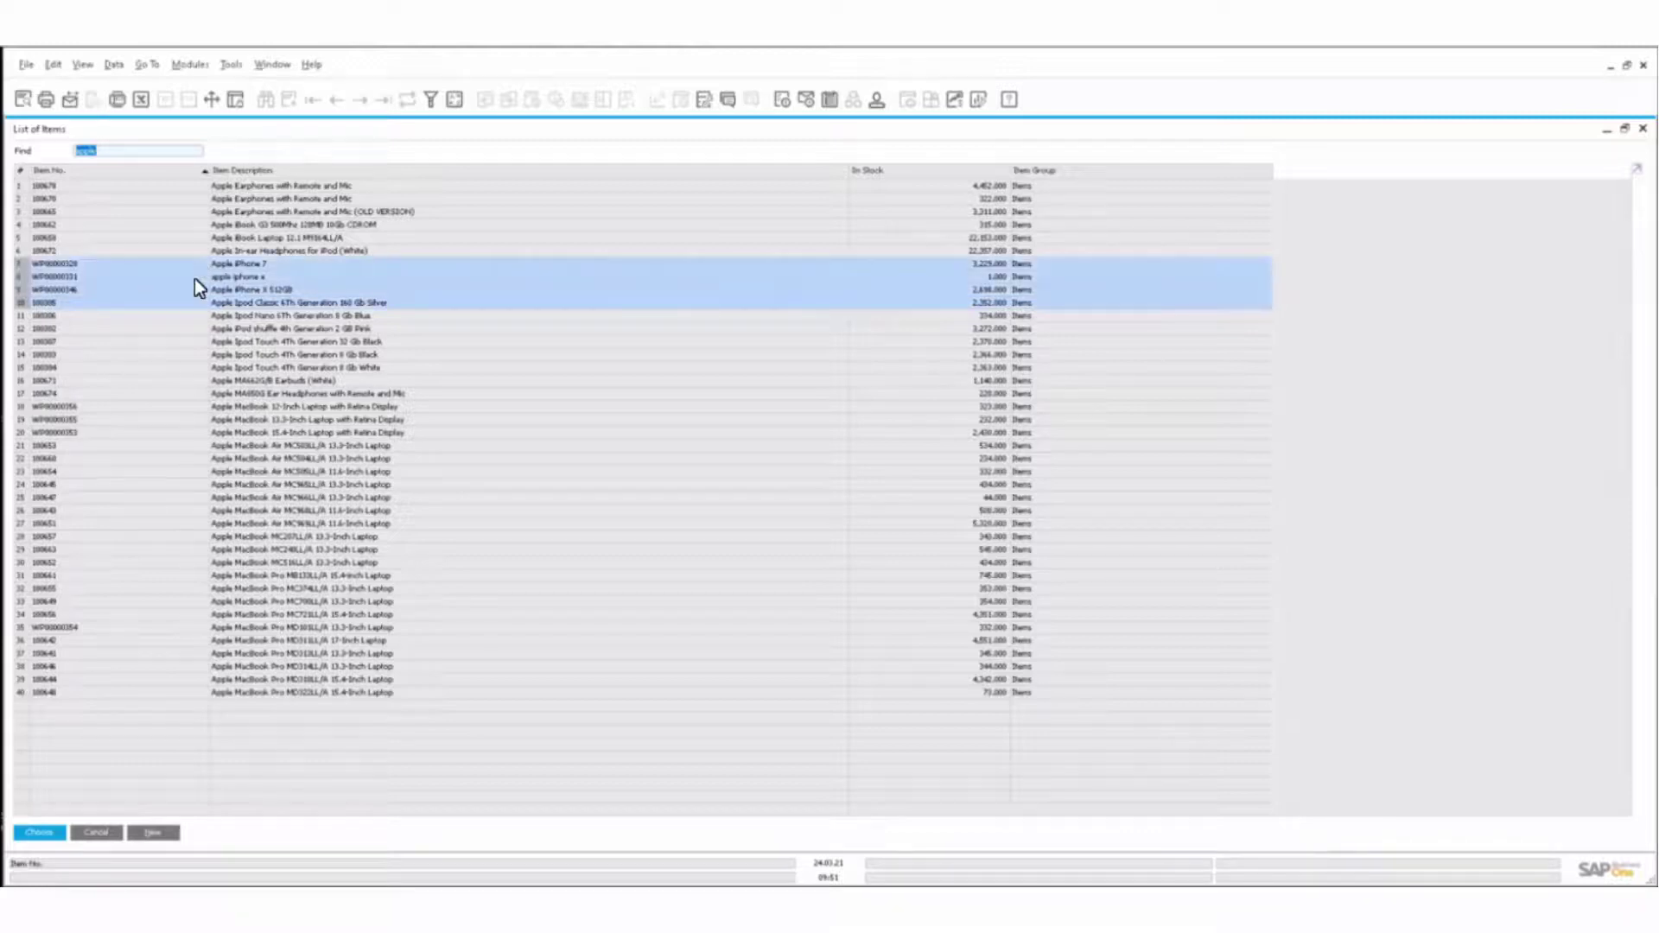
left_click(39, 833)
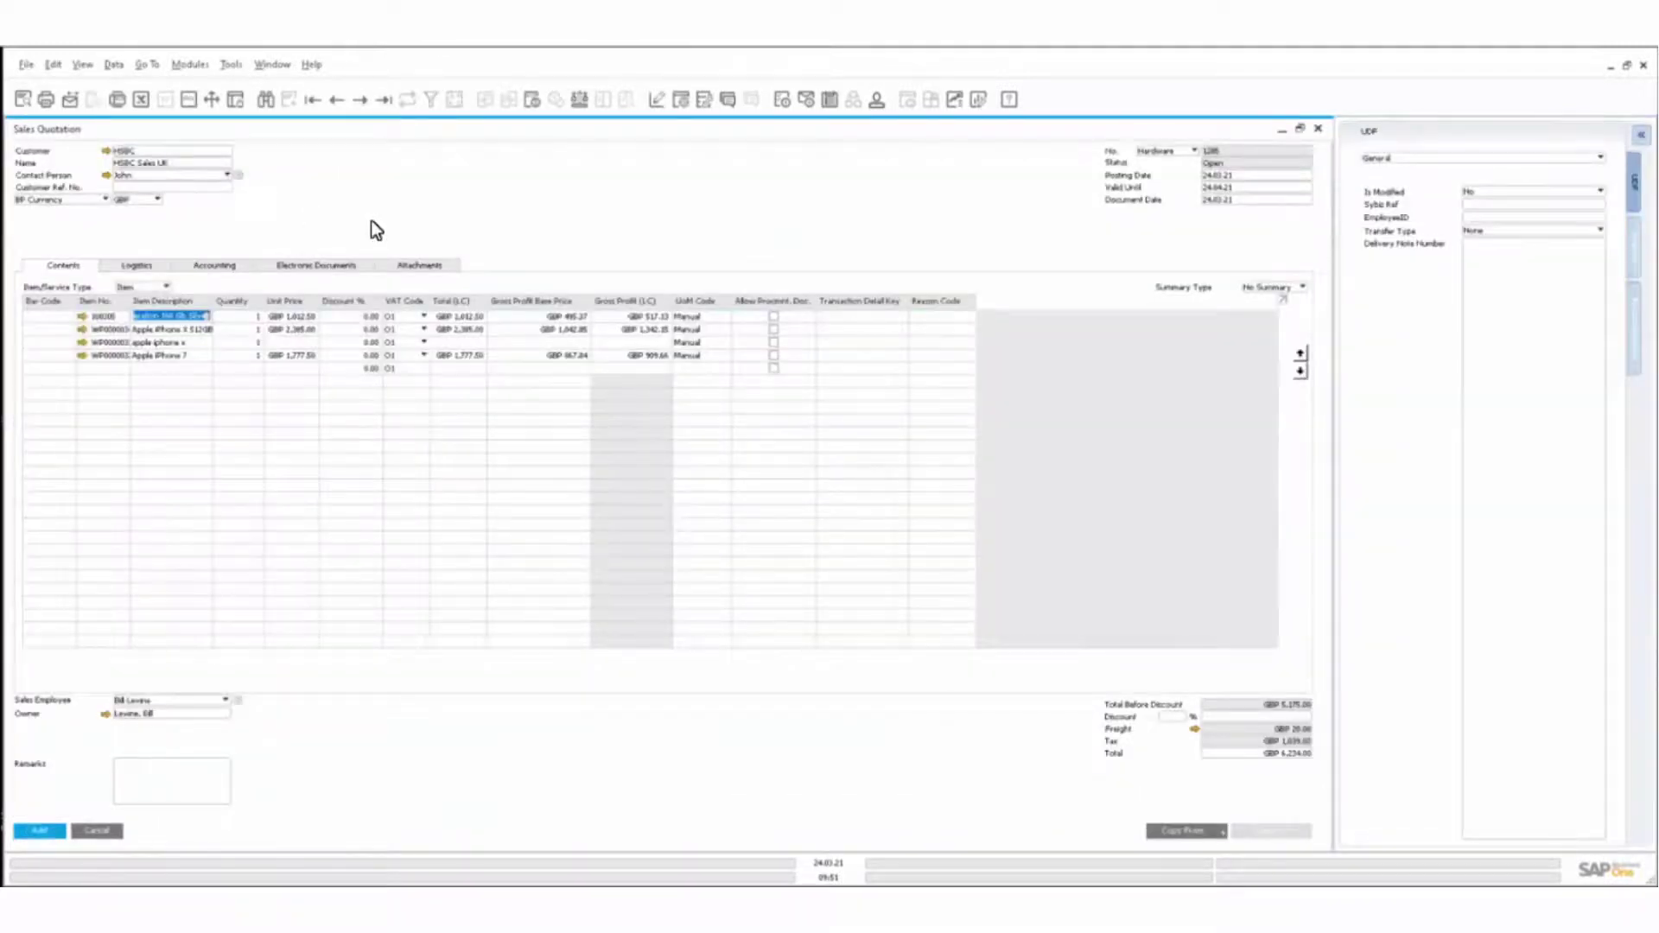
left_click(40, 830)
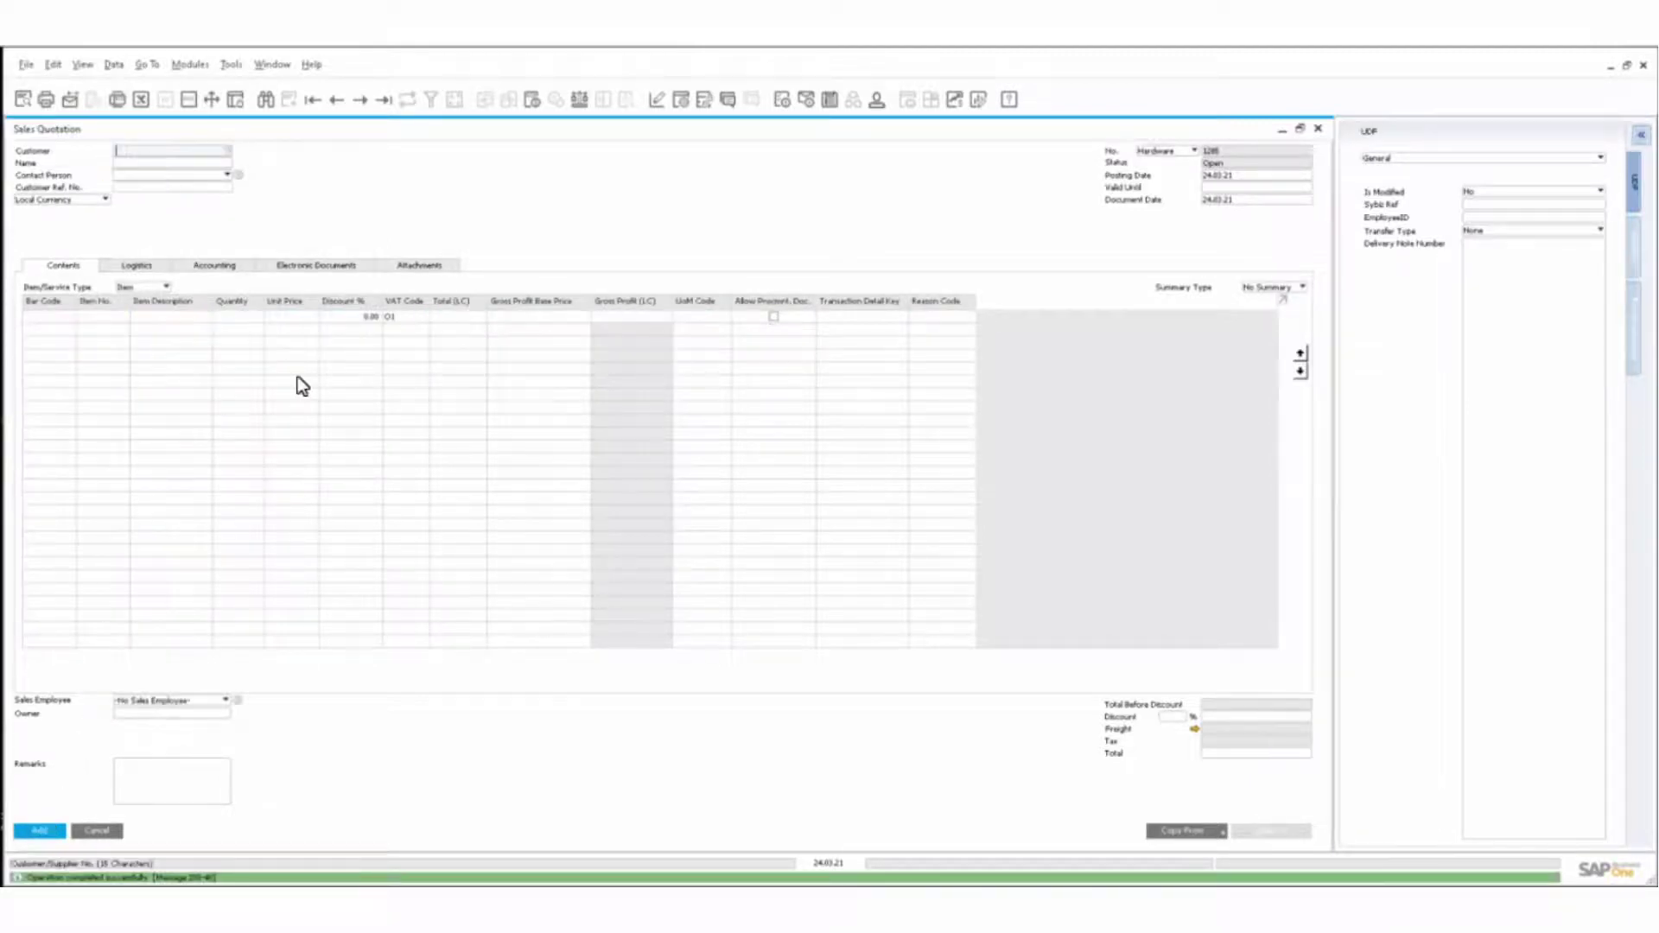
Reopen the last sales quotation and preview its print layout, closing the preview
left_click(380, 100)
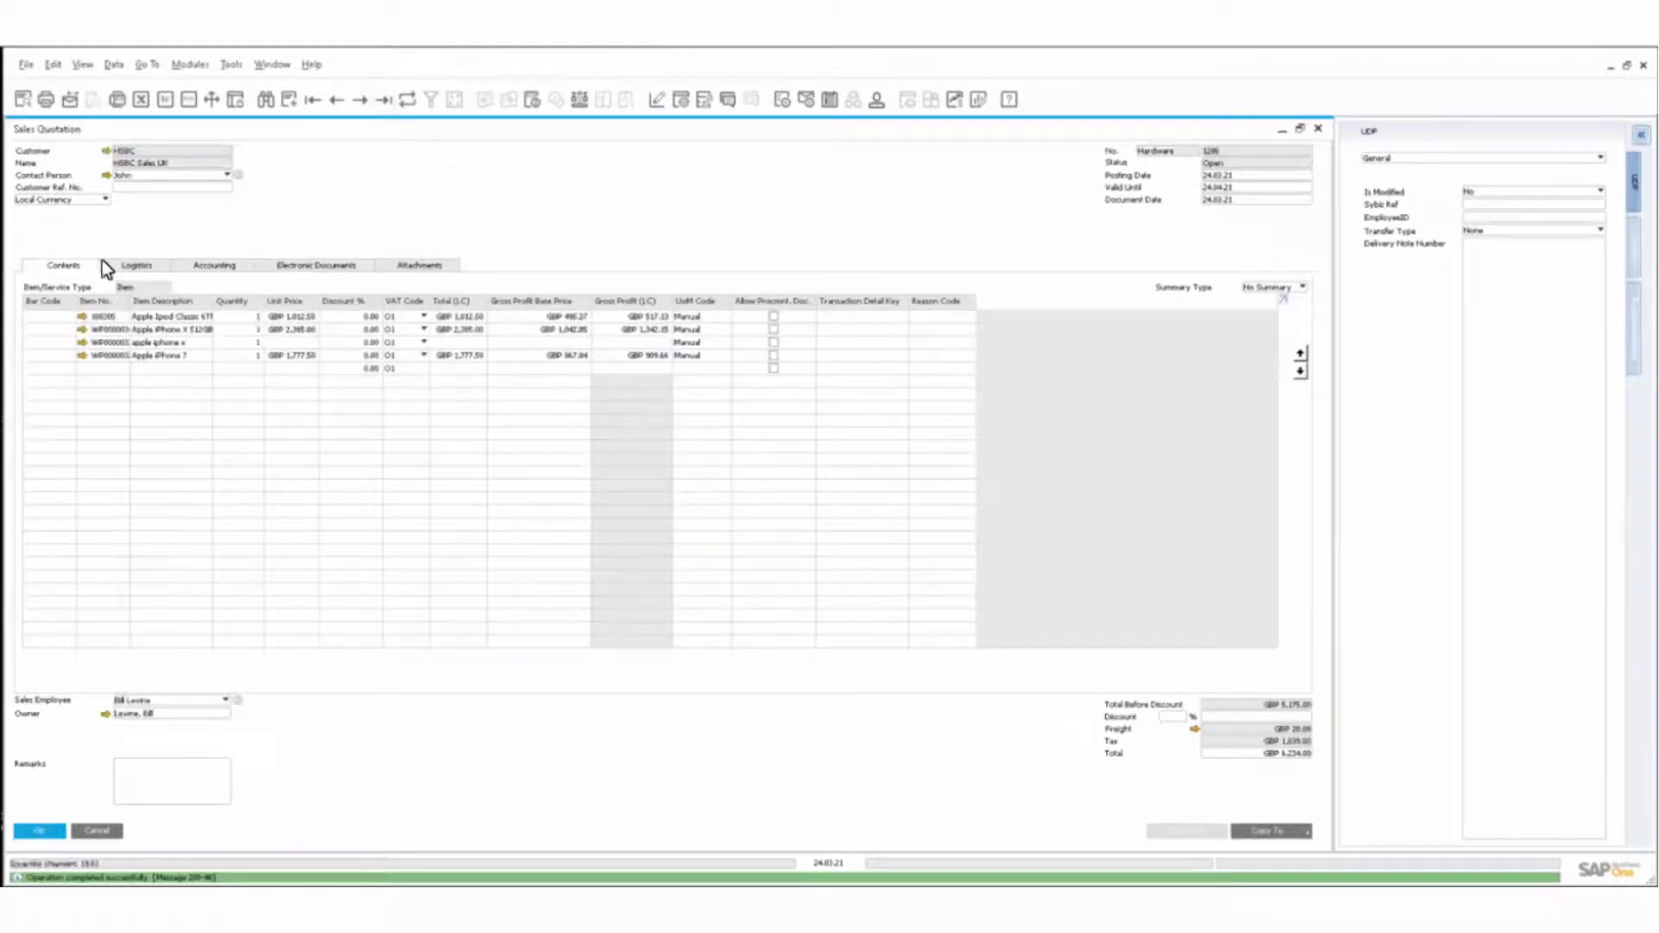
left_click(25, 100)
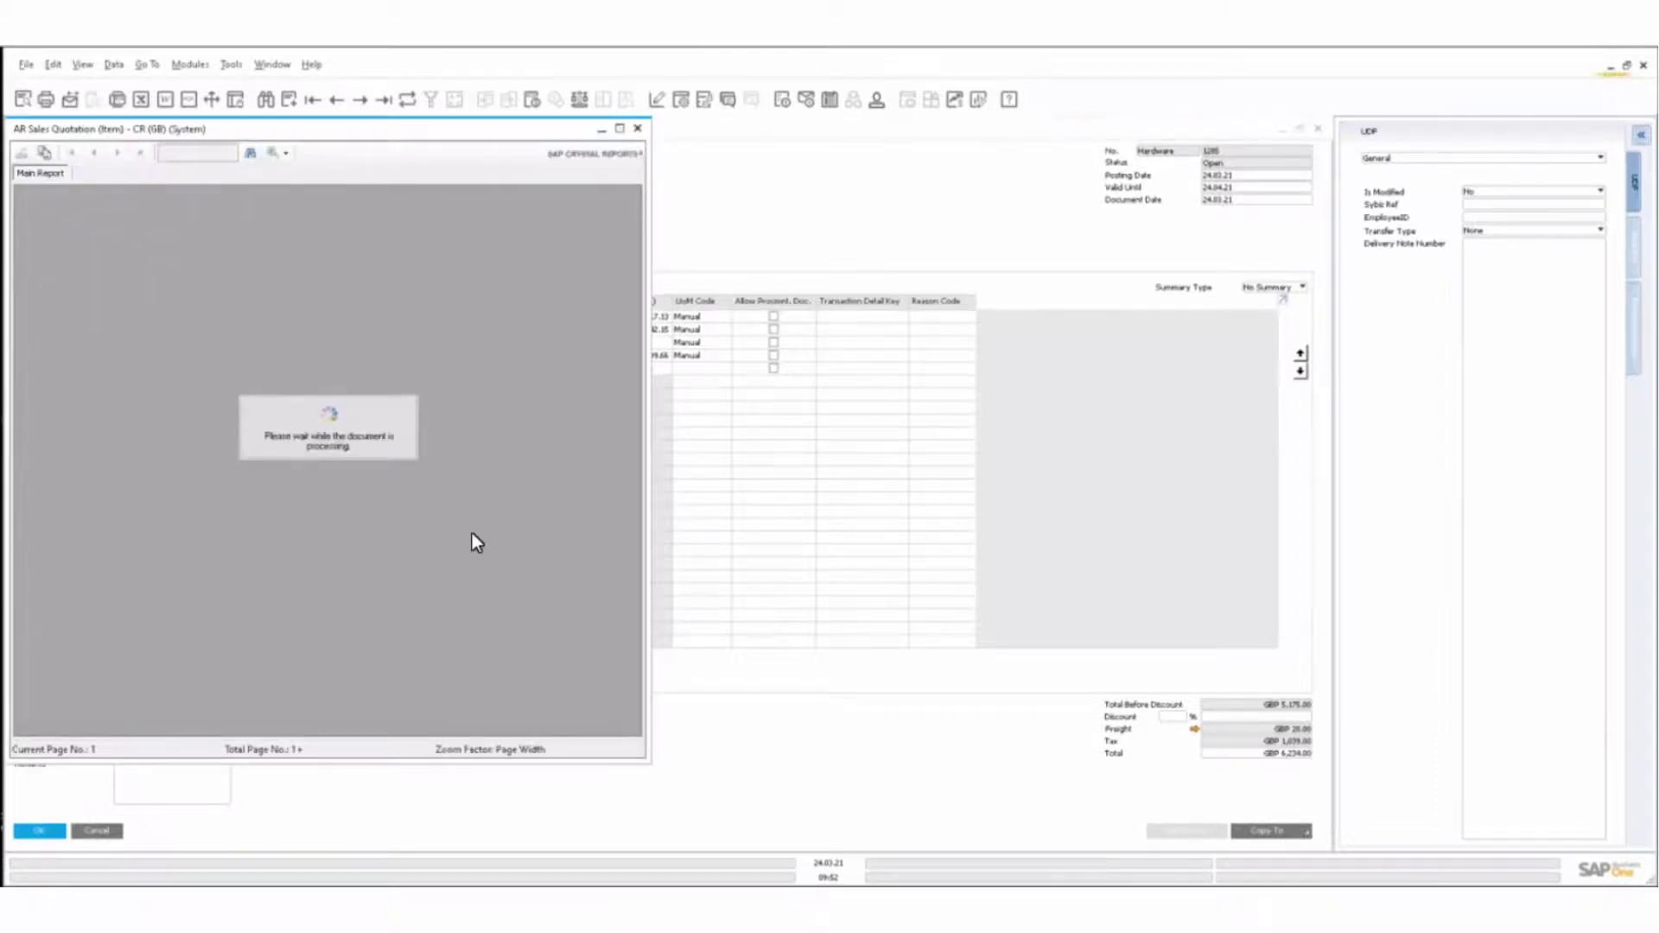
scroll(472, 532, "down", 5)
scroll(472, 532, "up", 5)
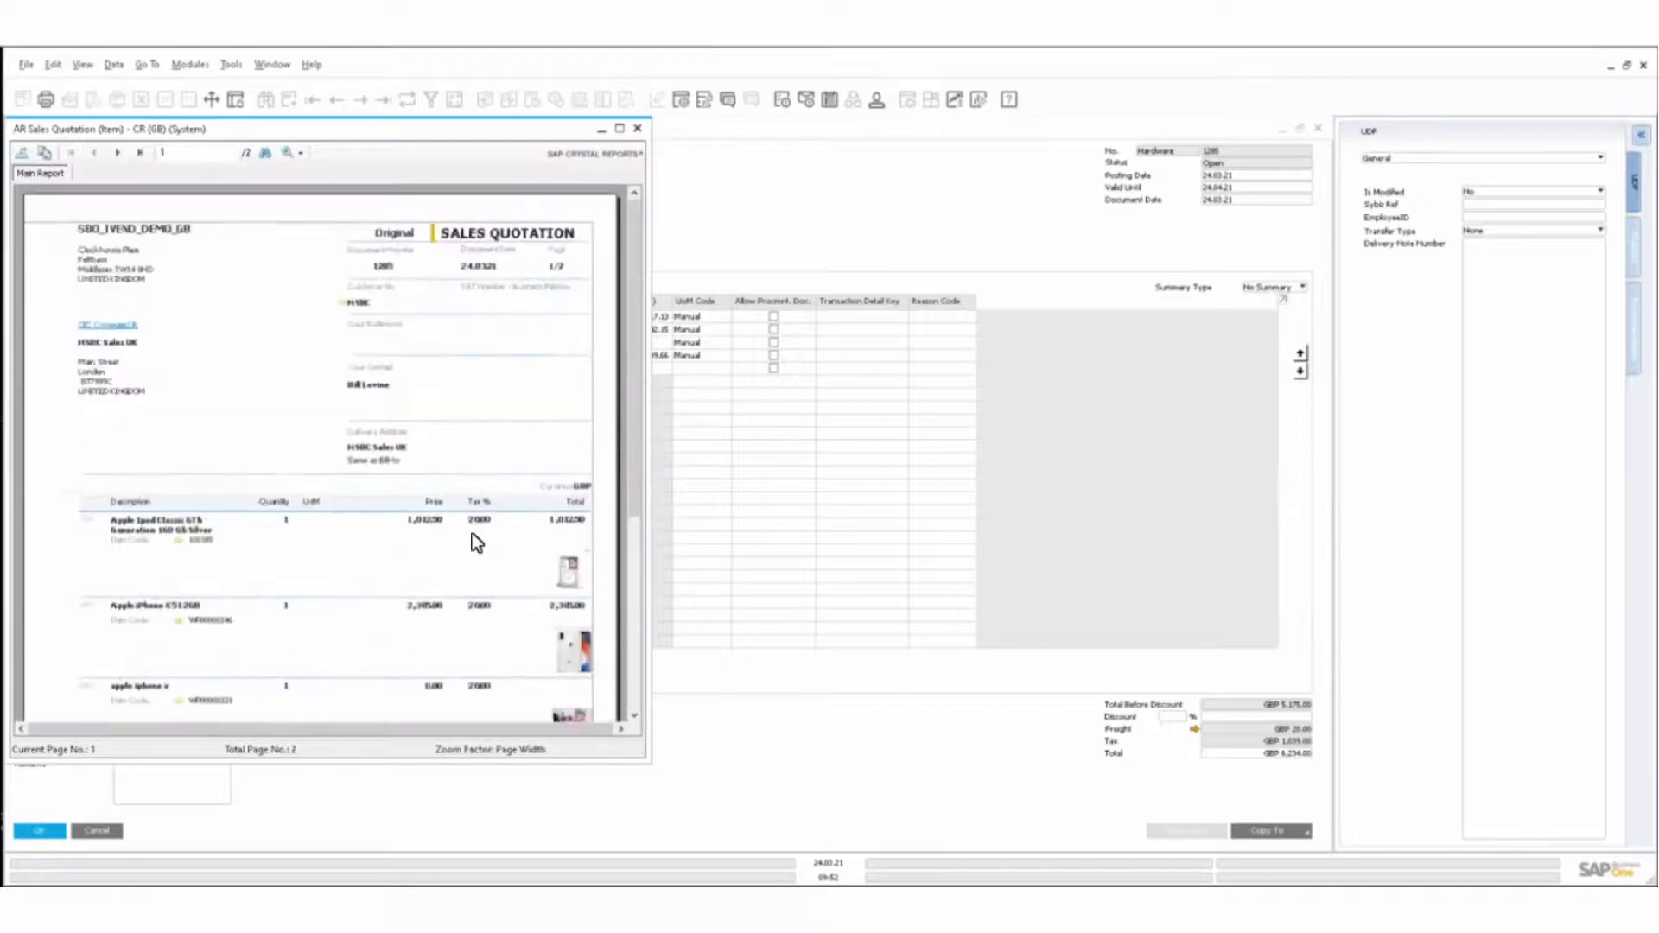
left_click(638, 128)
Copy the quotation to a sales order and set the delivery date to 24.03.21, applying it to the existing rows
left_click(1260, 827)
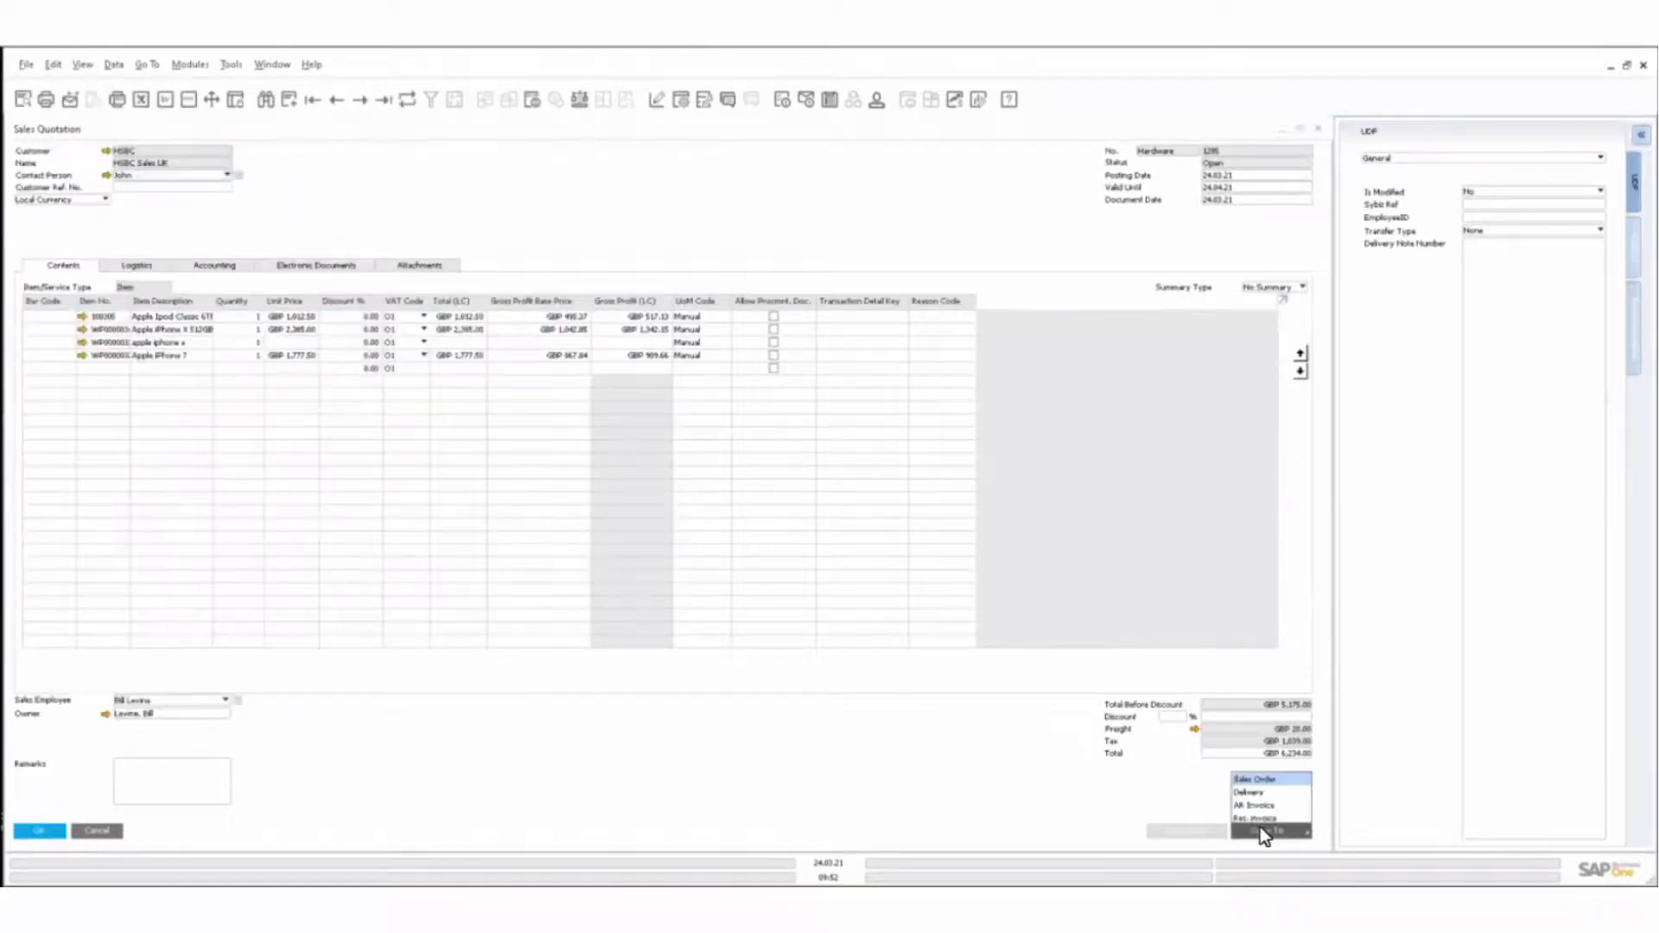
left_click(1282, 779)
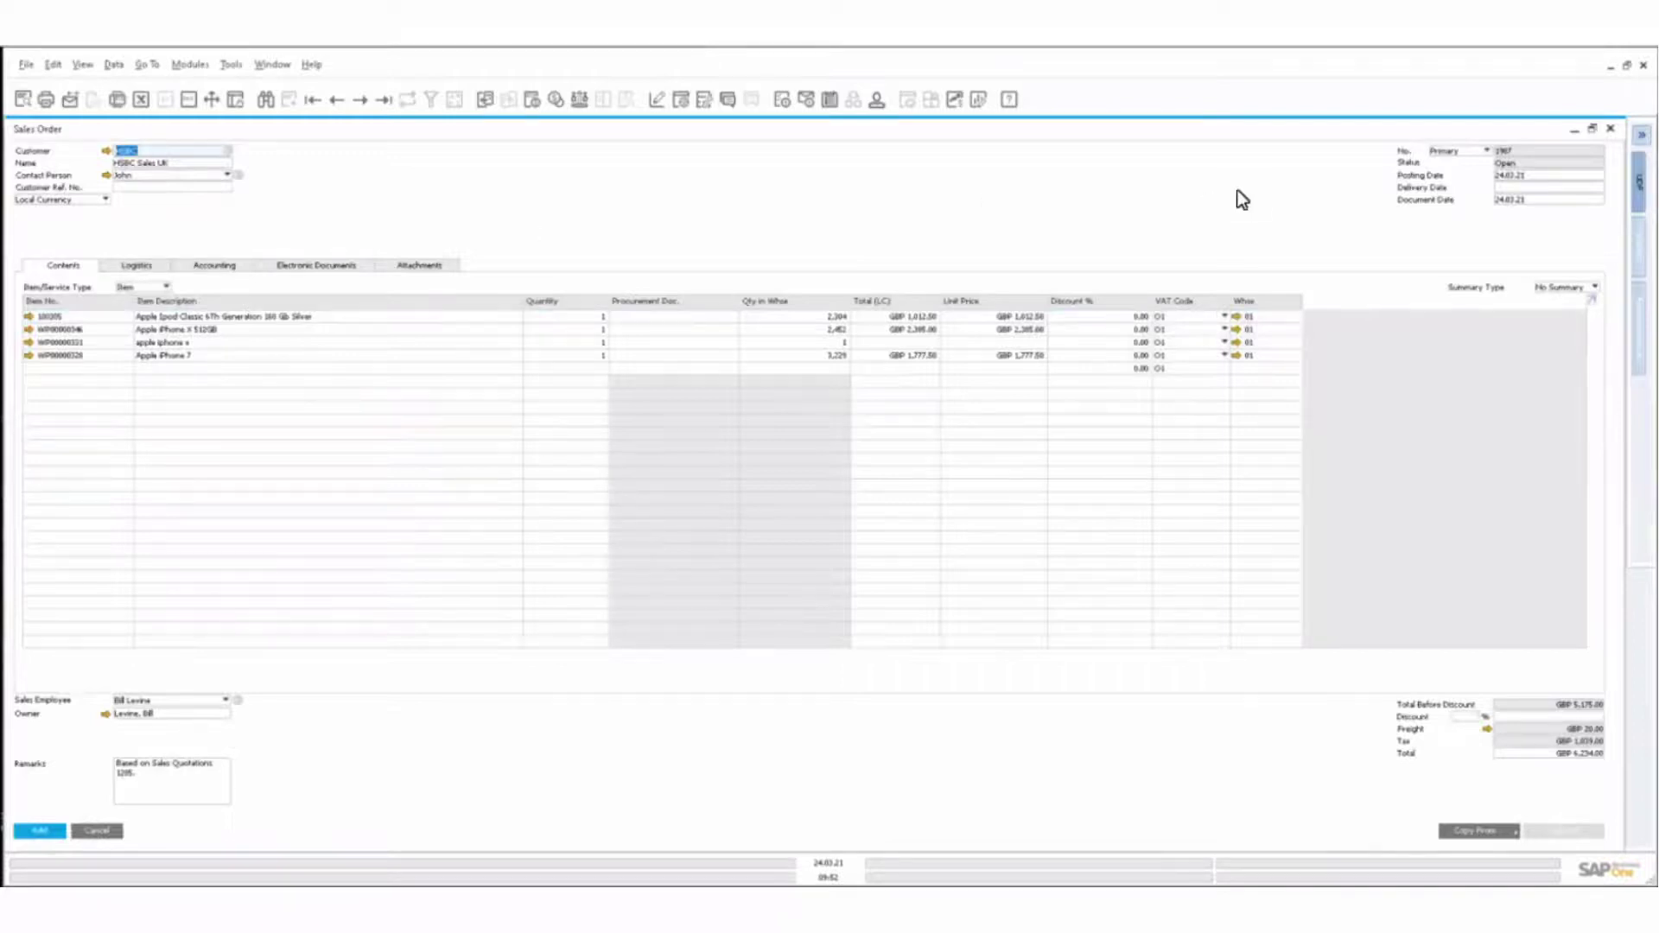
left_click(1520, 192)
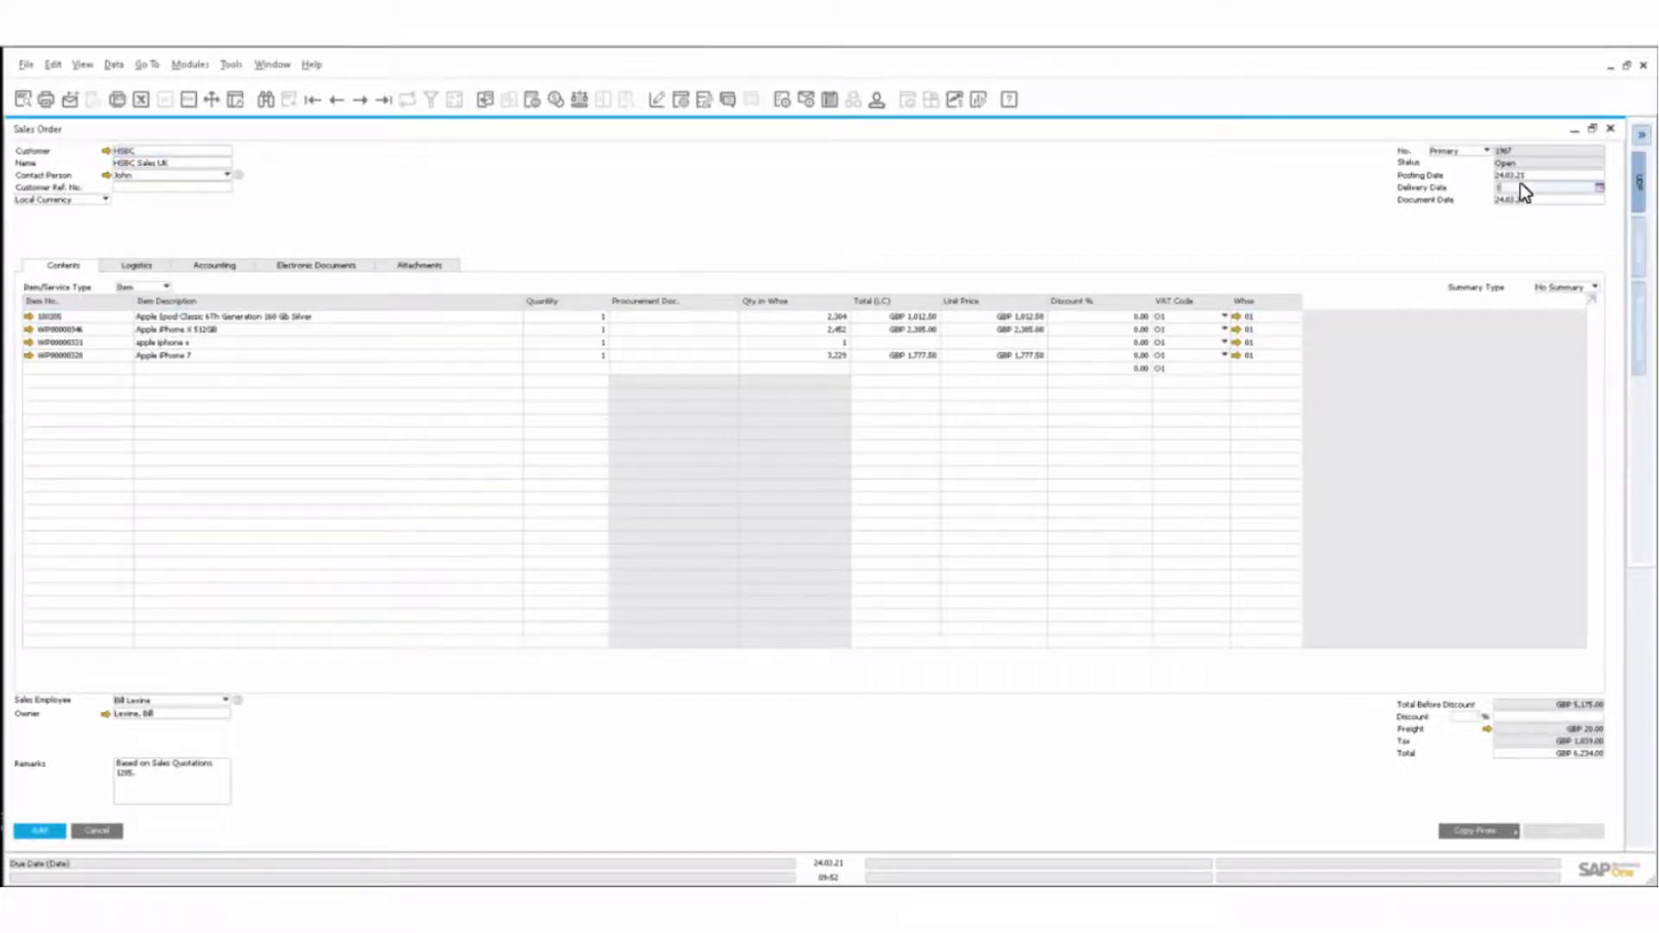
type("t")
key("Tab")
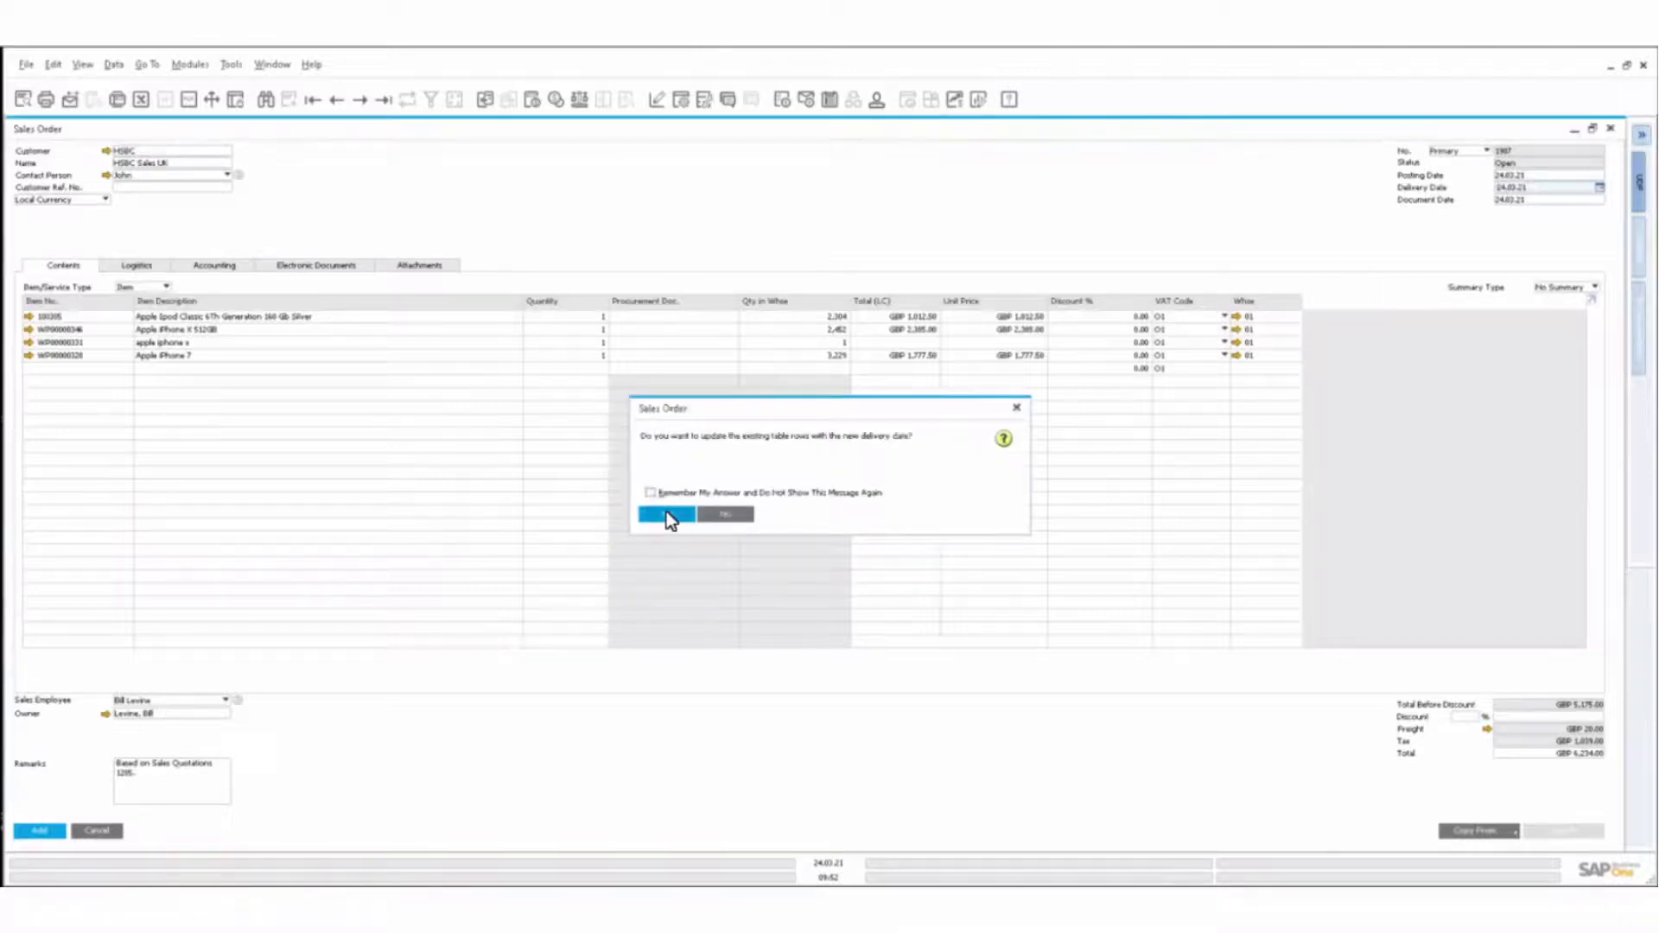
left_click(666, 514)
Add the sales order, reopen it and generate a pick list from it
right_click(554, 220)
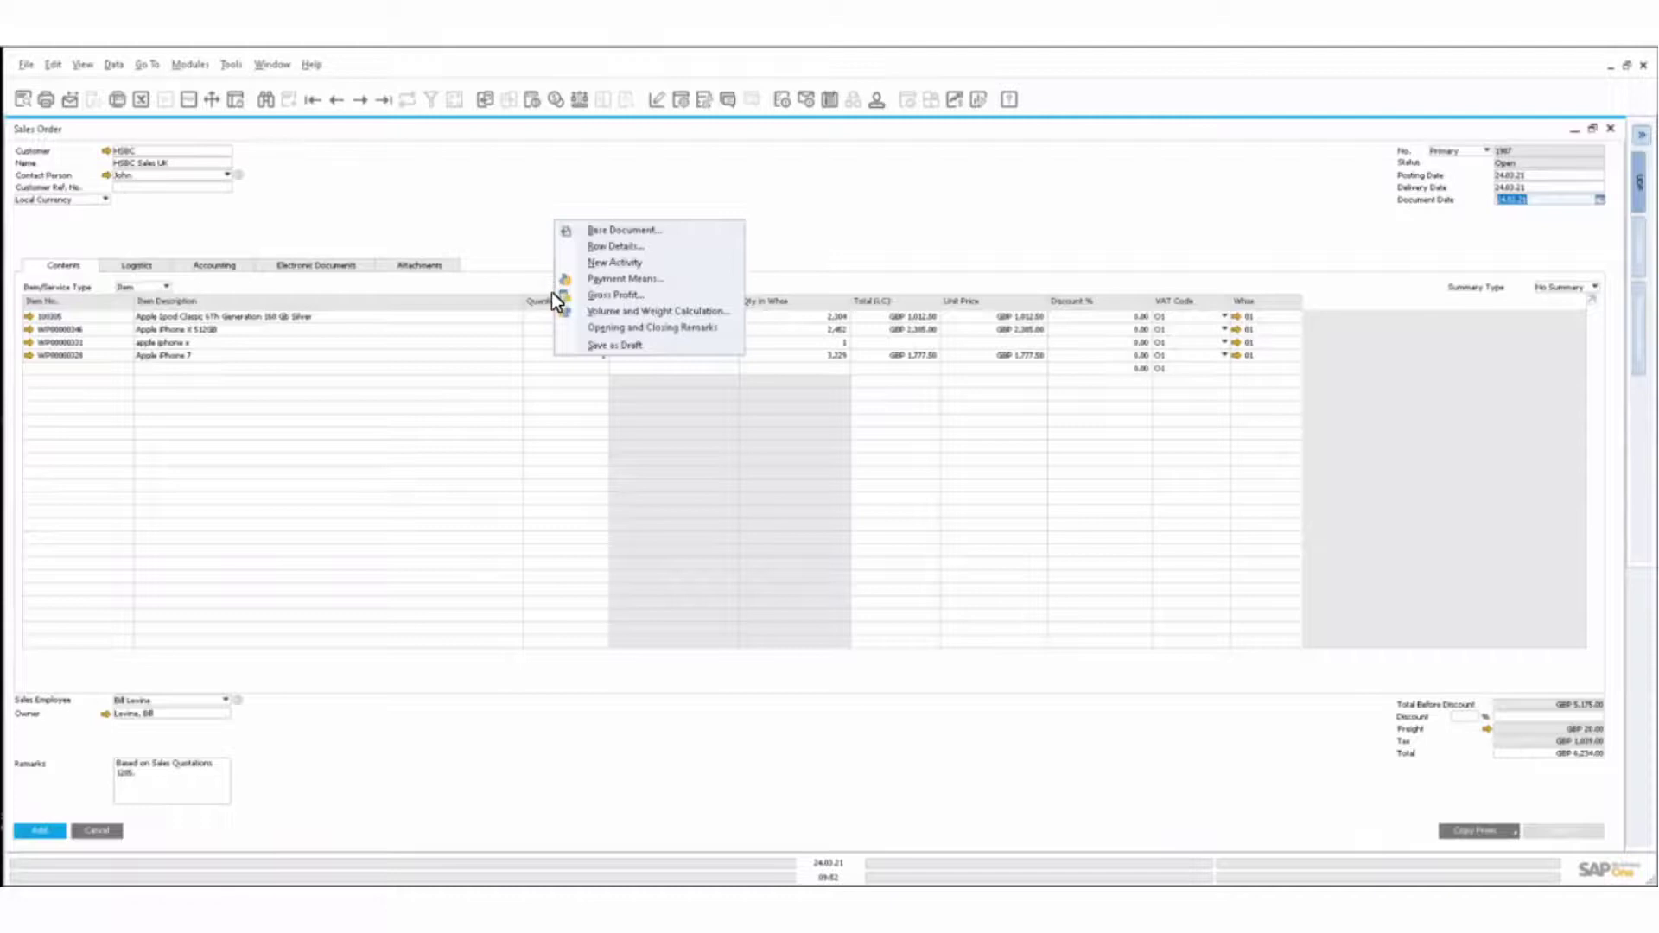
left_click(457, 207)
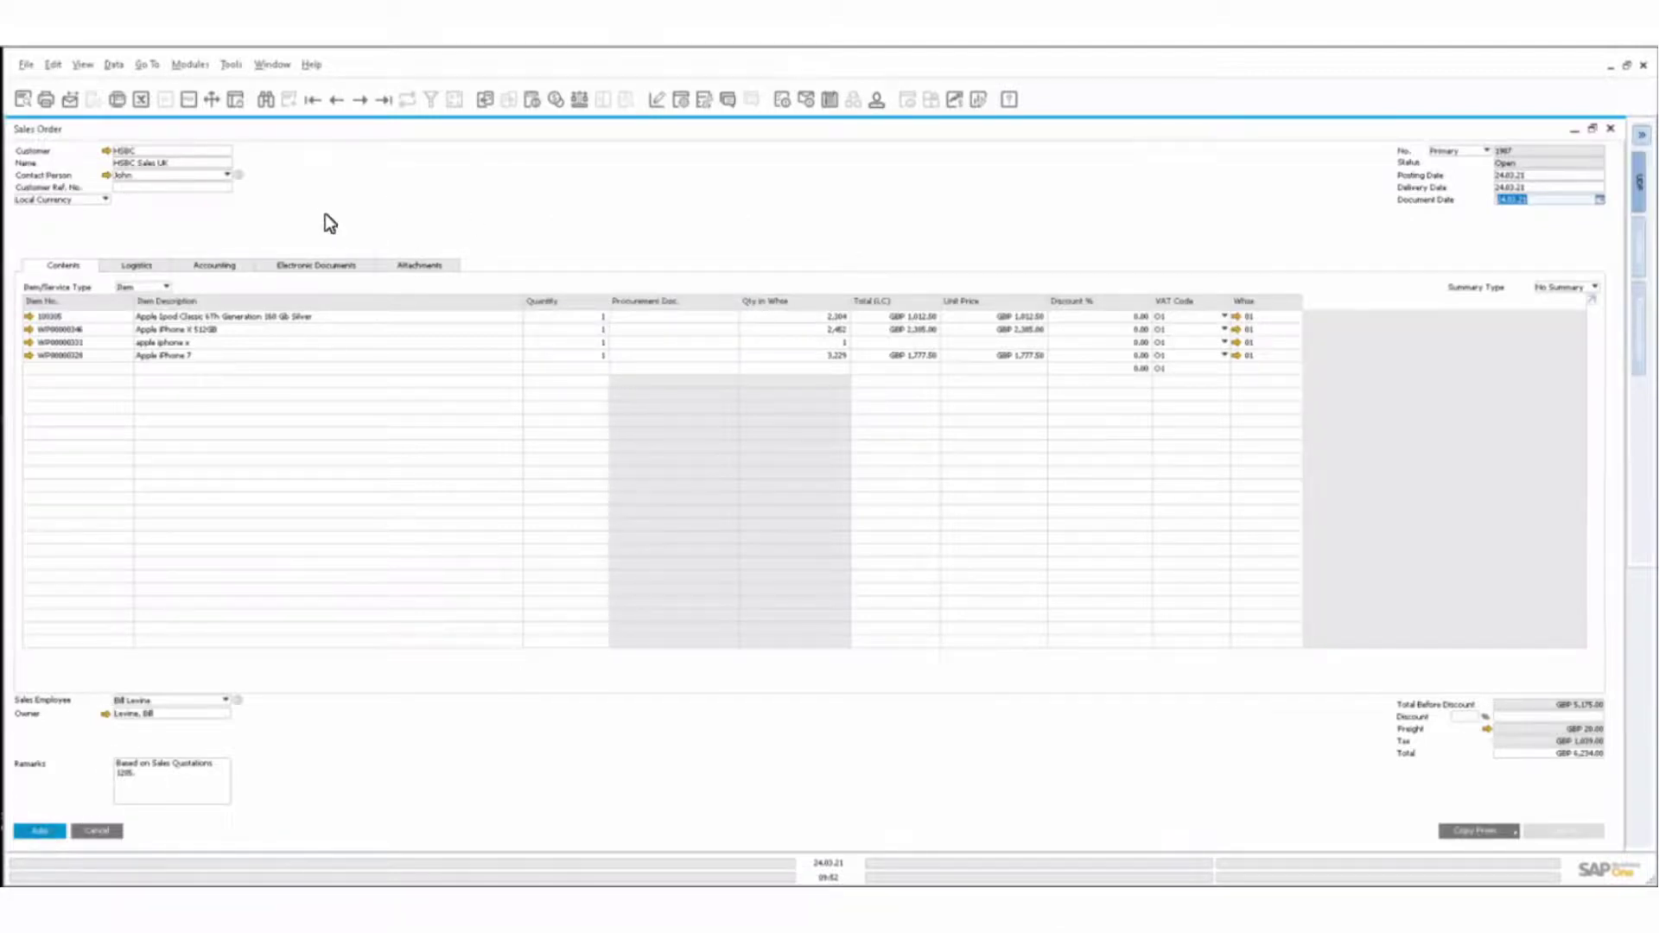
key("Return")
left_click(385, 100)
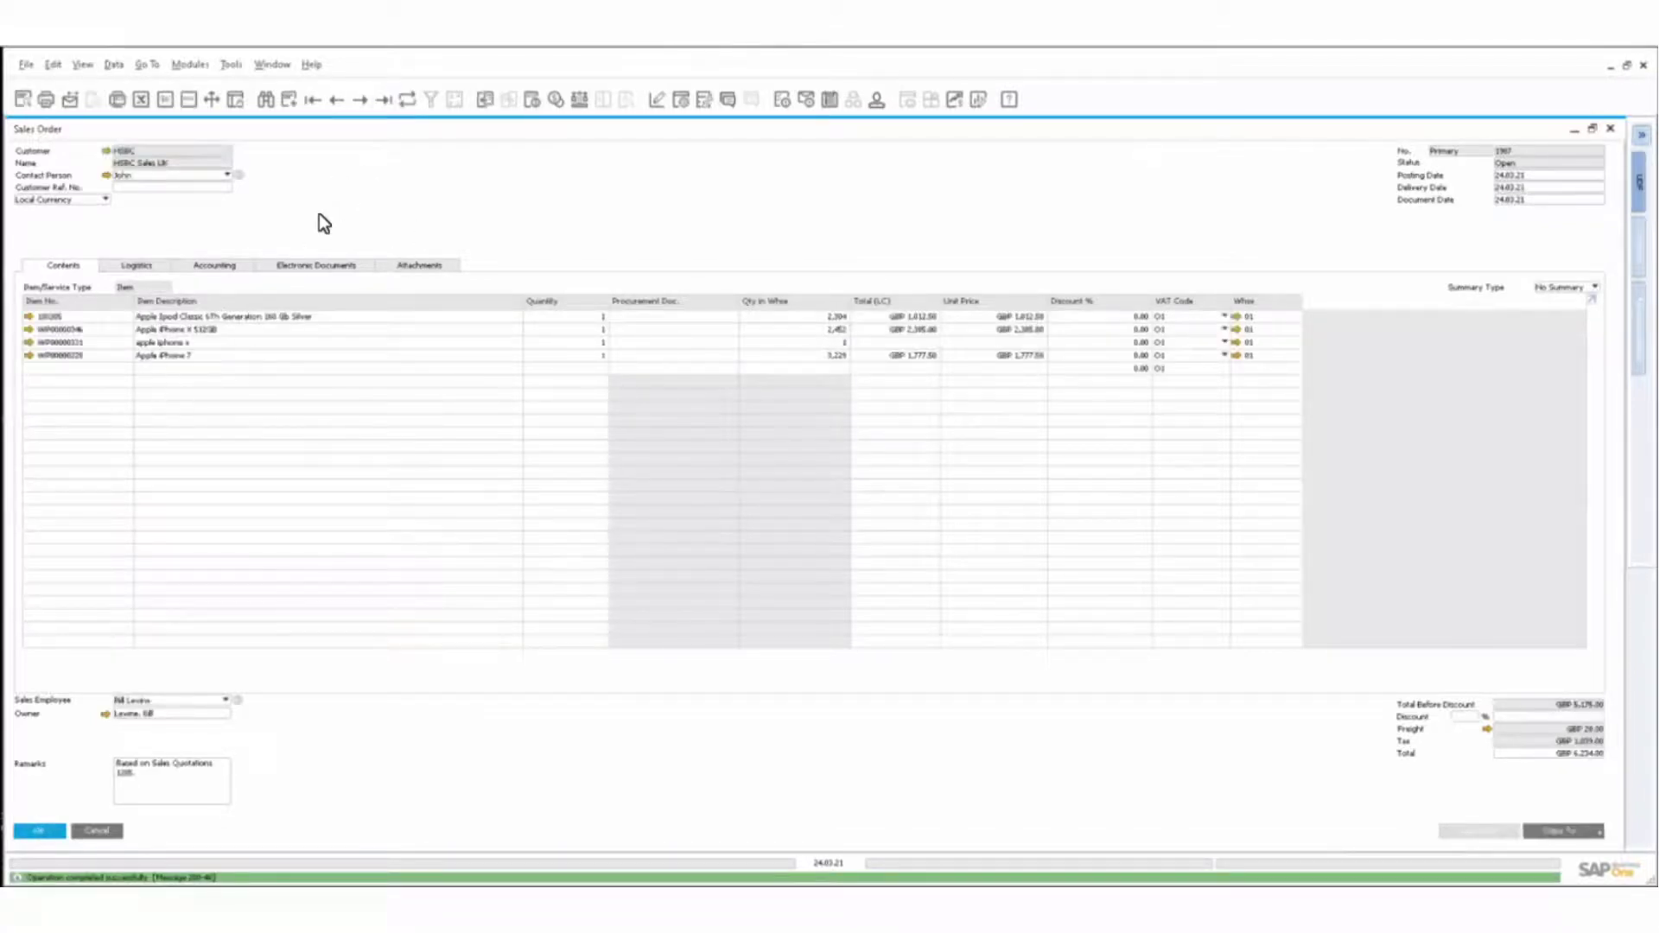
right_click(439, 183)
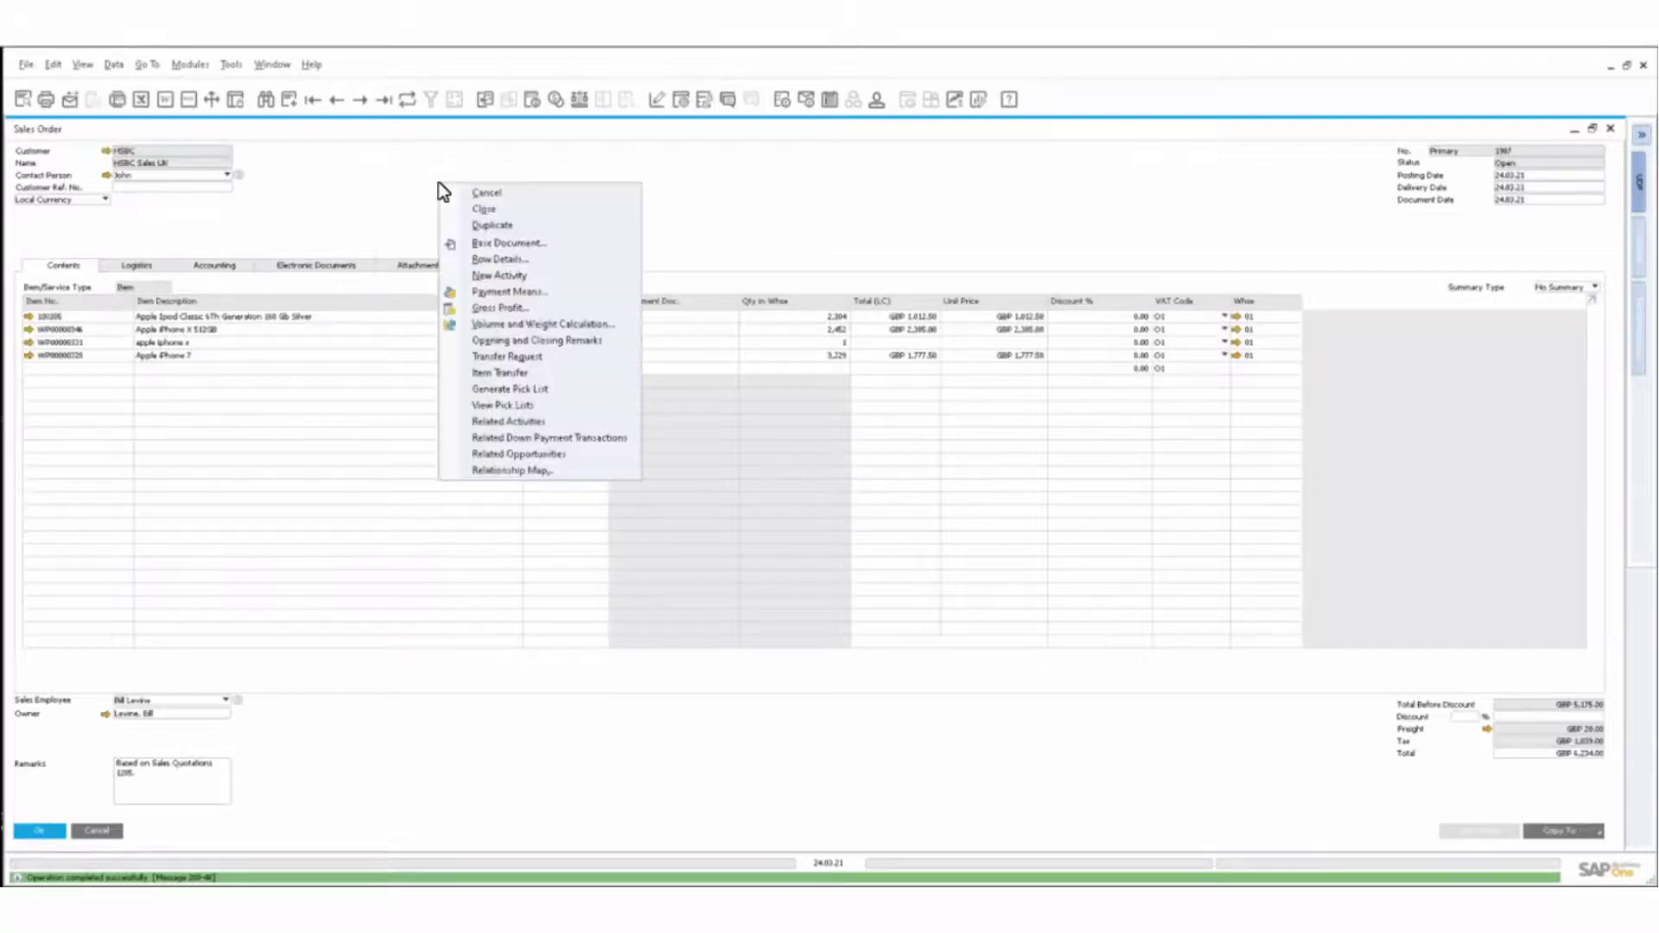
left_click(567, 396)
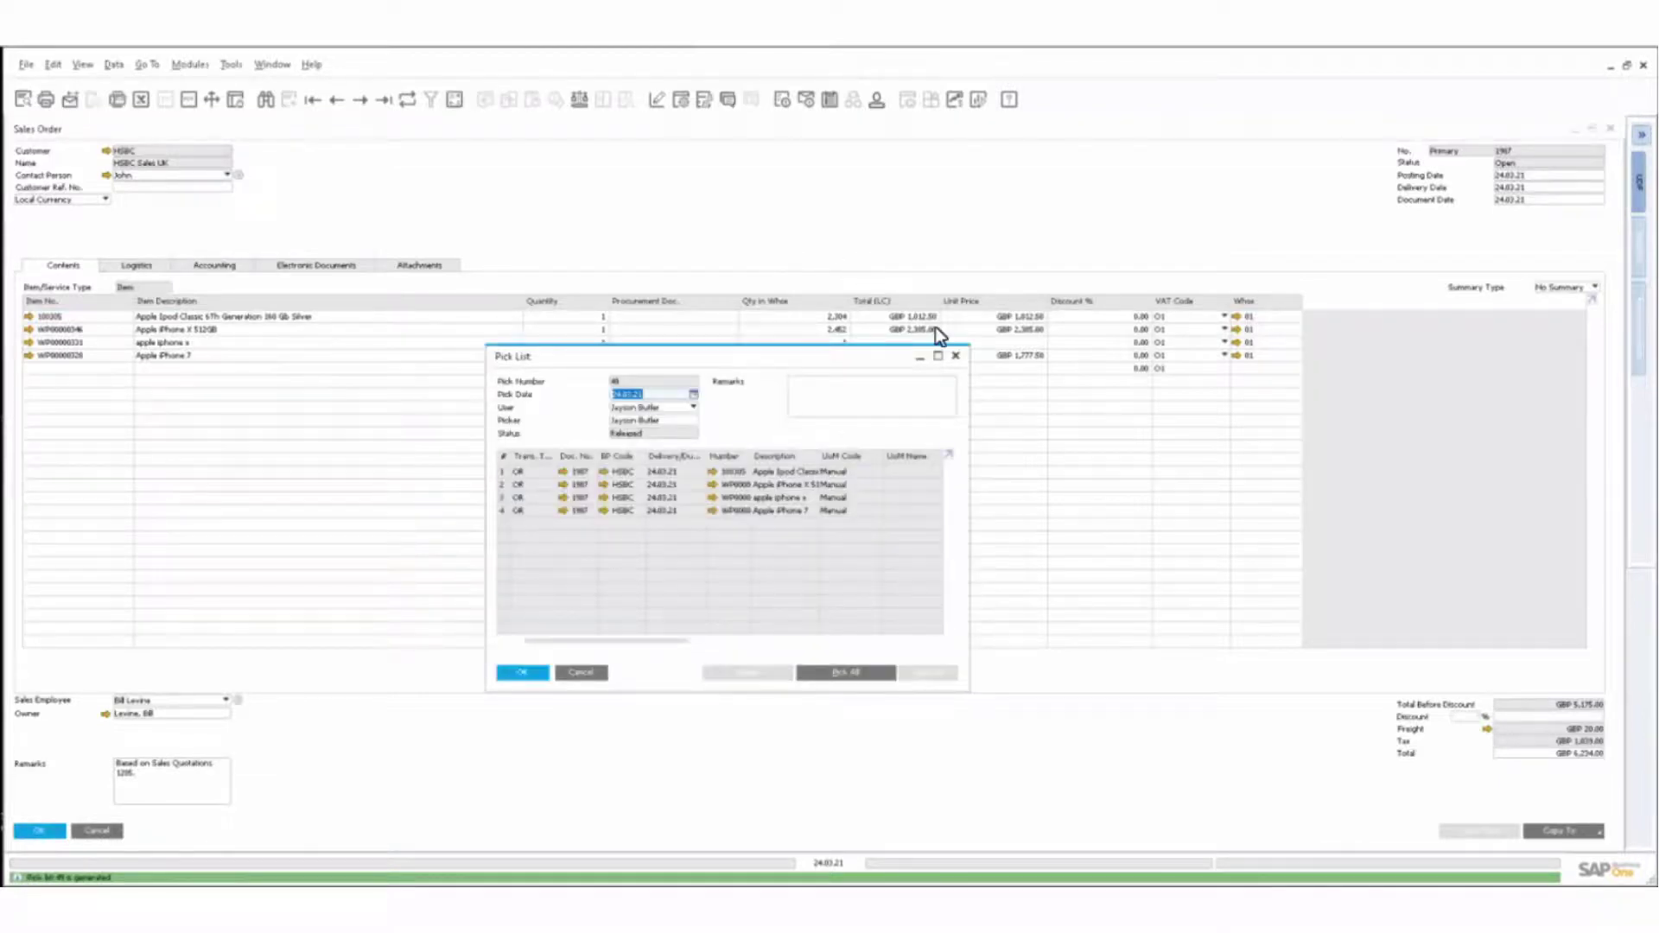
Close the pick list, restore the sales order to a smaller window and view its best-selling items analytics
left_click(959, 357)
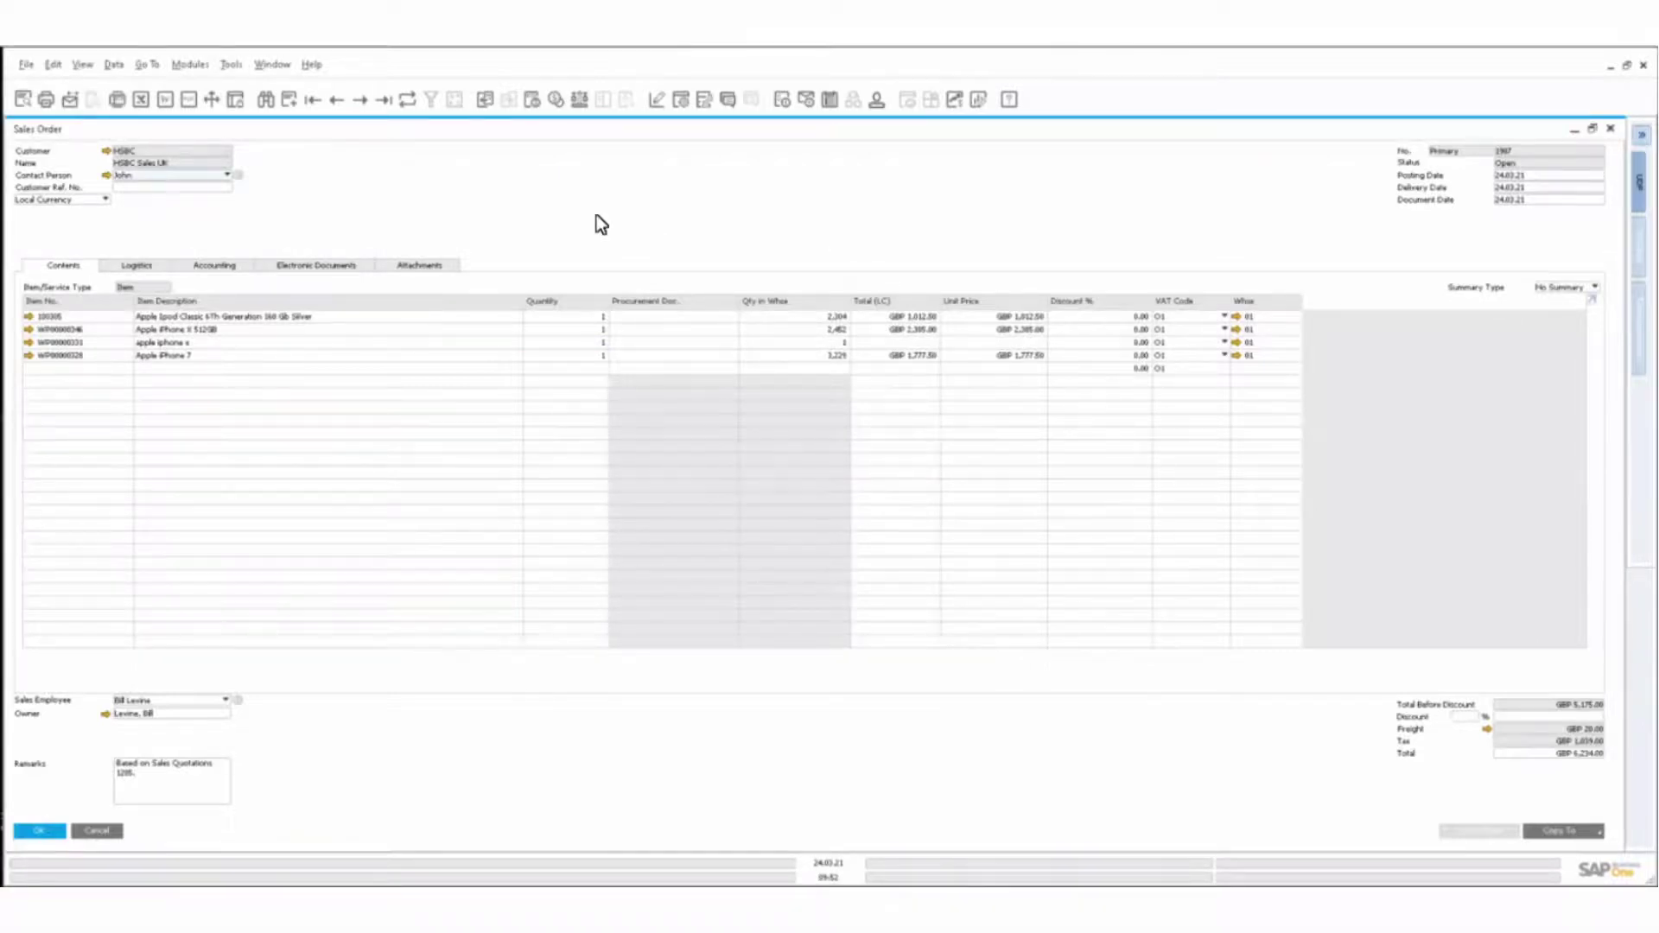
left_click(1592, 130)
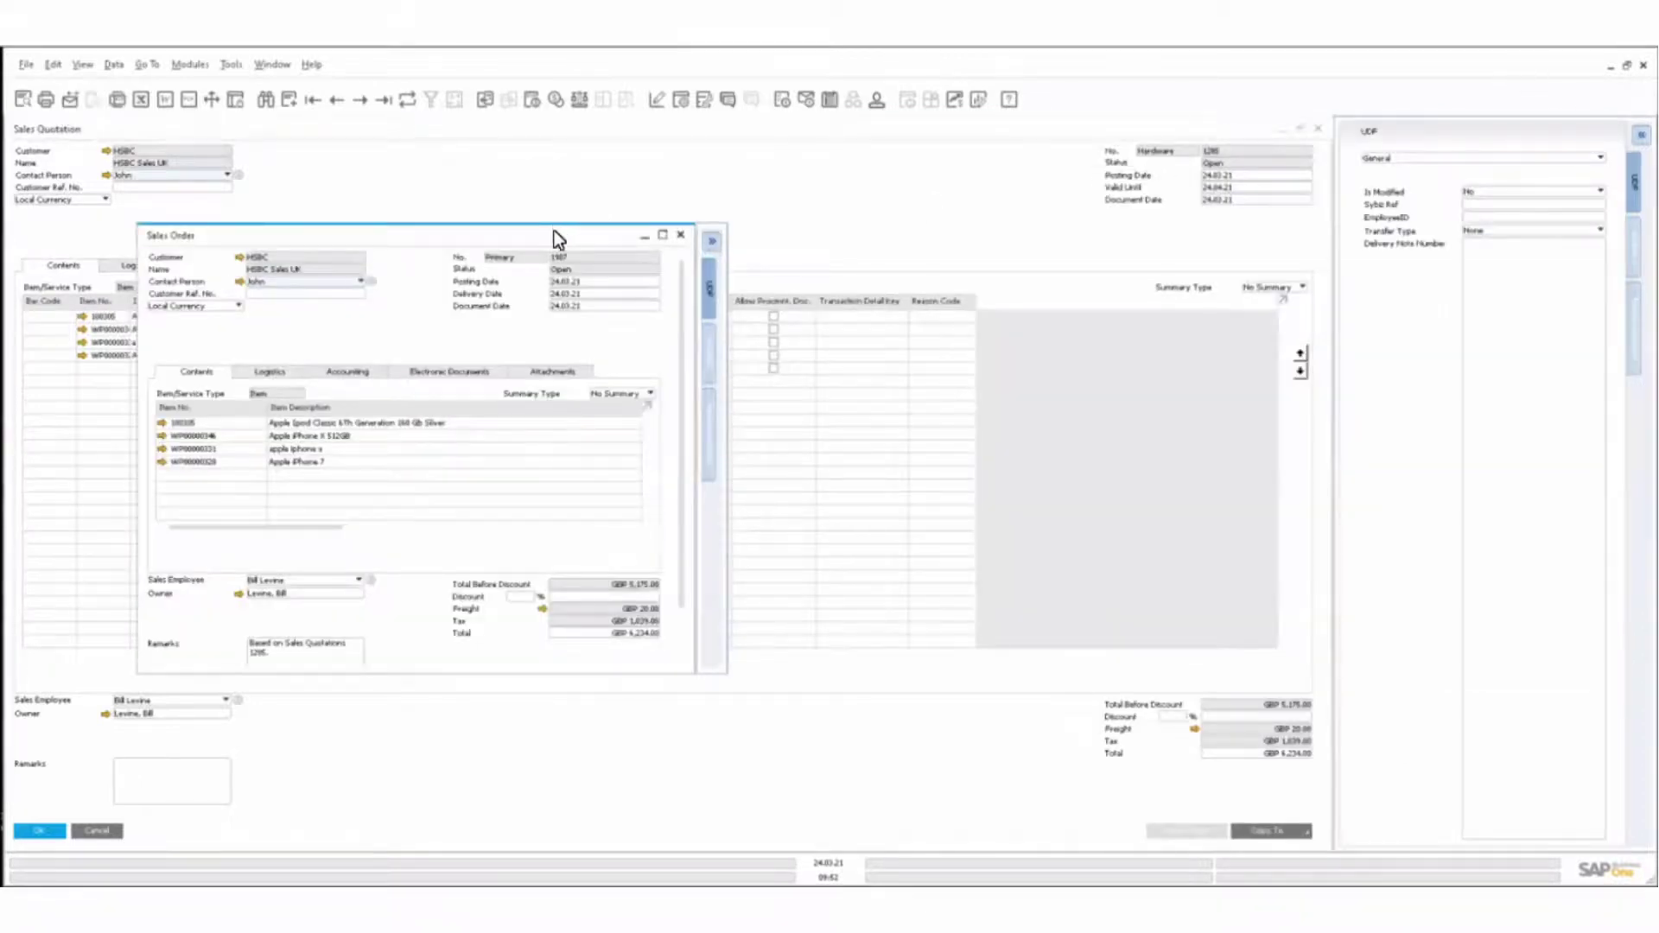
left_click_drag(548, 232, 539, 181)
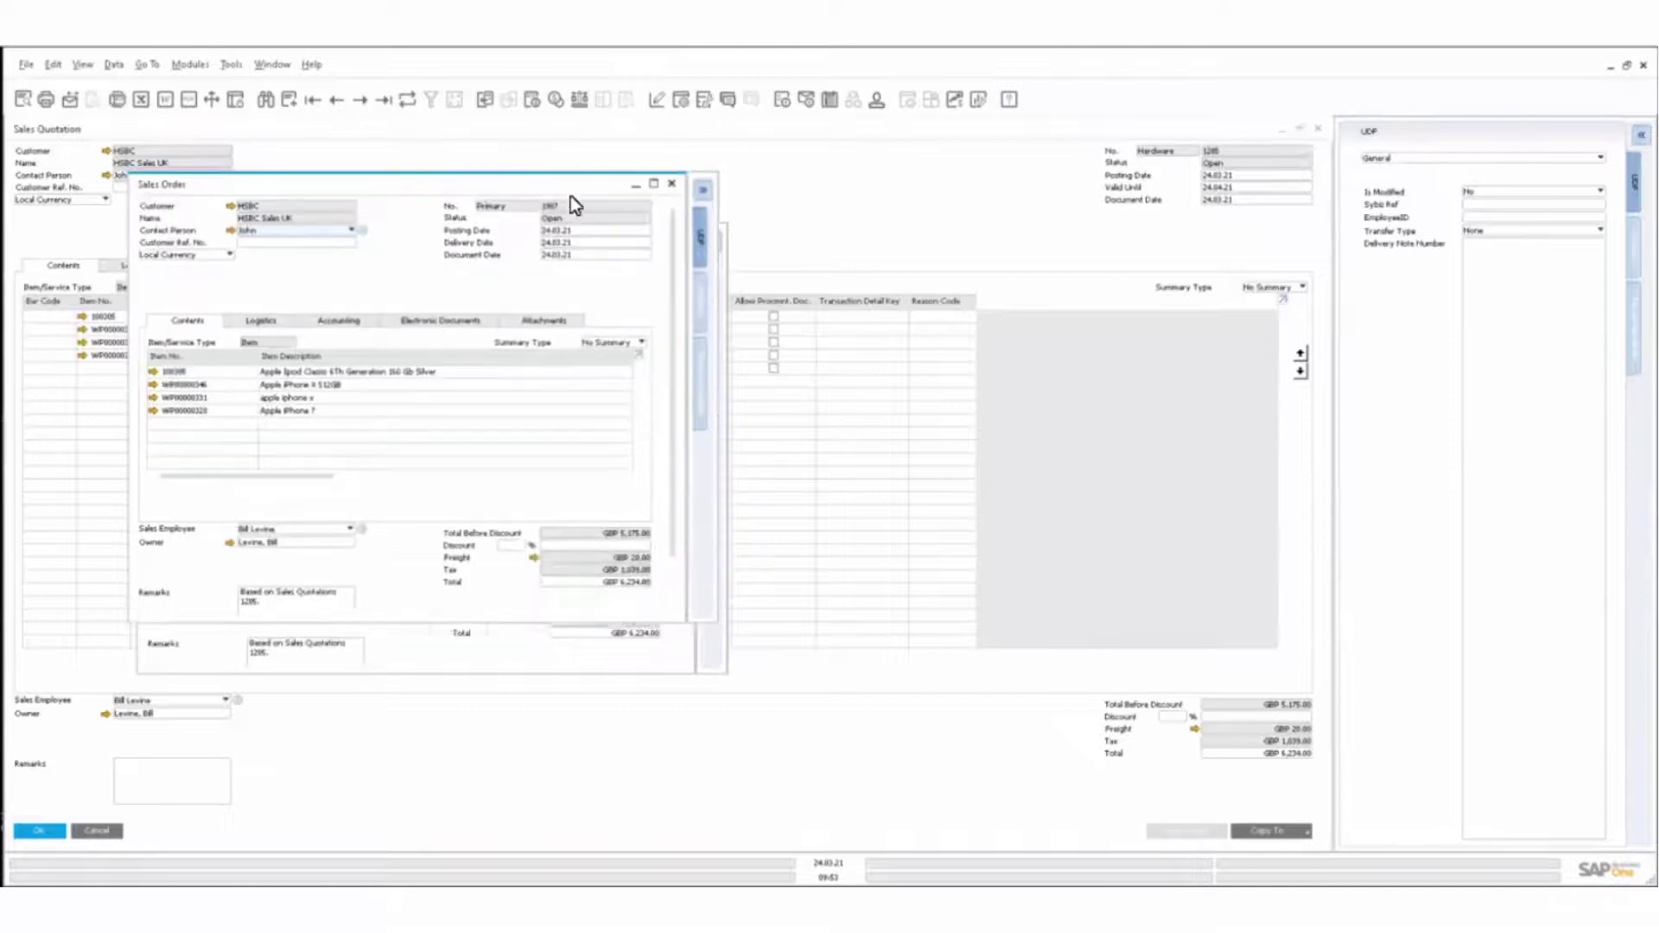
left_click(703, 199)
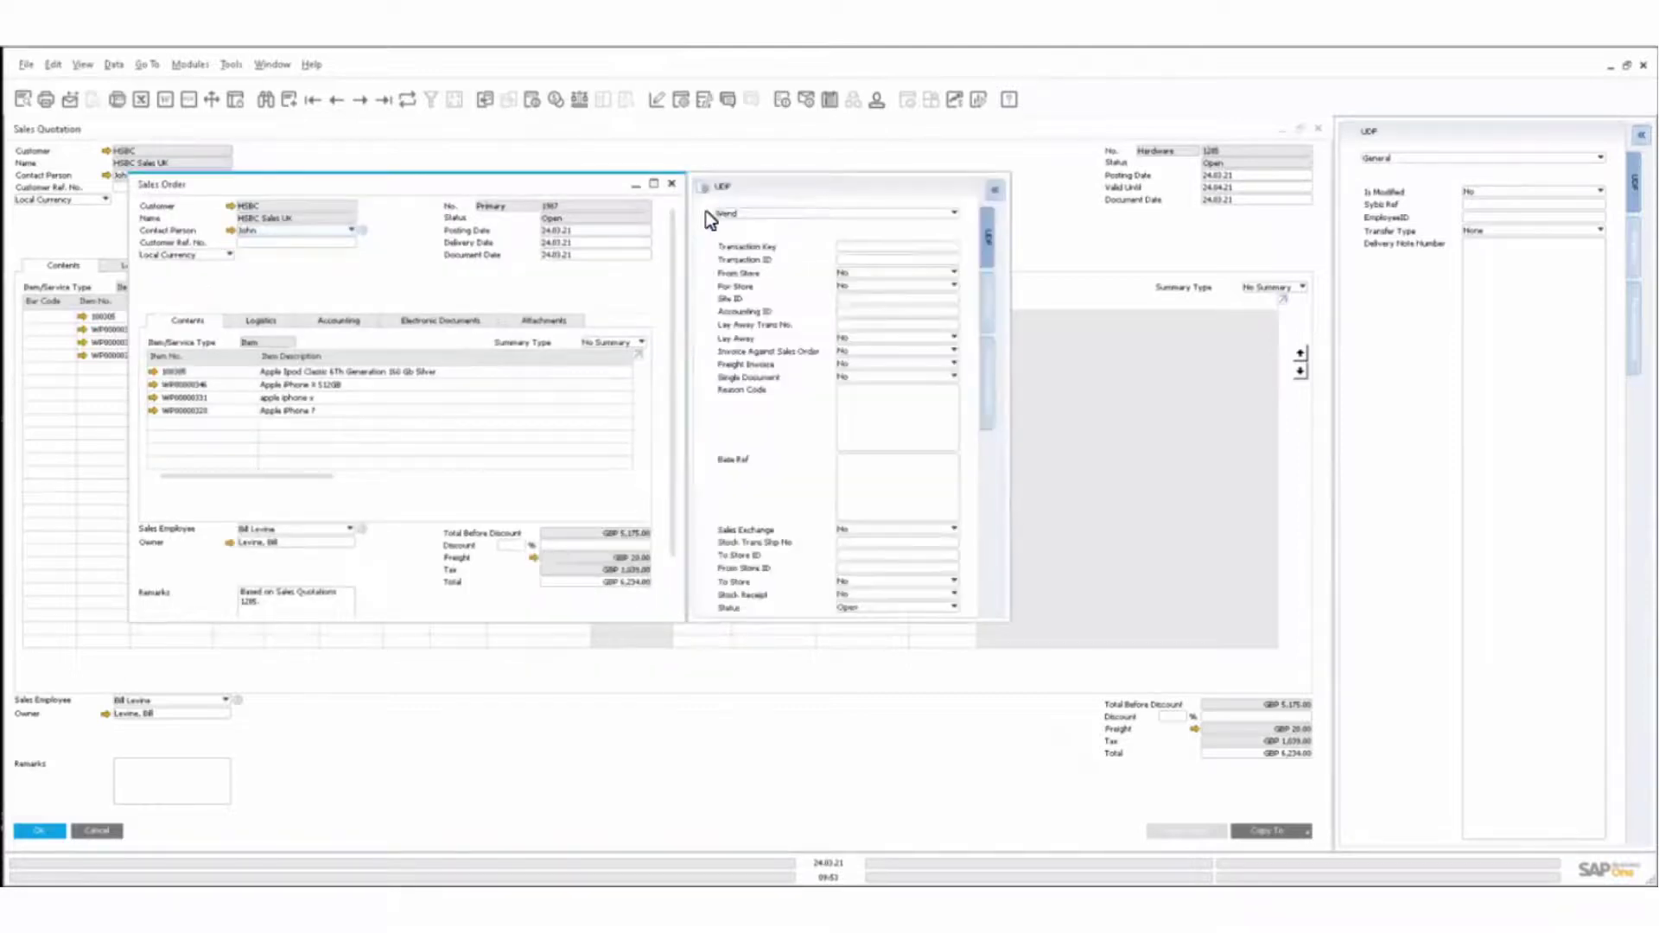
left_click(990, 303)
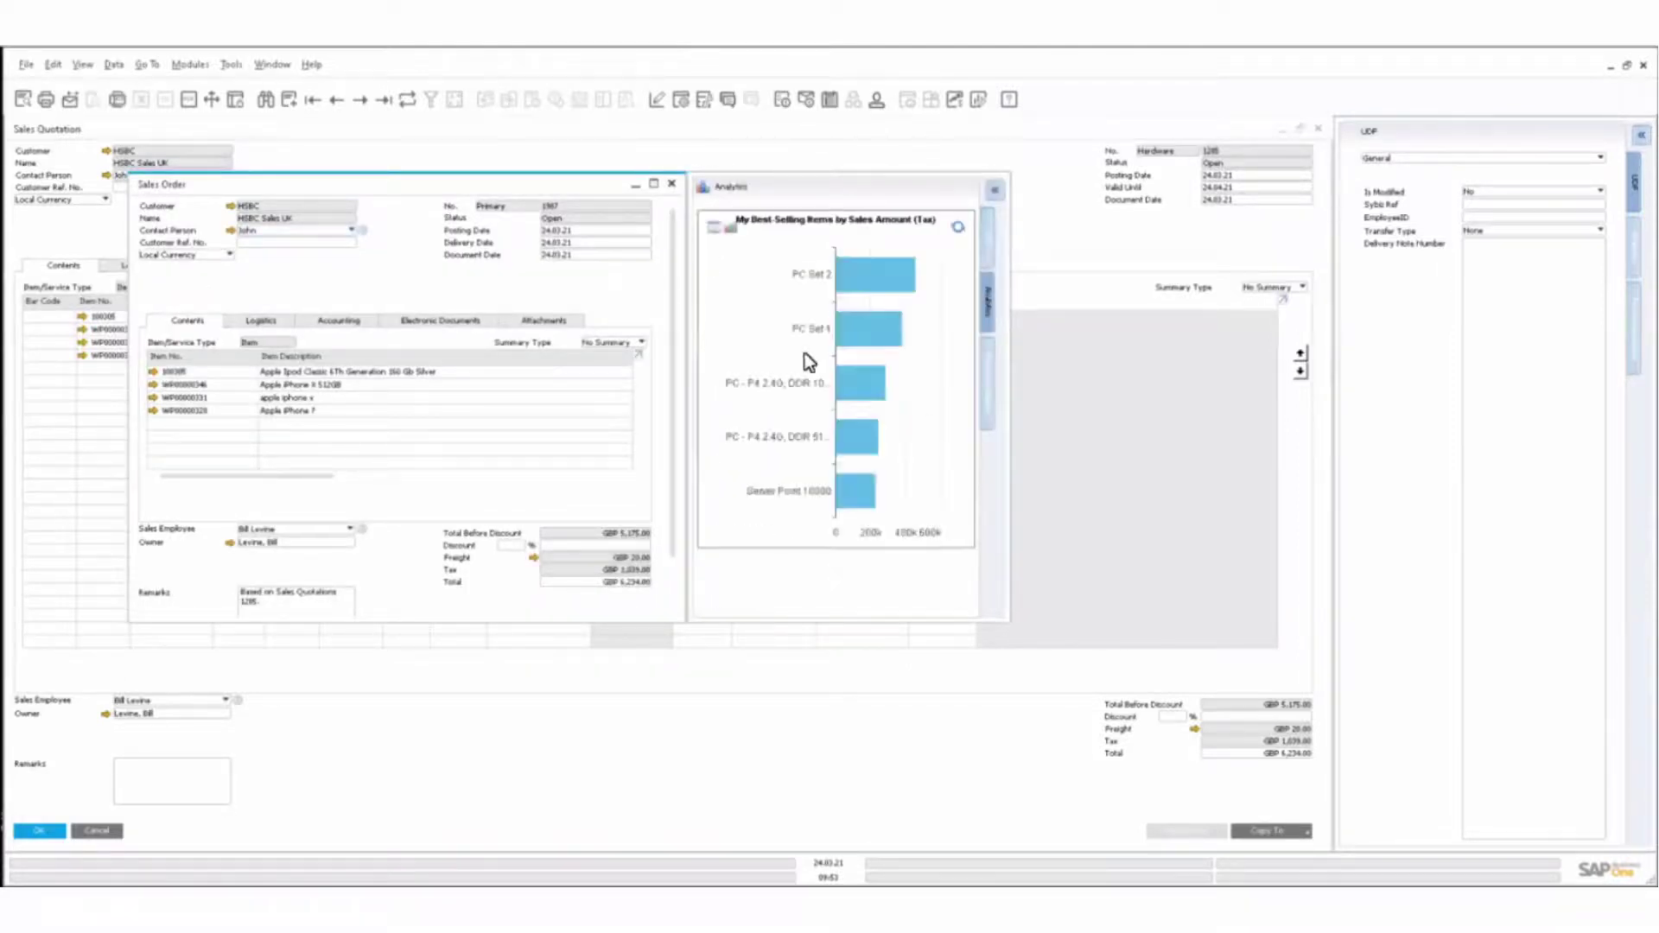
Add the recommended iPod shuffle 4th Generation 2 GB Pink and iPod Nano 6th Generation 8 GB Blue to the sales order and save the update
left_click(440, 380)
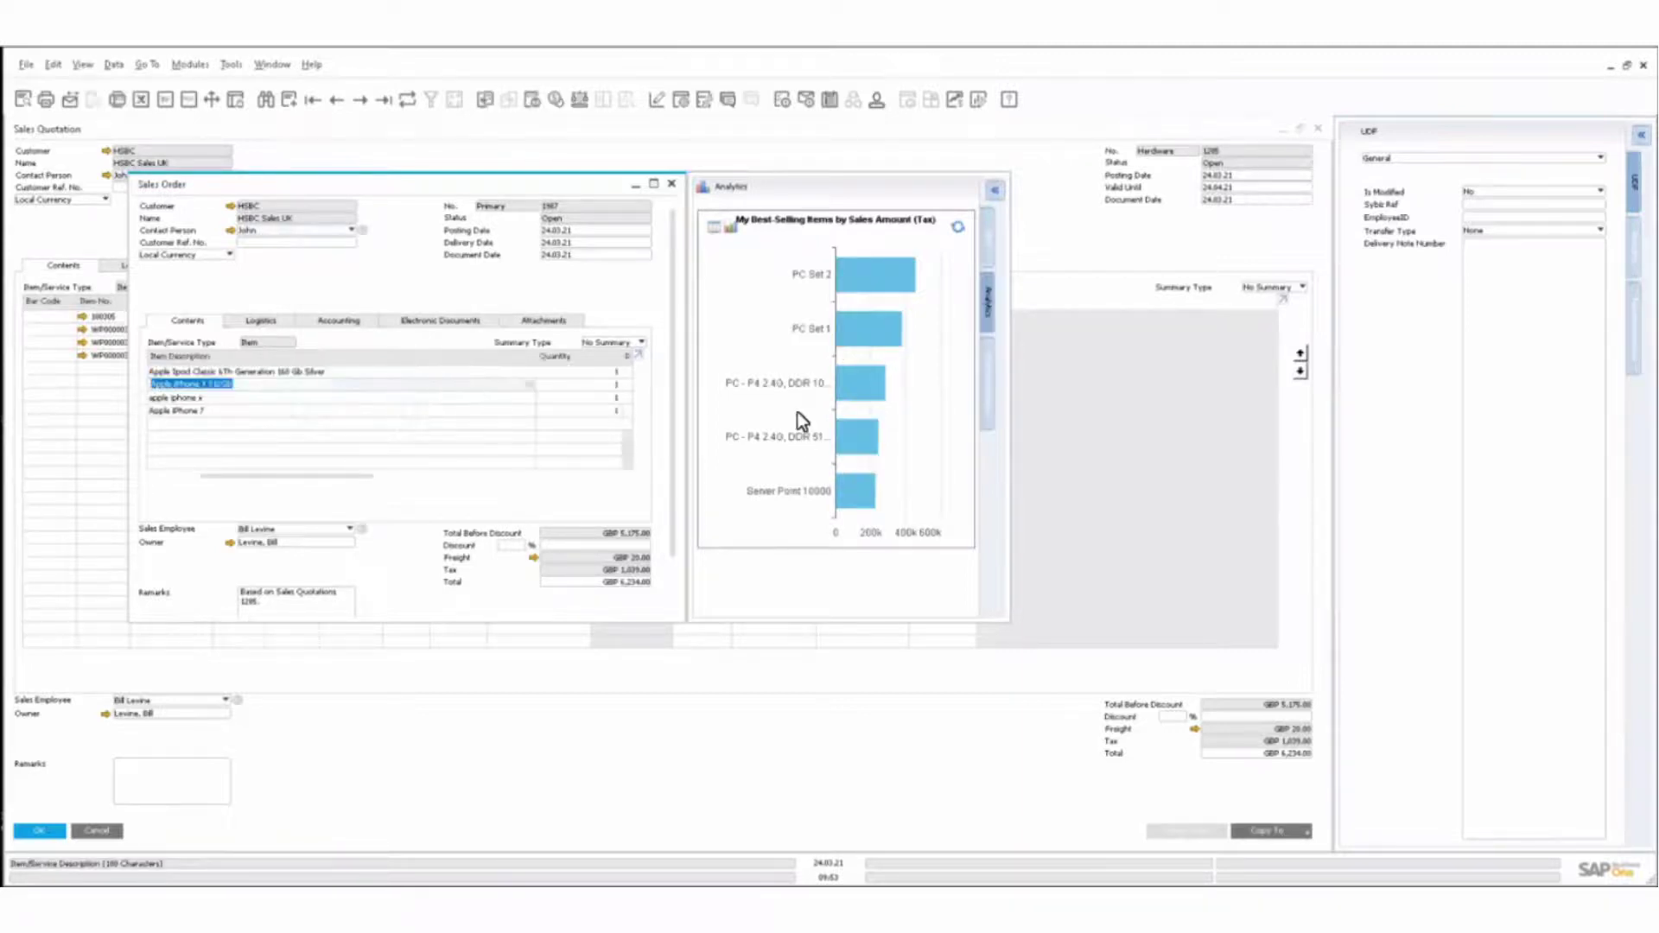
left_click(990, 393)
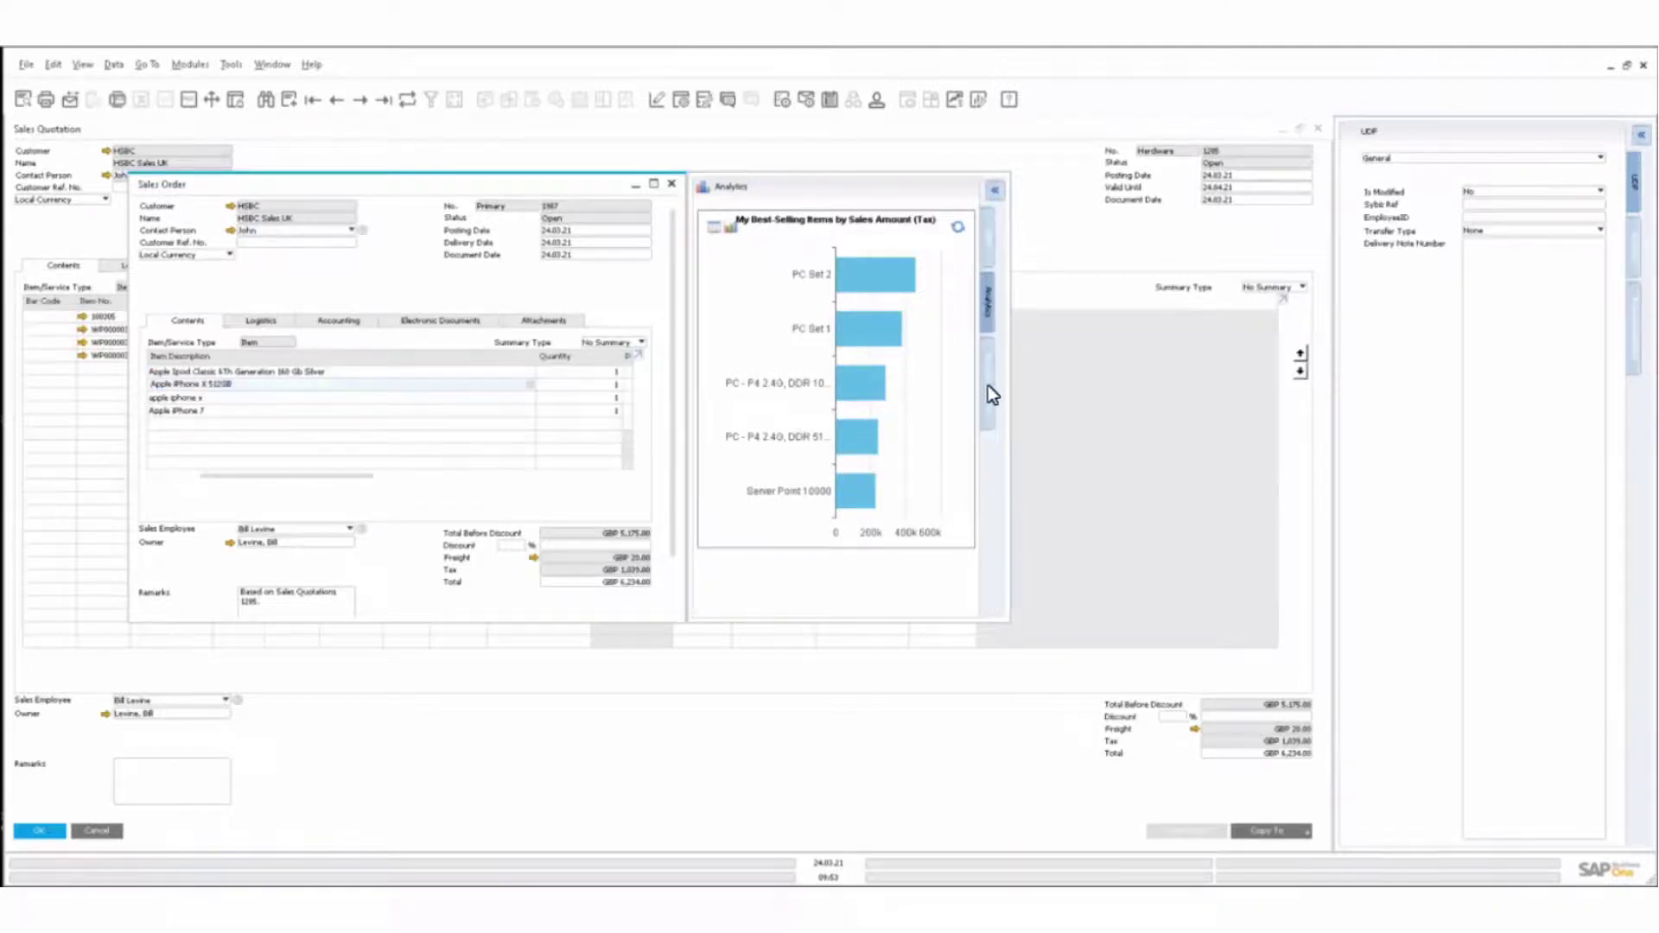
left_click(987, 385)
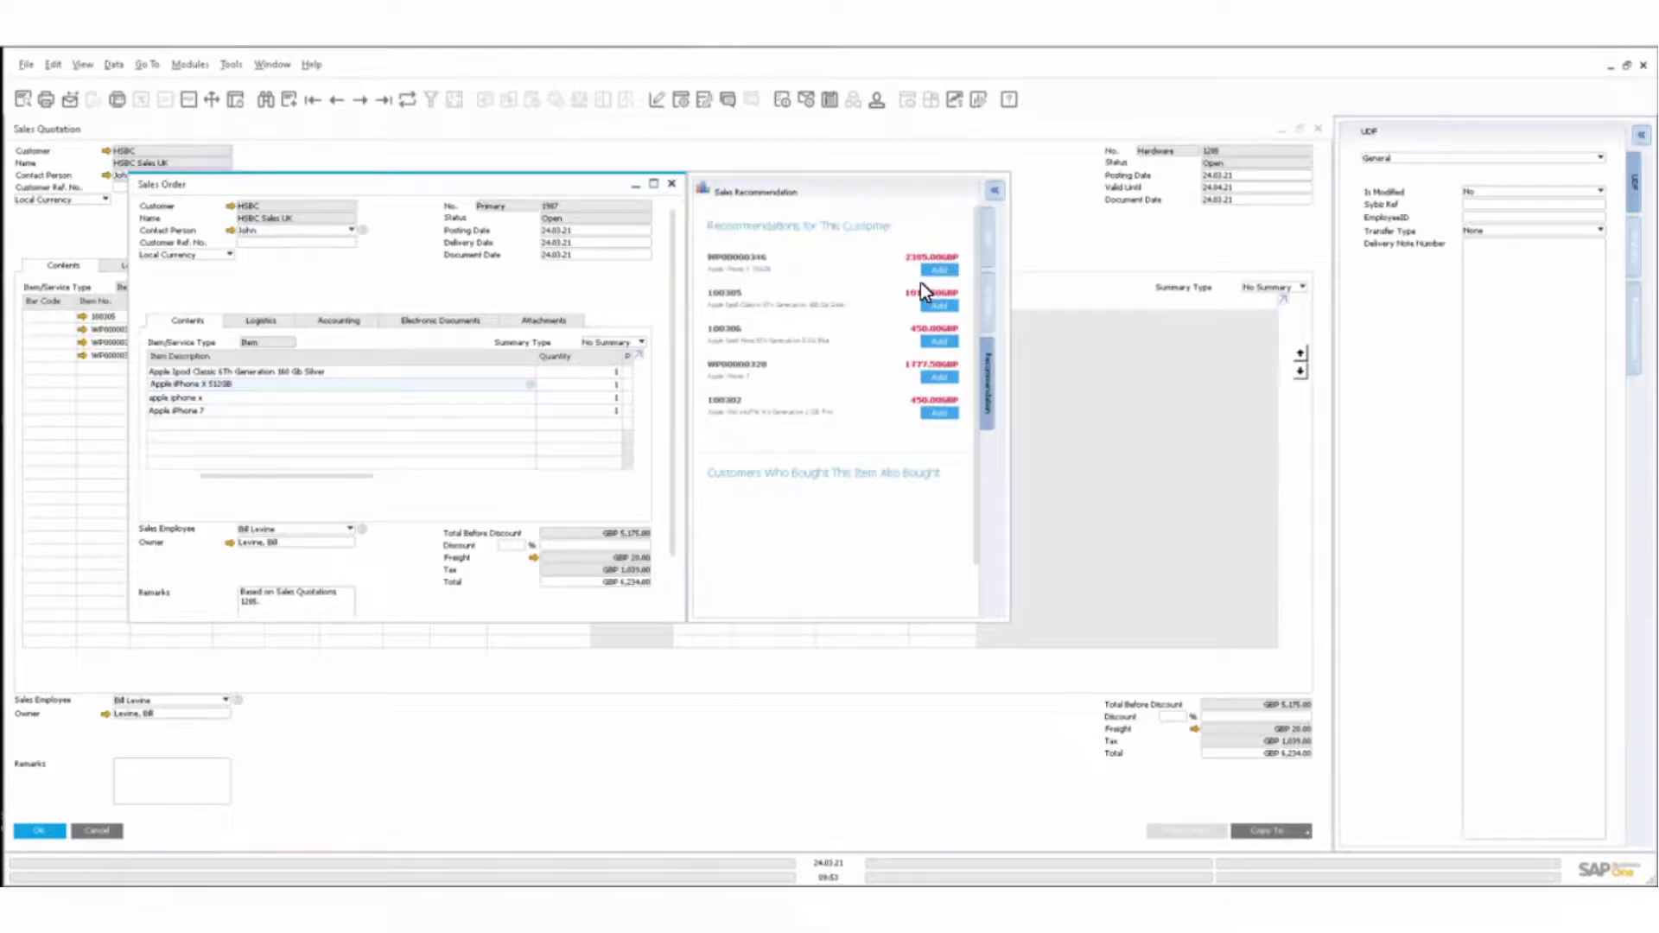
left_click(940, 411)
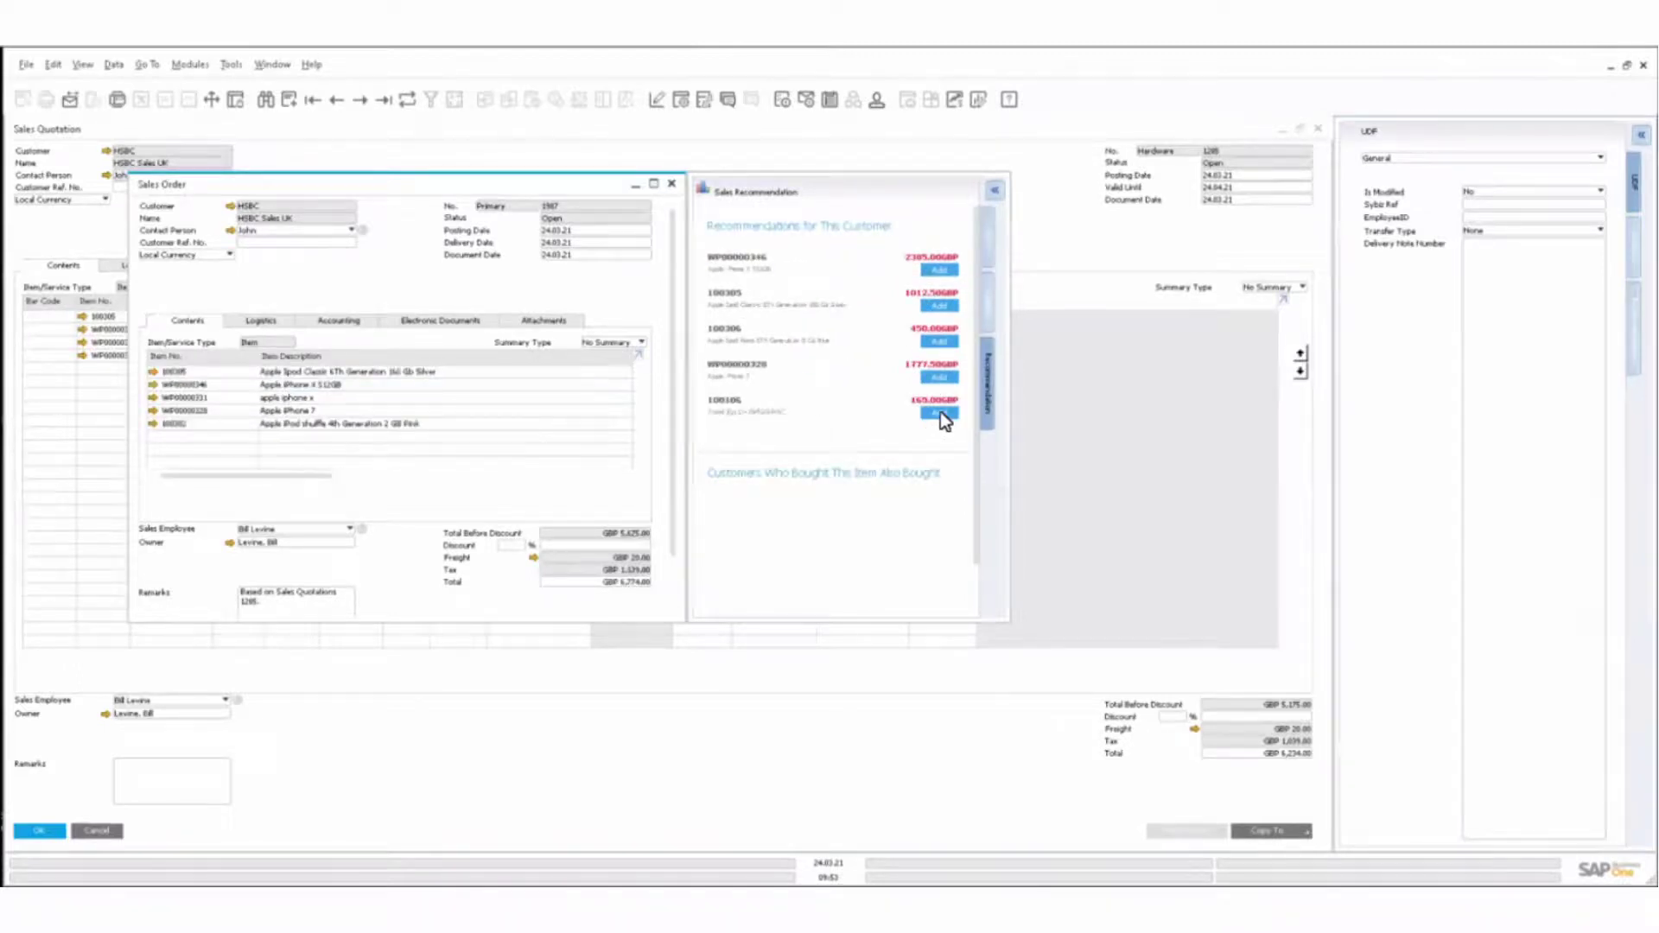
left_click(940, 340)
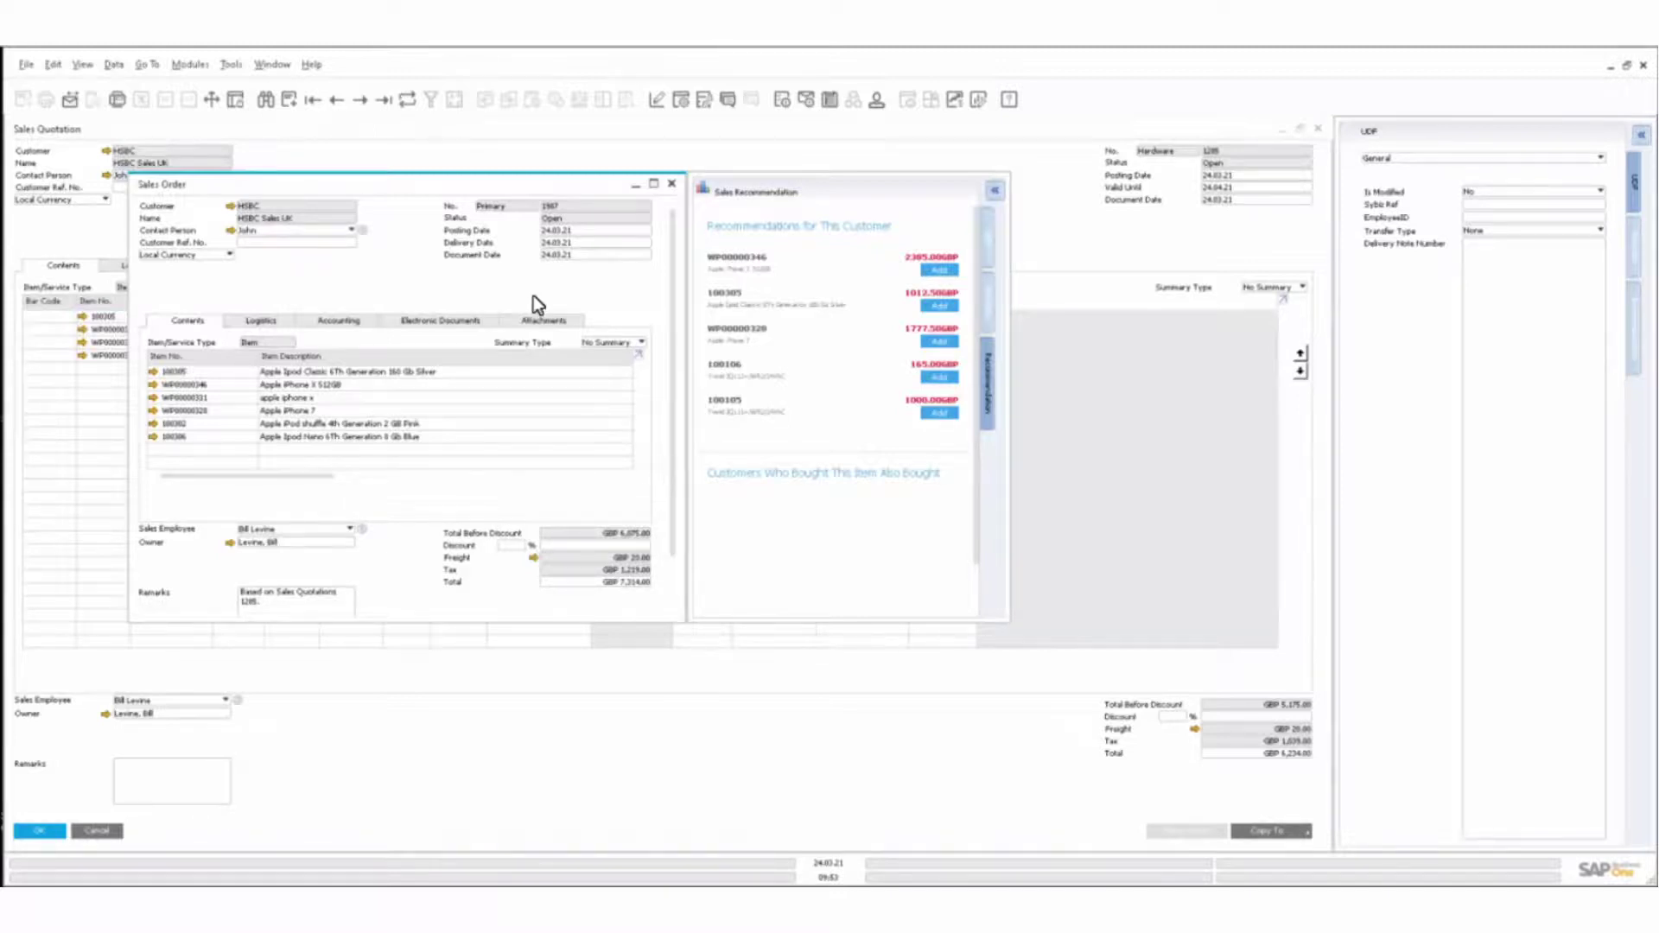
left_click(654, 183)
left_click(41, 831)
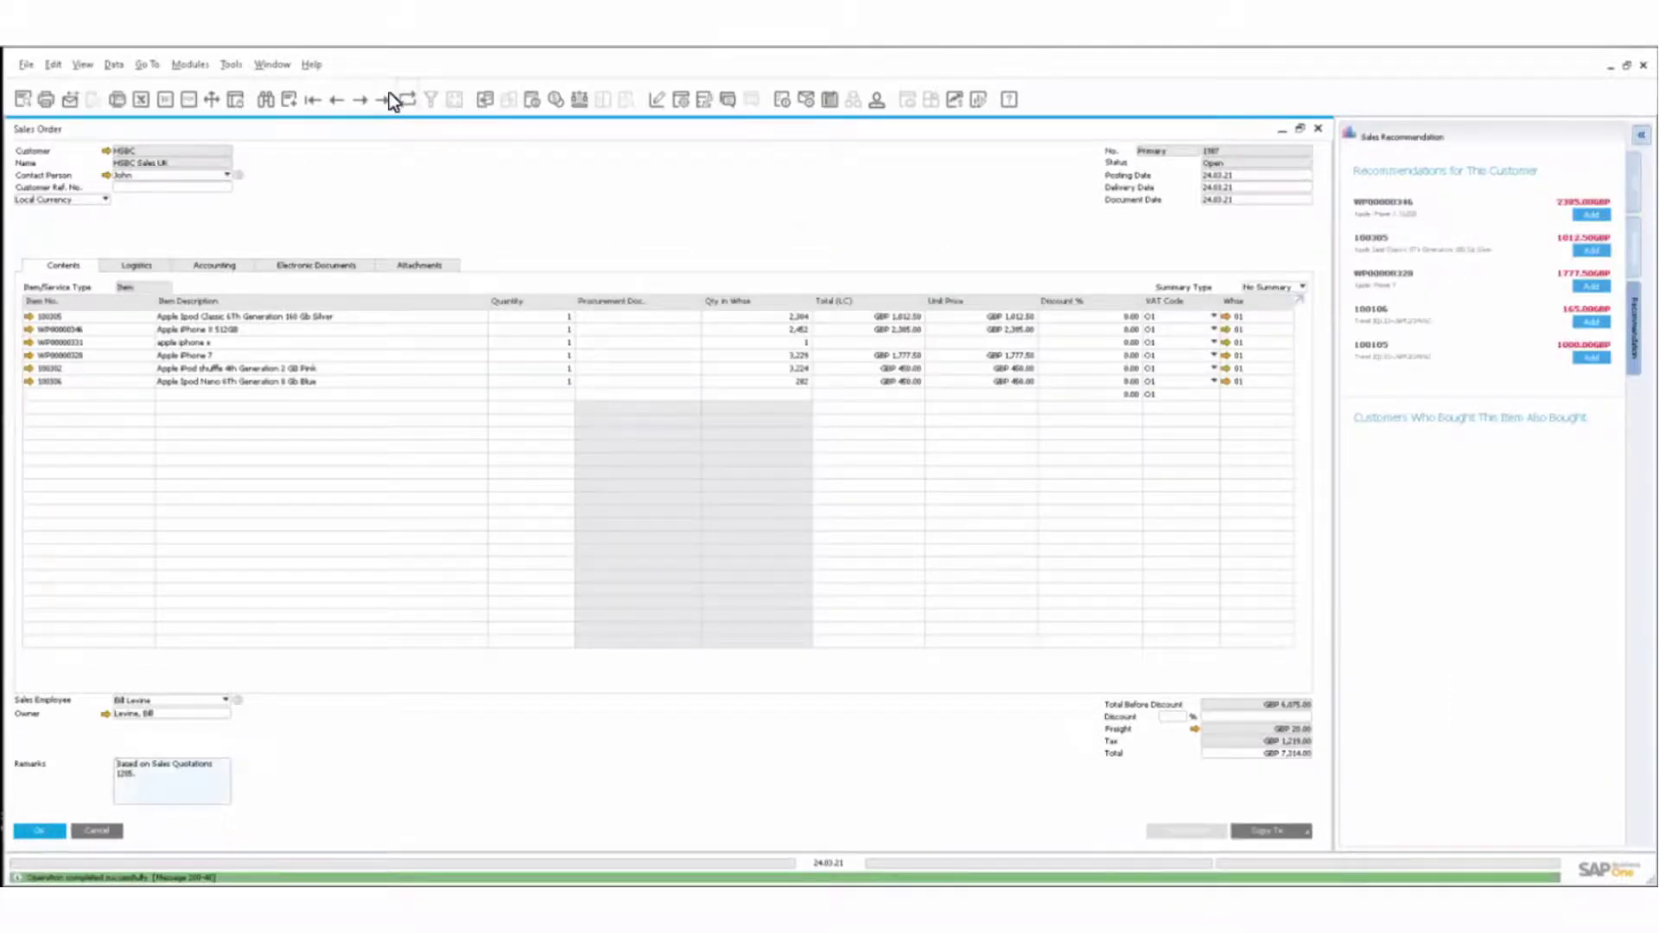
Copy the updated sales order to a delivery and add the delivery
left_click(1253, 834)
left_click(1267, 793)
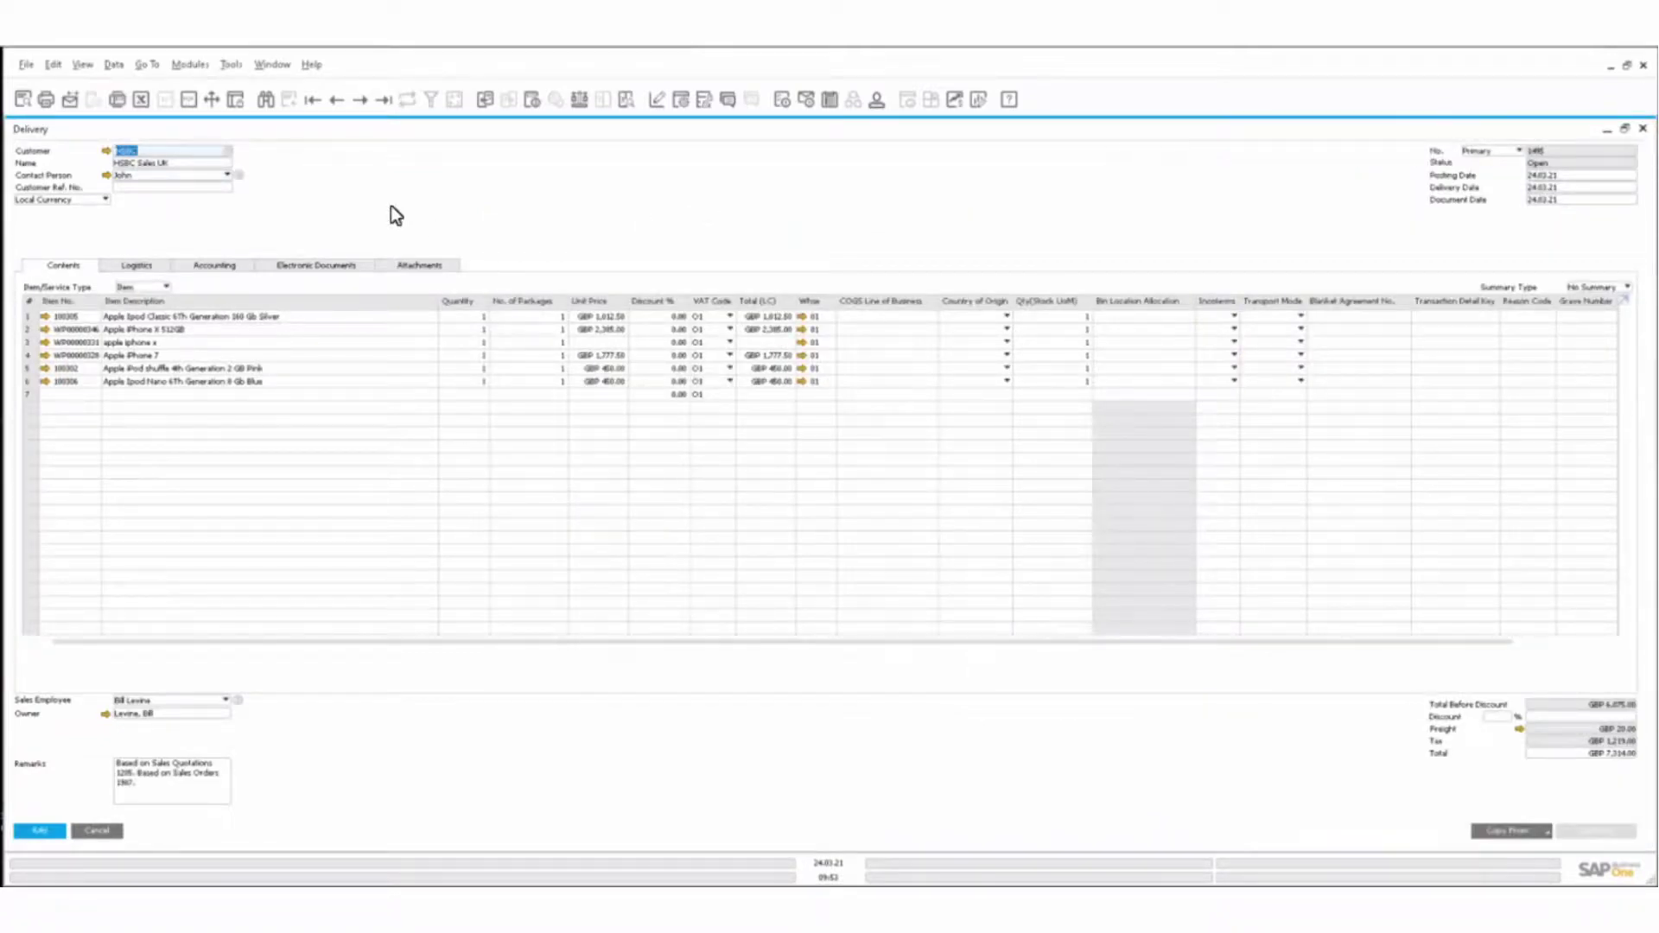
left_click(30, 831)
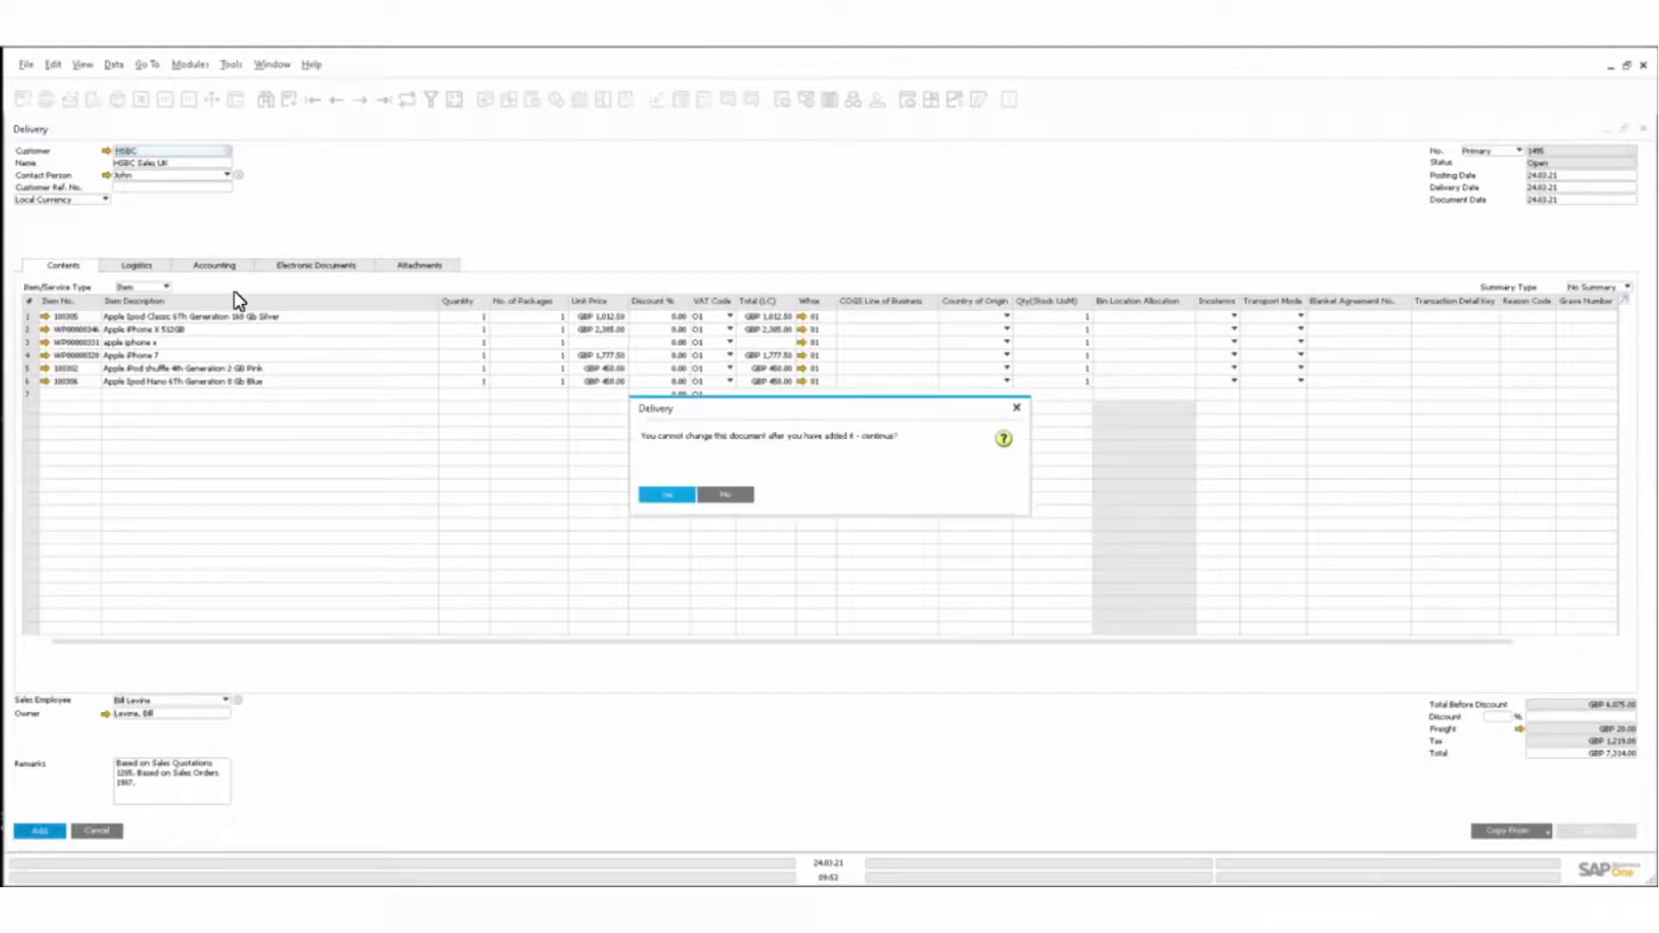
left_click(665, 495)
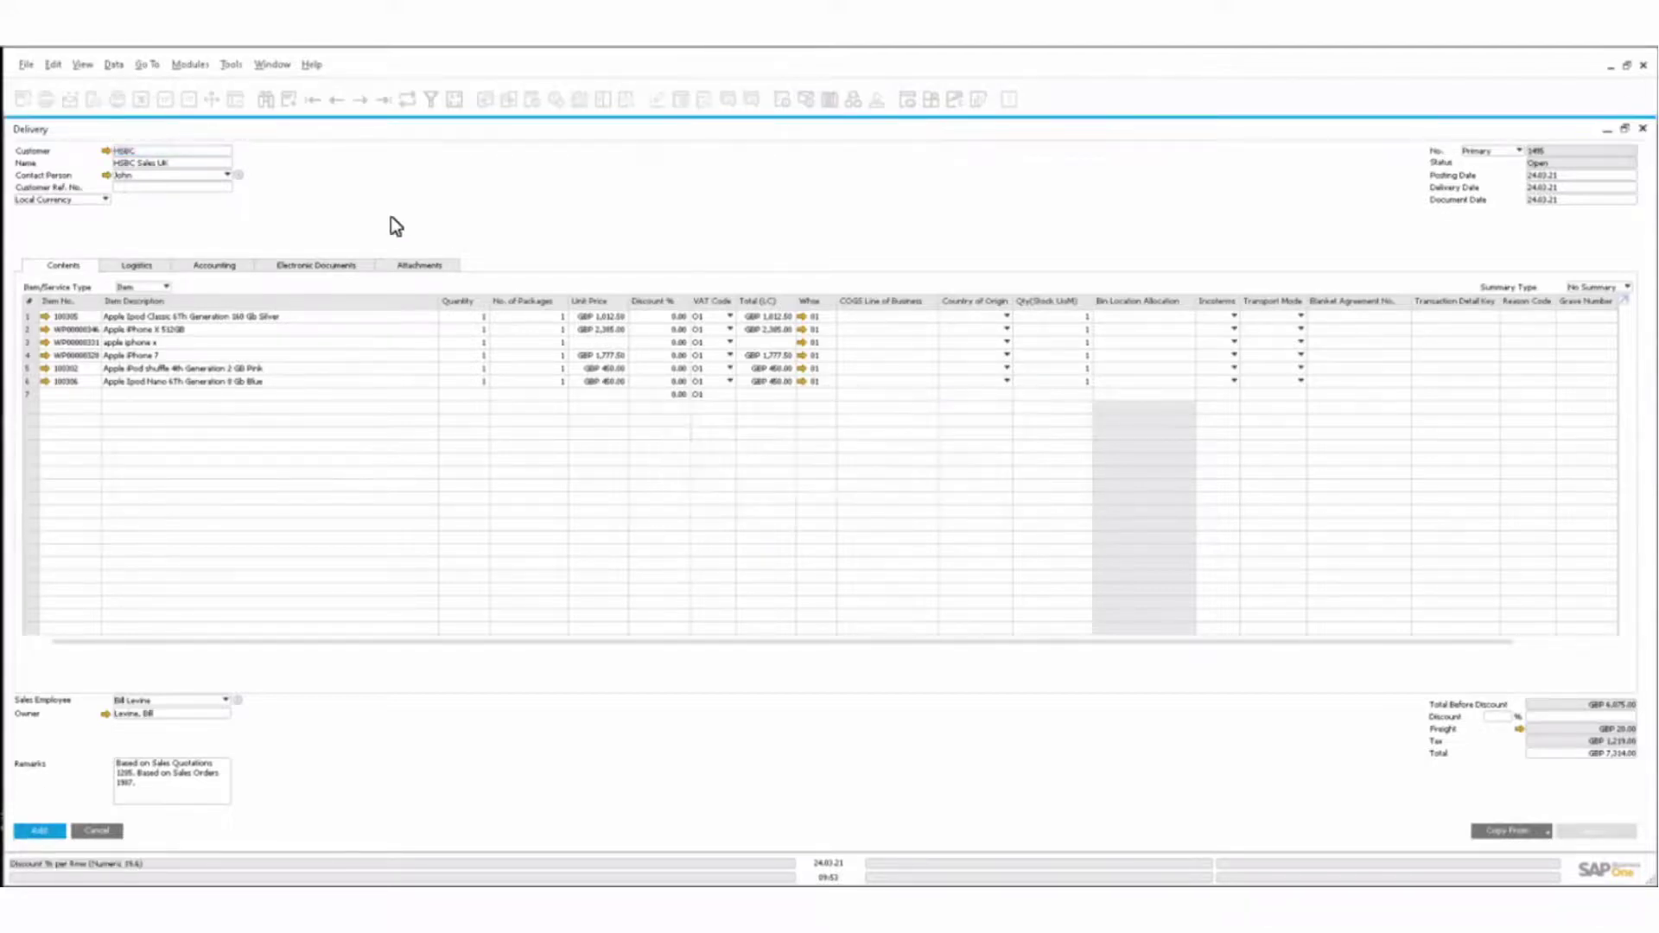
Reopen the last delivery, examine its relationship map as document tree and related items, and close all open documents
left_click(383, 100)
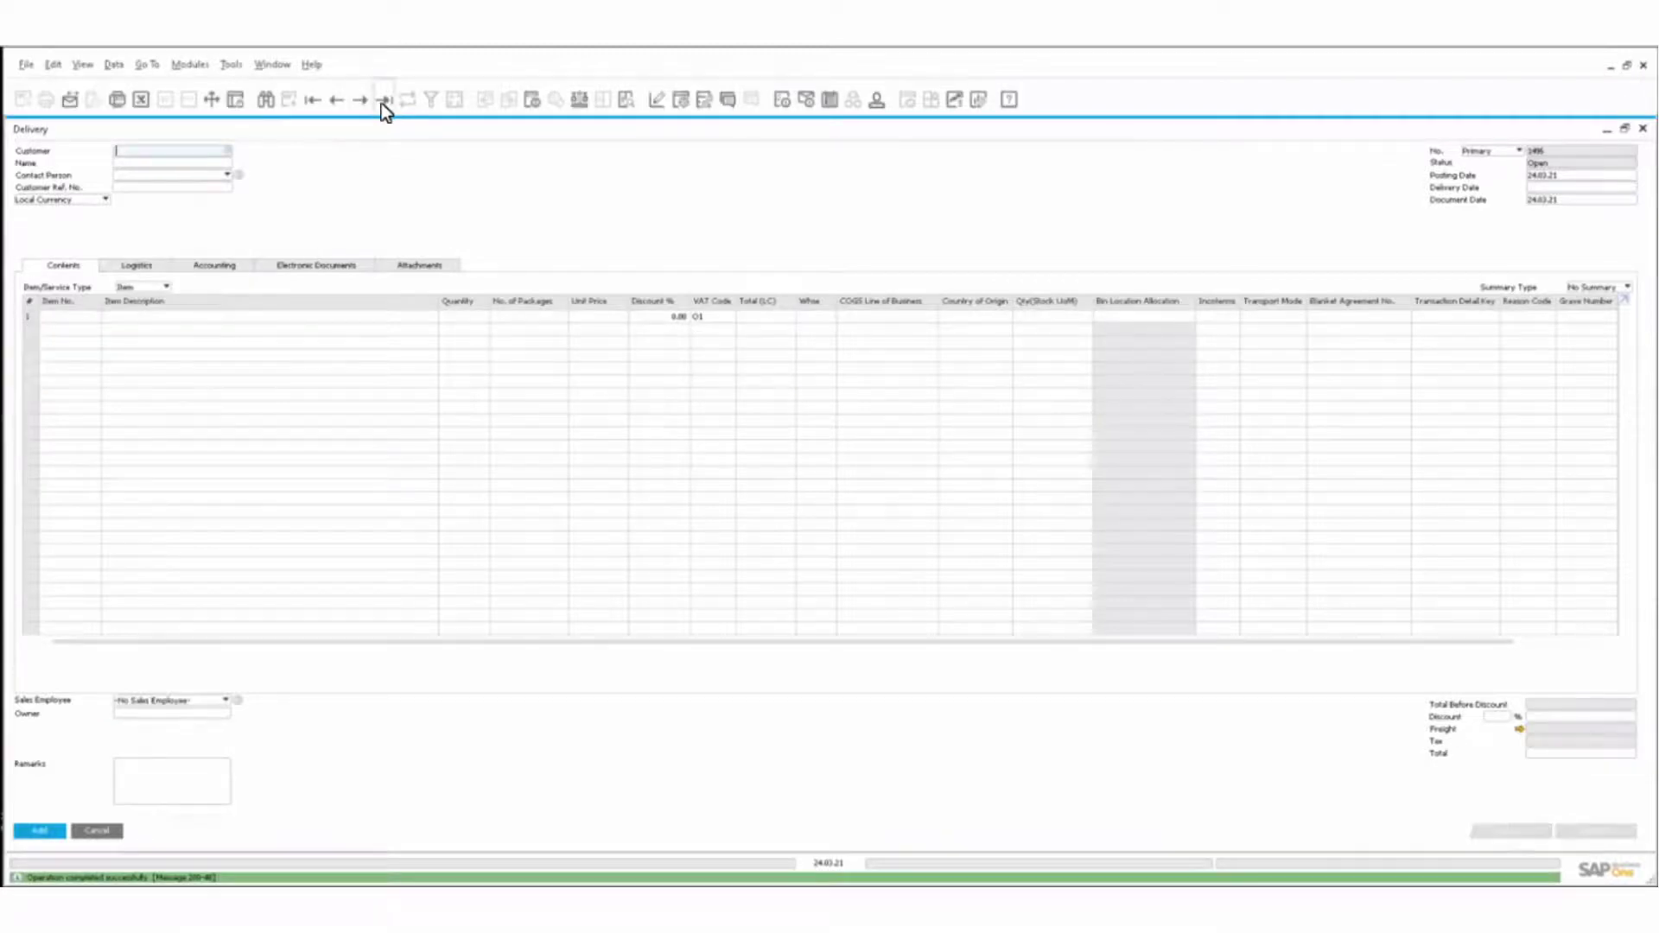
right_click(337, 186)
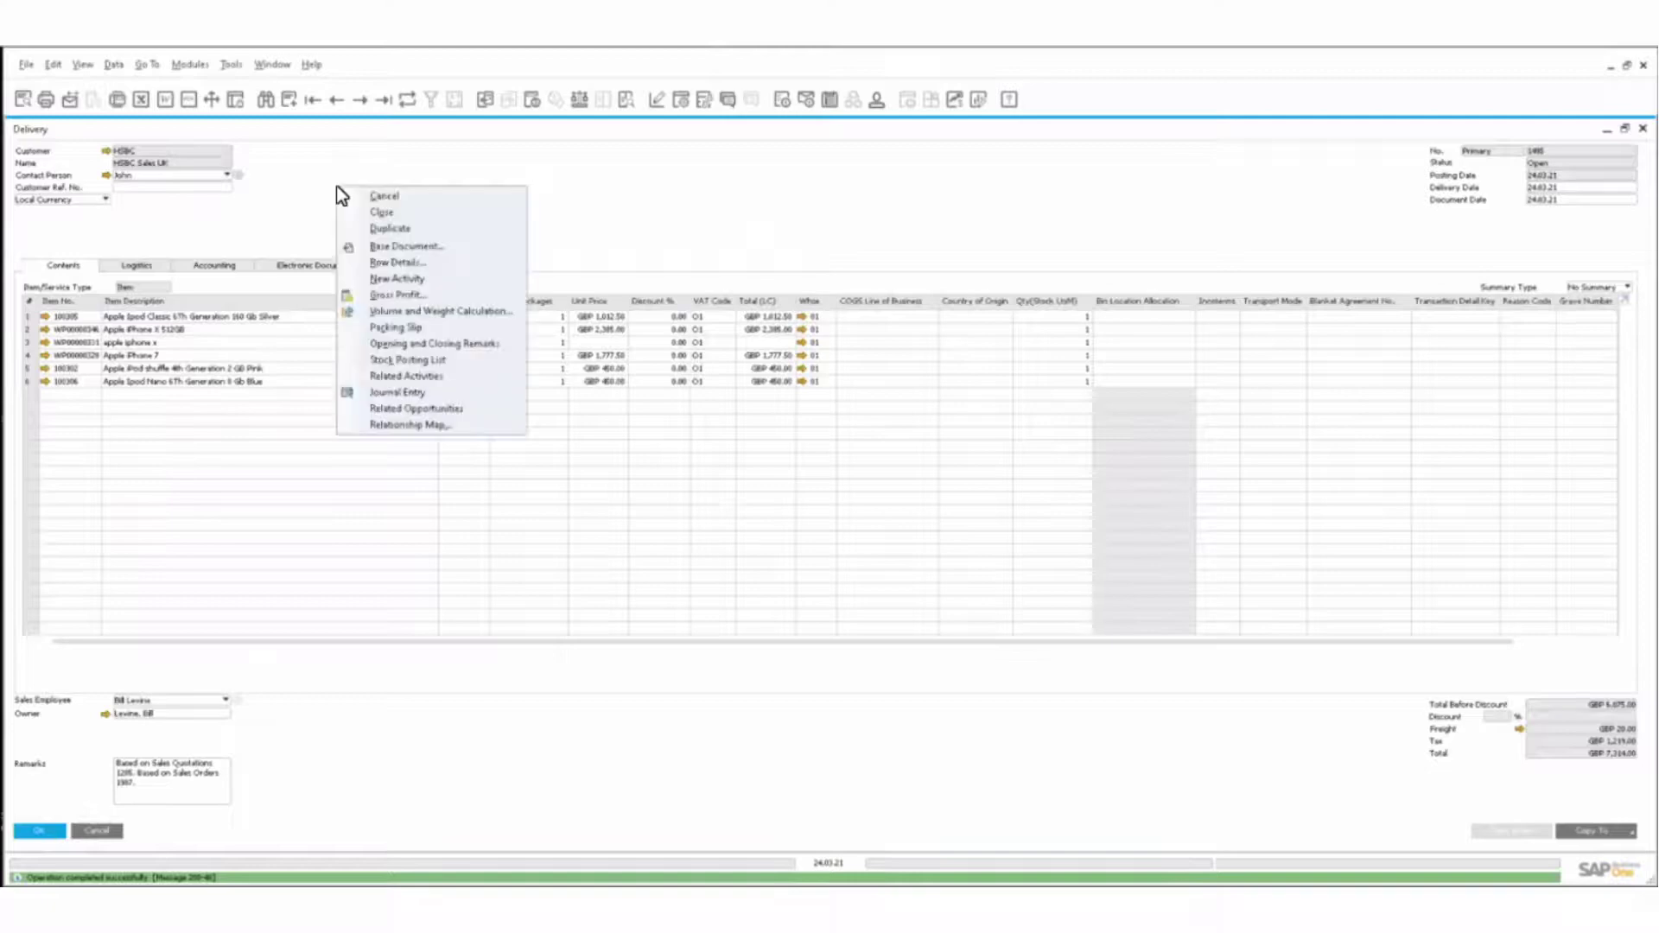
left_click(396, 424)
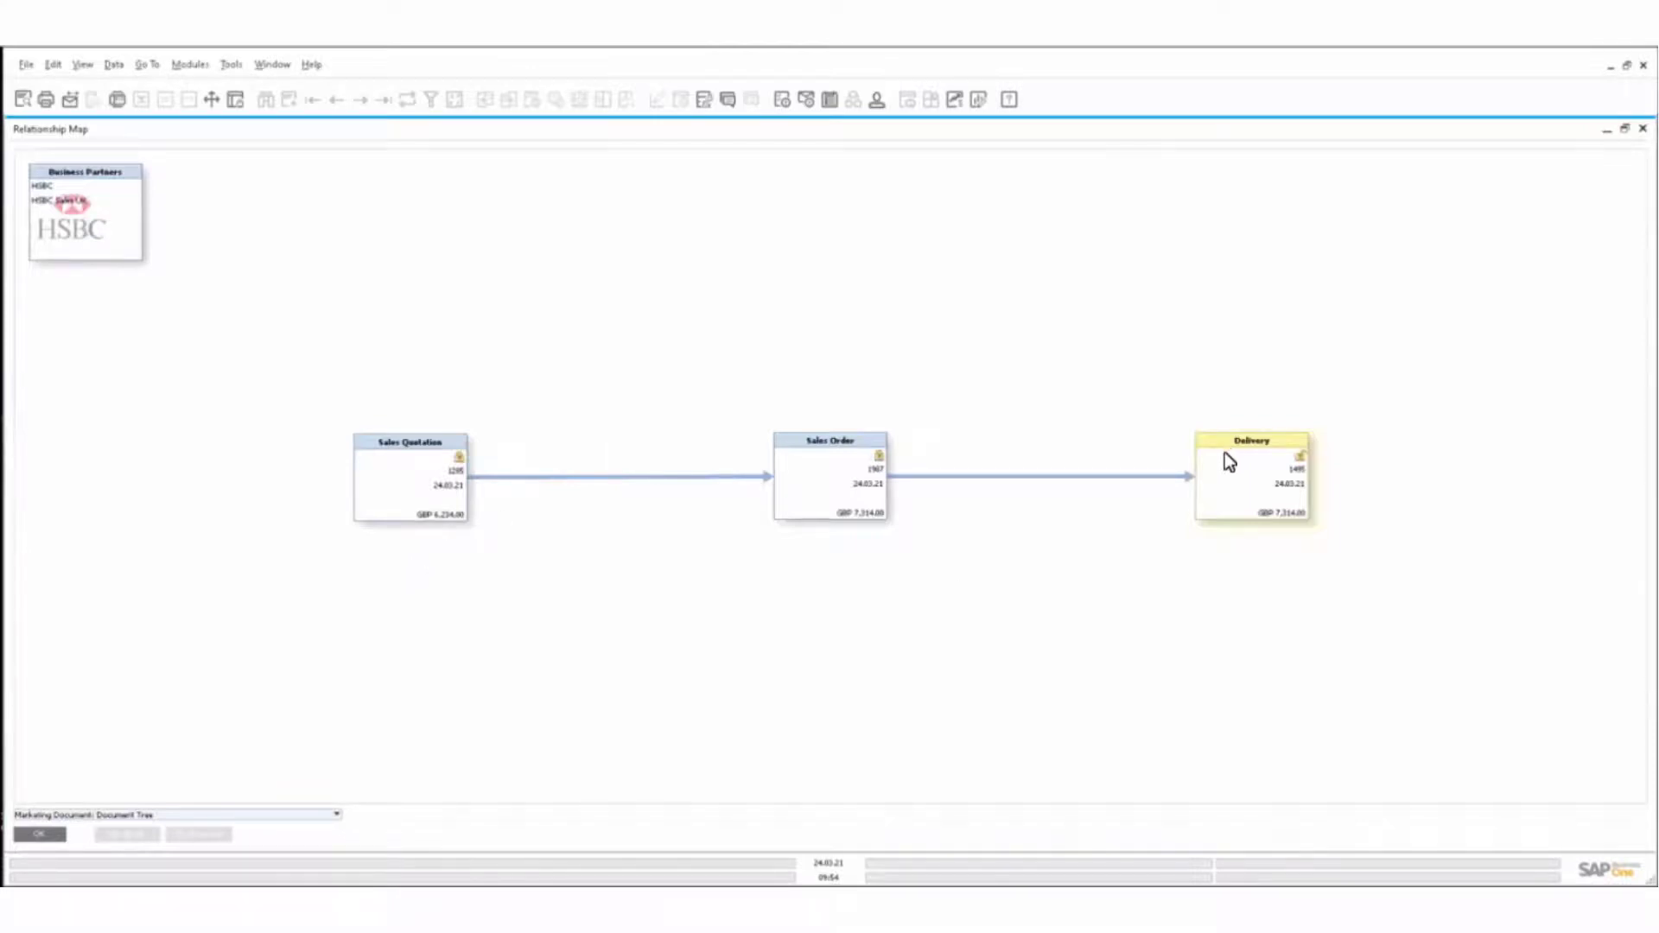
left_click(237, 816)
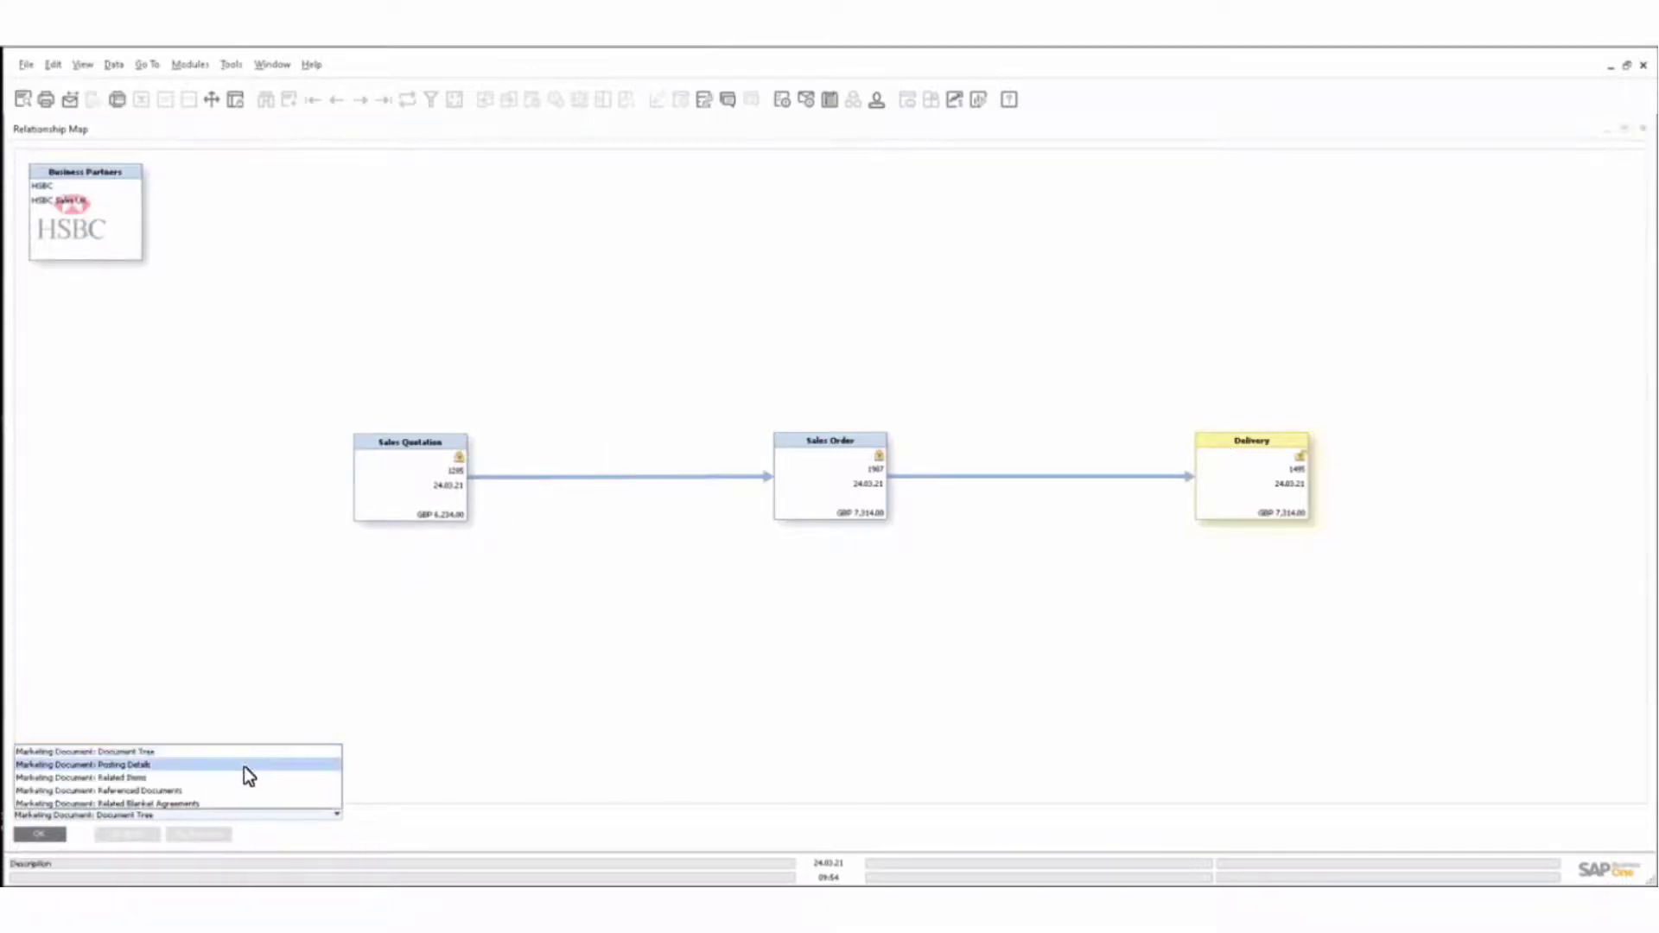
left_click(244, 777)
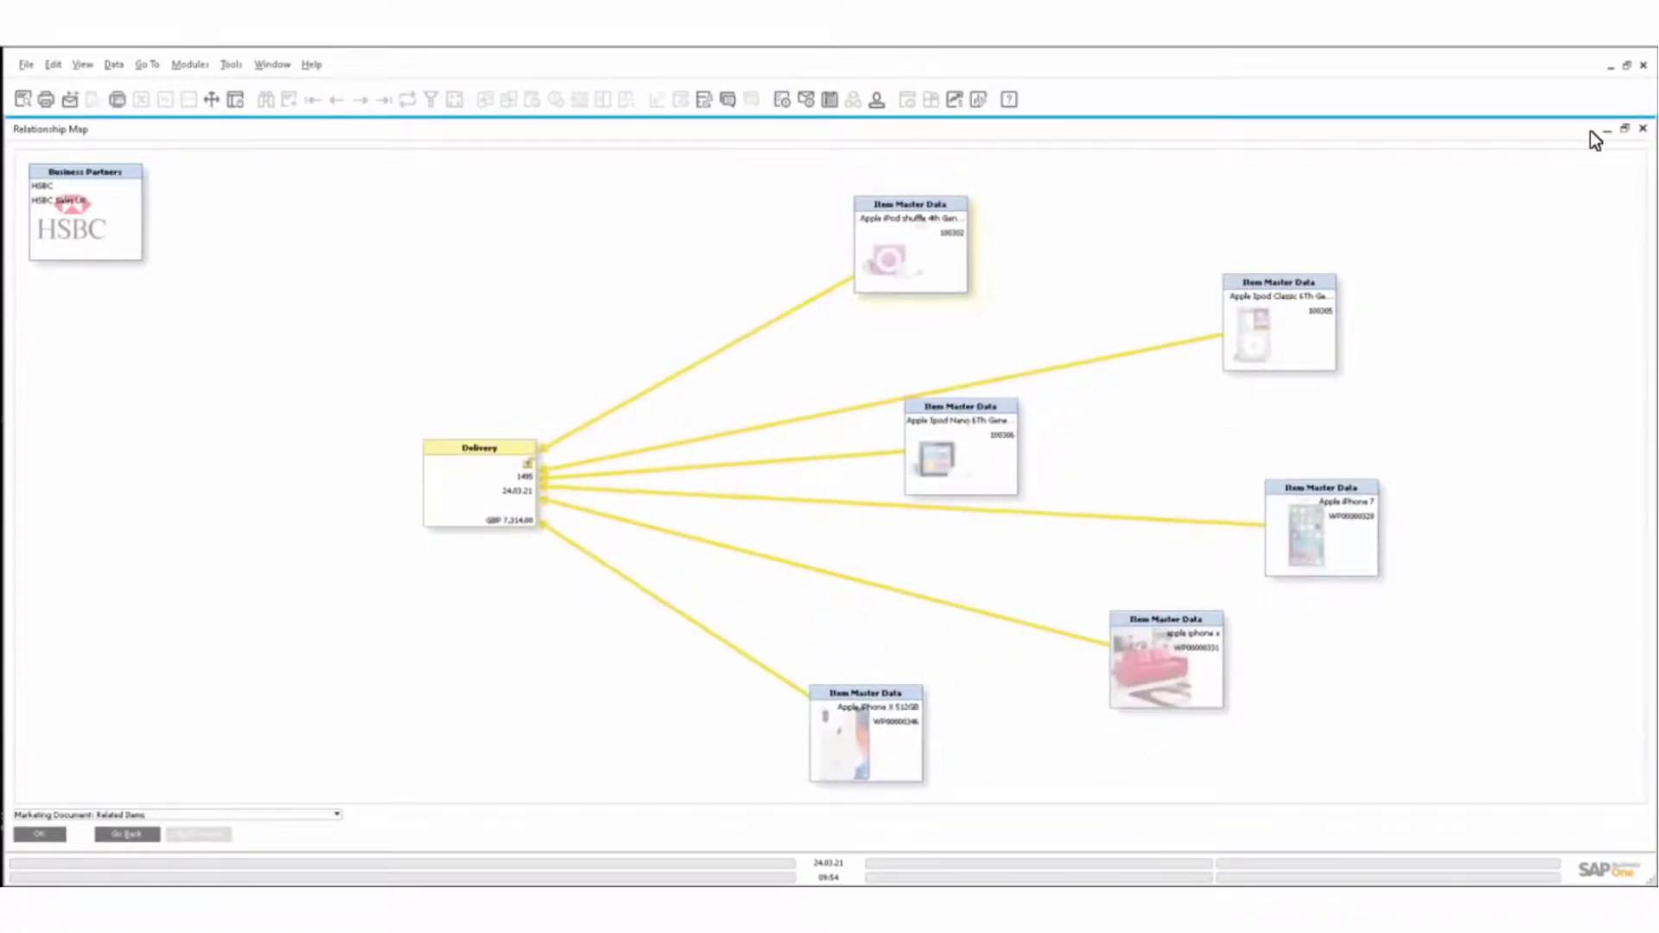
left_click(1642, 128)
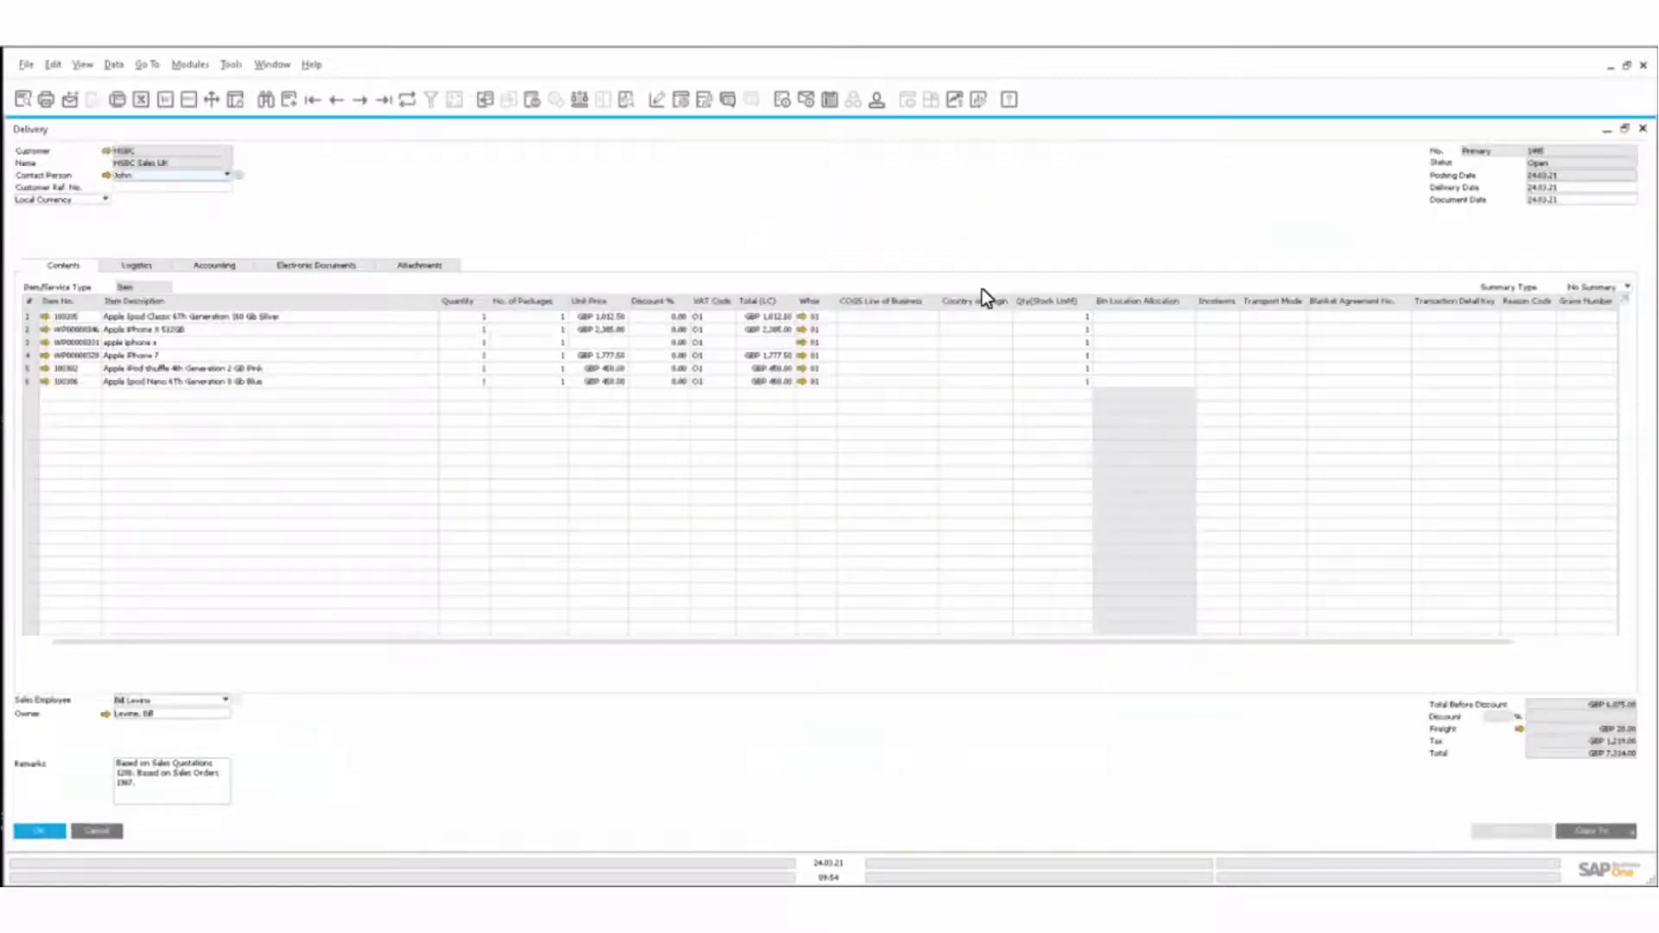
key("Escape")
key("Escape")
key("Escape")
key("Escape")
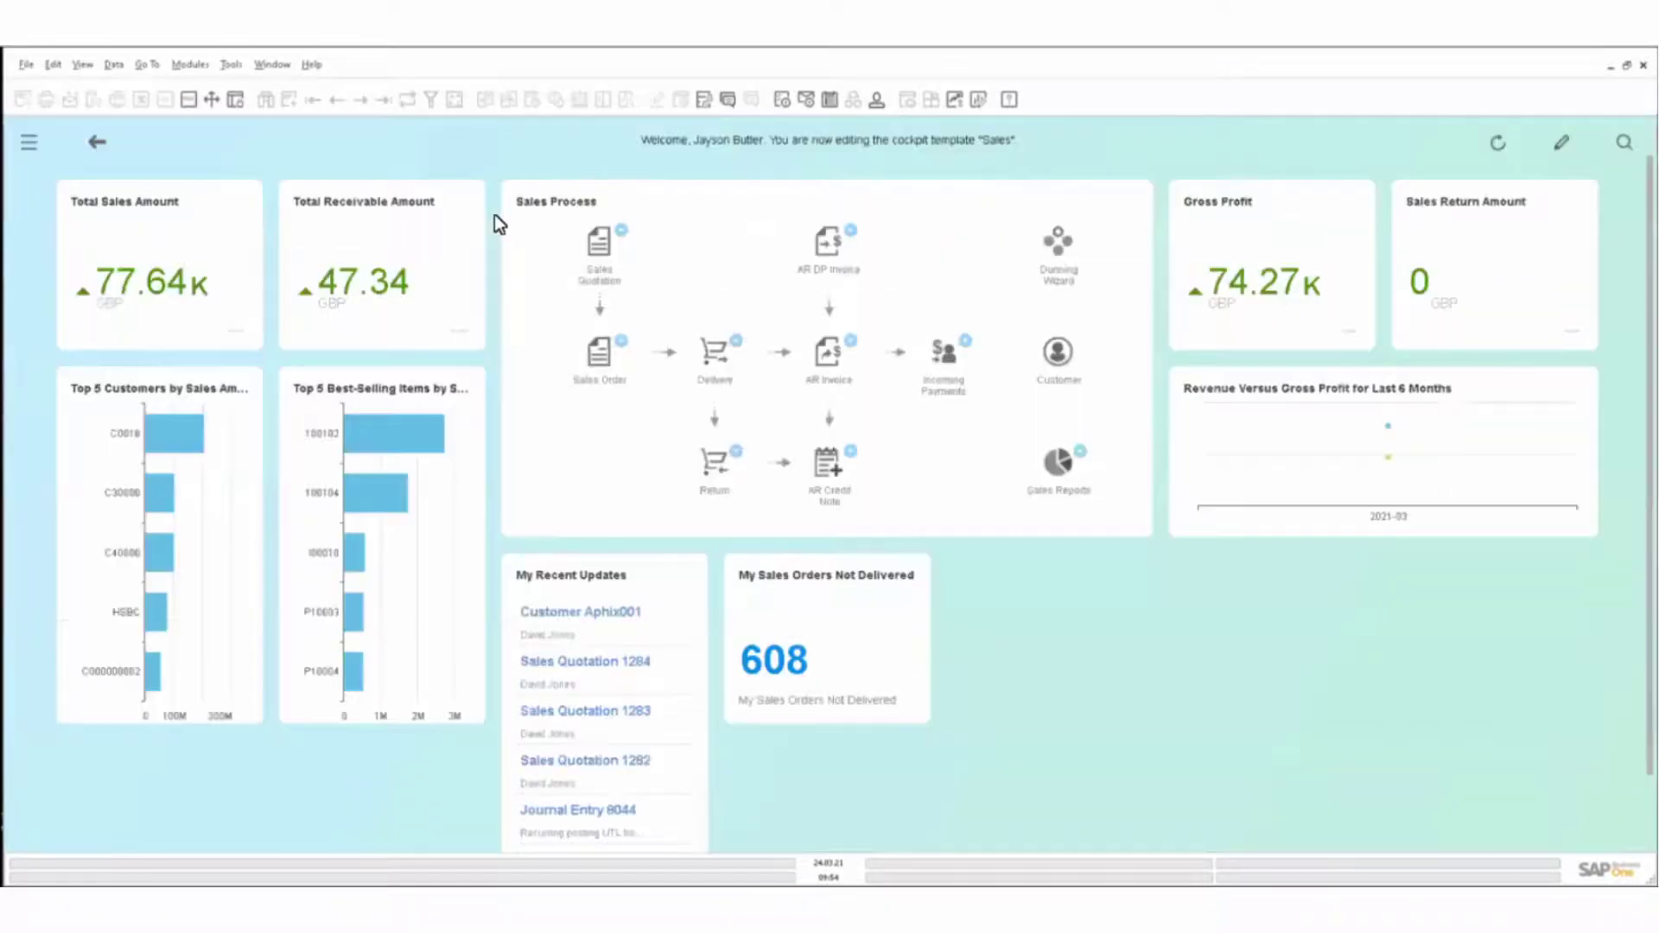
Open the stock management price lists and examine their base price lists, factors and currencies
left_click(29, 142)
left_click(70, 448)
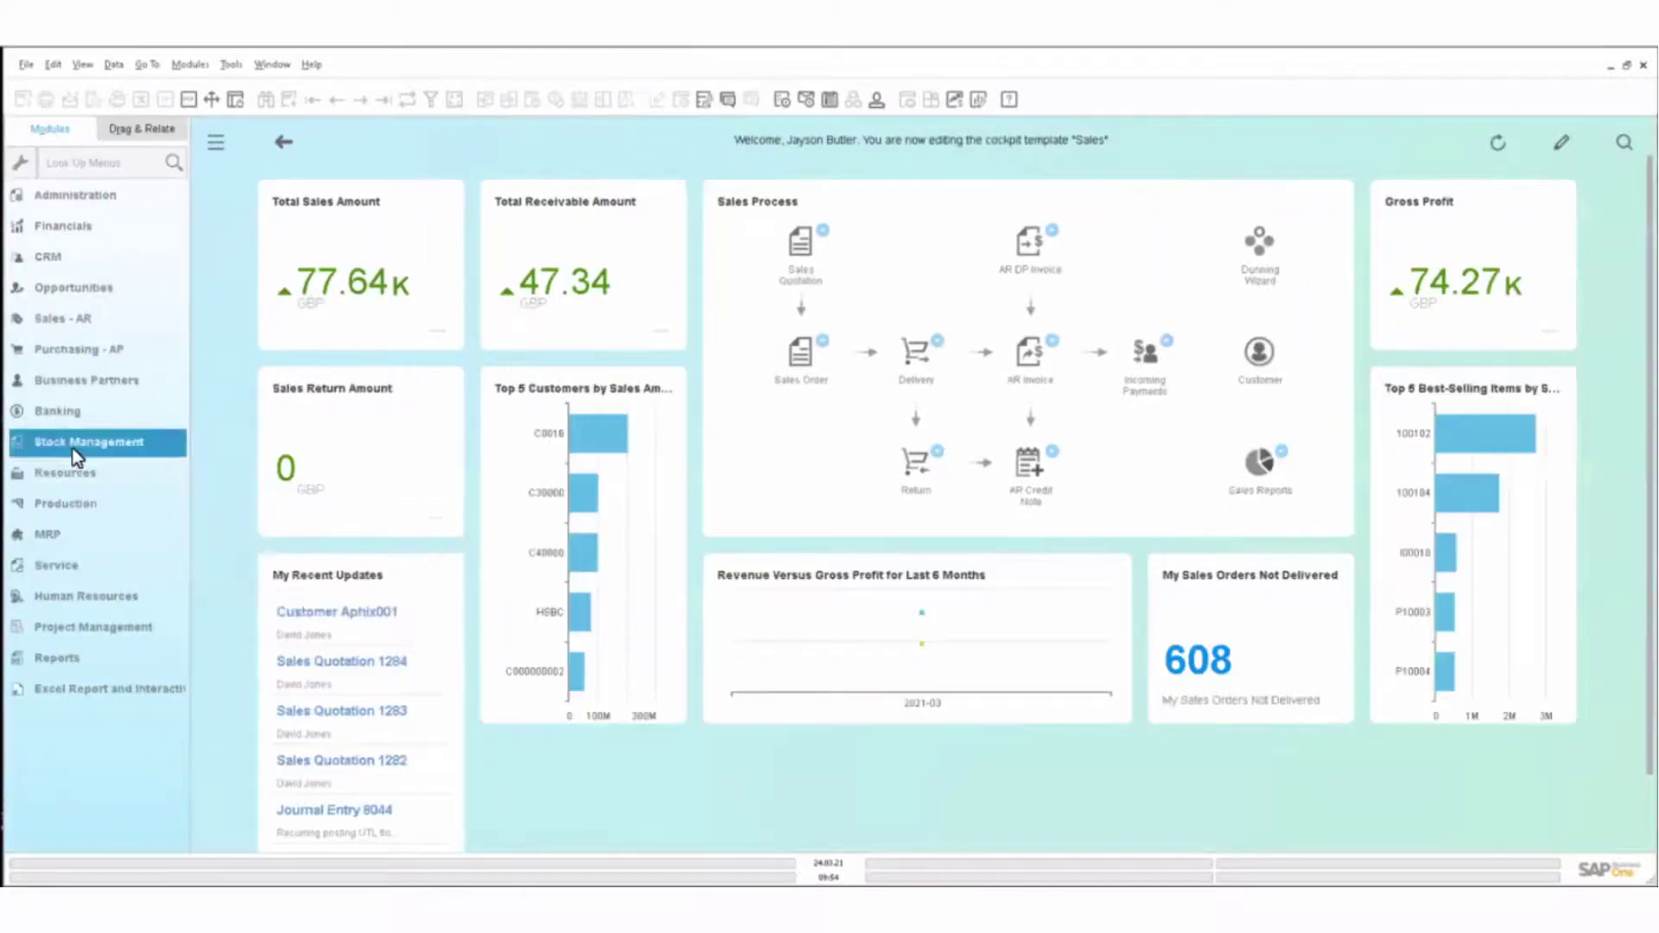
left_click(93, 474)
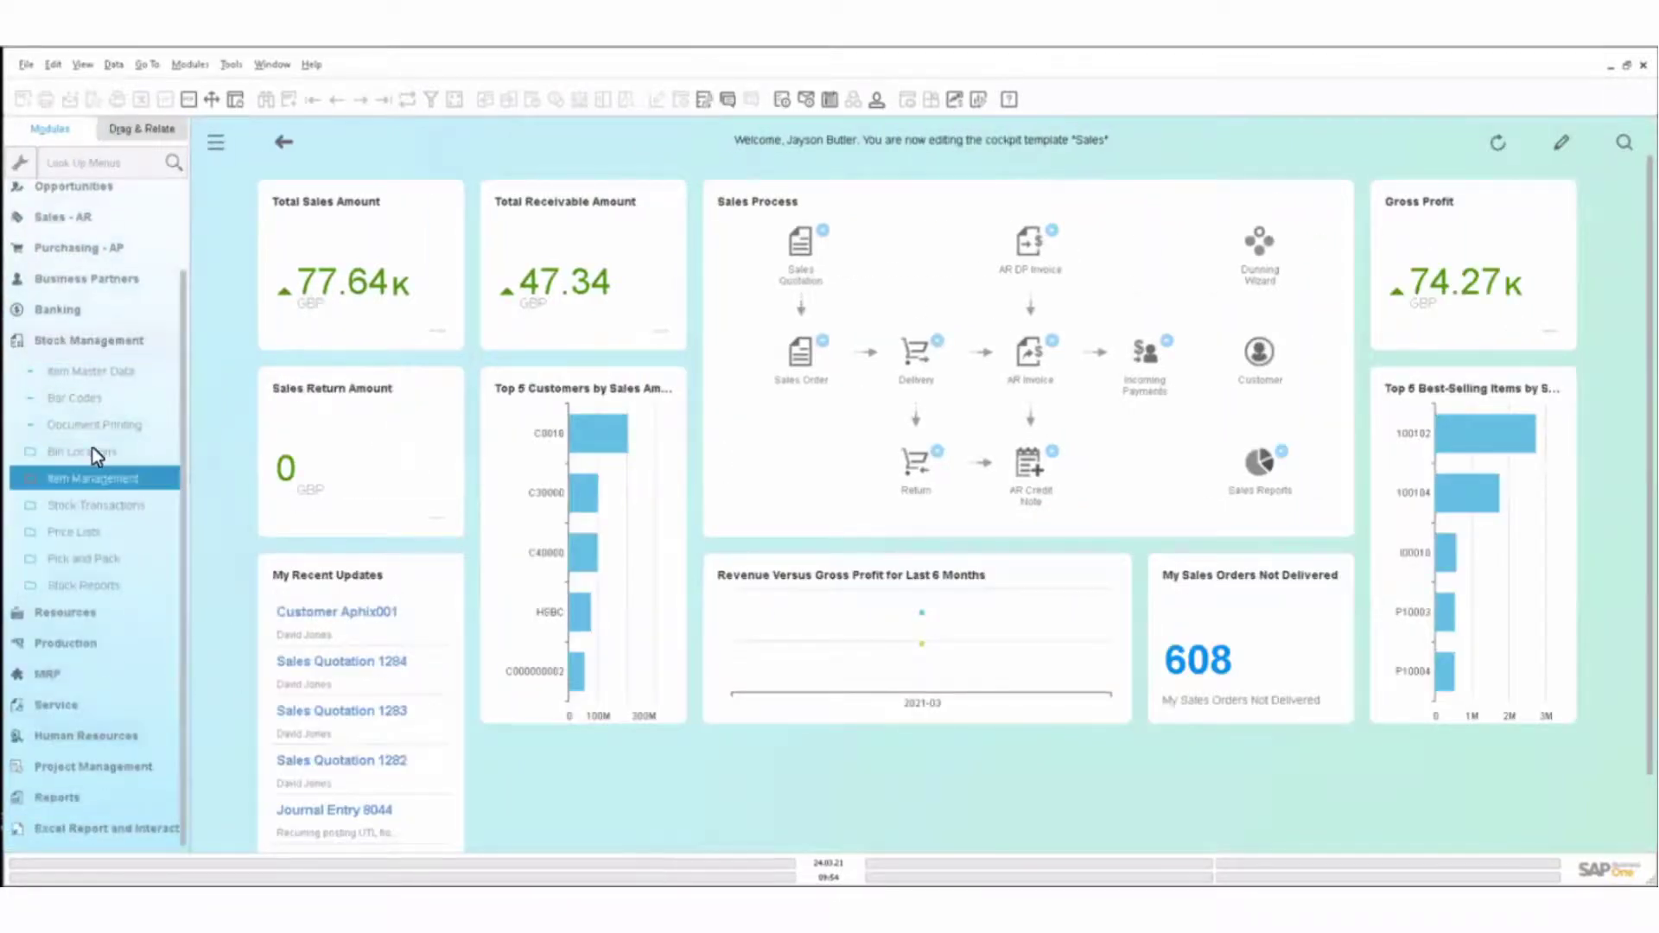
left_click(91, 534)
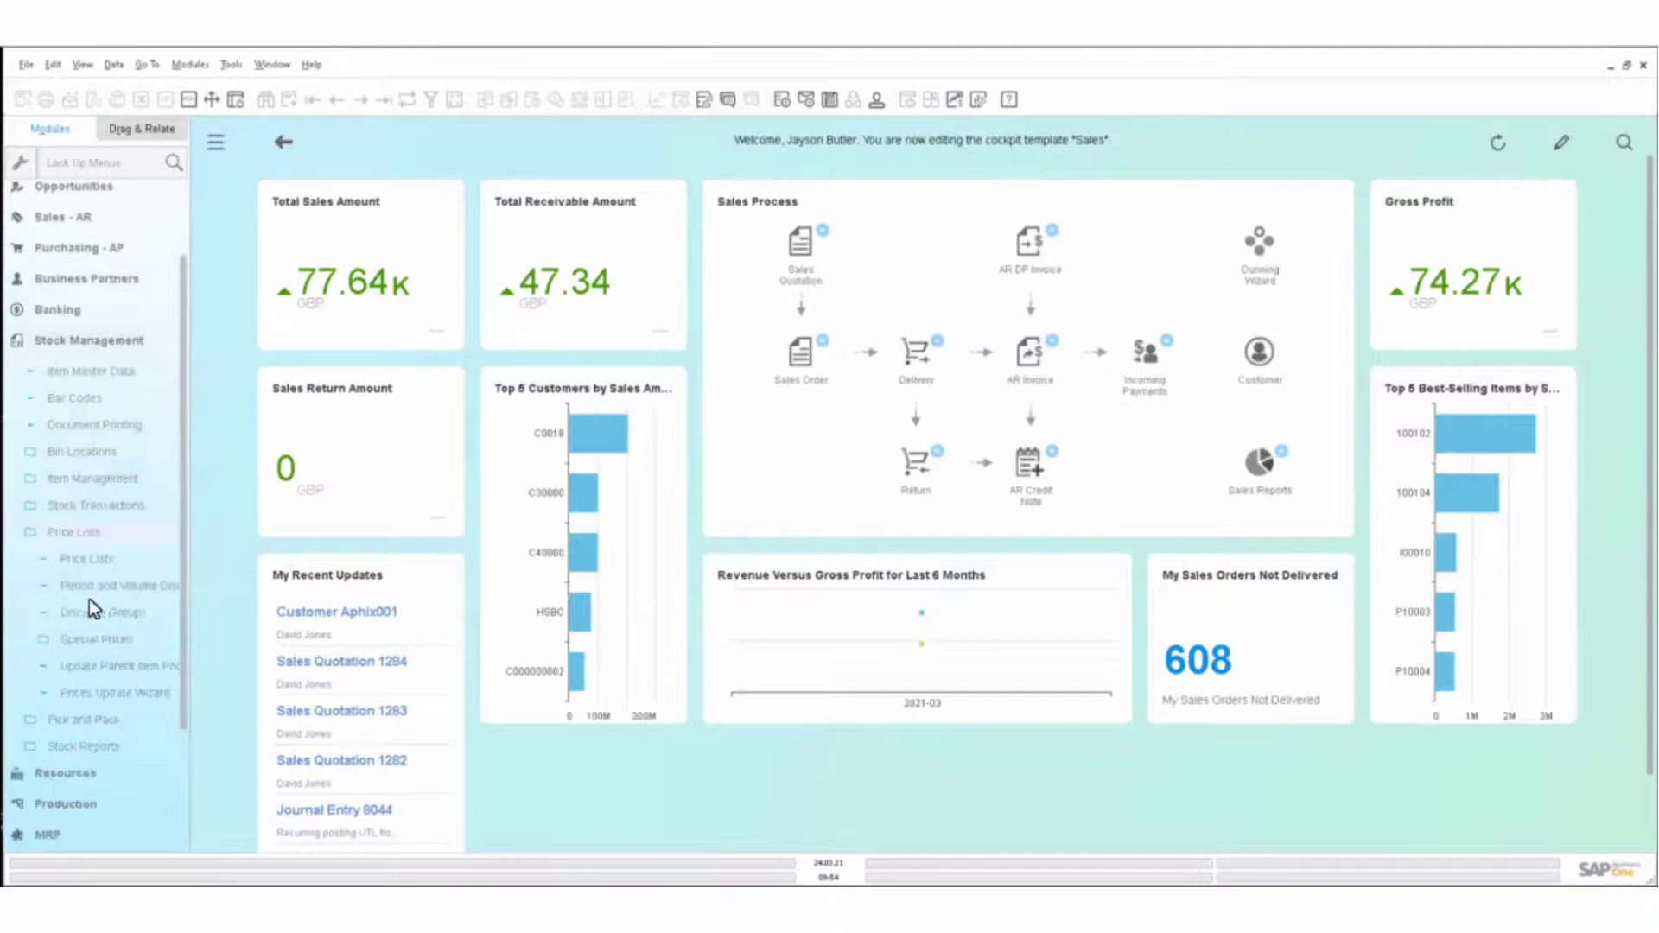
left_click(97, 568)
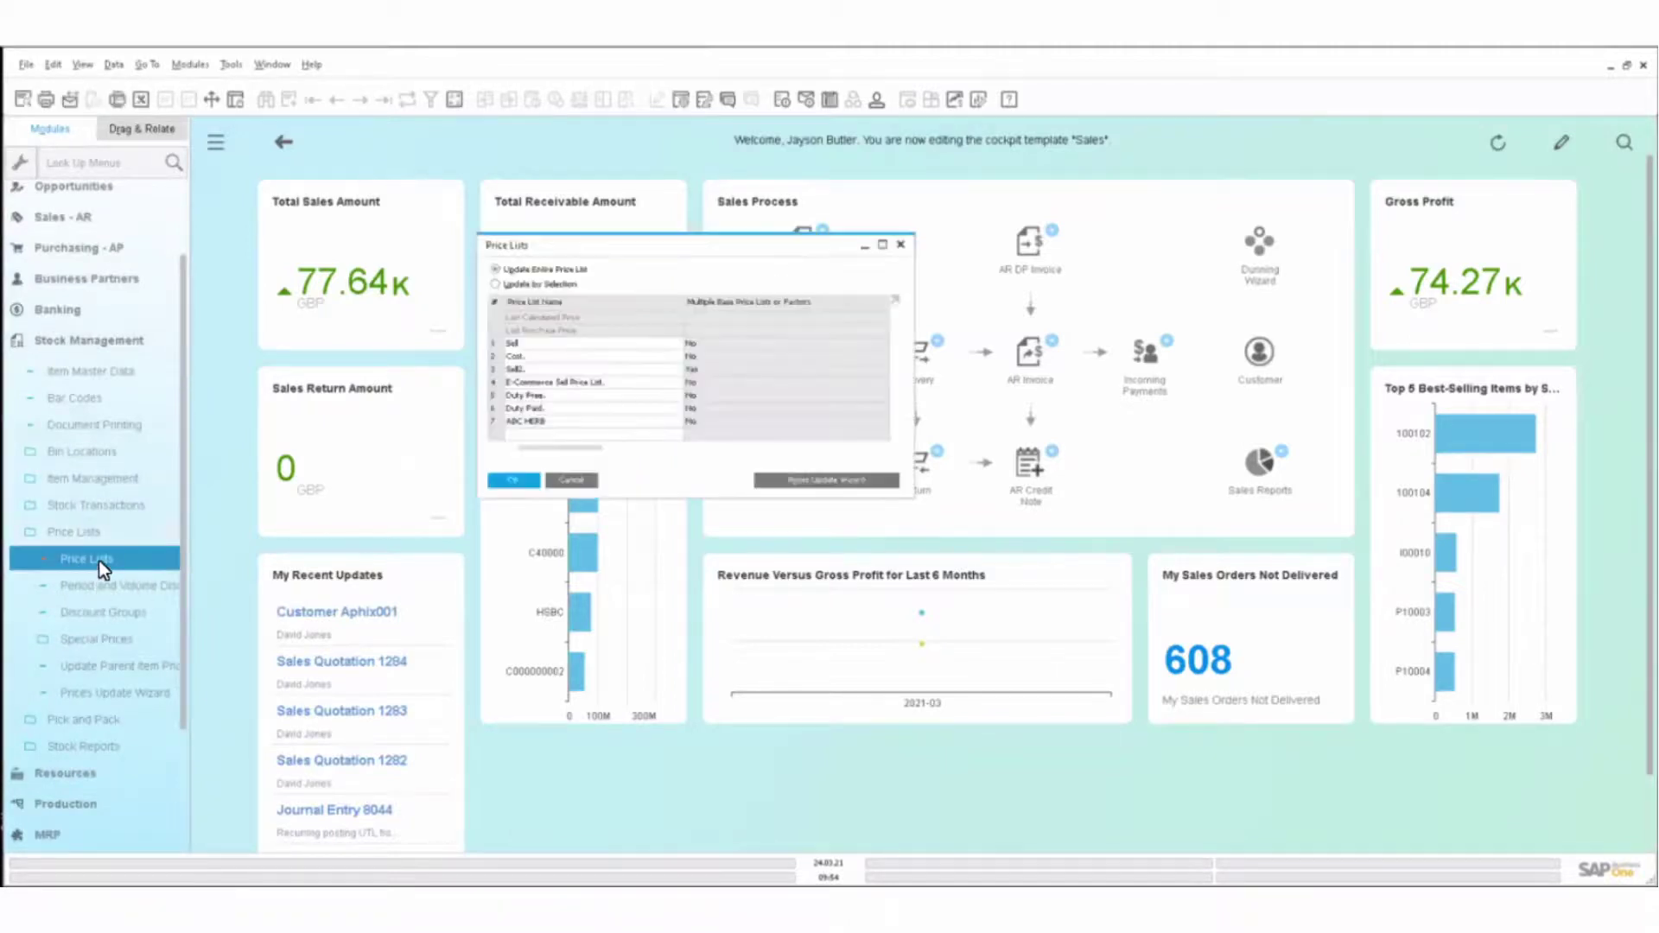
left_click(883, 245)
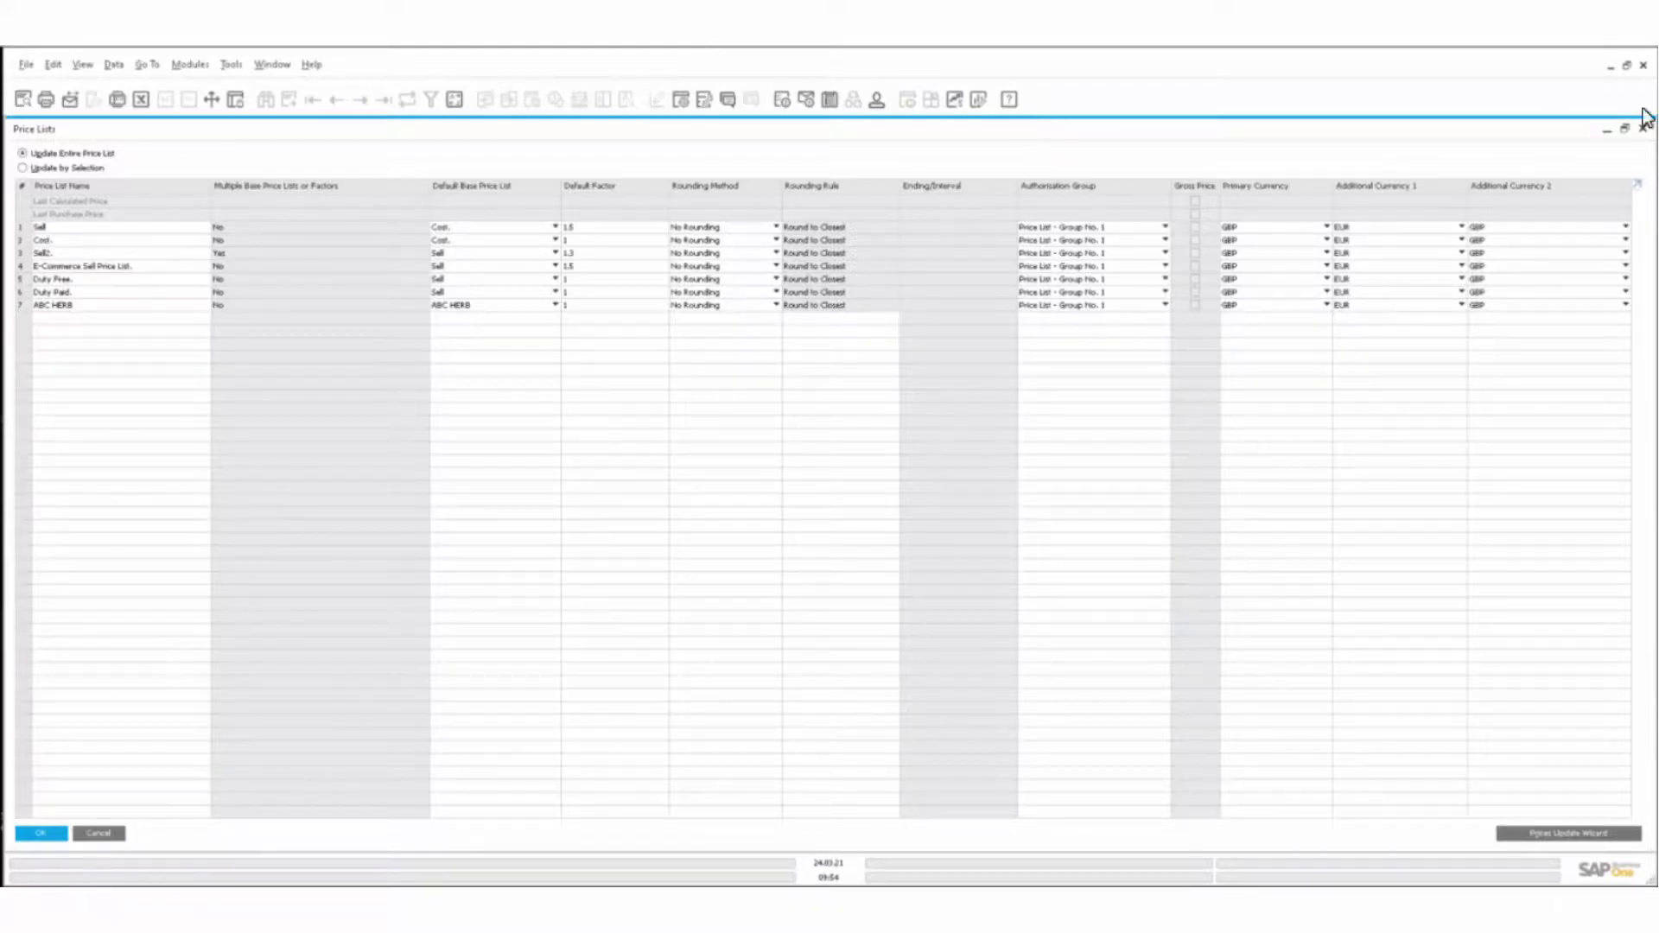
left_click(1625, 129)
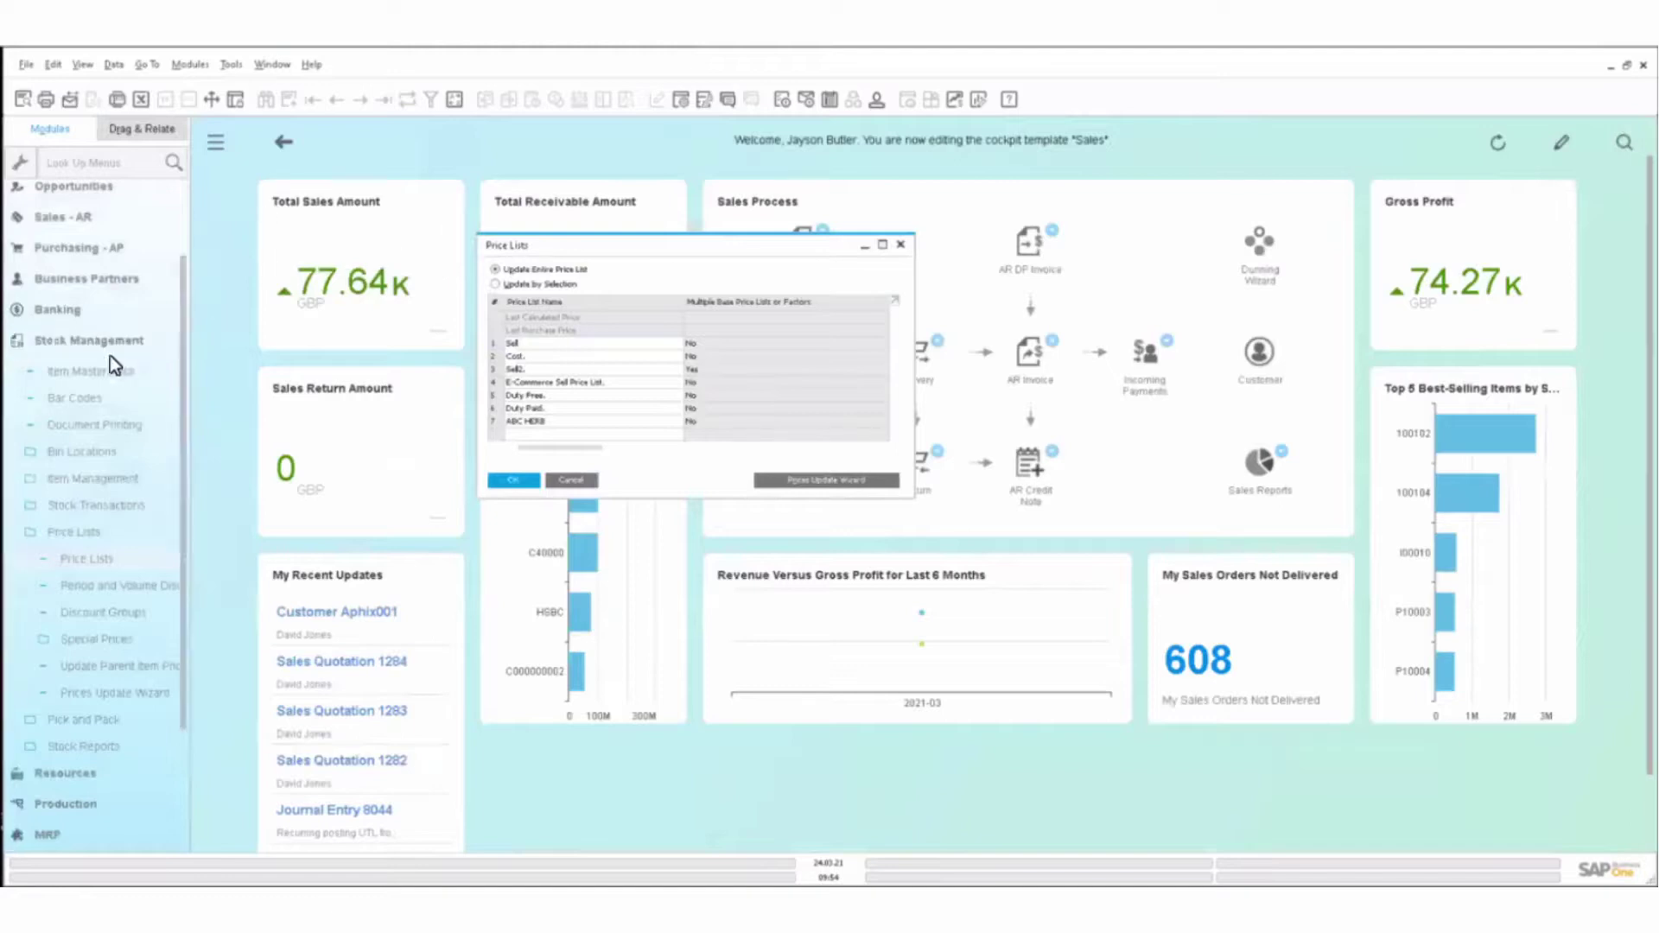
Search the item master data for the description apple iphone and open the Apple iPhone X 512GB record
left_click(105, 364)
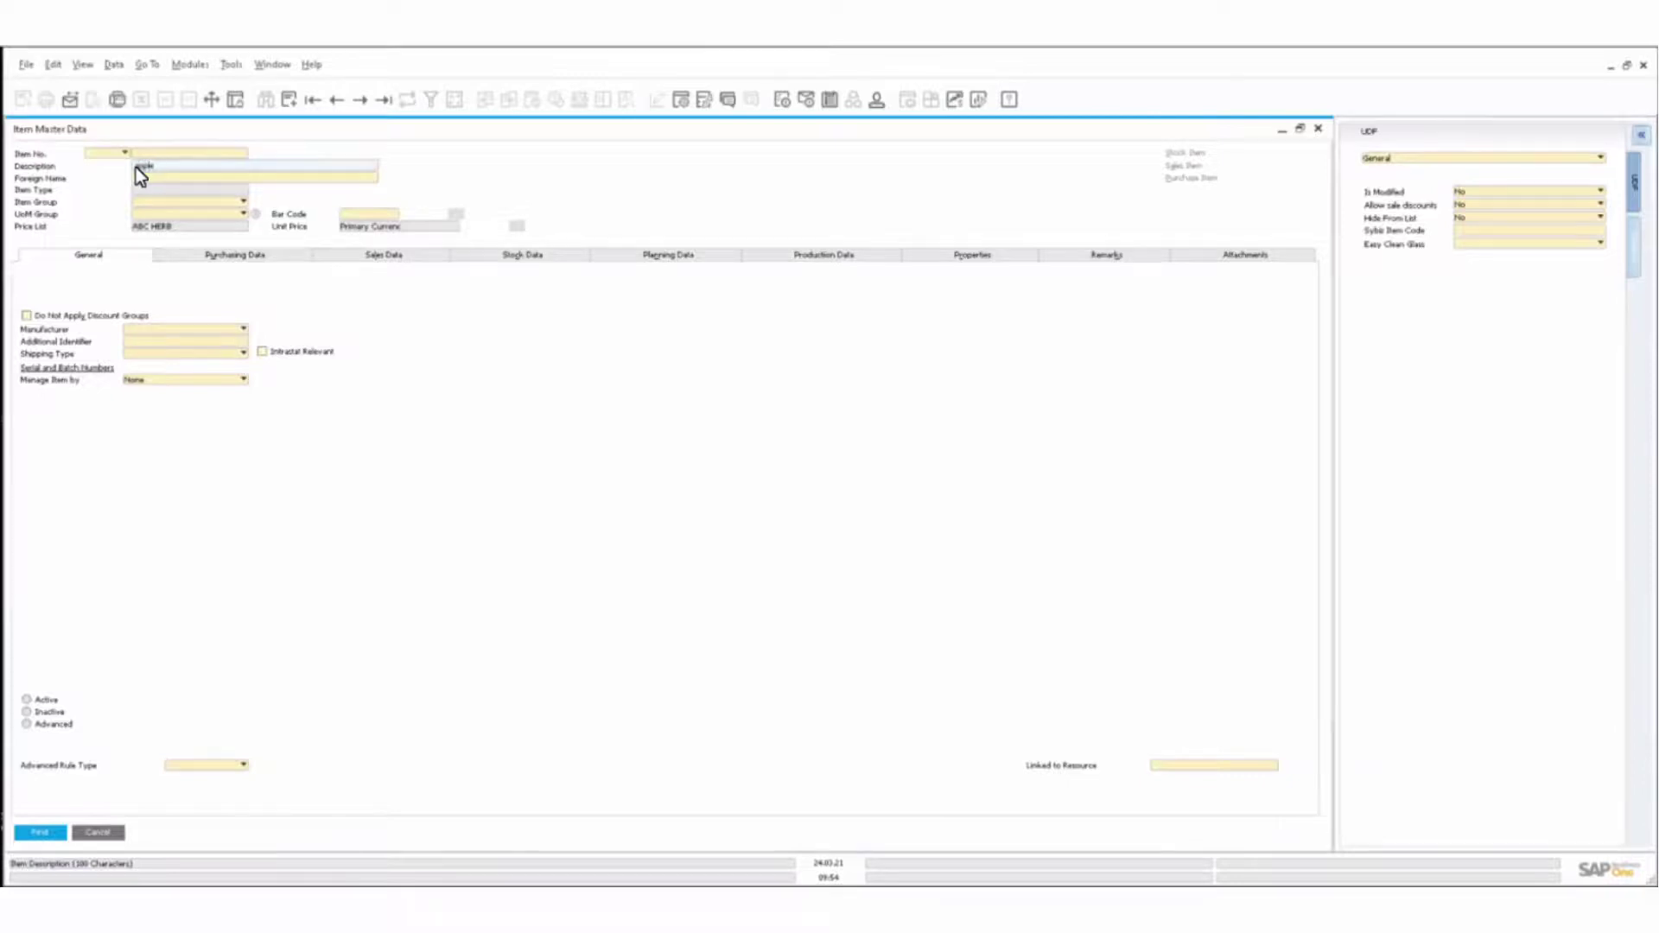
type("iphone")
key("Tab")
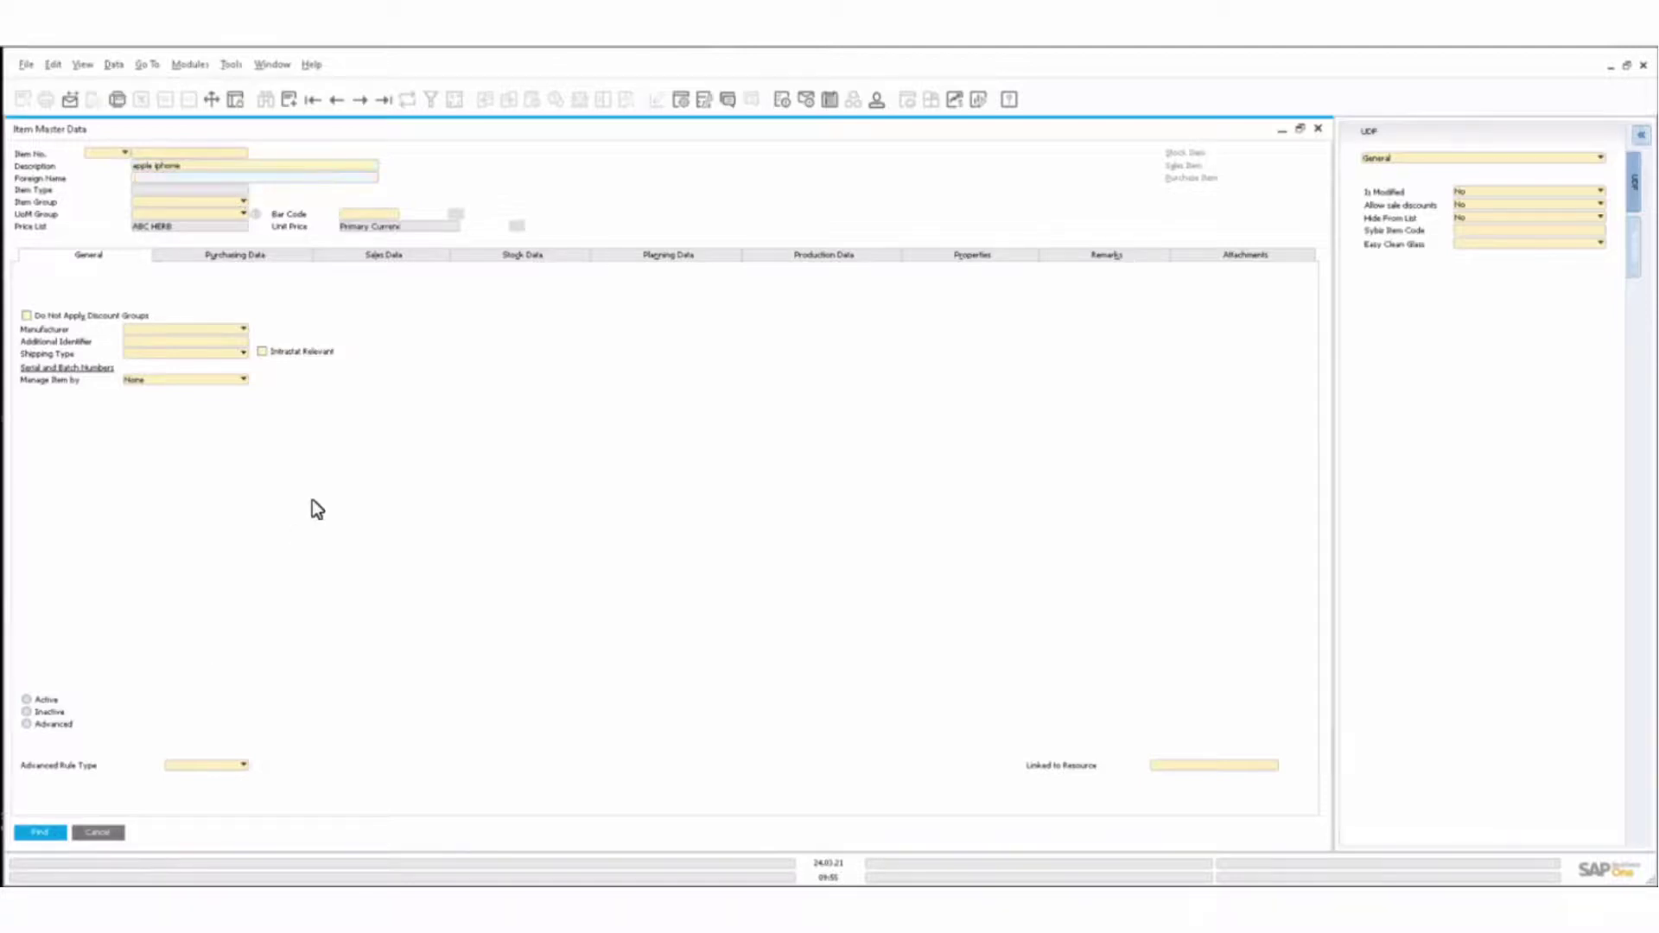
key("Return")
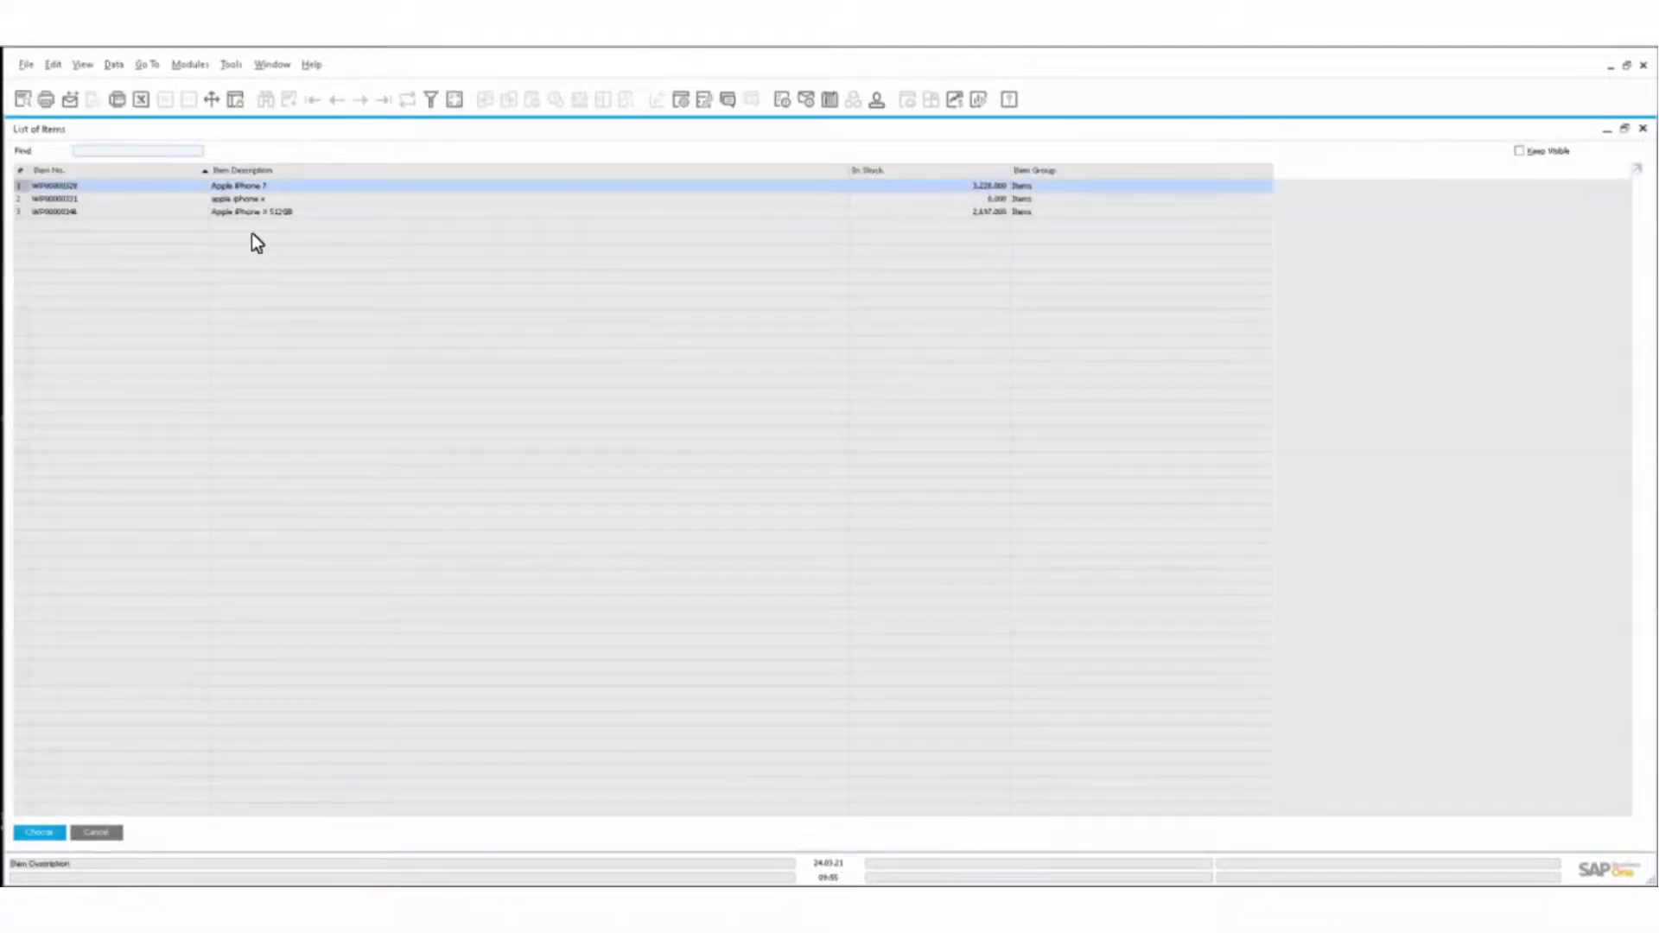
double_click(258, 211)
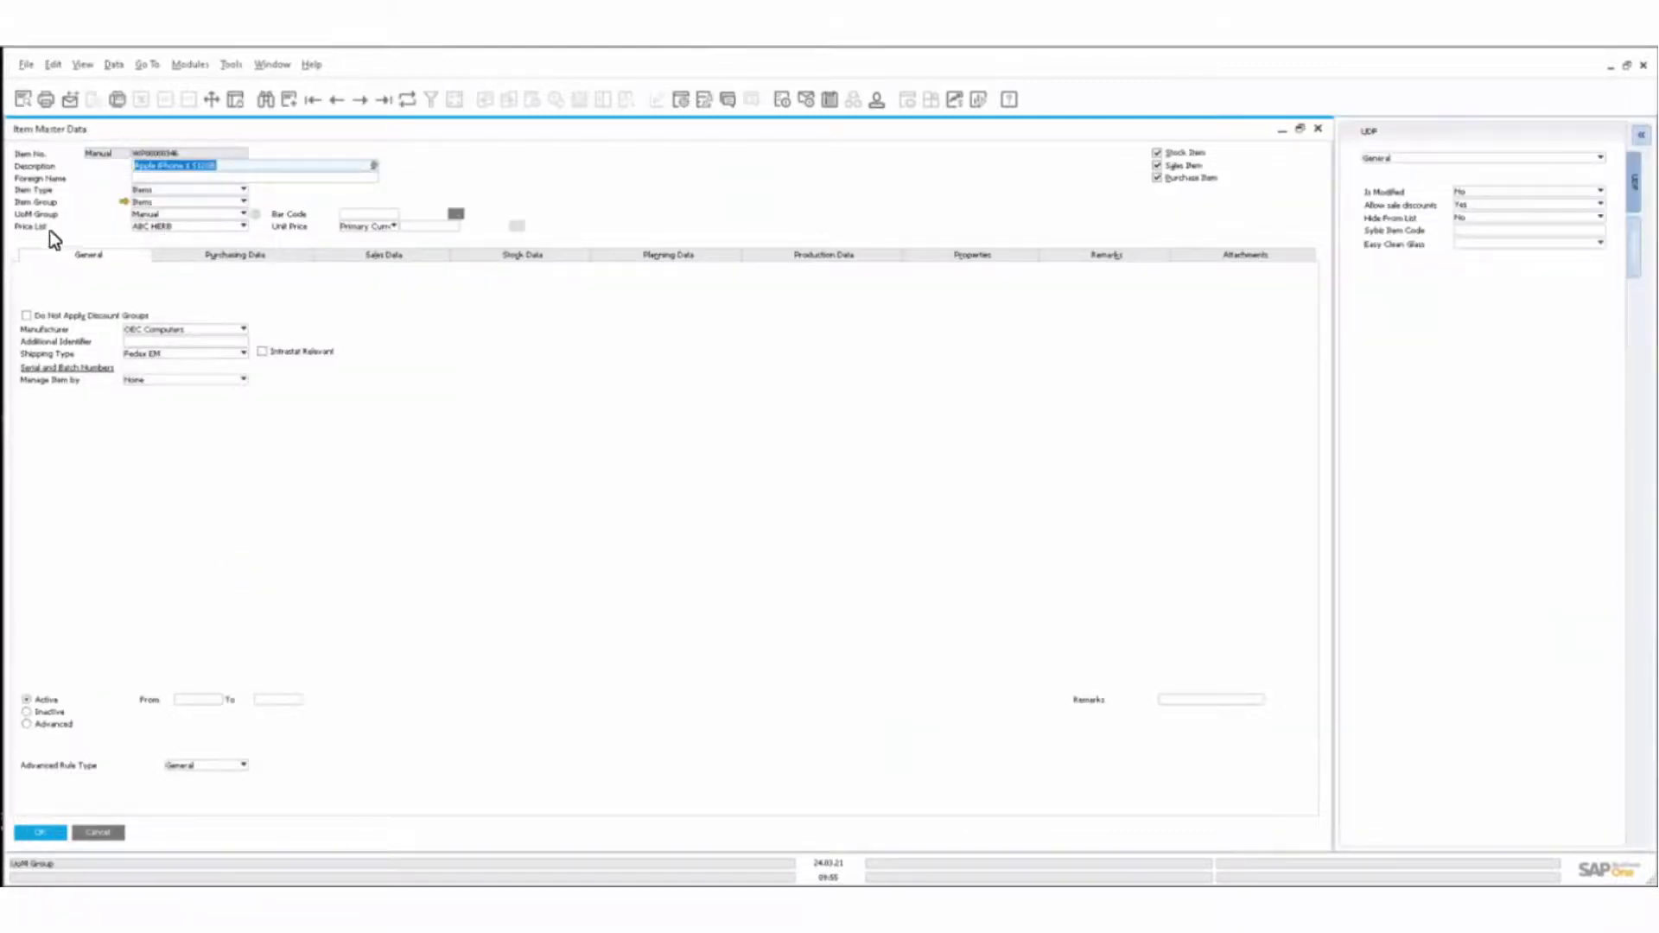
Compare the Apple iPhone X 512GB unit price under the Cost., Sell and Sell2. price lists
left_click(185, 227)
left_click(190, 265)
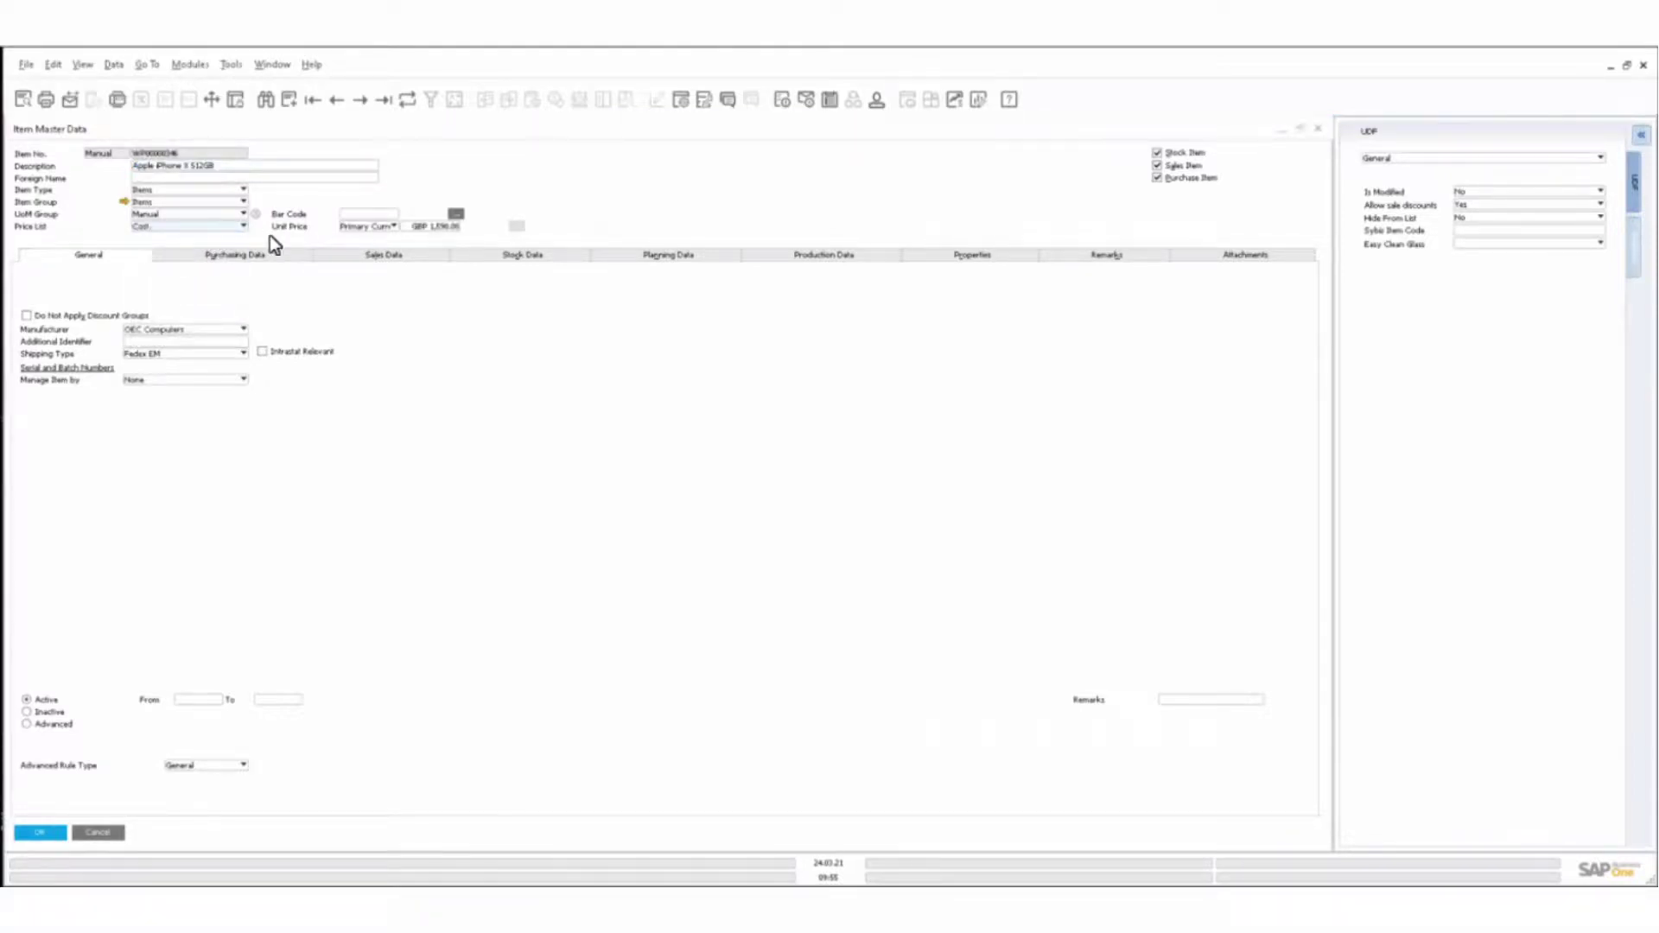
left_click(240, 226)
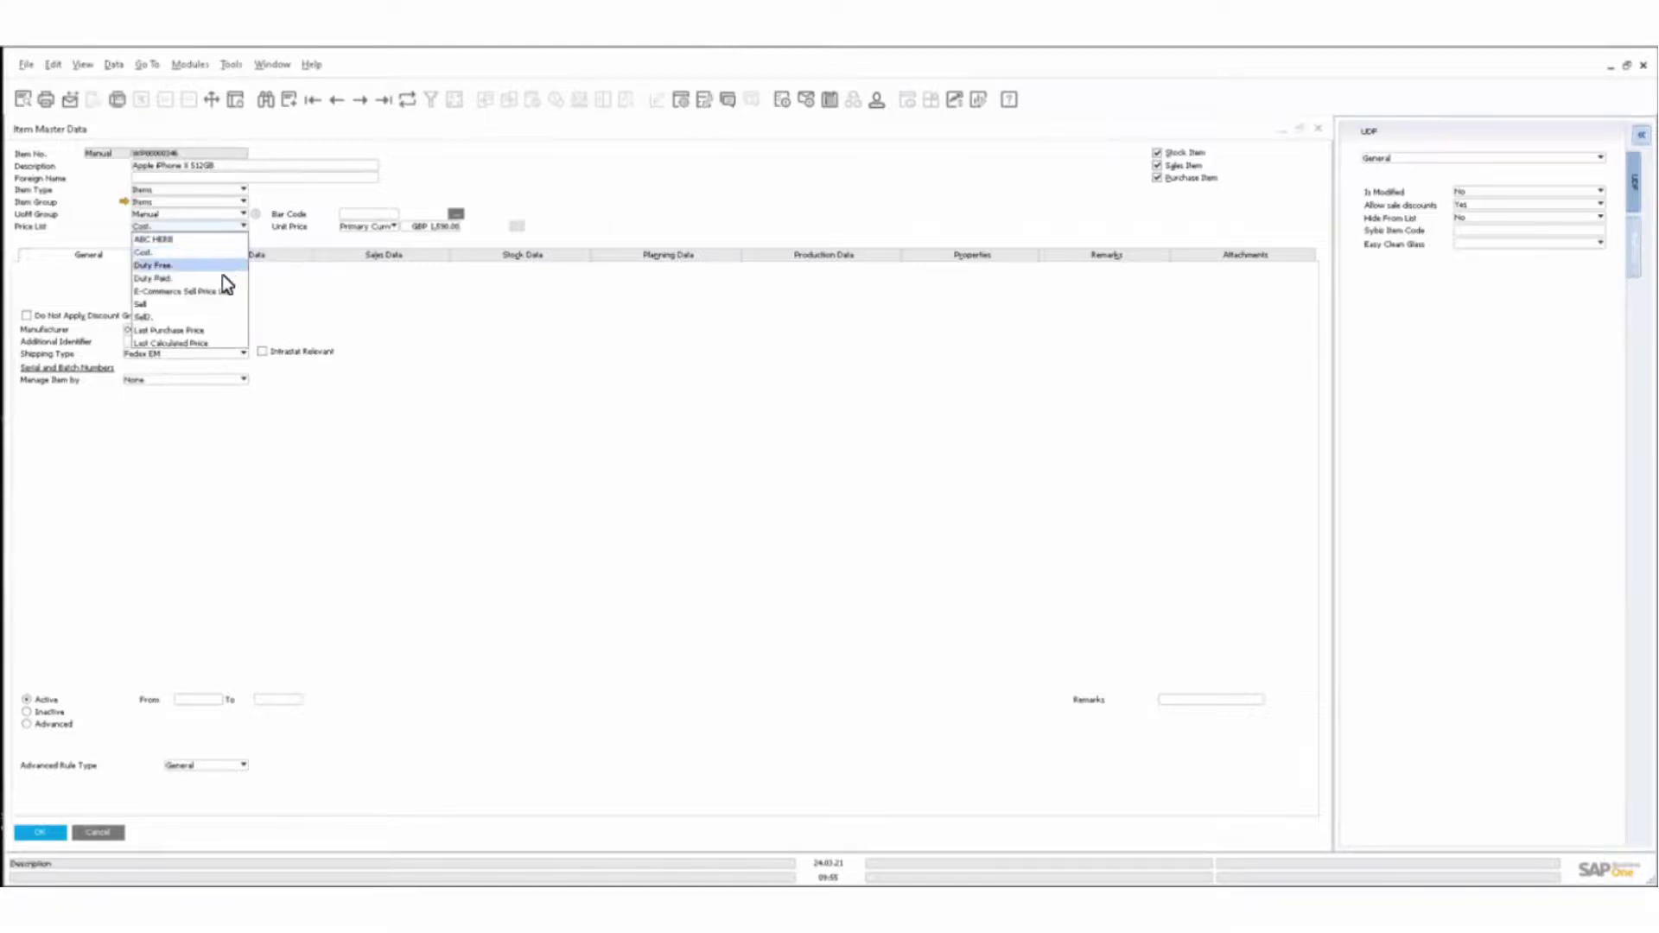
left_click(219, 303)
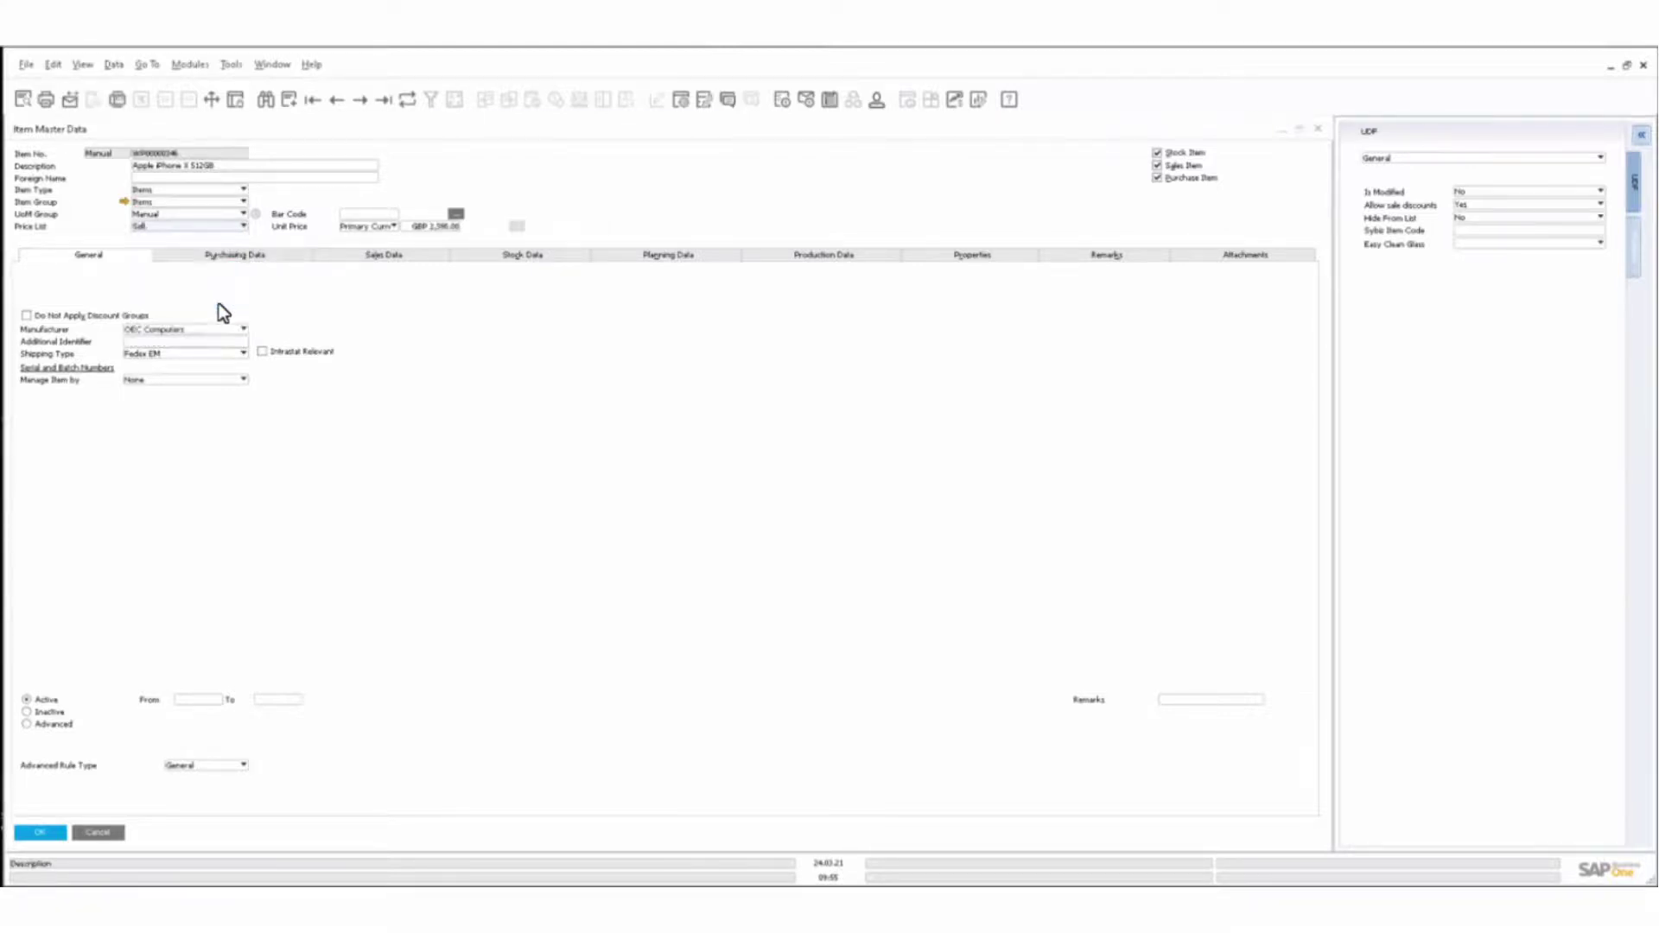
left_click(226, 226)
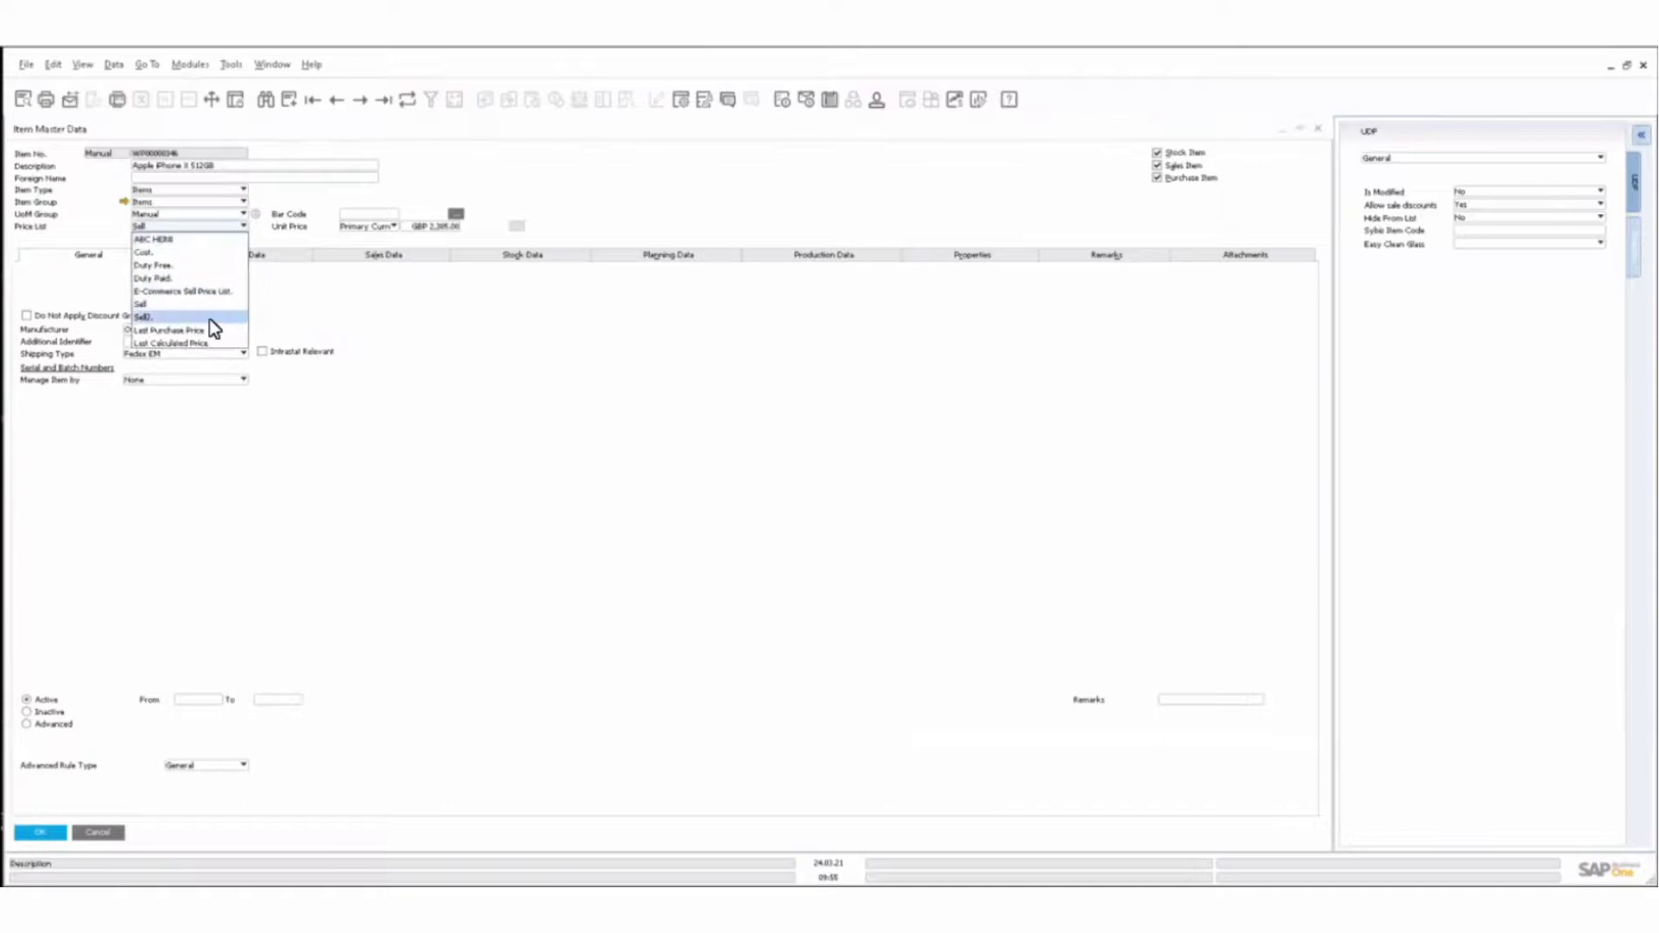
left_click(209, 318)
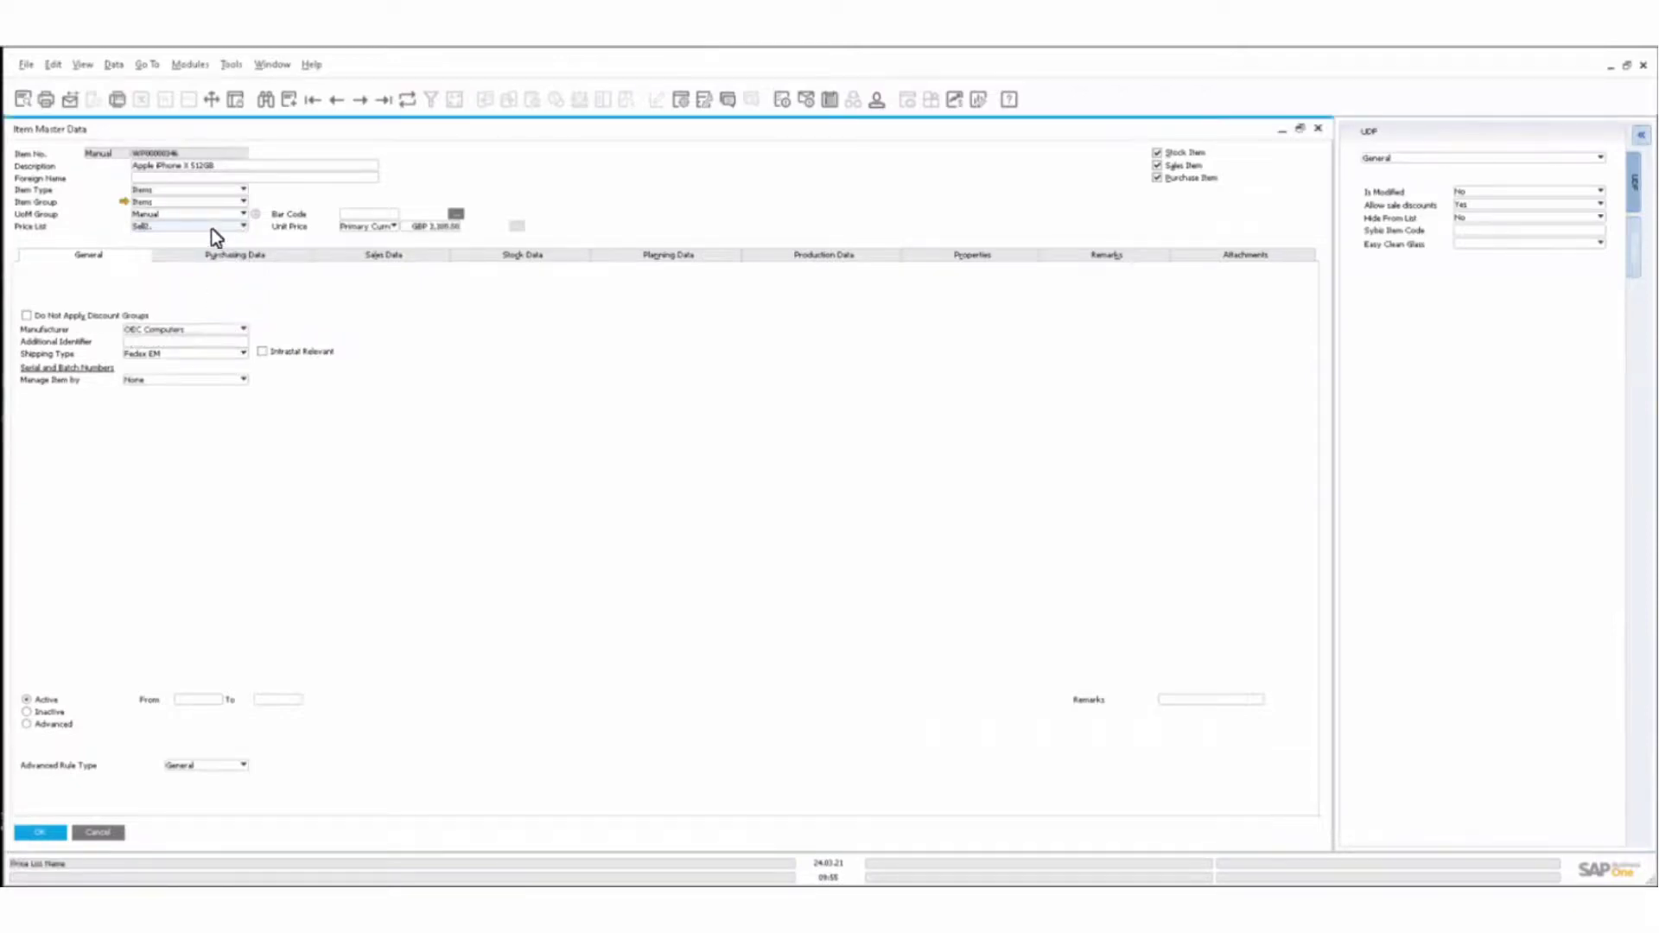
left_click(213, 228)
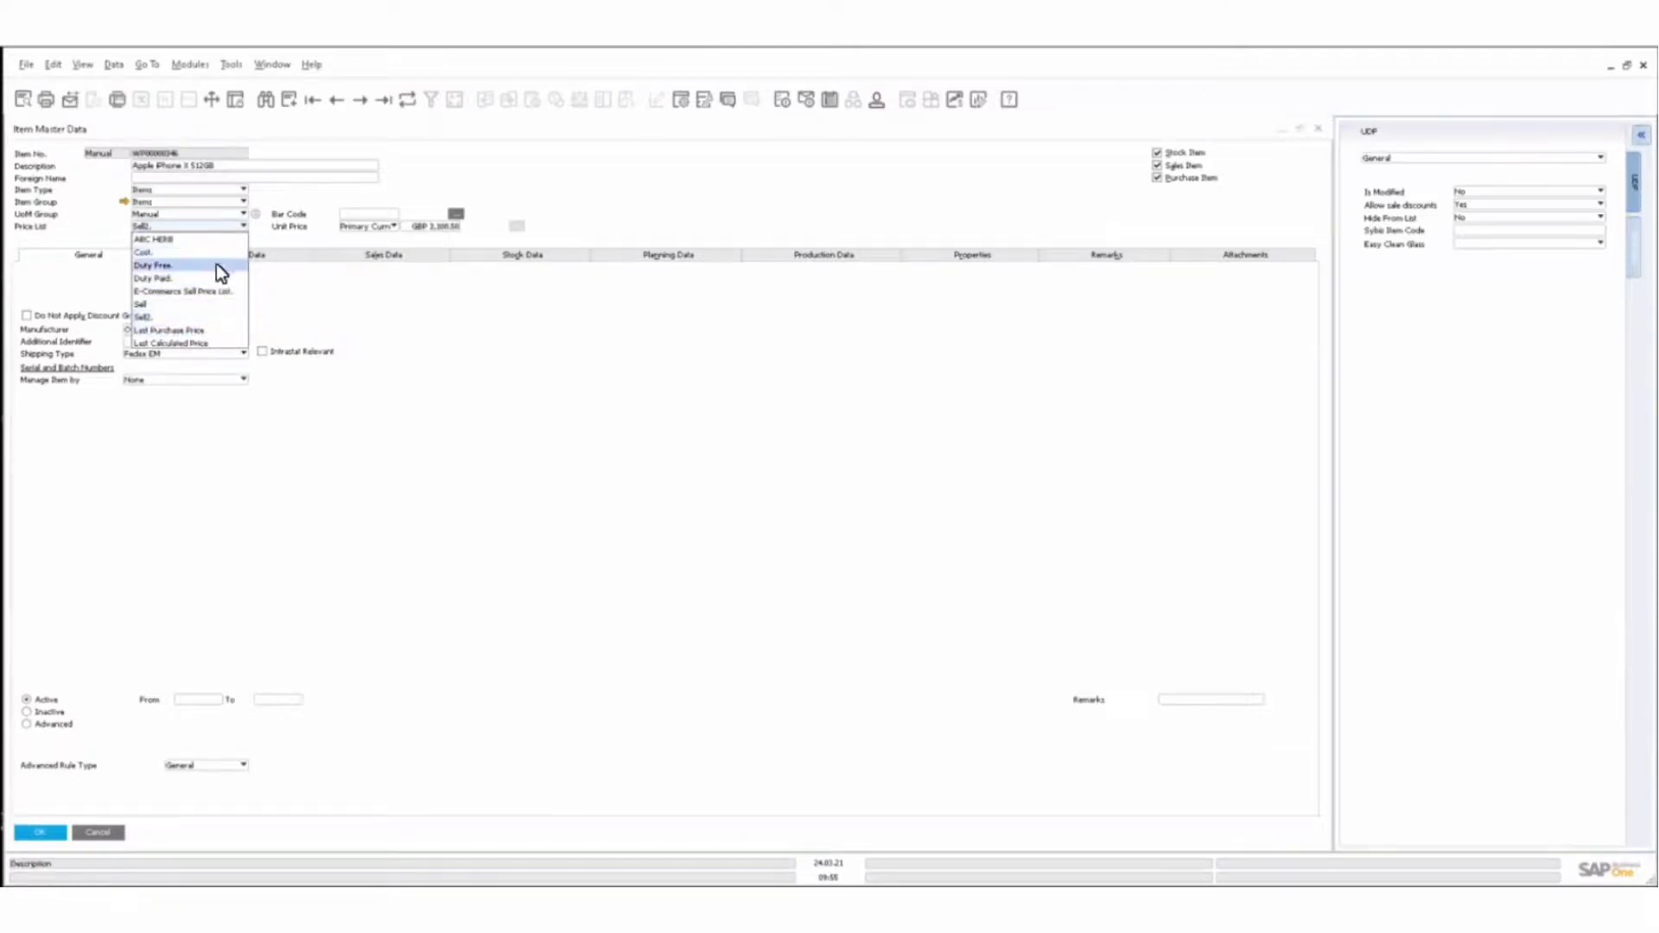
left_click(499, 388)
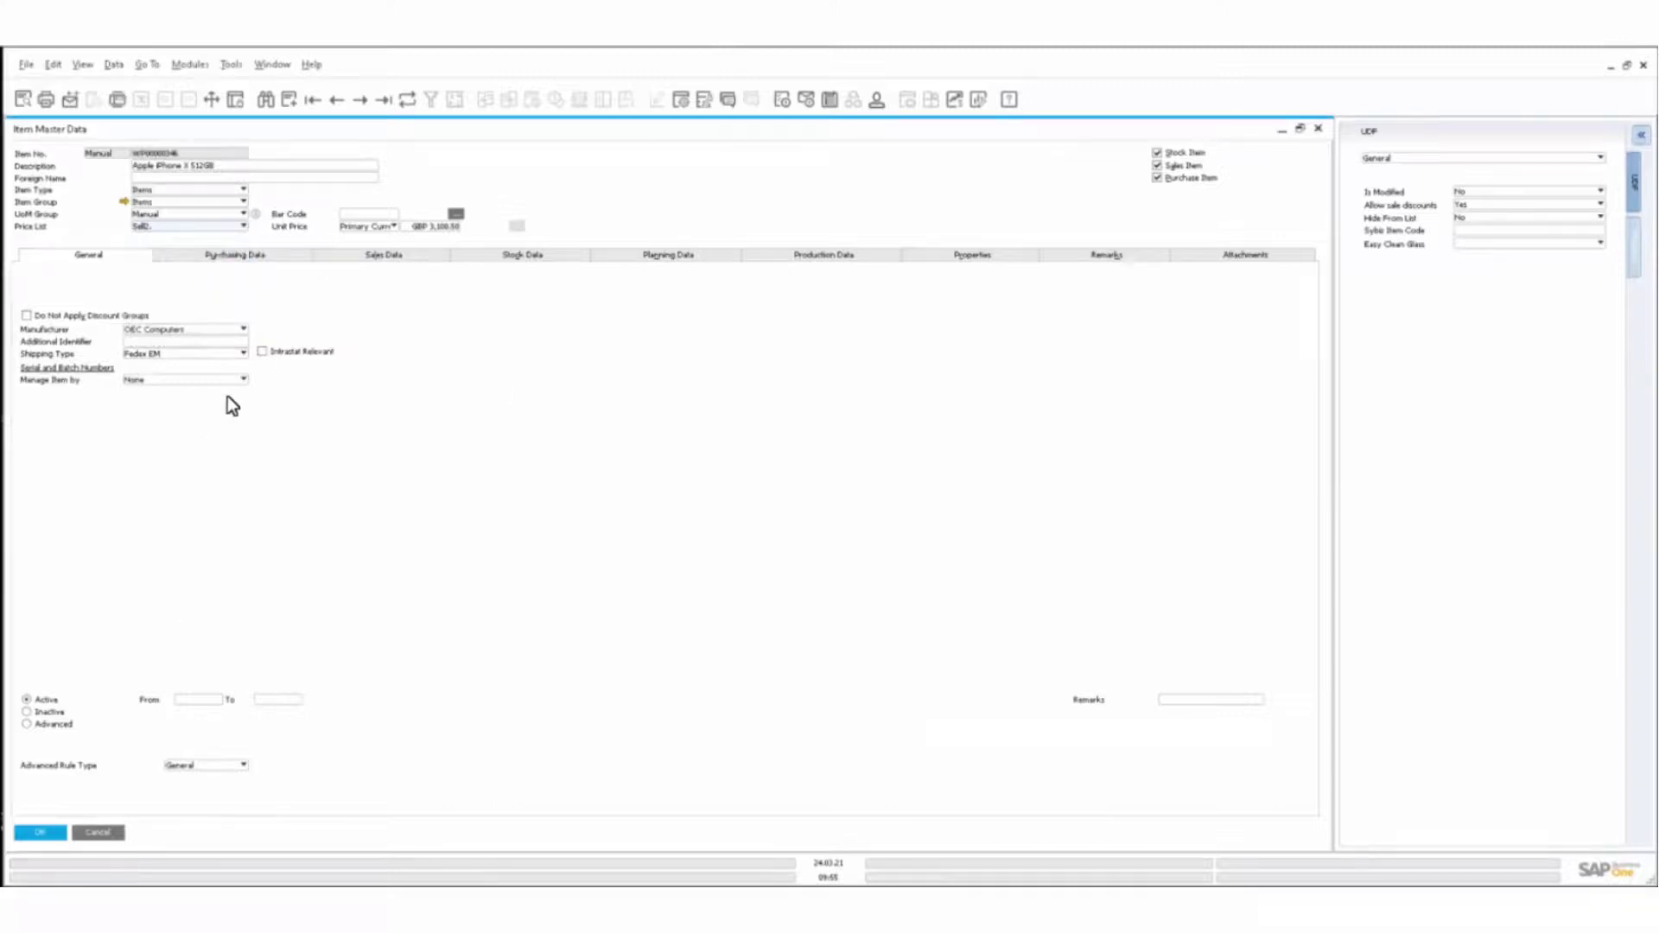
left_click(192, 226)
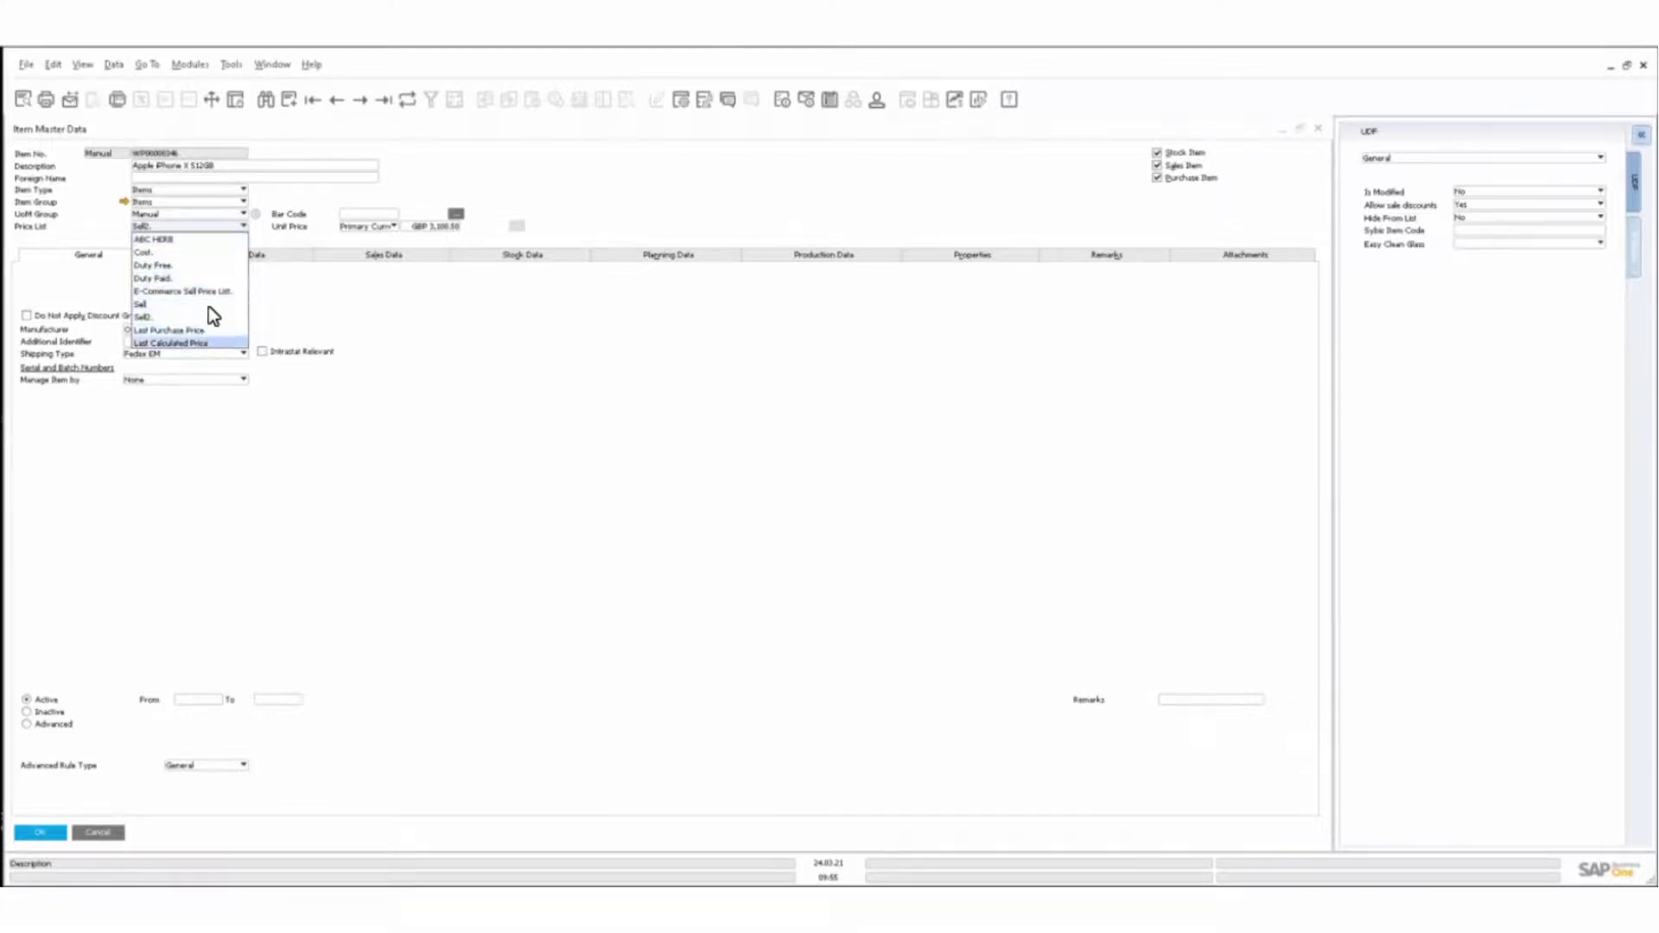
left_click(423, 316)
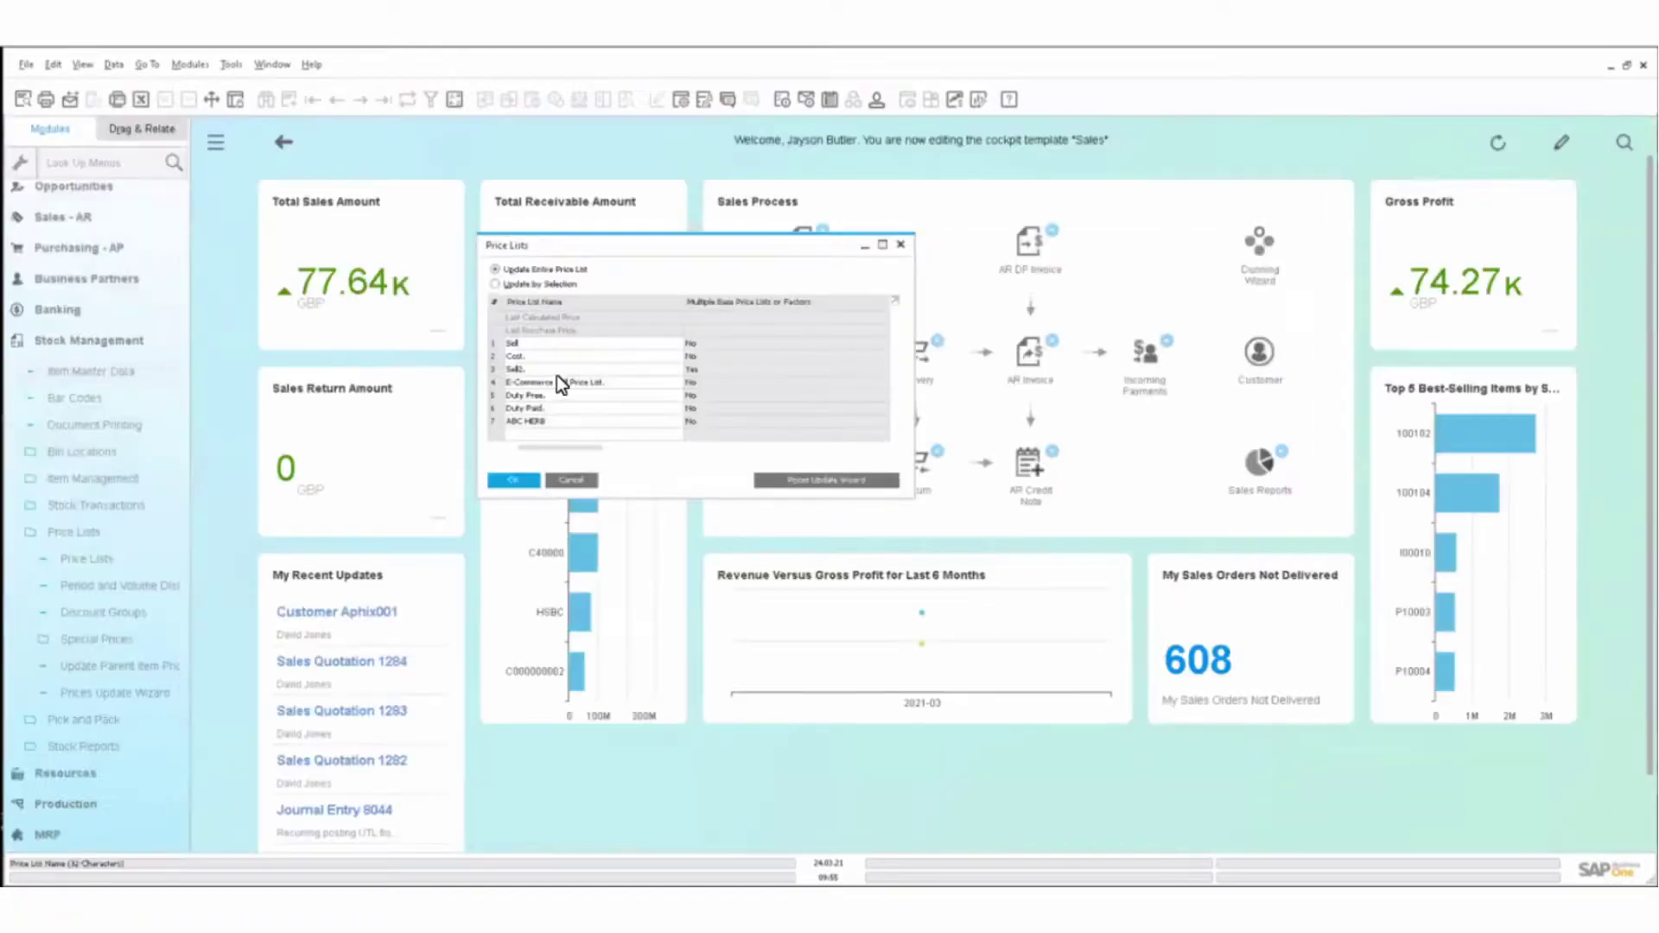
Open the Sell price list from the price lists overview, maximize it, and examine its items' base price lists, factors and prices
double_click(491, 344)
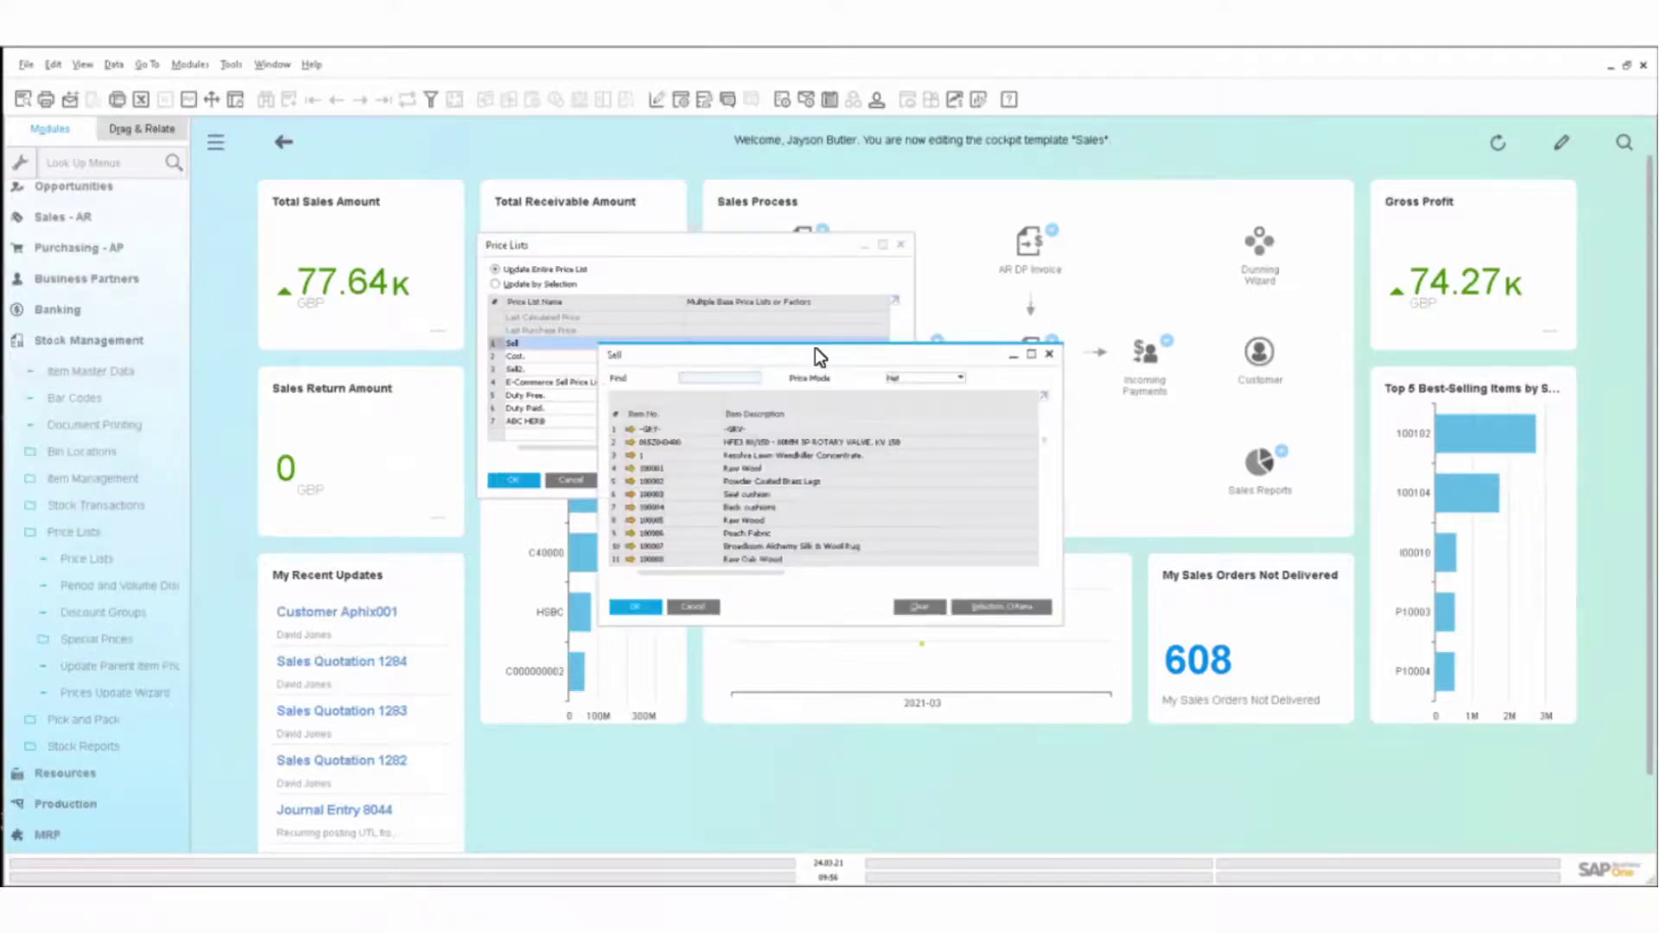
left_click_drag(862, 356, 667, 202)
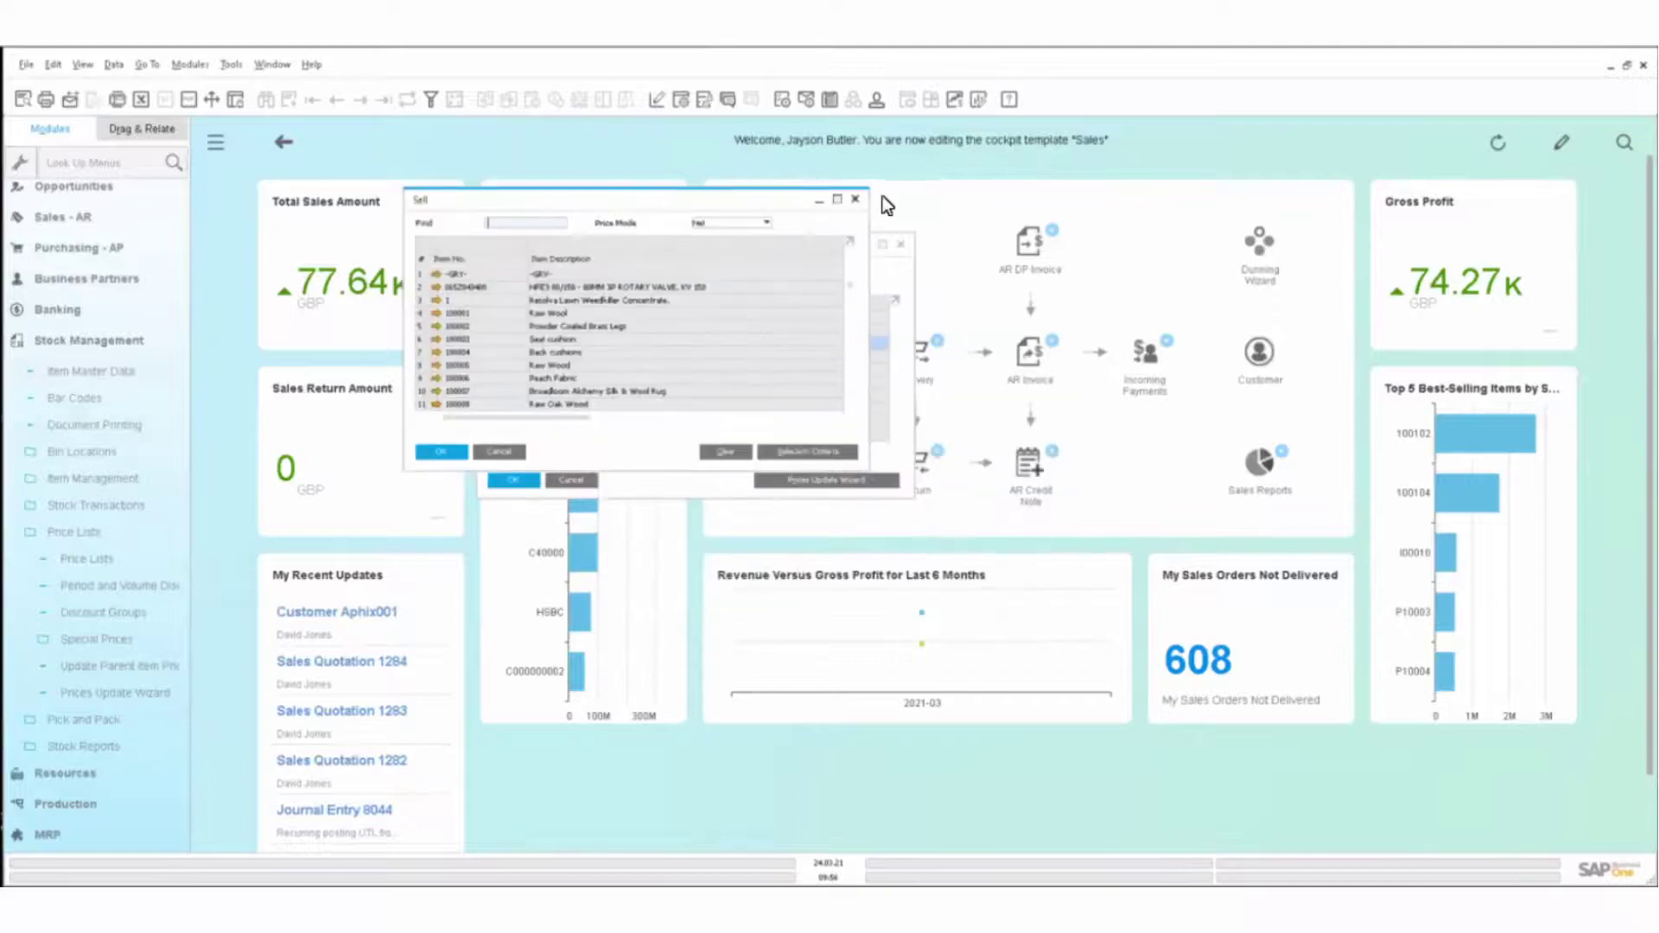
left_click(840, 202)
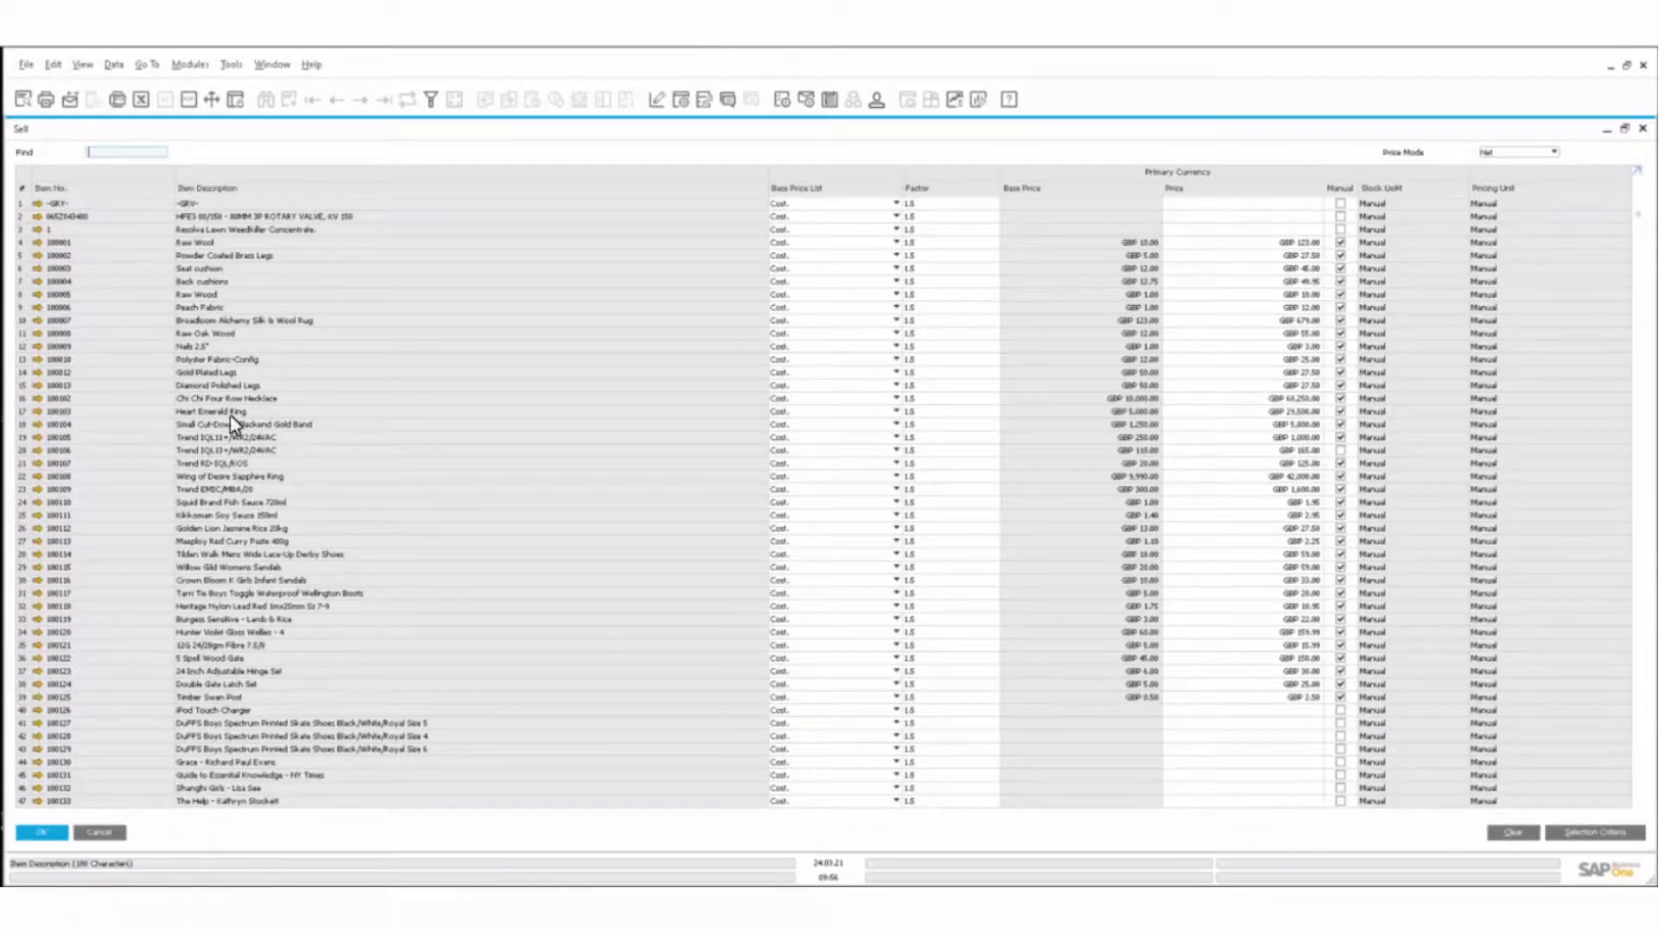
scroll(243, 491, "down", 5)
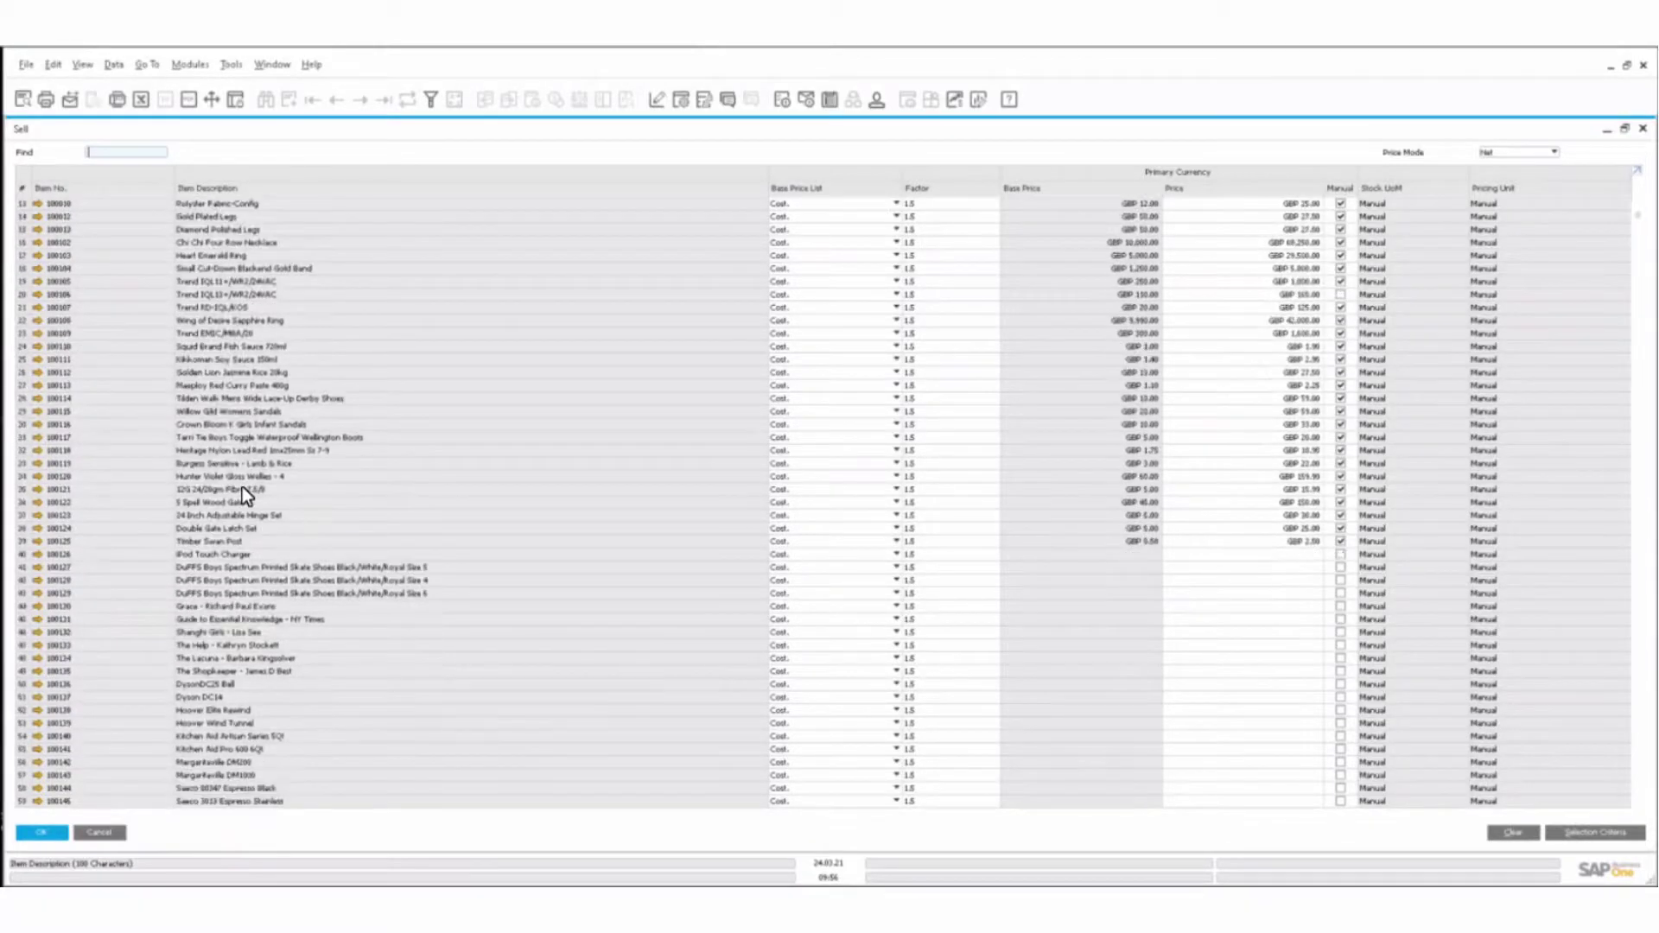
scroll(242, 486, "up", 4)
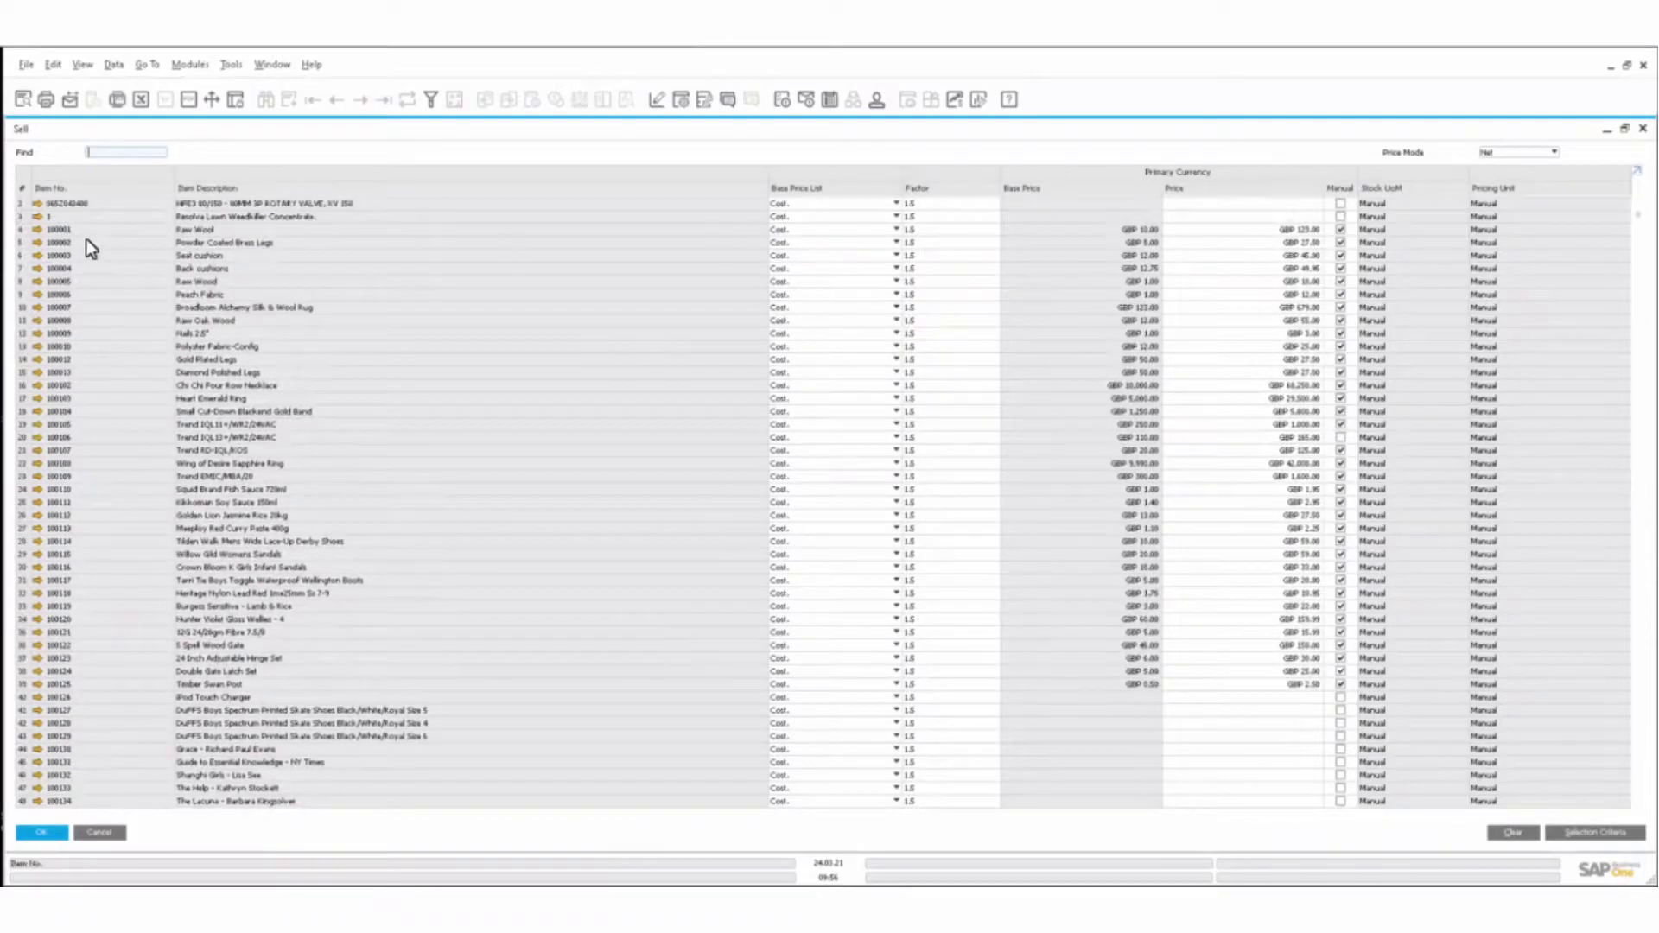
Select the third item row of the Sell price list and examine the copy, filter and edit commands available for the table
left_click(19, 215)
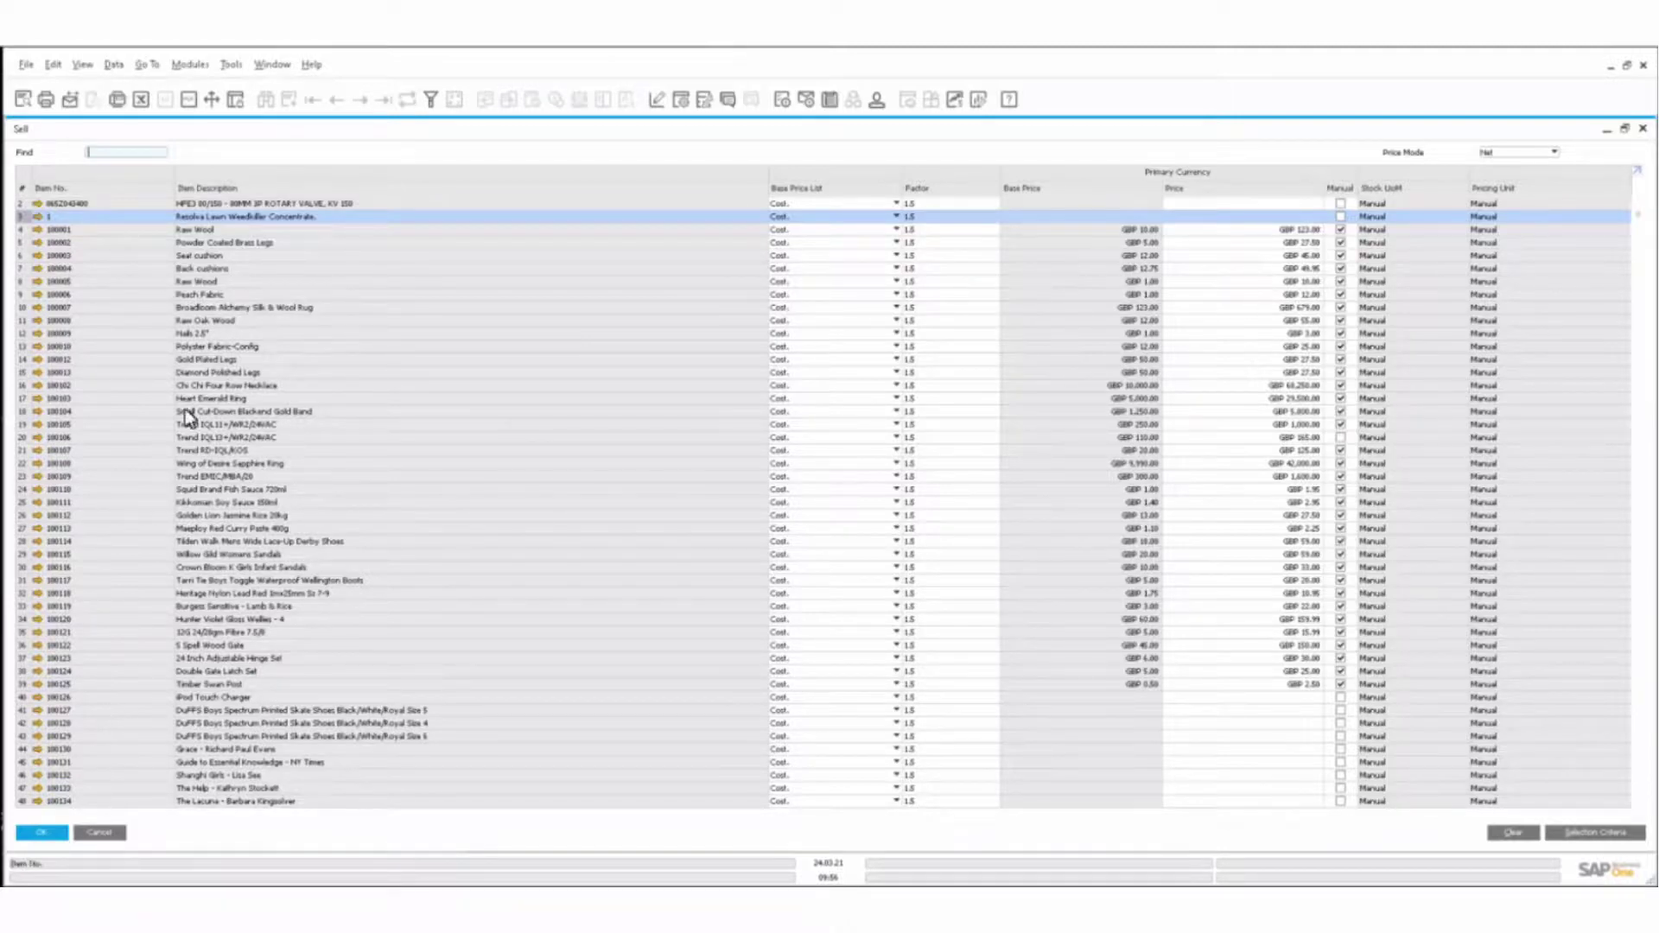
right_click(19, 215)
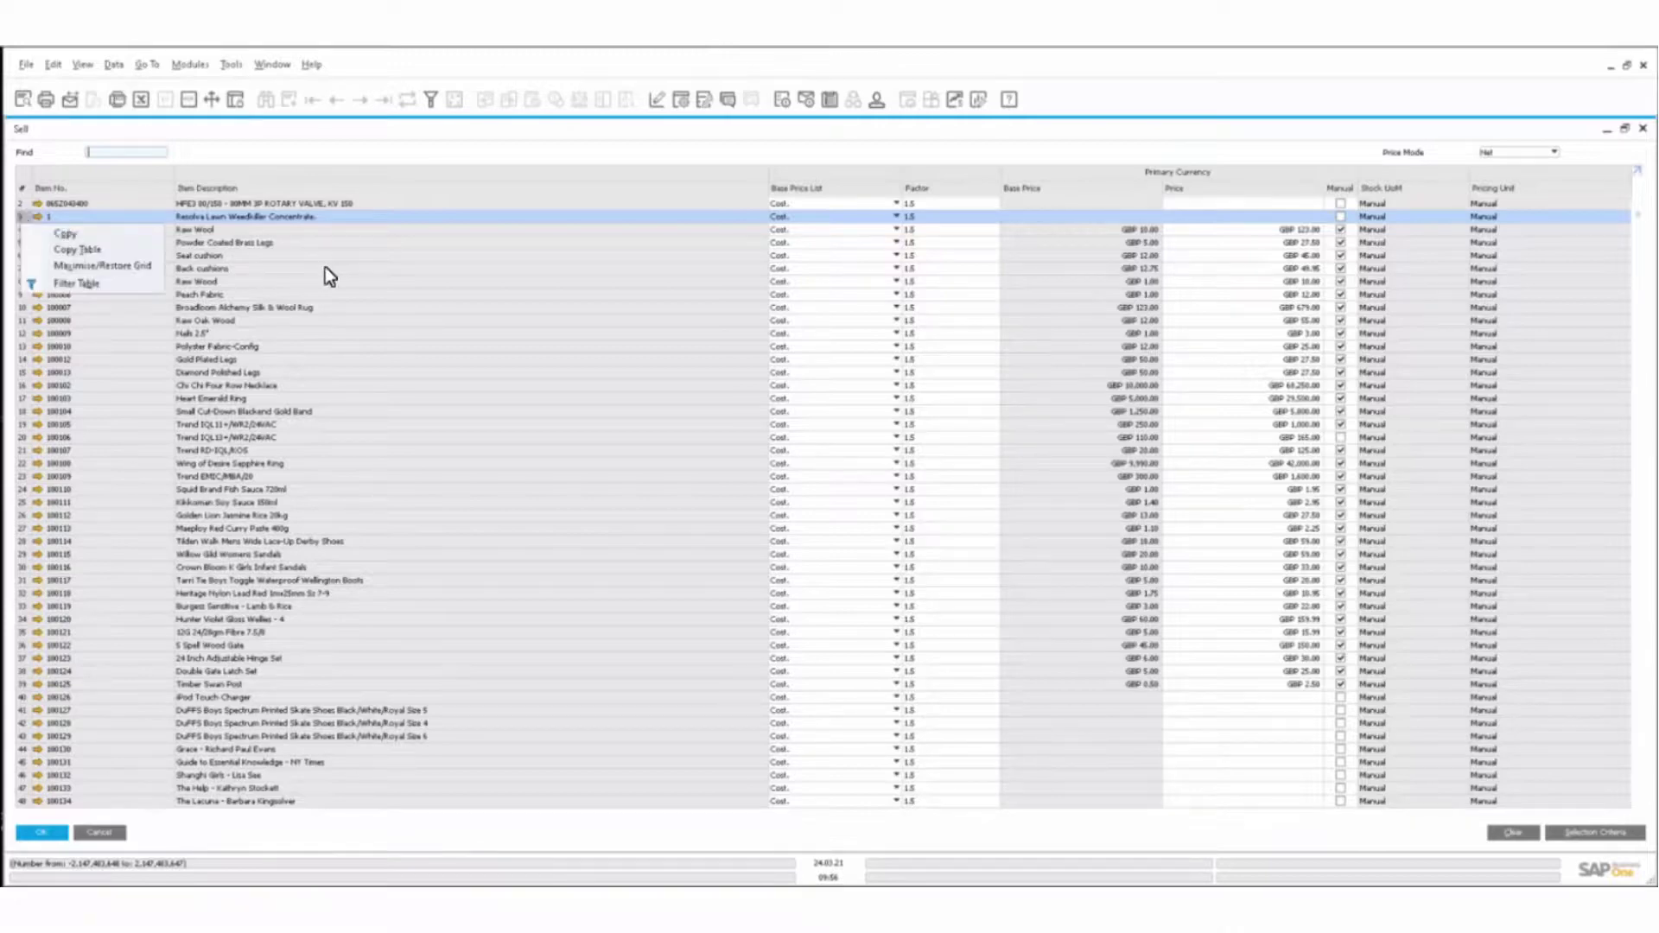
key("Escape")
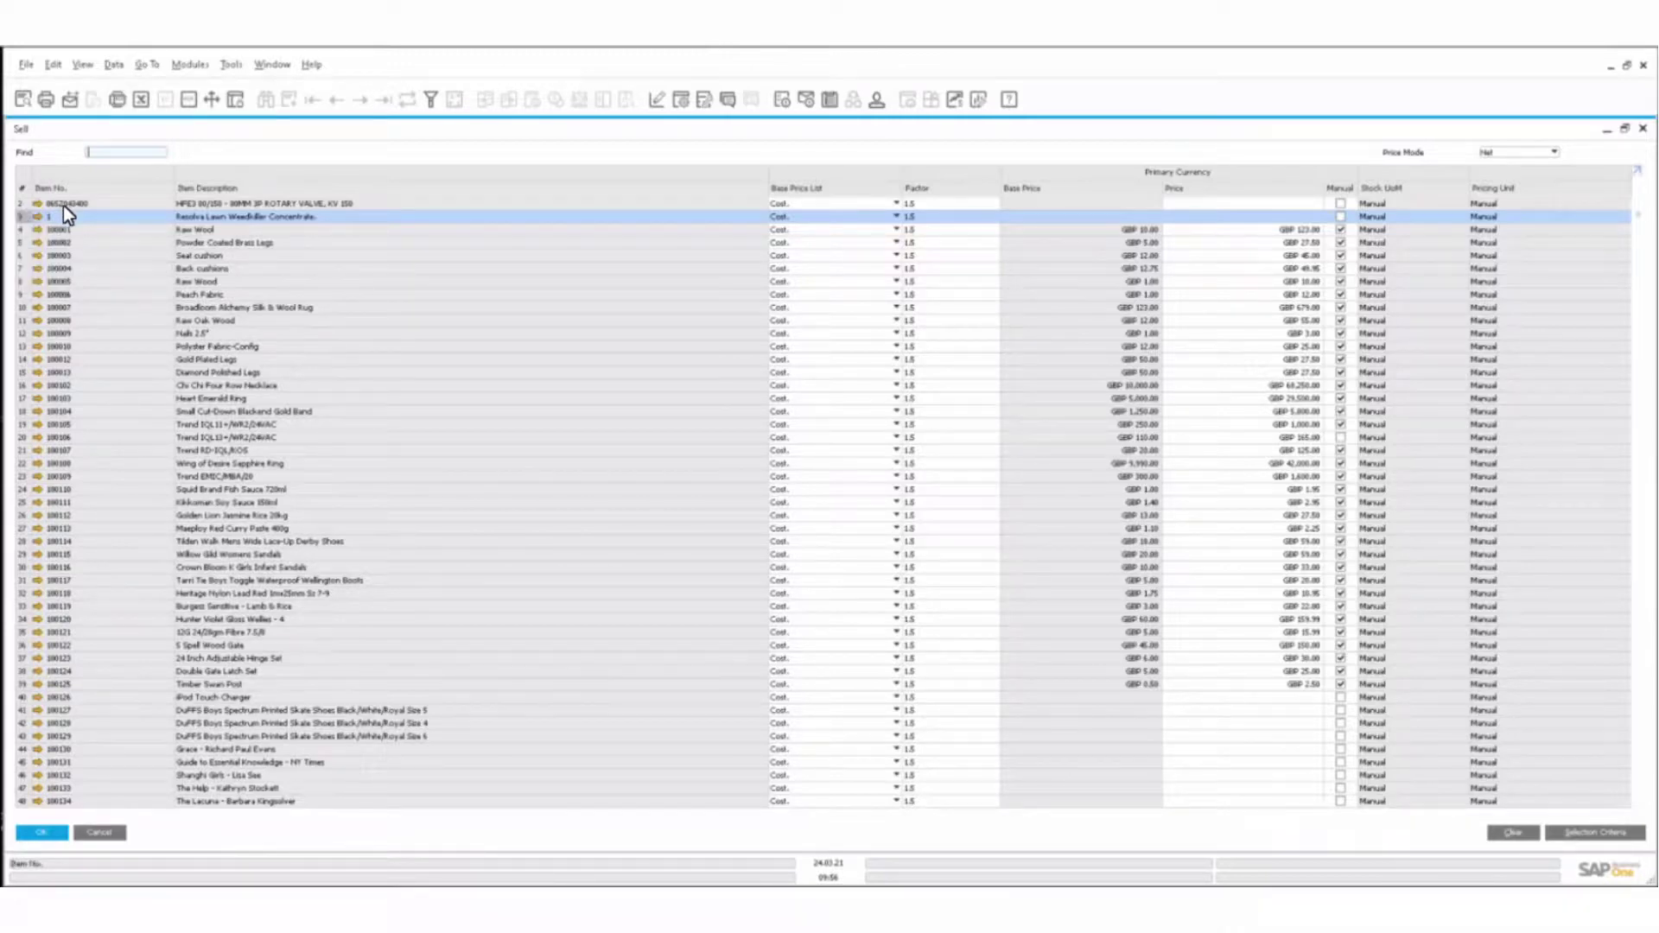
right_click(136, 251)
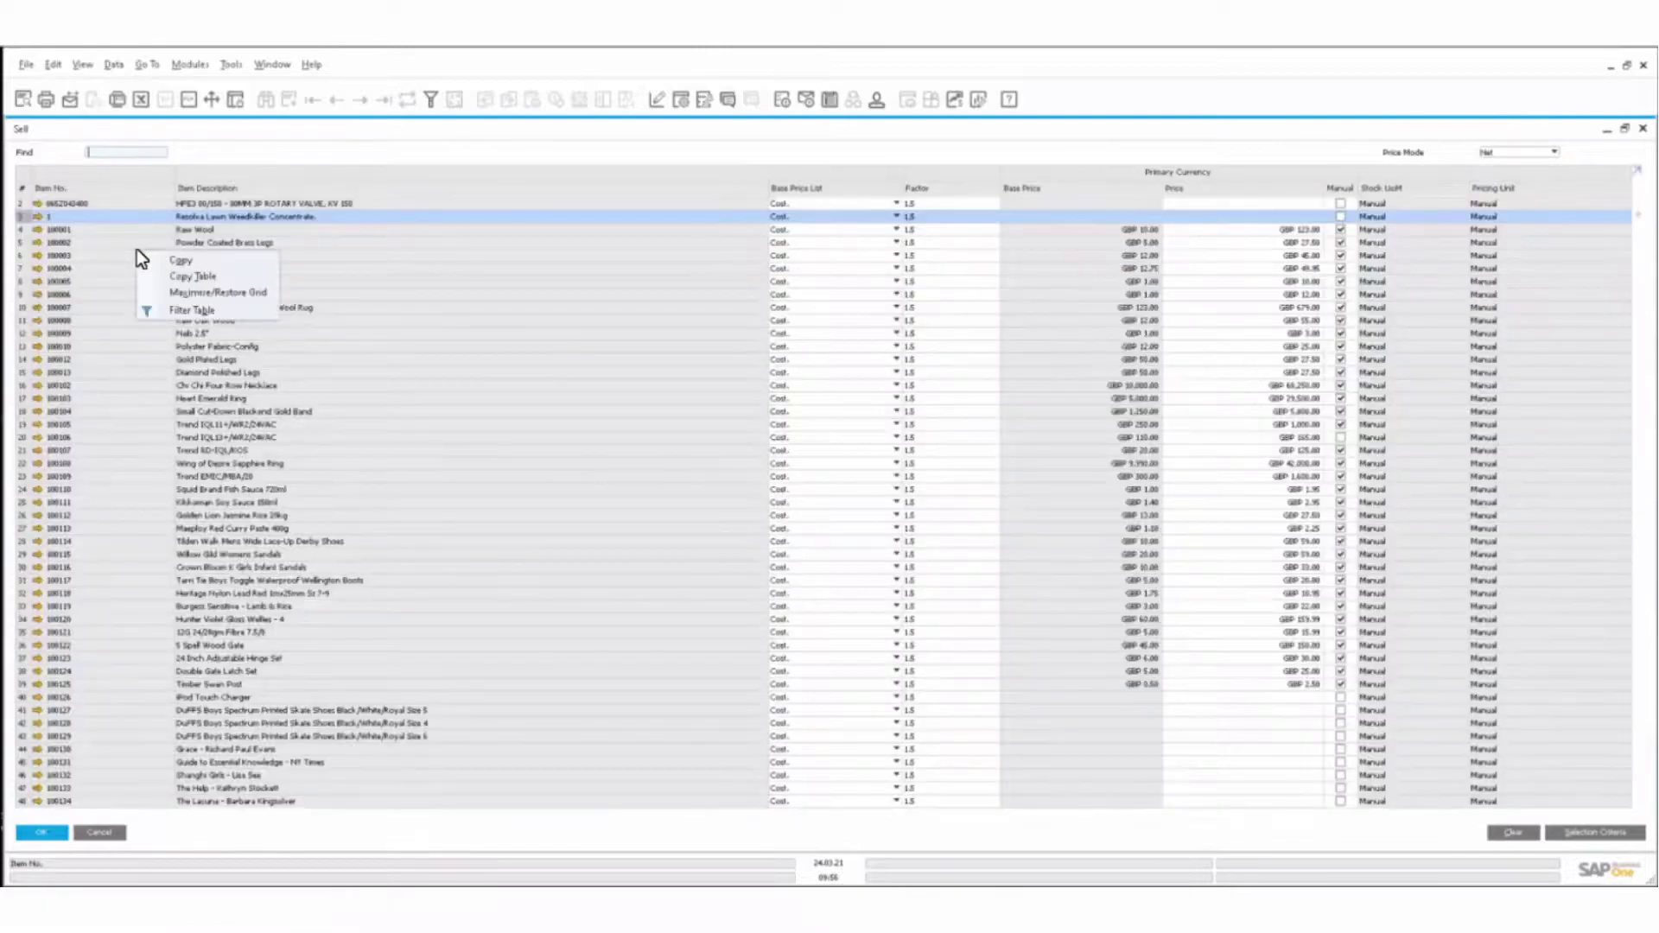
left_click(308, 144)
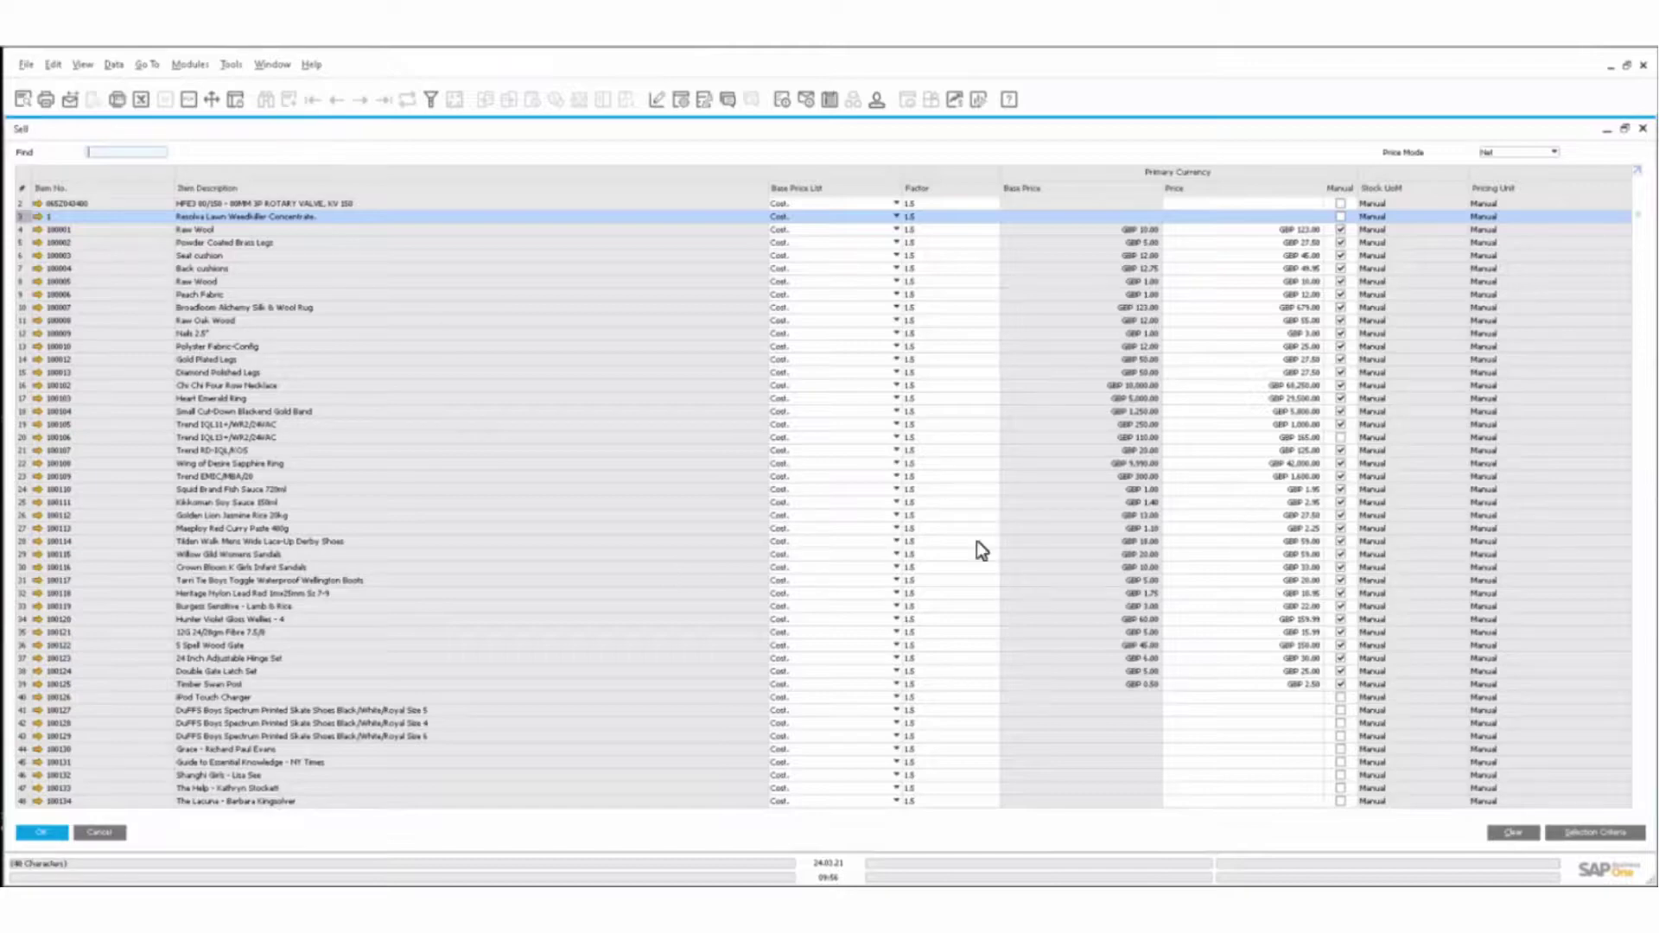
right_click(221, 274)
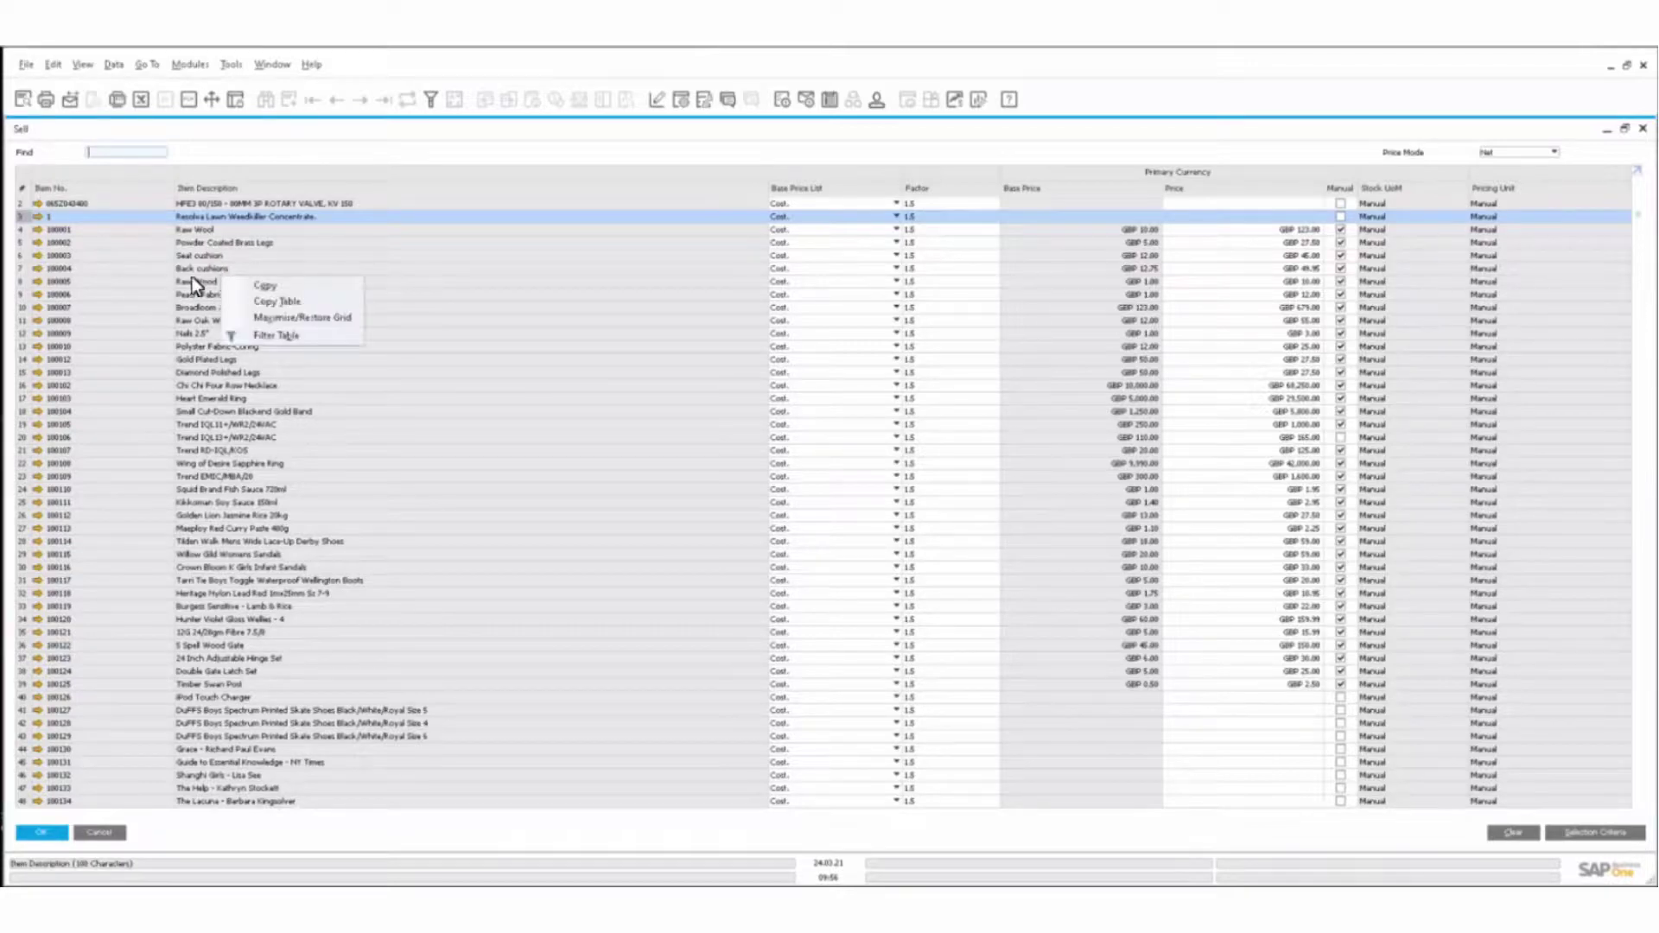
left_click(144, 283)
left_click(53, 64)
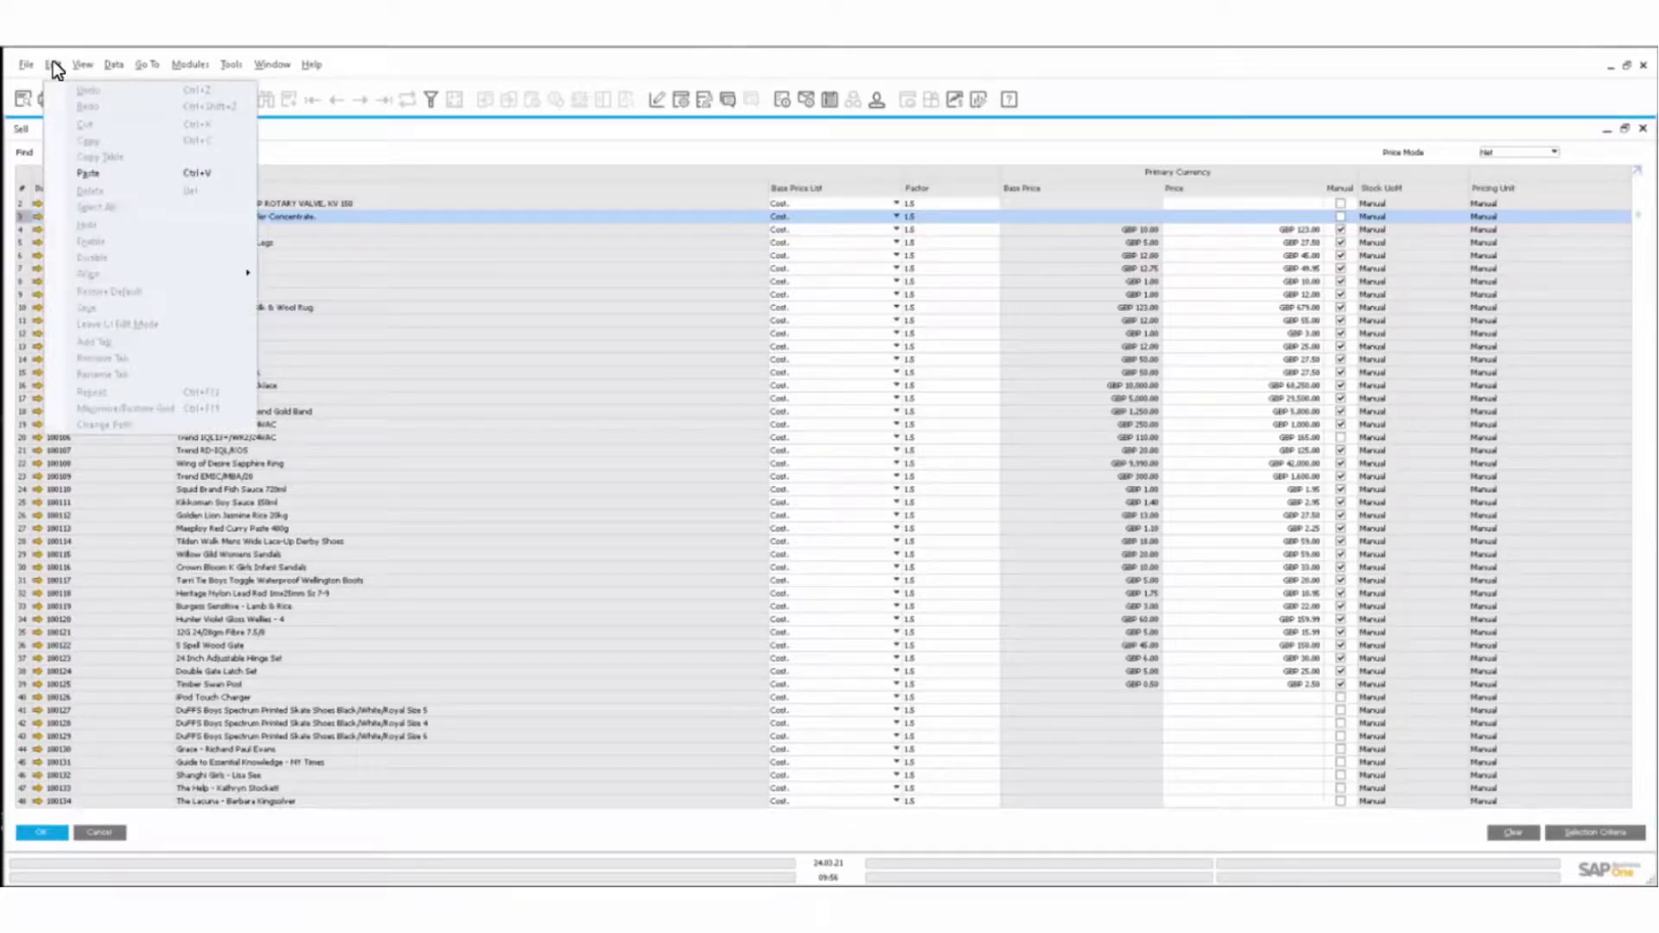
left_click(475, 615)
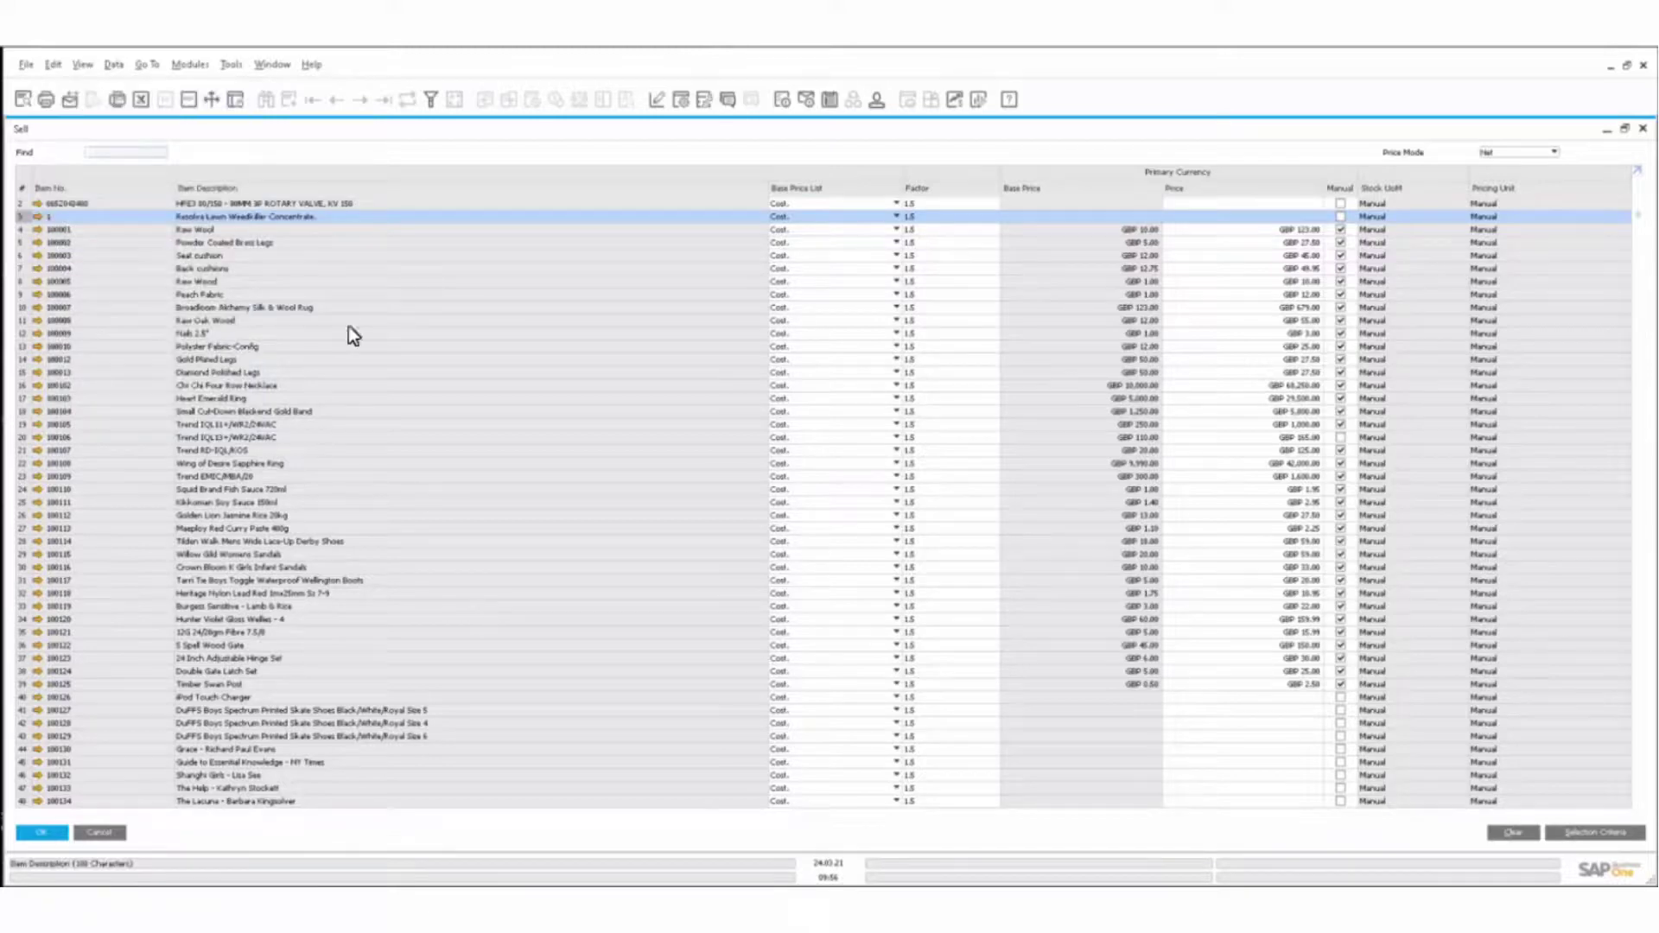
Close the Sell price list, and open the Cost. price list to review its item prices before closing it
left_click(90, 832)
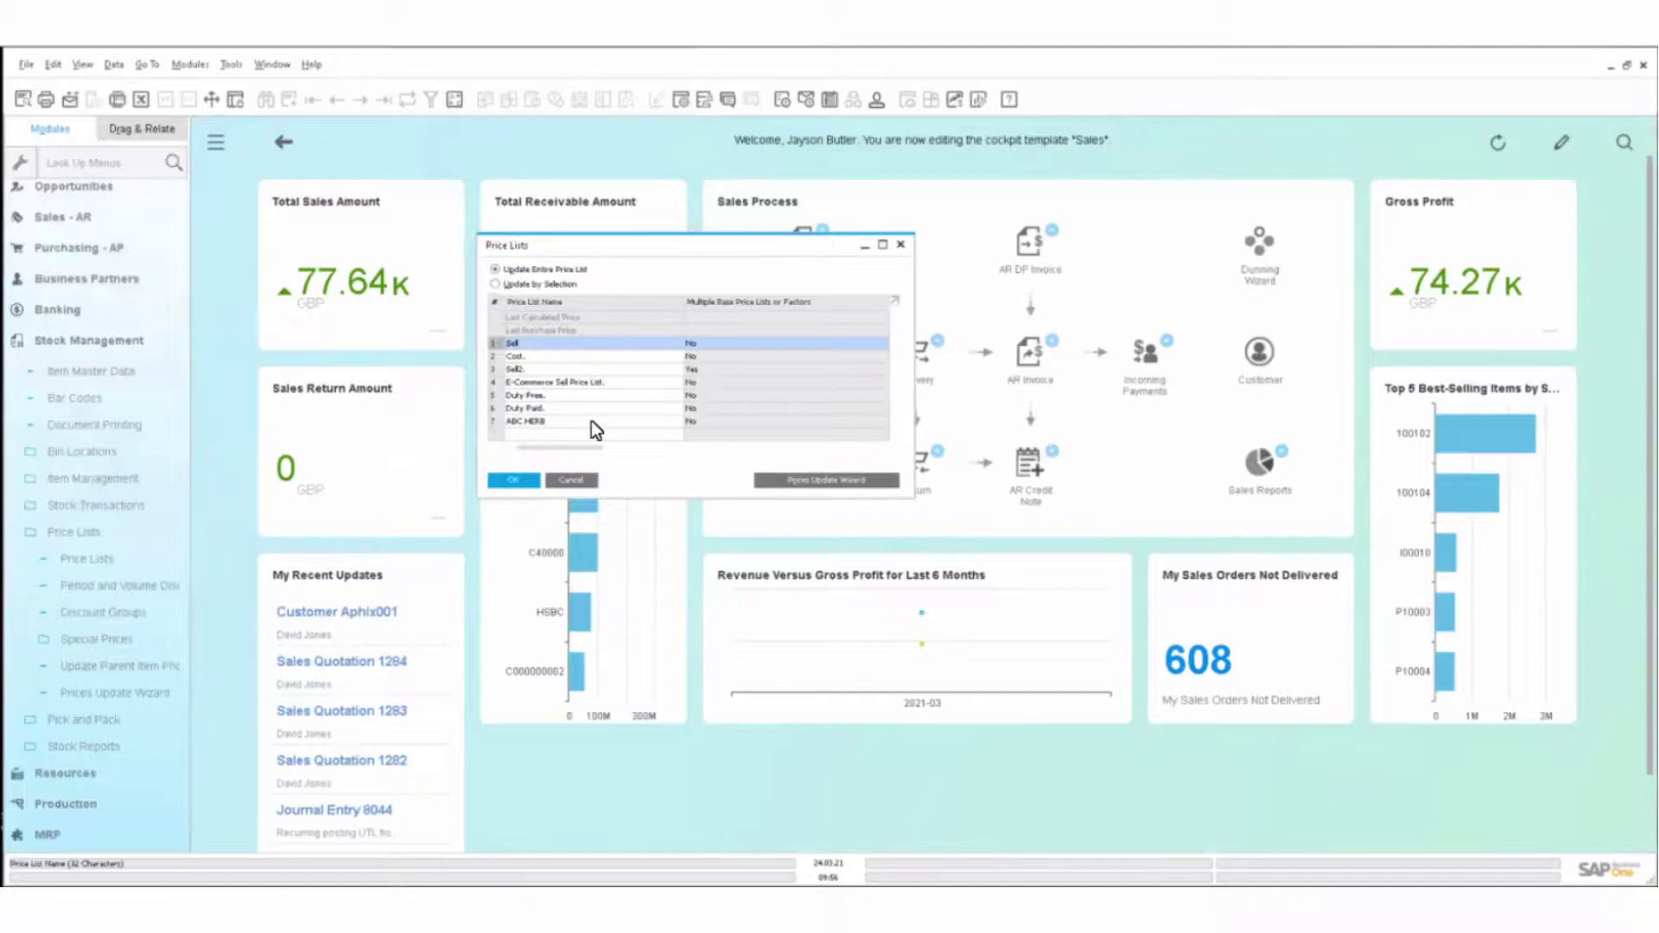
double_click(495, 358)
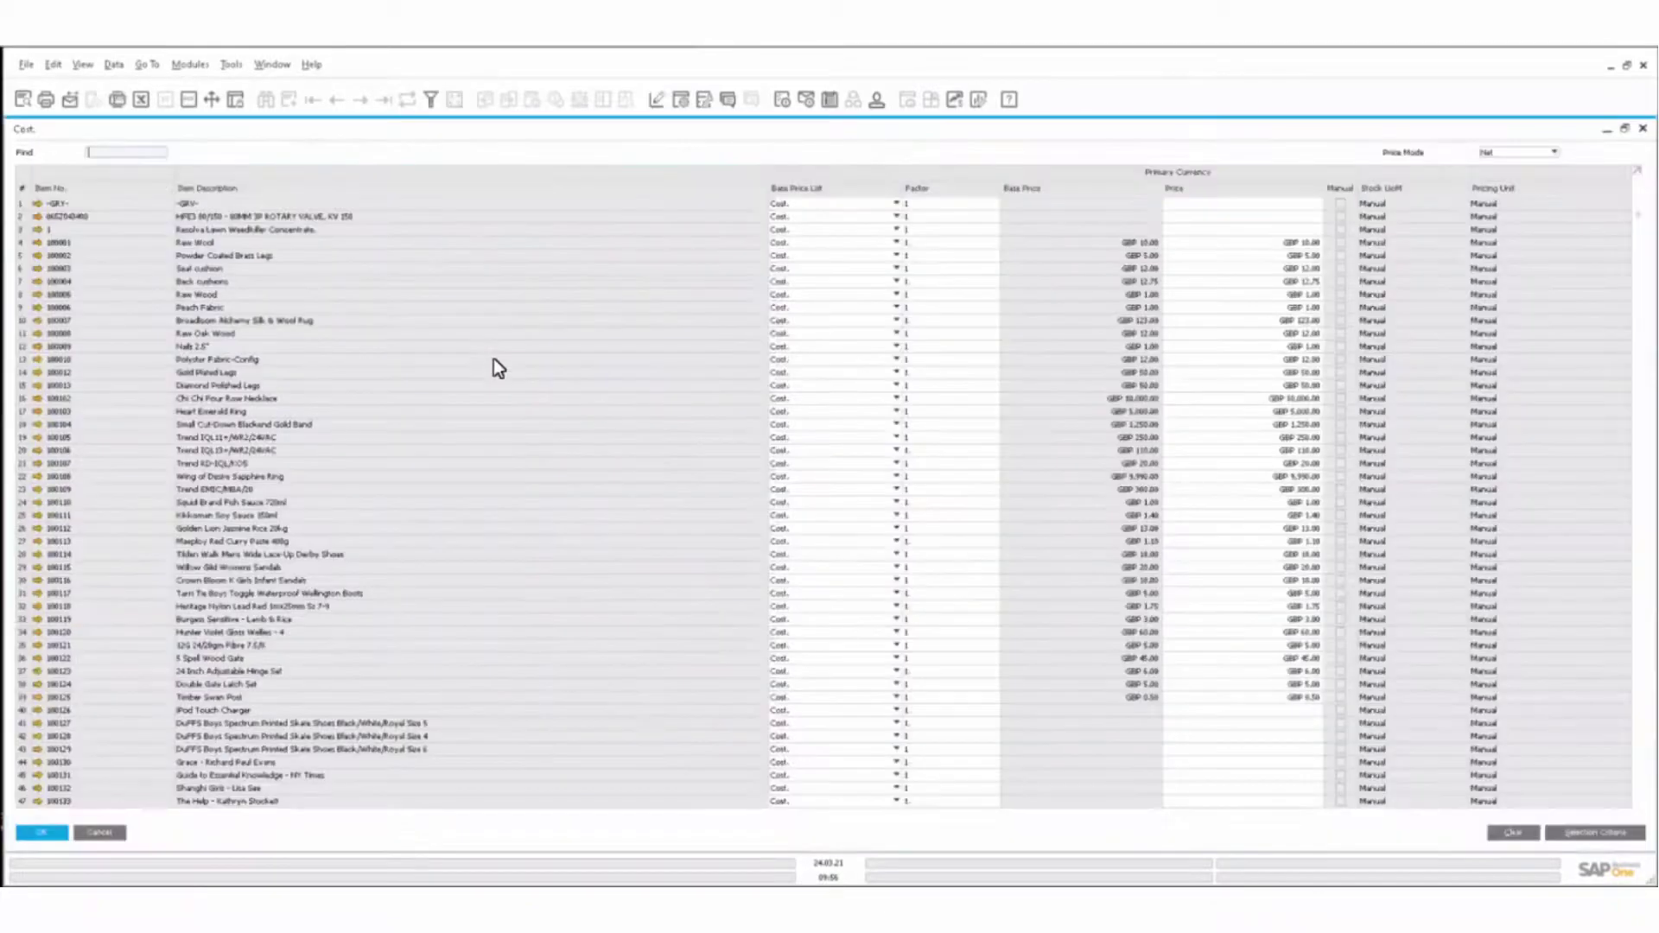
key("Escape")
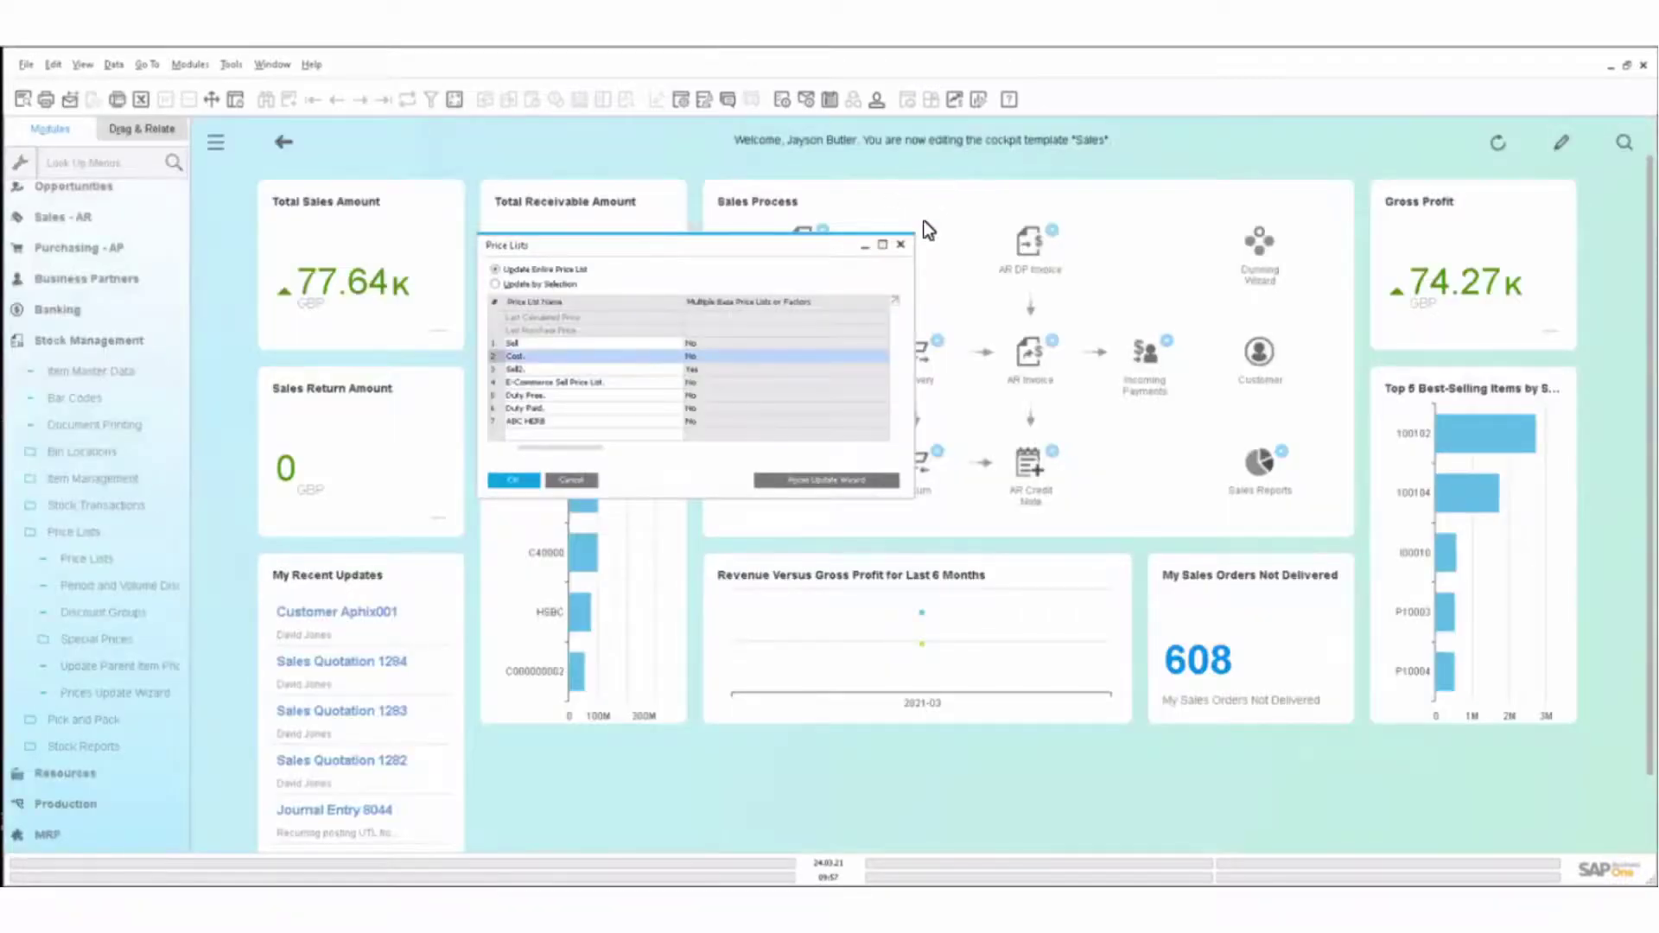
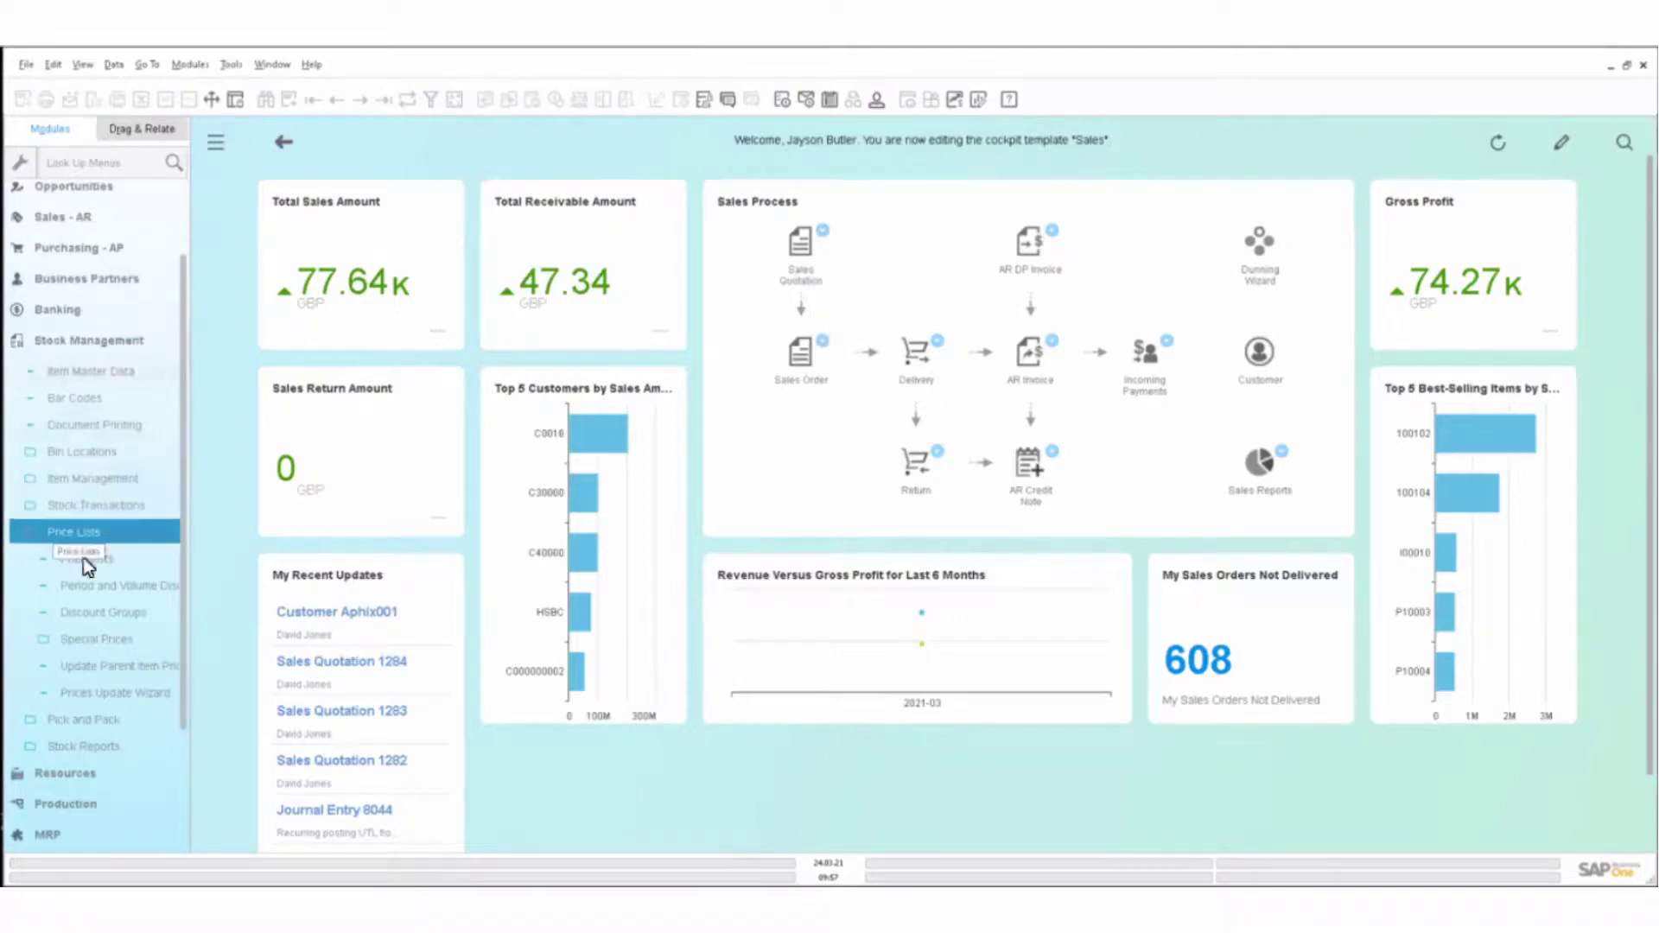
Open the period and volume discounts and list the discounted items for the Sell price list
left_click(116, 586)
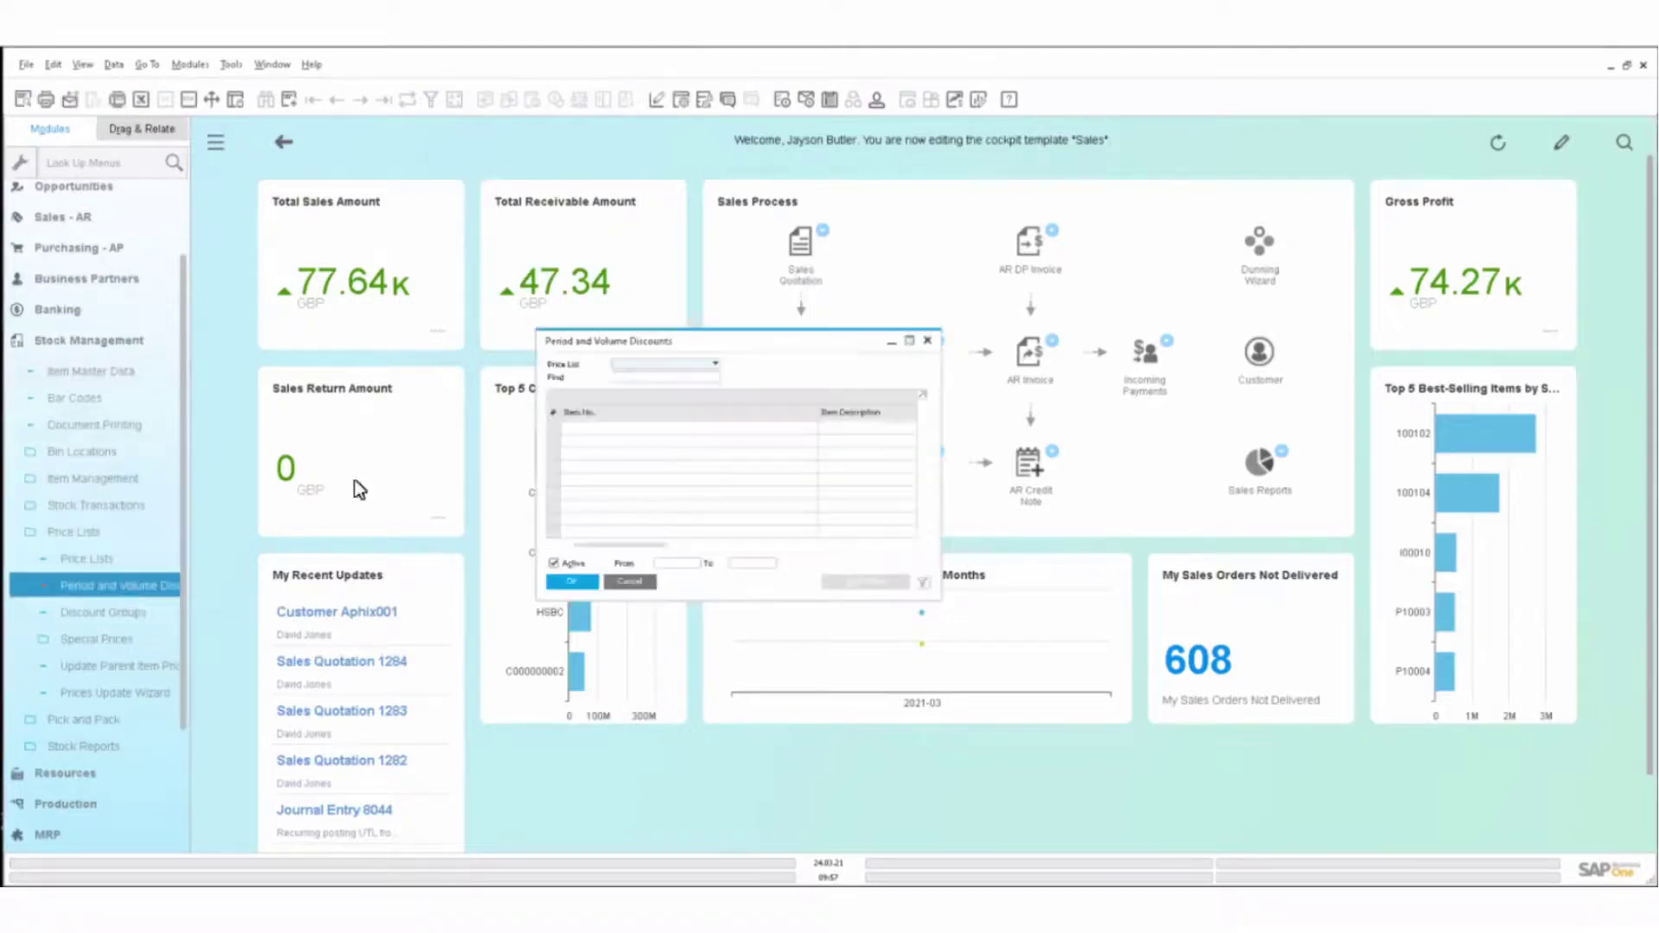
left_click(709, 367)
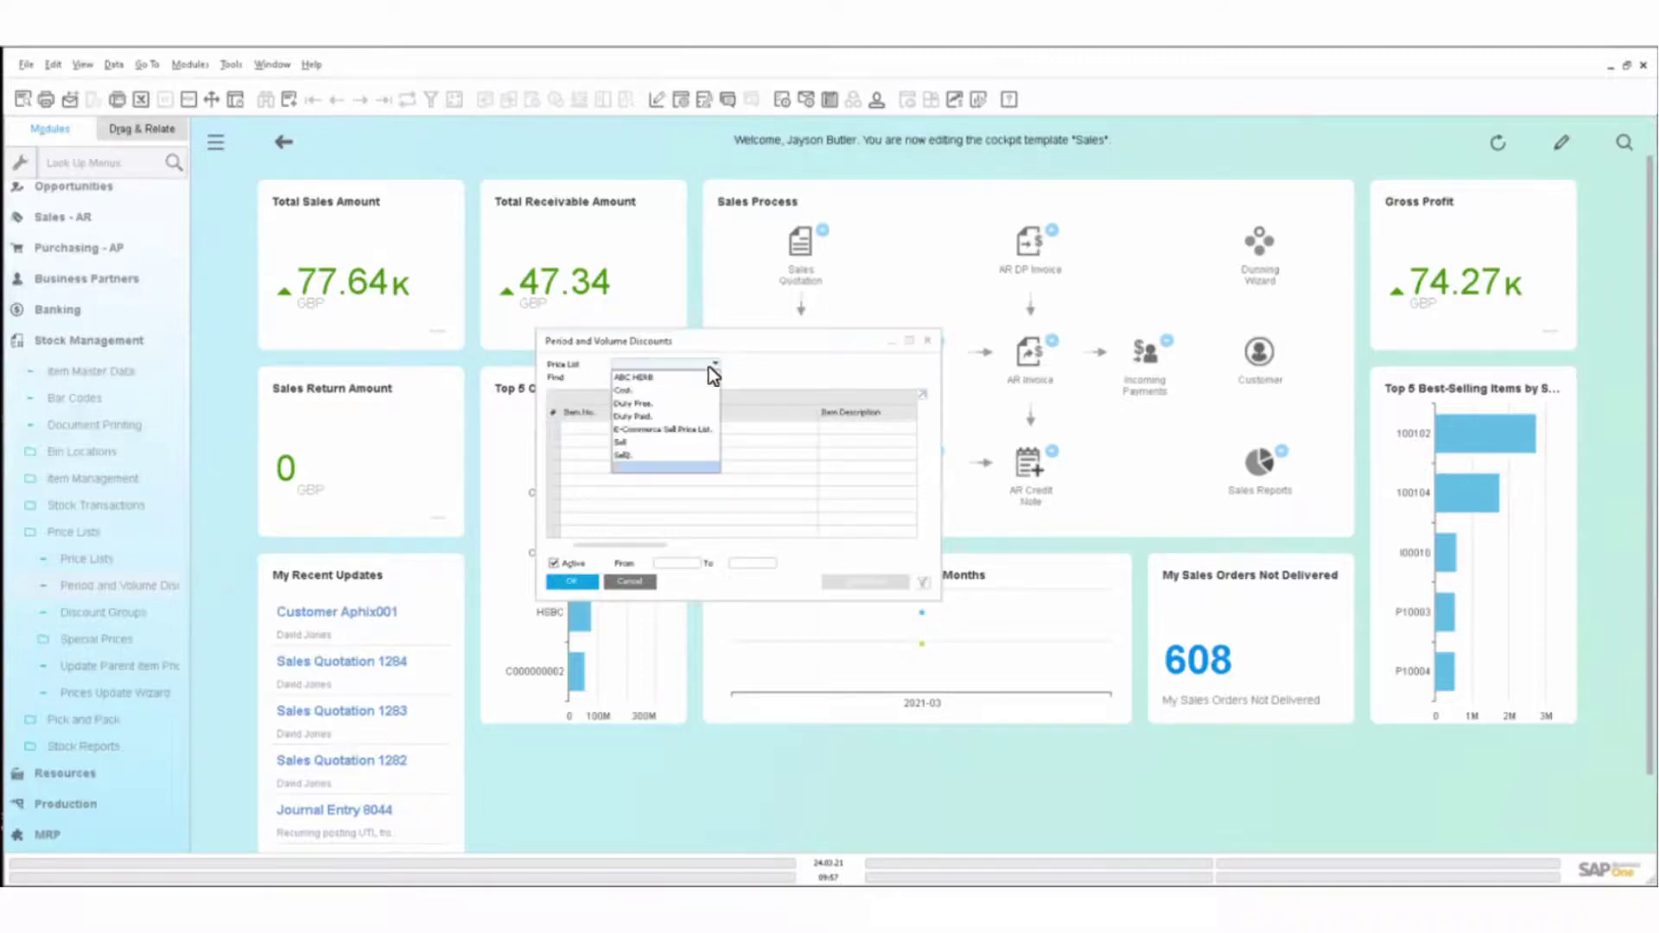
left_click(687, 444)
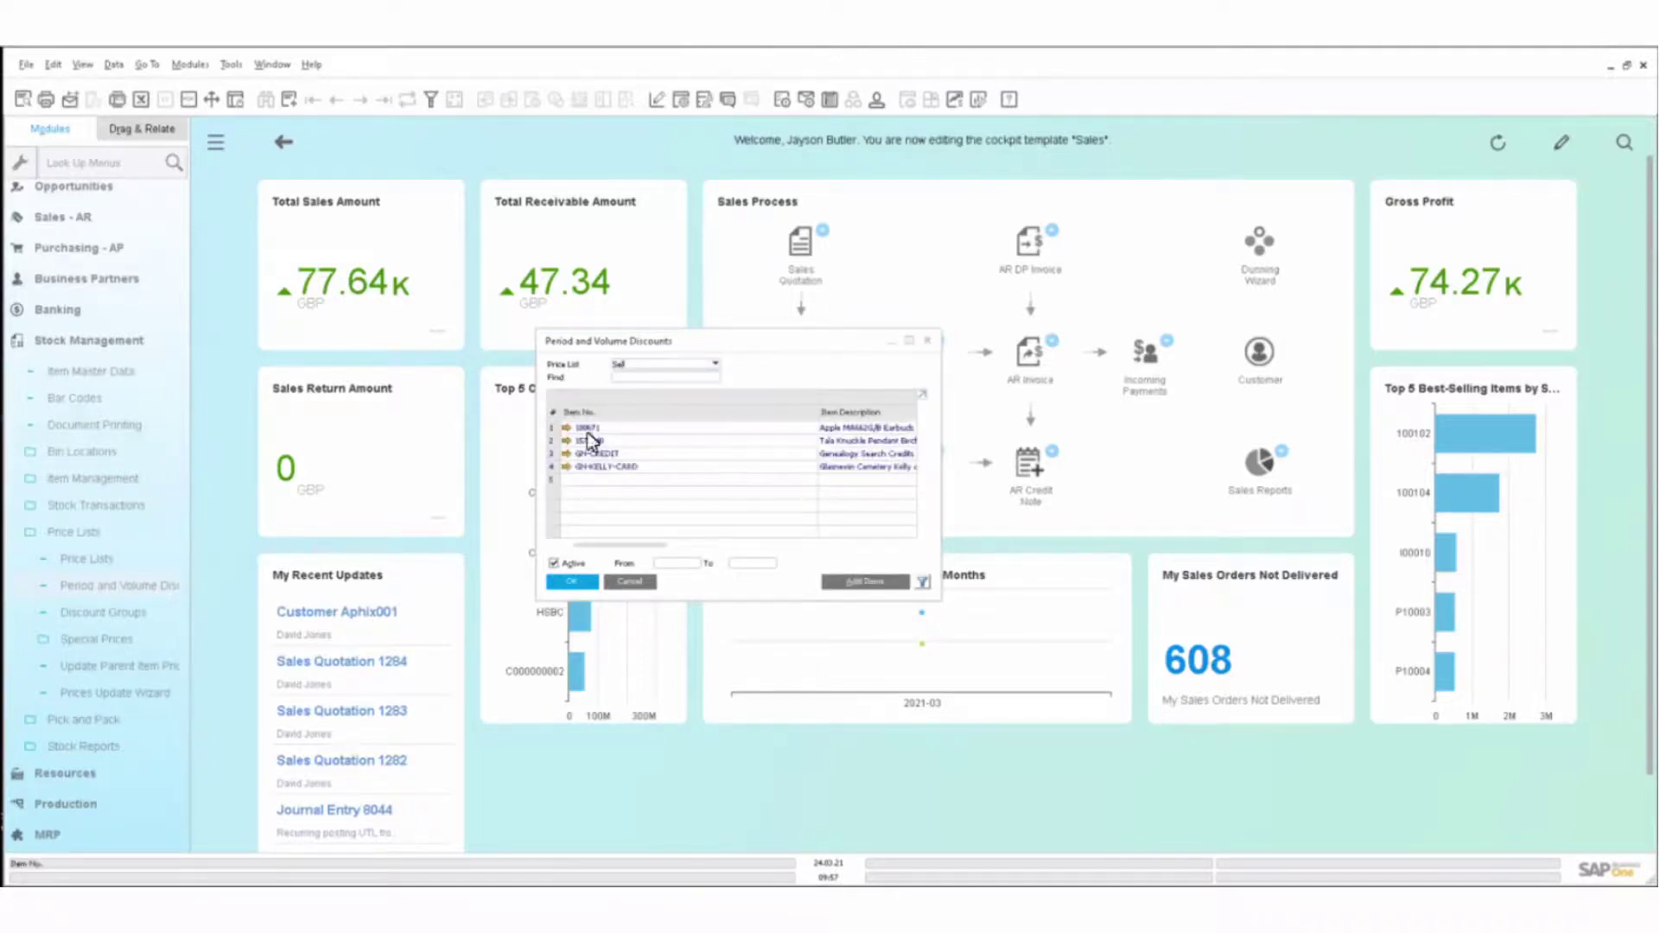
Examine the selection criteria for adding discount items, including item groups and properties, cancel them, and go to the discount's validity end date
left_click(836, 578)
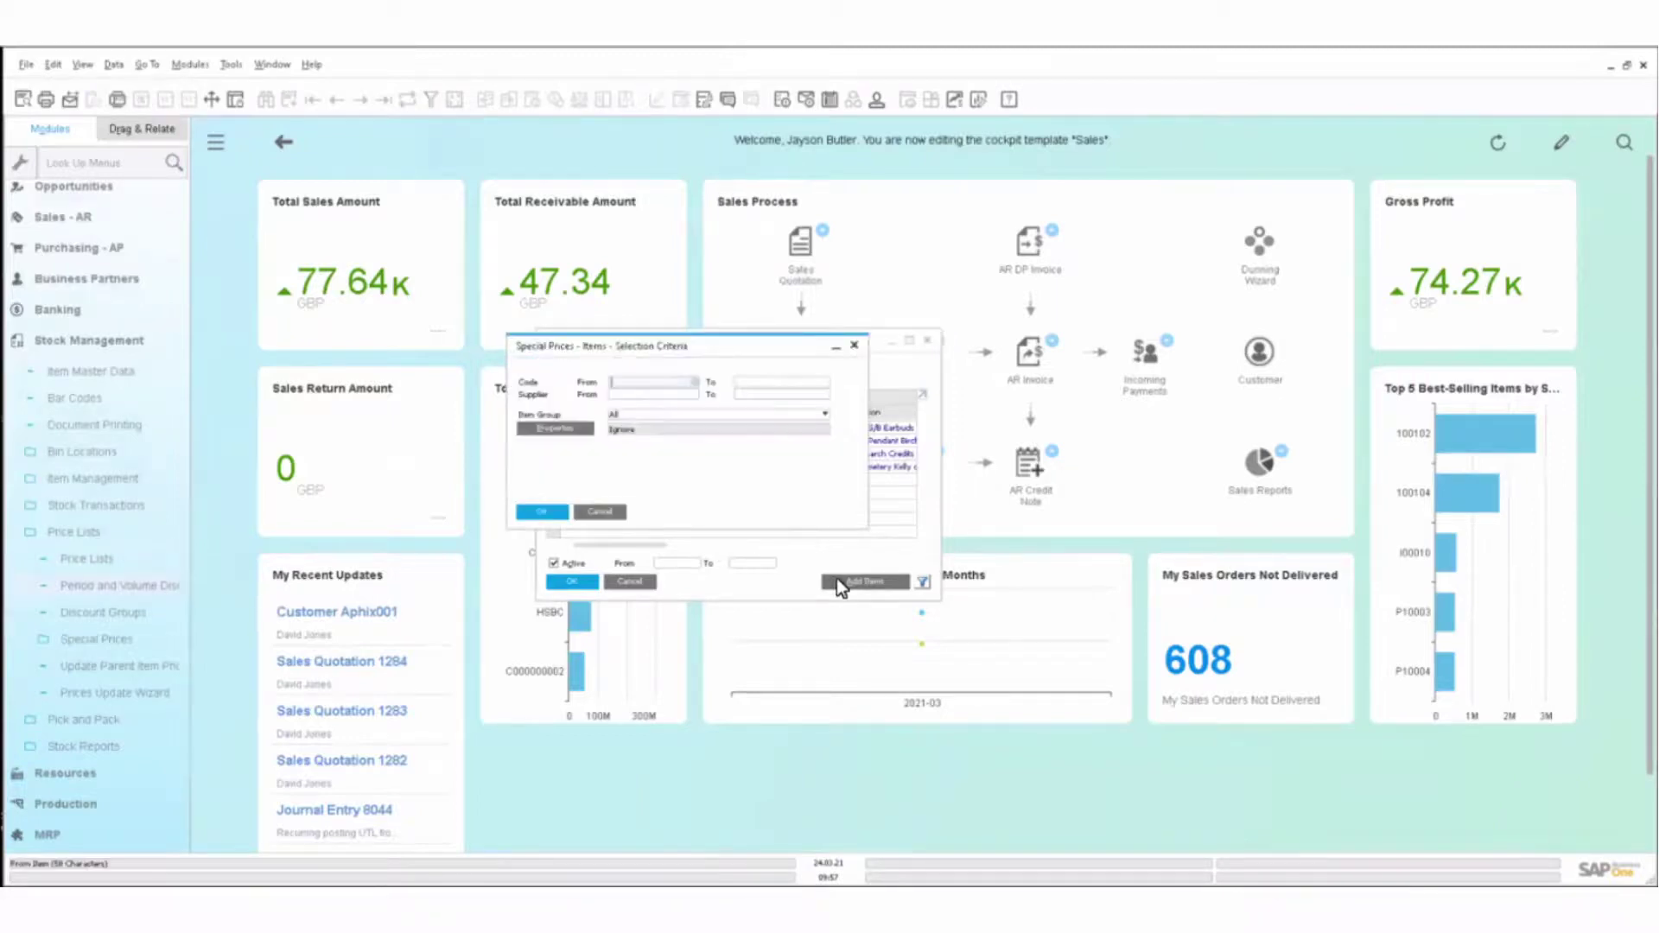
left_click(650, 413)
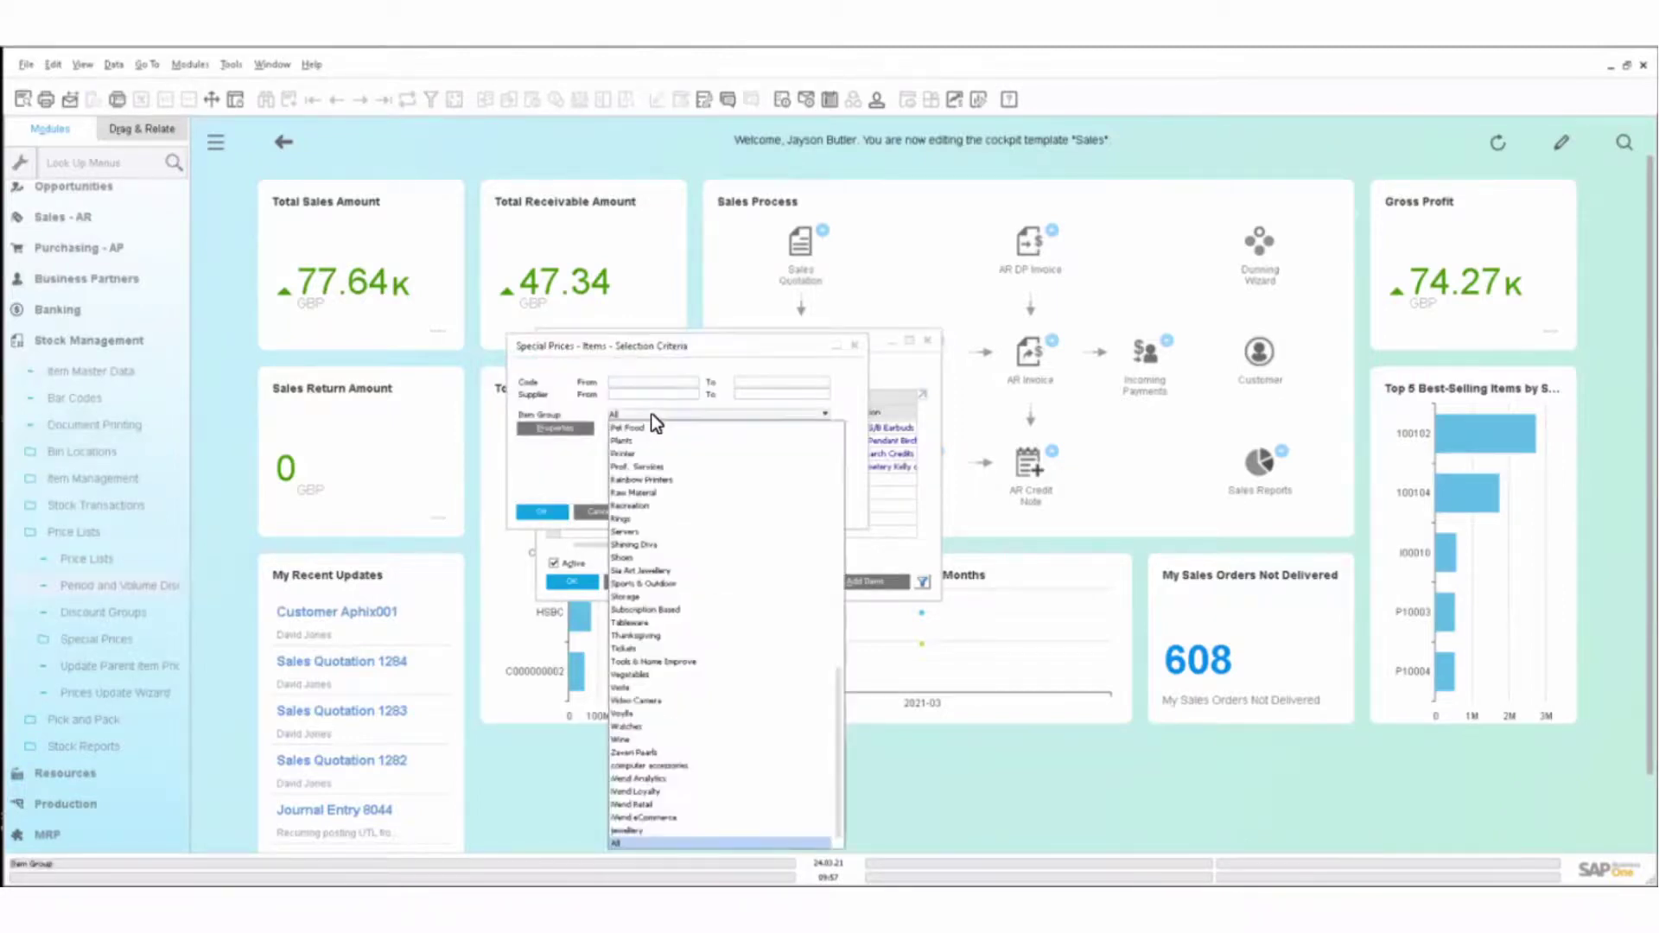
left_click(558, 428)
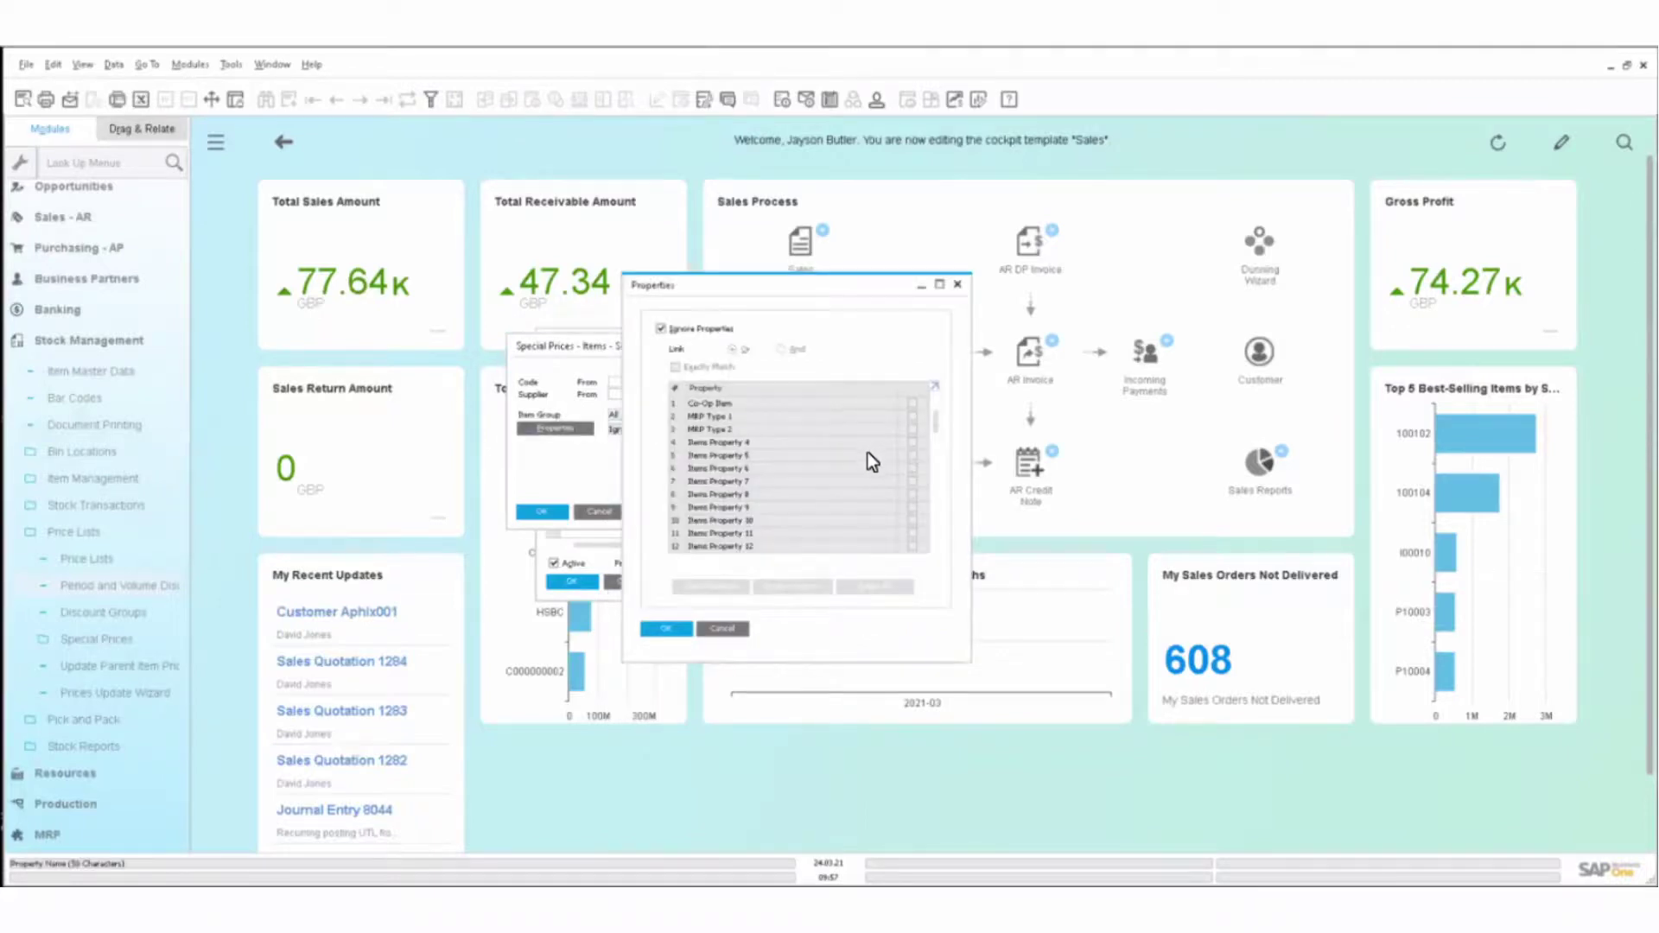
key("Escape")
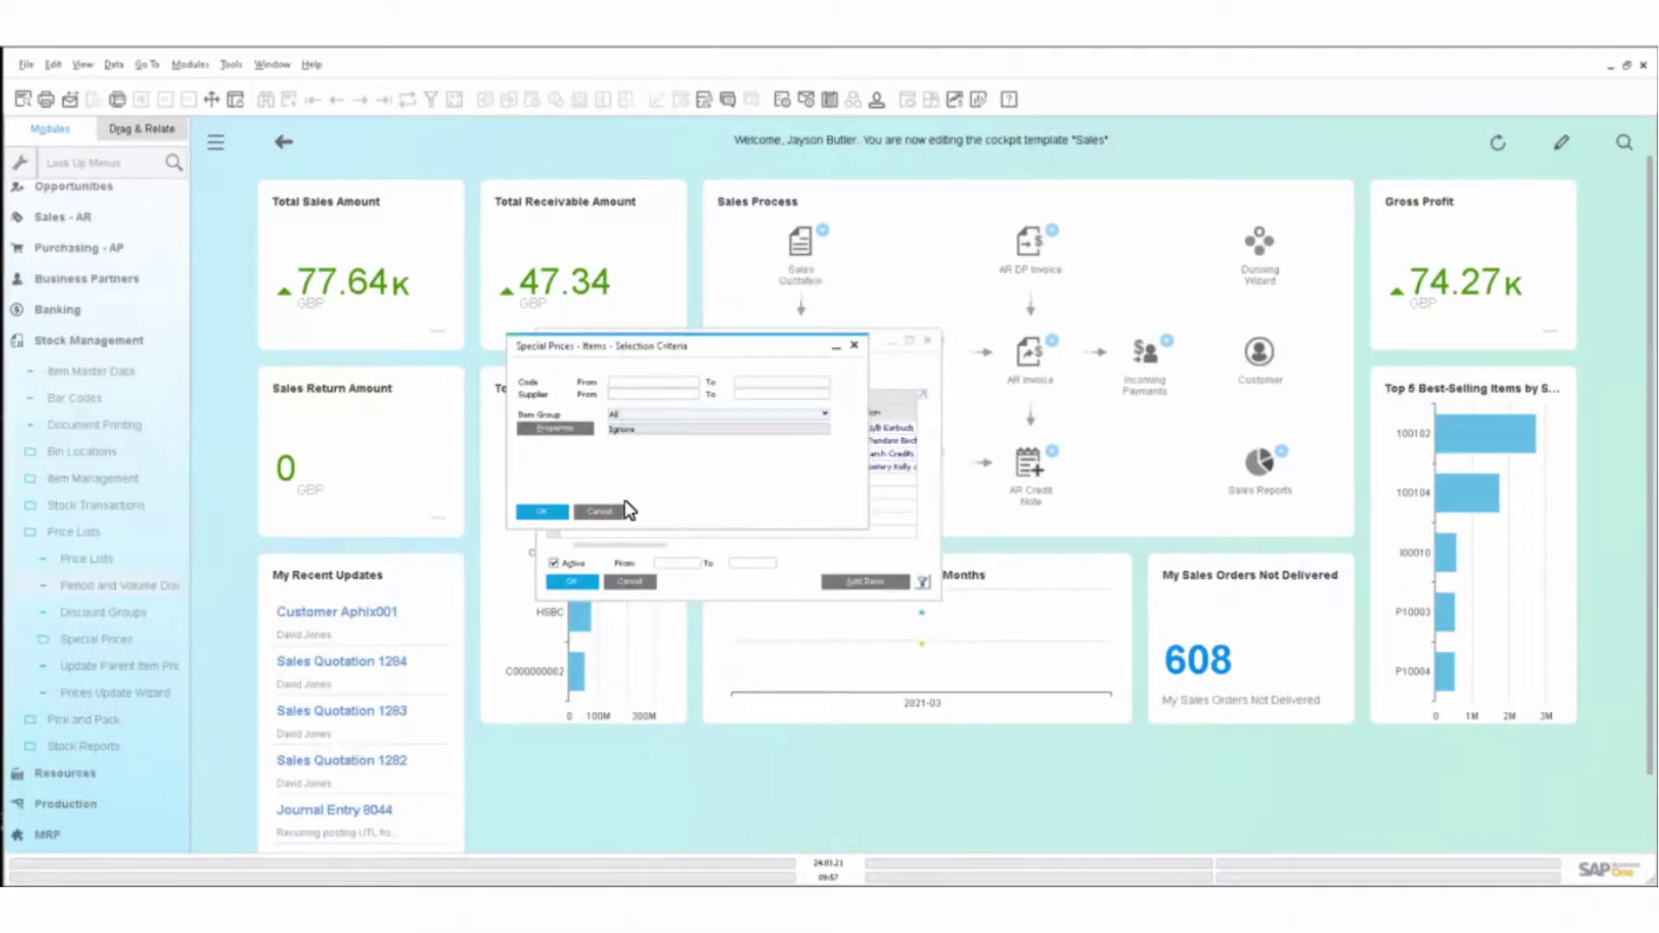
left_click(599, 512)
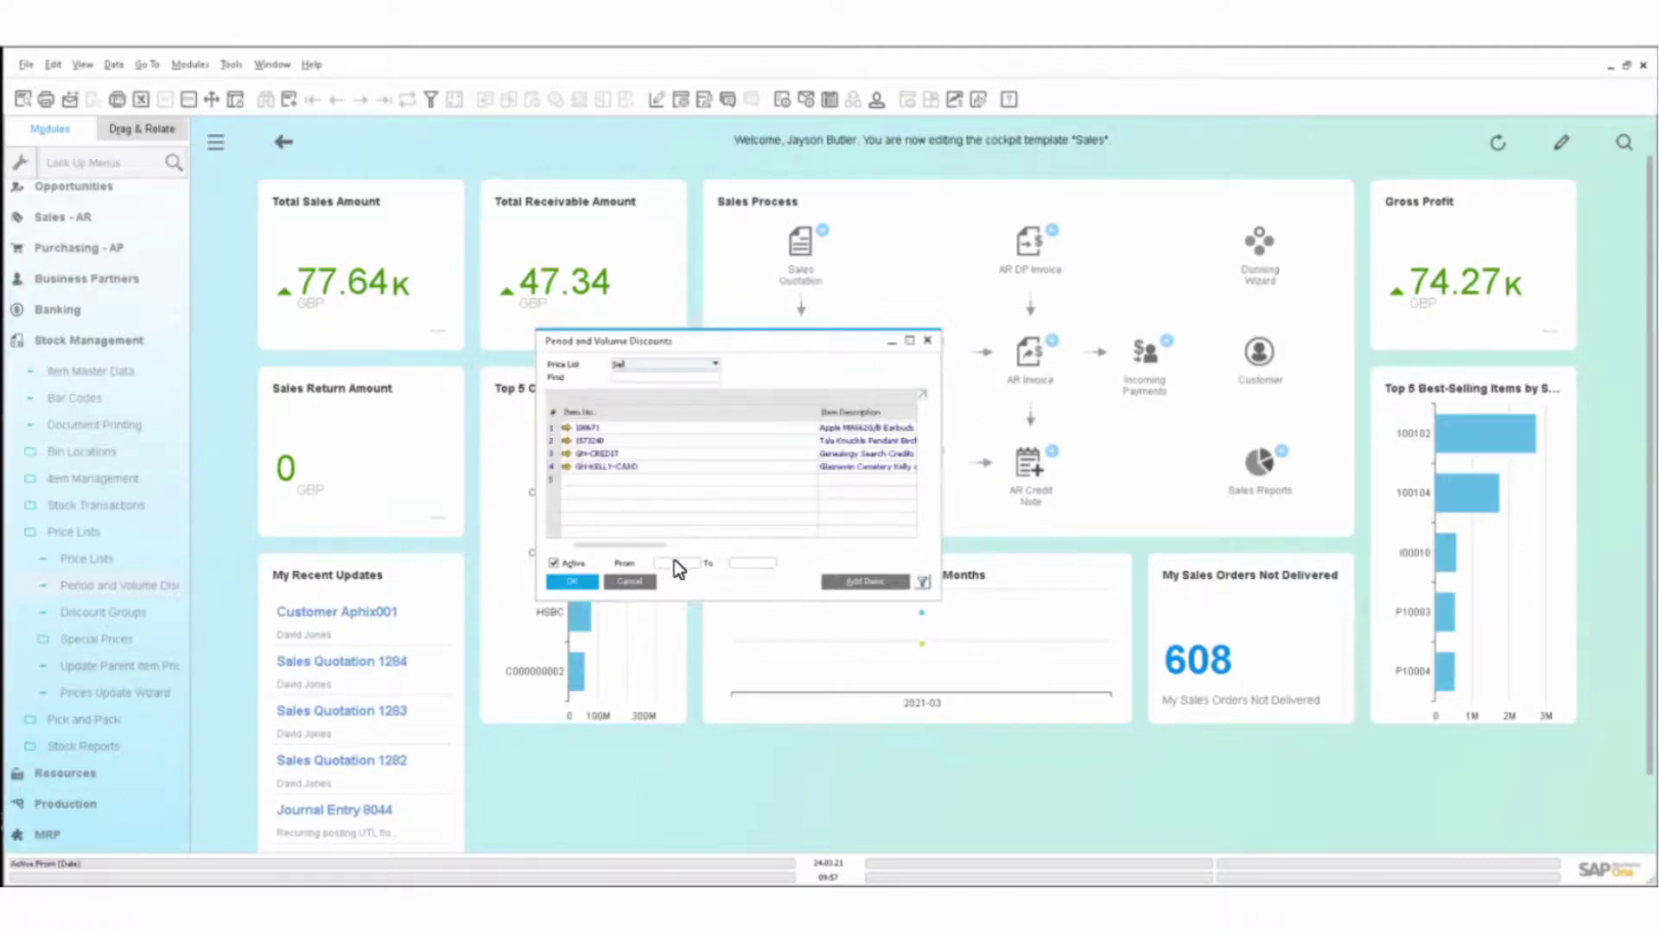
left_click(762, 563)
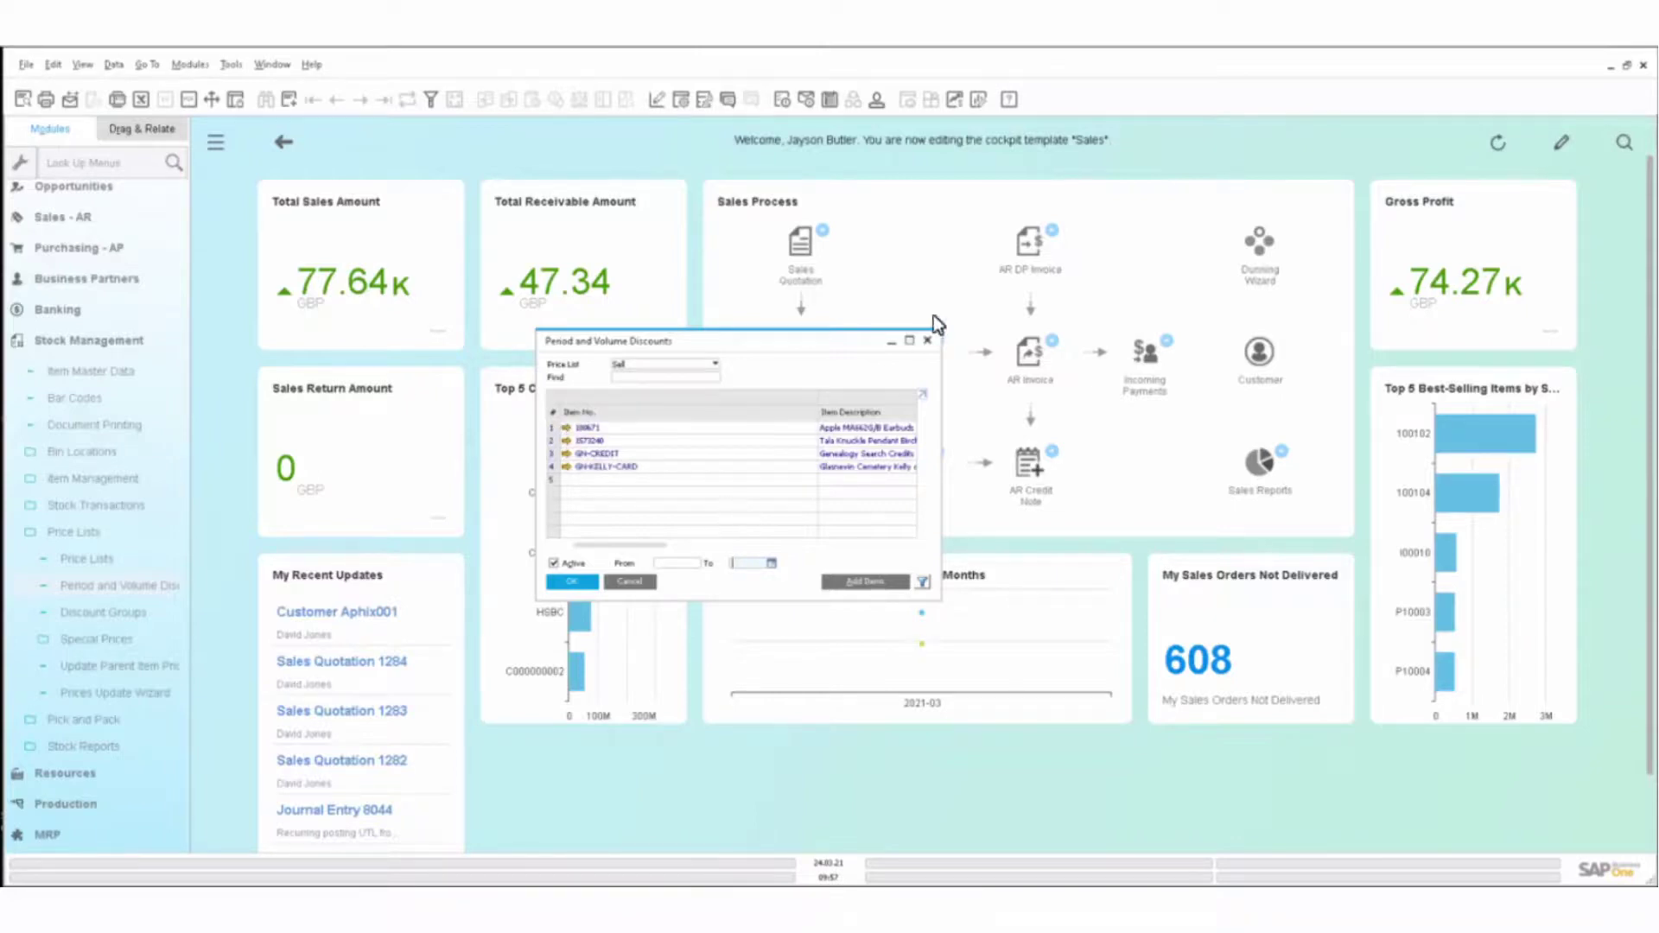
Maximize the period and volume discounts, examine the source price options for the first item, and cancel the discounts
left_click(908, 344)
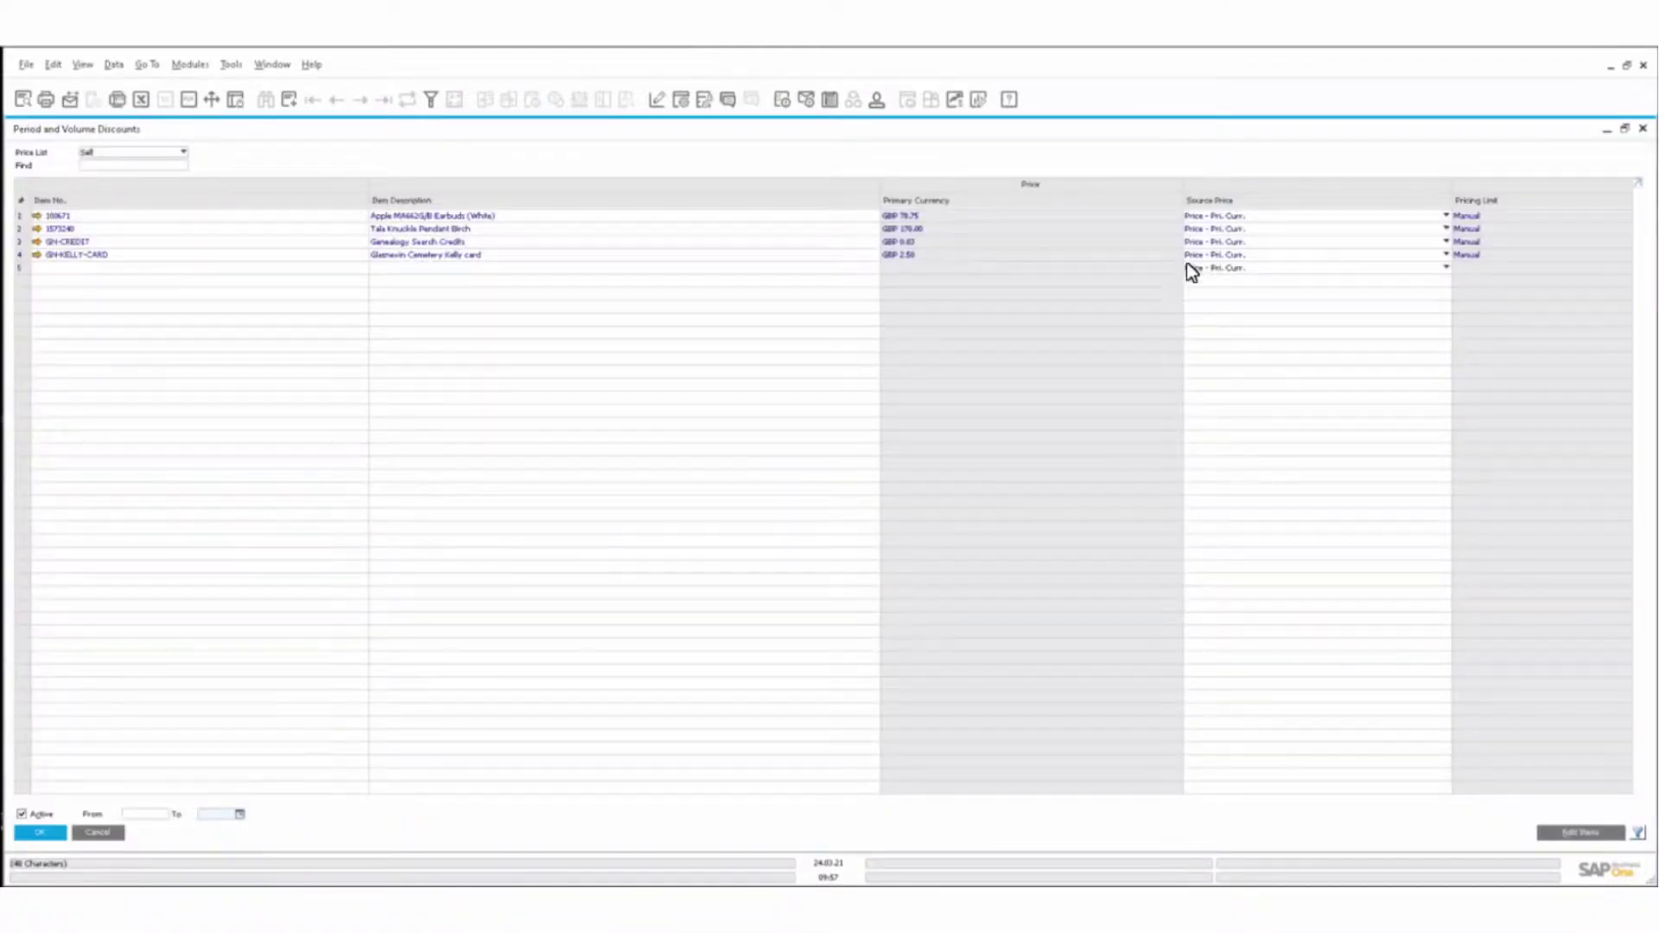
left_click(1294, 216)
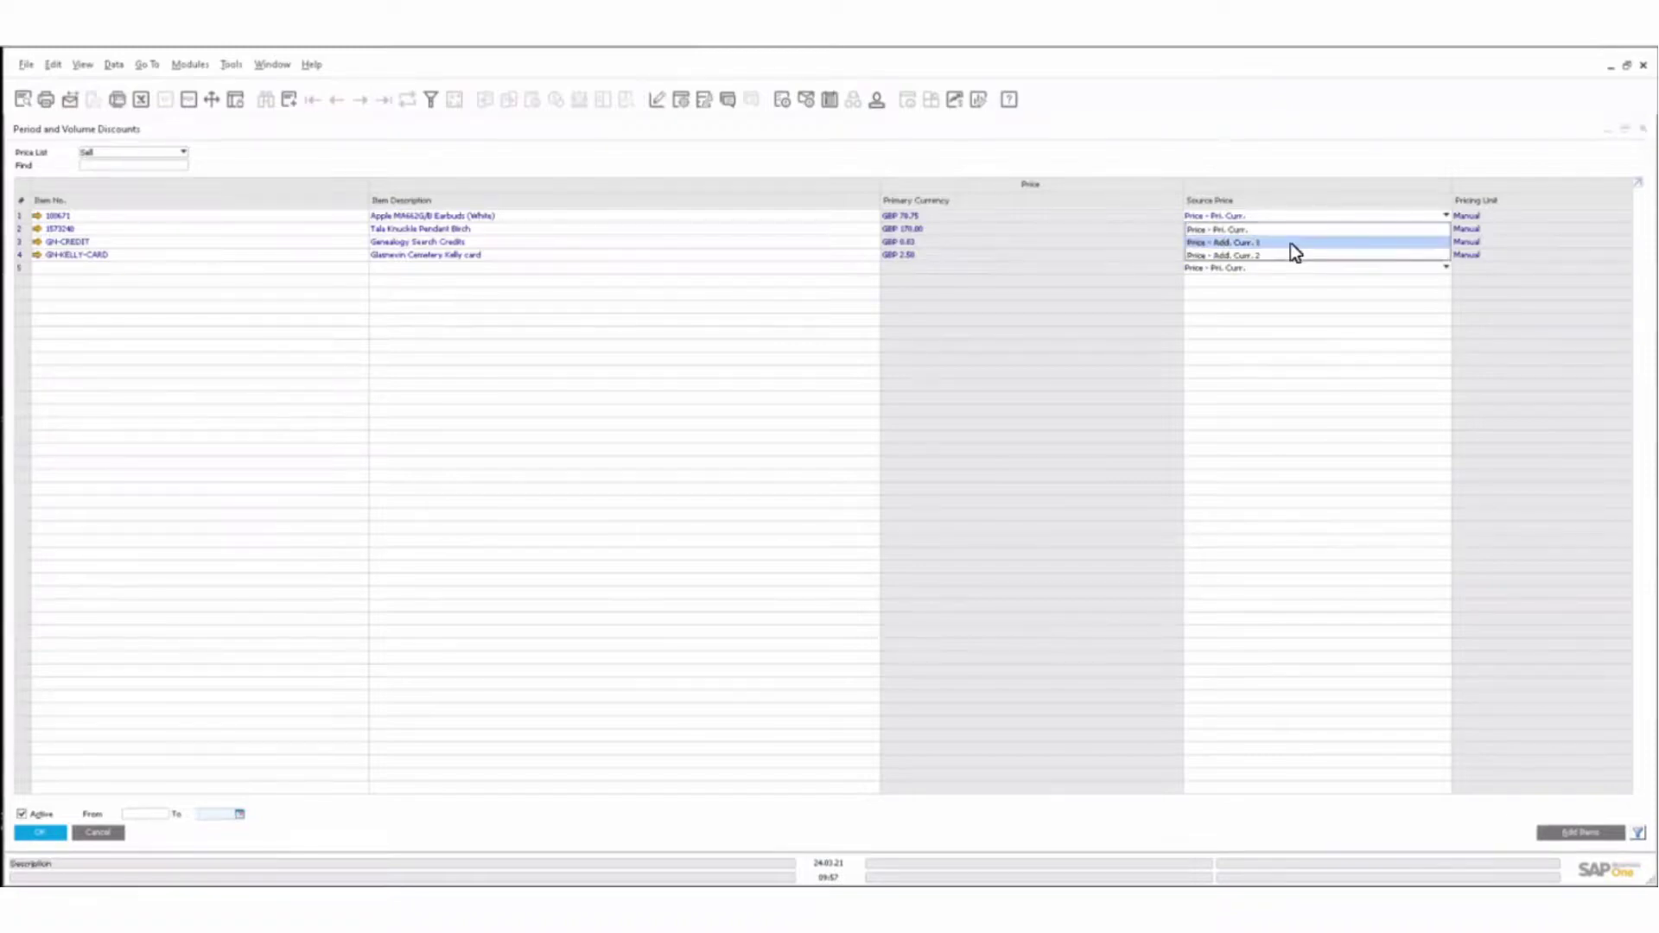
left_click(1267, 405)
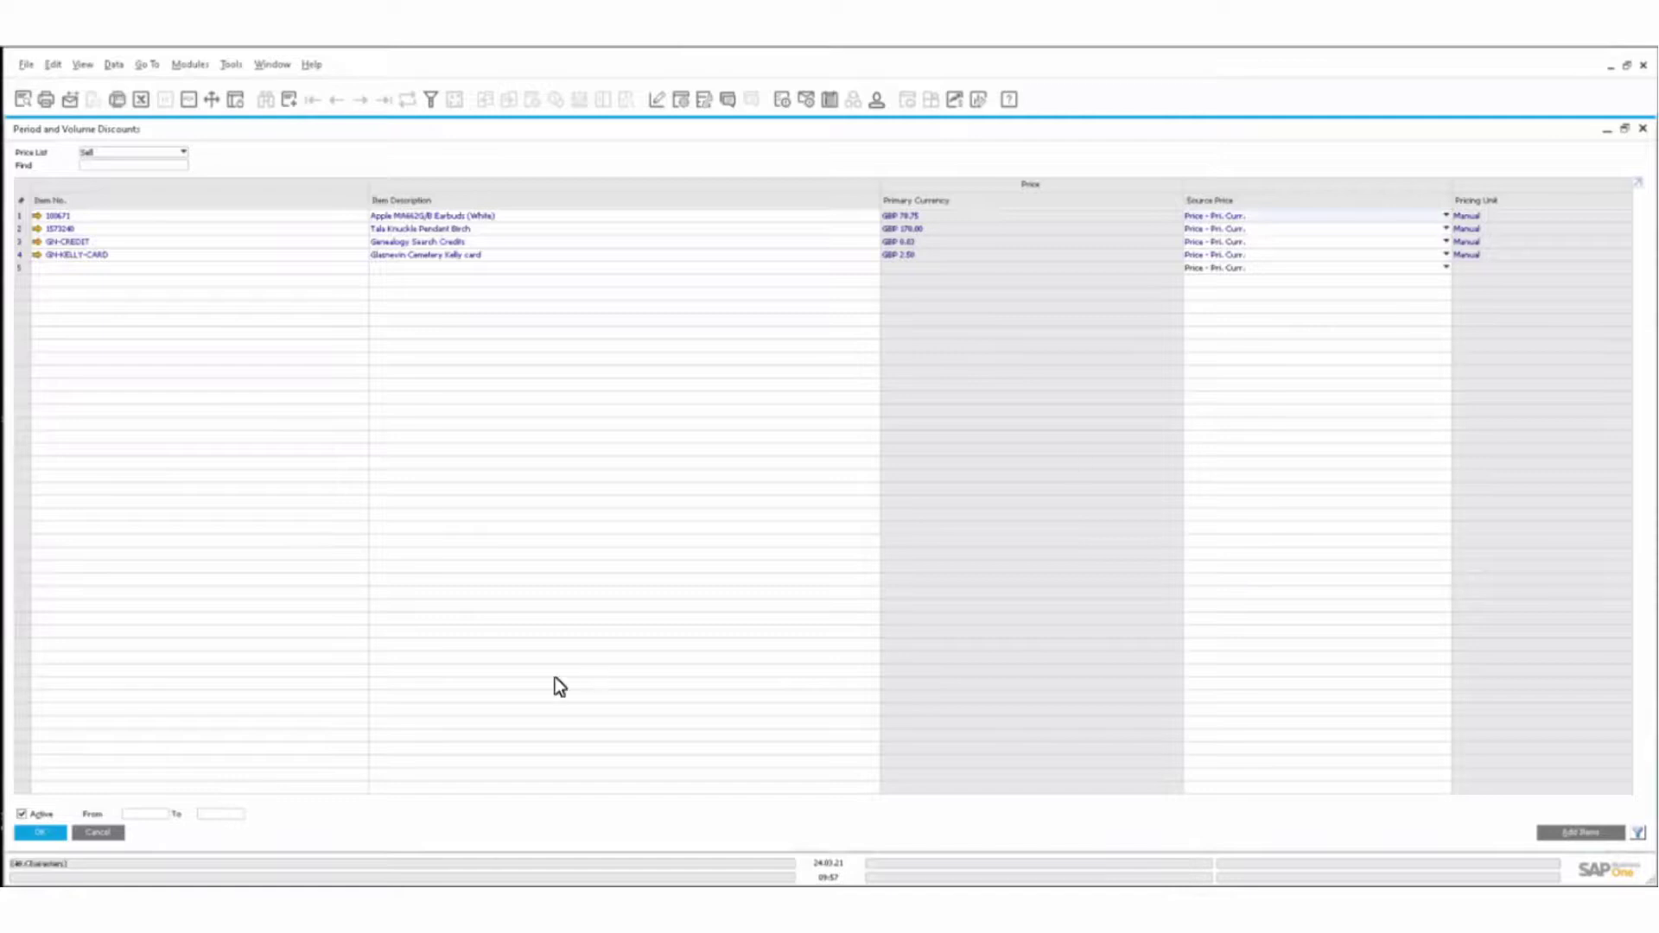
left_click(98, 832)
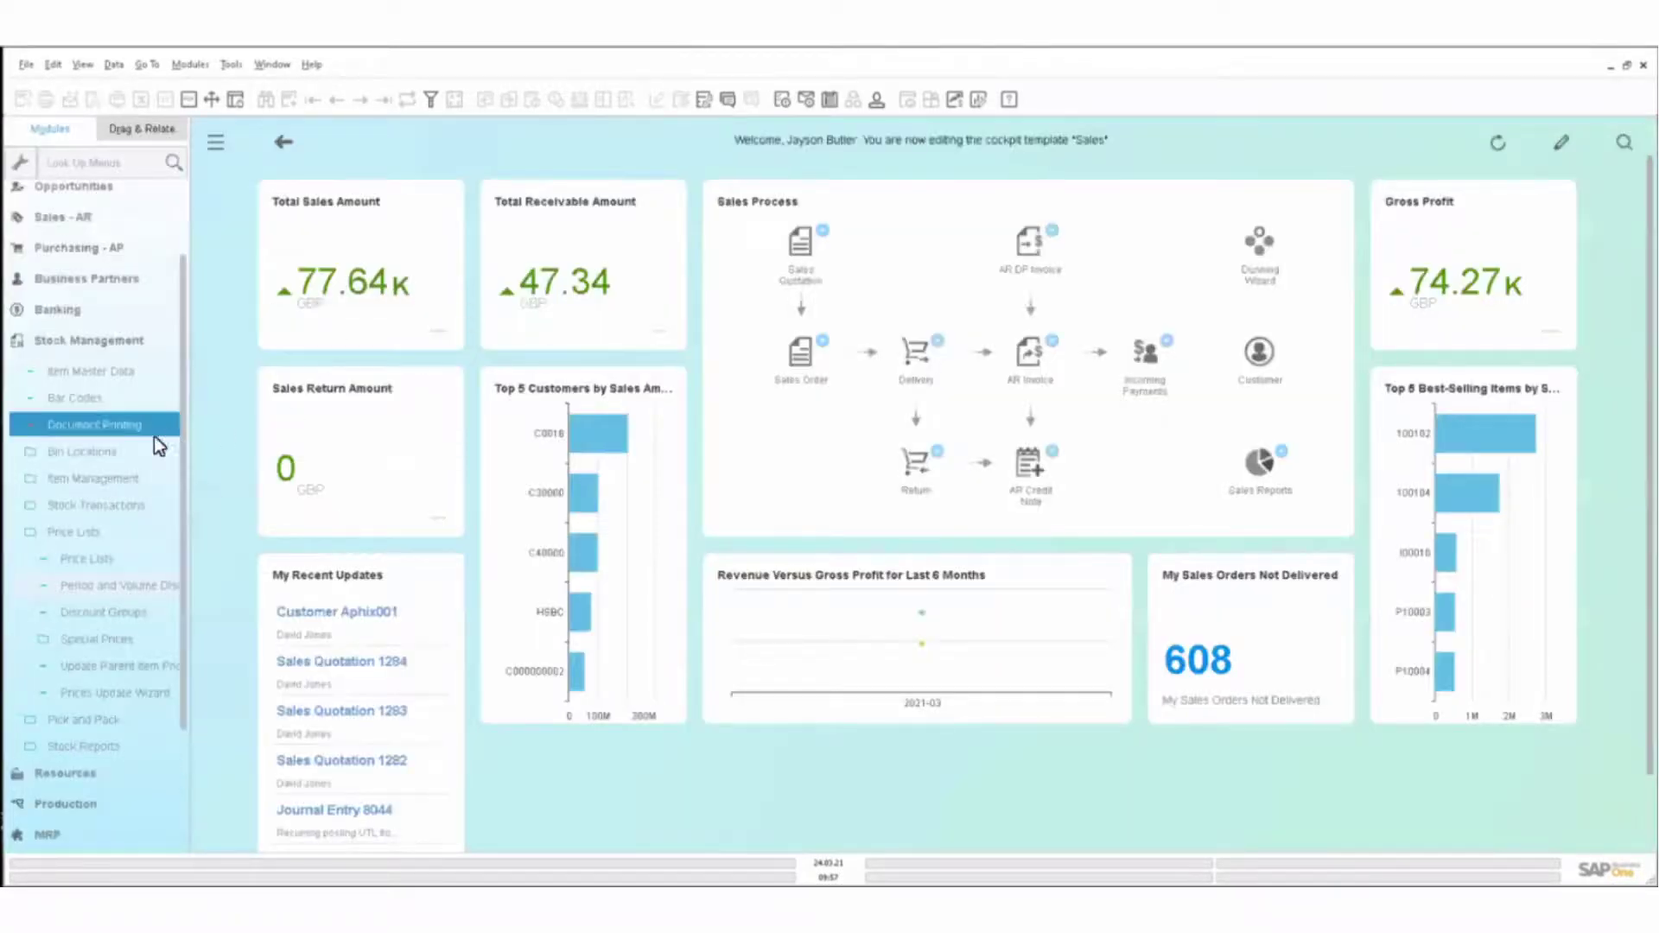
Open the Discount Groups form and cancel it, and expand the Special Prices functions under Price Lists
left_click(106, 610)
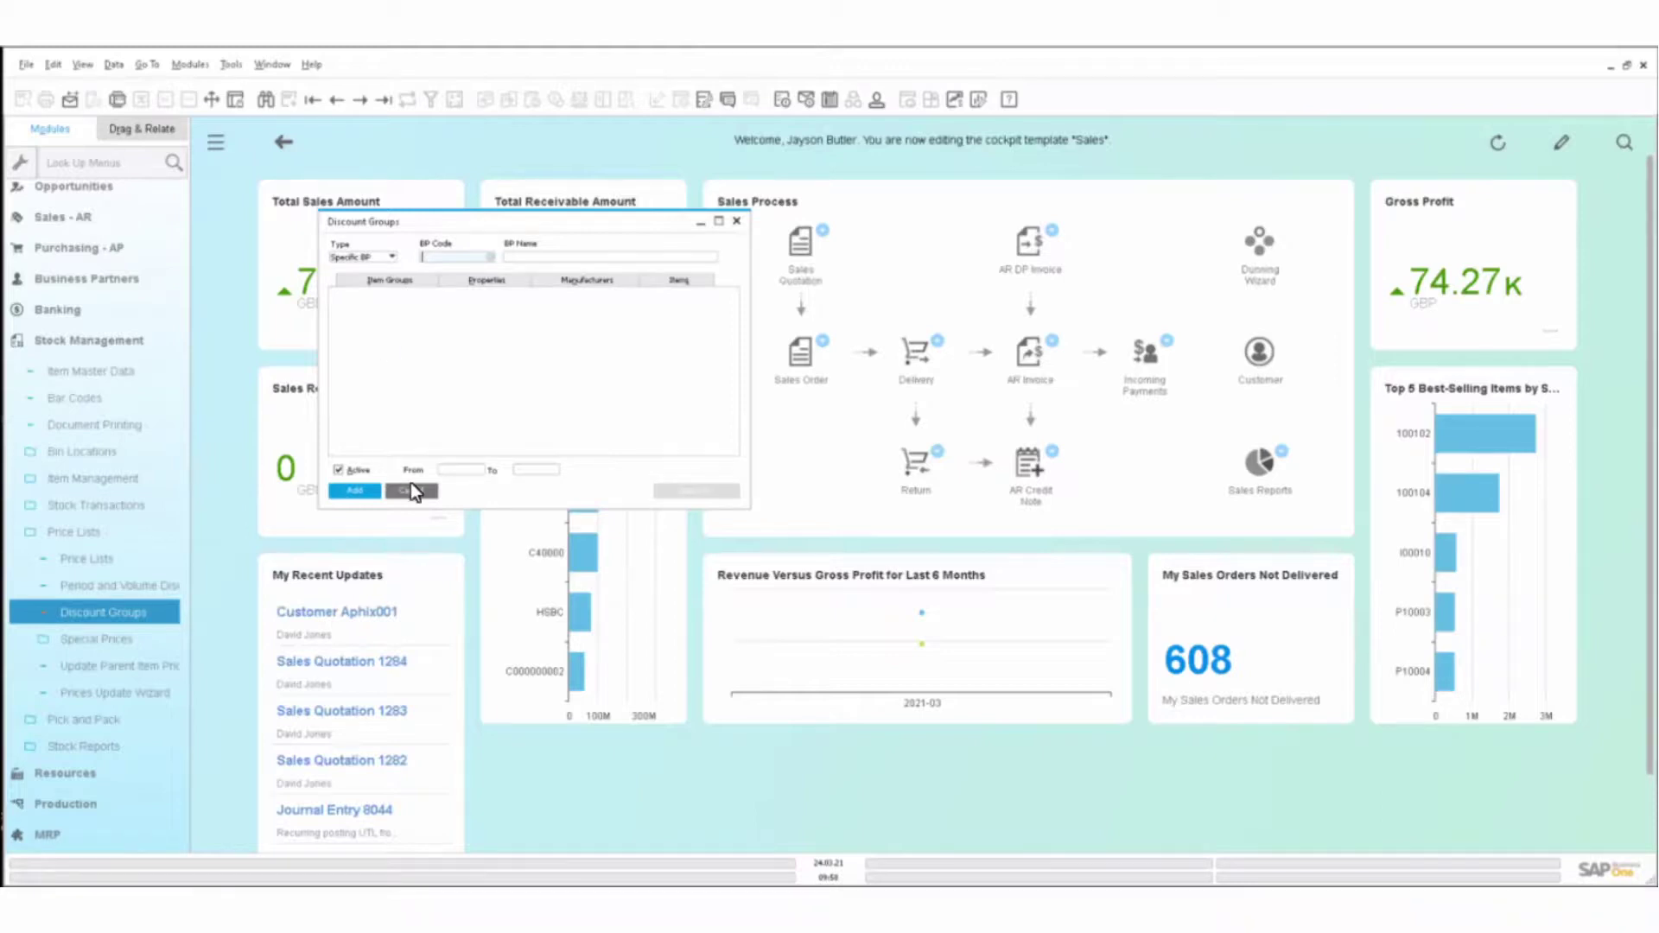
left_click(411, 489)
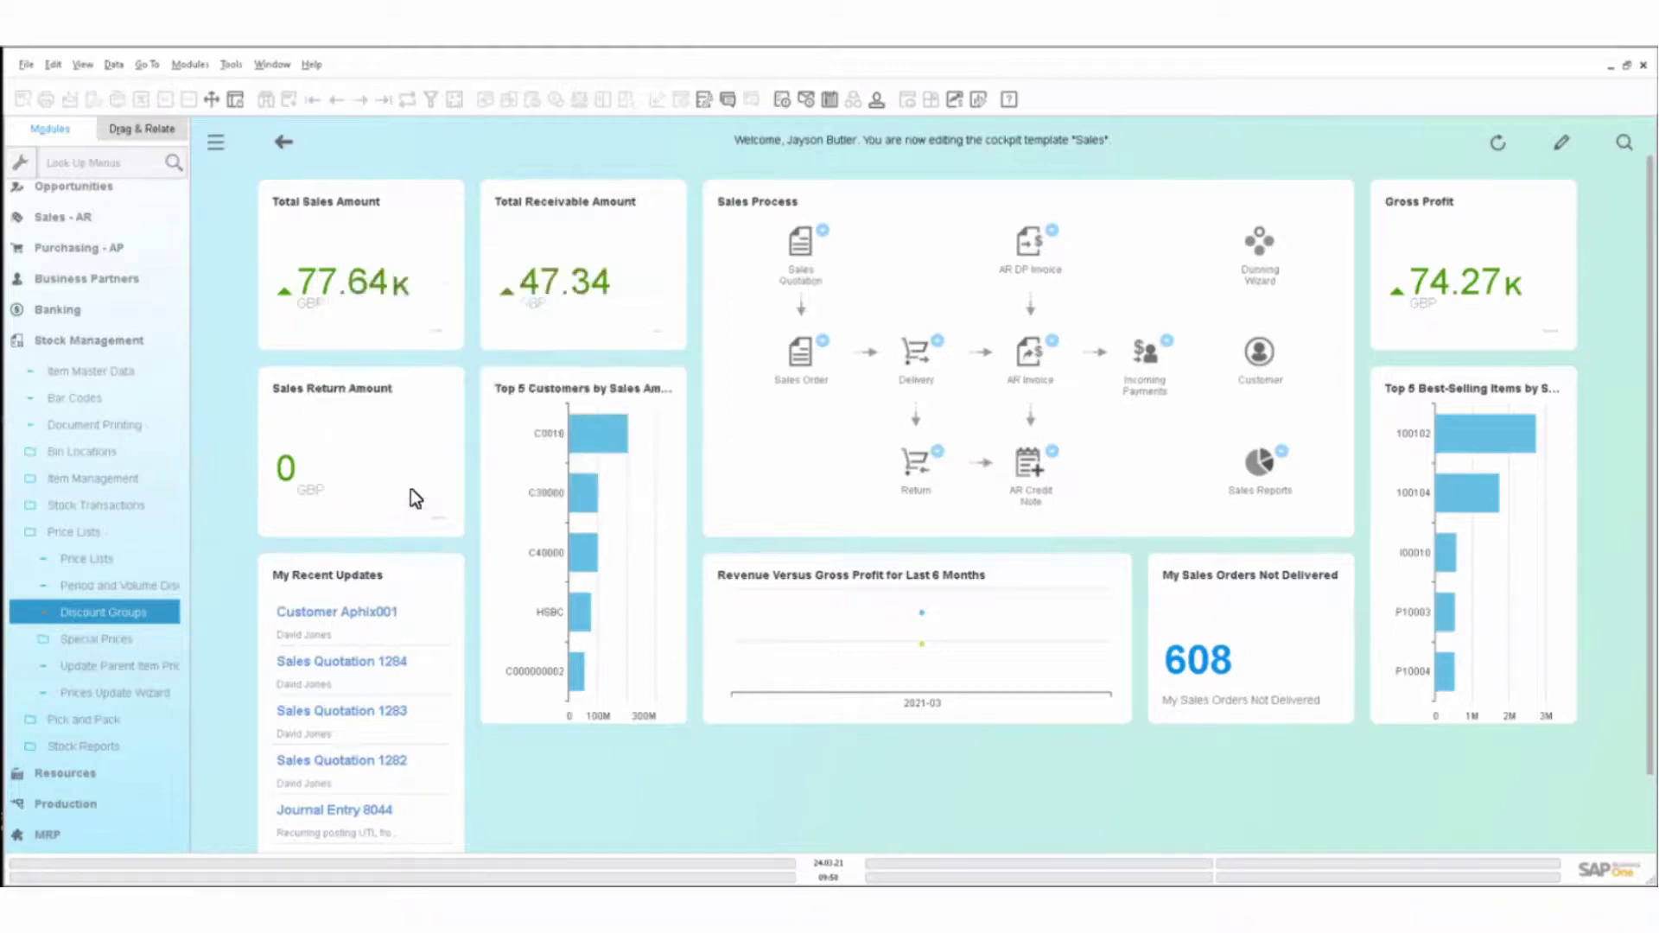
left_click(124, 639)
scroll(122, 635, "down", 3)
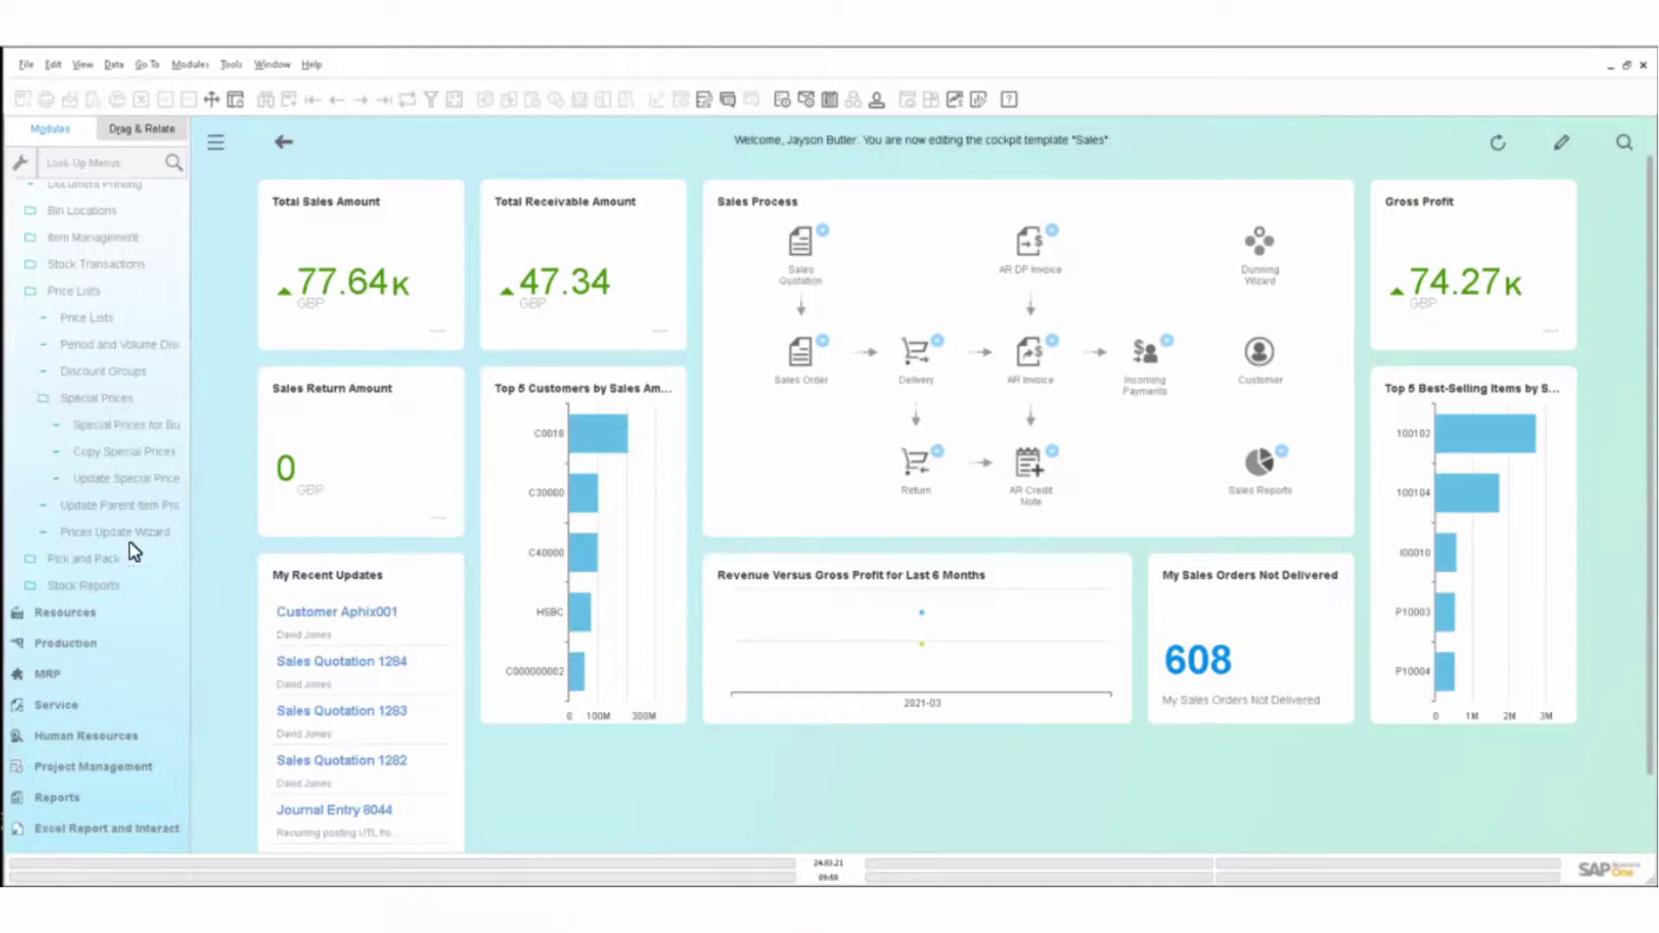
Open the special prices for business partners, display the last record to review its items, and close the form
left_click(109, 424)
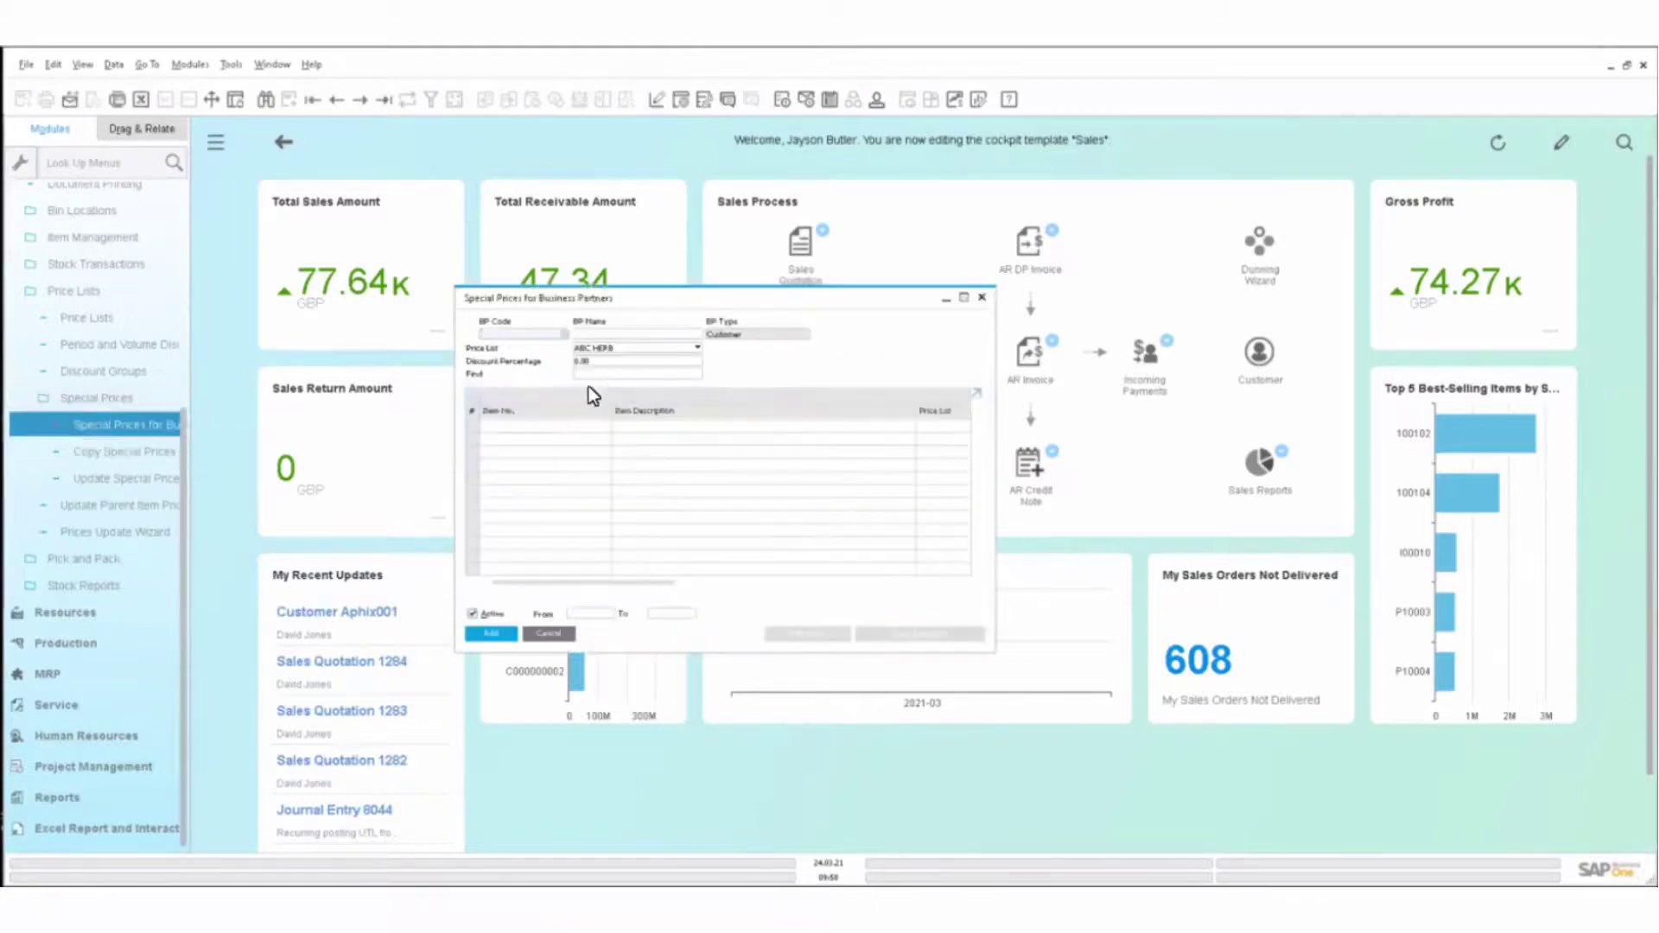
left_click(384, 99)
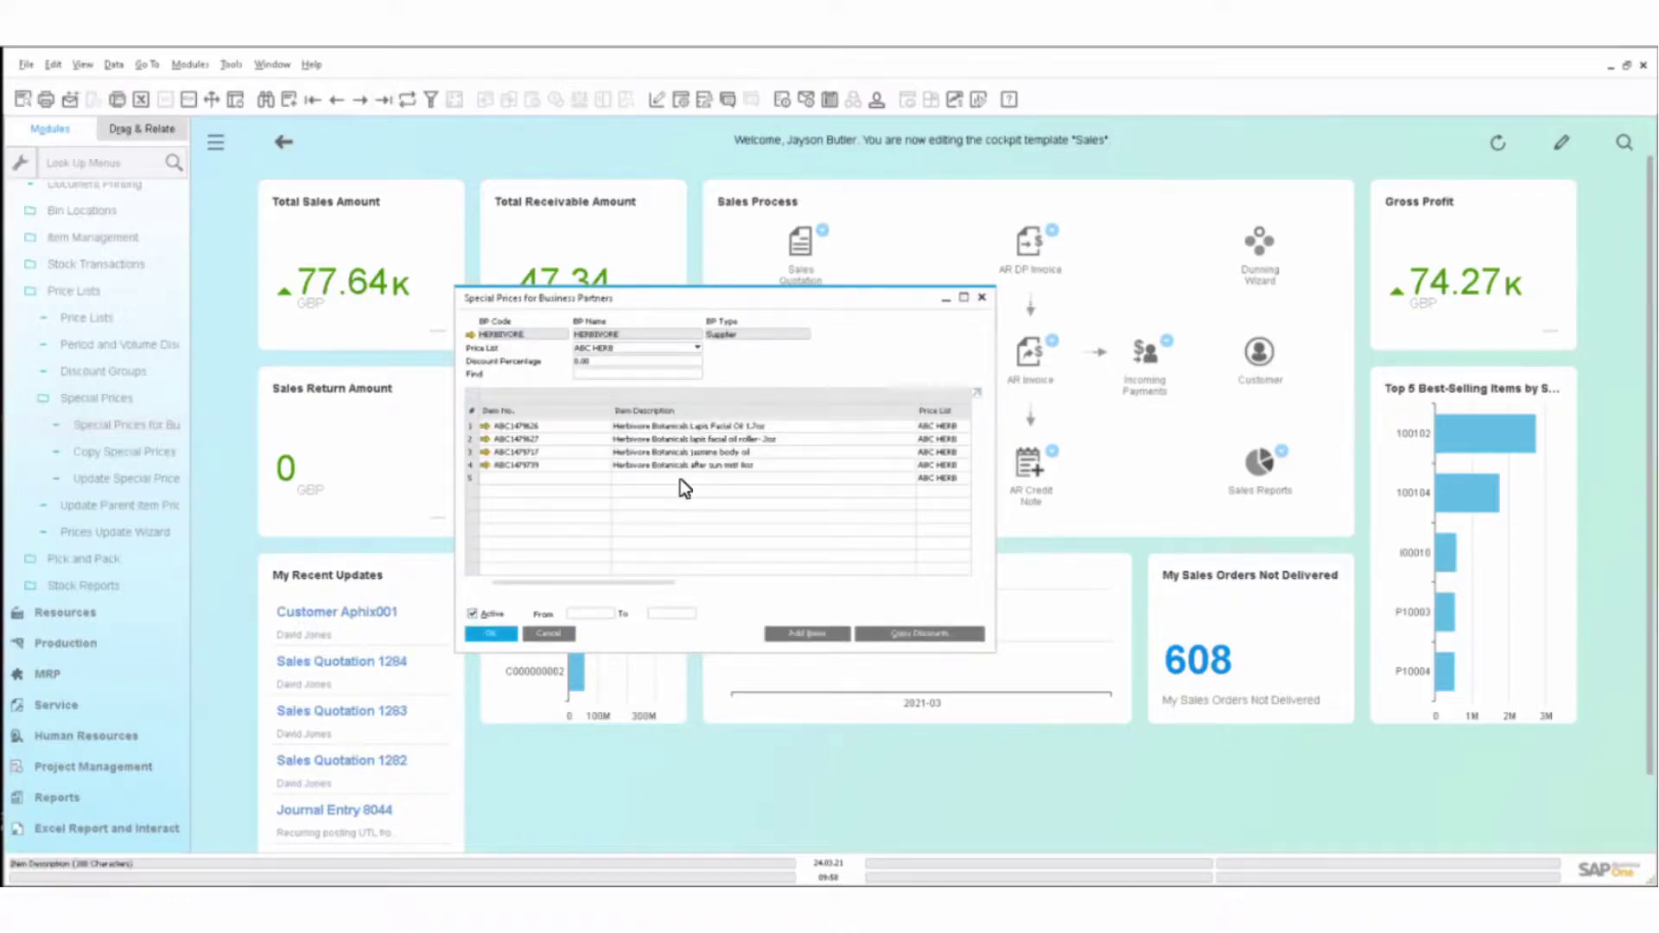
mouse_move(626, 583)
left_mouse_down()
mouse_move(916, 584)
mouse_move(368, 601)
left_mouse_up()
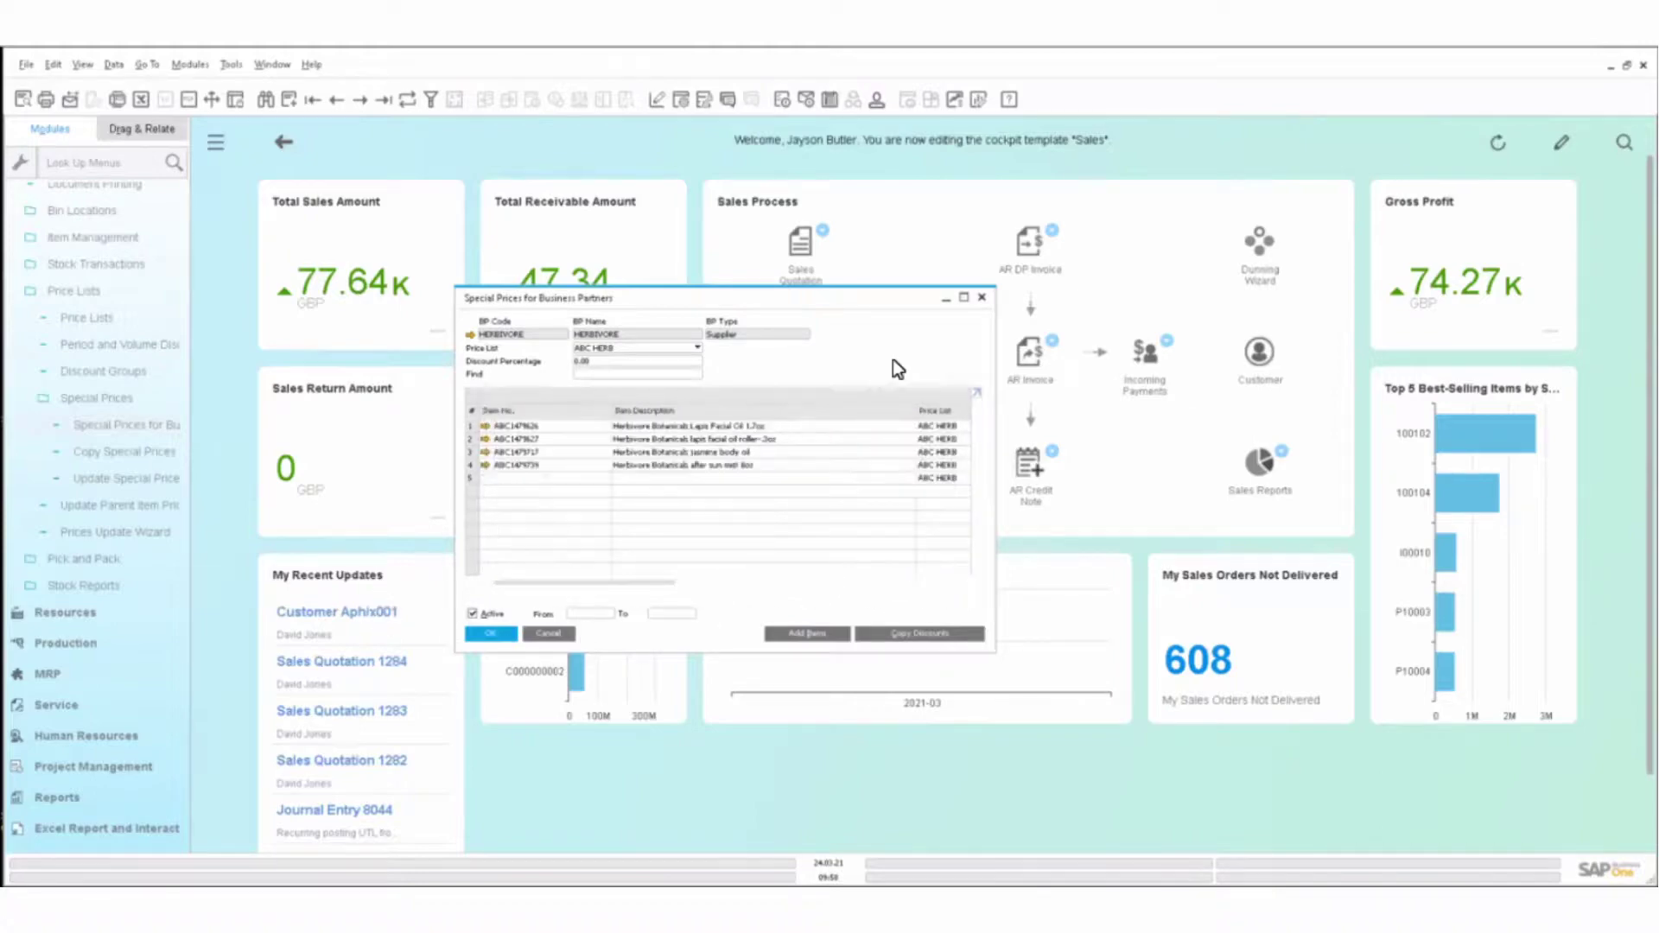
left_click(983, 296)
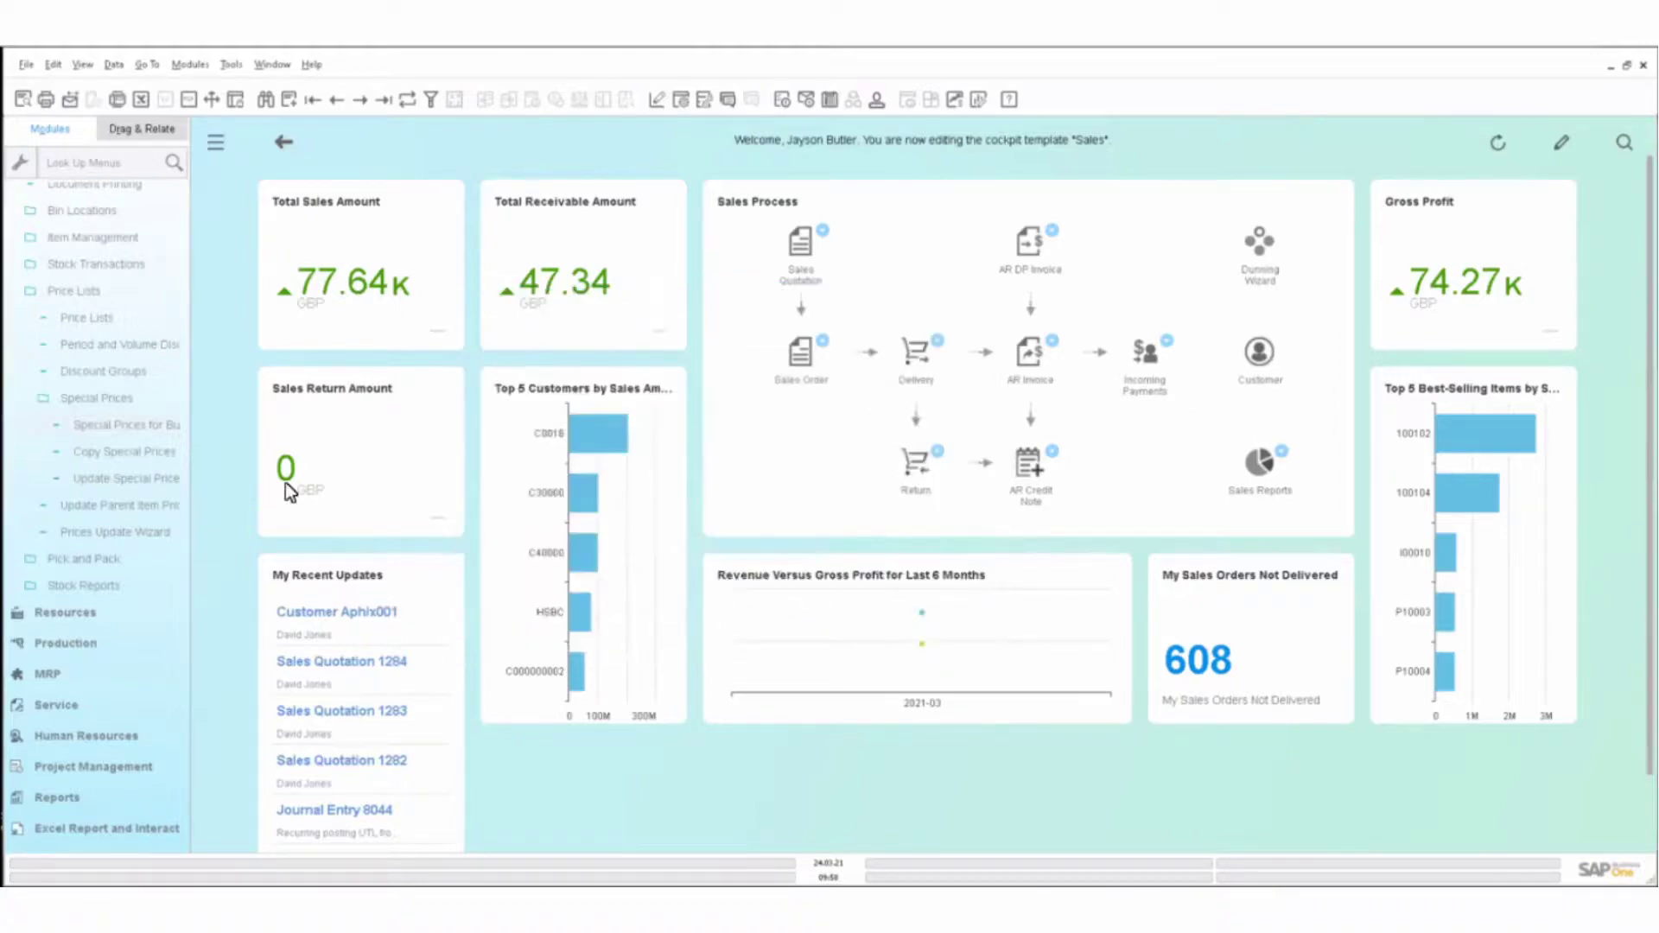
left_click(97, 459)
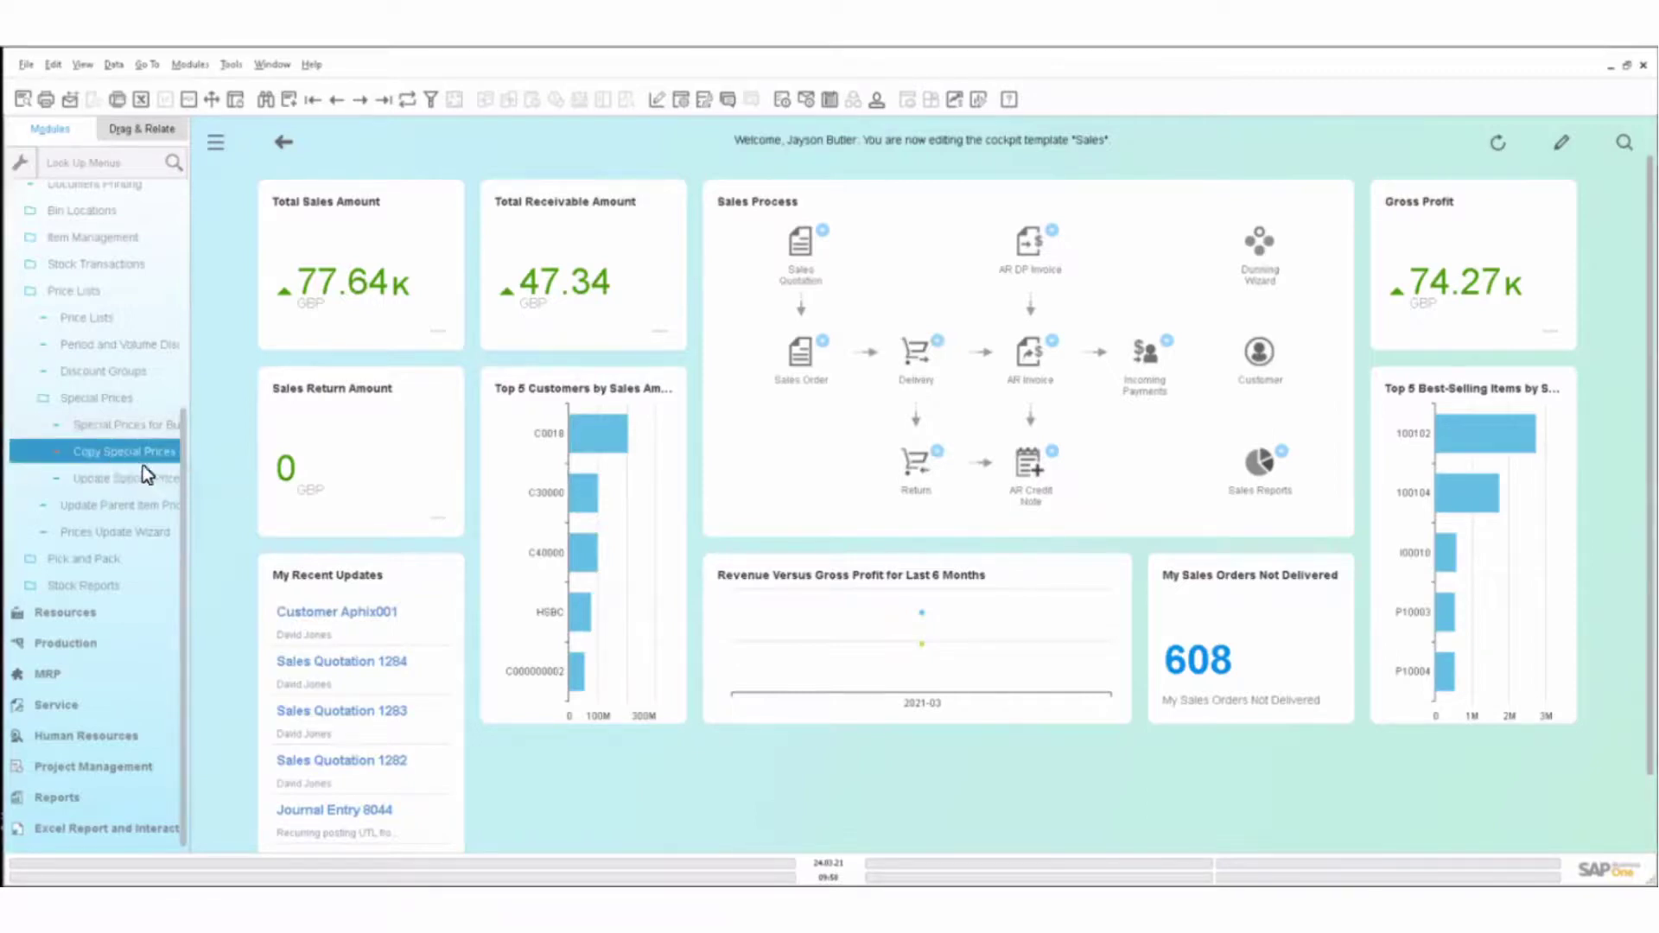
left_click(112, 480)
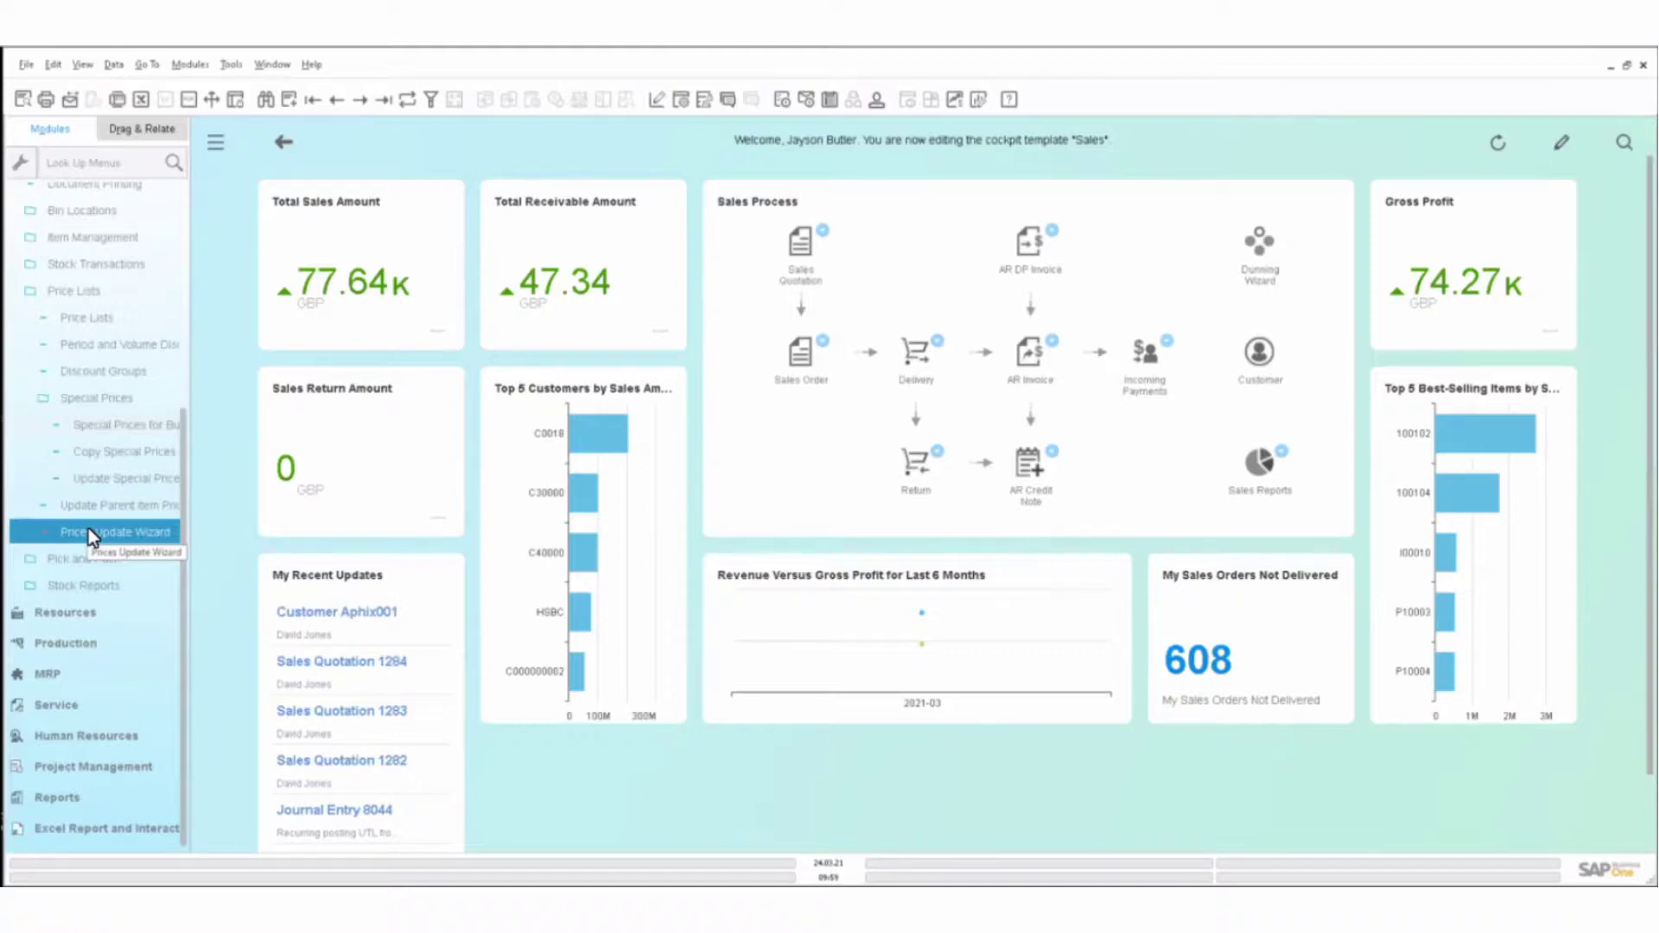
Collapse Stock Management, open the Sales Blanket Agreement form under Sales - AR, and display the last agreement
left_click(178, 452)
left_click_drag(183, 455, 183, 345)
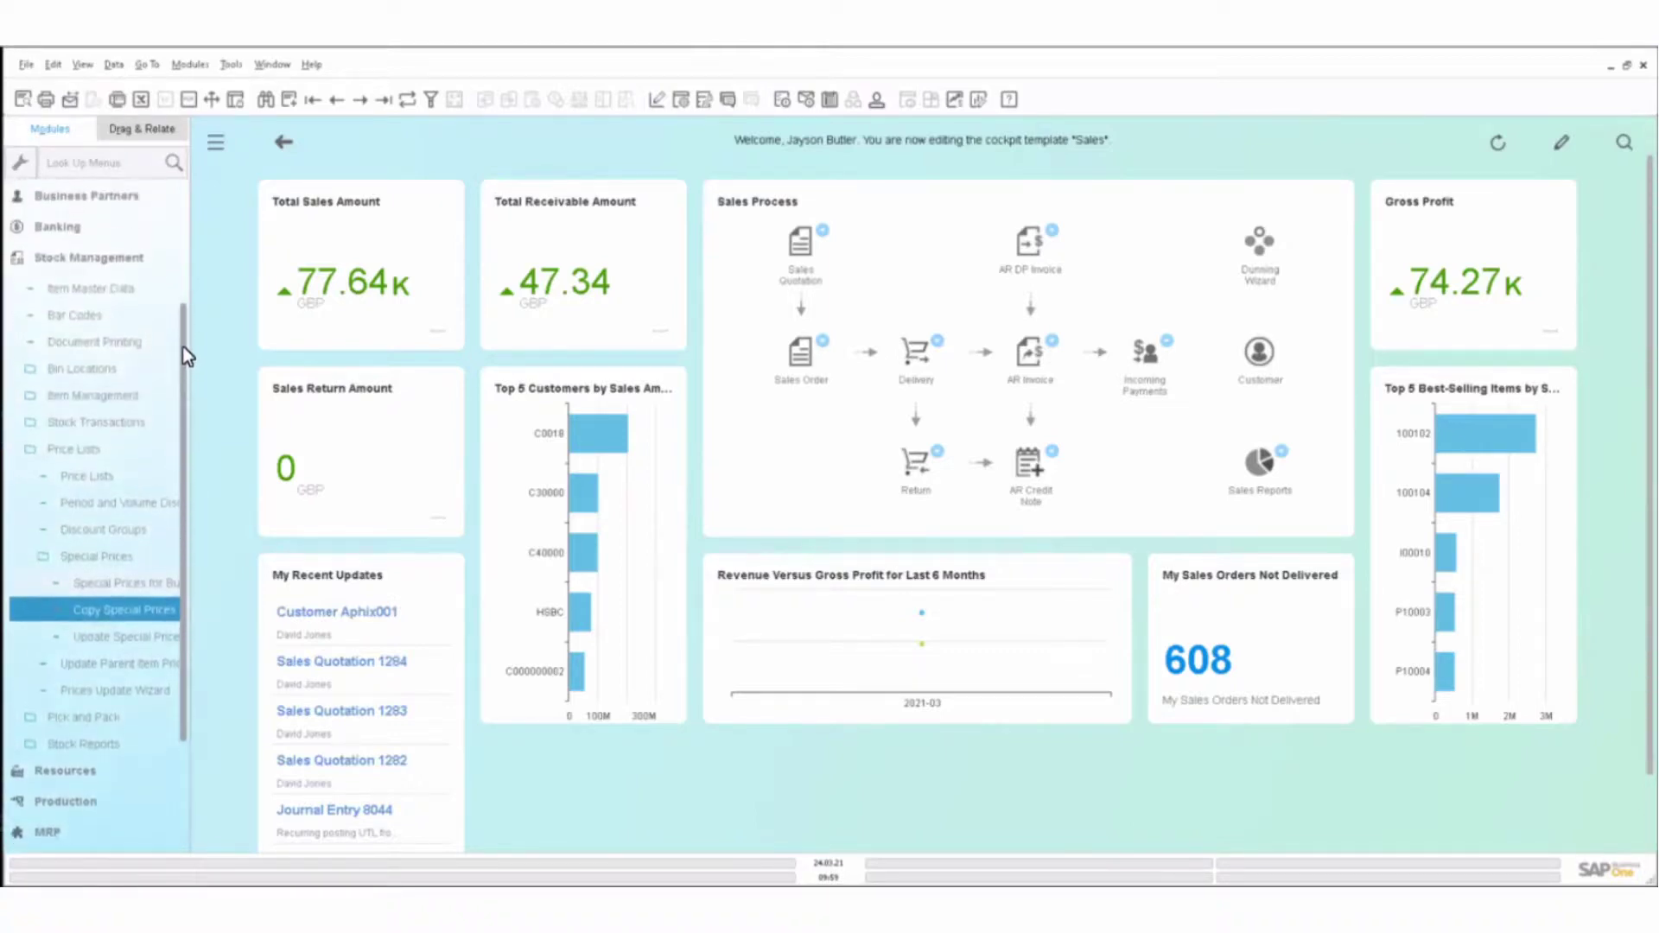
left_click(70, 268)
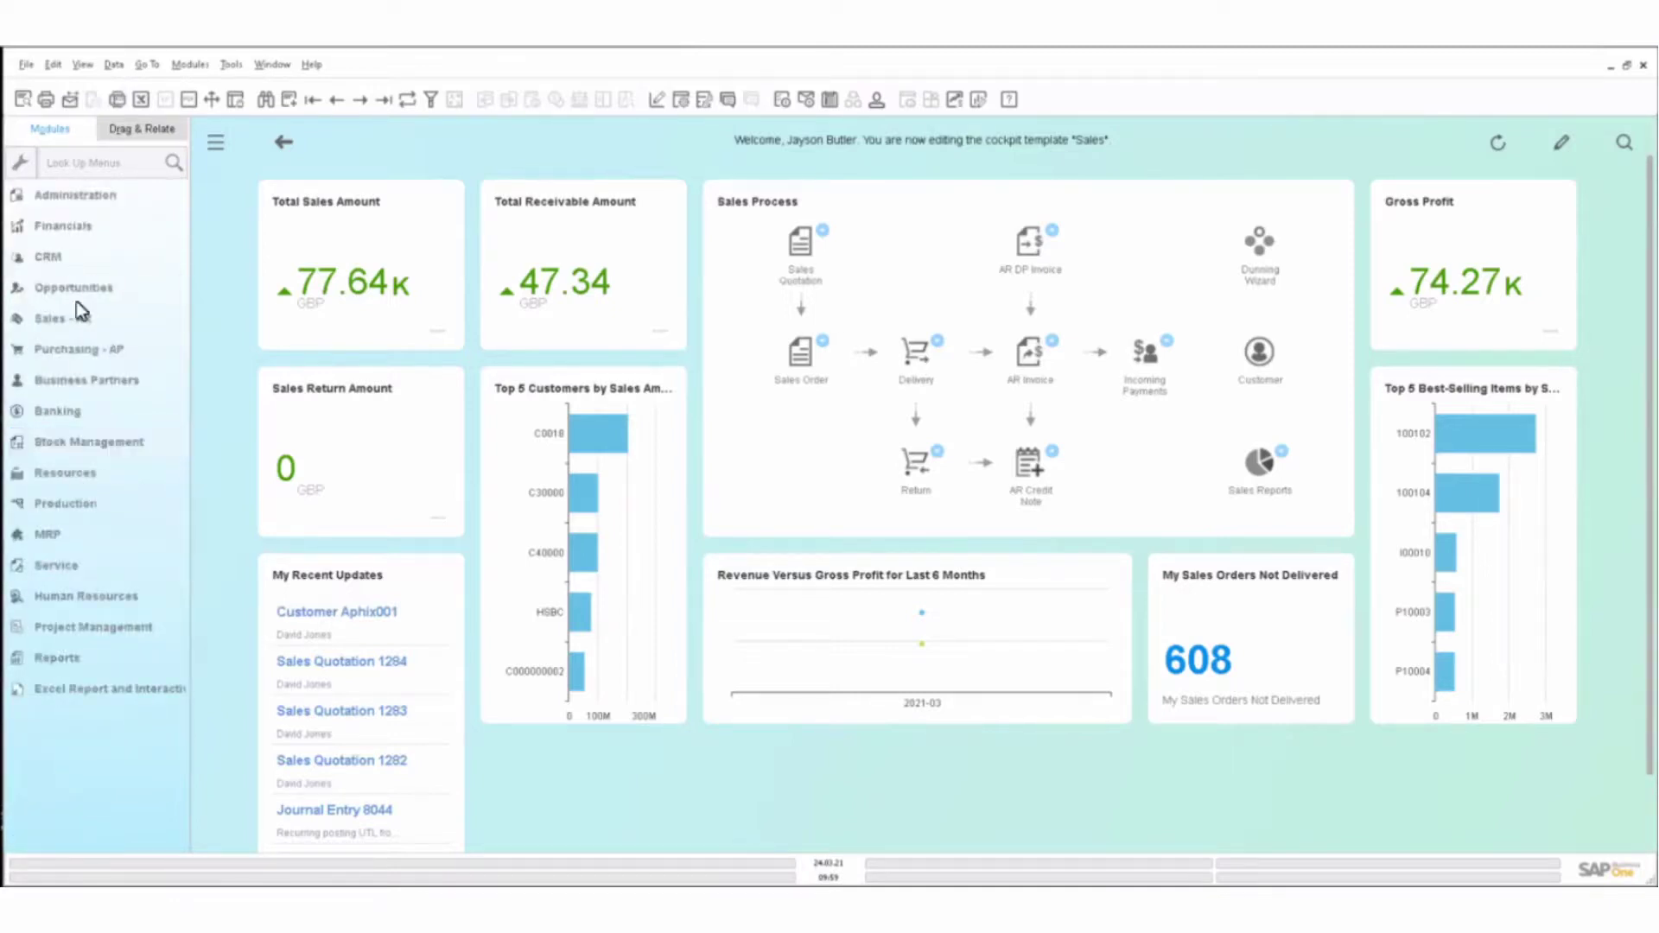
left_click(70, 320)
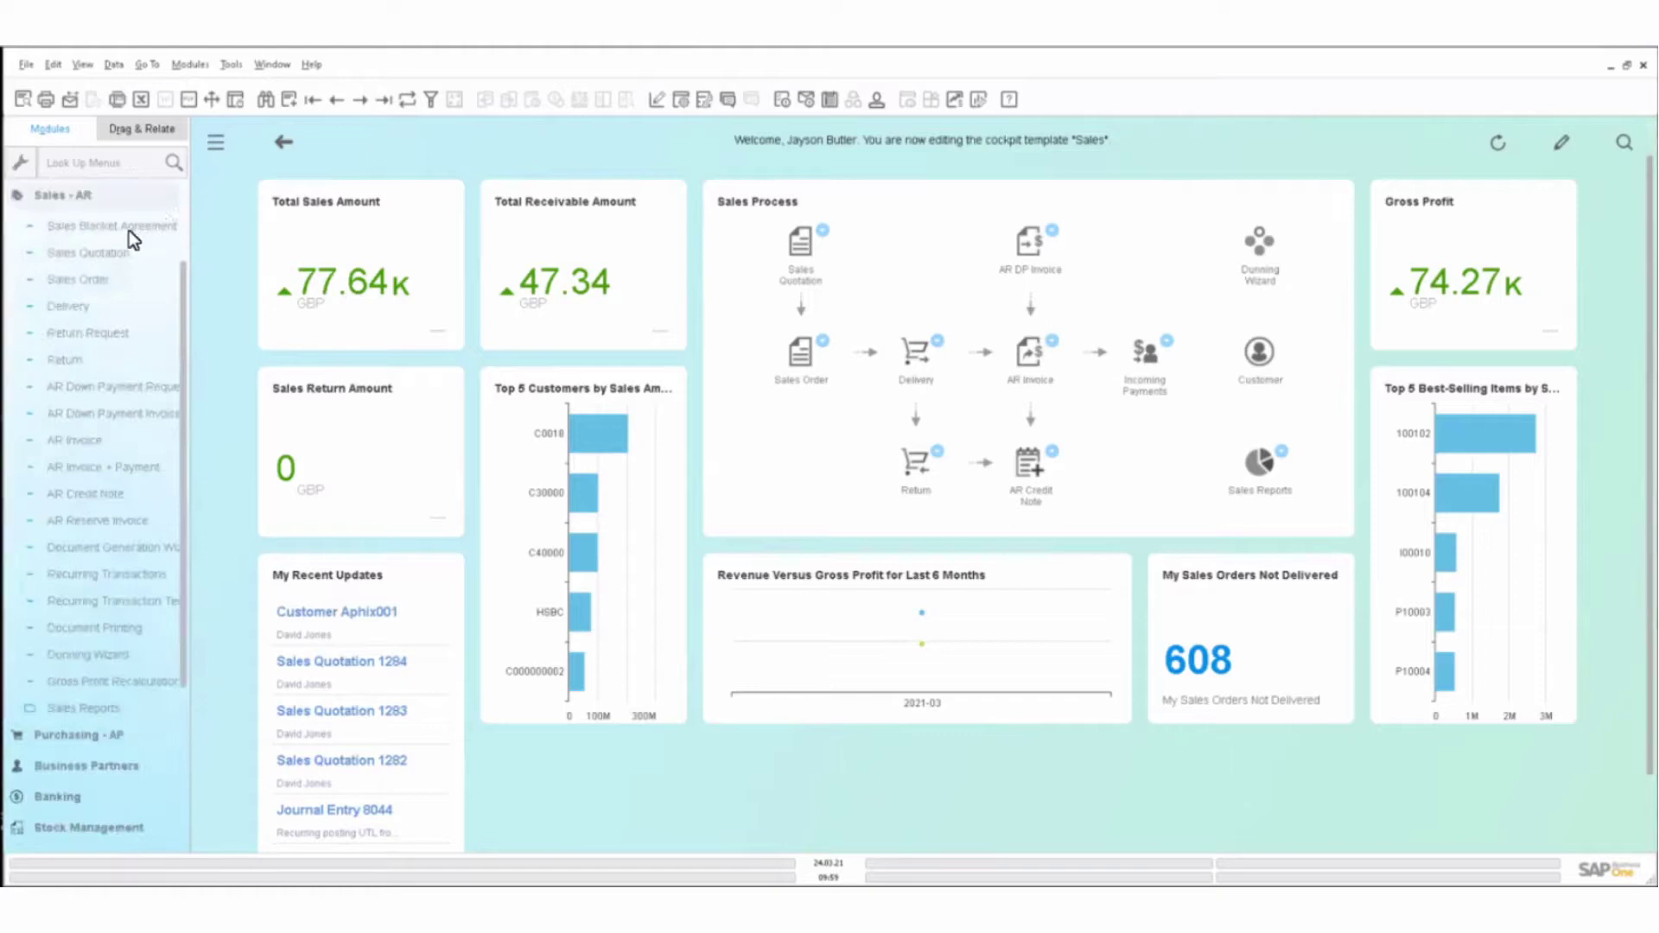
left_click(127, 230)
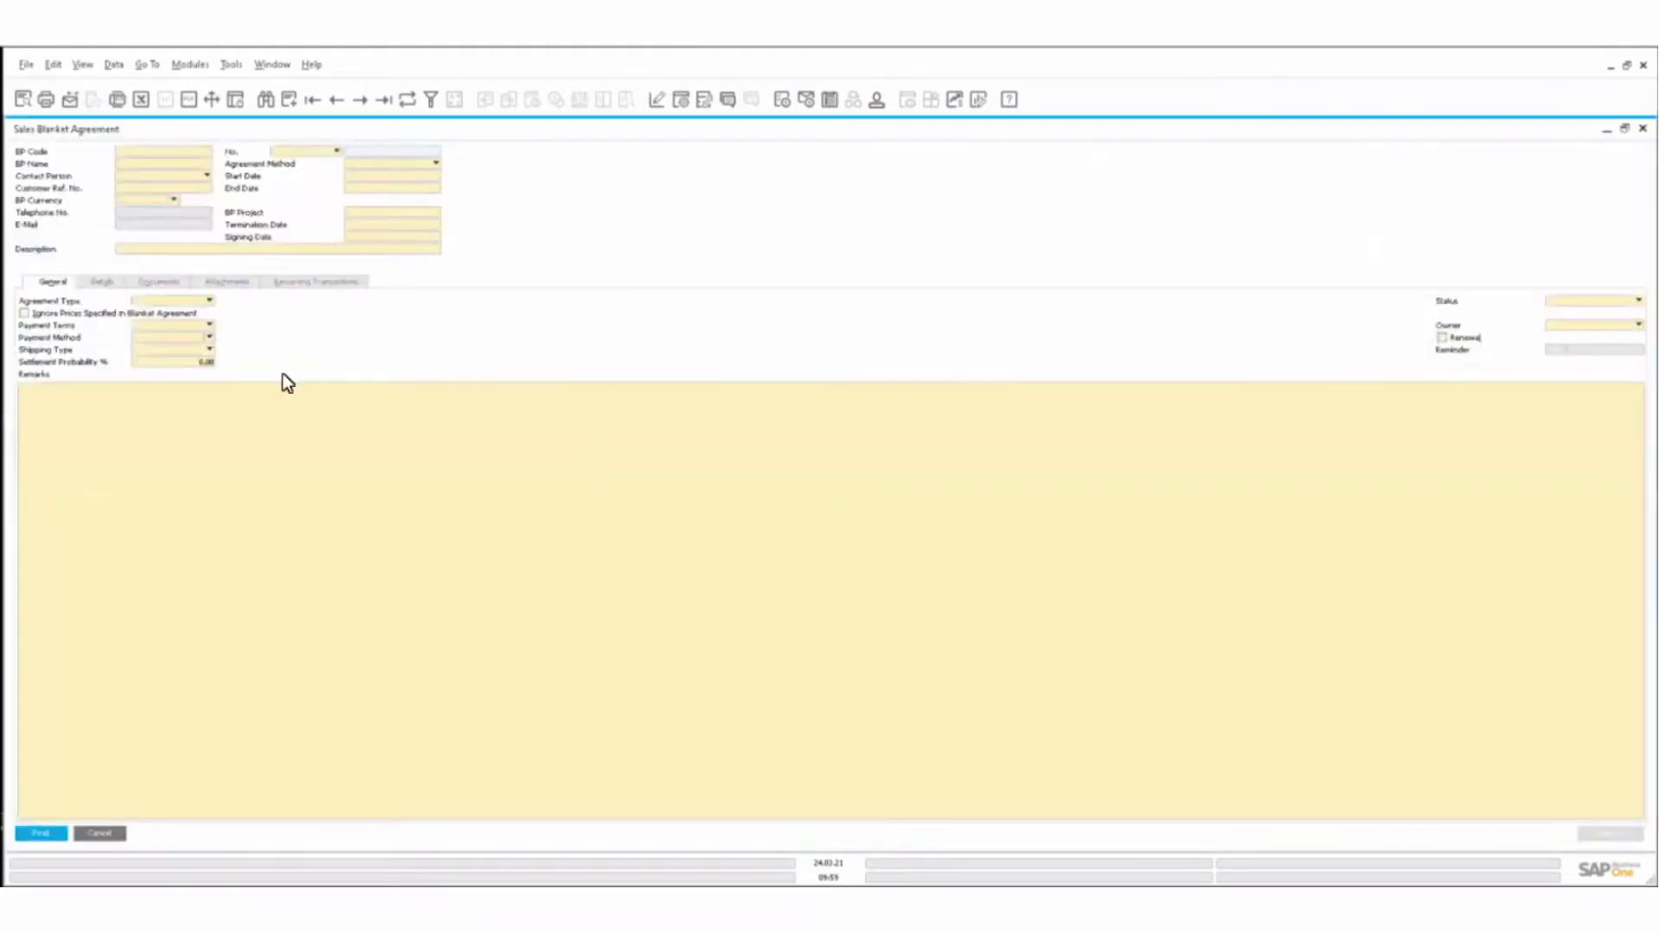
left_click(385, 100)
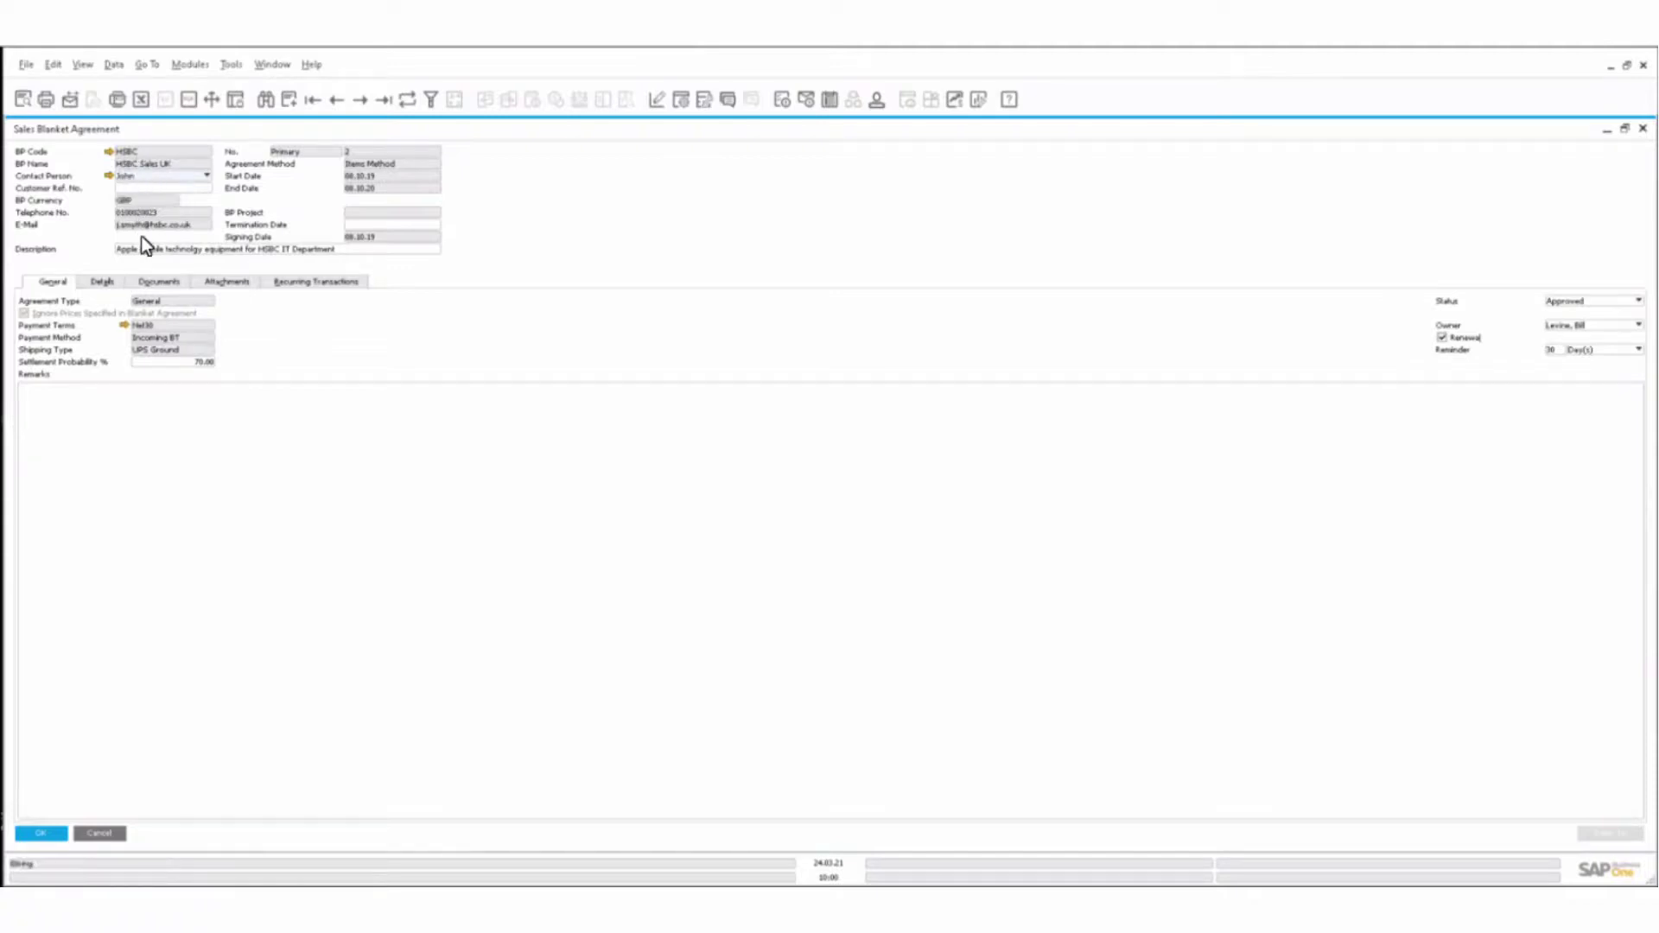
Review the item details of the HSBC blanket agreement, browse through the other agreement record, and return to the HSBC agreement's description
left_click(111, 278)
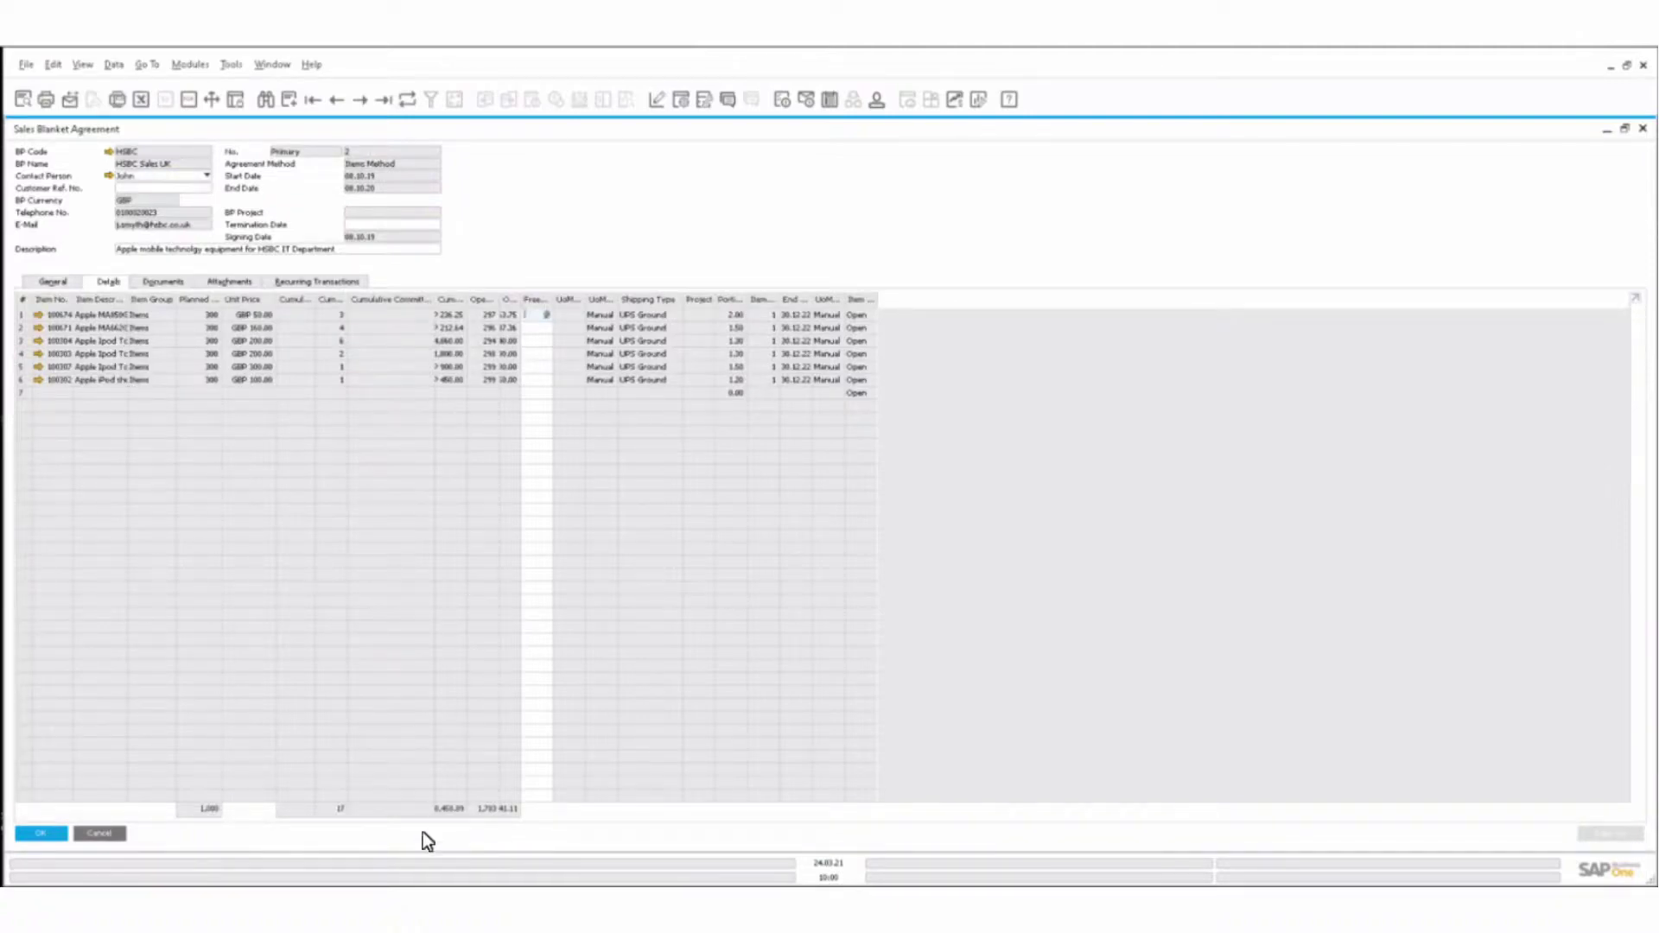
left_click(337, 100)
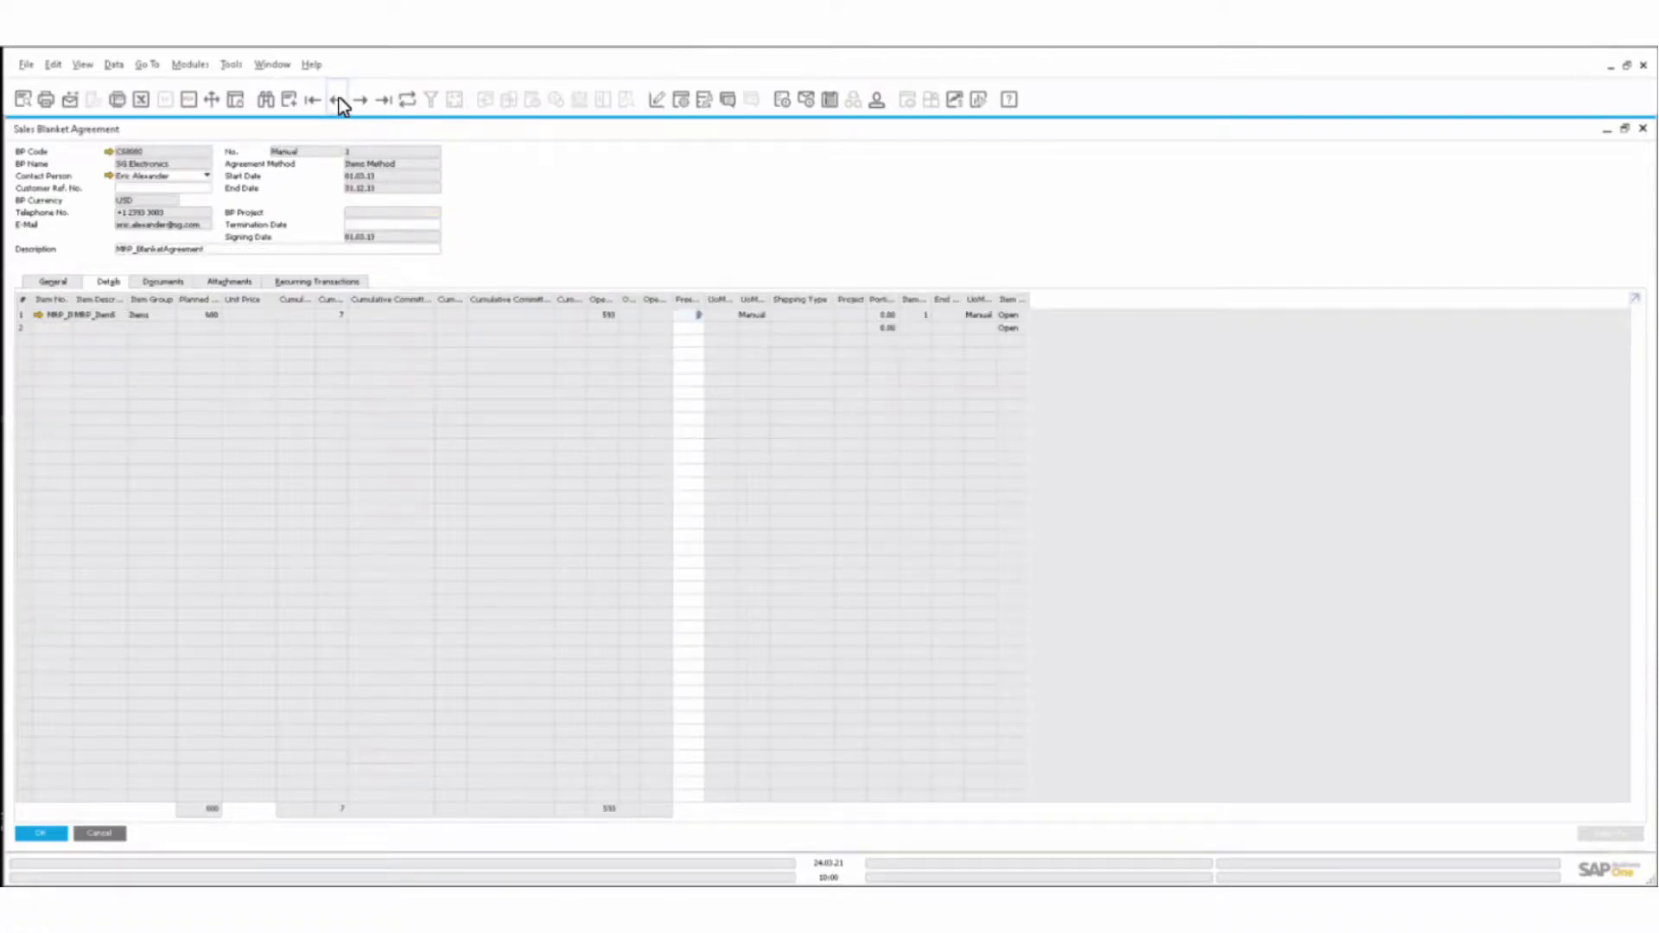
left_click(337, 100)
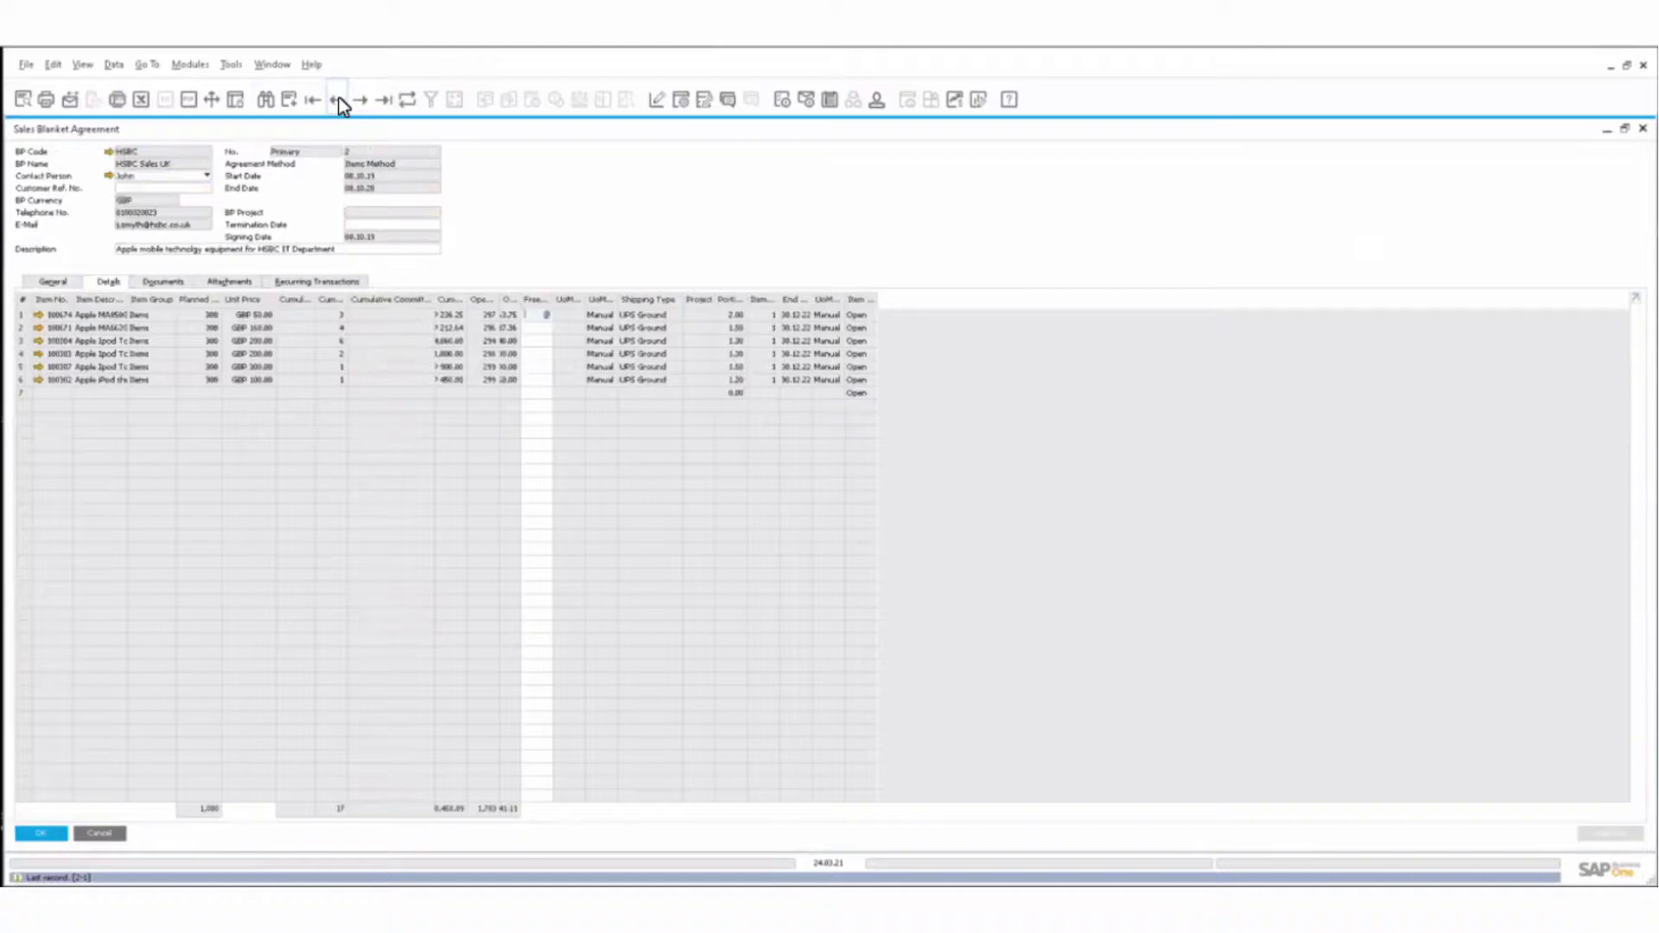
left_click(337, 100)
left_click(337, 100)
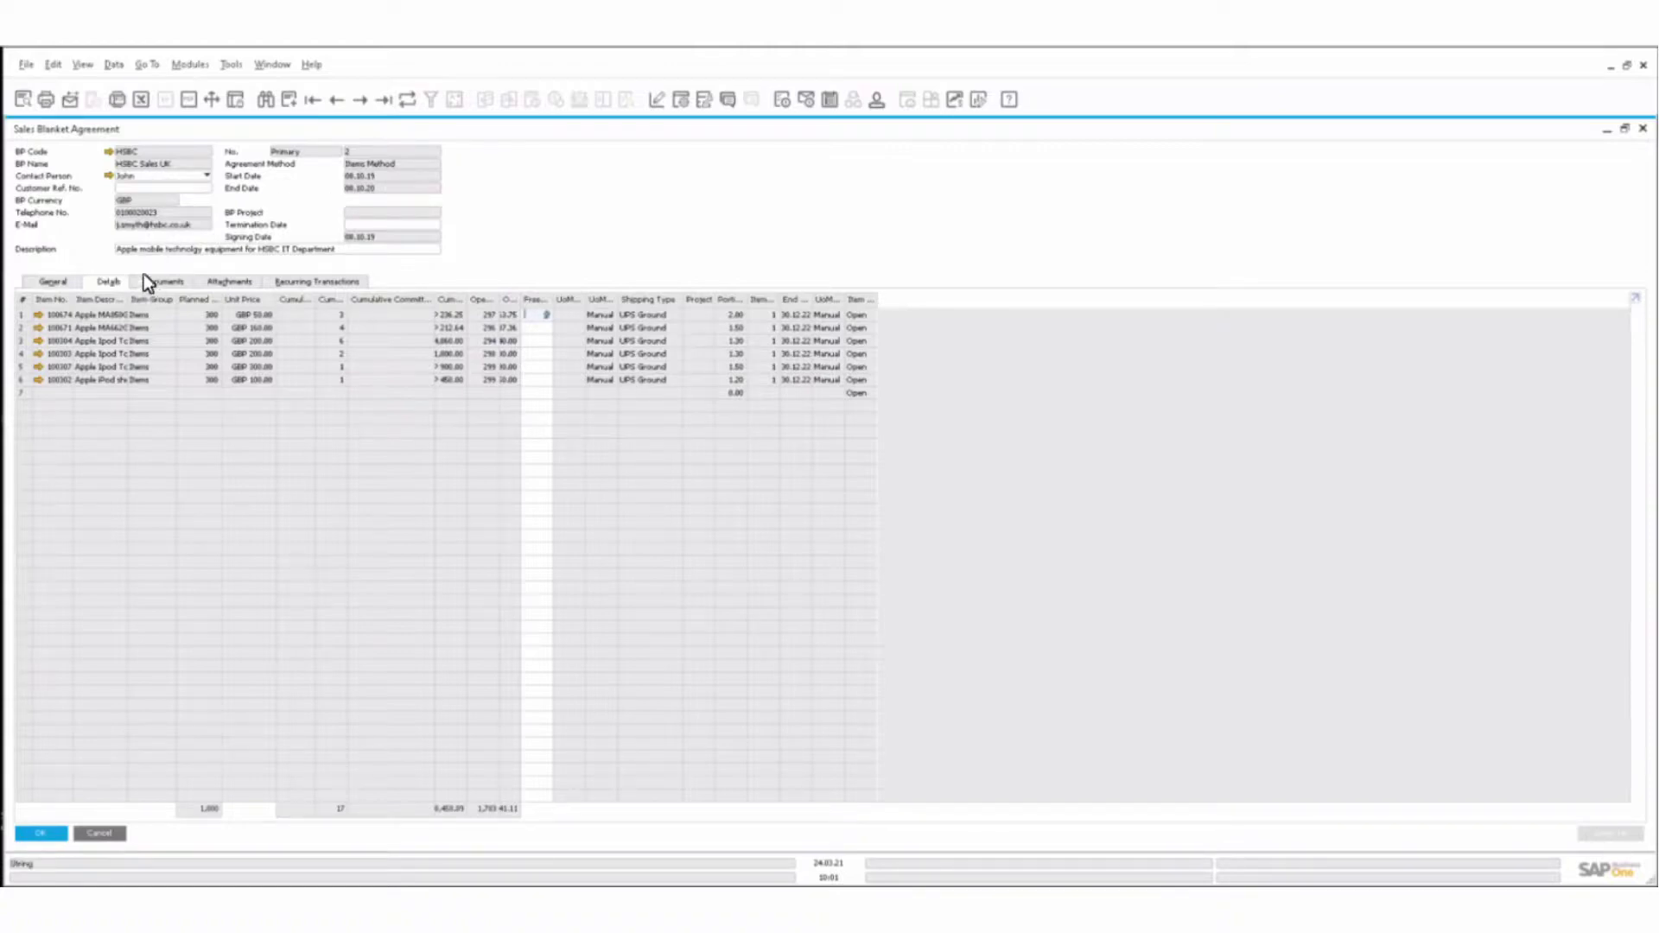
left_click(132, 251)
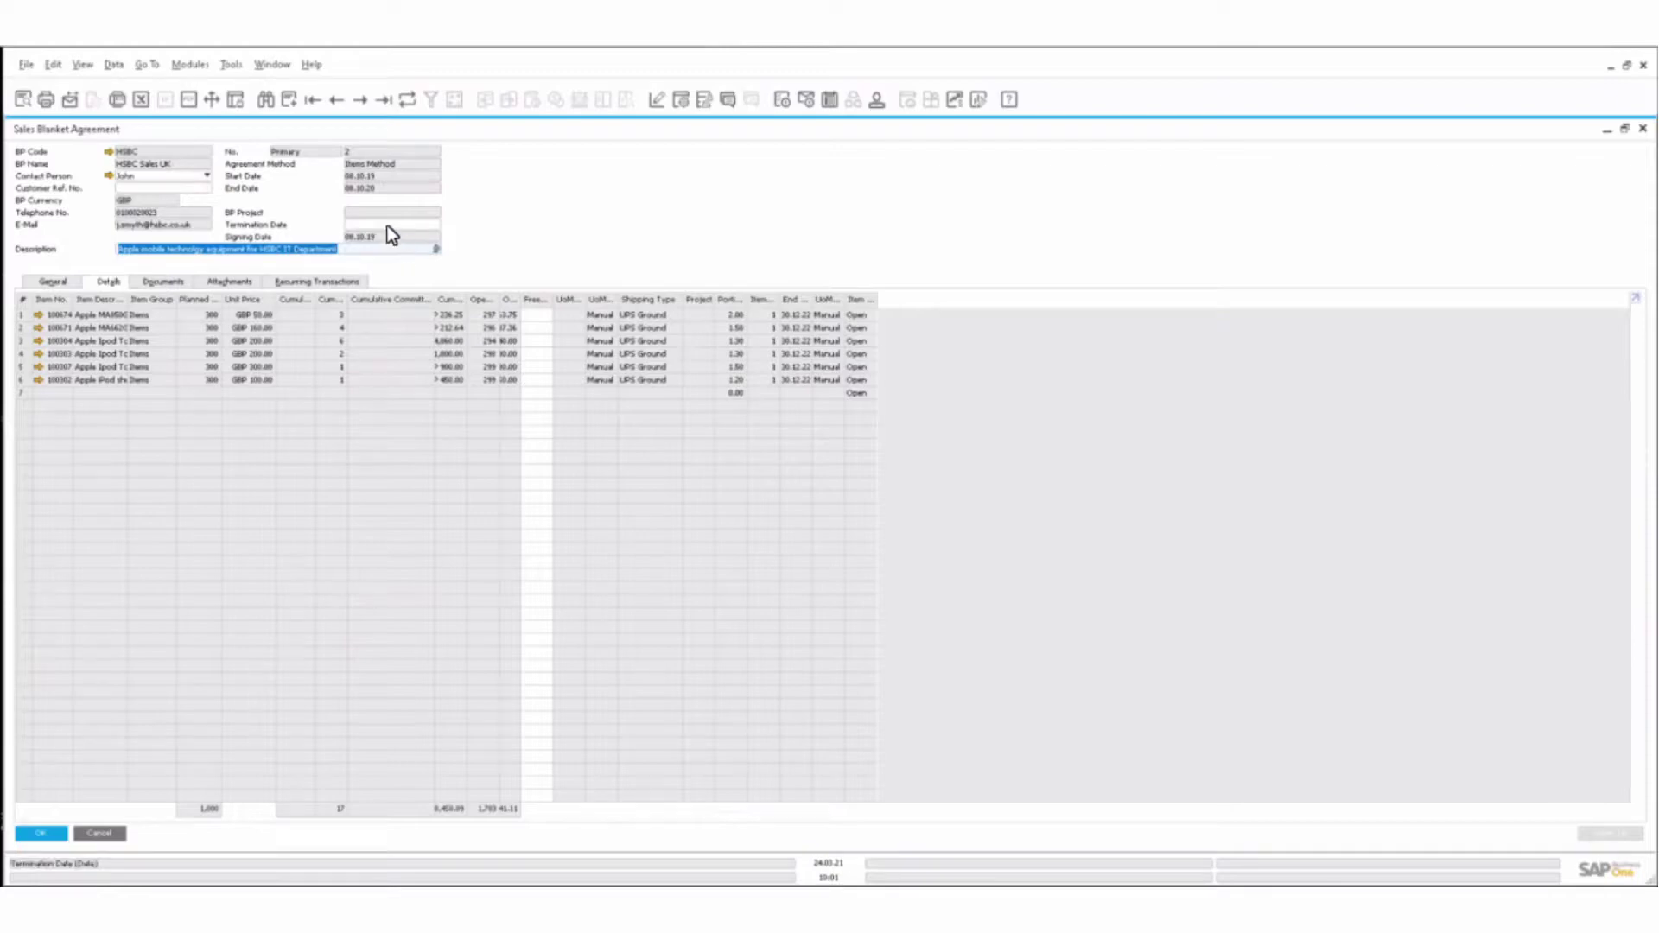
List the documents linked to the HSBC blanket agreement and open the sales quotation in the first row
left_click(158, 283)
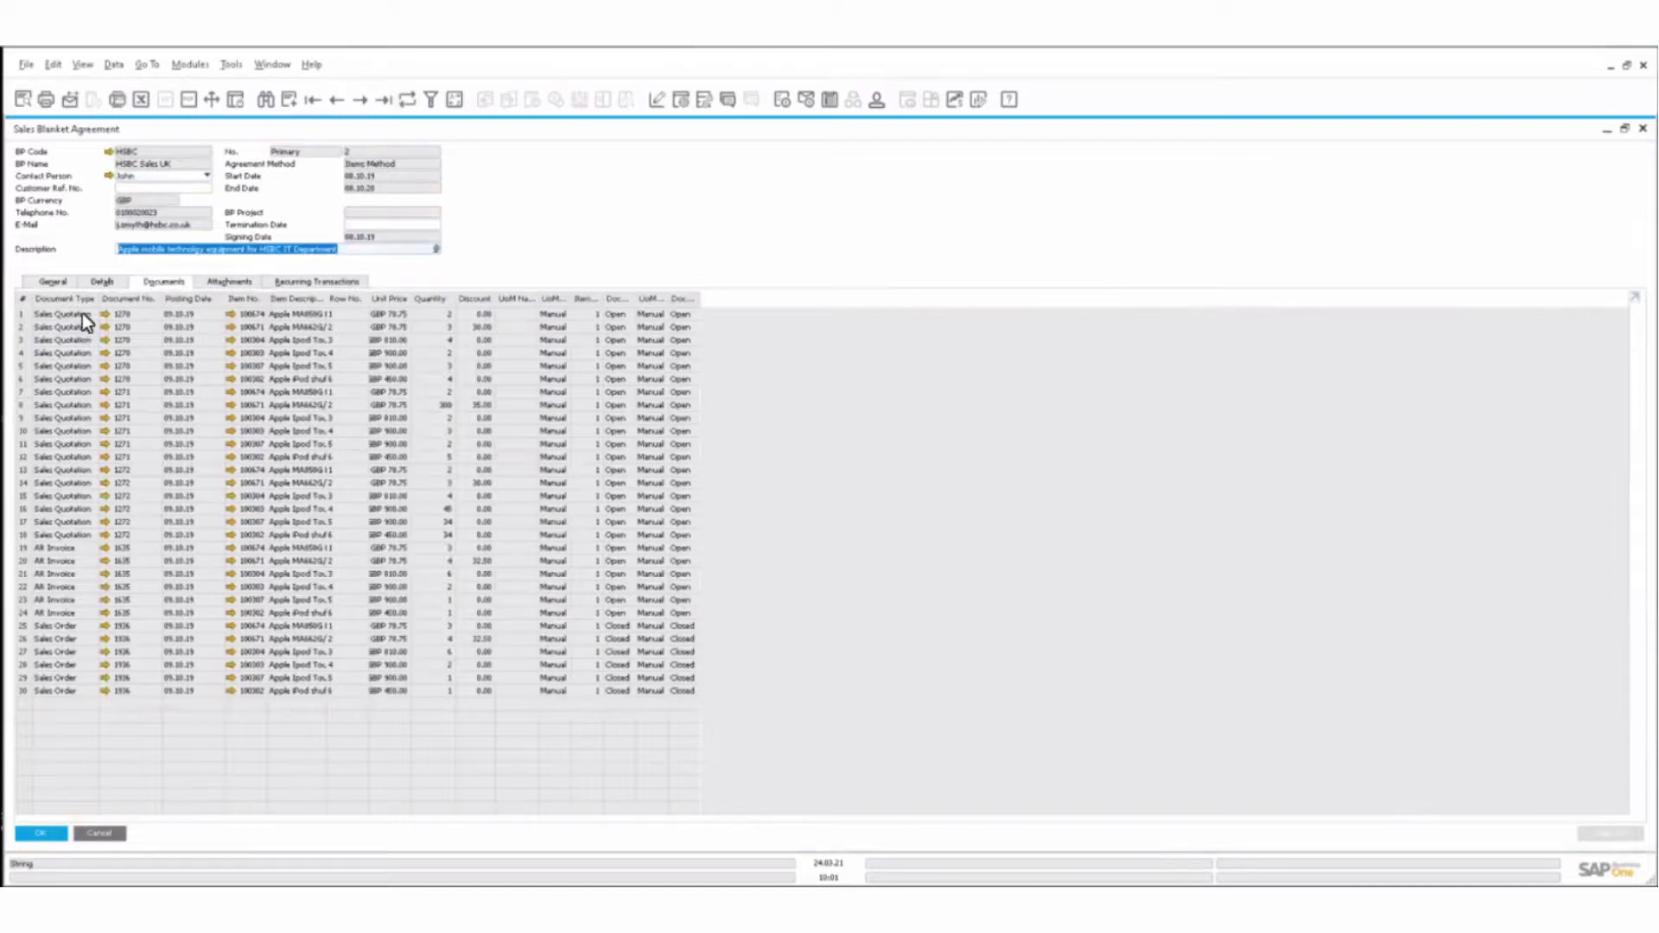
left_click(103, 547)
left_click(106, 313)
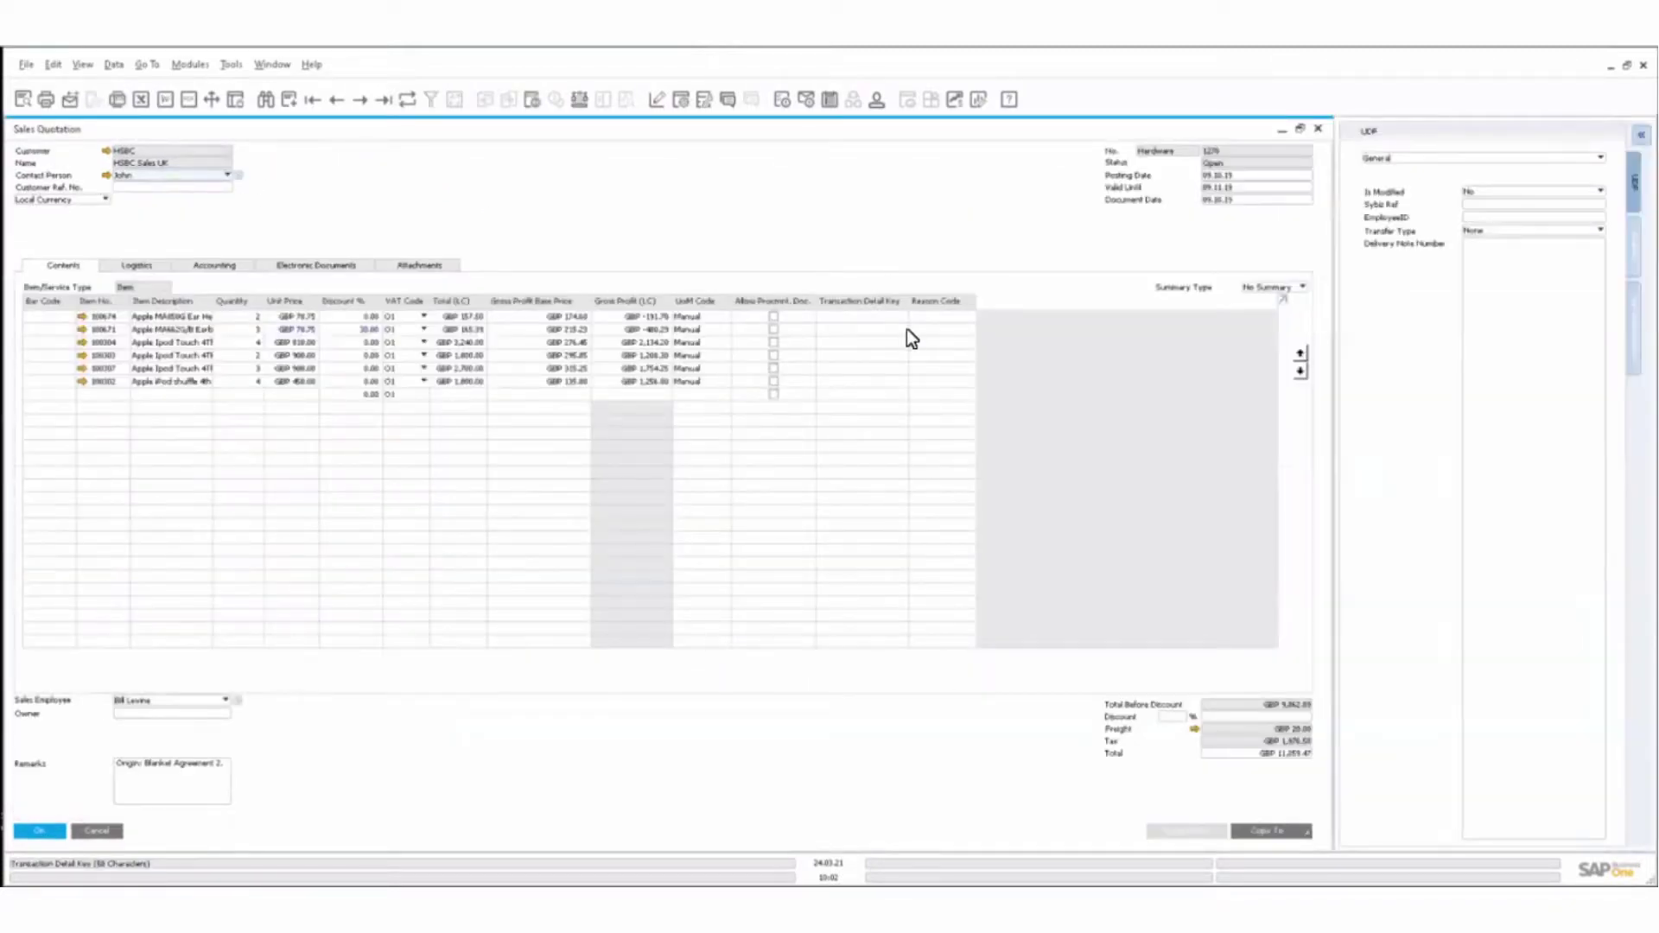
Sort the sales quotation's table columns alphabetically in the form settings and make the Blanket Agreement No. column visible
left_click(679, 102)
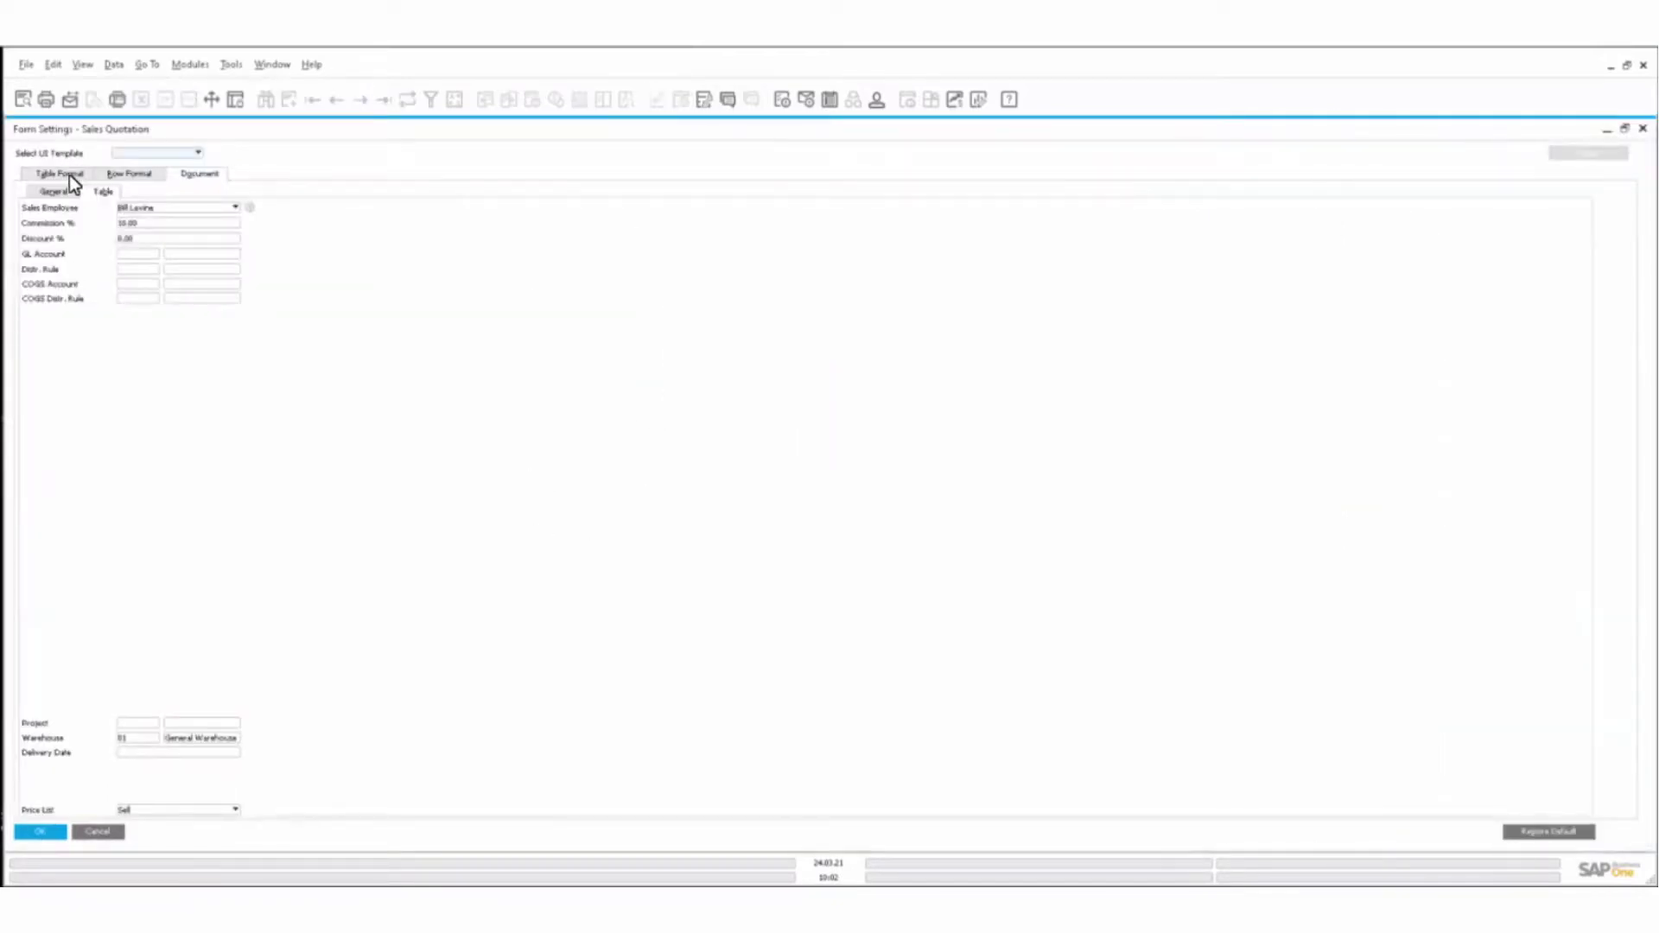
left_click(72, 172)
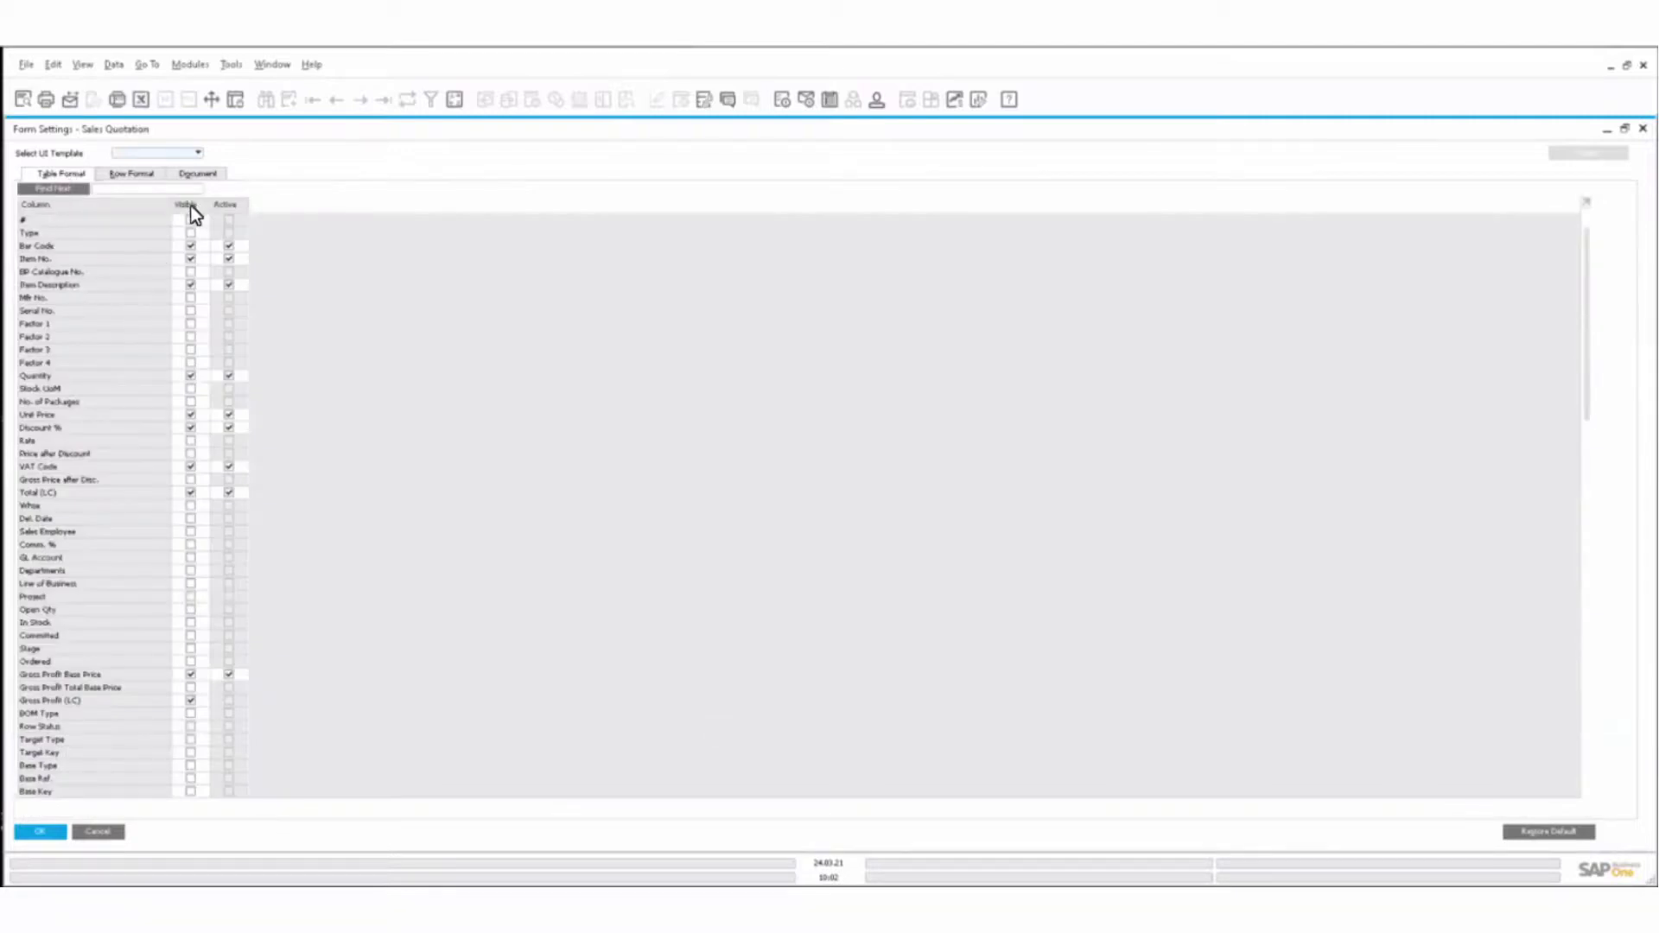
double_click(86, 208)
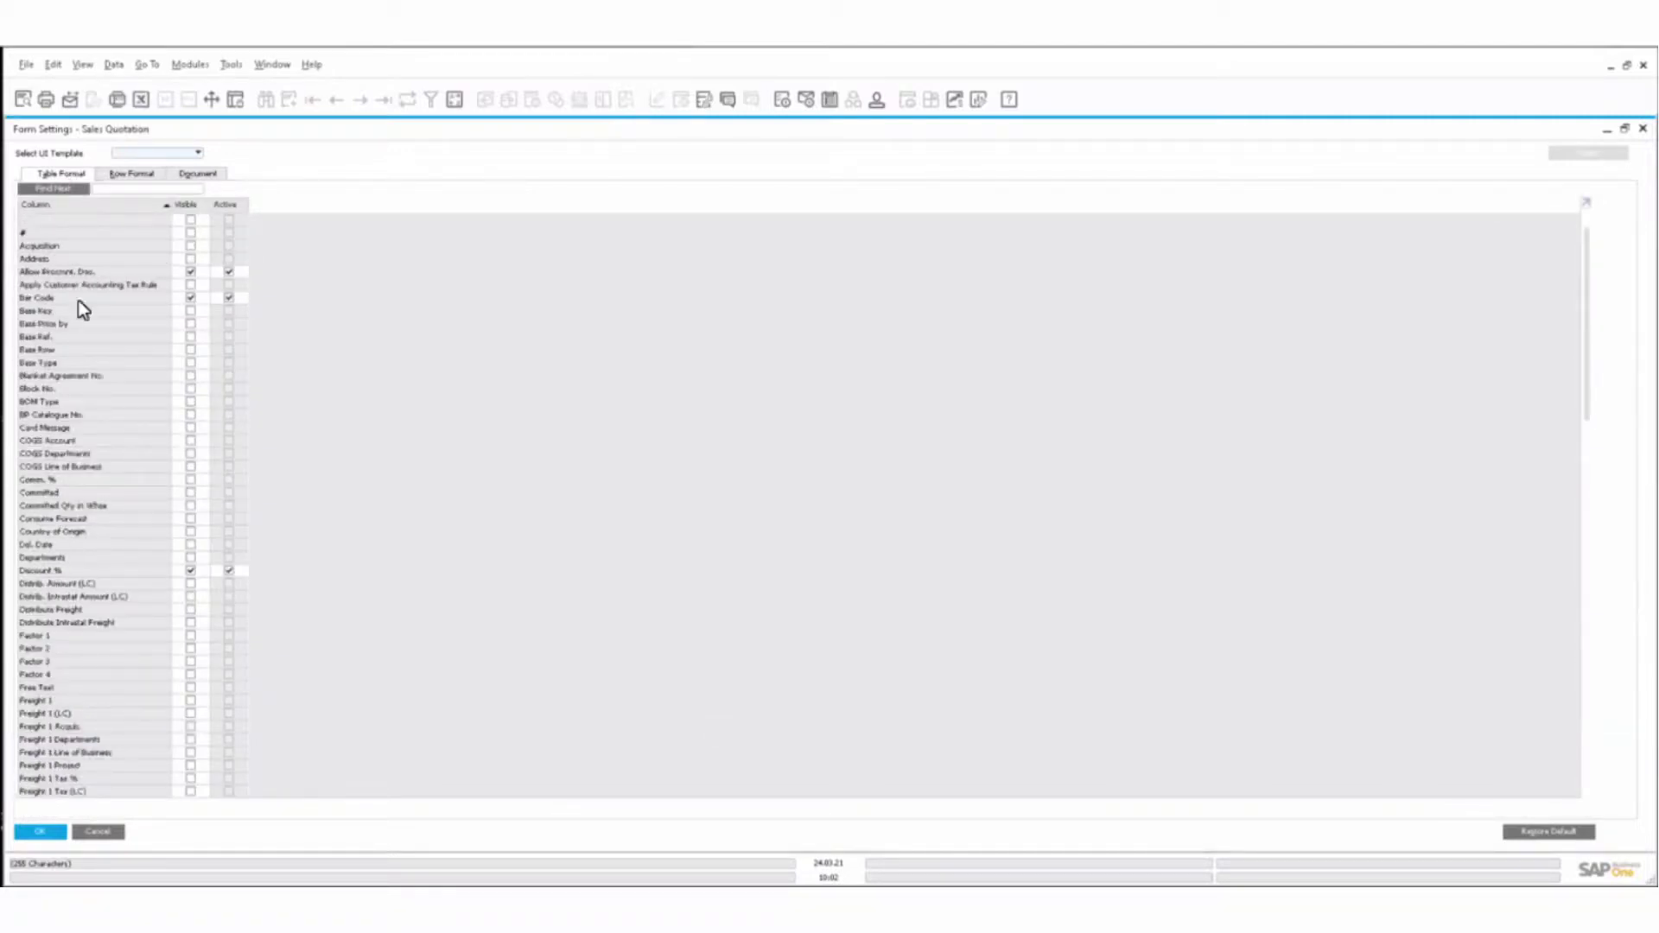
left_click(191, 377)
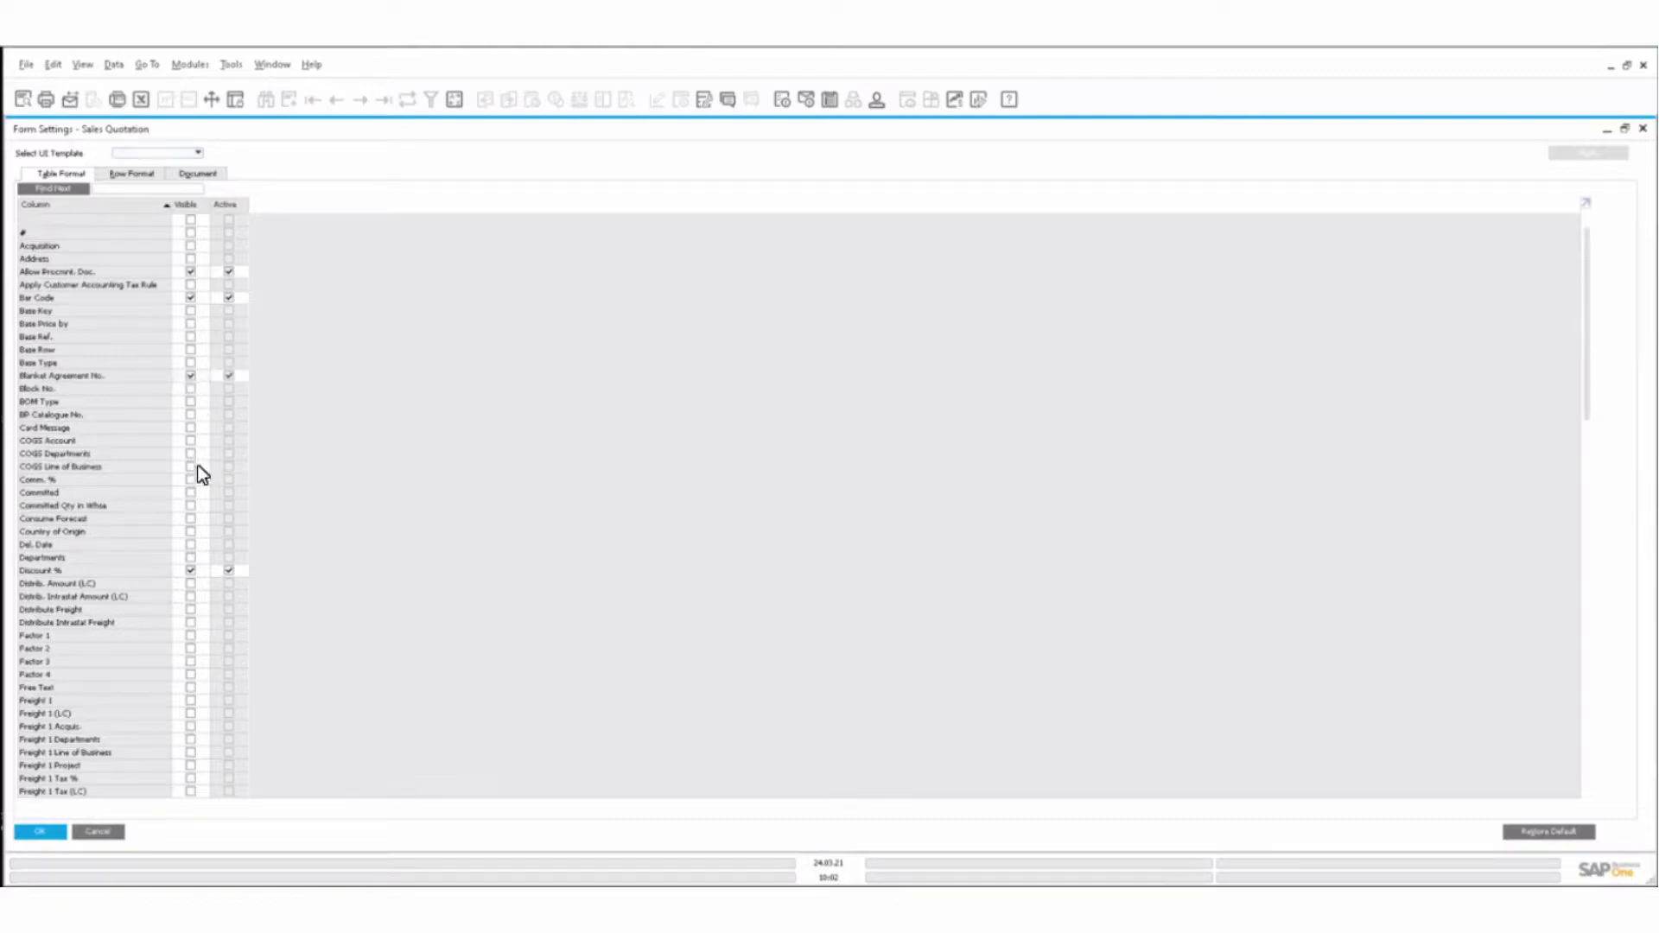
left_click(48, 831)
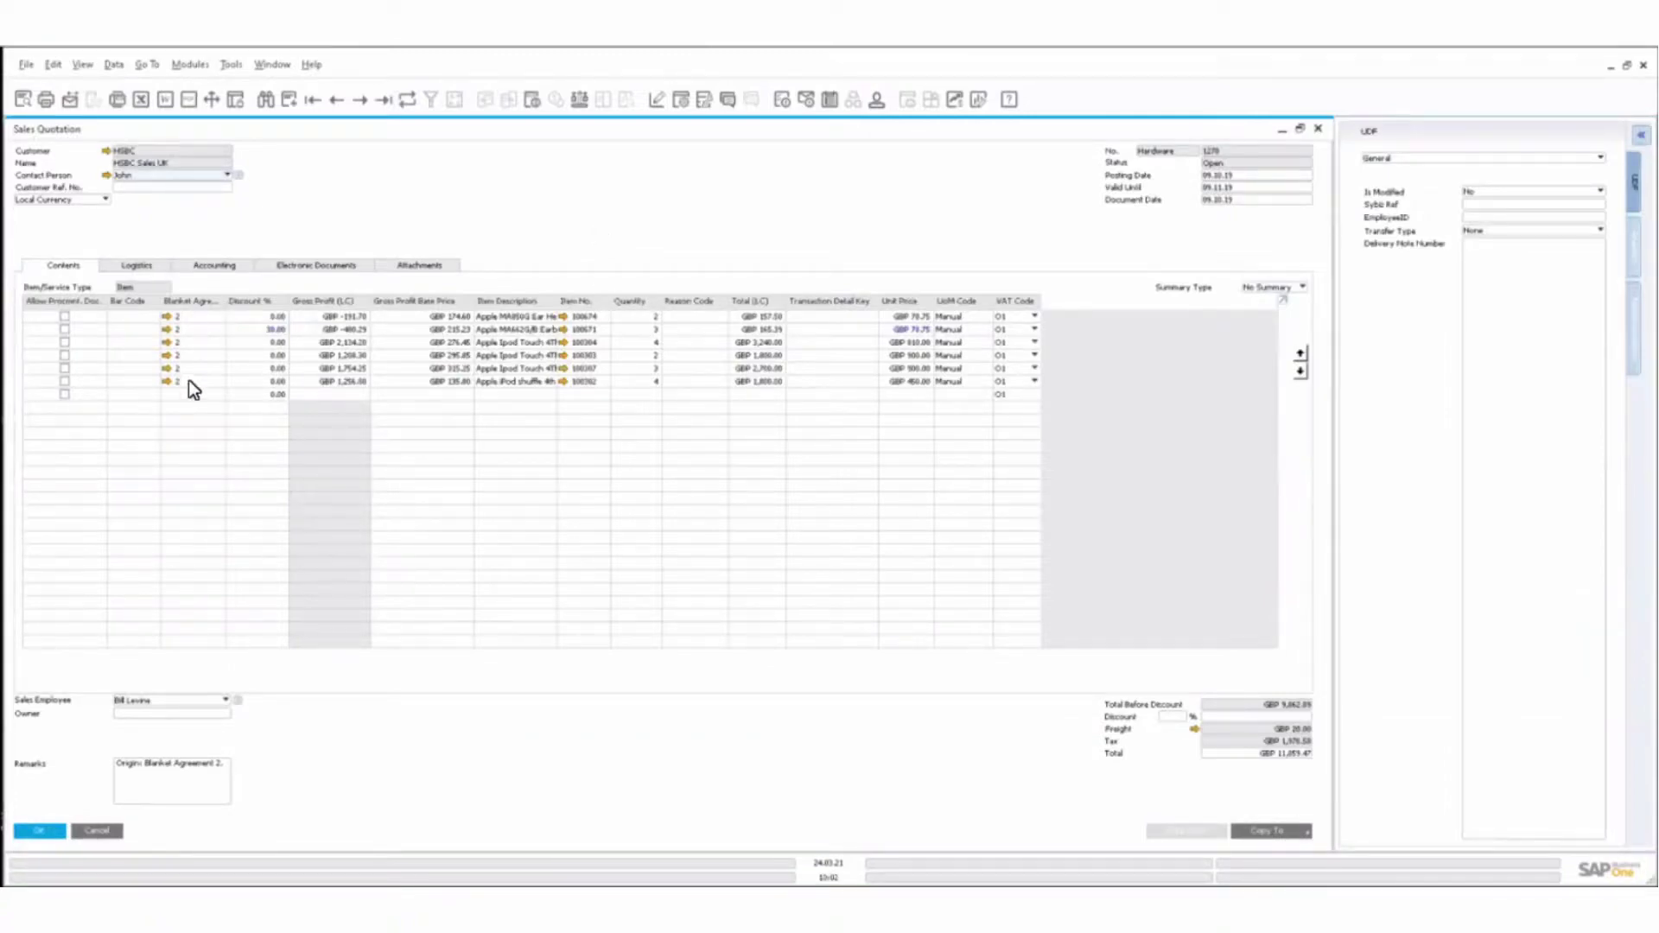
Open the blanket agreement linked to the first quotation row and review its documents and attachments
left_click(165, 318)
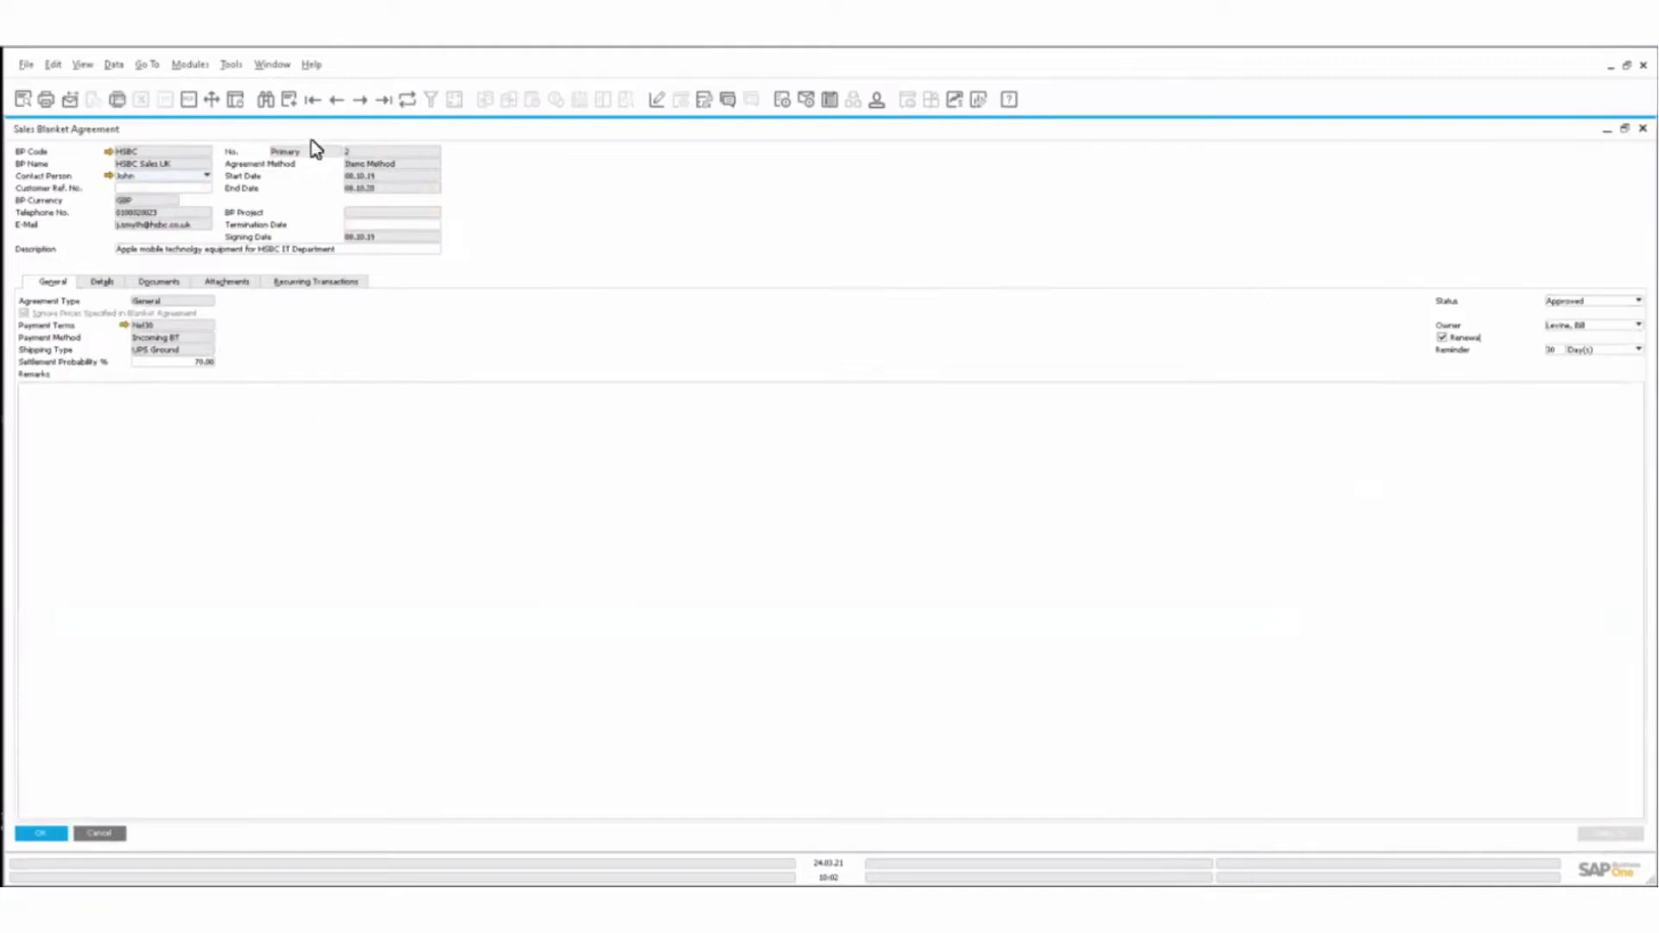
left_click(162, 282)
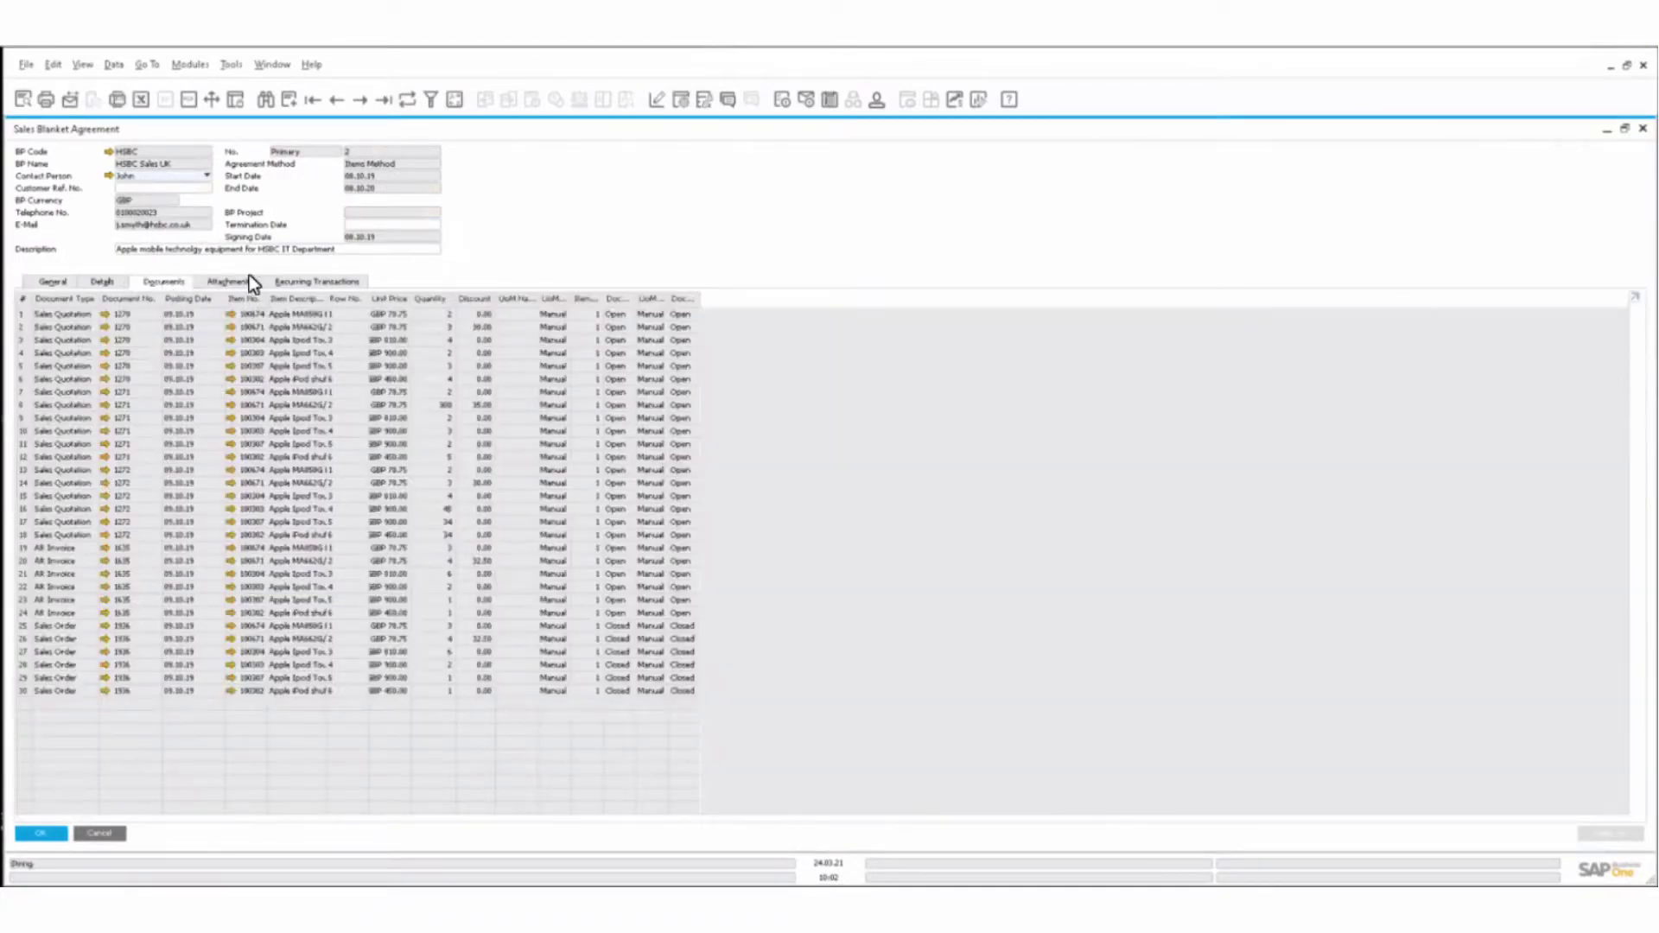
left_click(249, 282)
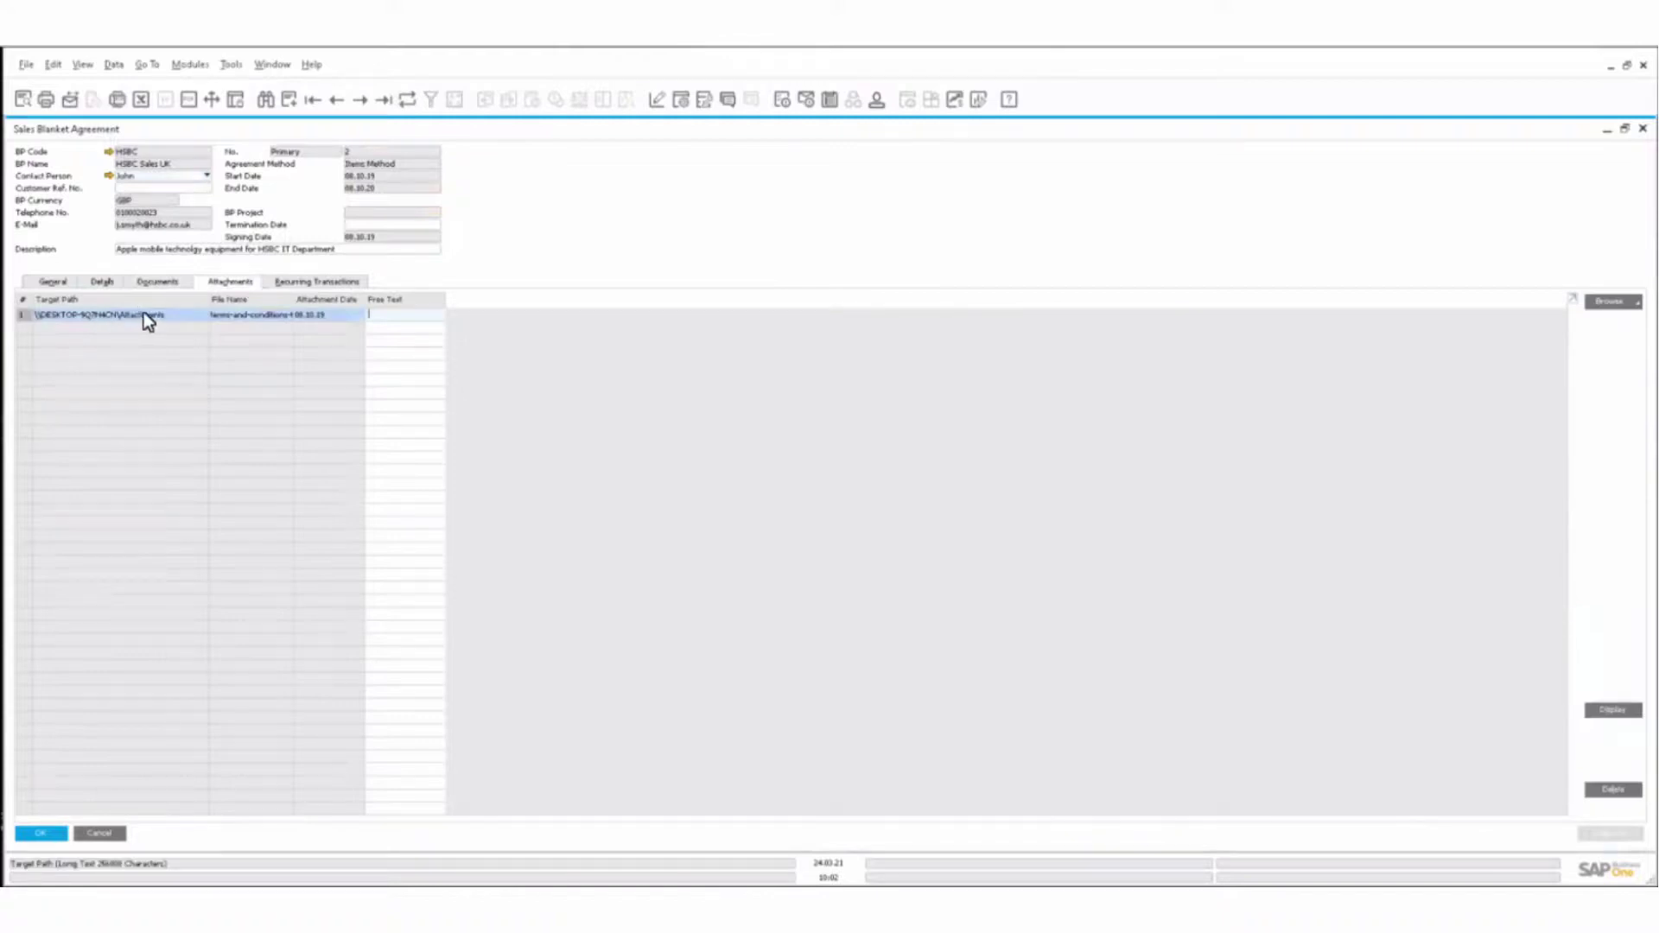
Display the attached terms-and-conditions-template.pdf, close it, and view the agreement's recurring transactions
left_click(1613, 710)
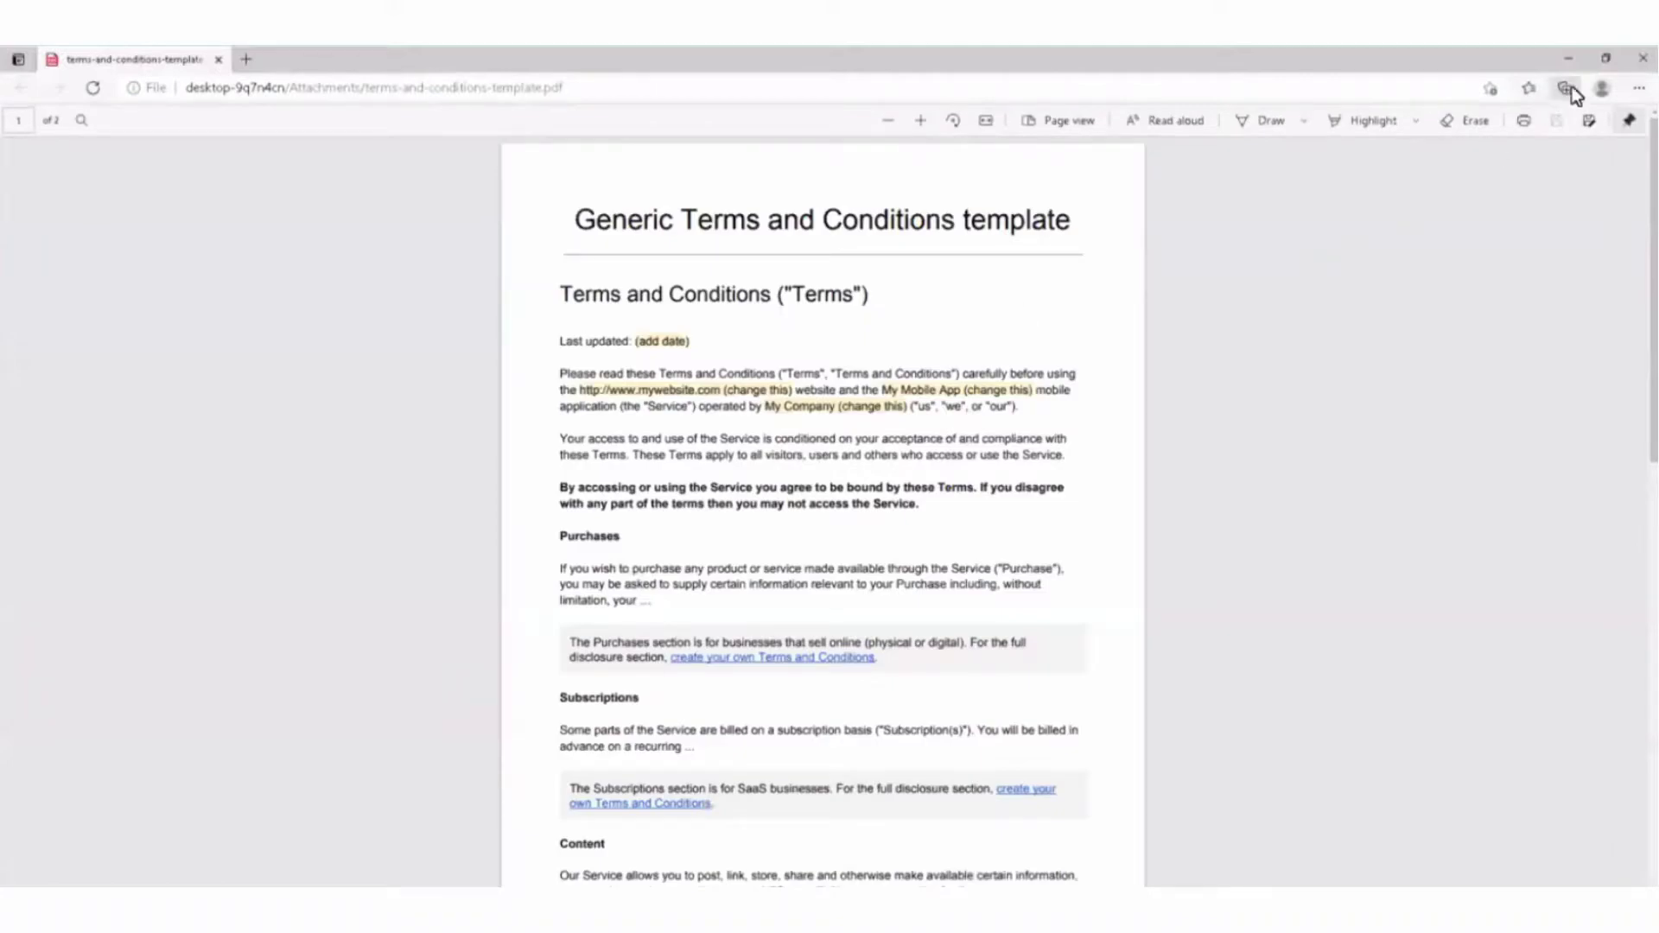
left_click(1643, 58)
left_click(286, 282)
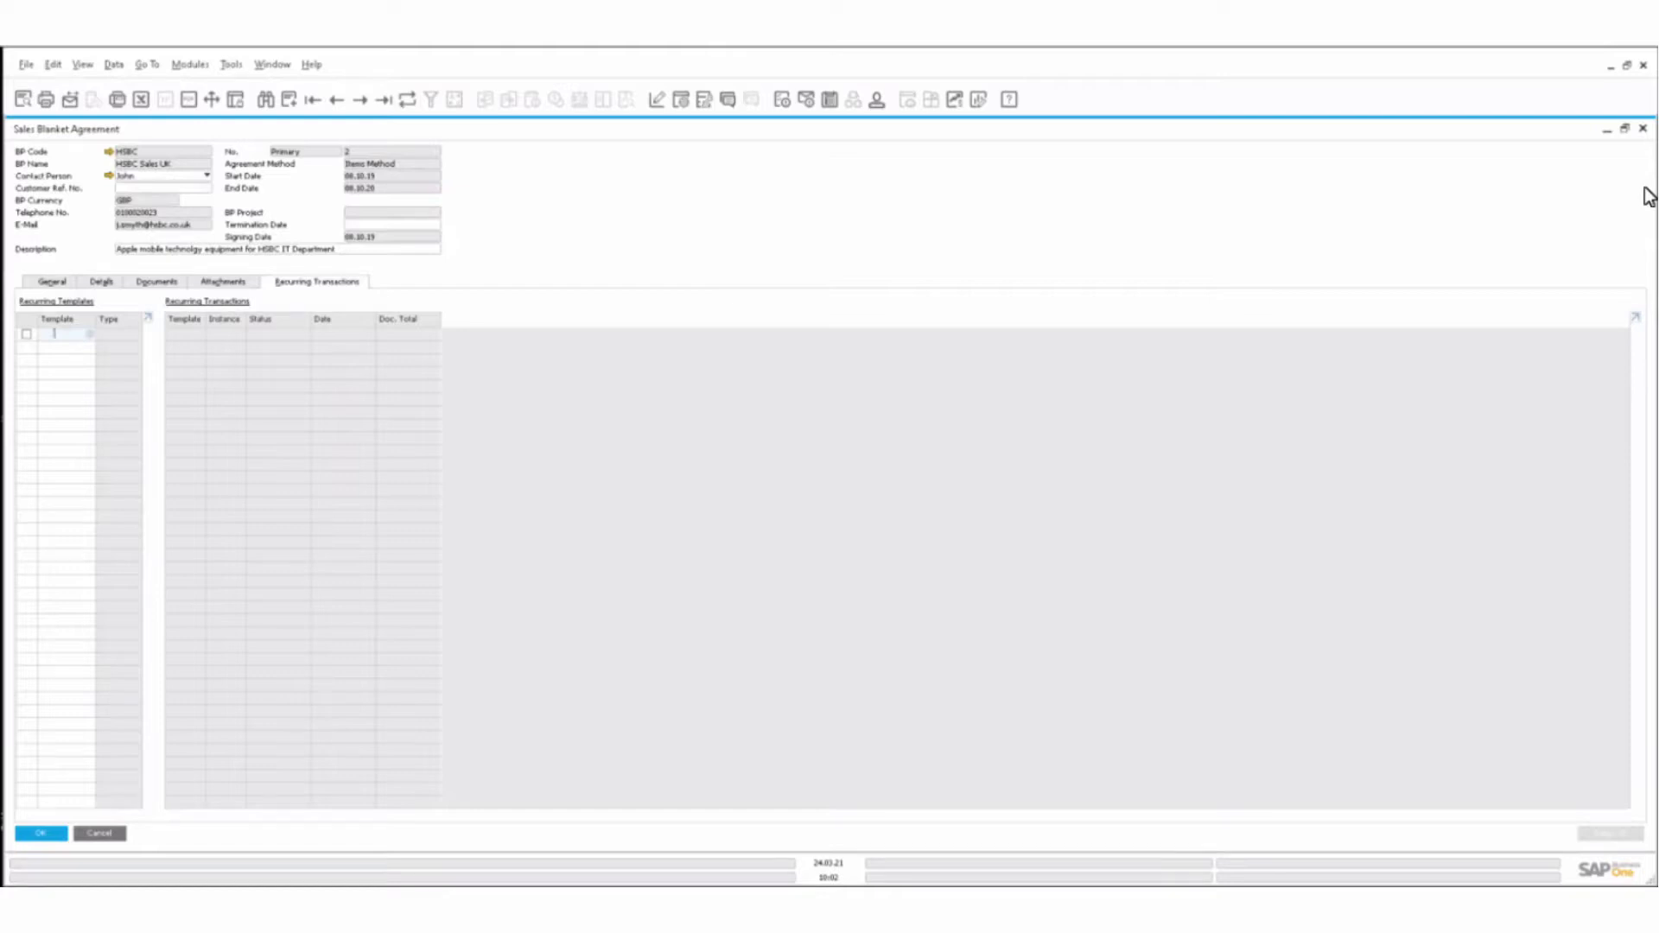
Close the blanket agreement and sales quotation windows and collapse the module menu to show the full sales cockpit
left_click(1643, 128)
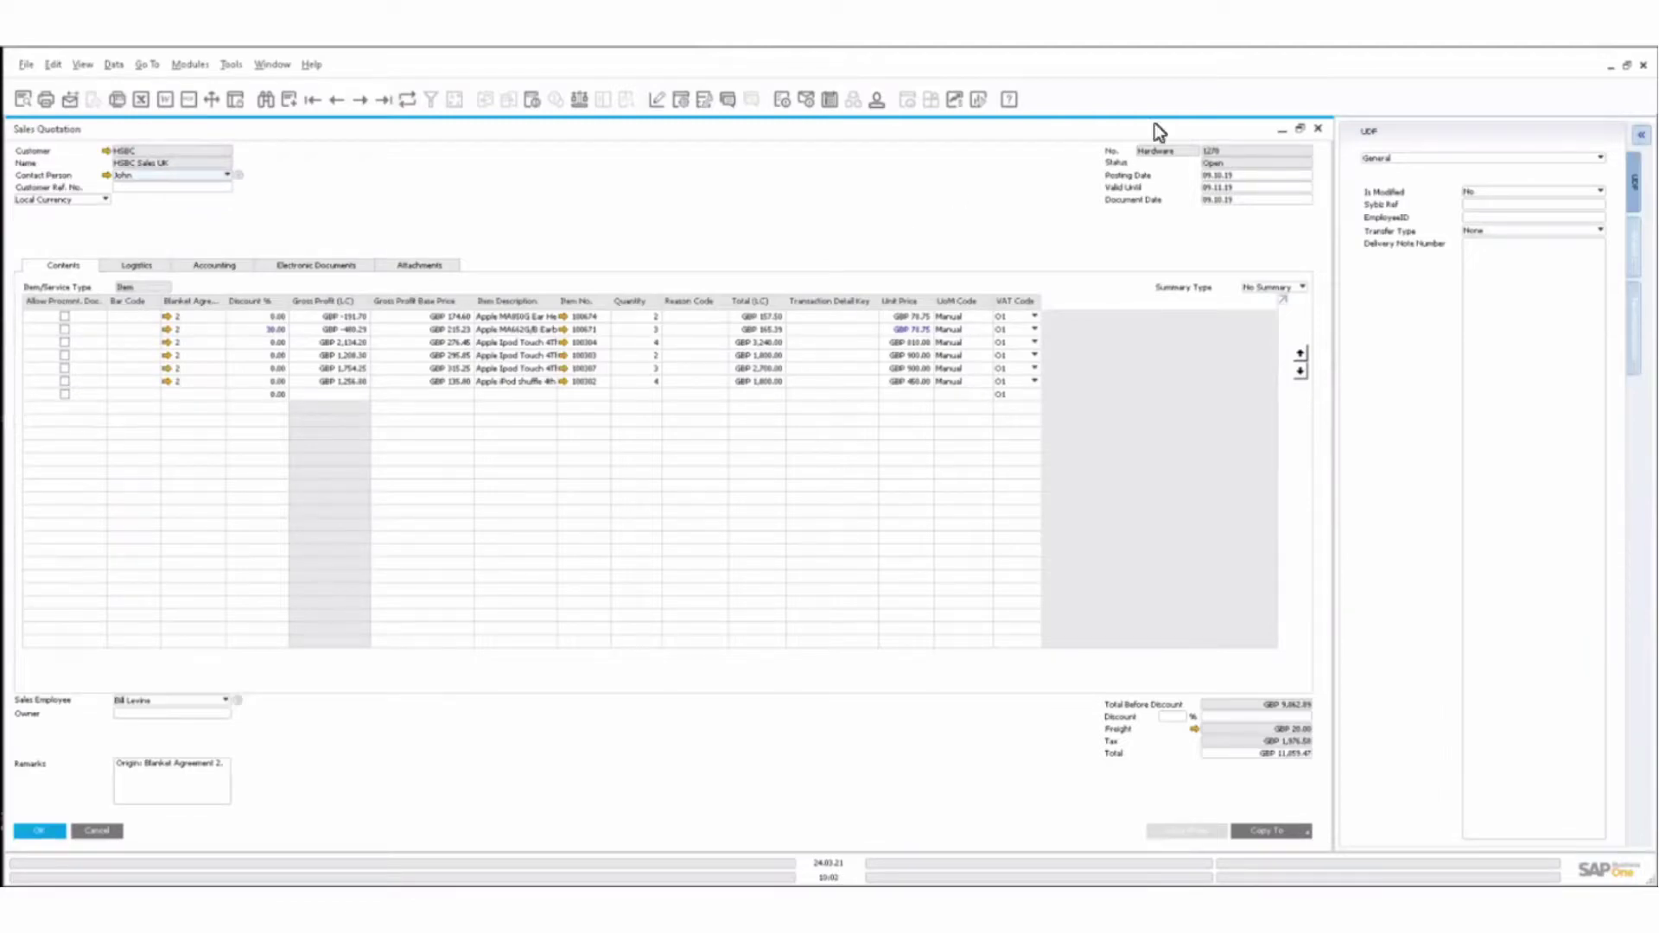
left_click(1319, 128)
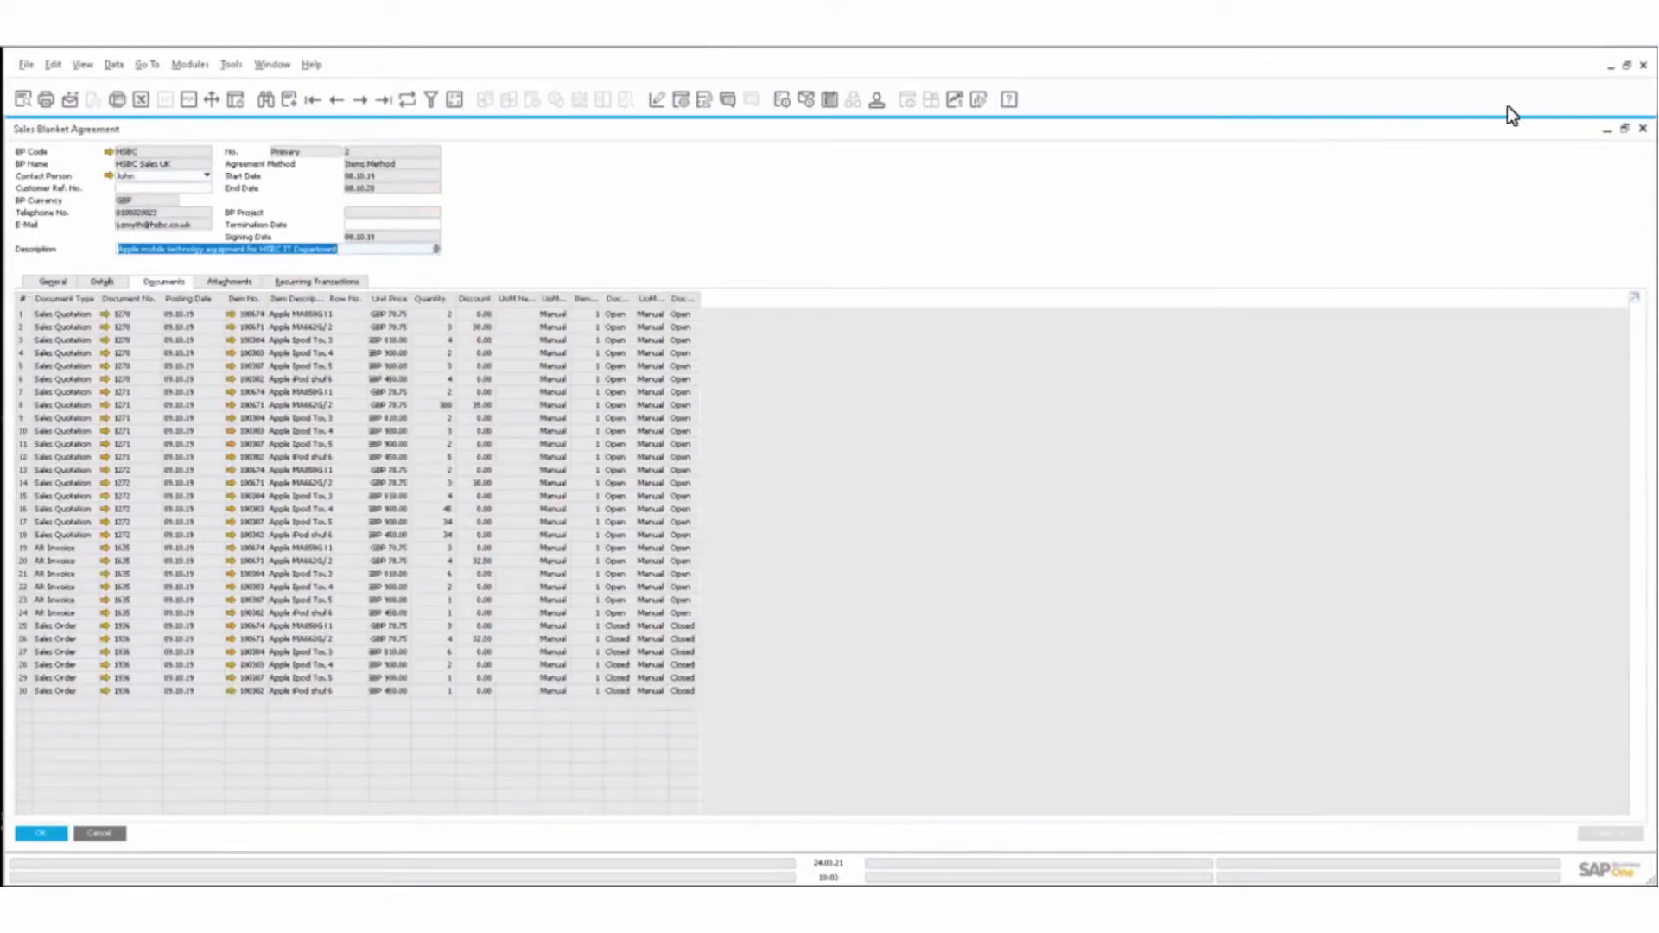
left_click(1643, 128)
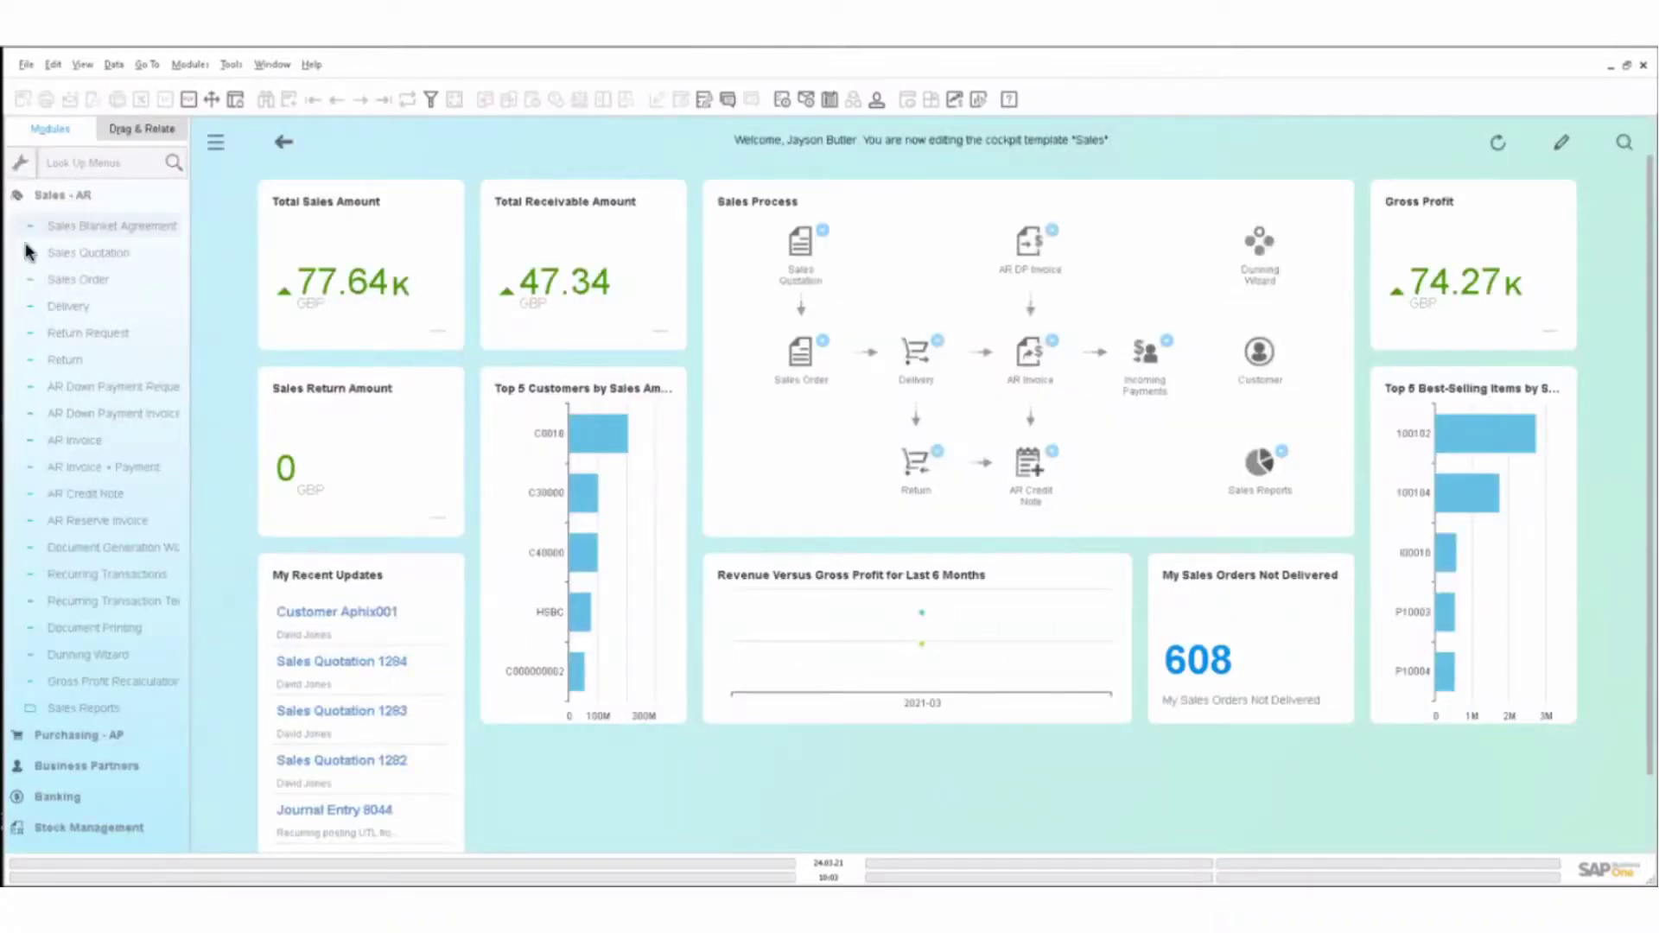
left_click(215, 142)
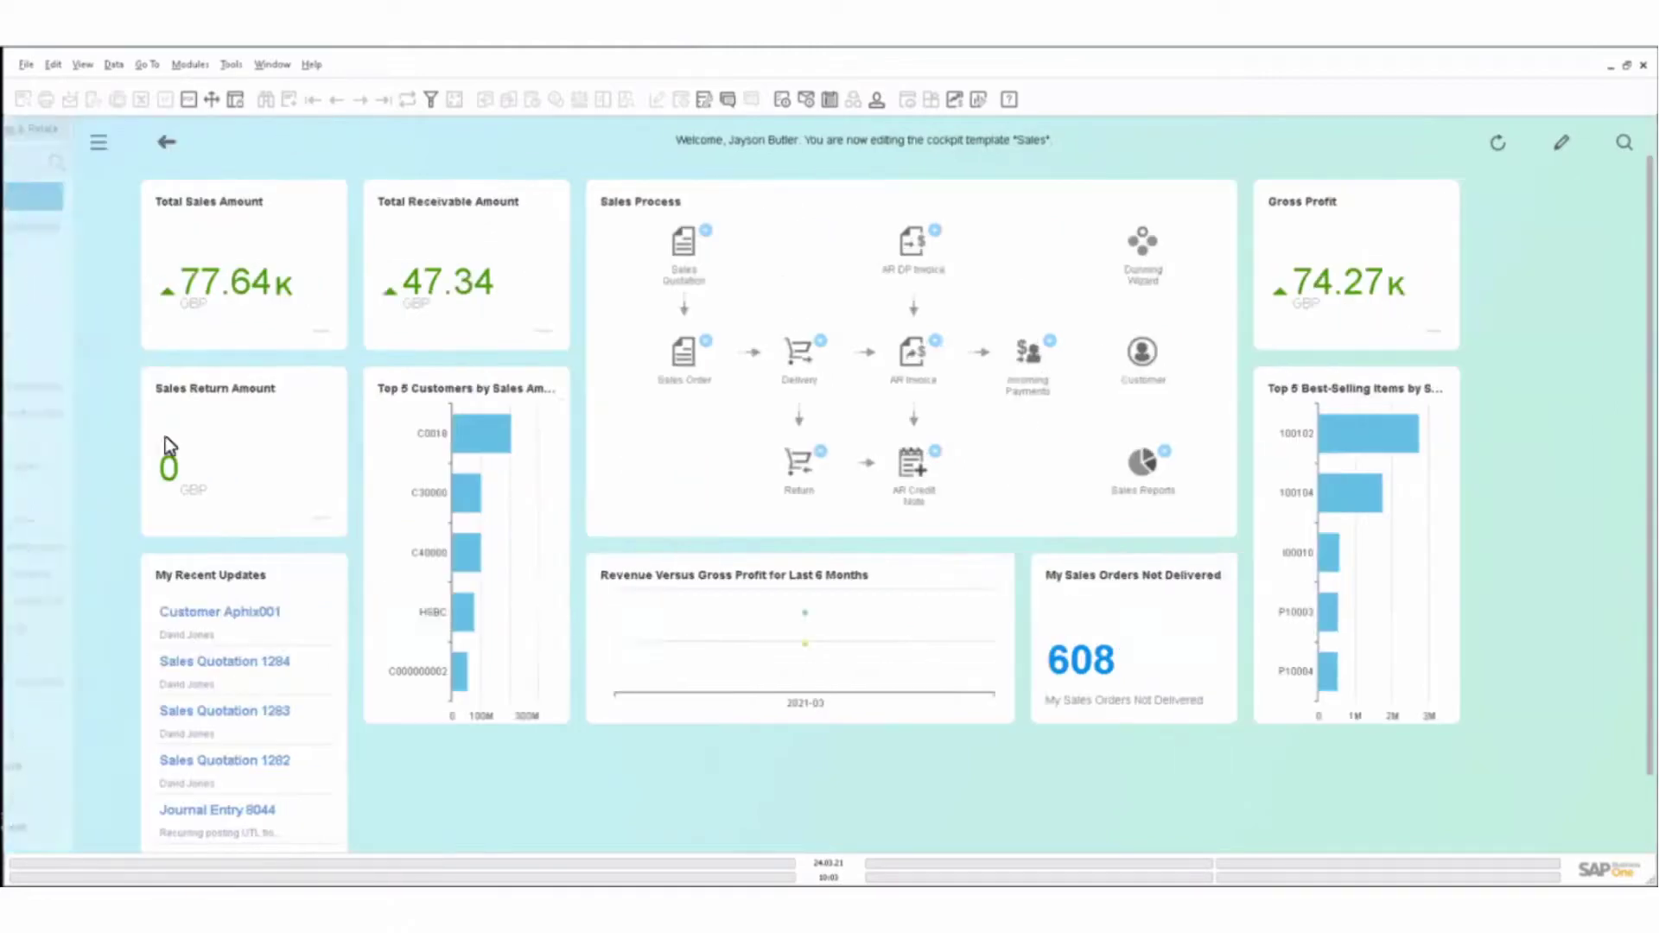
Switch to Safari and open the TRC Solutions web shop's home page
key("super+Tab")
key("super+Tab")
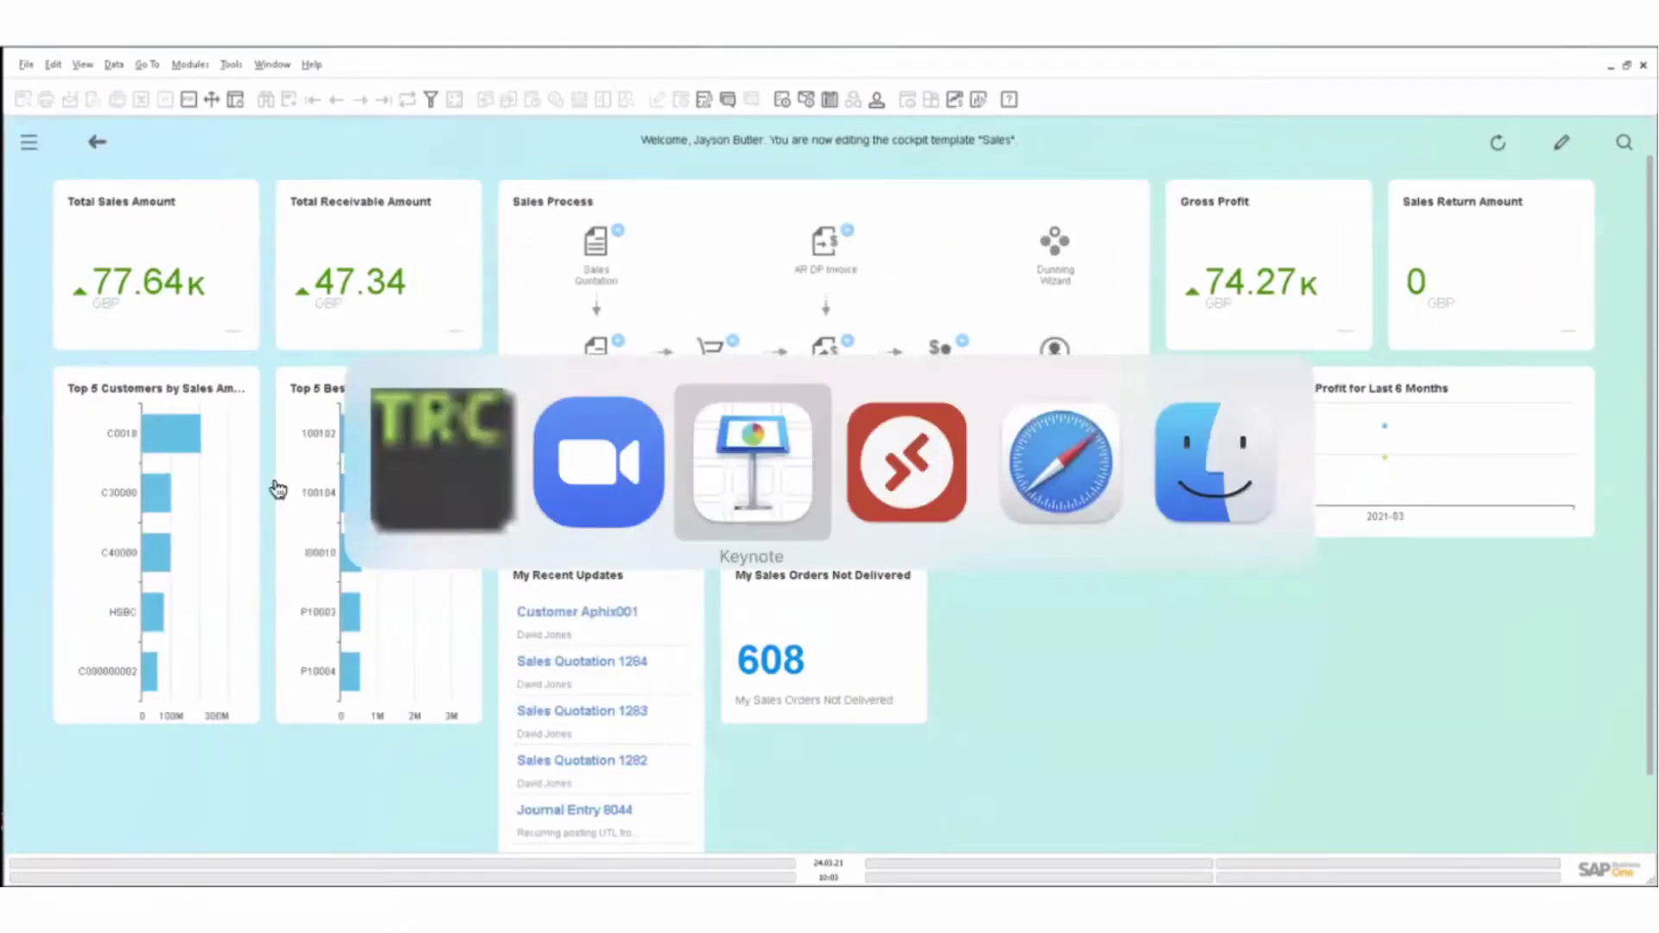
key("super+Tab")
key("super+Tab")
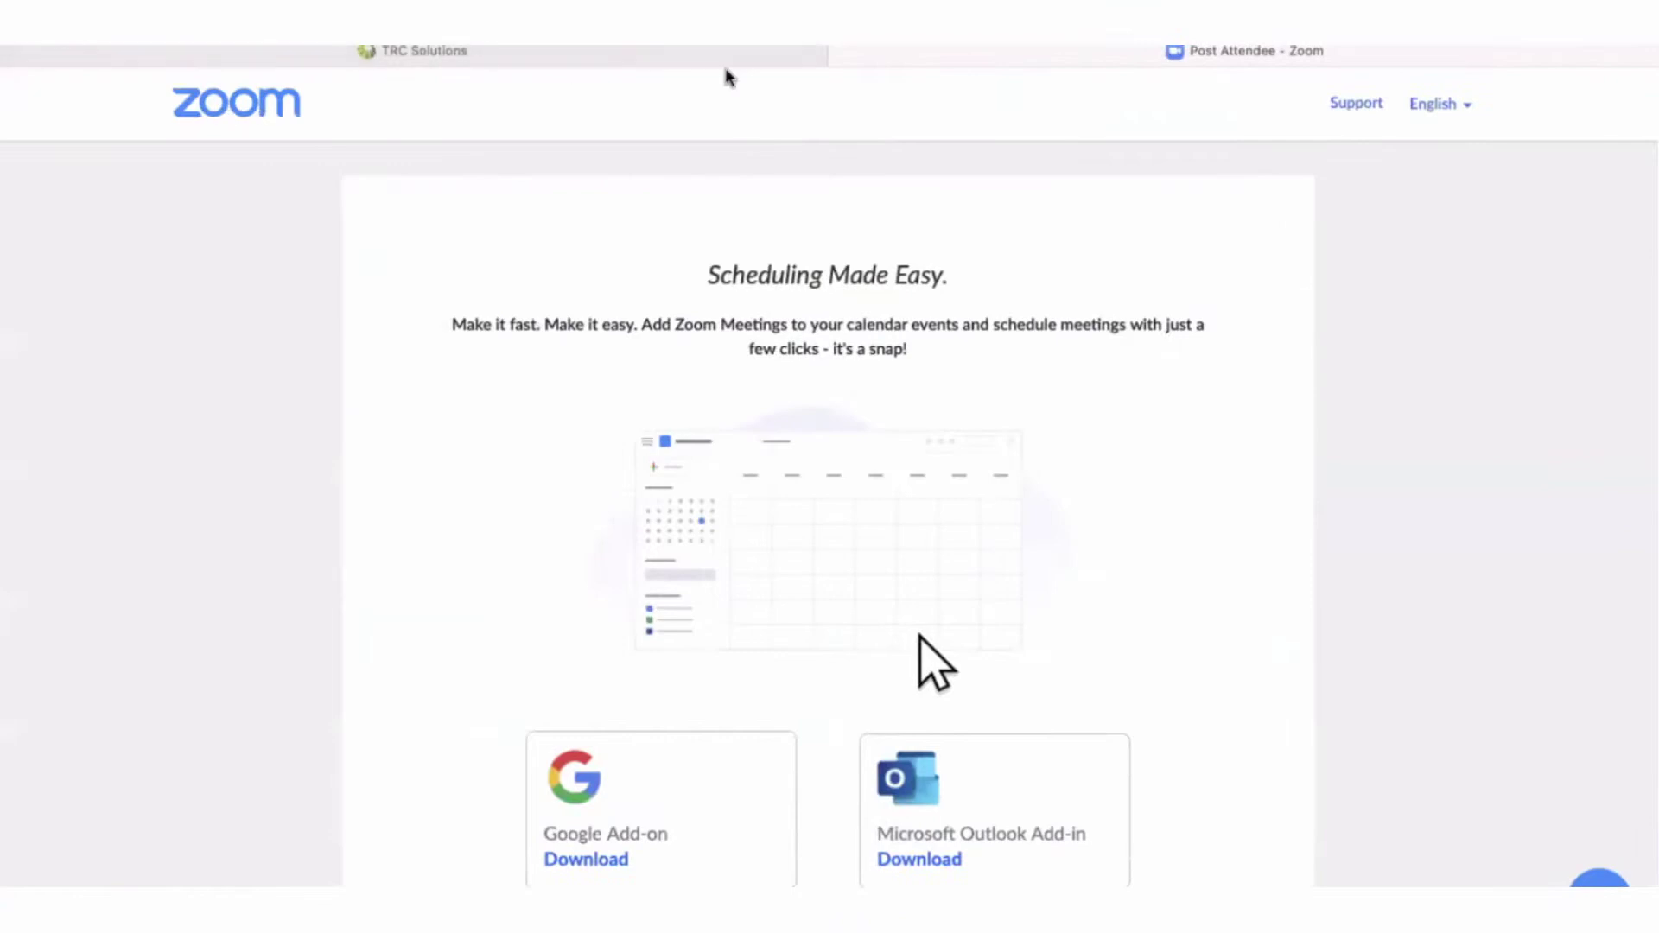
left_click(820, 53)
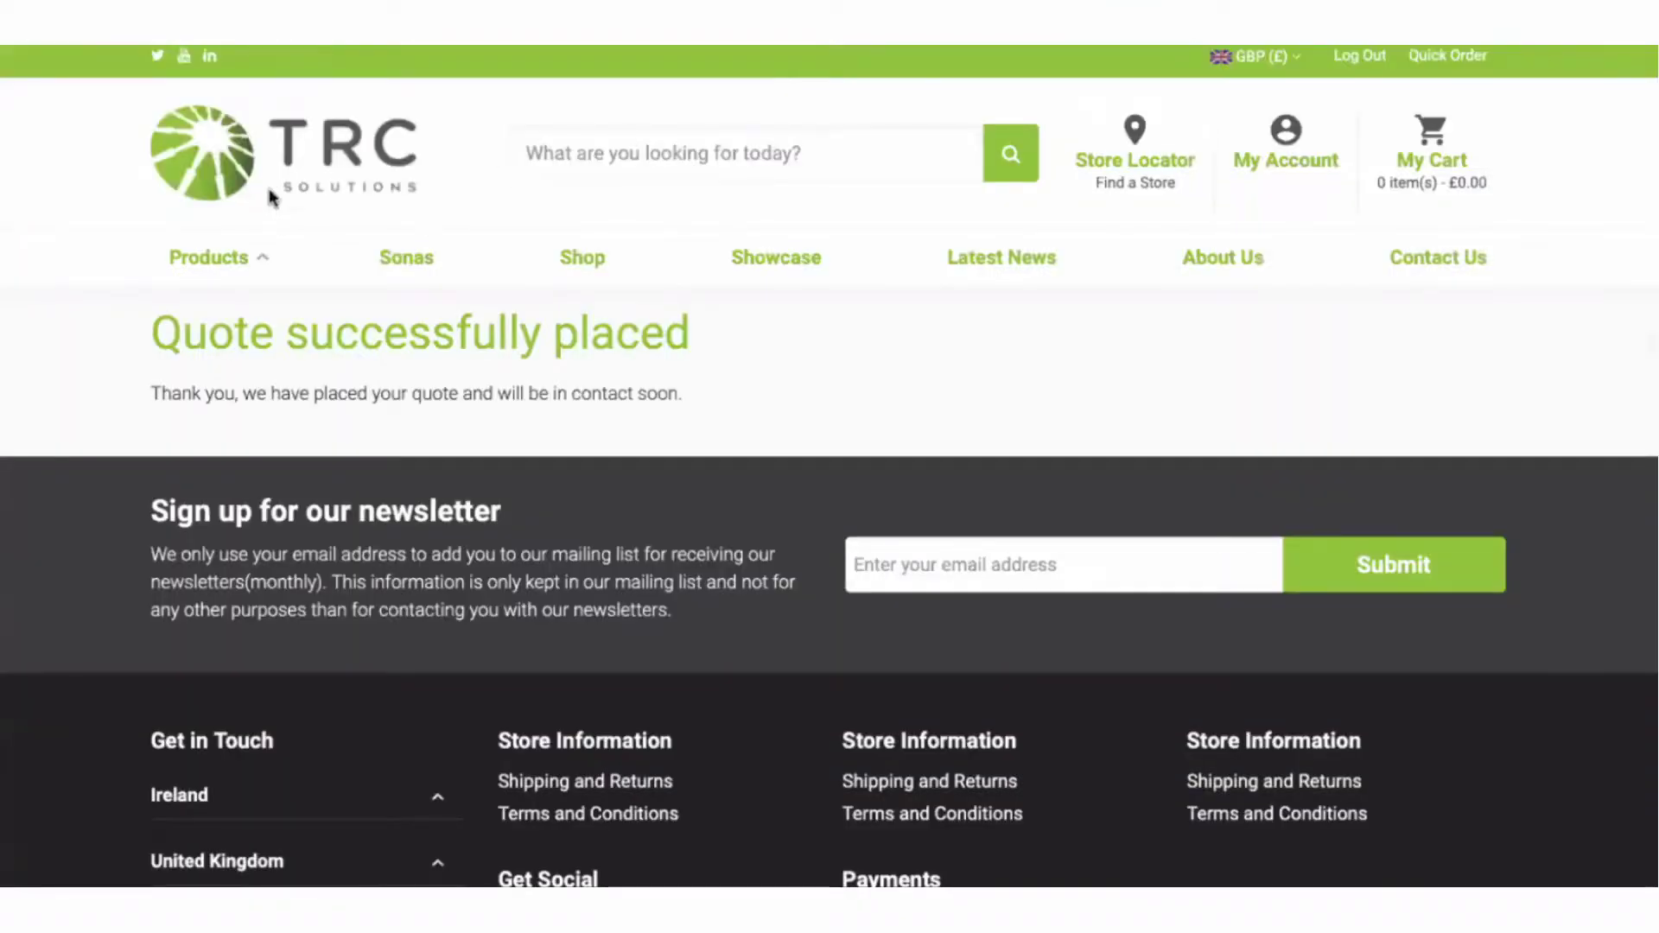
scroll(276, 354, "up", 2)
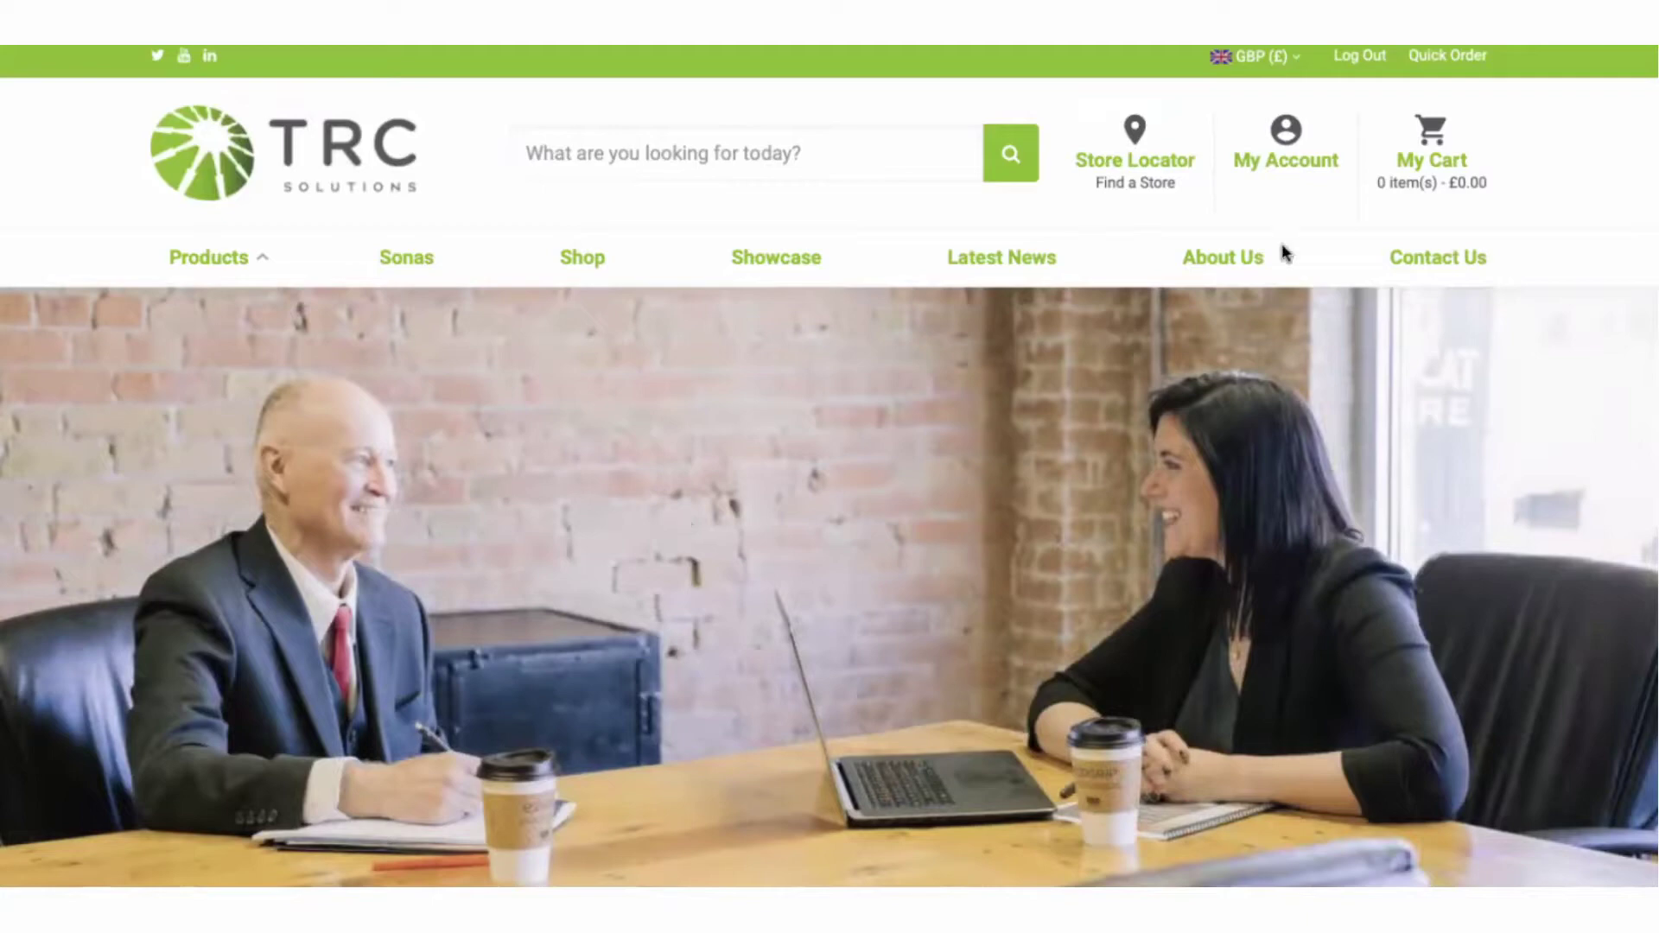
Review the web shop customer's account details and order history, and return to the home page
left_click(1284, 141)
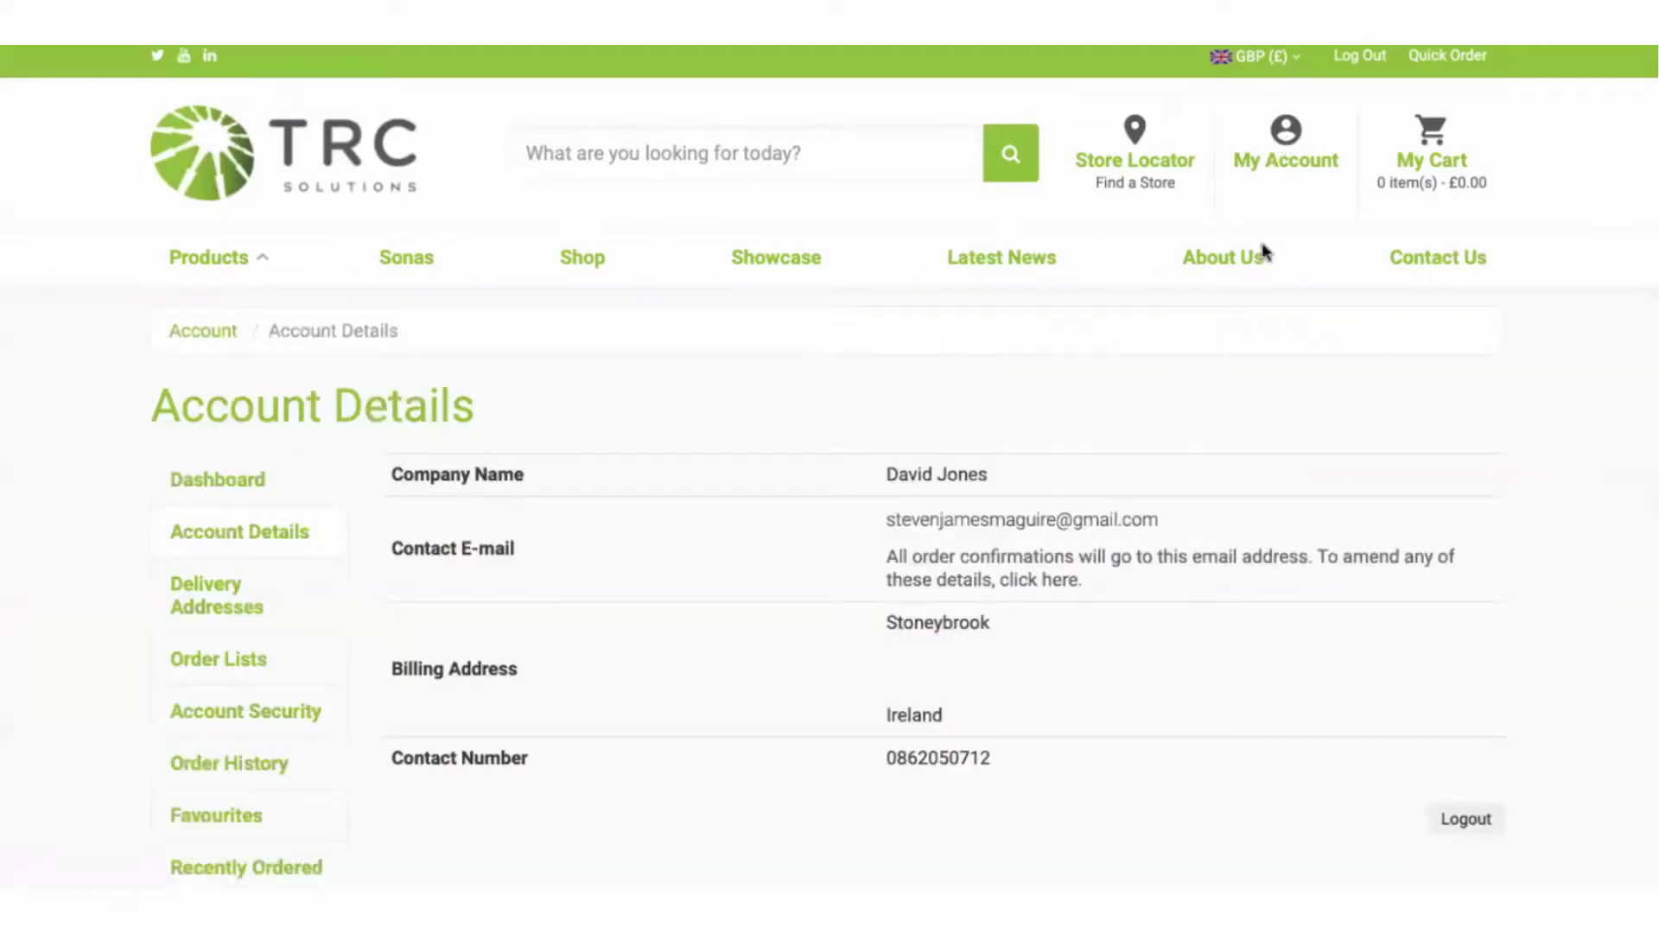
scroll(639, 619, "down", 1)
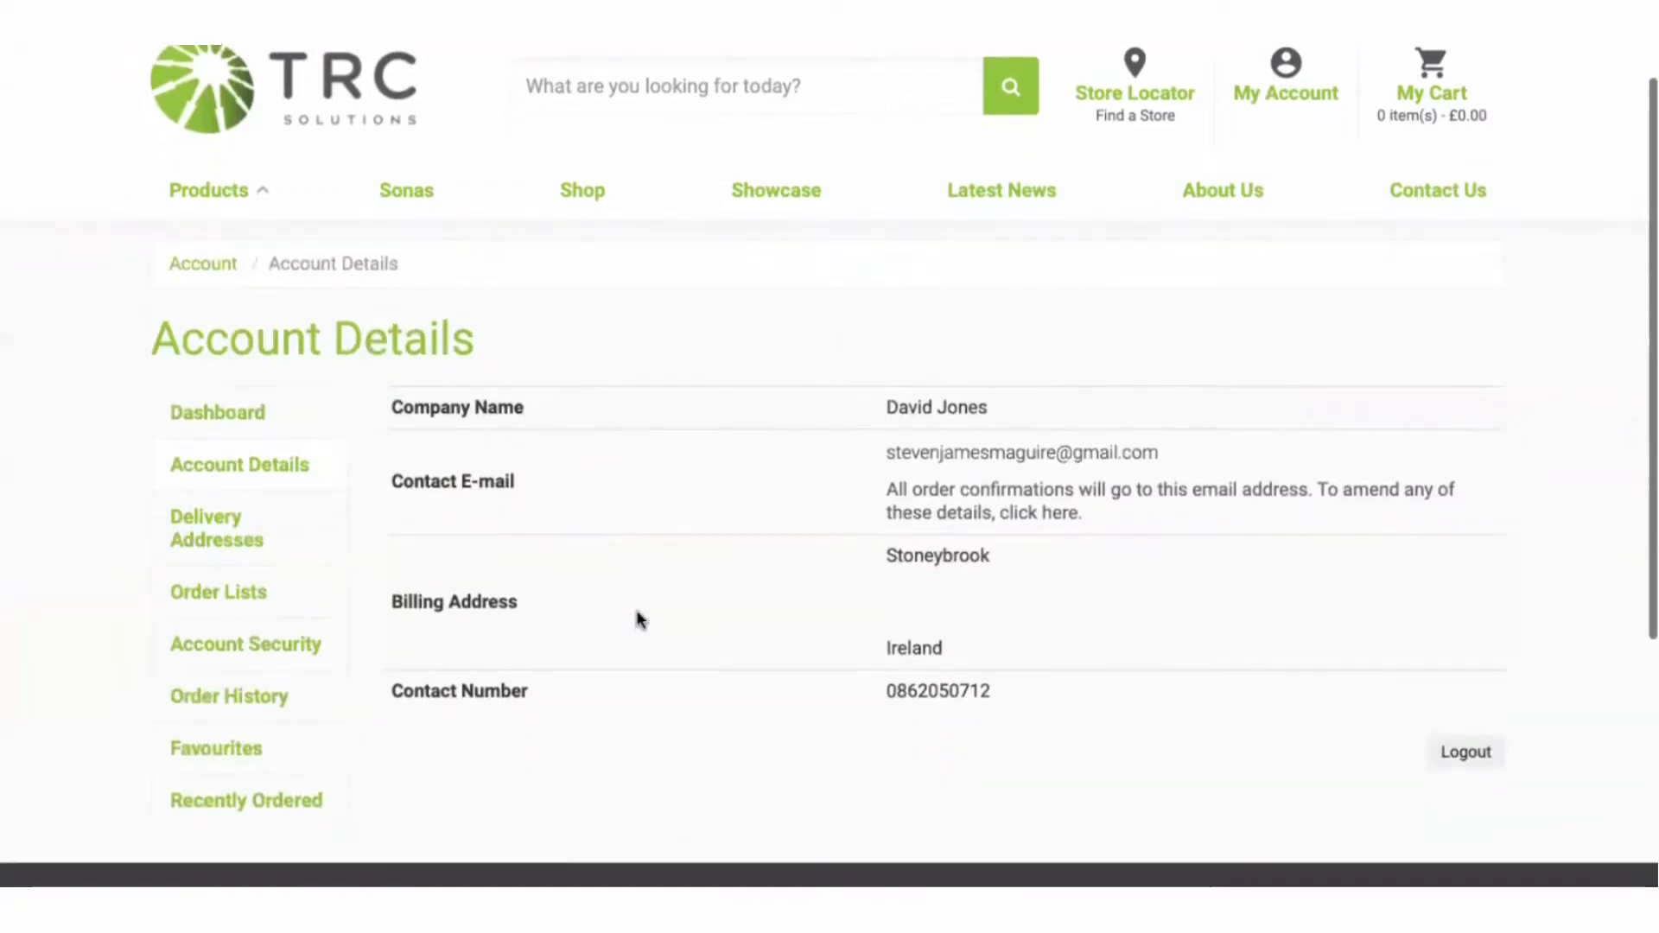
left_click(230, 704)
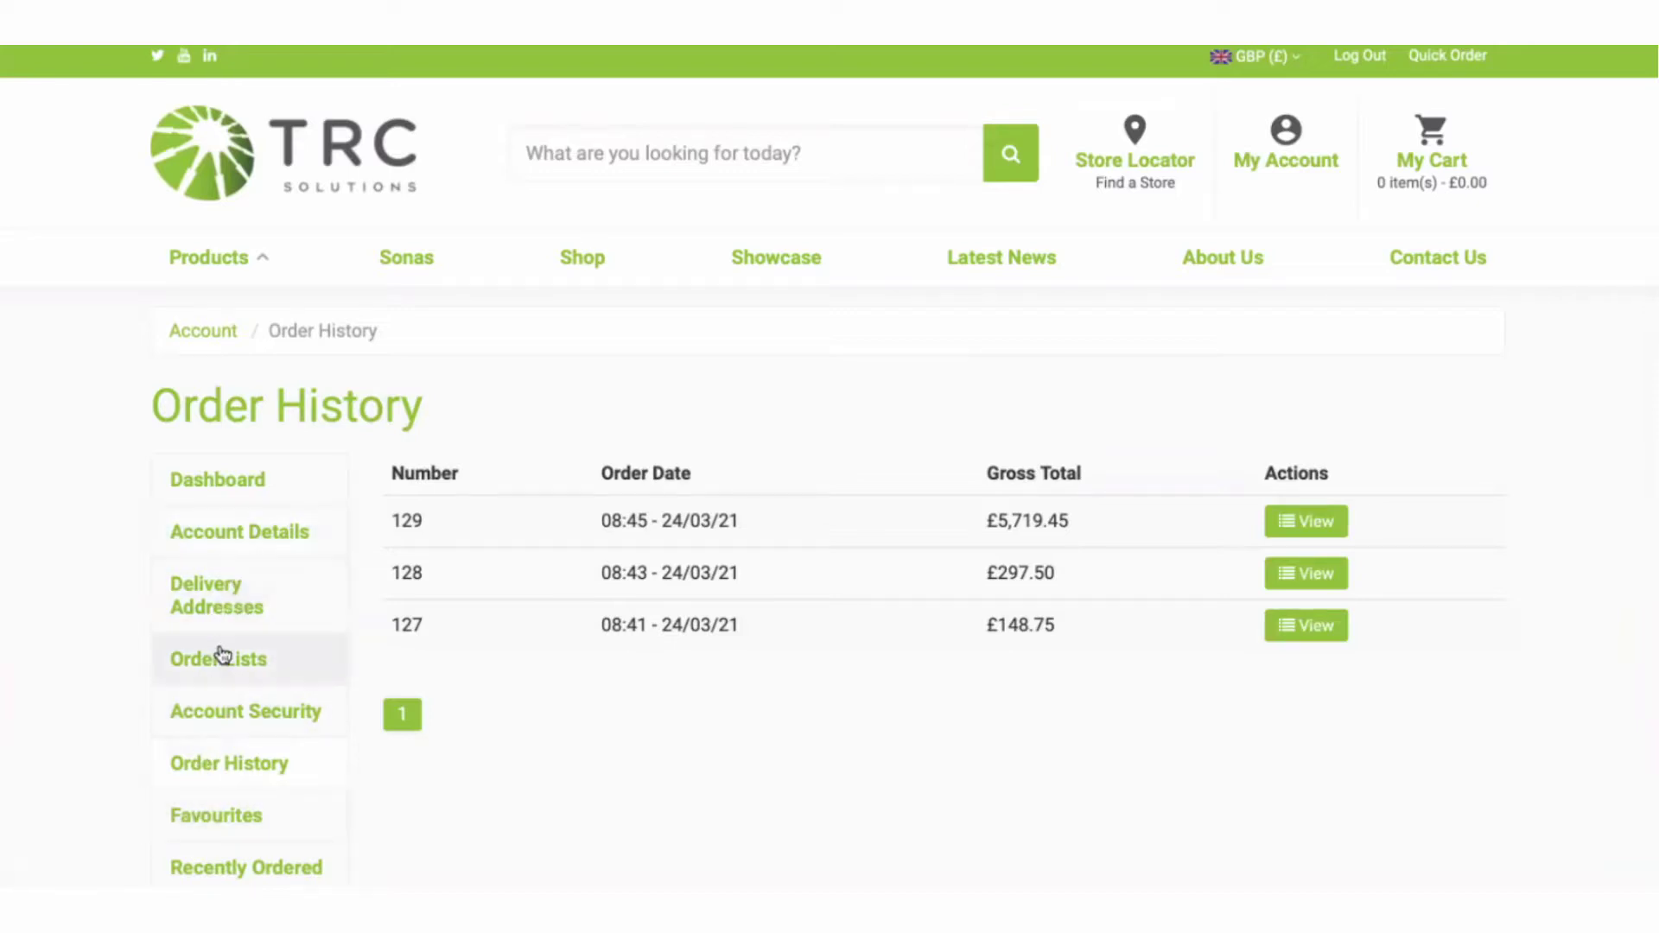
scroll(222, 654, "down", 2)
scroll(229, 604, "up", 2)
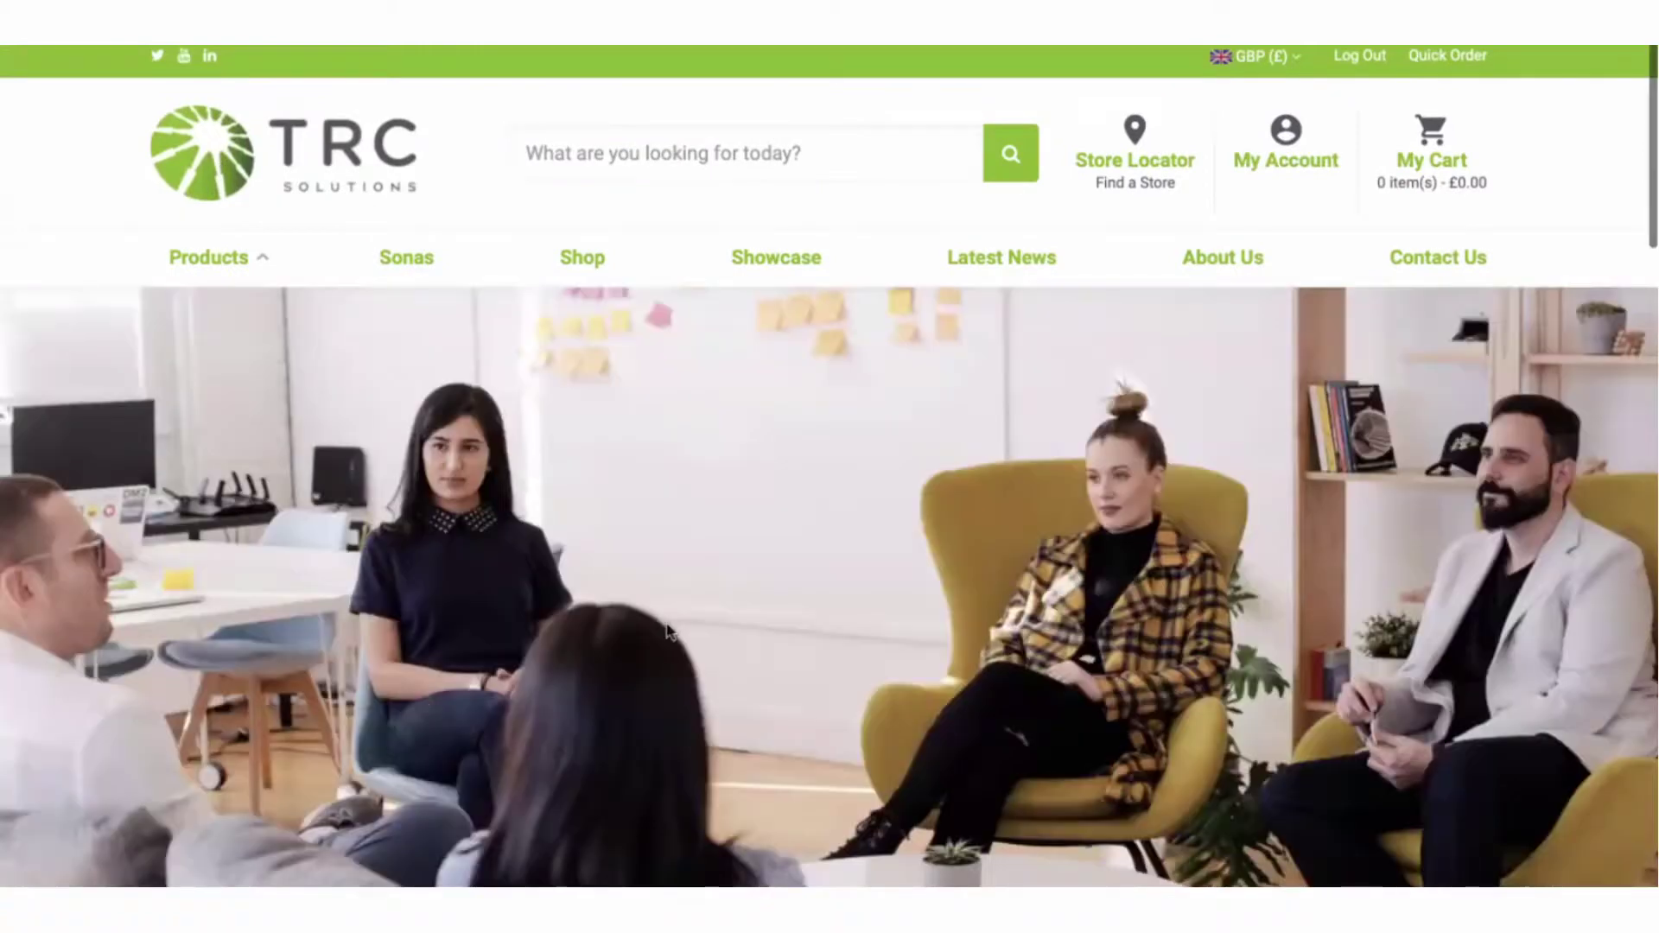
Add one each of Uma Anti Aging Face Oil, Aura Silk Runner, Tala Knuckle Pendant Oak and Cutipol Goa 5-Piece Flatware Set Grey to the cart
scroll(668, 630, "down", 1)
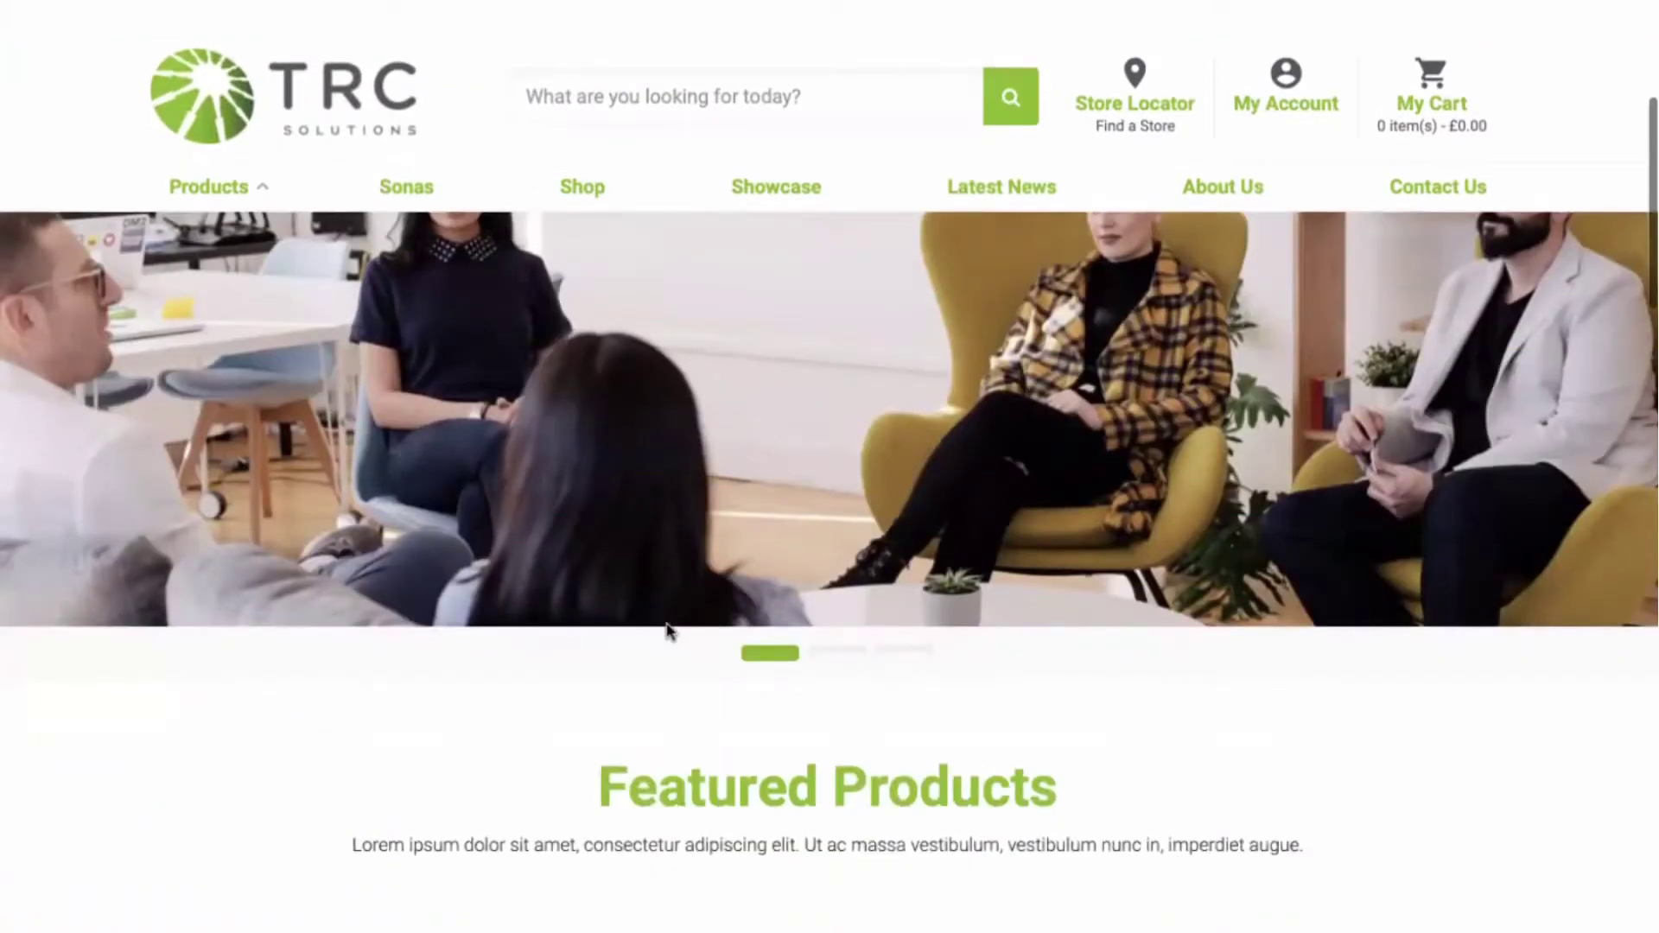
scroll(668, 631, "down", 5)
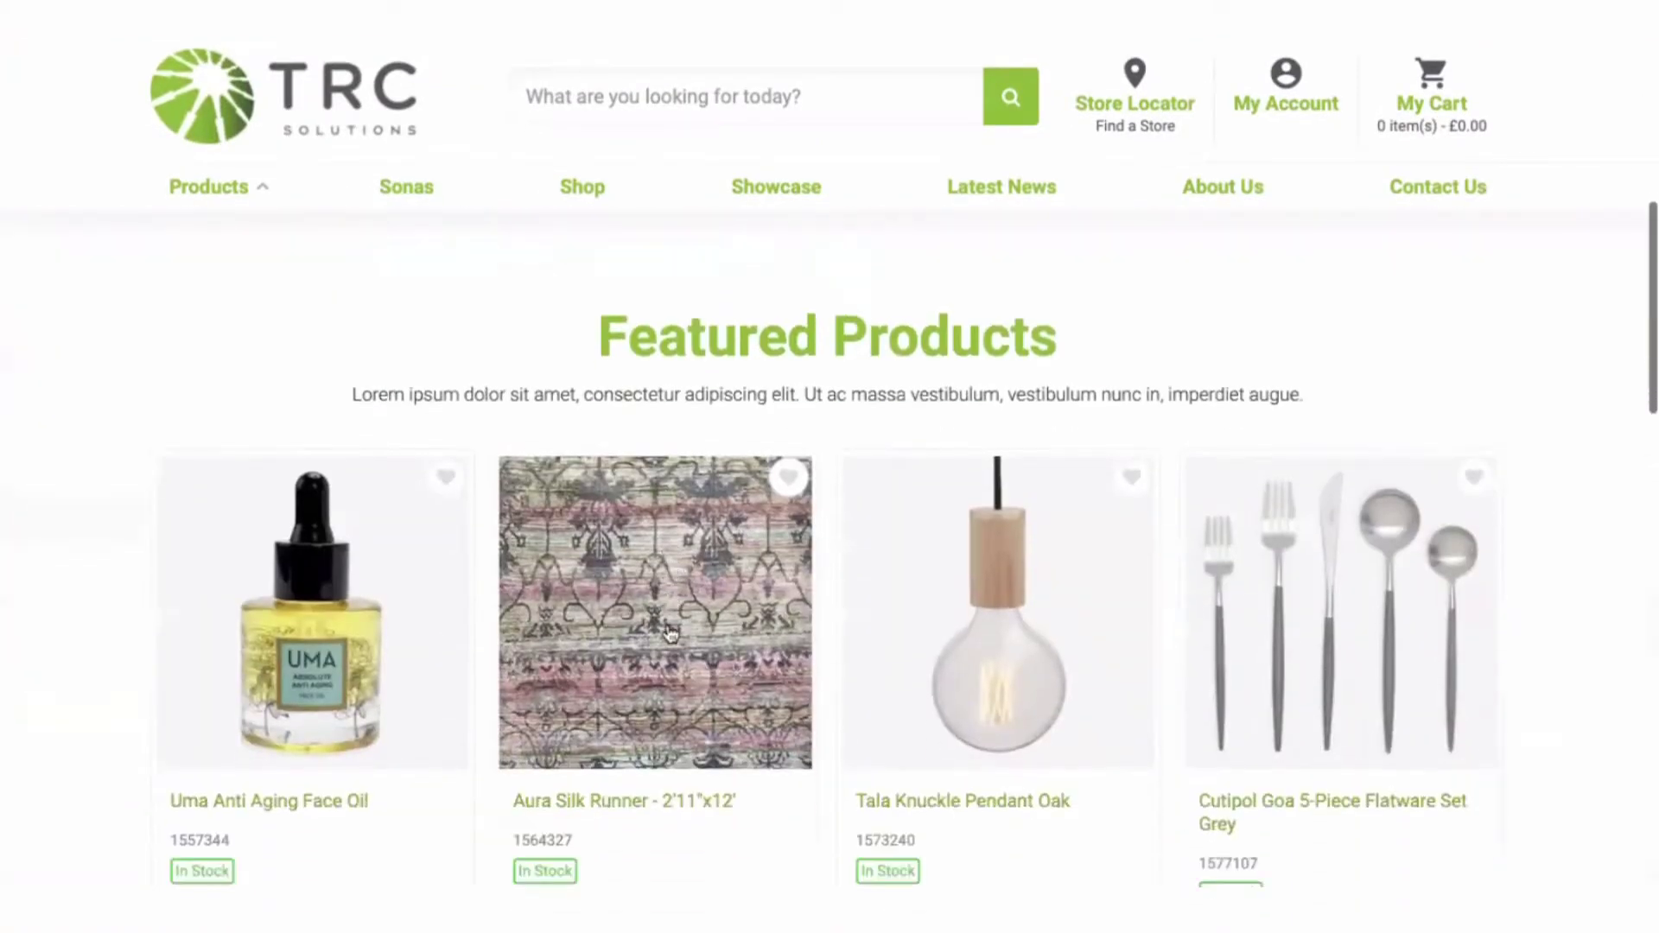
scroll(667, 630, "down", 2)
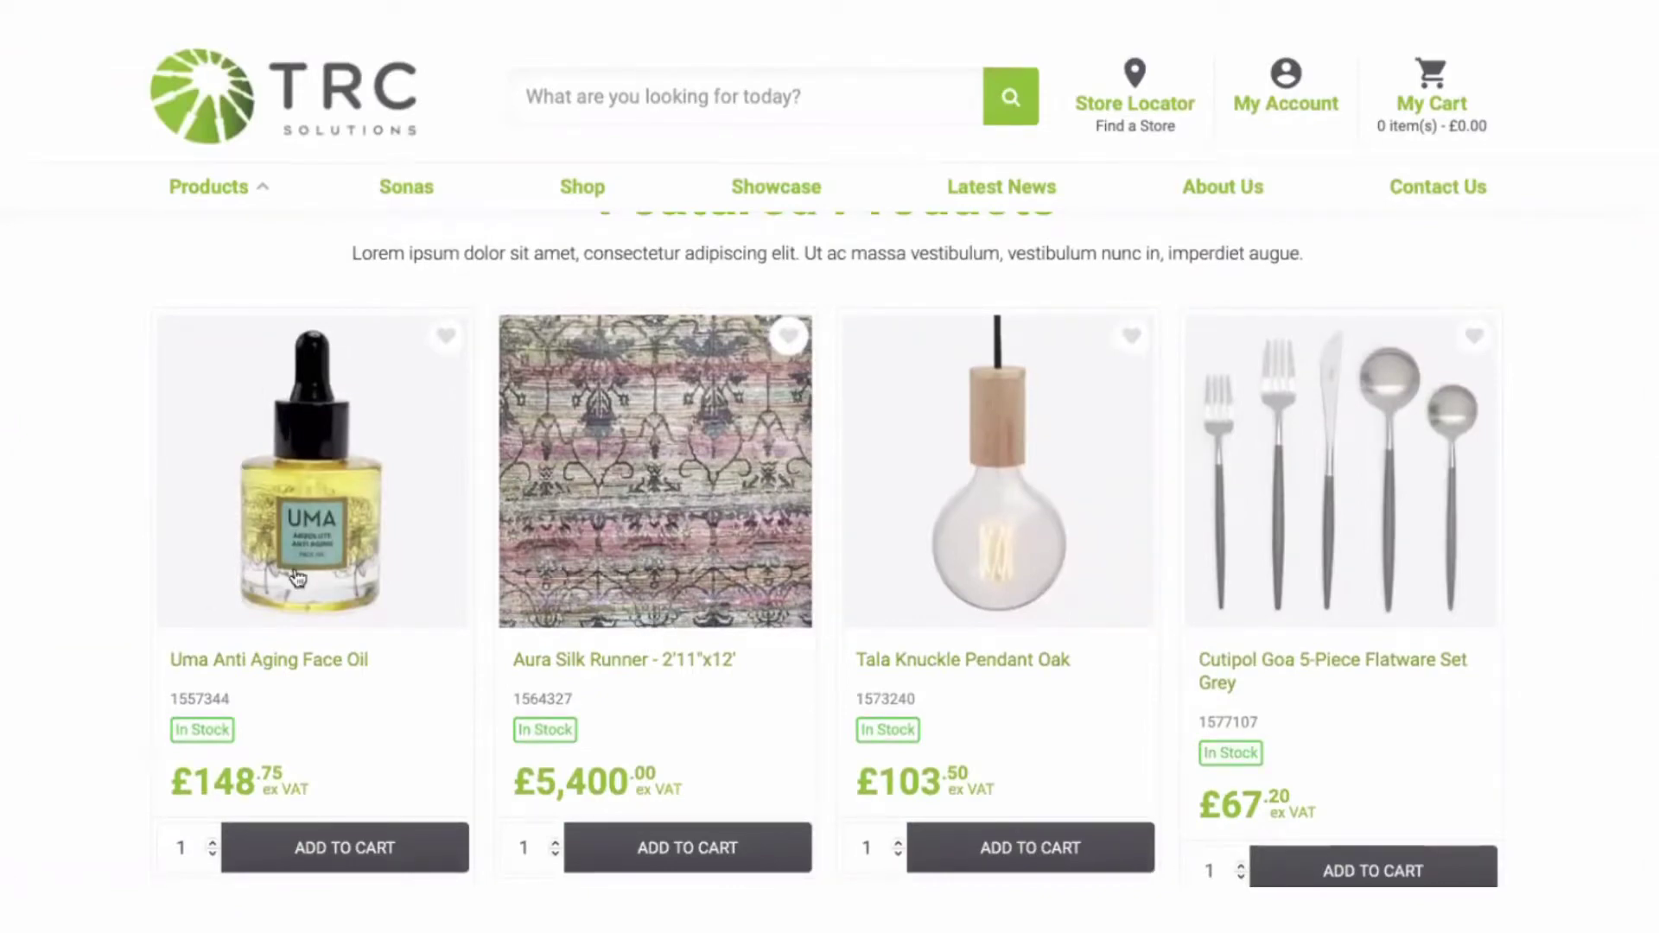
left_click(333, 858)
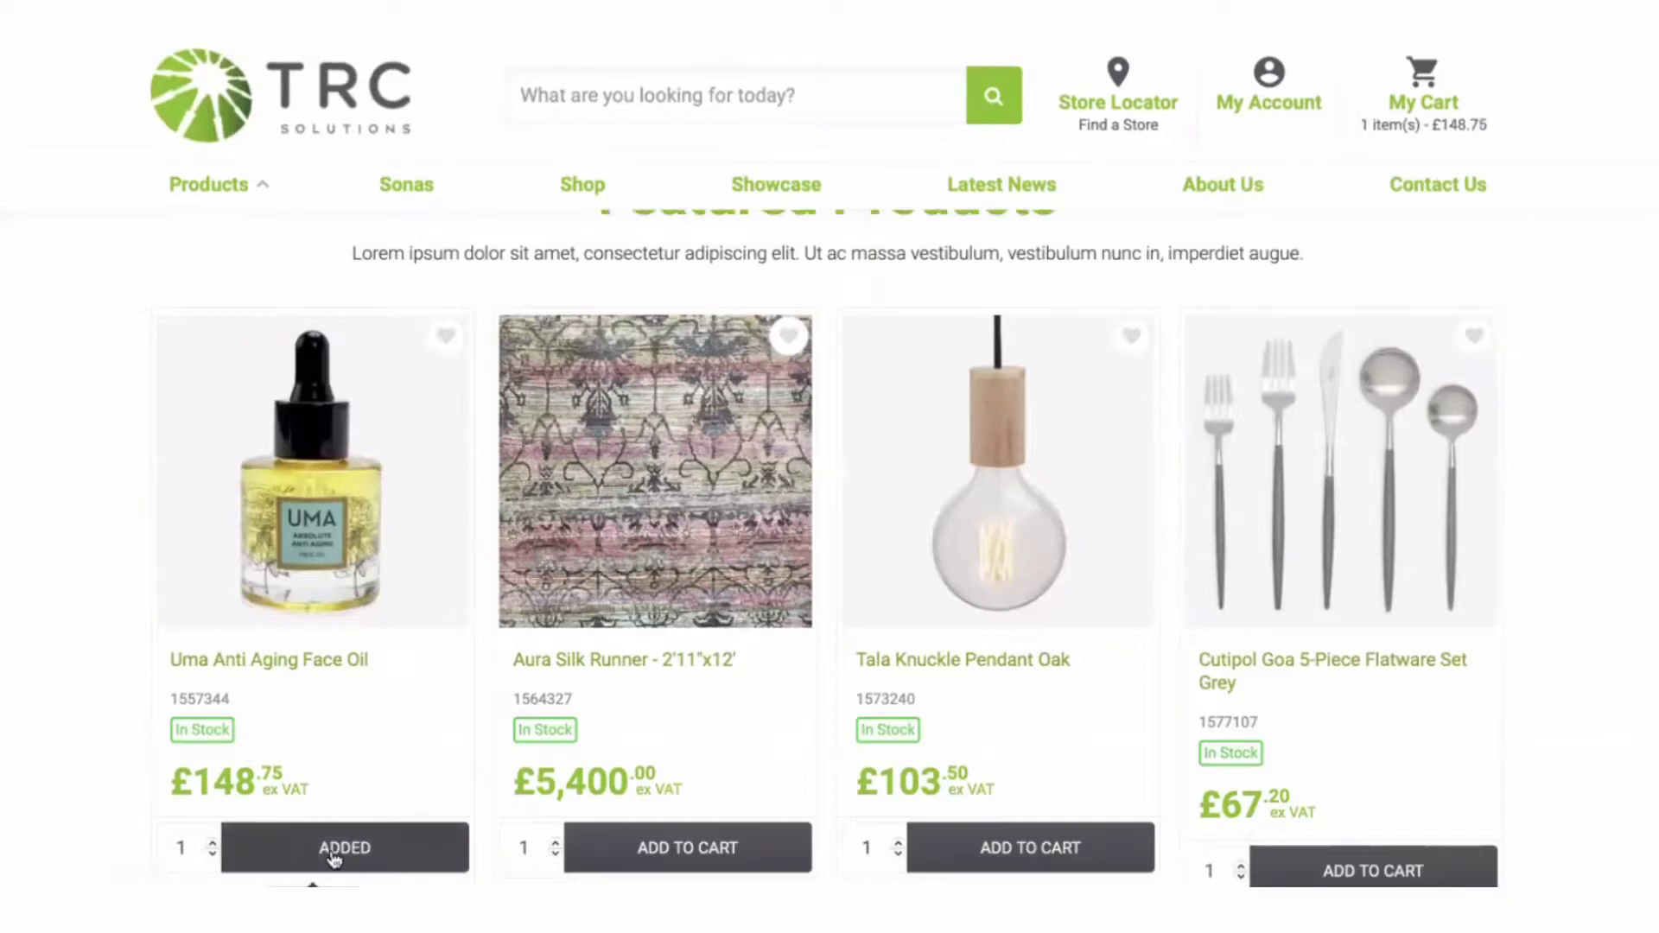
left_click(688, 868)
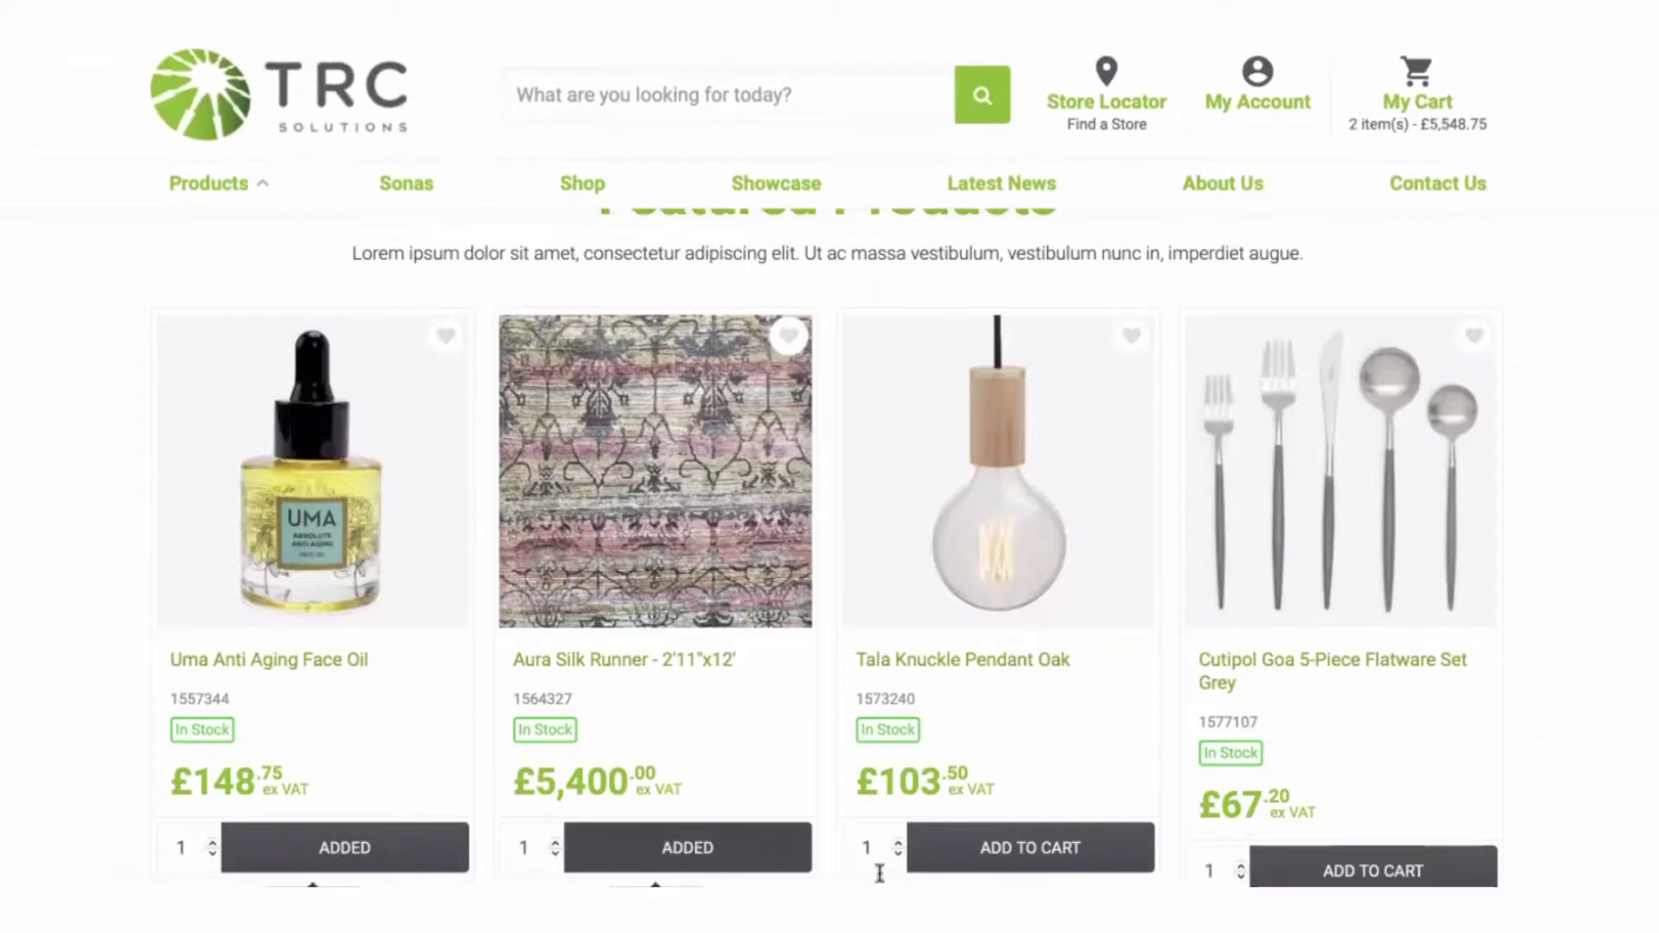
left_click(1011, 848)
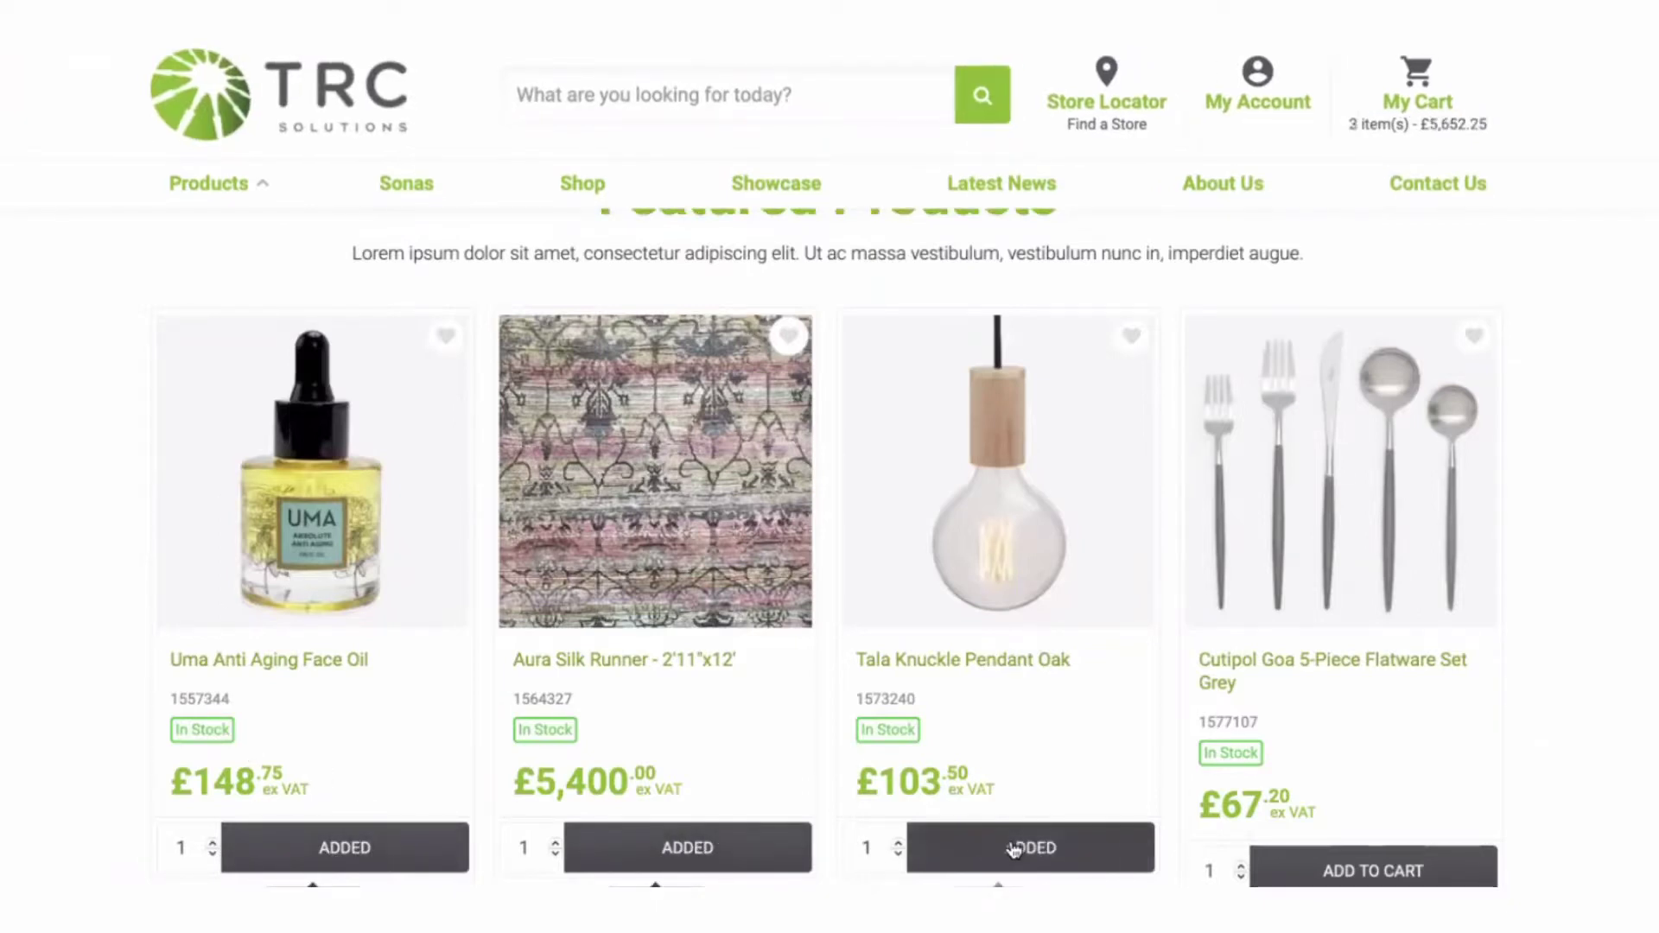
left_click(1390, 872)
Look over the added featured products and proceed from the cart summary to the full cart page
scroll(1068, 651, "up", 1)
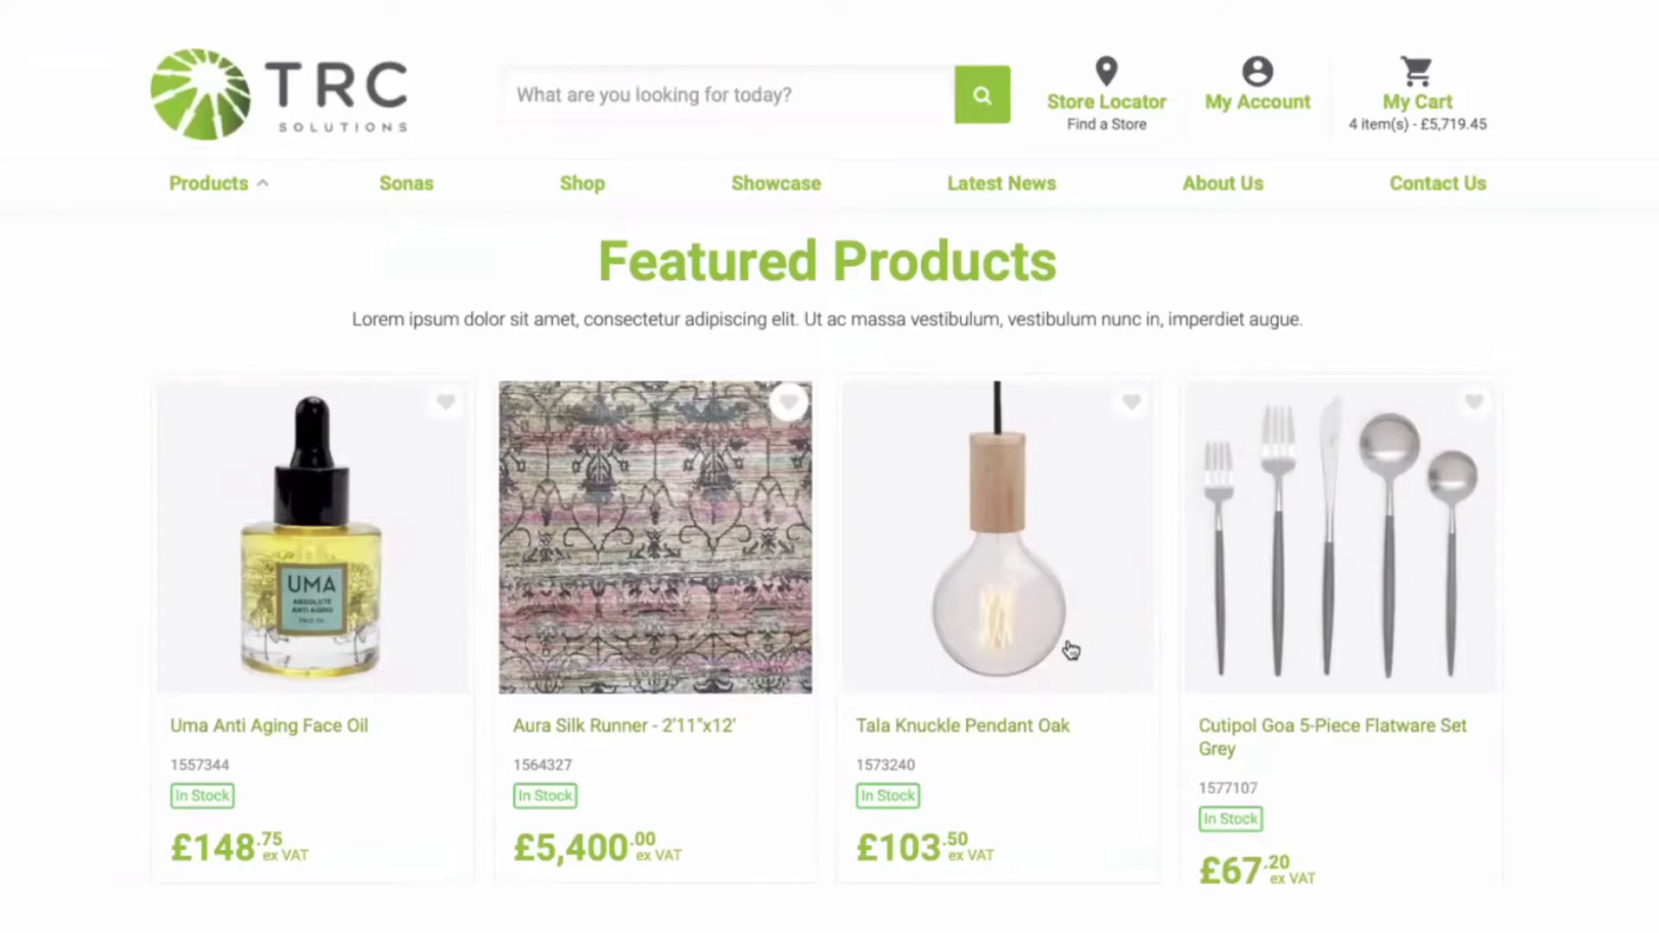
scroll(1069, 650, "down", 2)
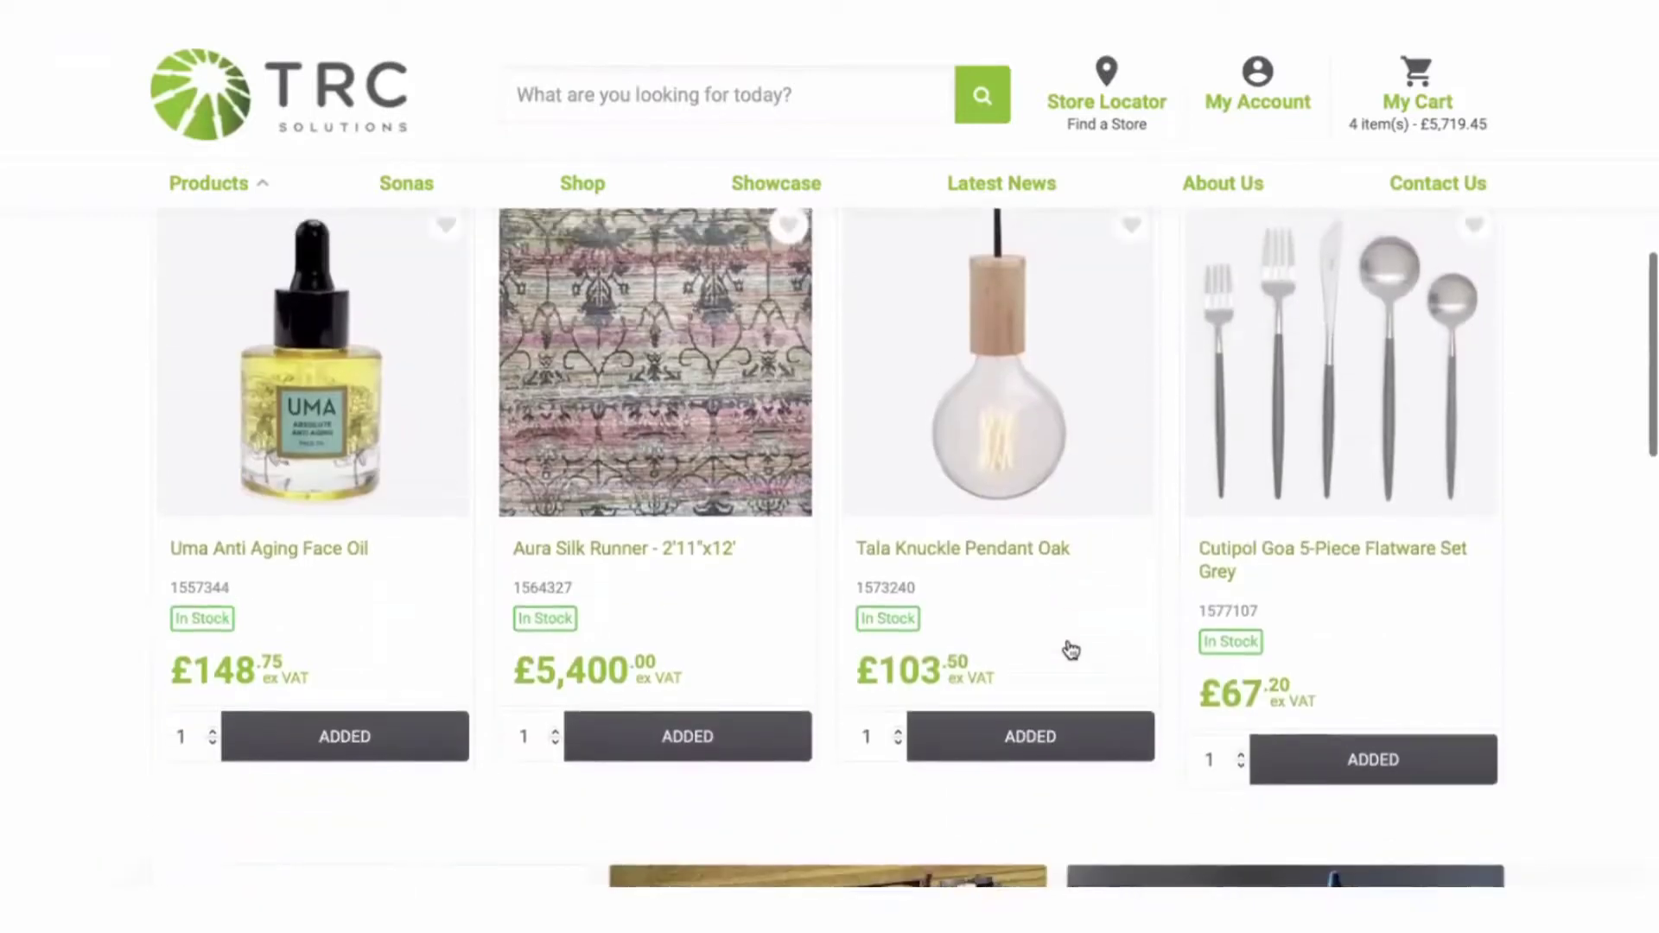
scroll(1070, 649, "up", 2)
scroll(1069, 650, "up", 10)
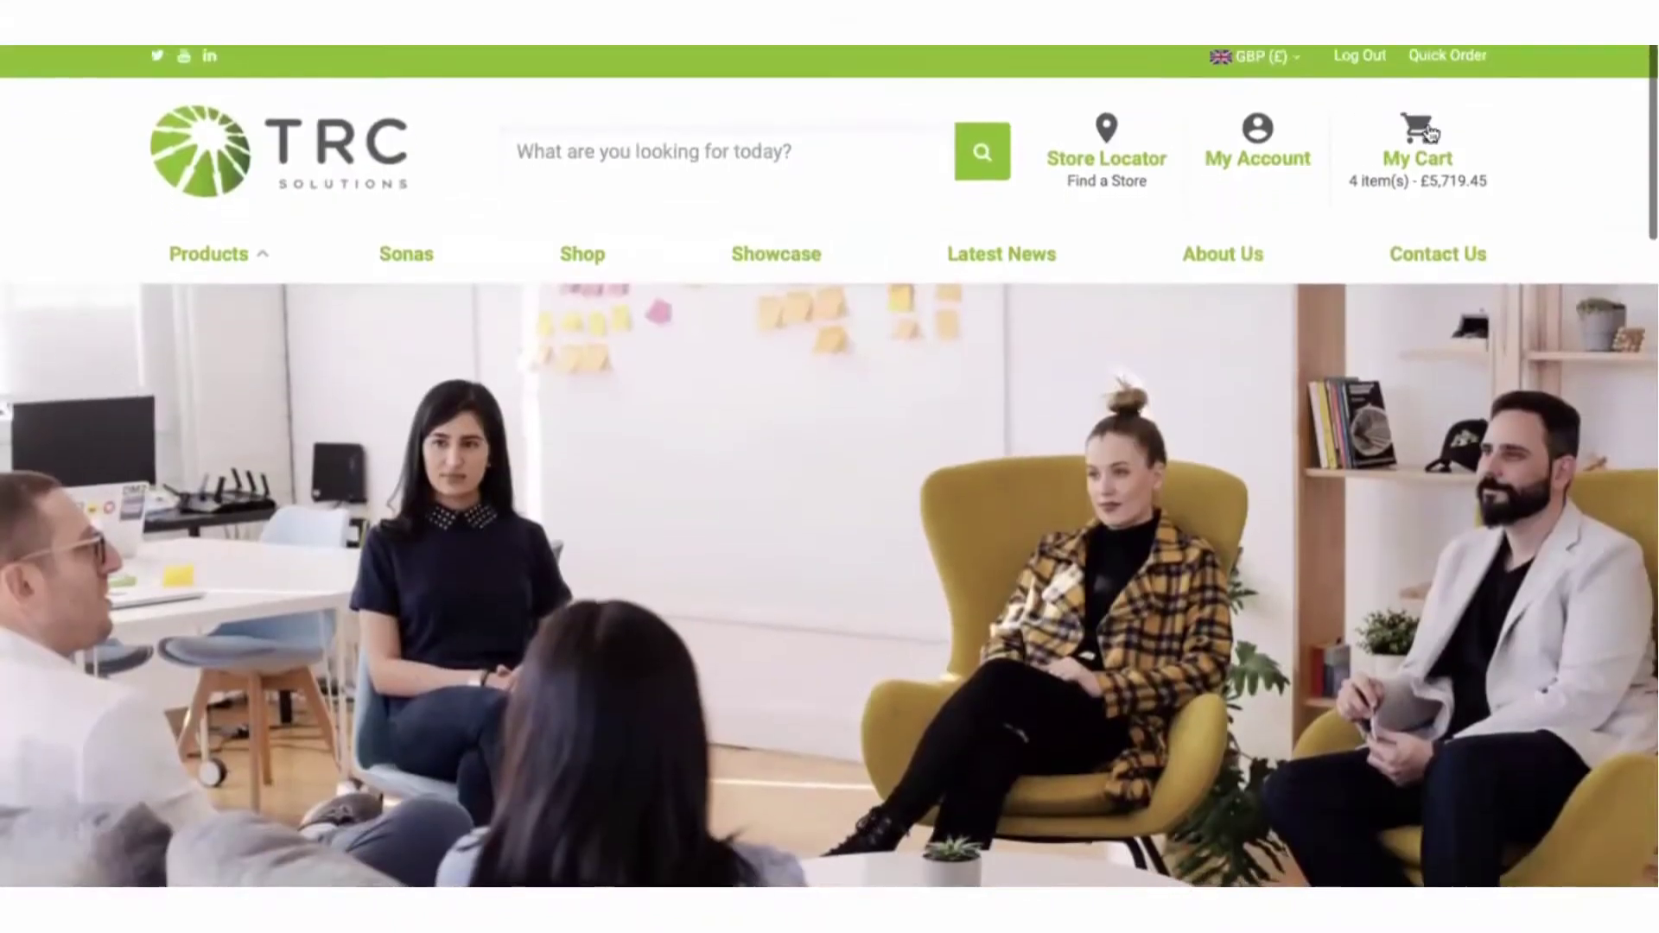
left_click(1429, 132)
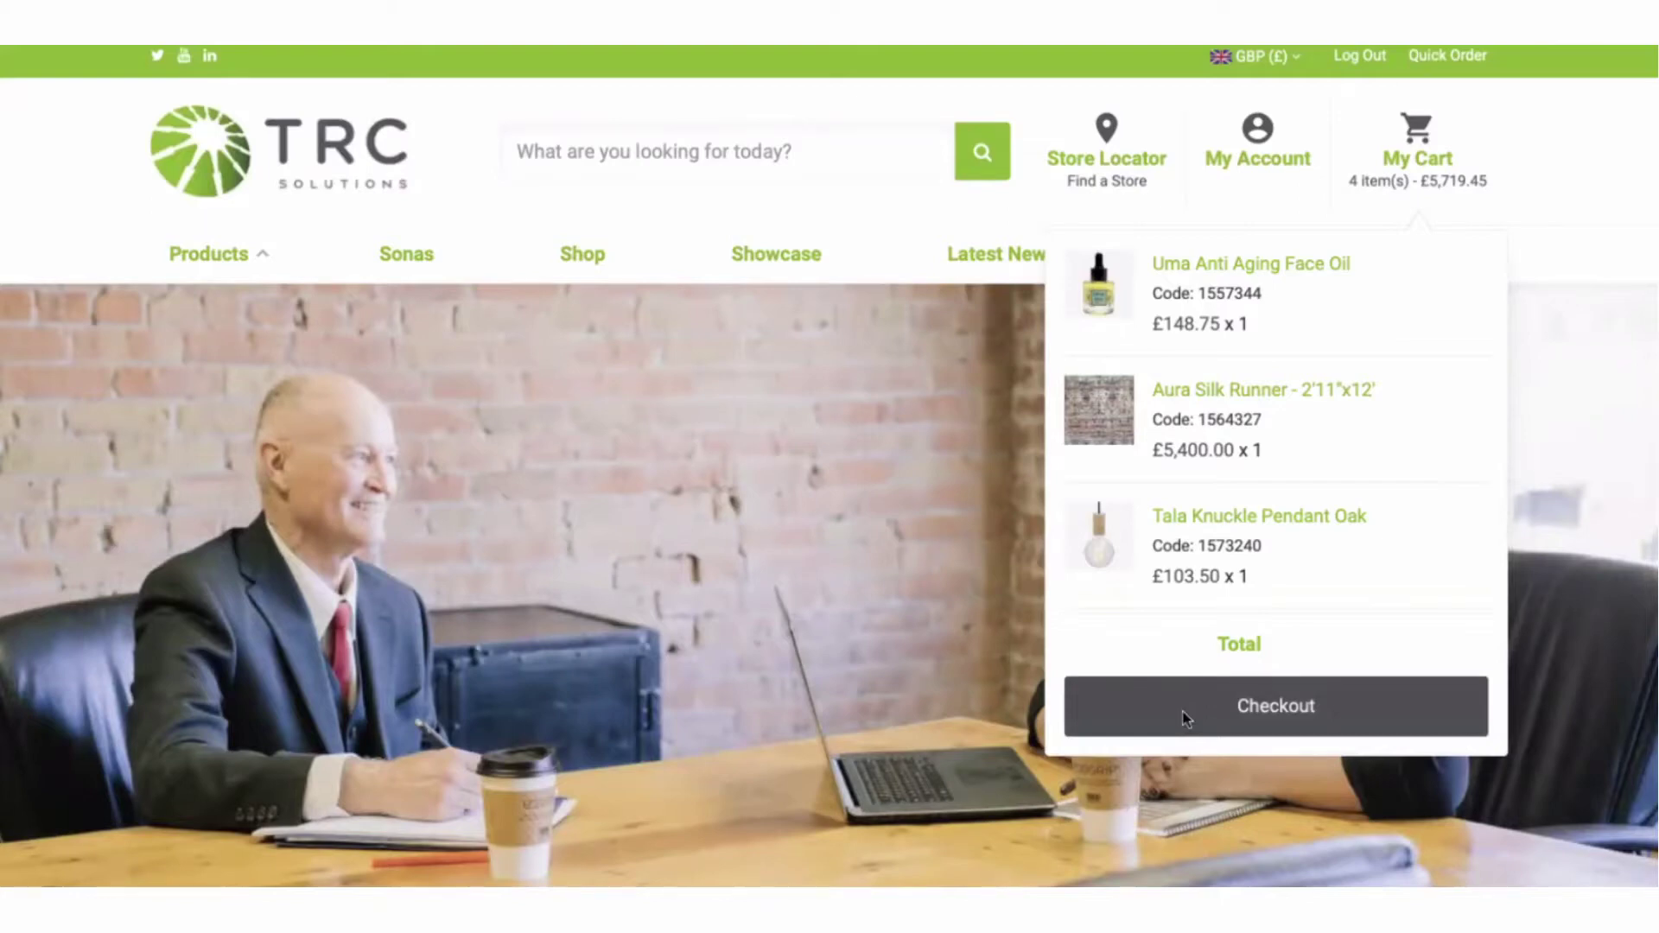
left_click(1185, 717)
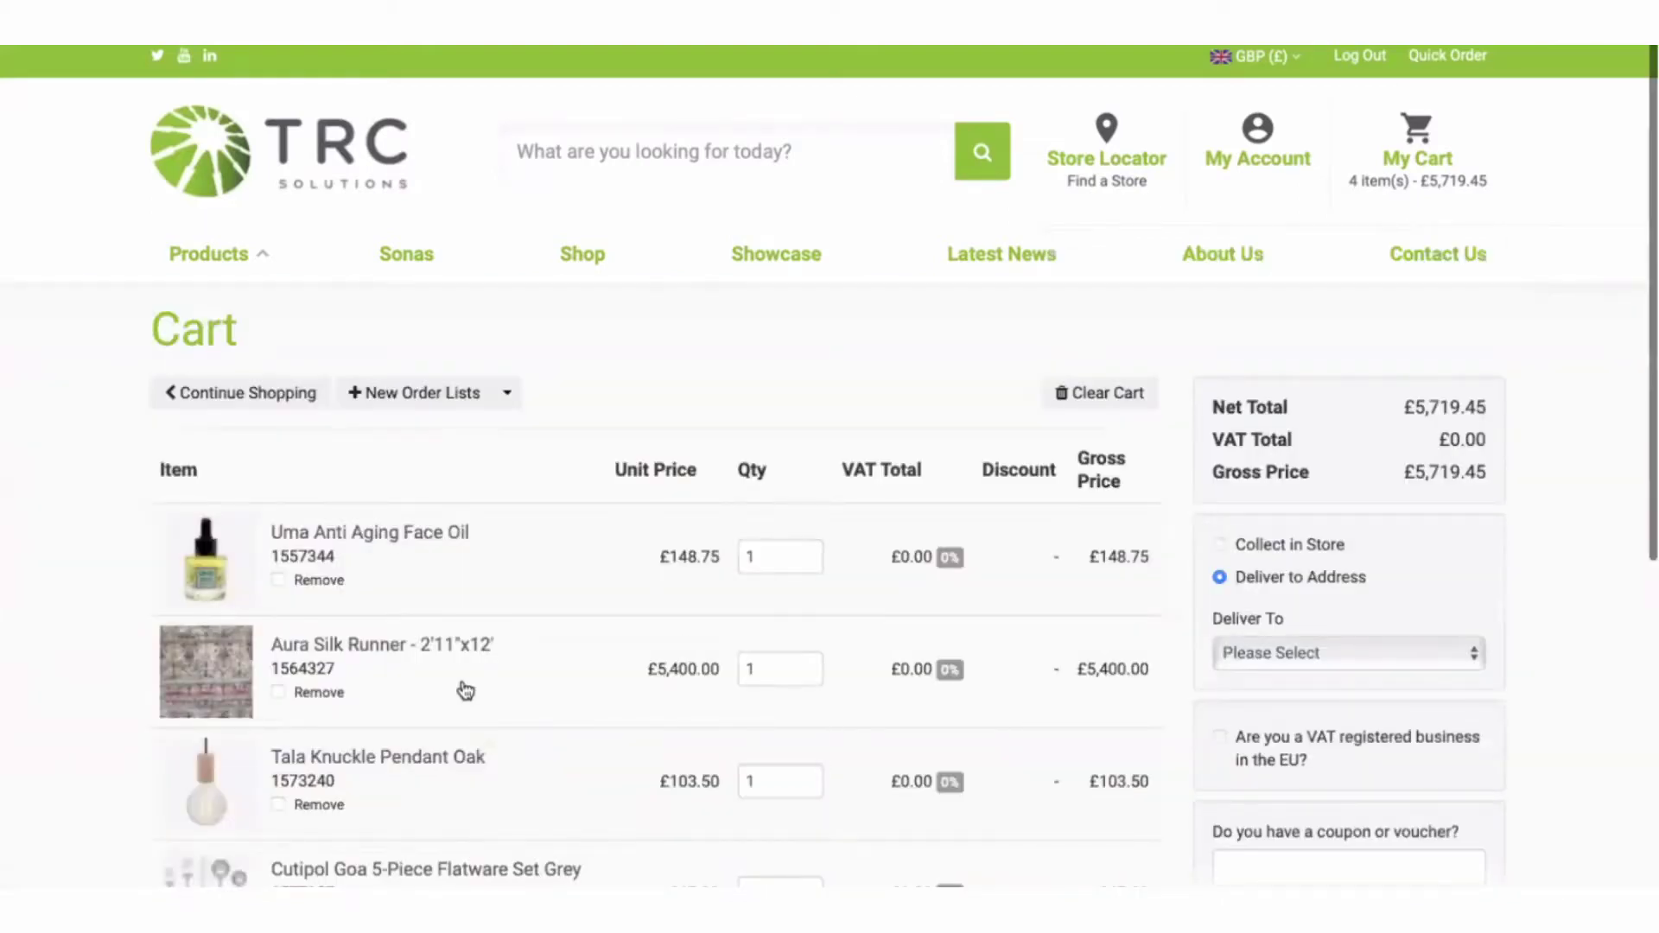
Set the order's delivery option to Collect in Store and update the cart
scroll(464, 691, "down", 2)
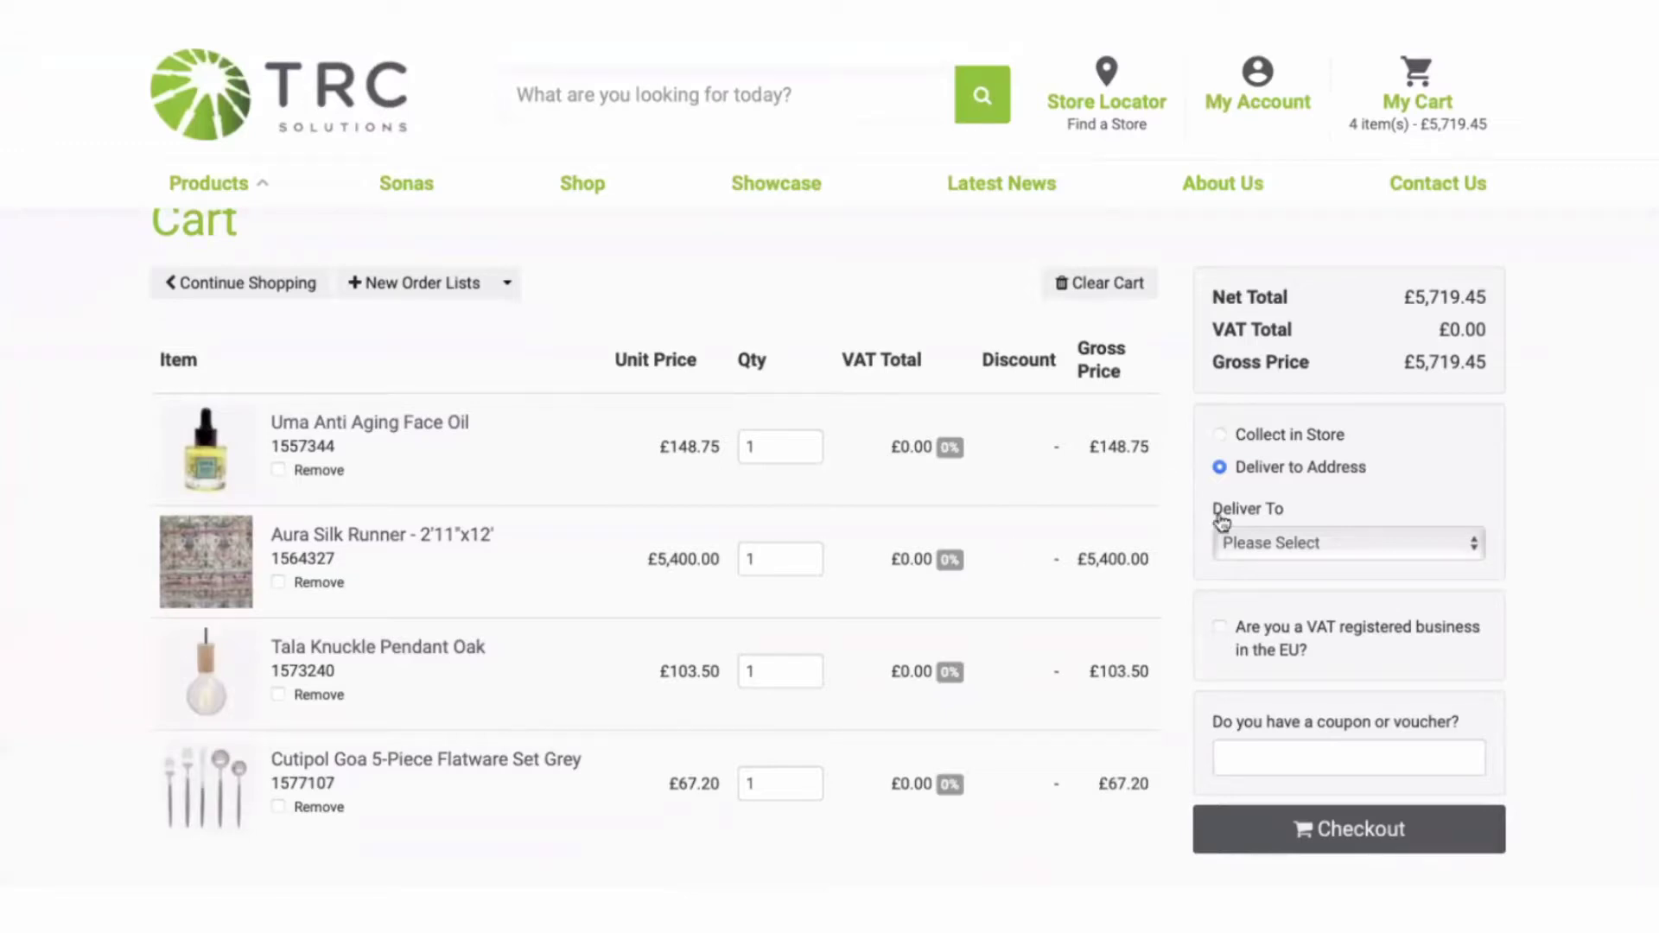
left_click(1289, 439)
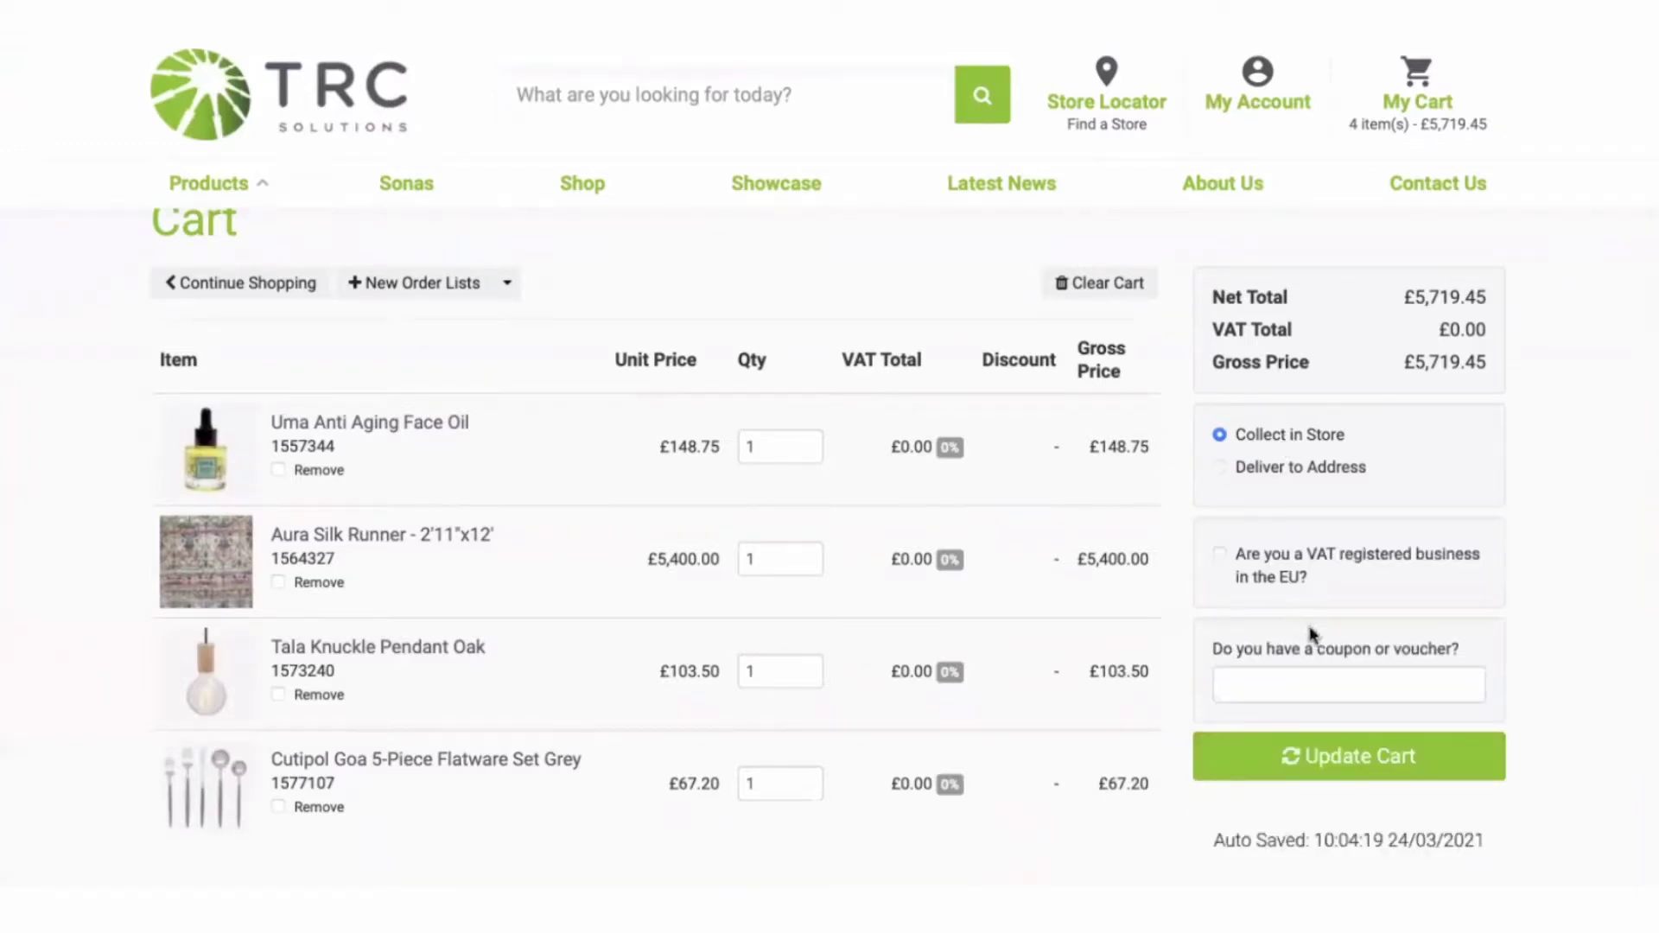
left_click(1296, 758)
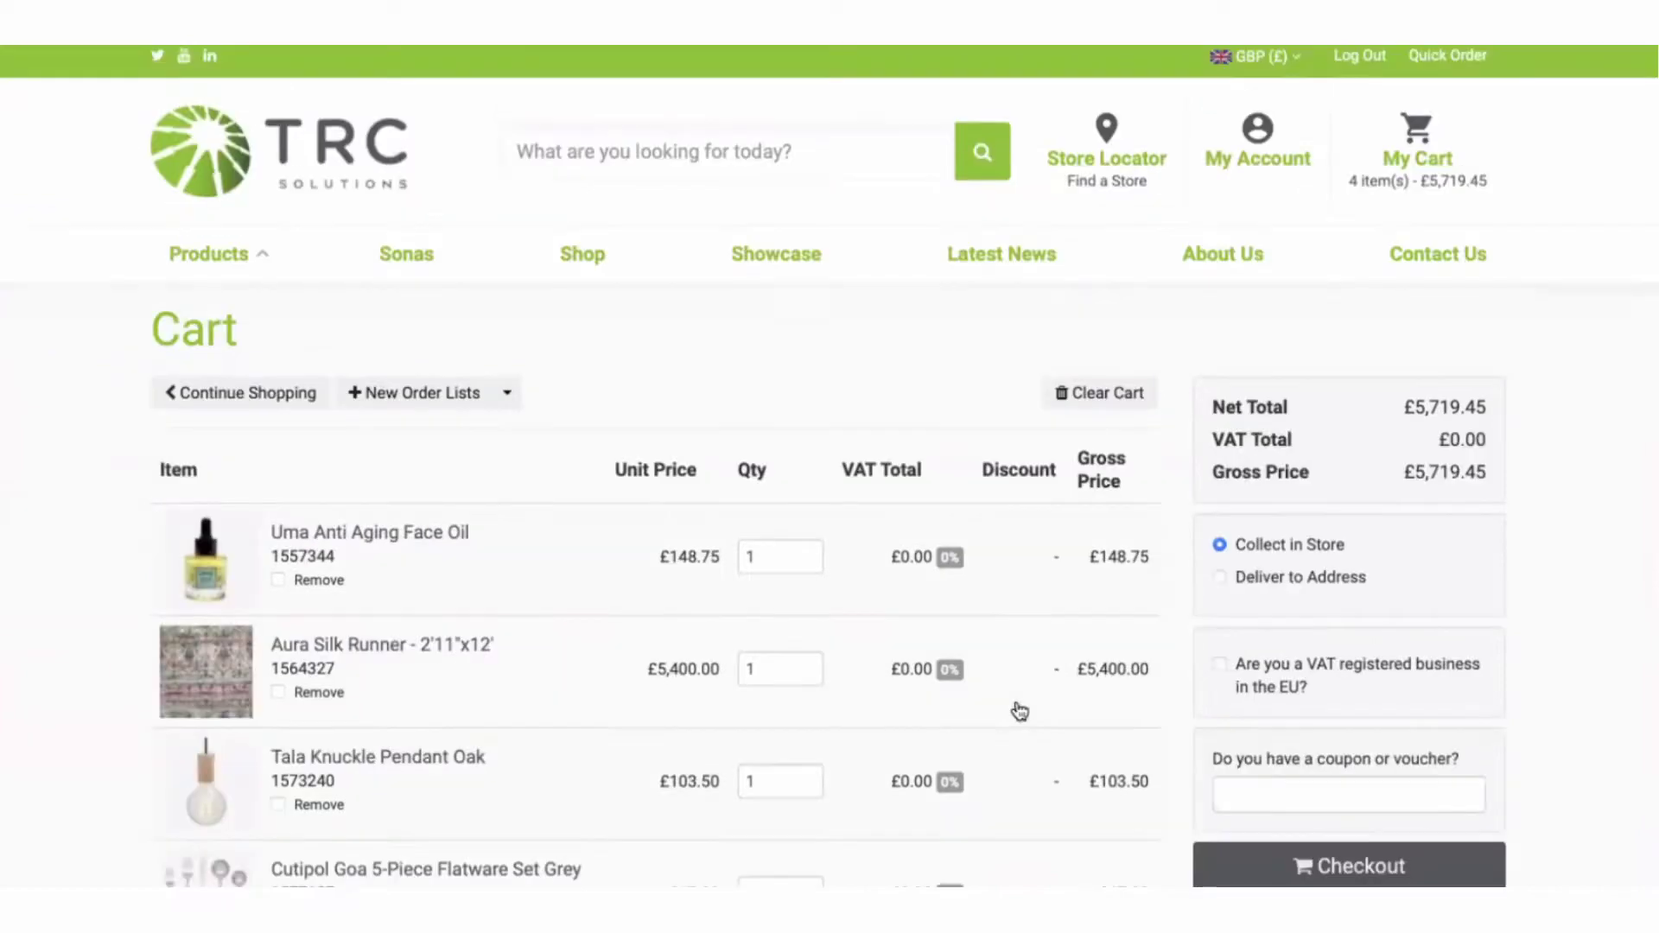
Check out the cart and accept the prefilled contact and billing details to reach the order confirmation
scroll(1002, 692, "down", 5)
scroll(998, 677, "up", 3)
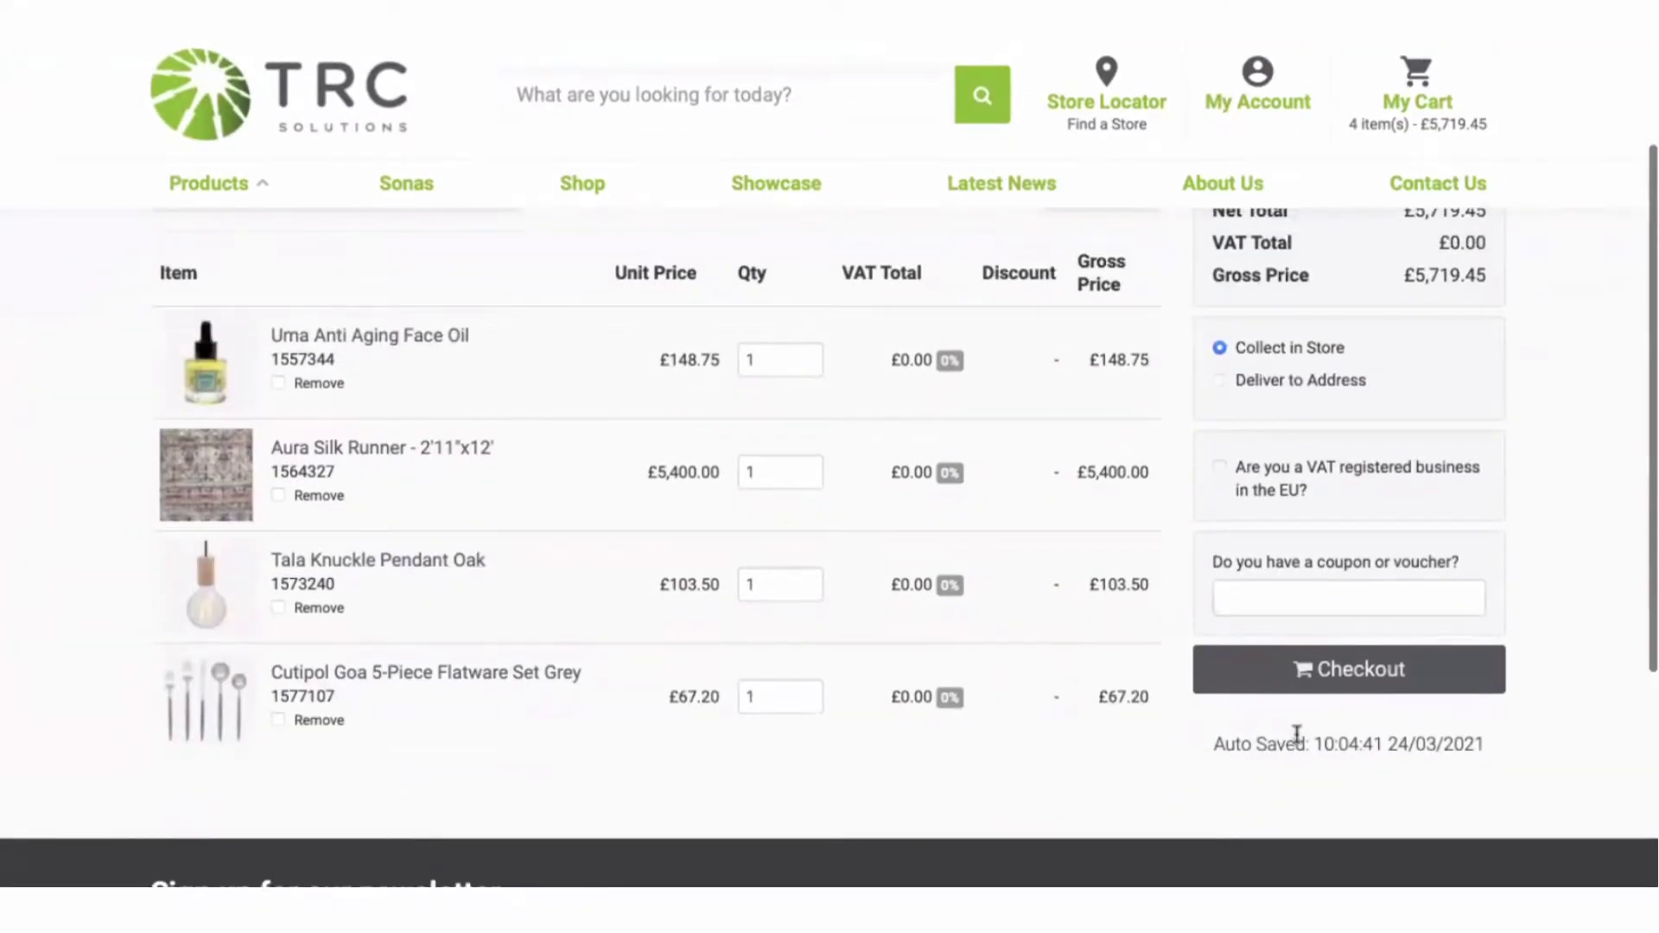
left_click(1297, 682)
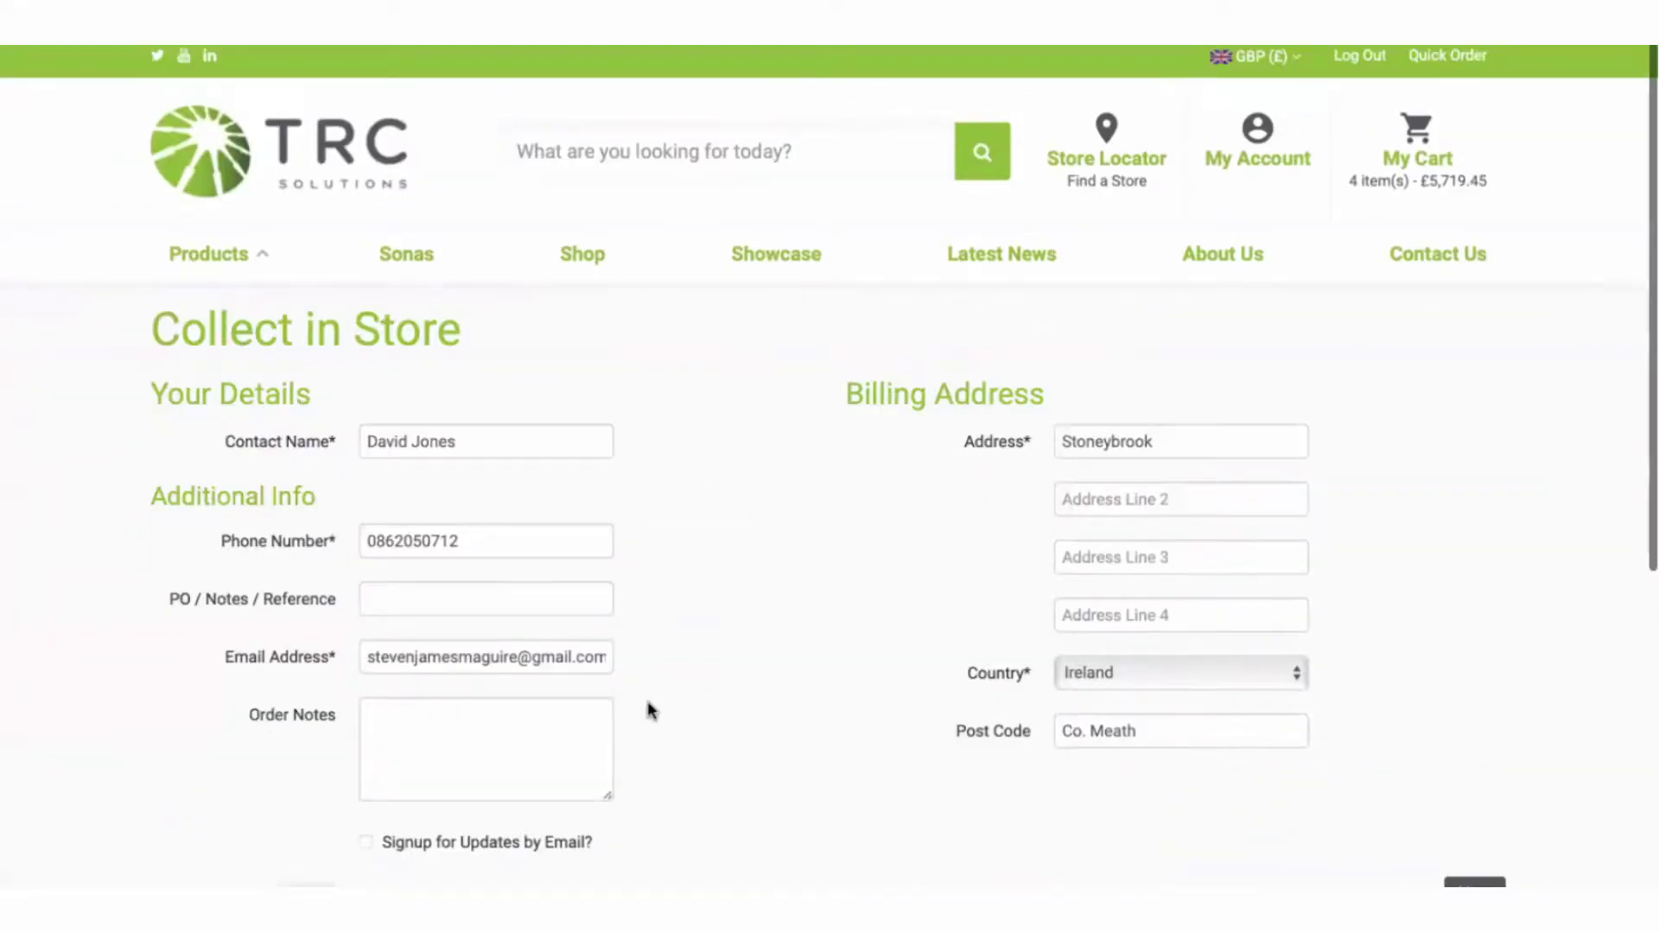
scroll(648, 702, "down", 1)
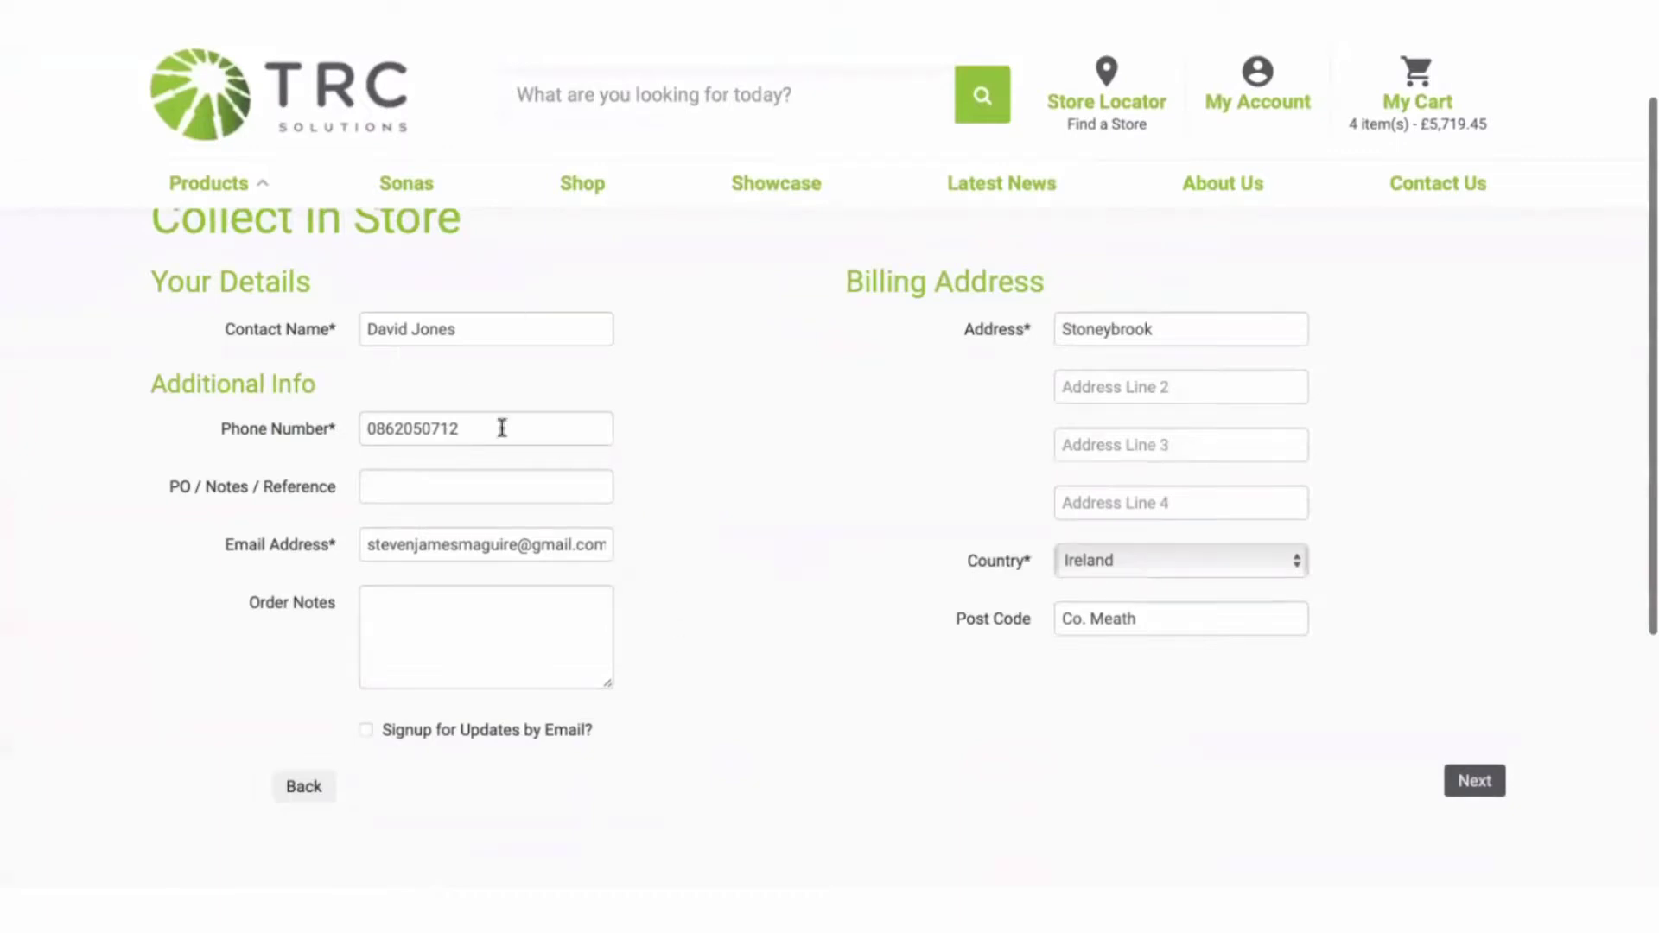
scroll(650, 729, "down", 4)
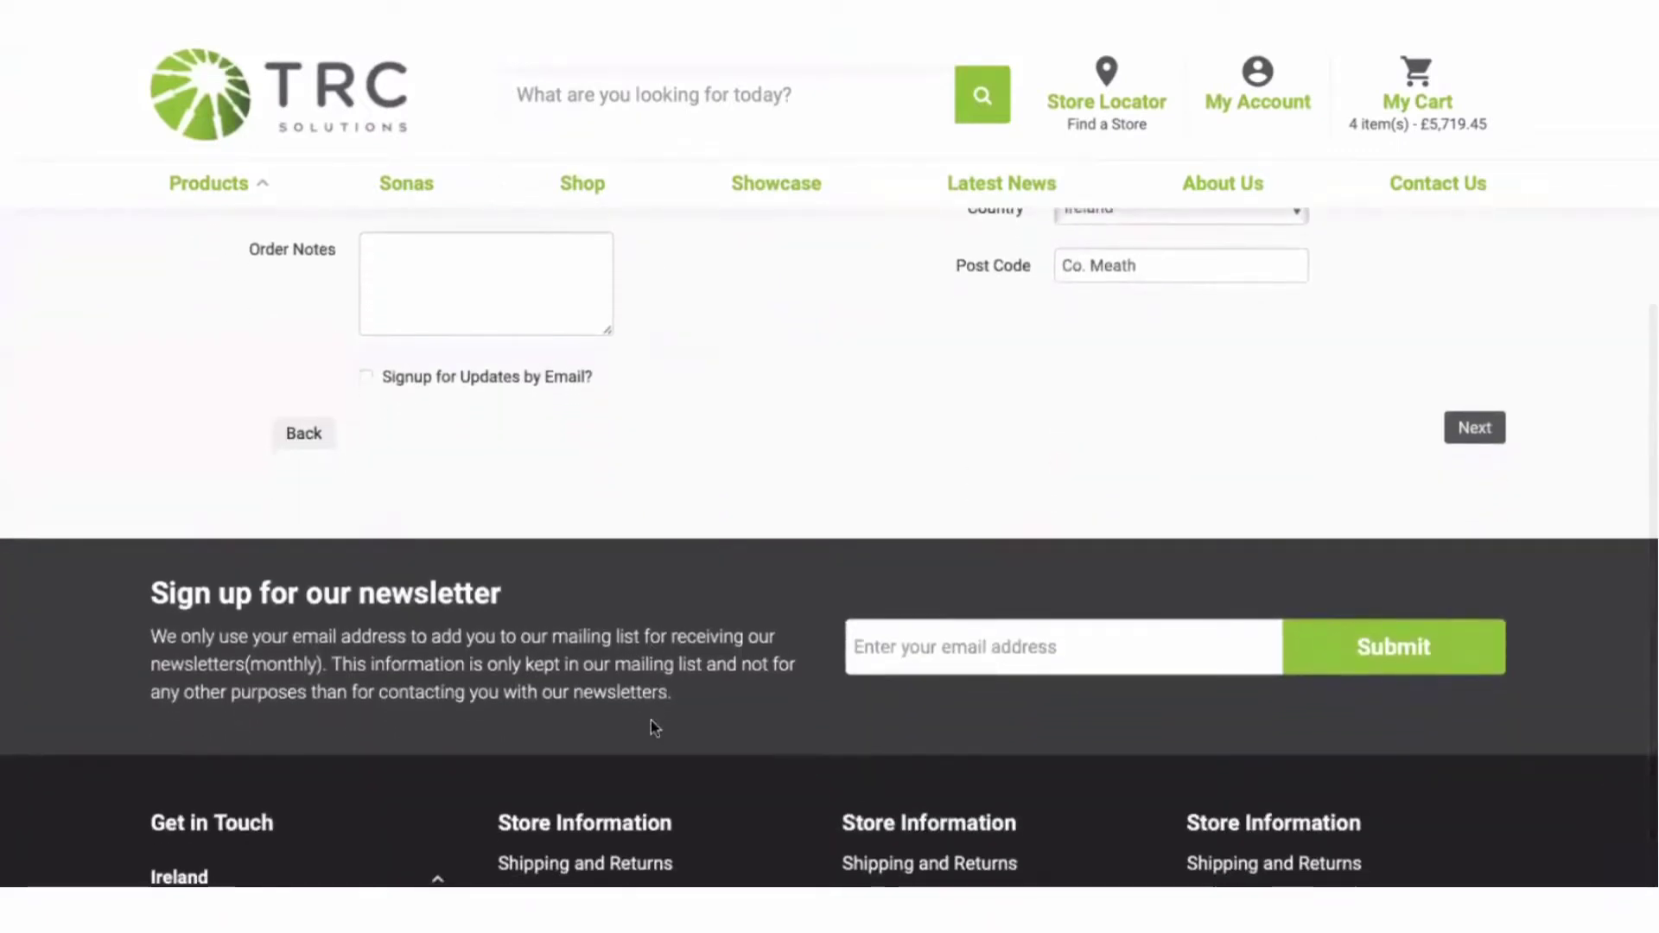
left_click(1494, 441)
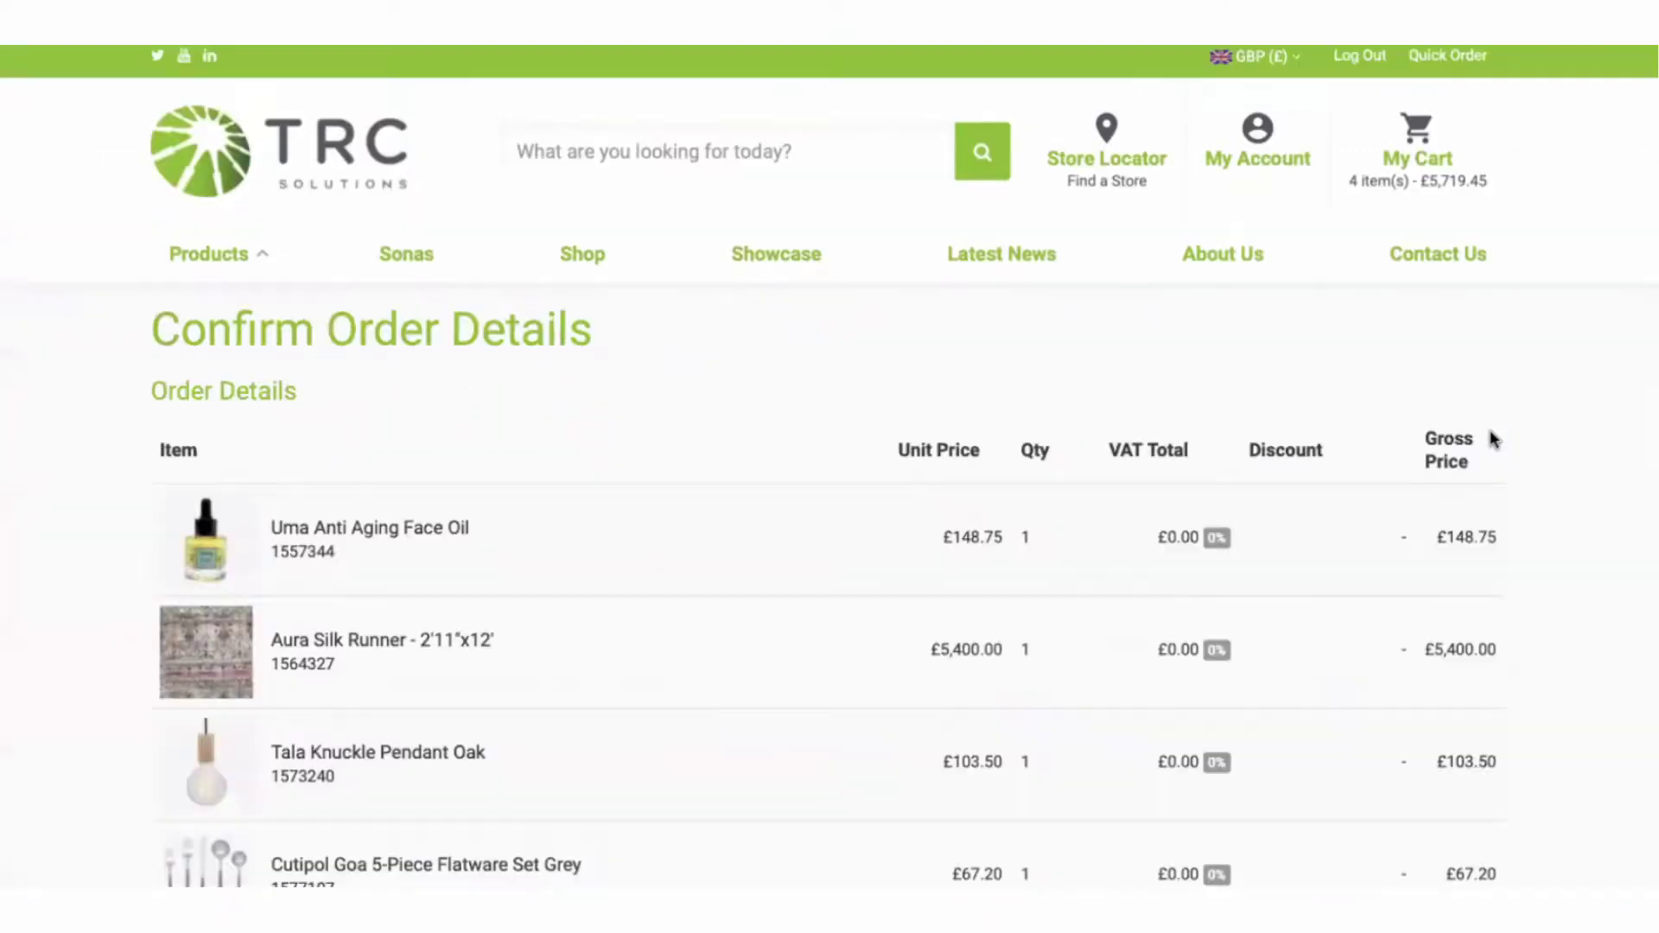
Submit the order as a quote request with the sale's terms and conditions accepted, and switch back to SAP Business One
scroll(792, 670, "down", 10)
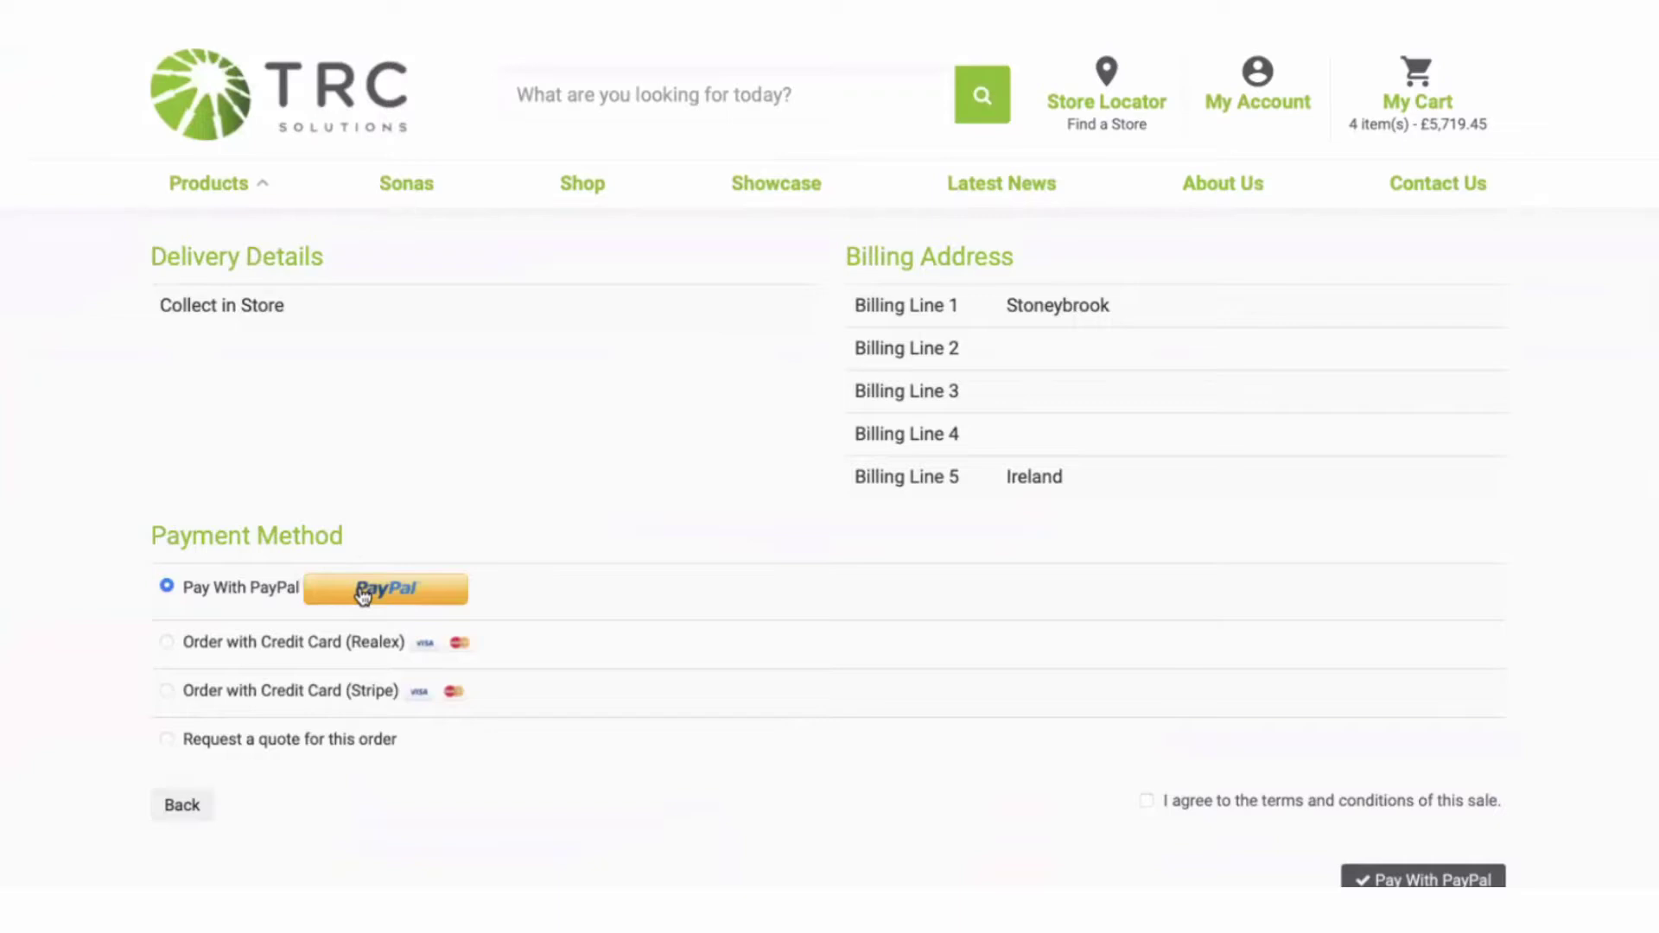
left_click(168, 739)
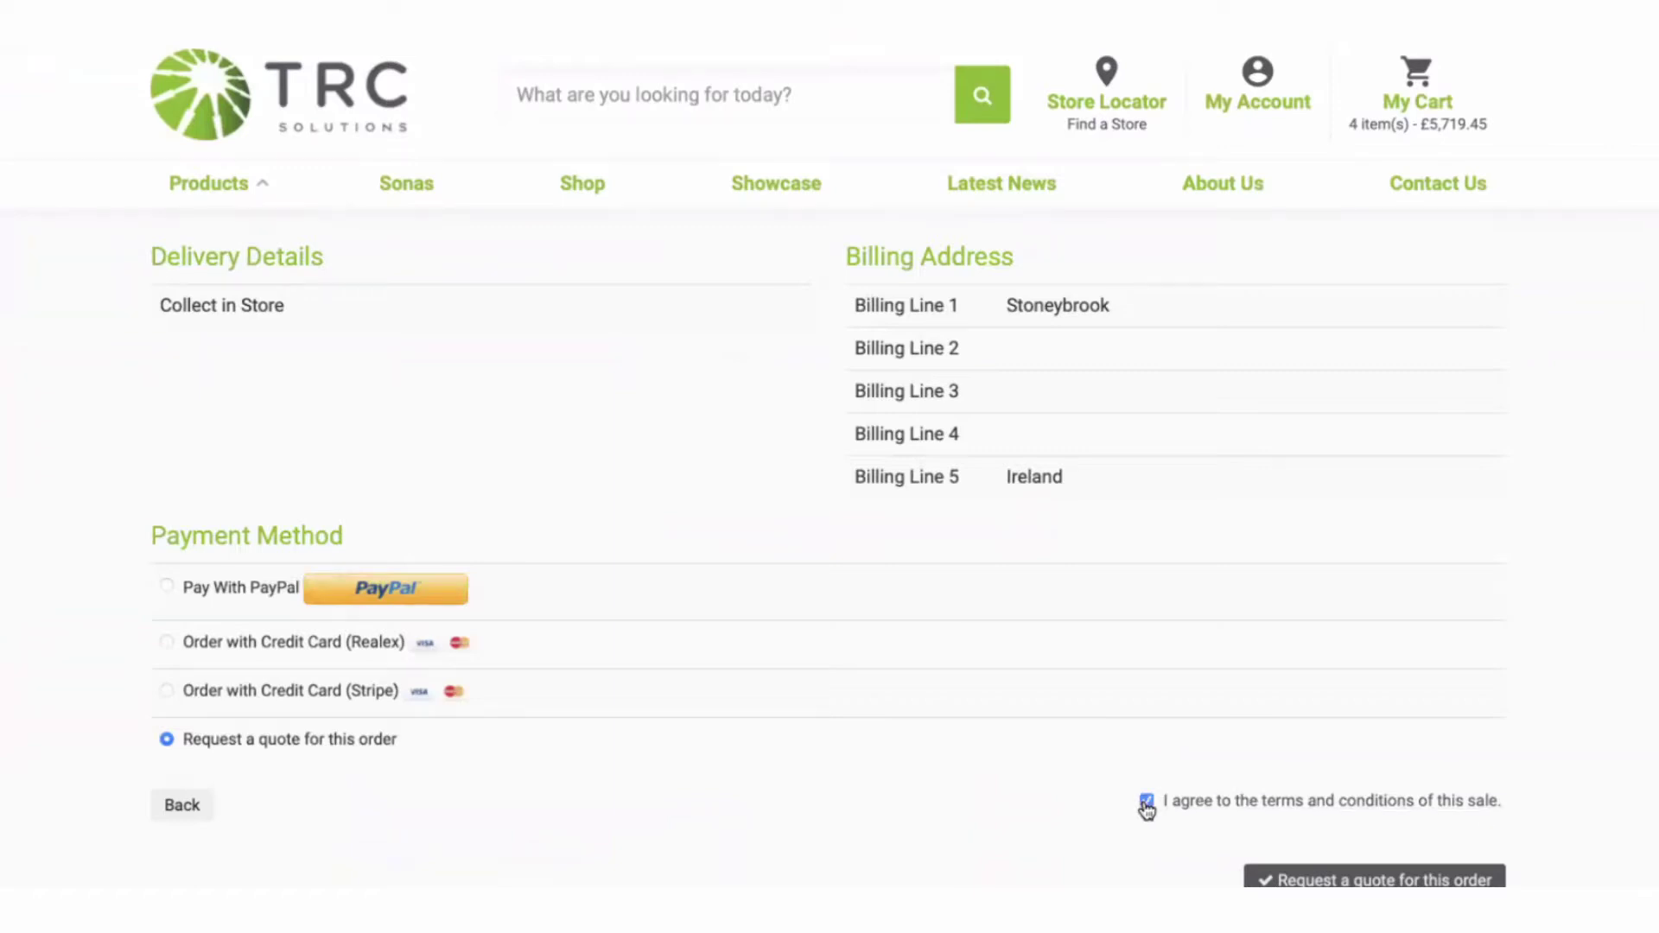
left_click(1342, 880)
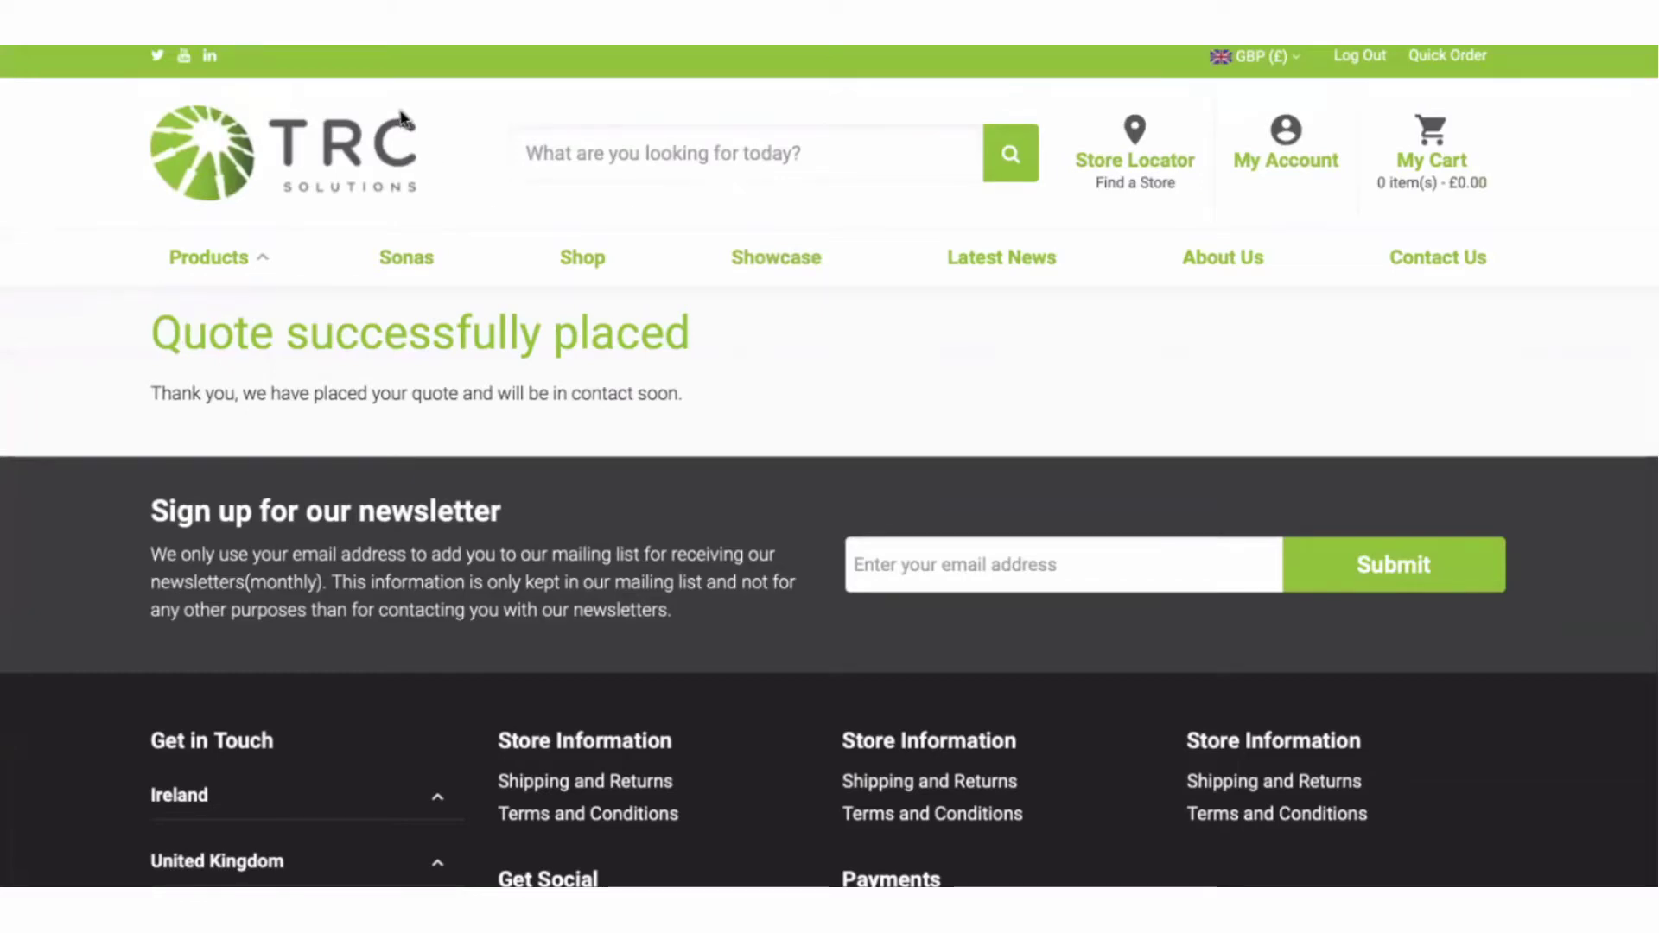
key("super+Tab")
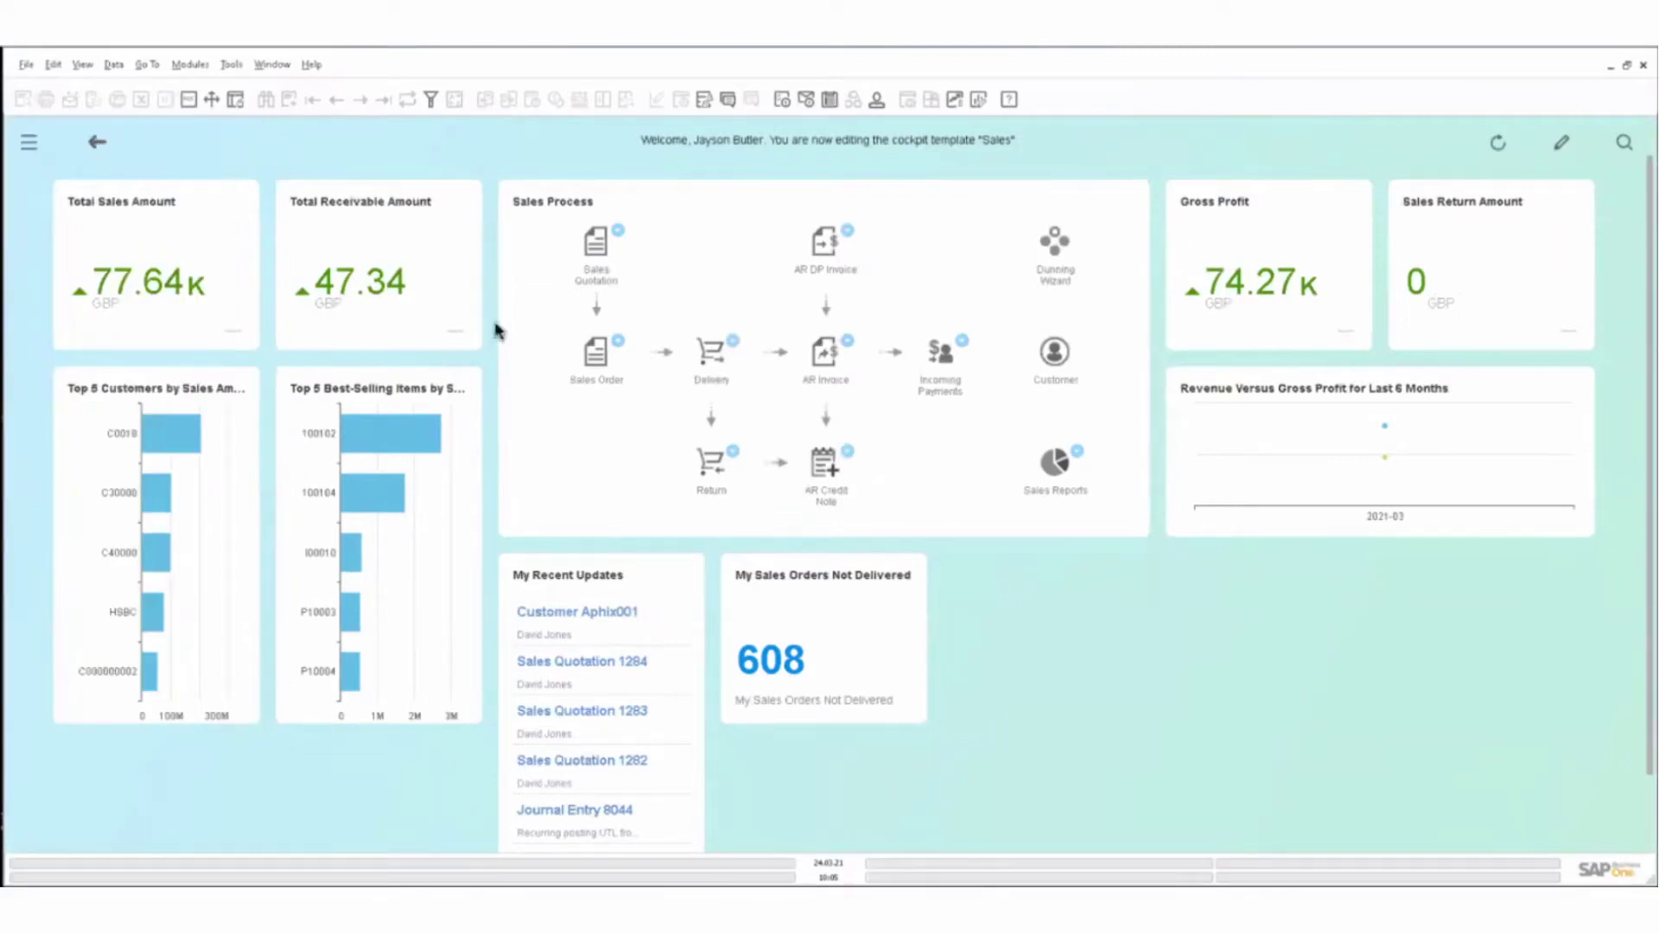
Open the sales quotations from the Sales Process cockpit and go to the most recent quotation
left_click(594, 249)
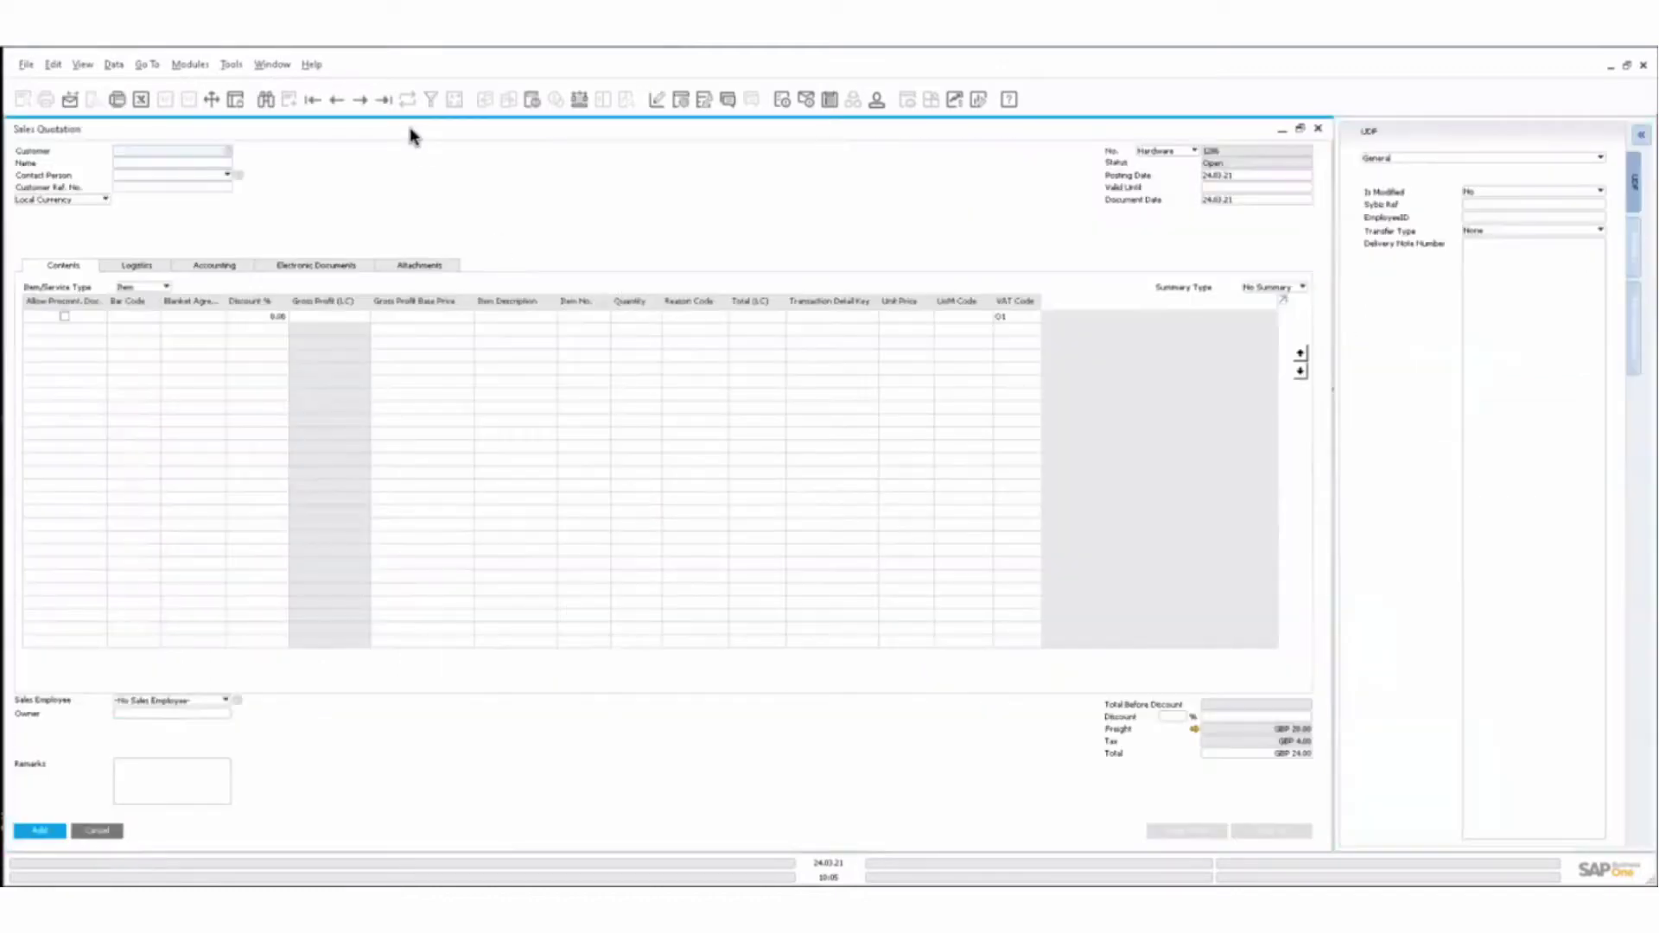
left_click(384, 100)
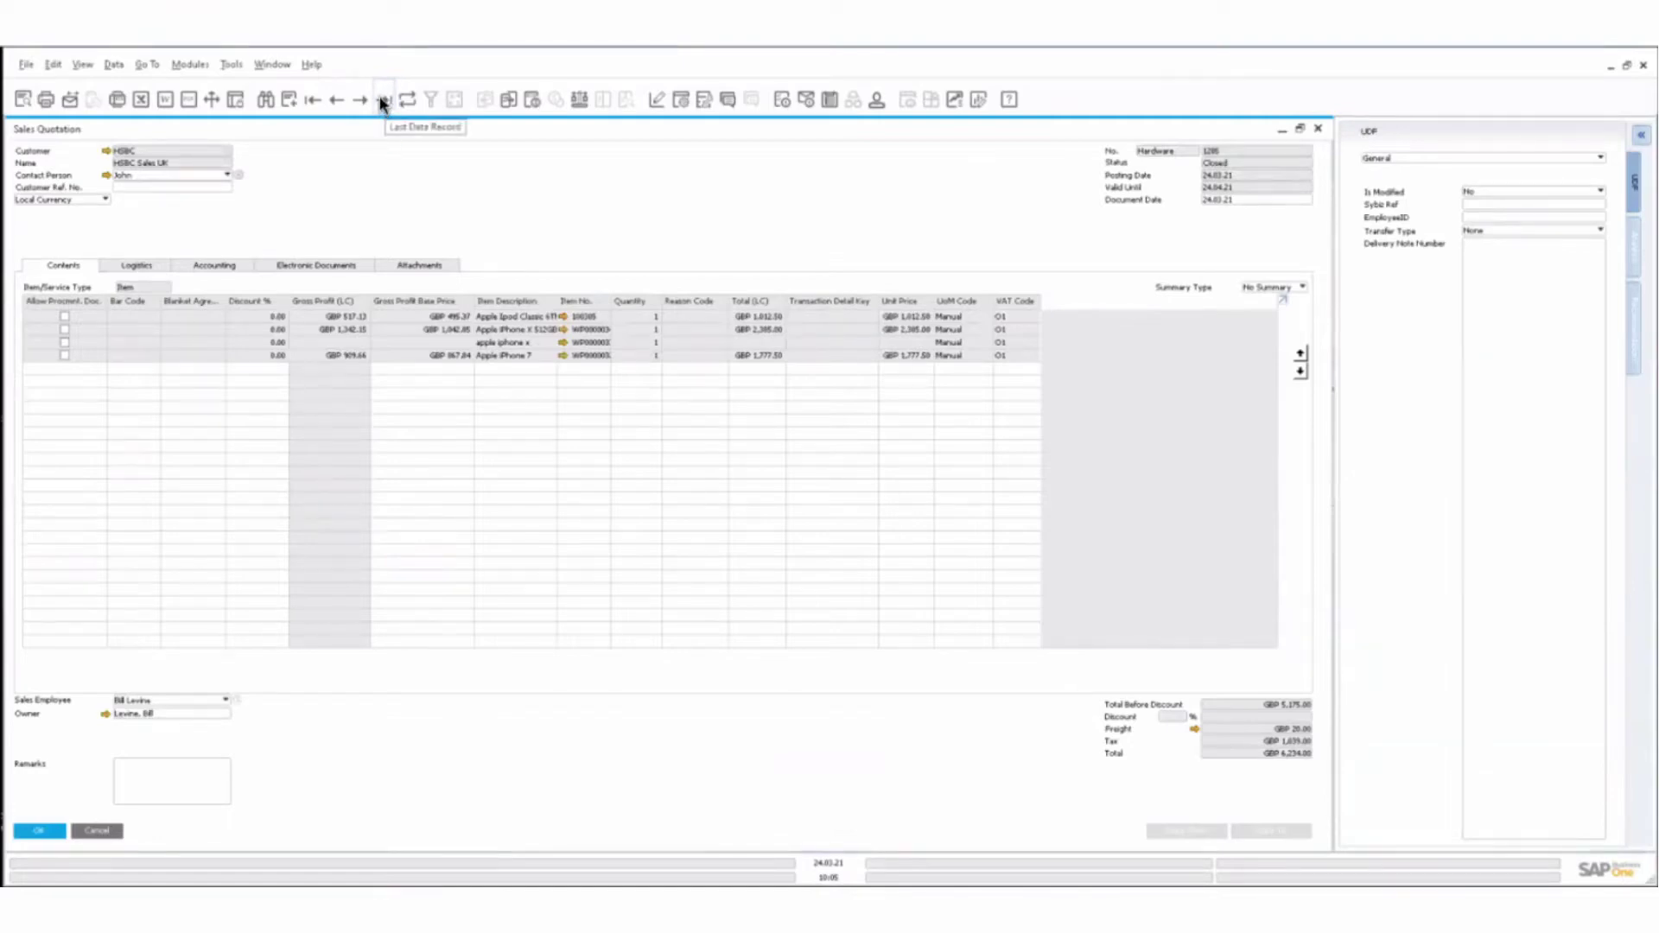
left_click(384, 99)
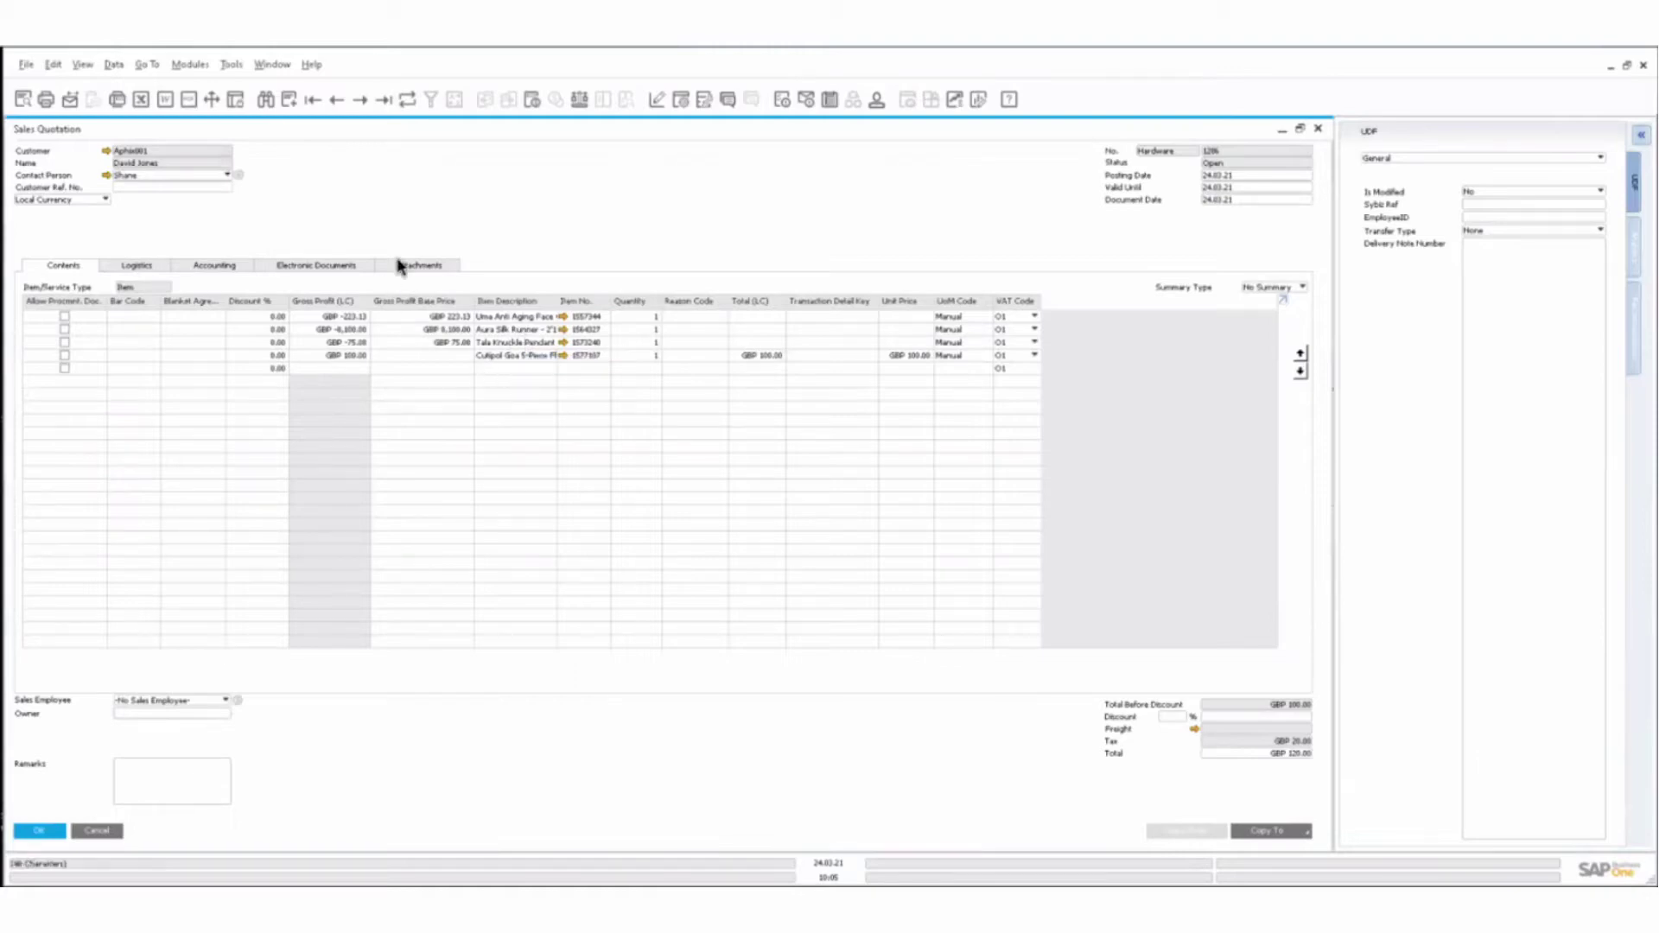
View the quotation's relationship map by related items and open the Uma Anti Aging Face Oil master data, then return to the quotation
right_click(535, 217)
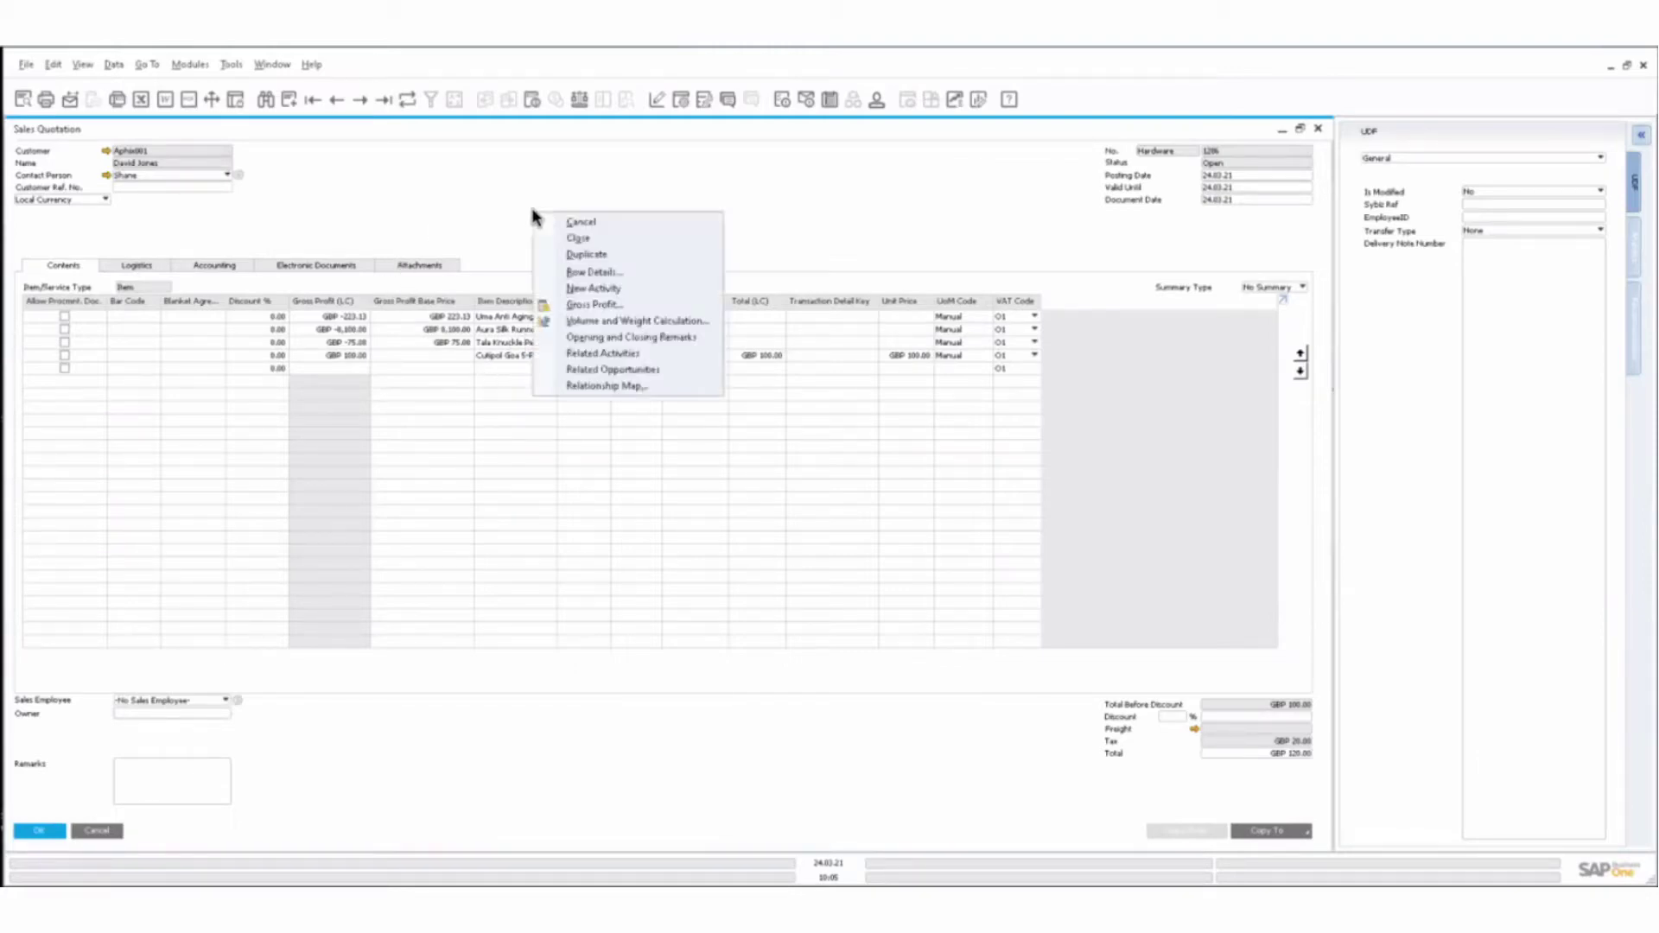
left_click(595, 386)
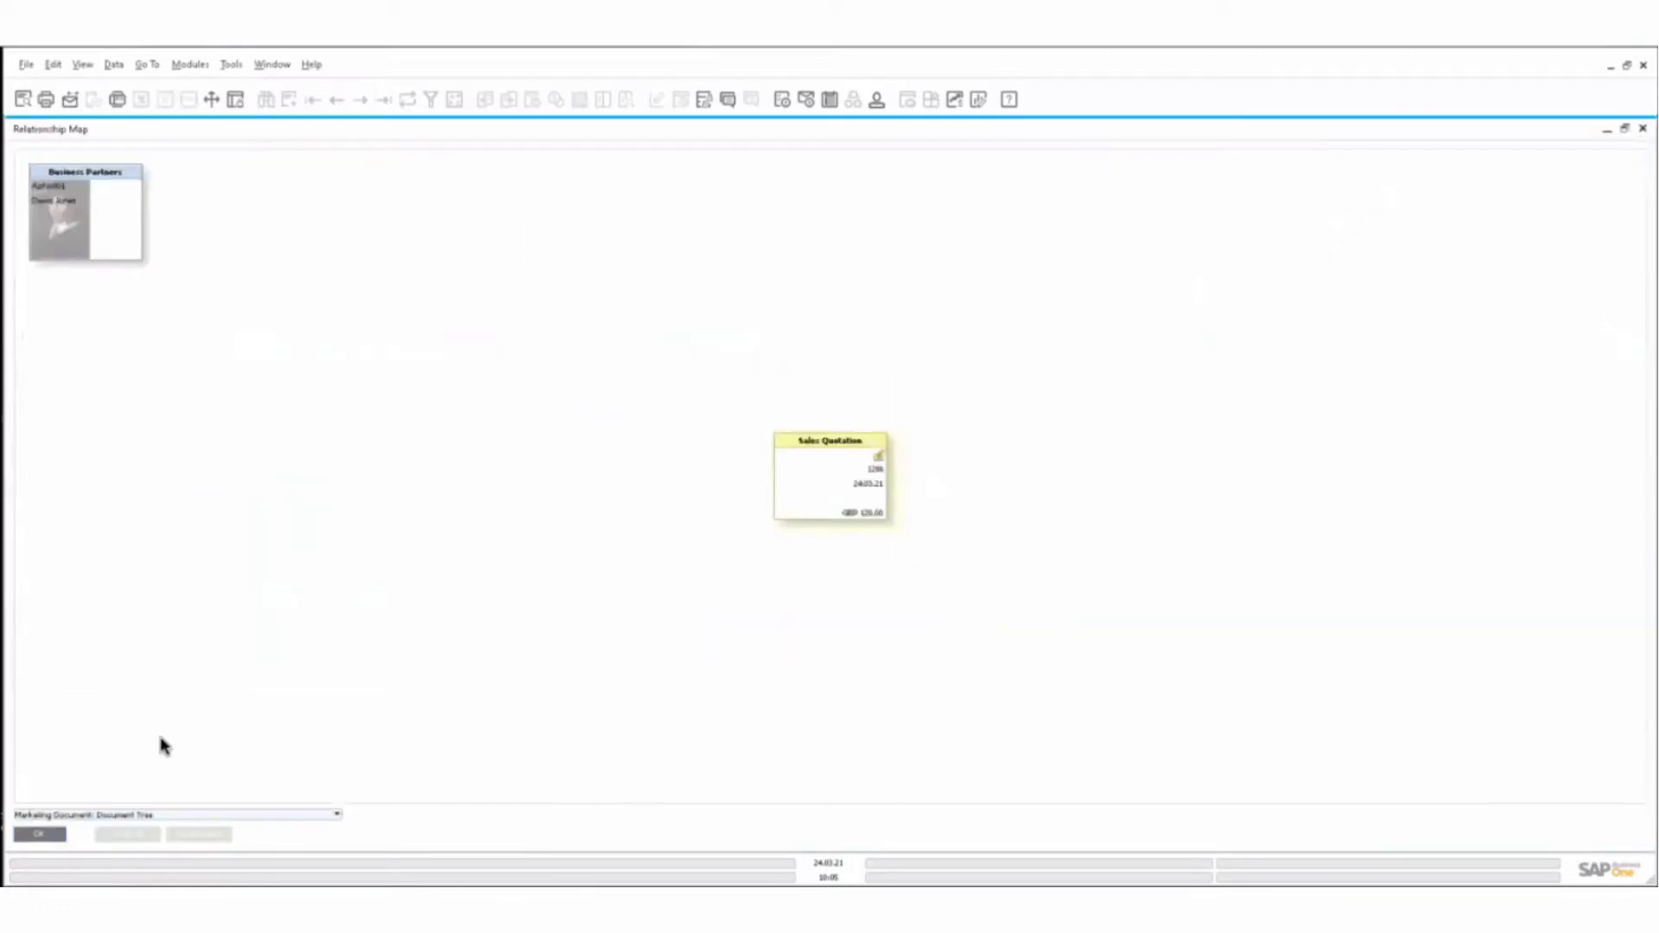
left_click(266, 814)
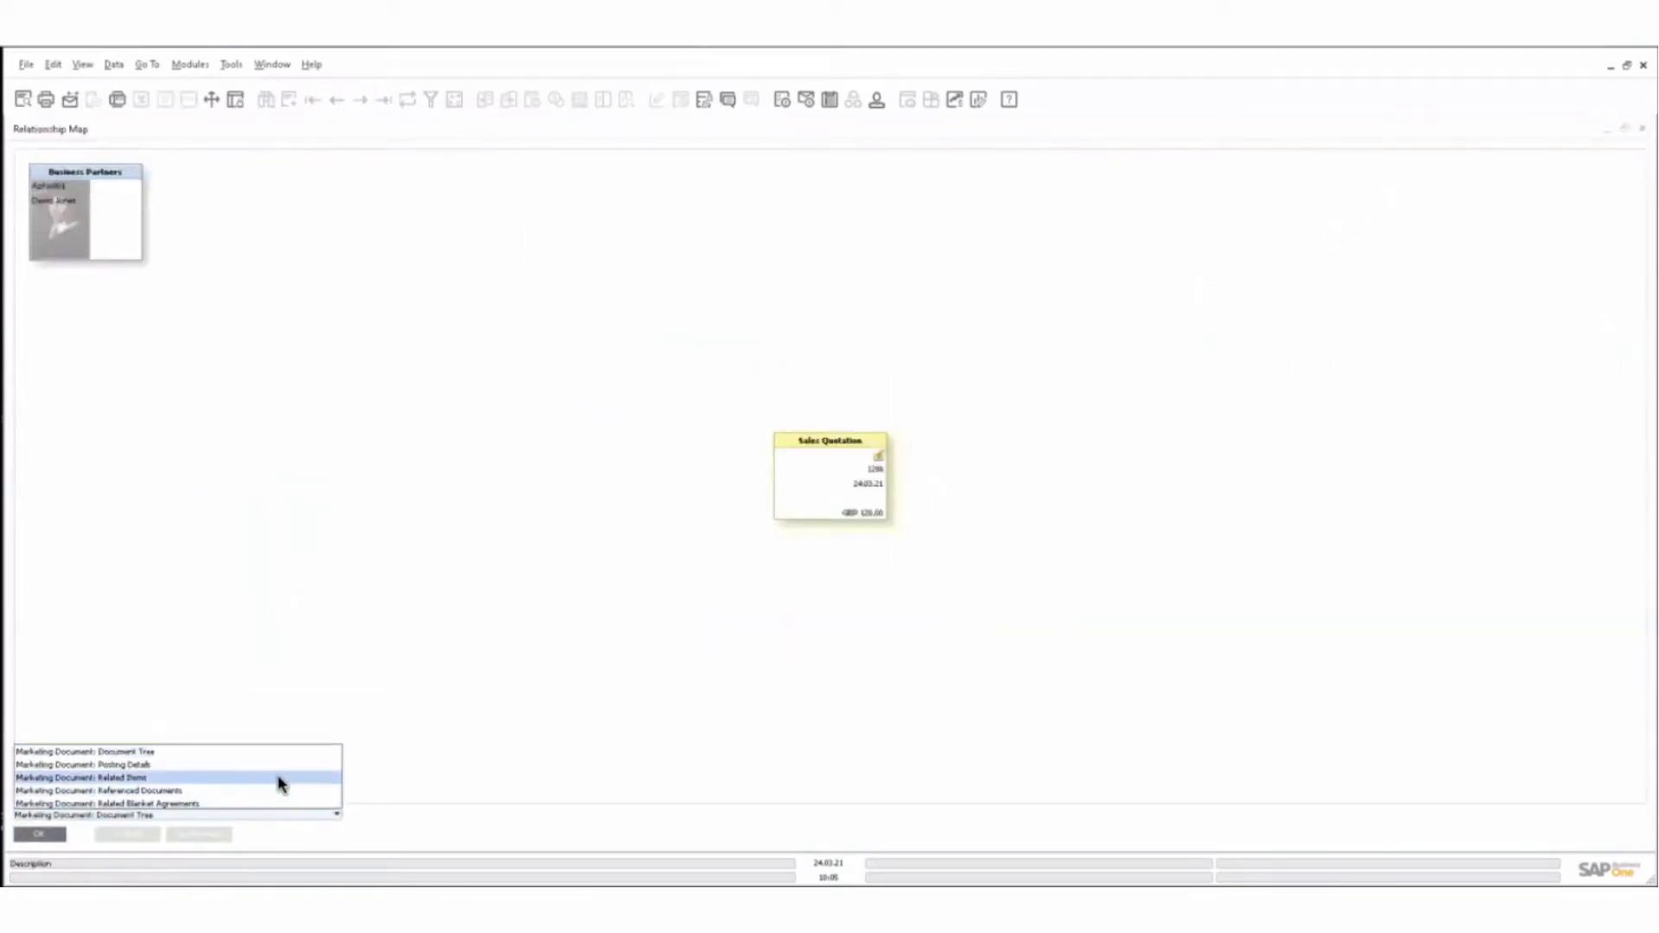
left_click(278, 787)
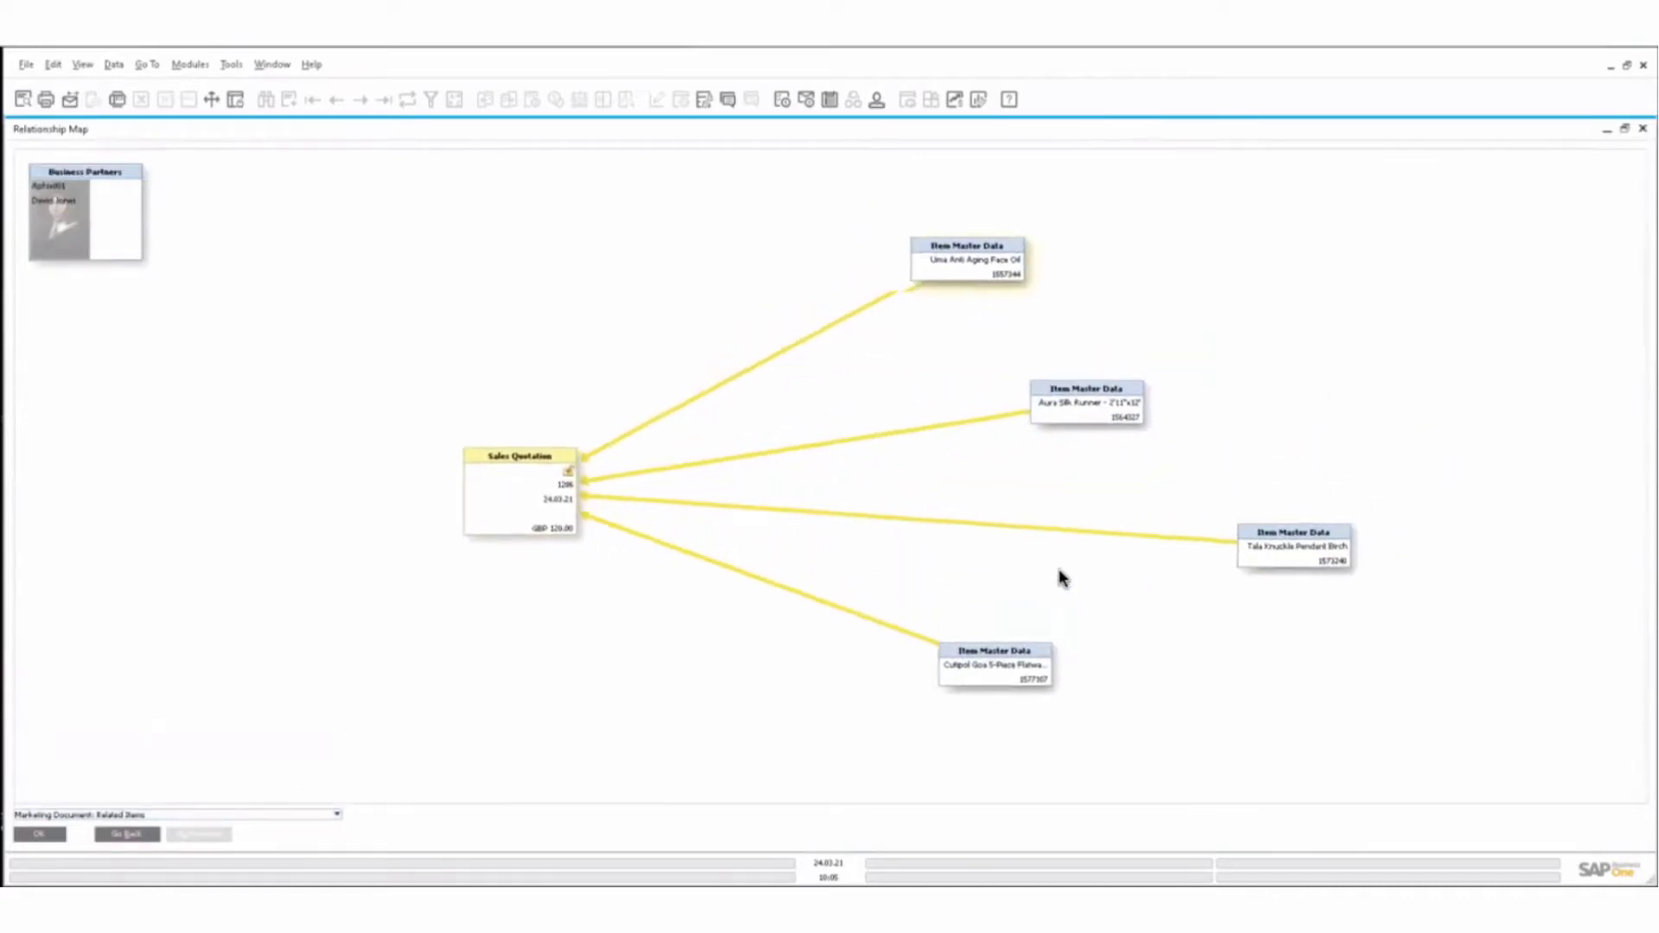
double_click(1007, 270)
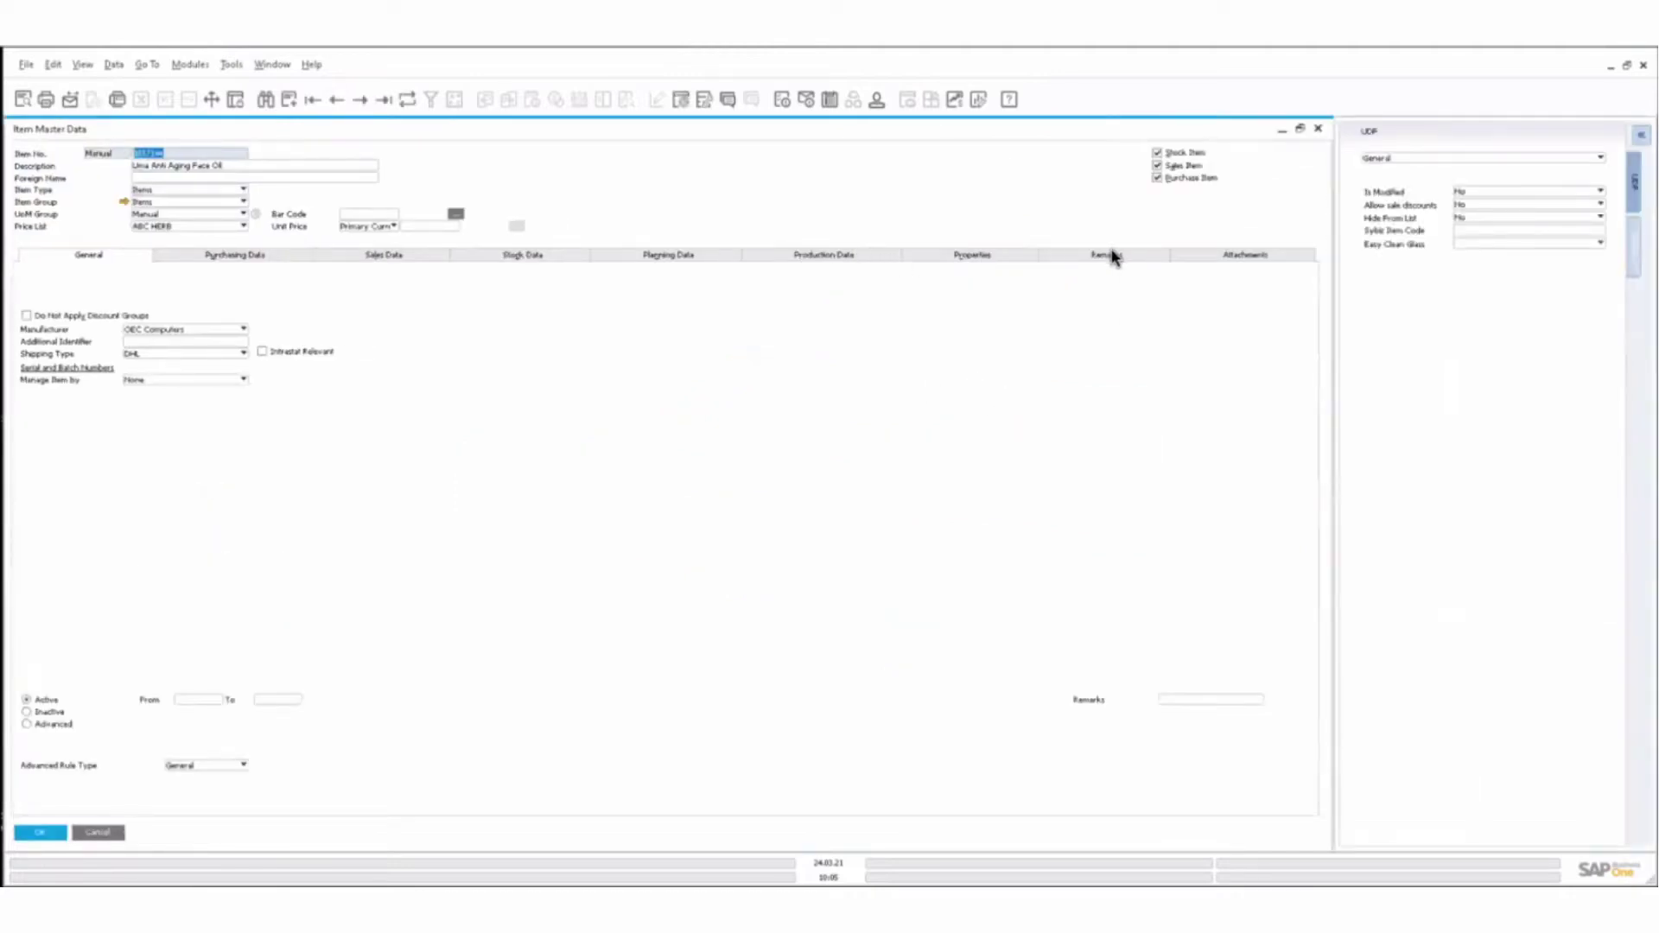
left_click(1112, 257)
key("Escape")
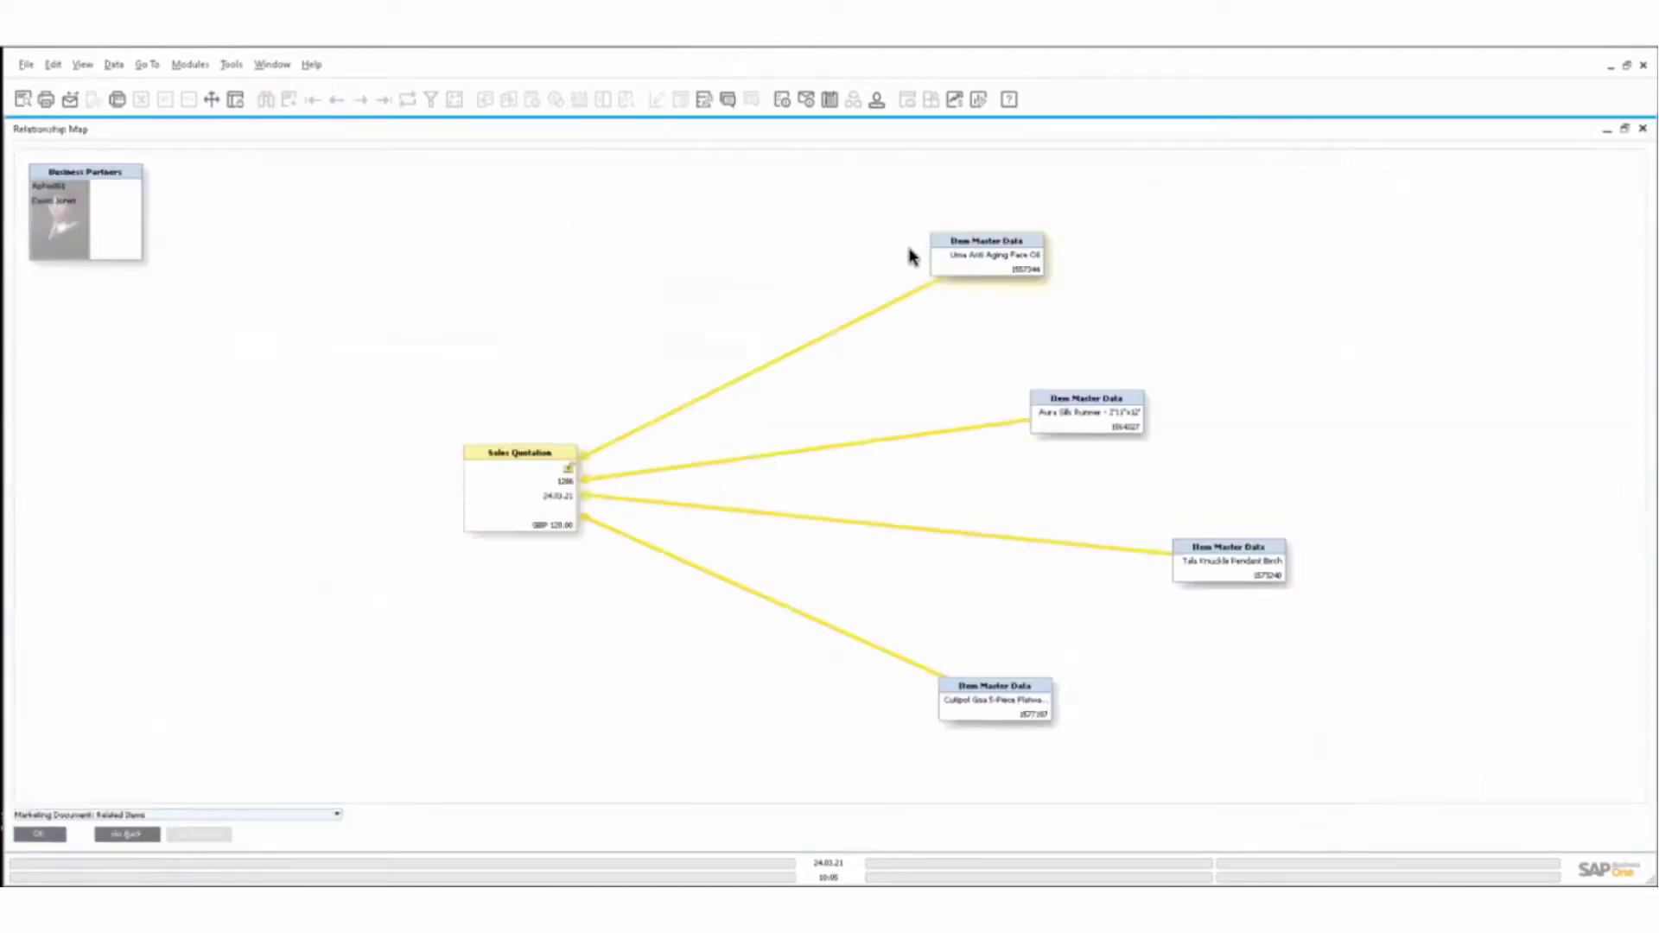
key("Escape")
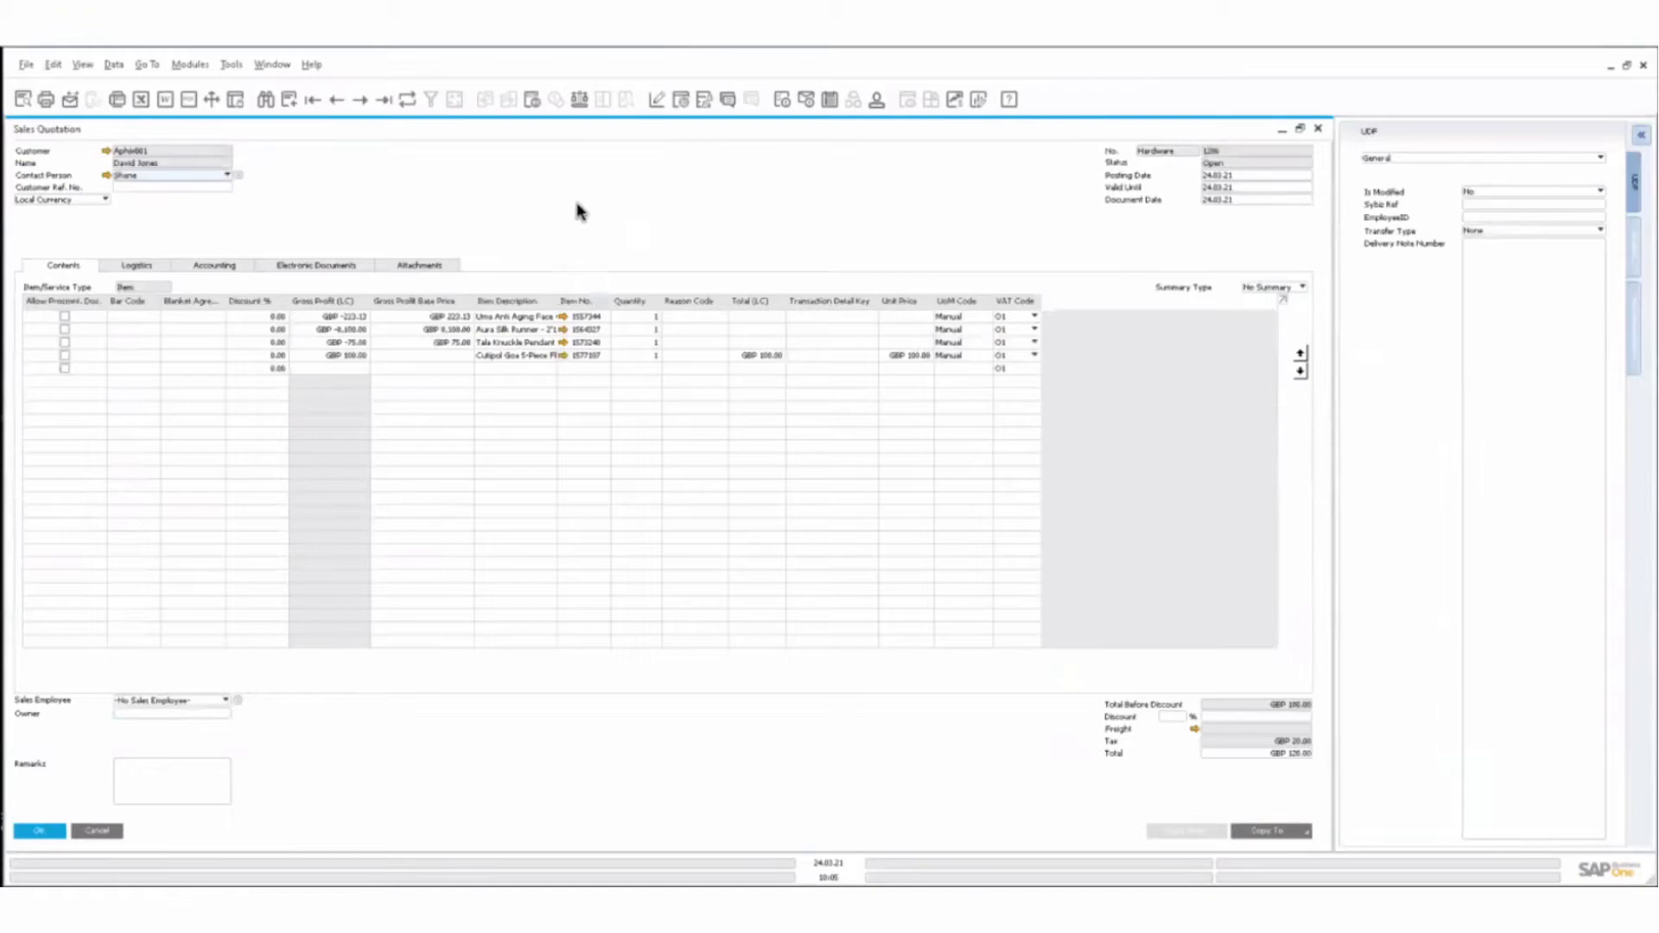
Copy the quotation to a sales order, discard the unsaved order and close the quotation
left_click(1270, 831)
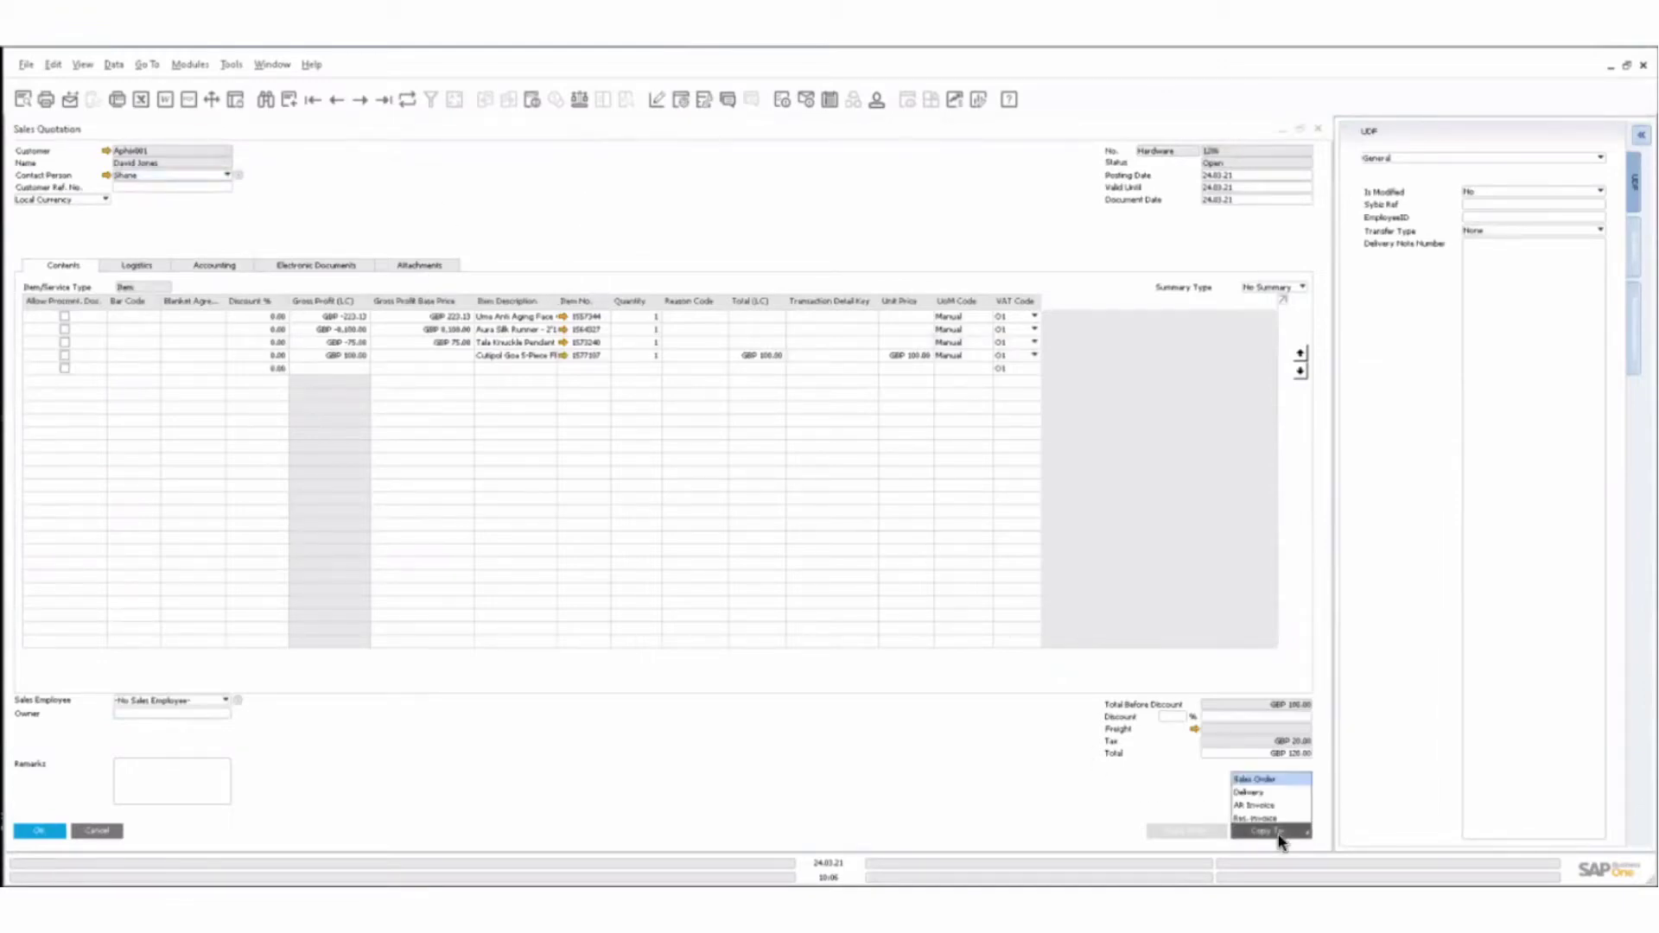
left_click(1268, 780)
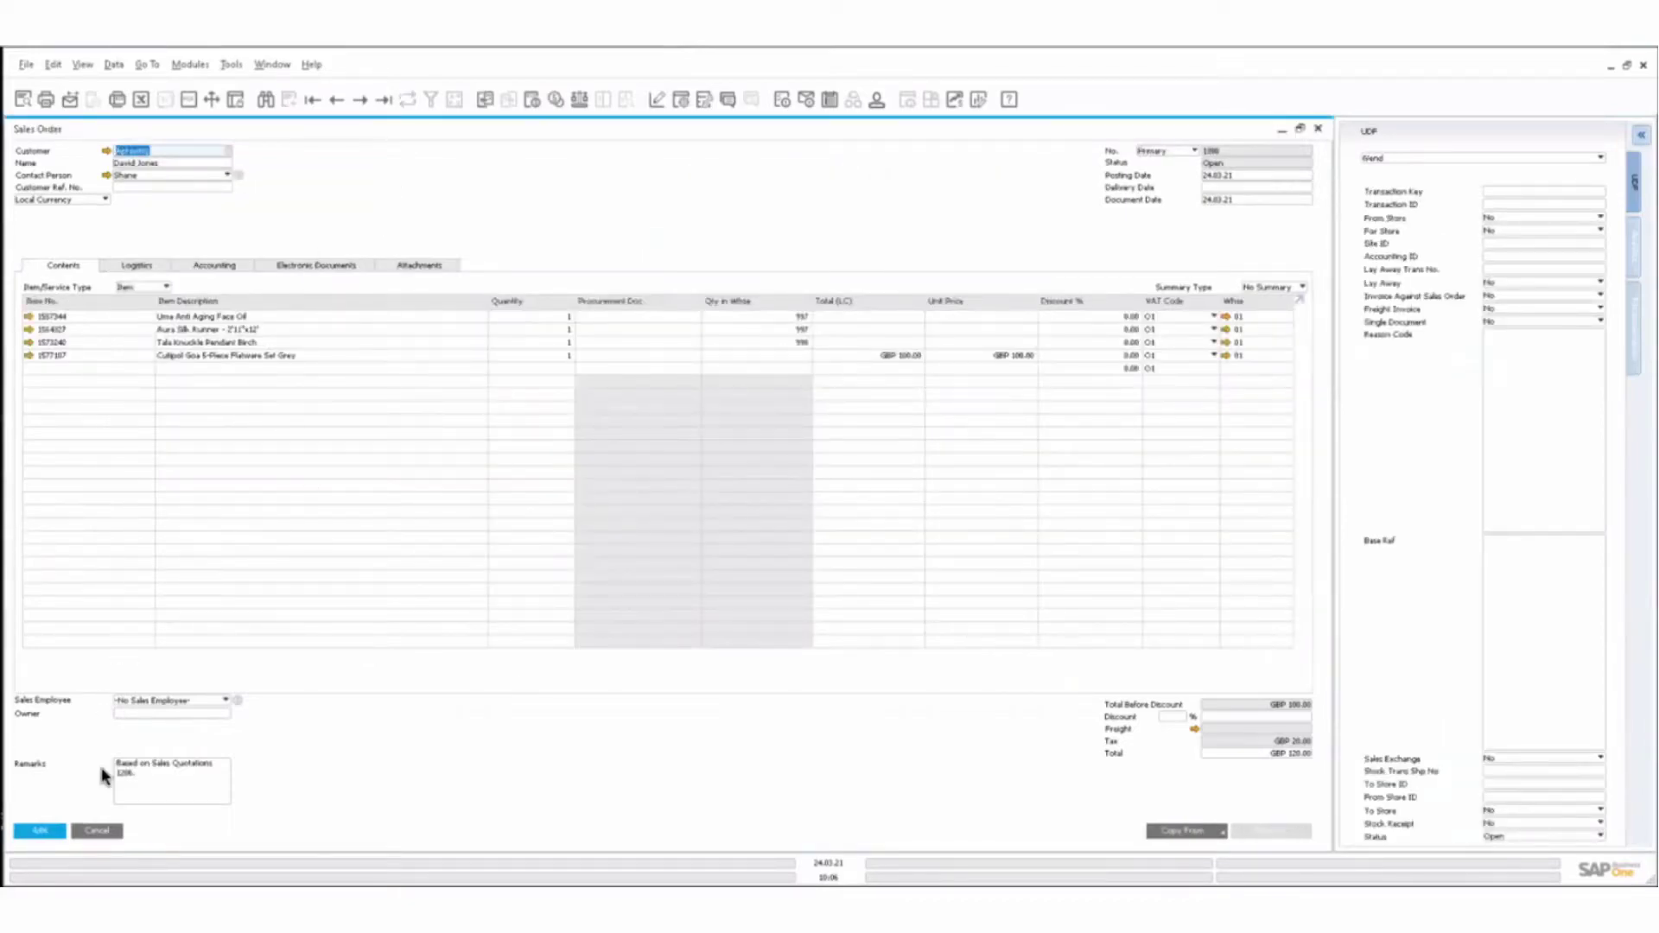
left_click(98, 831)
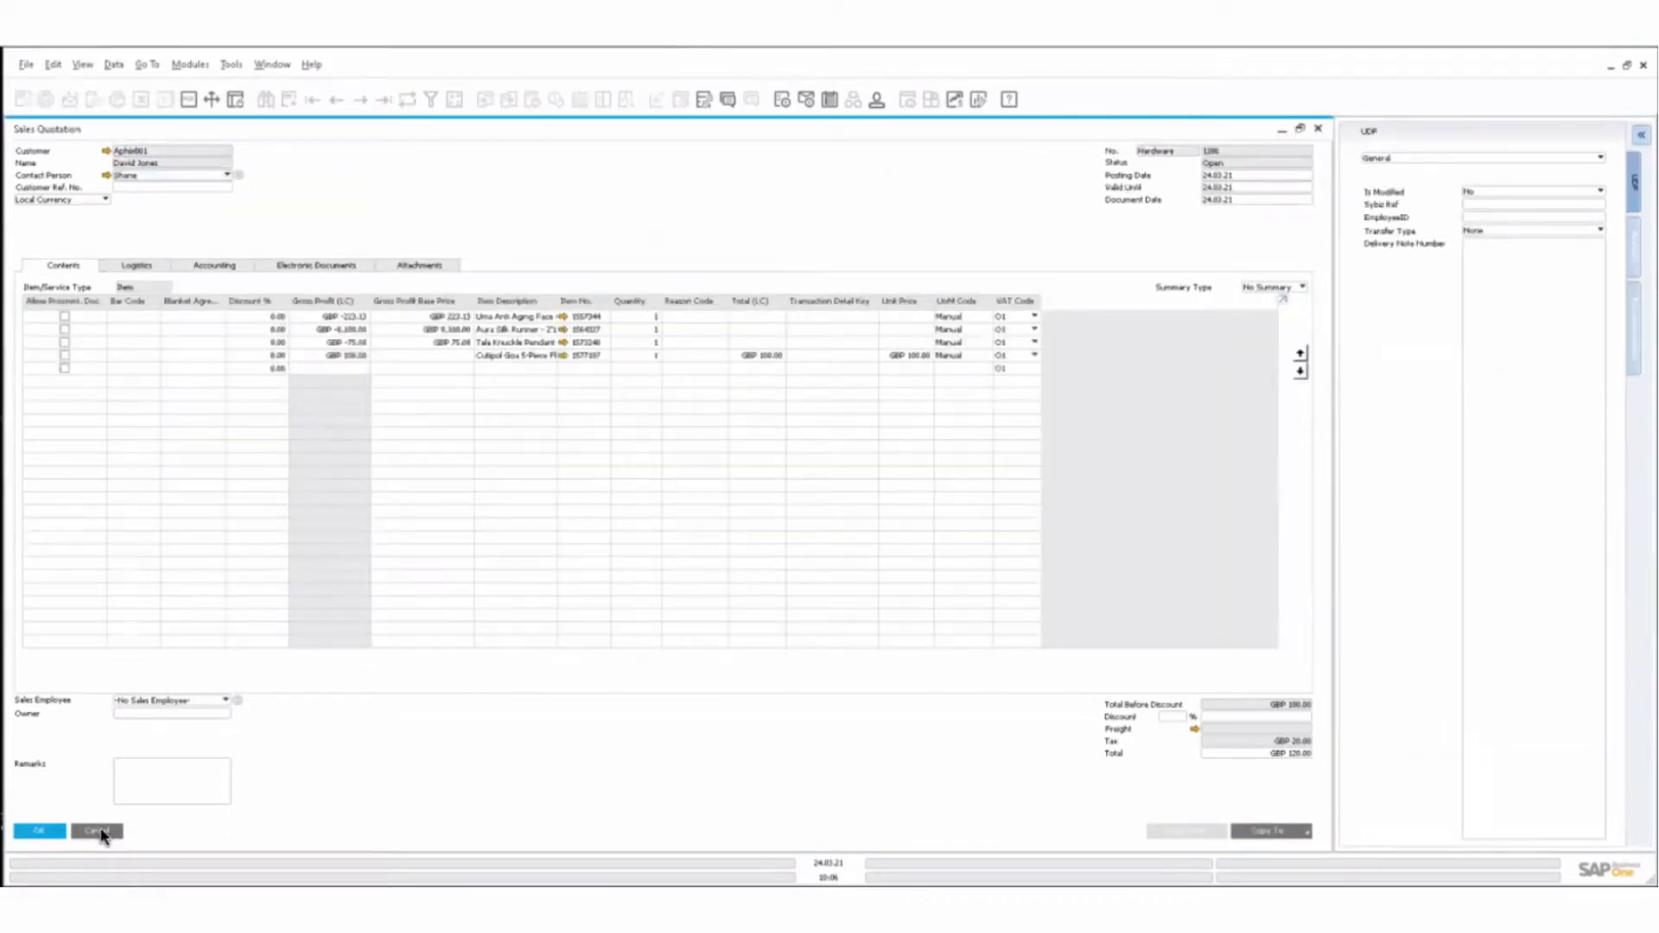
left_click(98, 831)
Switch to the TRC Solutions web shop in Safari, add the featured Uma Anti Aging Face Oil to the cart and open the cart
key("super+Tab")
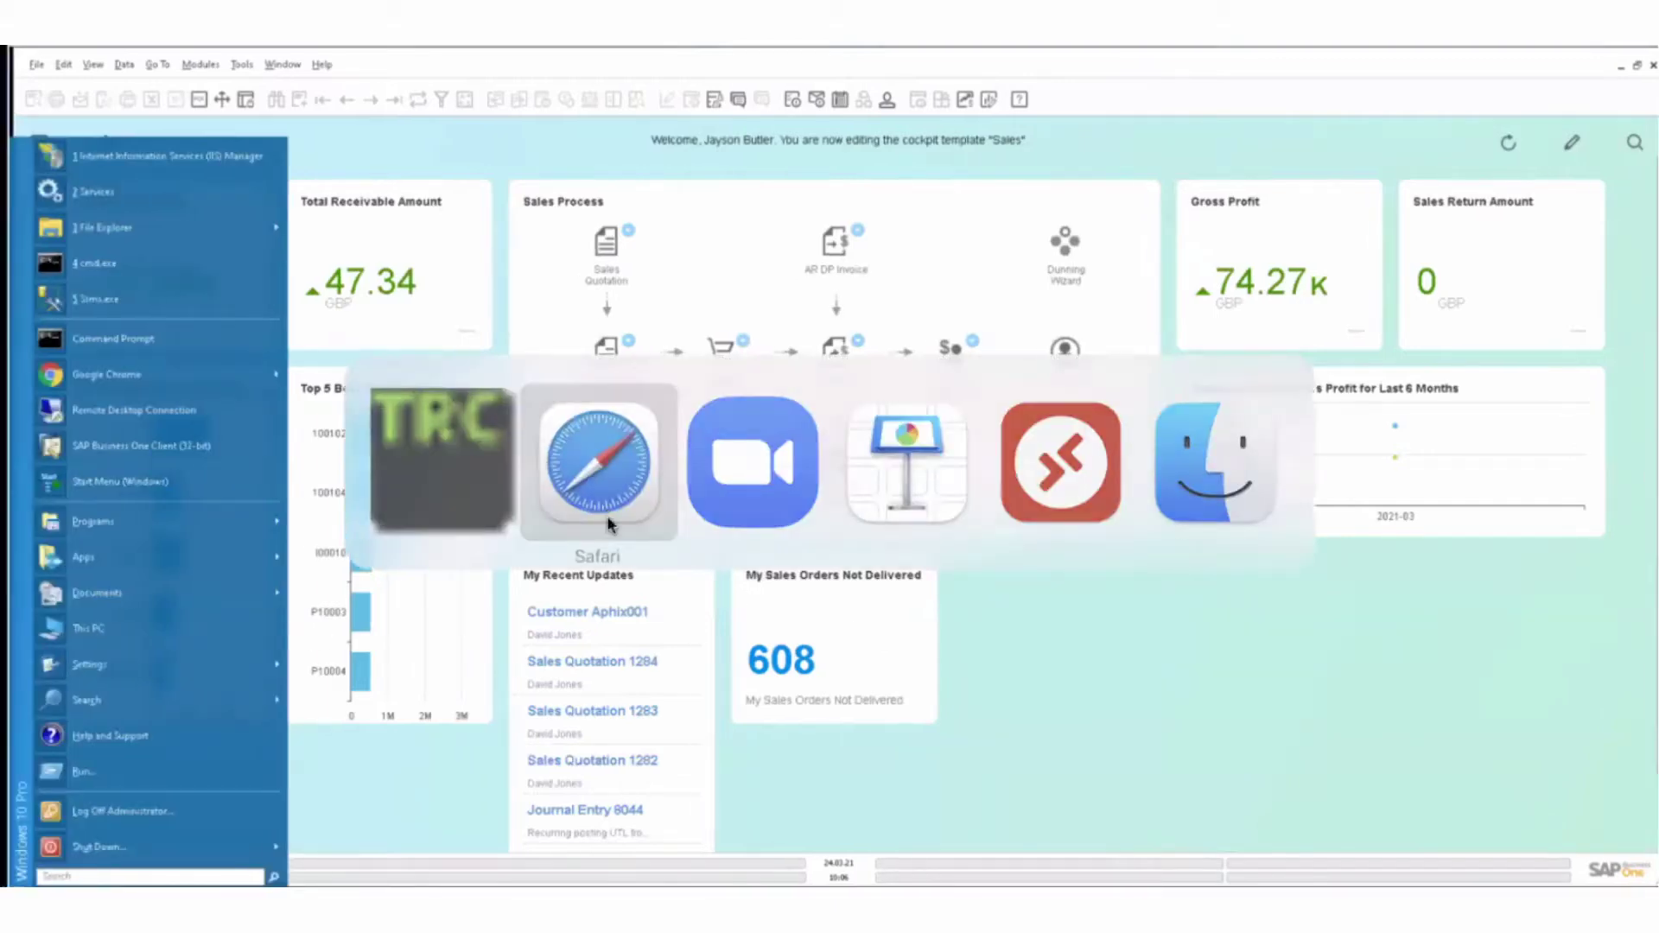
left_click(611, 518)
left_click(275, 143)
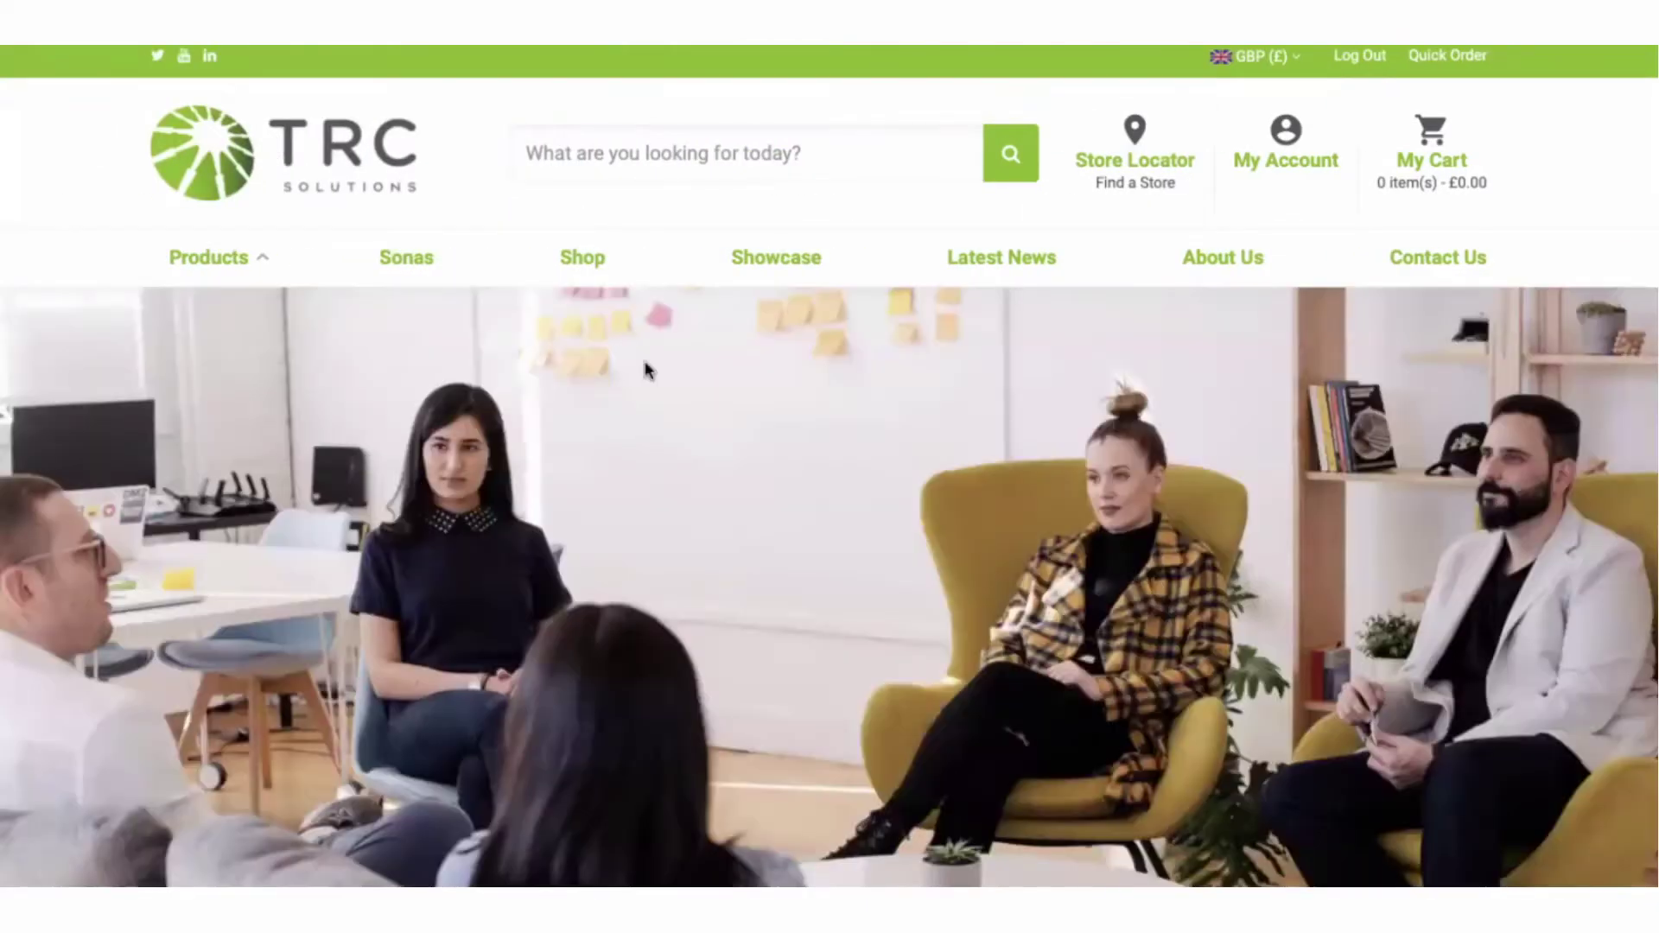
scroll(899, 459, "down", 1)
scroll(907, 423, "down", 6)
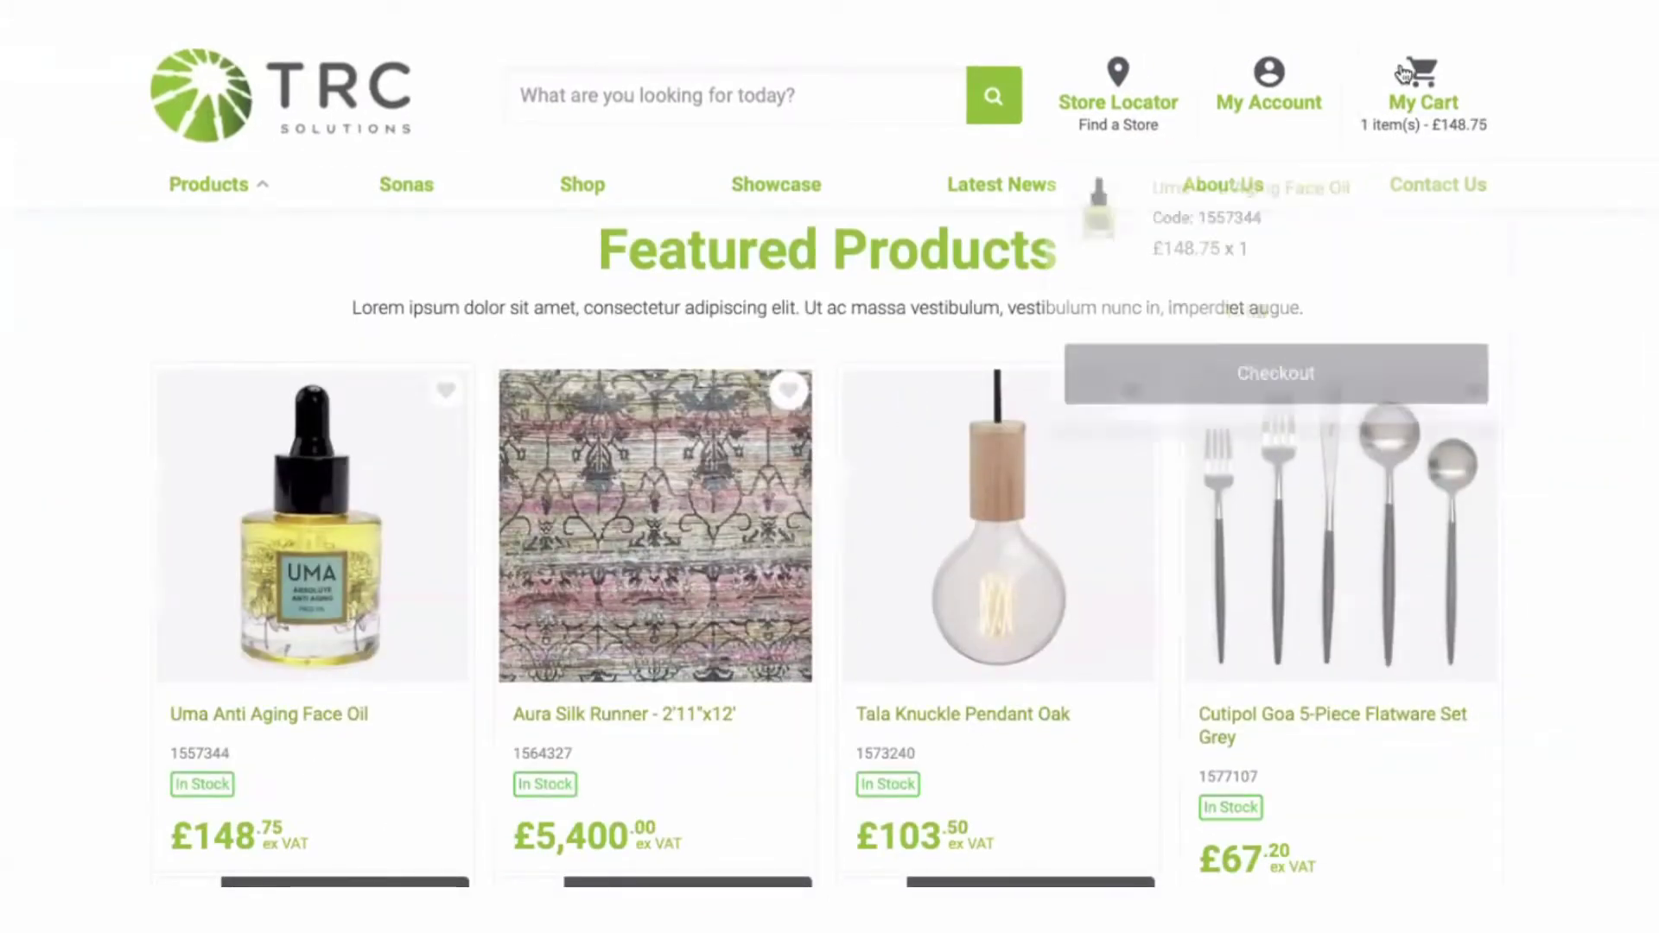
left_click(1401, 77)
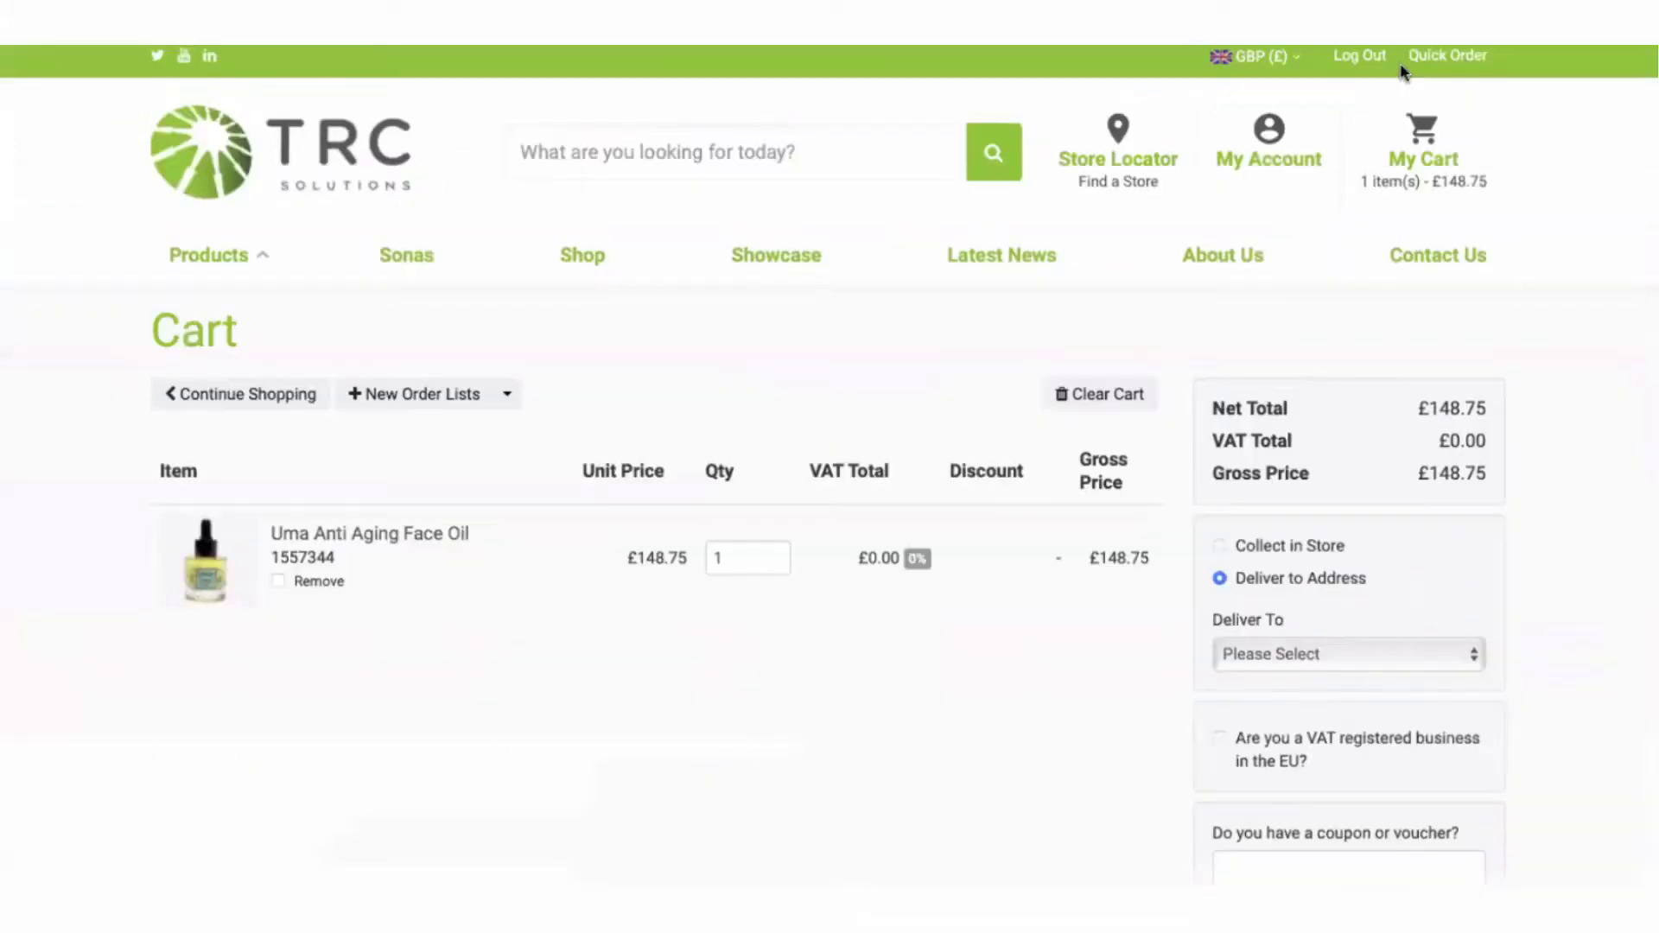
Set the cart's delivery country to Ireland and check out with the prefilled delivery and billing details
left_click(1261, 666)
left_click(1262, 696)
left_click(1278, 872)
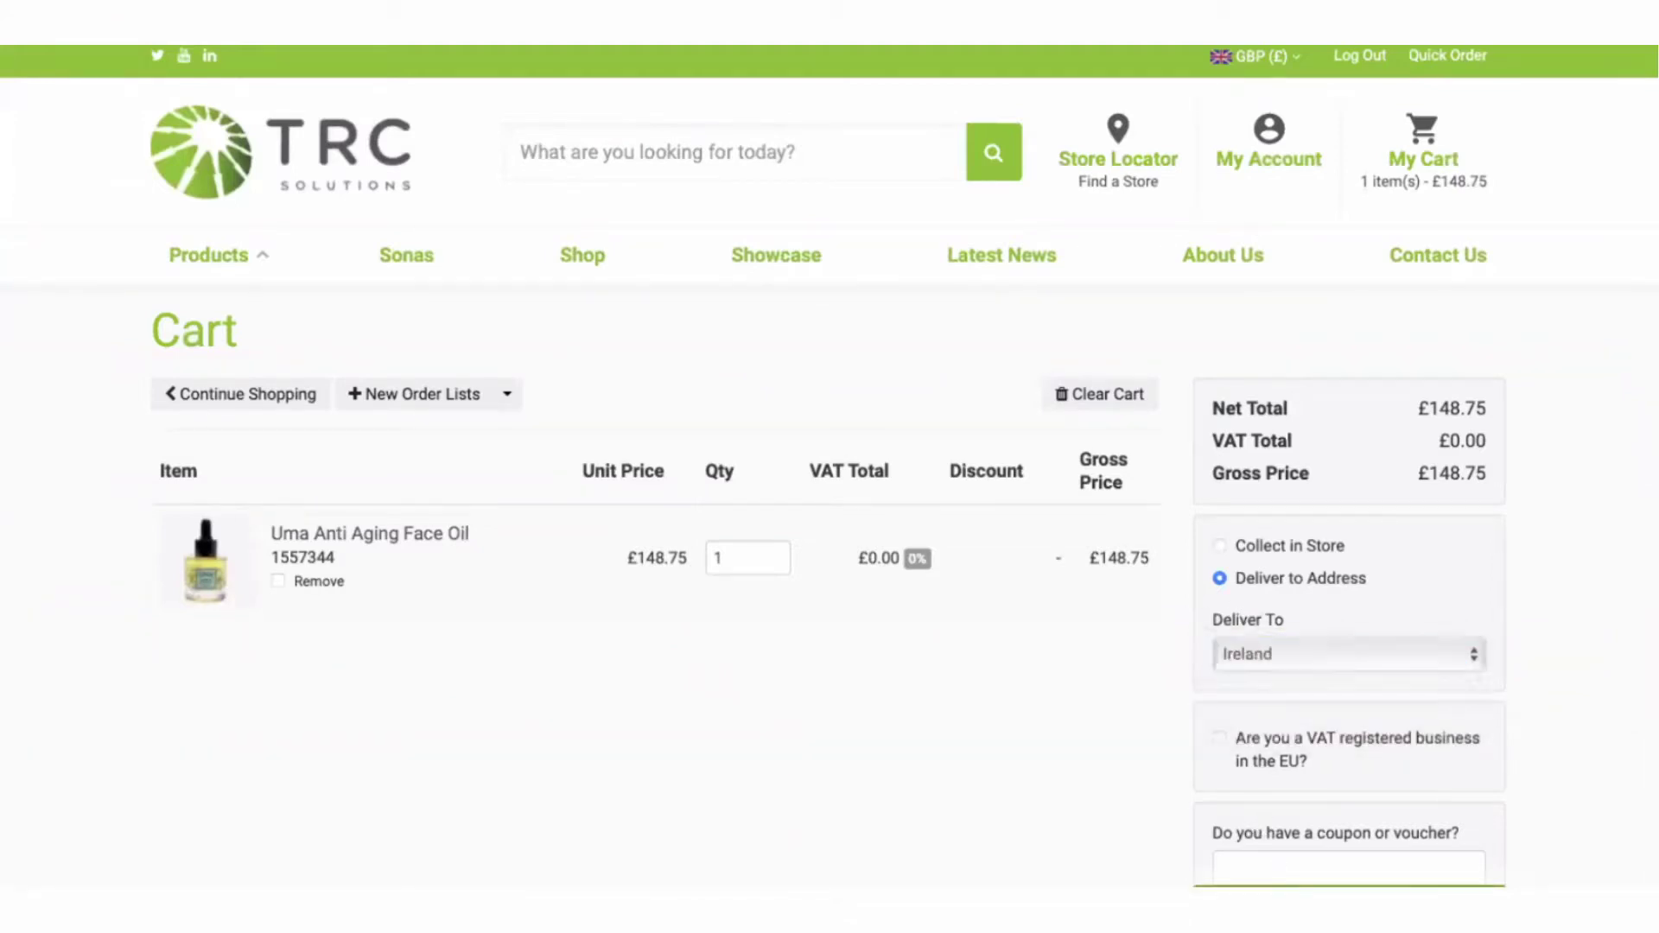
scroll(1106, 645, "down", 9)
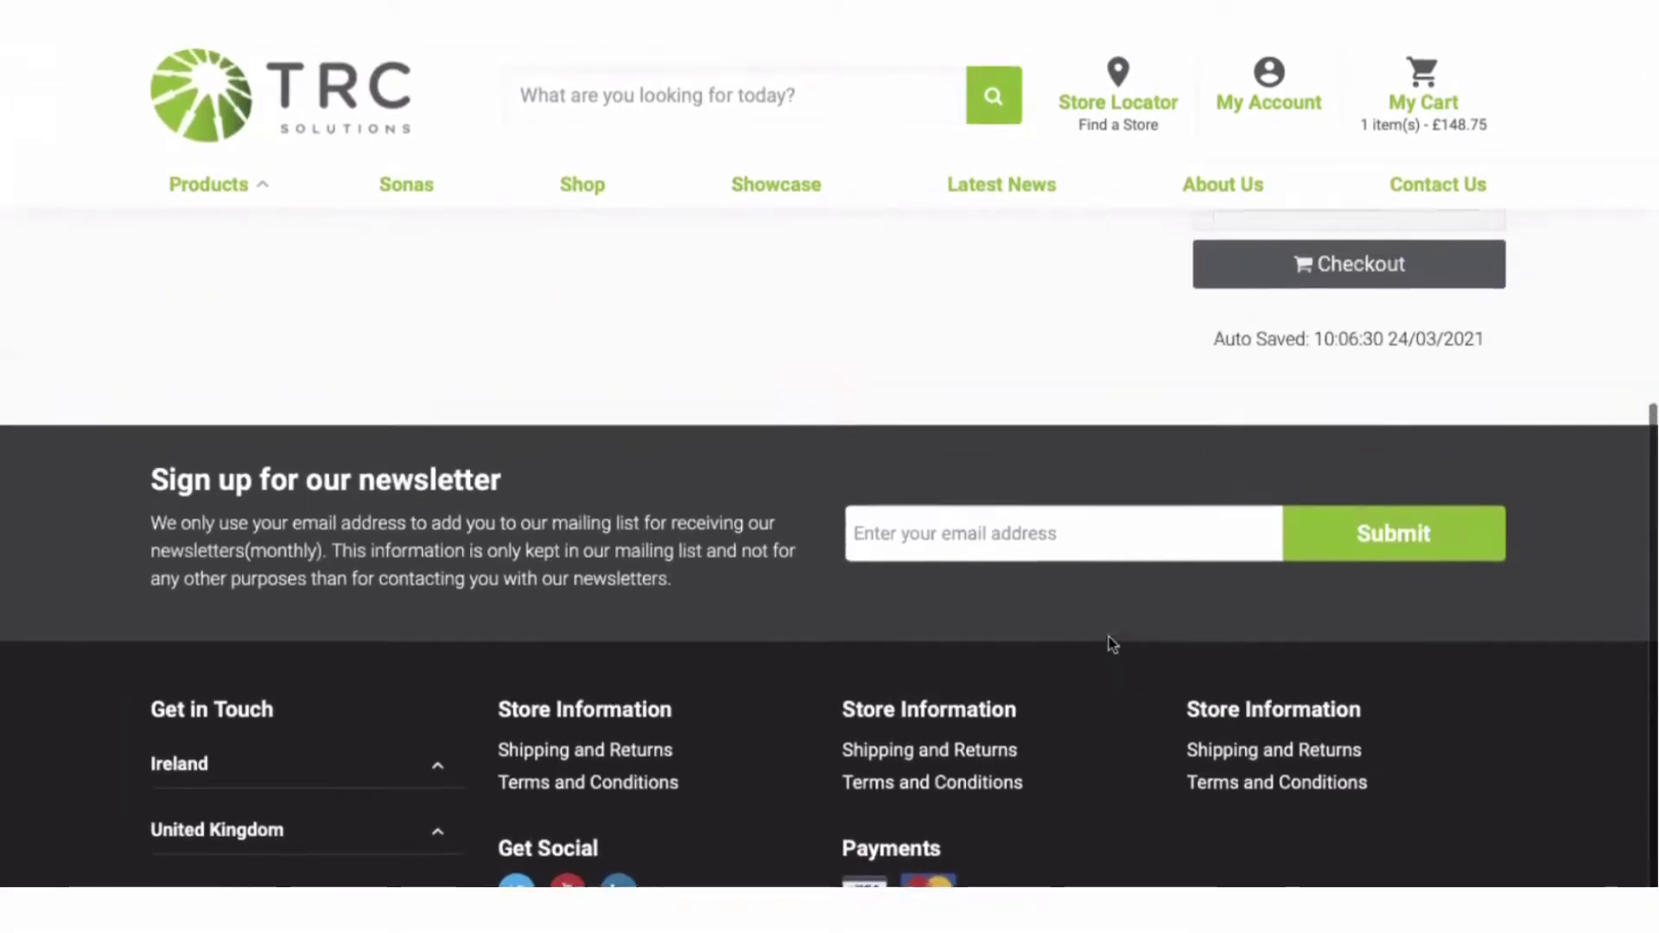
left_click(1282, 299)
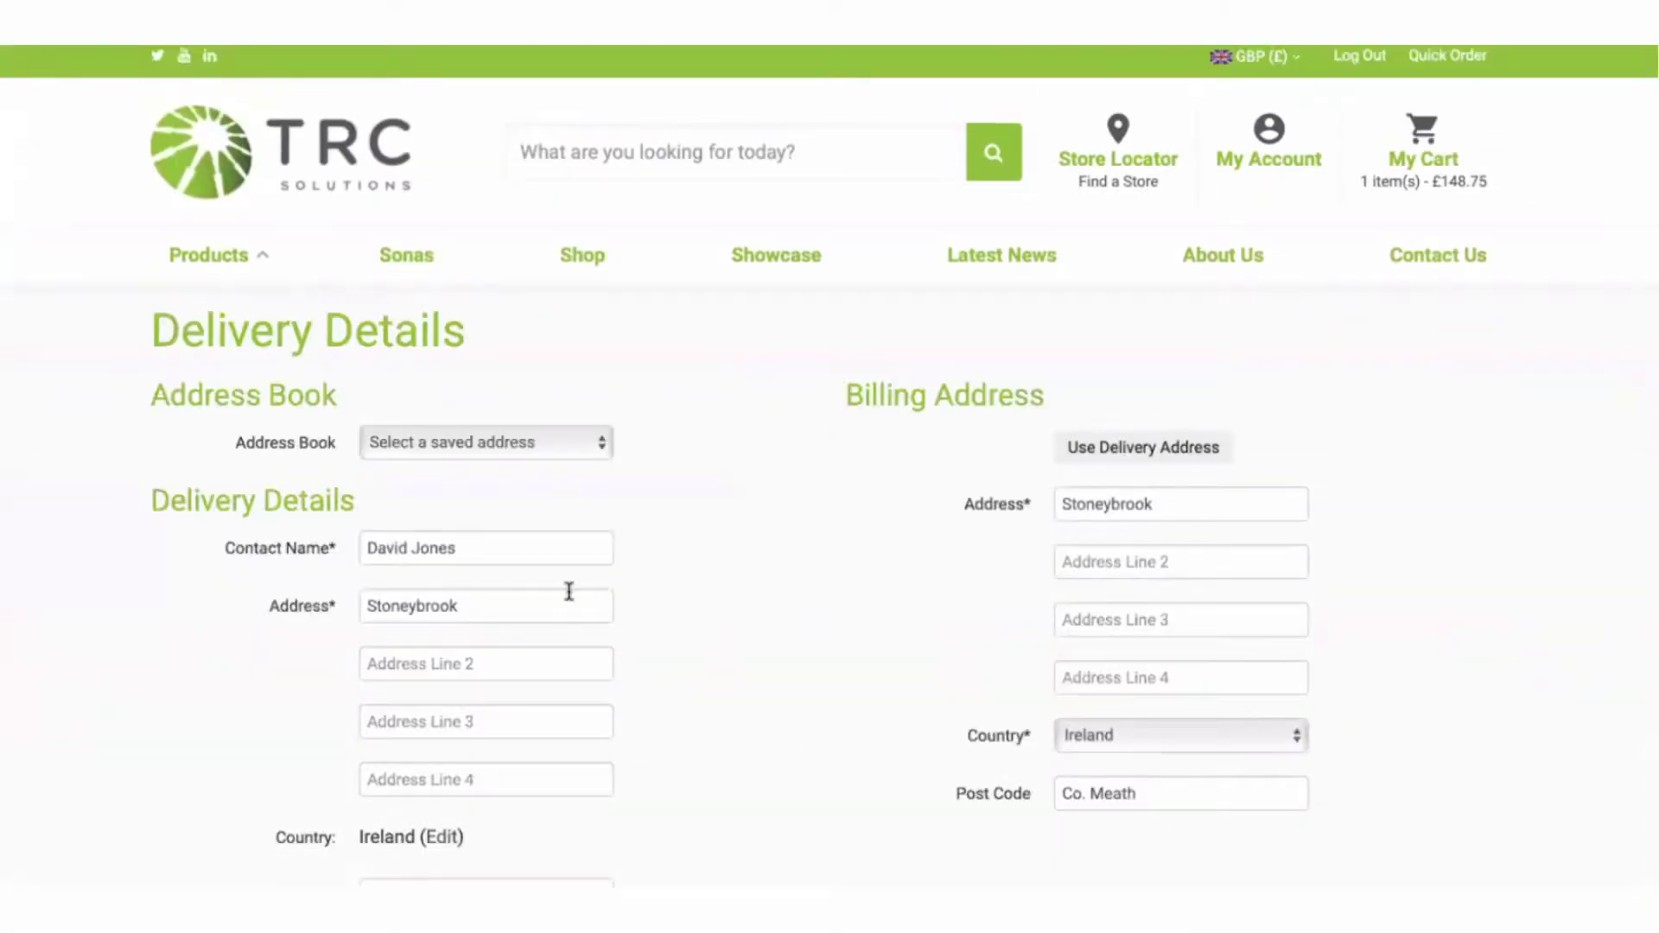
scroll(669, 637, "down", 8)
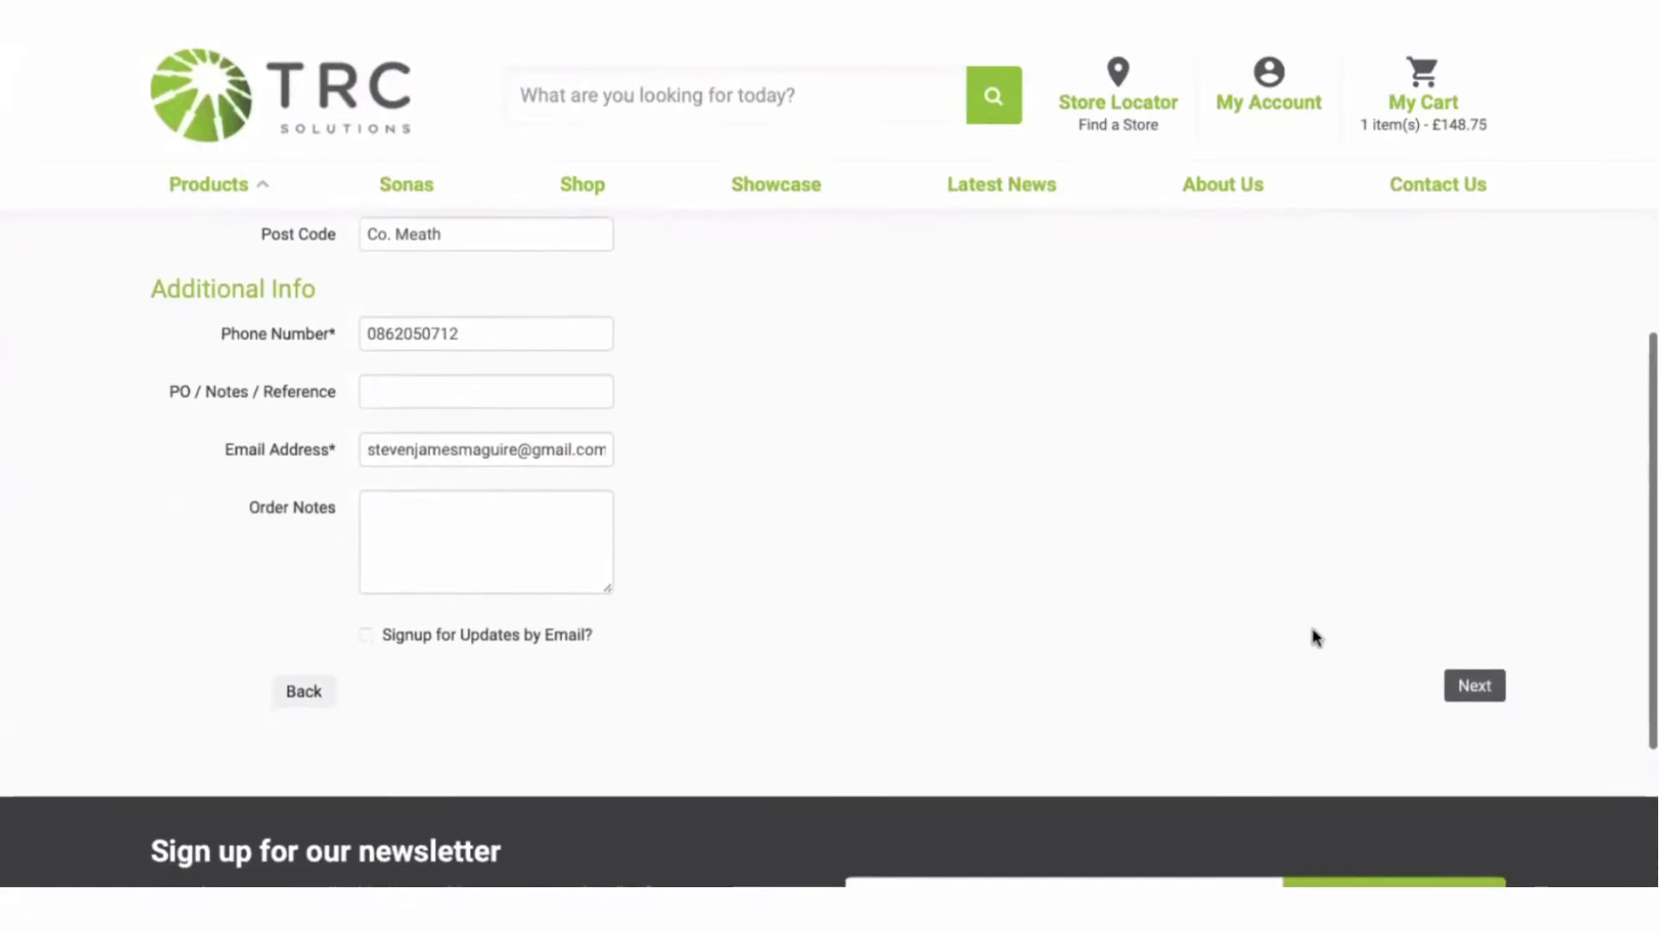
left_click(1474, 686)
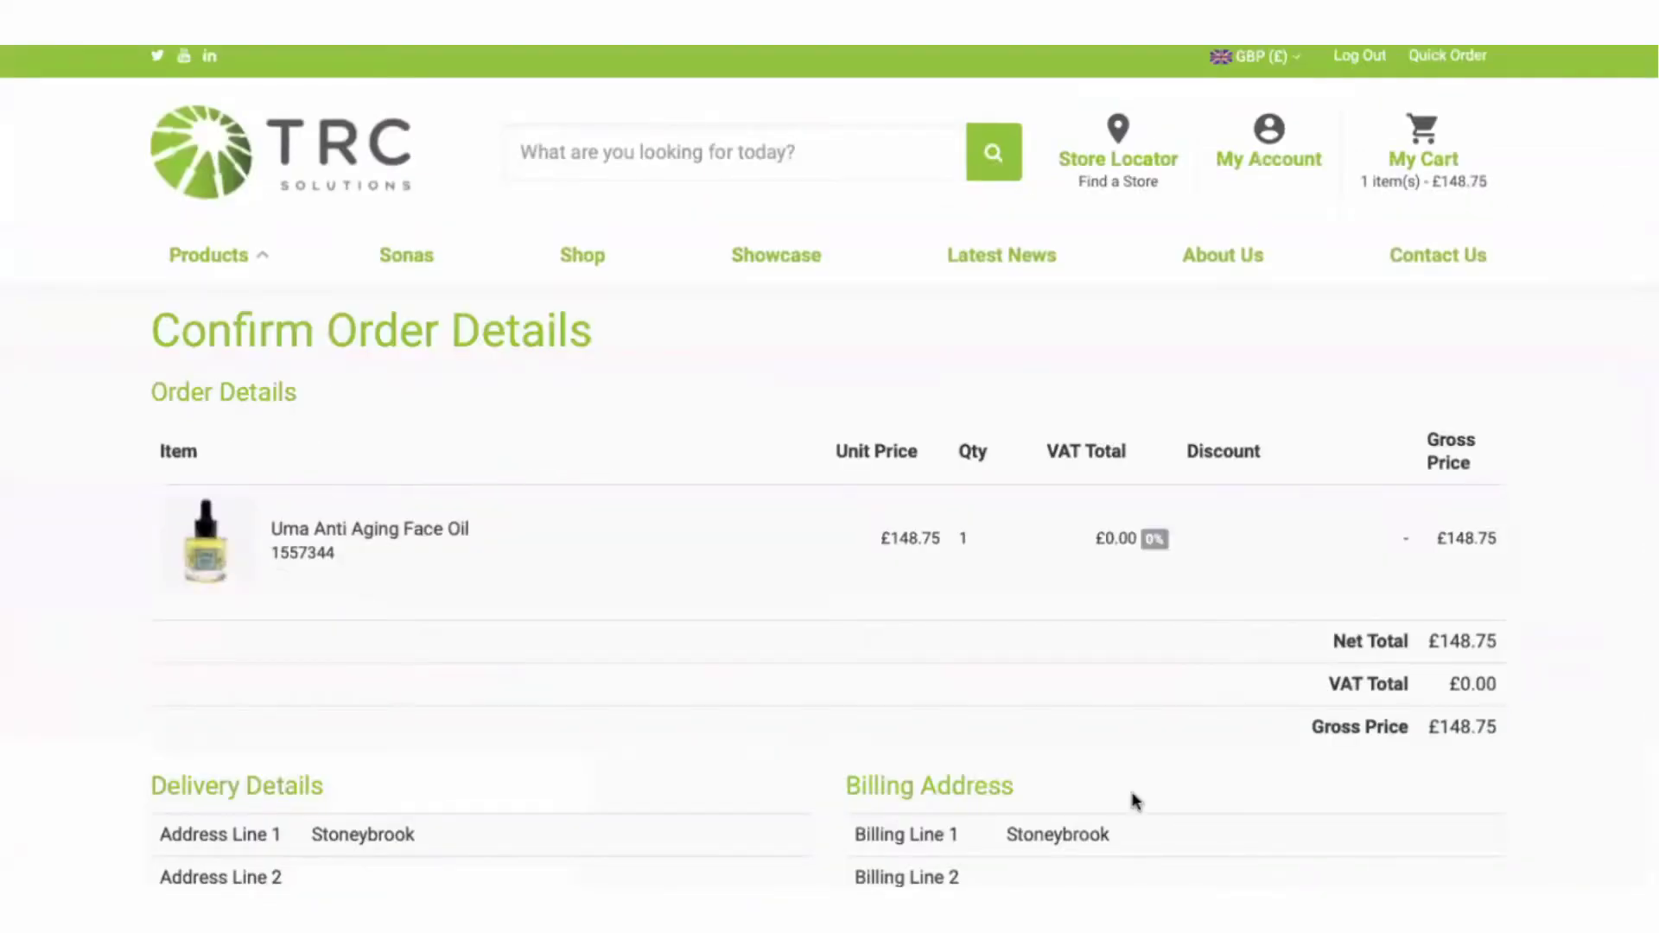
Agree to the sale's terms and conditions and submit the order for payment with PayPal
scroll(1133, 795, "down", 10)
scroll(1134, 795, "up", 1)
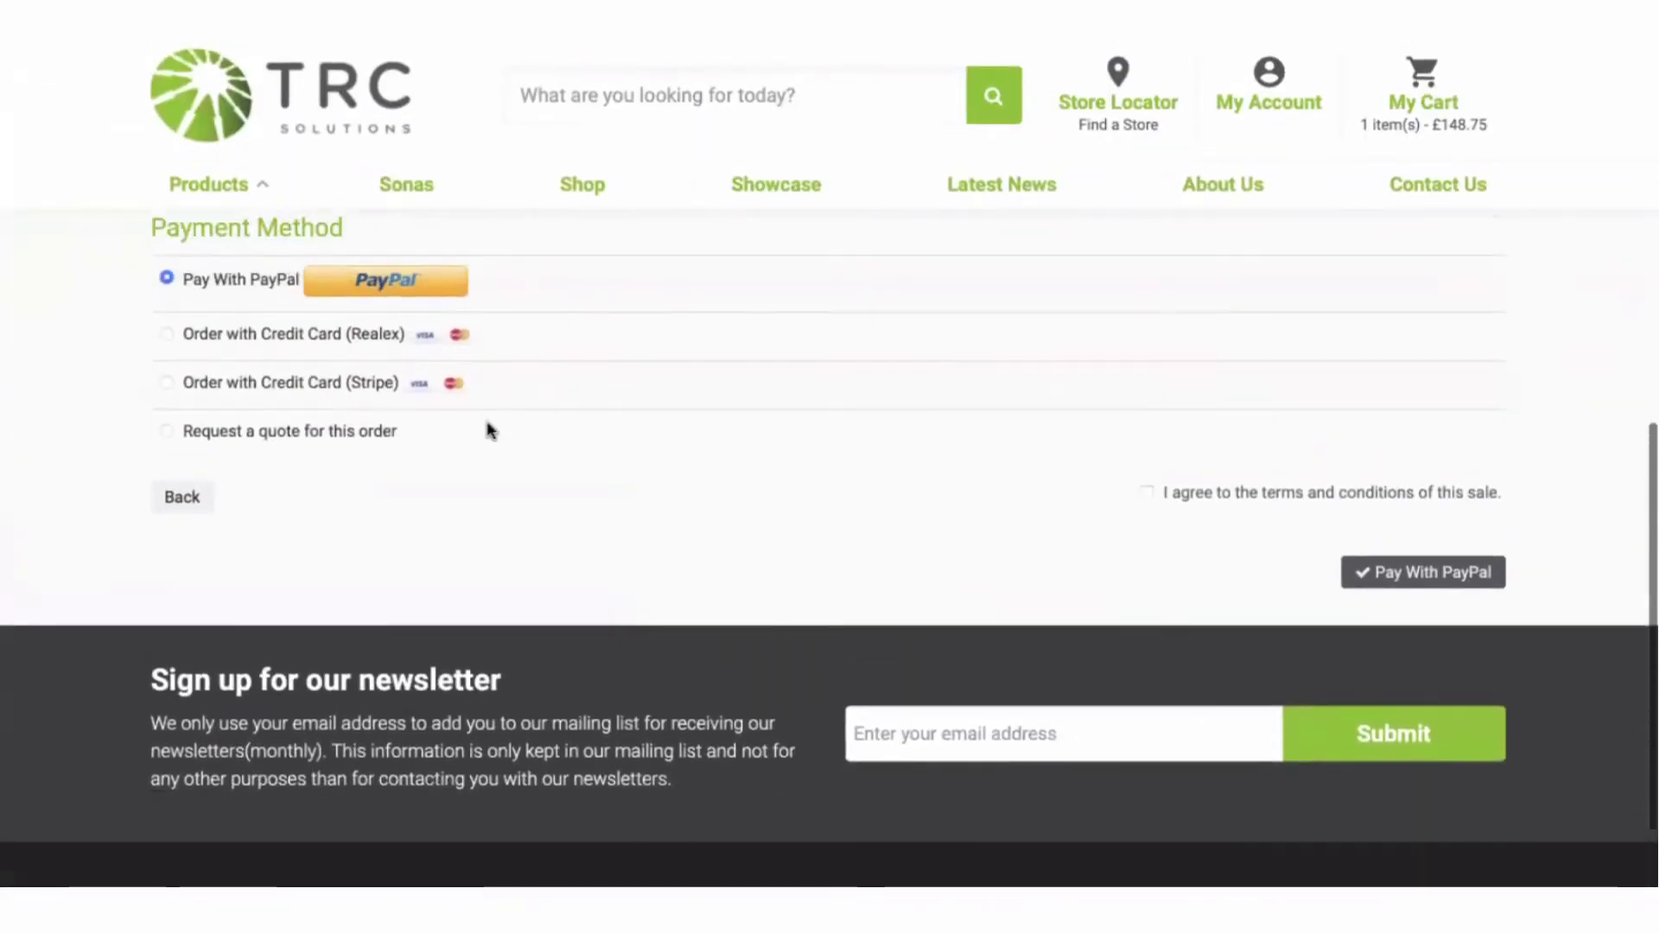
left_click(1147, 495)
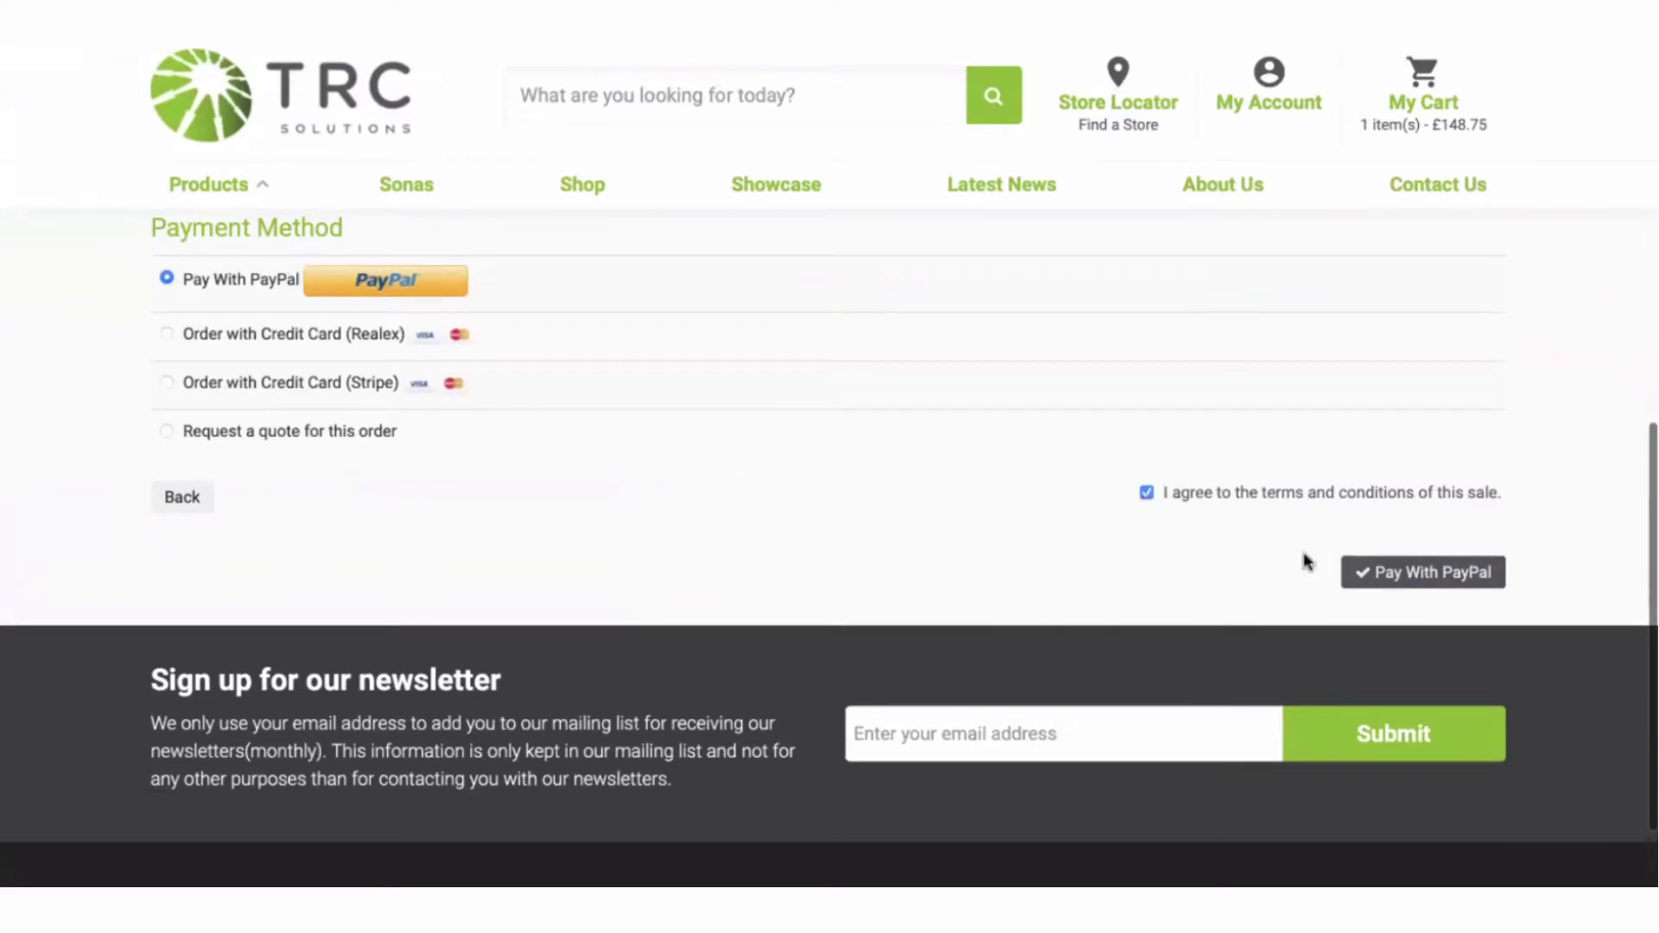
left_click(1356, 574)
scroll(510, 536, "up", 15)
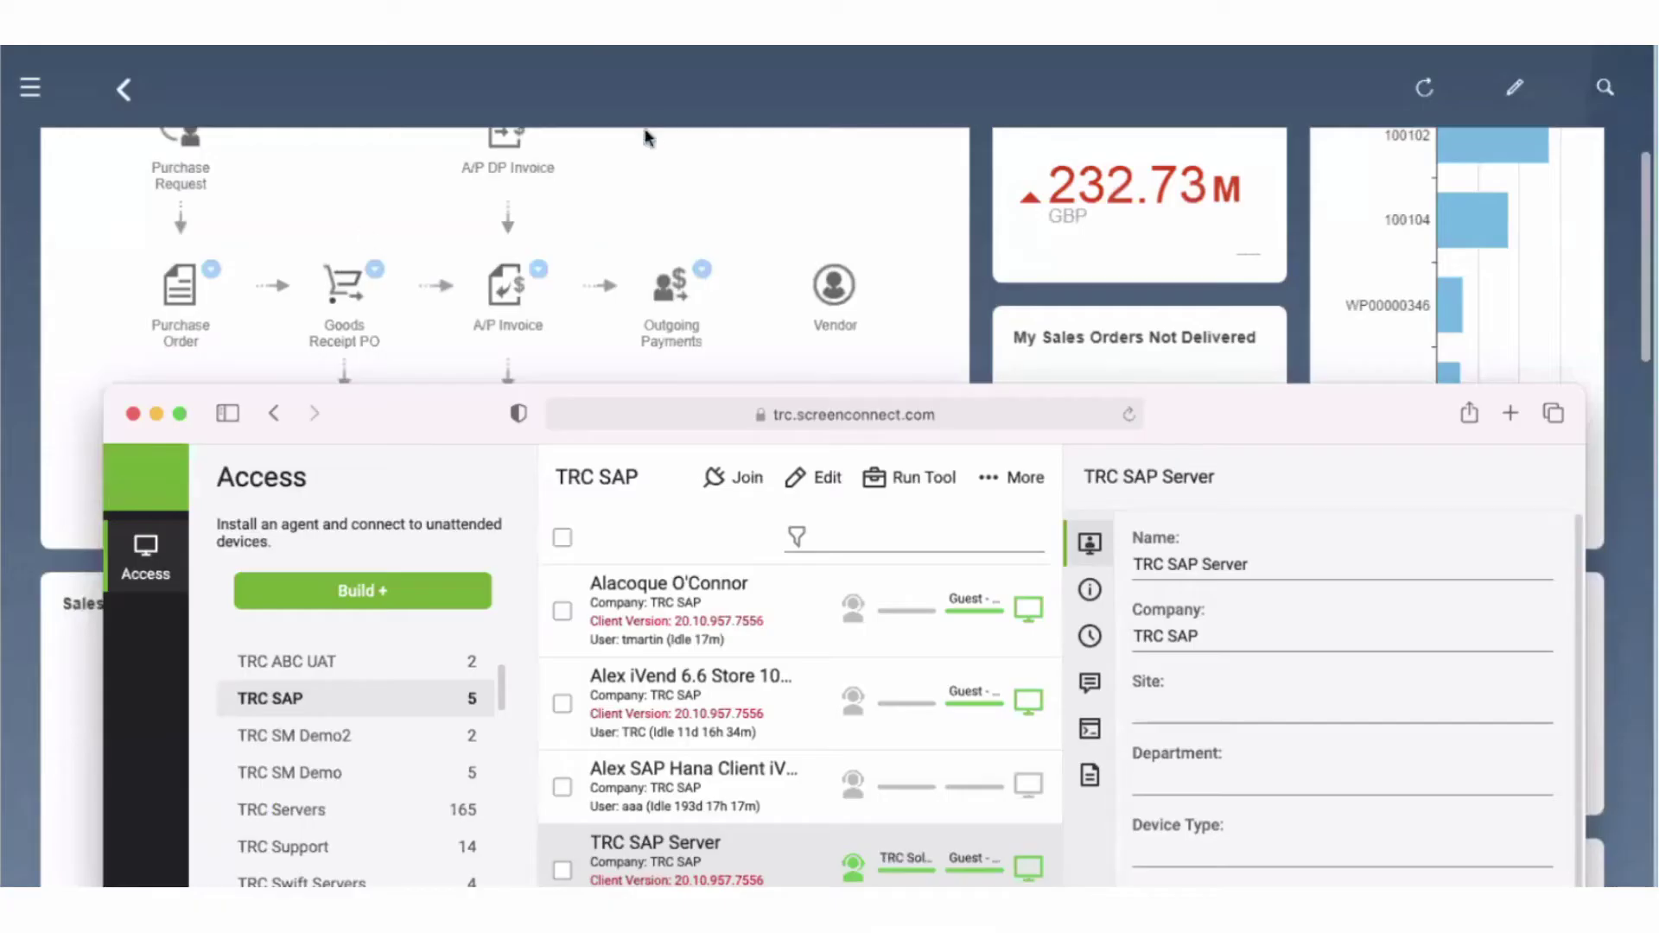
Switch back to SAP Business One, view the version information in its About window and close it
key("super+Tab")
key("super+Tab")
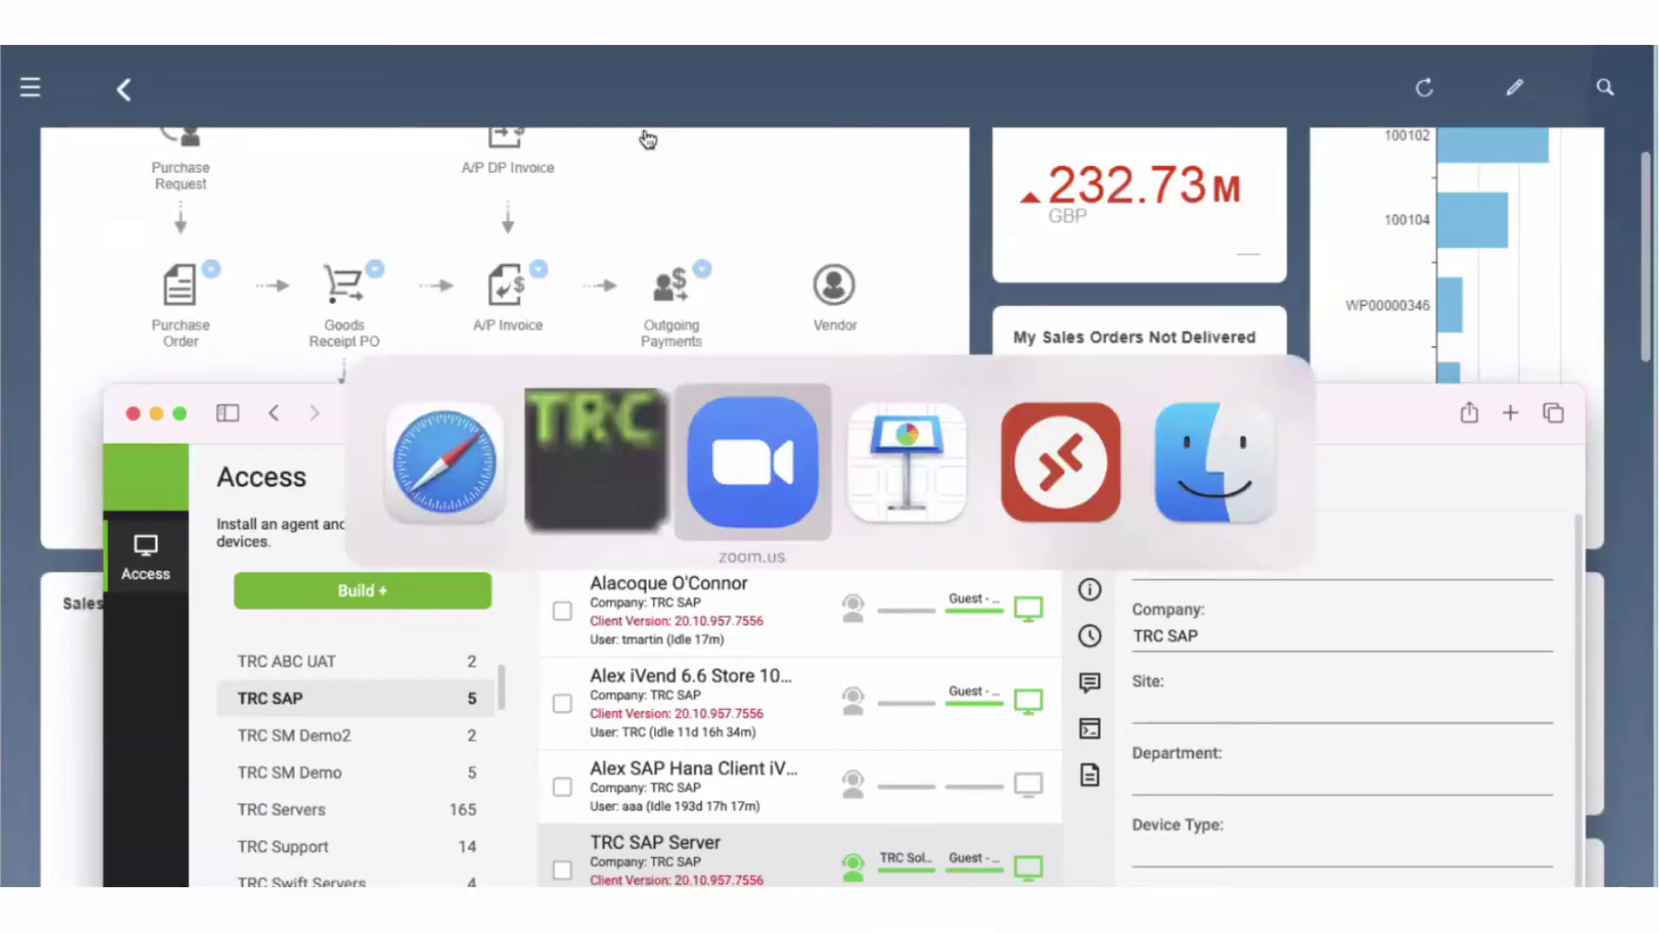
key("super+Tab")
key("super+Tab")
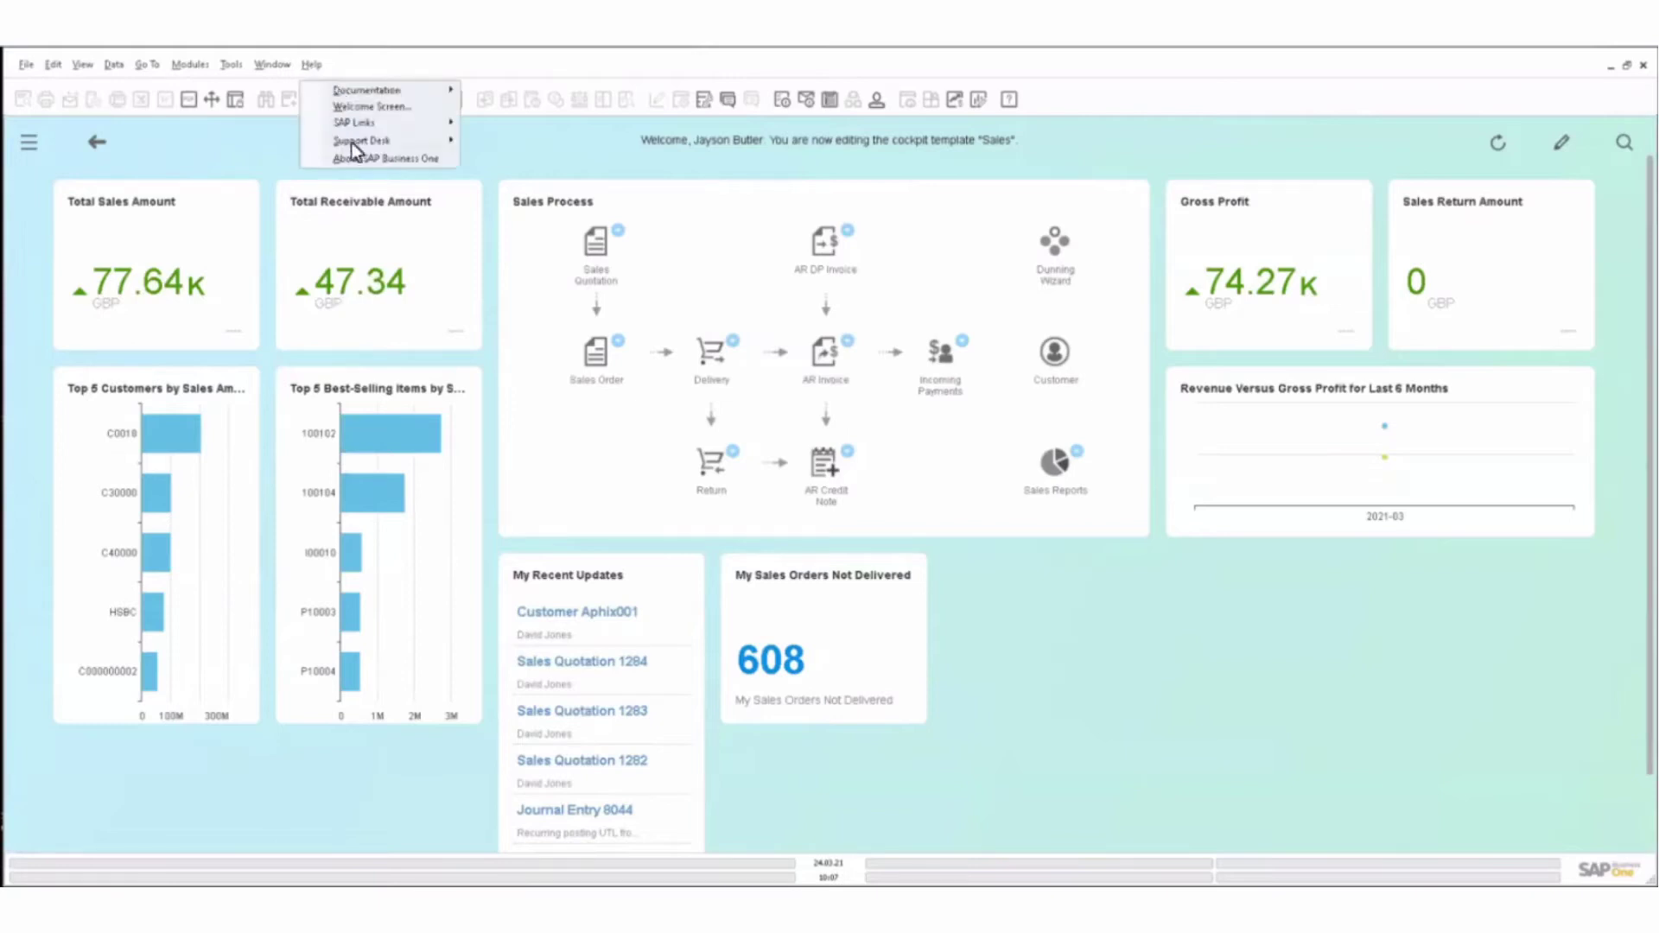
left_click(363, 158)
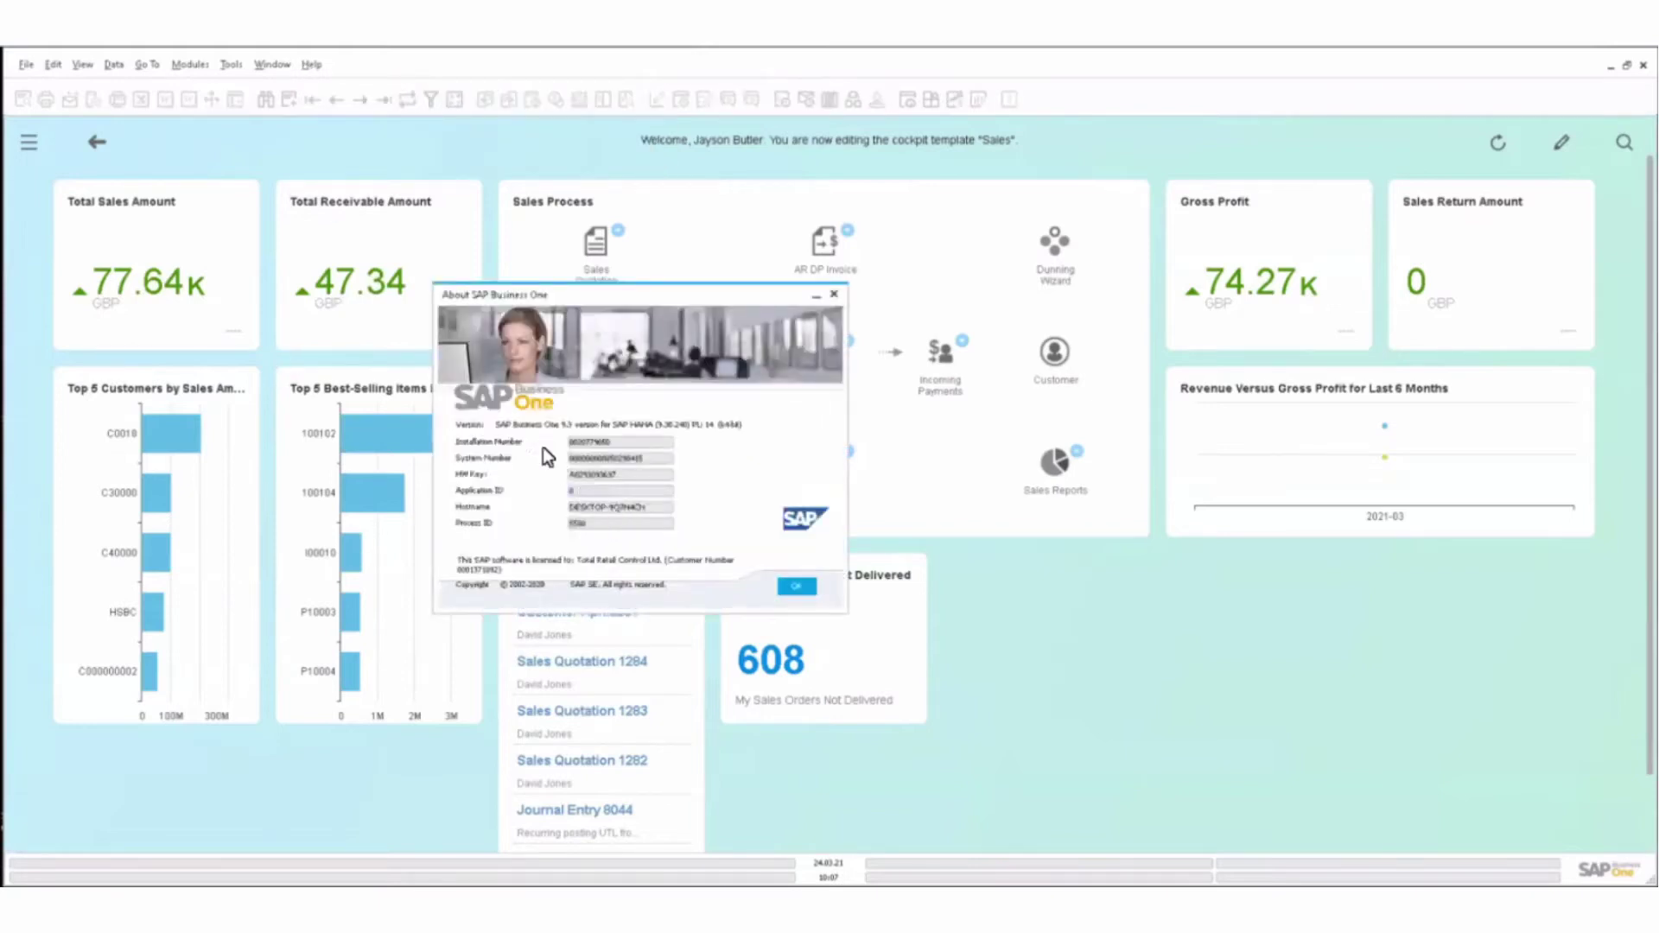
left_click(833, 299)
Switch to the other SAP Business One session and bring up the cockpit's Purchasing Process and Stock Value widgets
key("super+Tab")
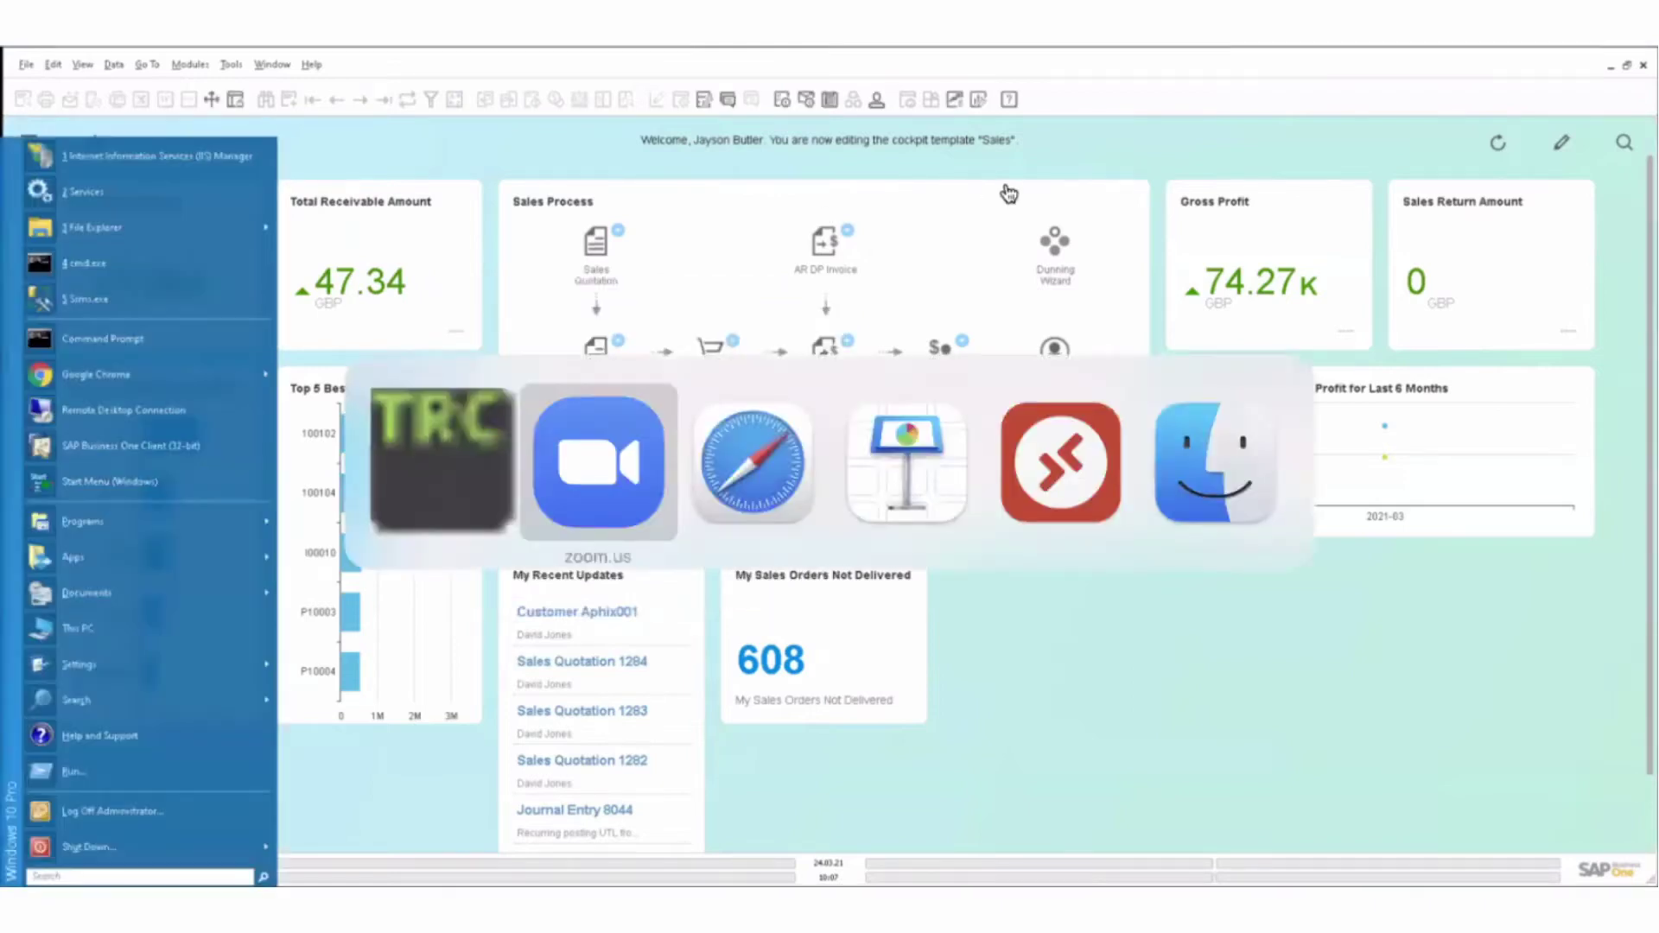
key("super+Tab")
key("super+Tab")
key("super+Tab")
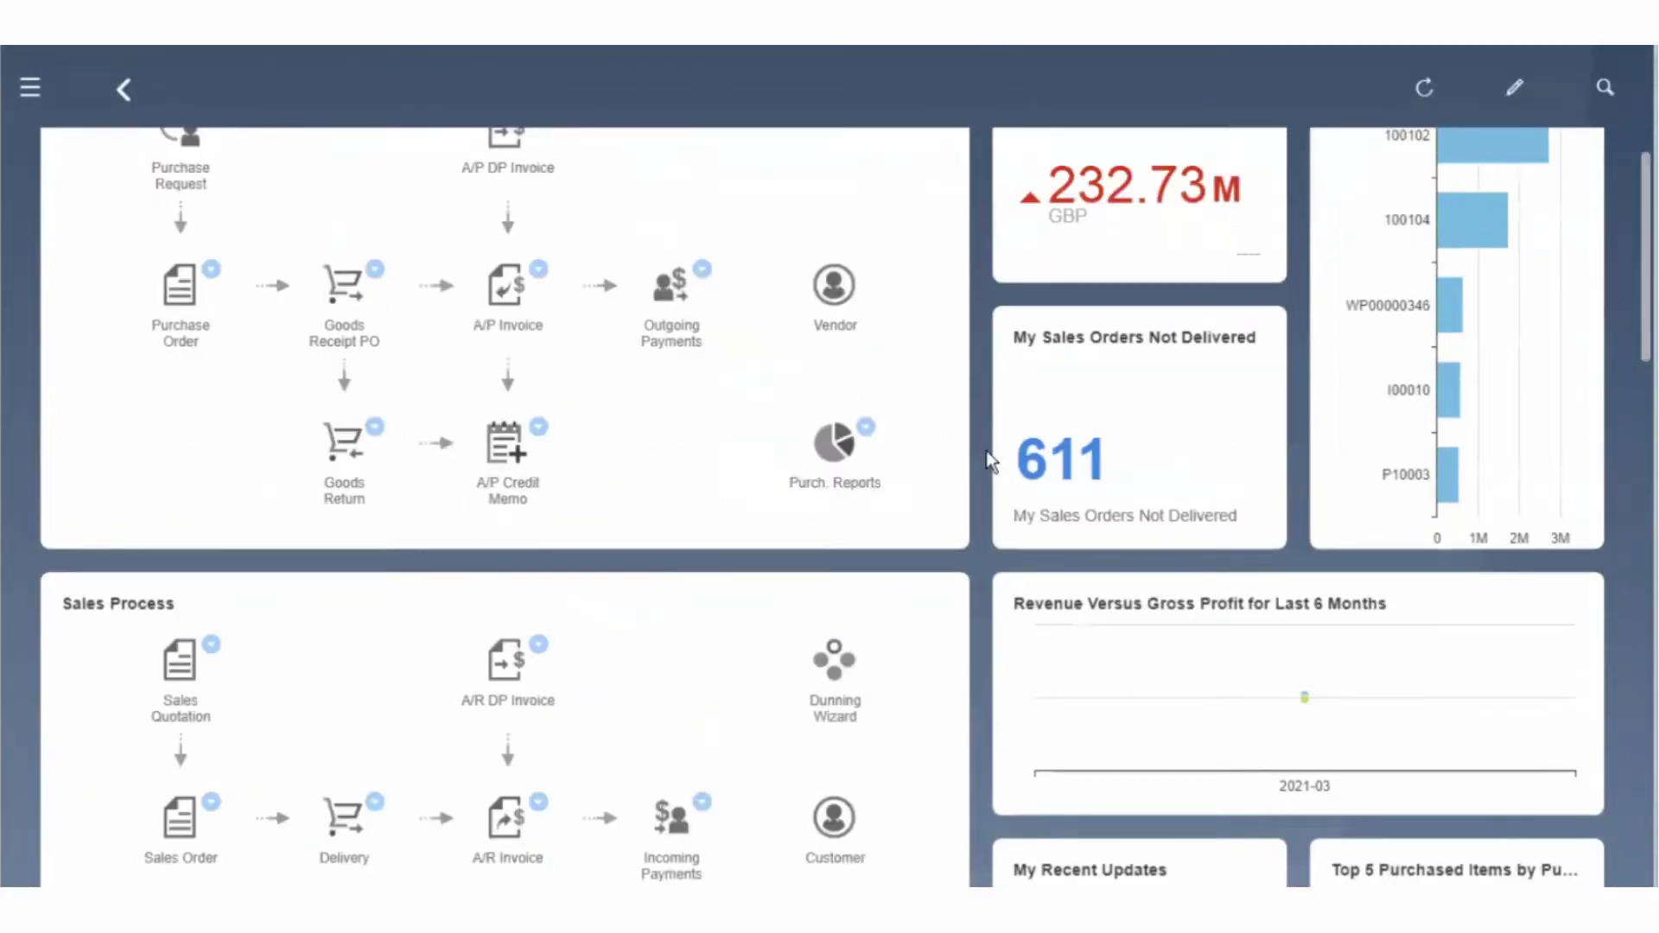
scroll(873, 445, "up", 1)
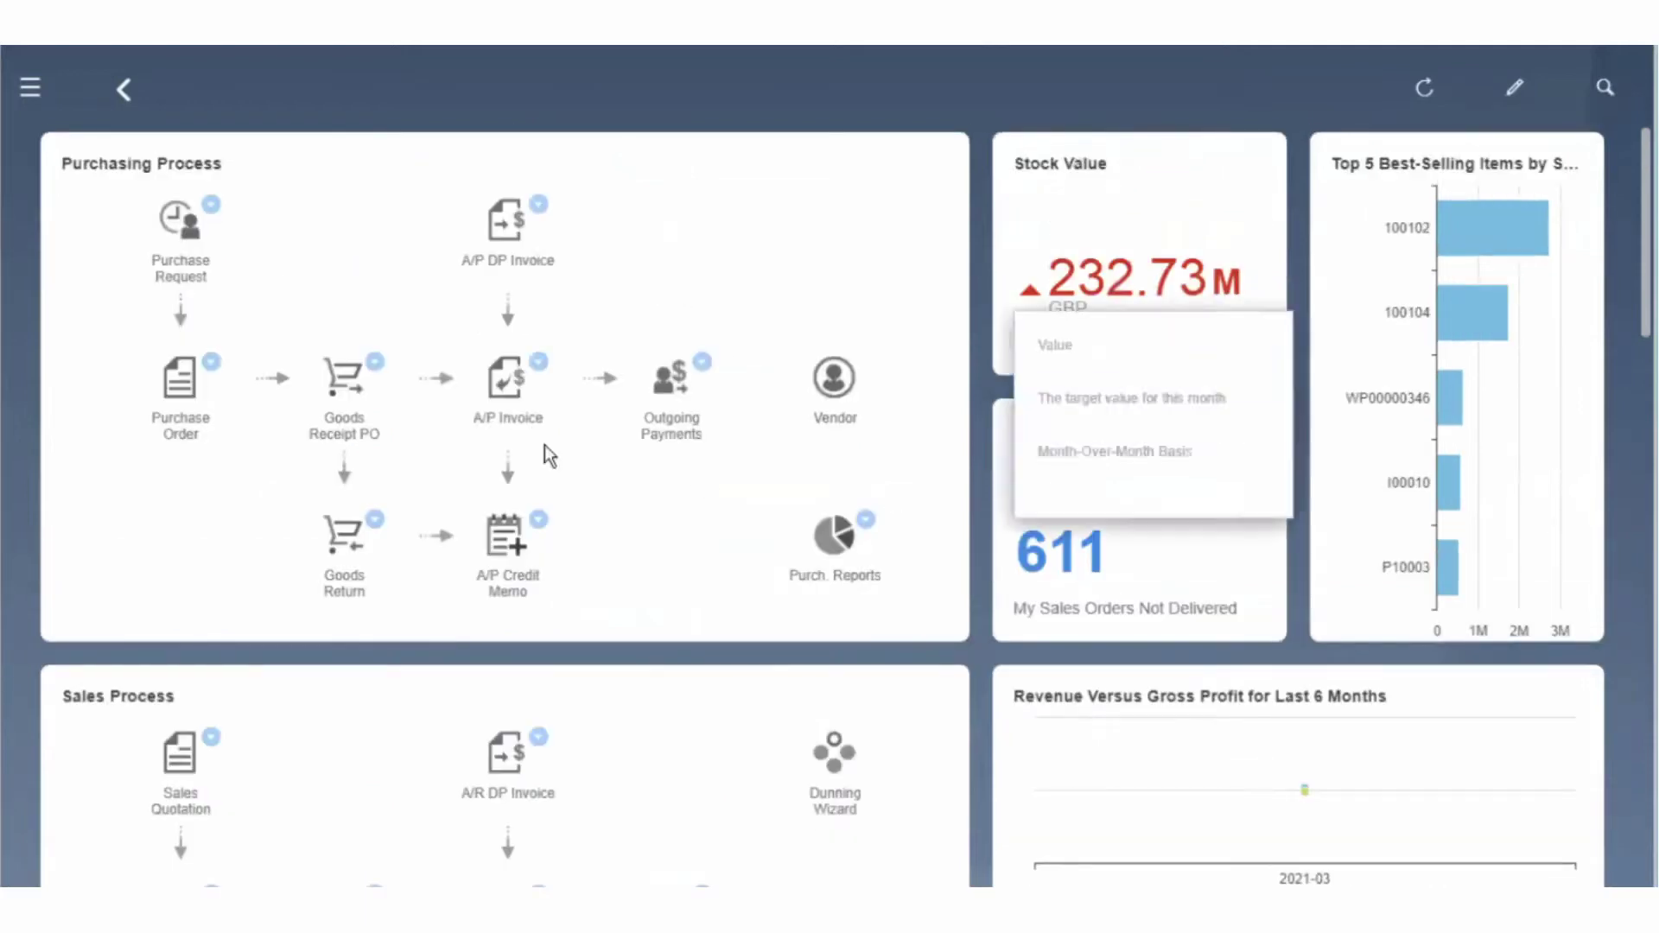
Open the purchasing cockpit and examine its process flow, common functions and purchase analysis widgets
left_click(43, 95)
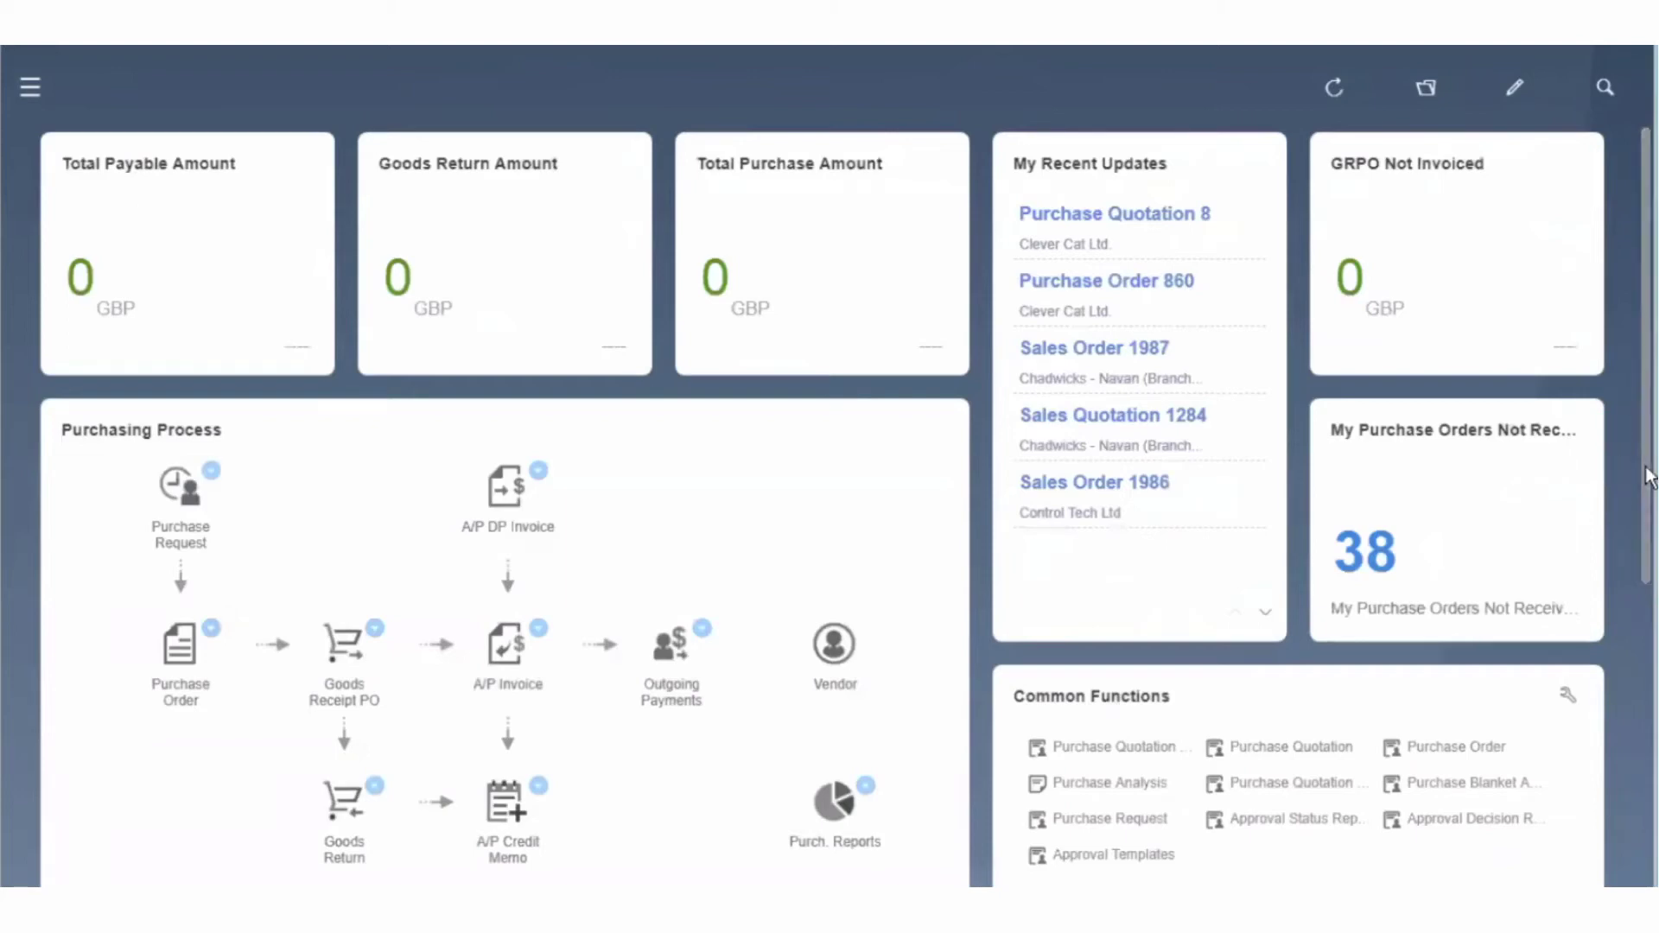
scroll(1648, 501, "down", 2)
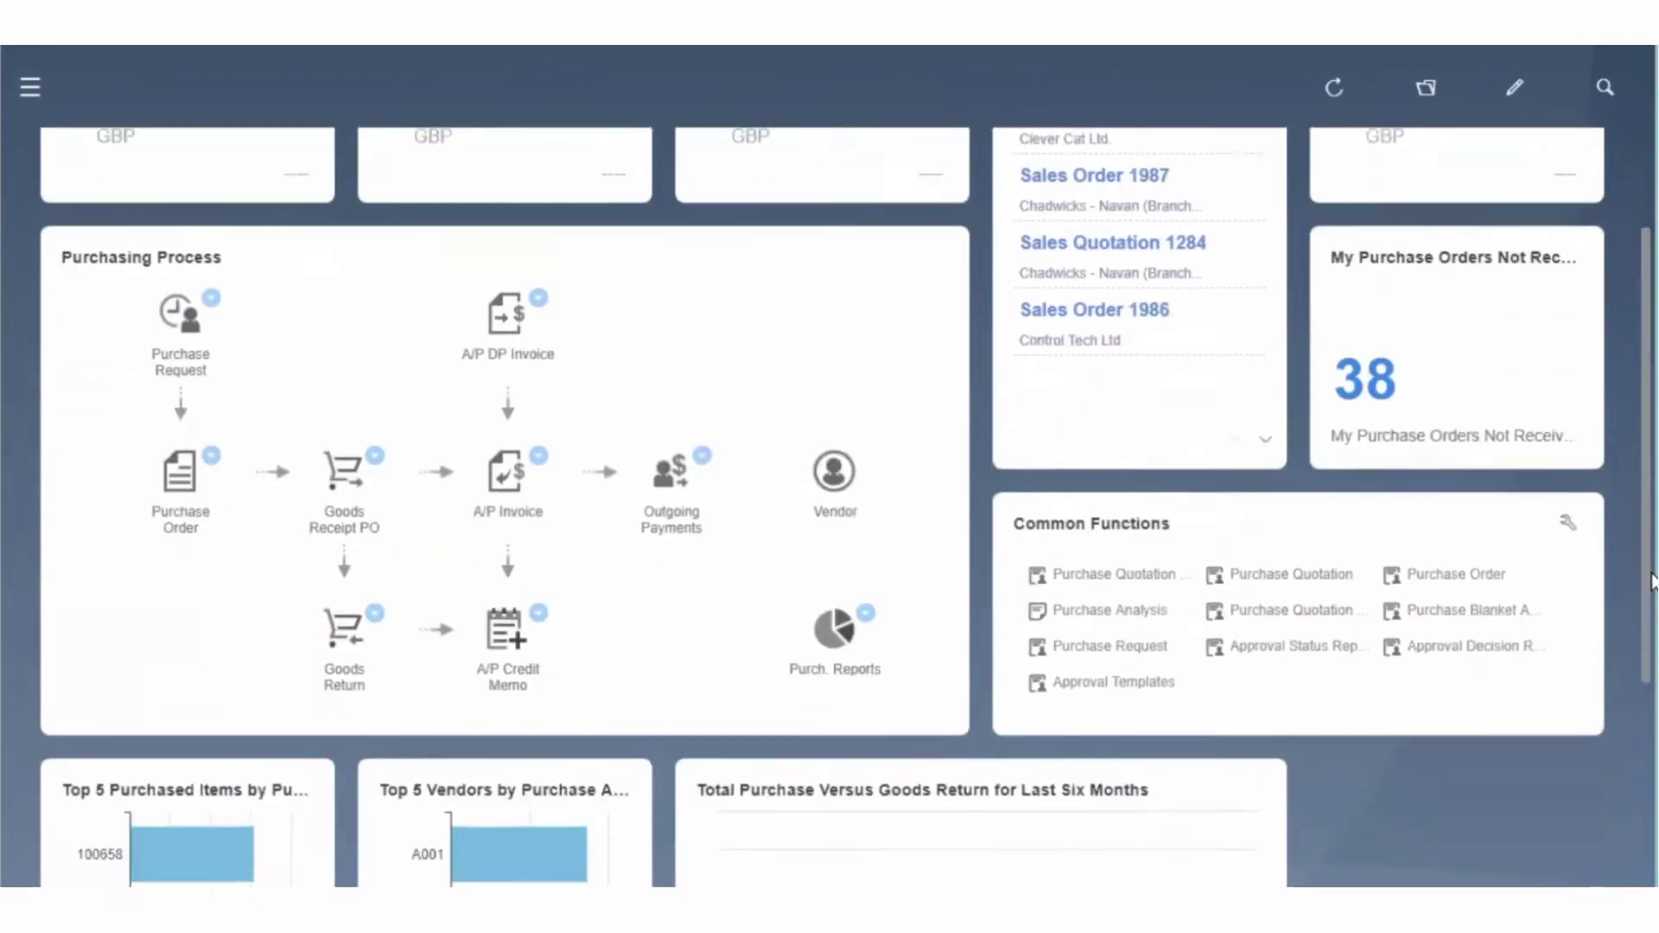
scroll(1649, 646, "down", 3)
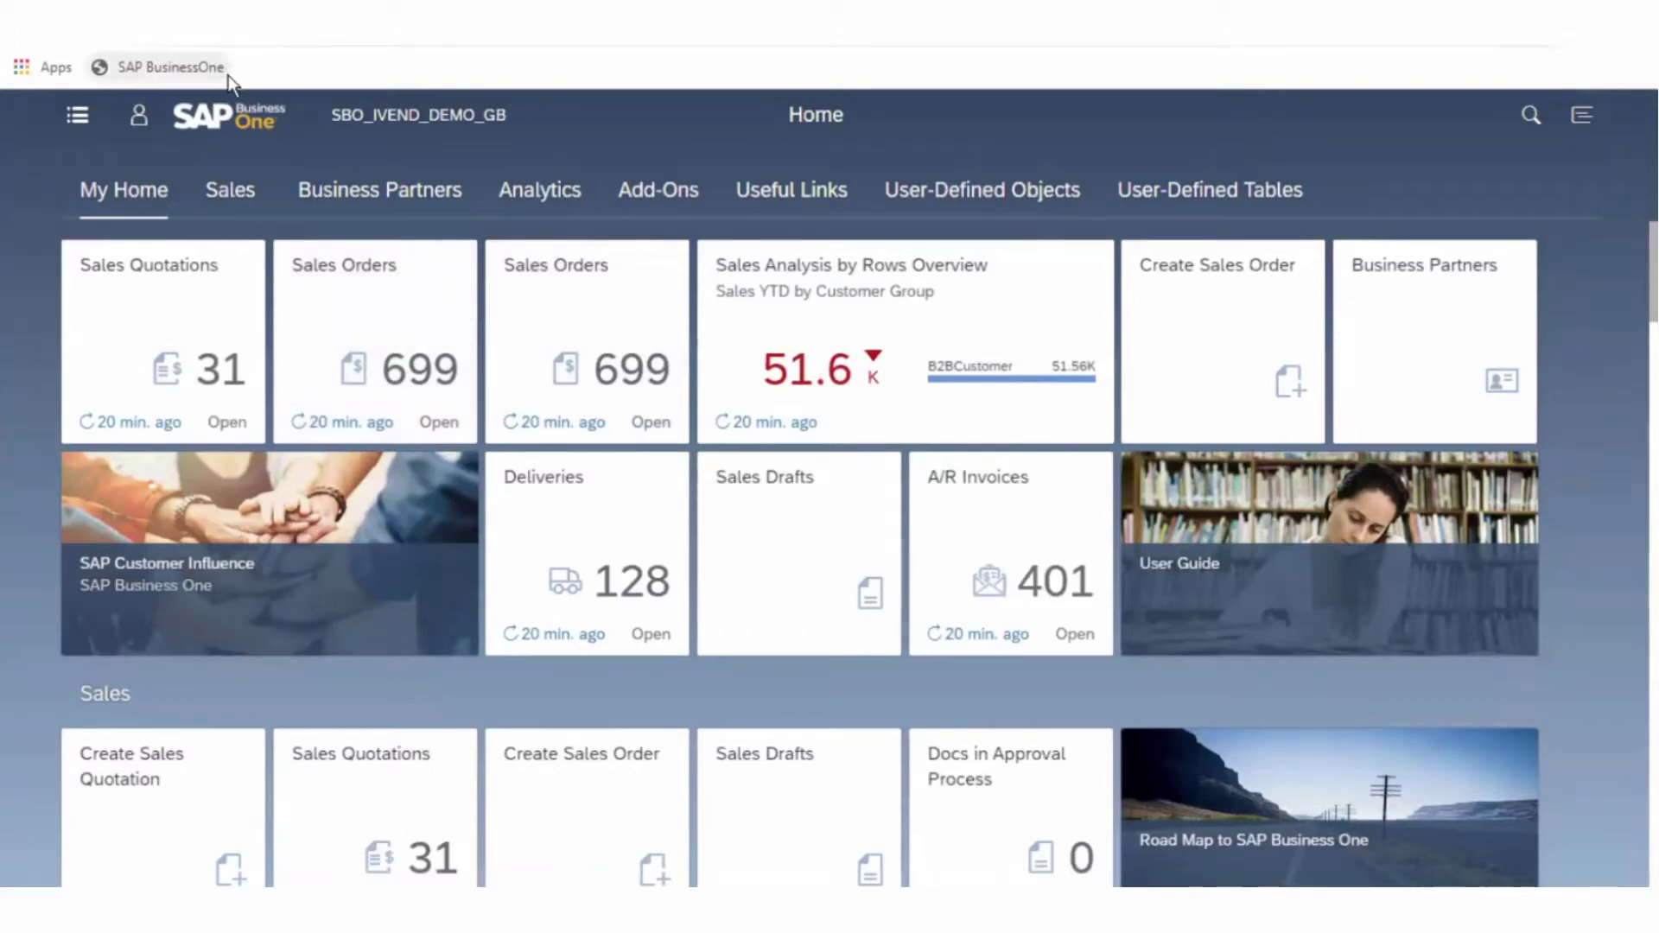
key("ctrl+t")
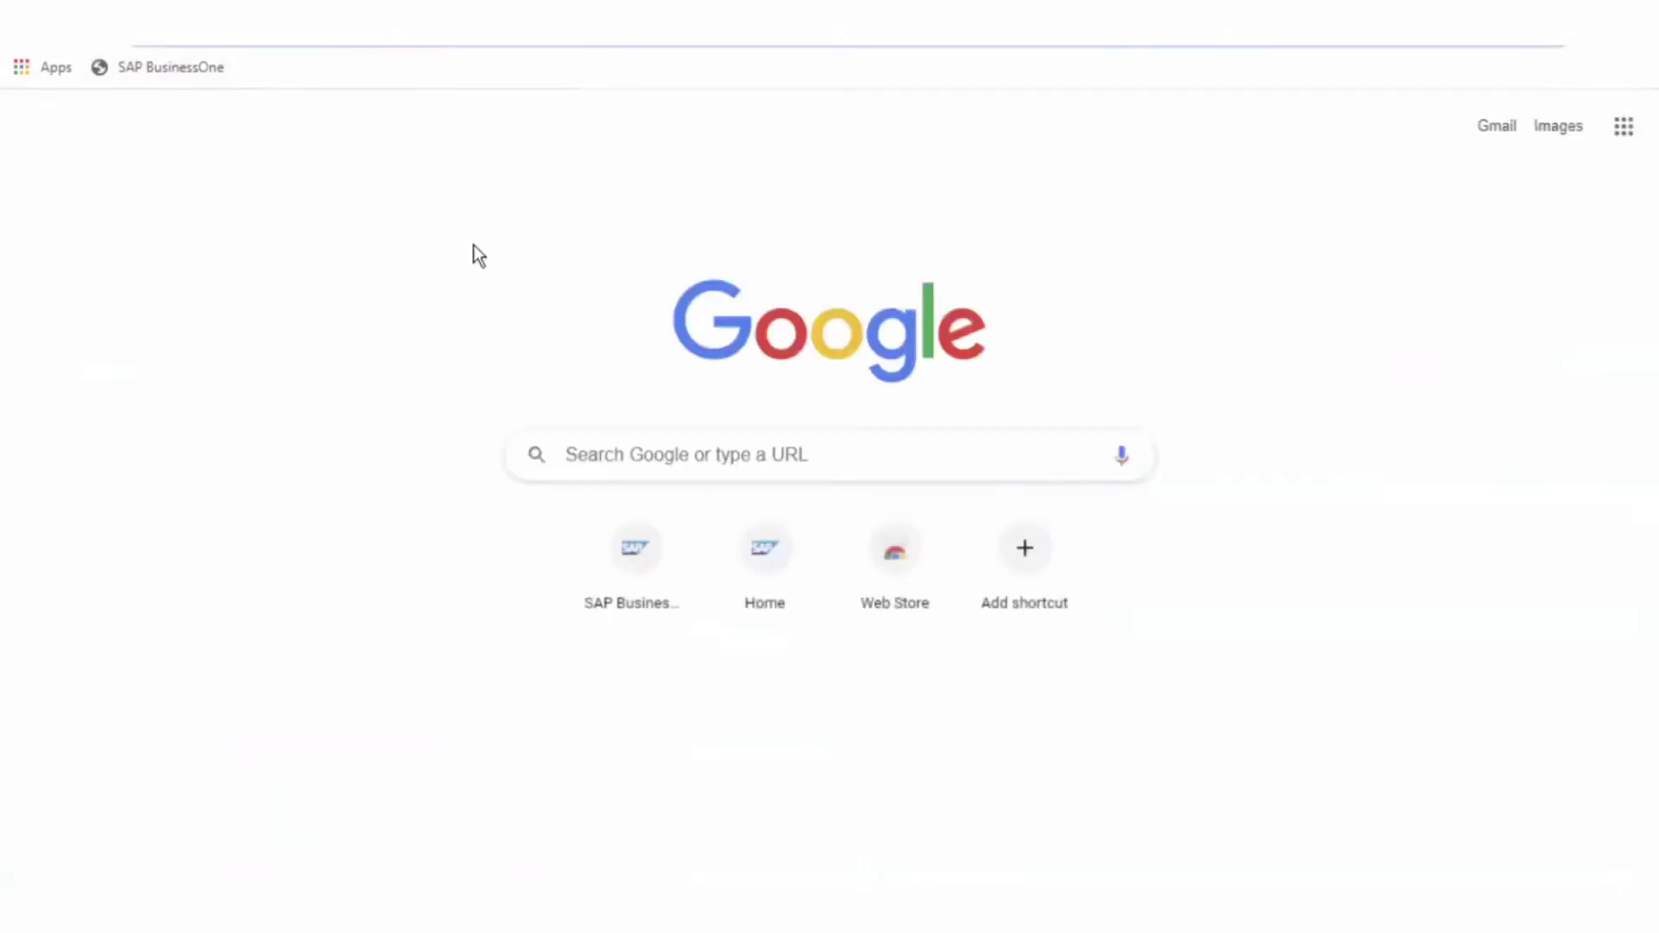
type("s")
key("ctrl+w")
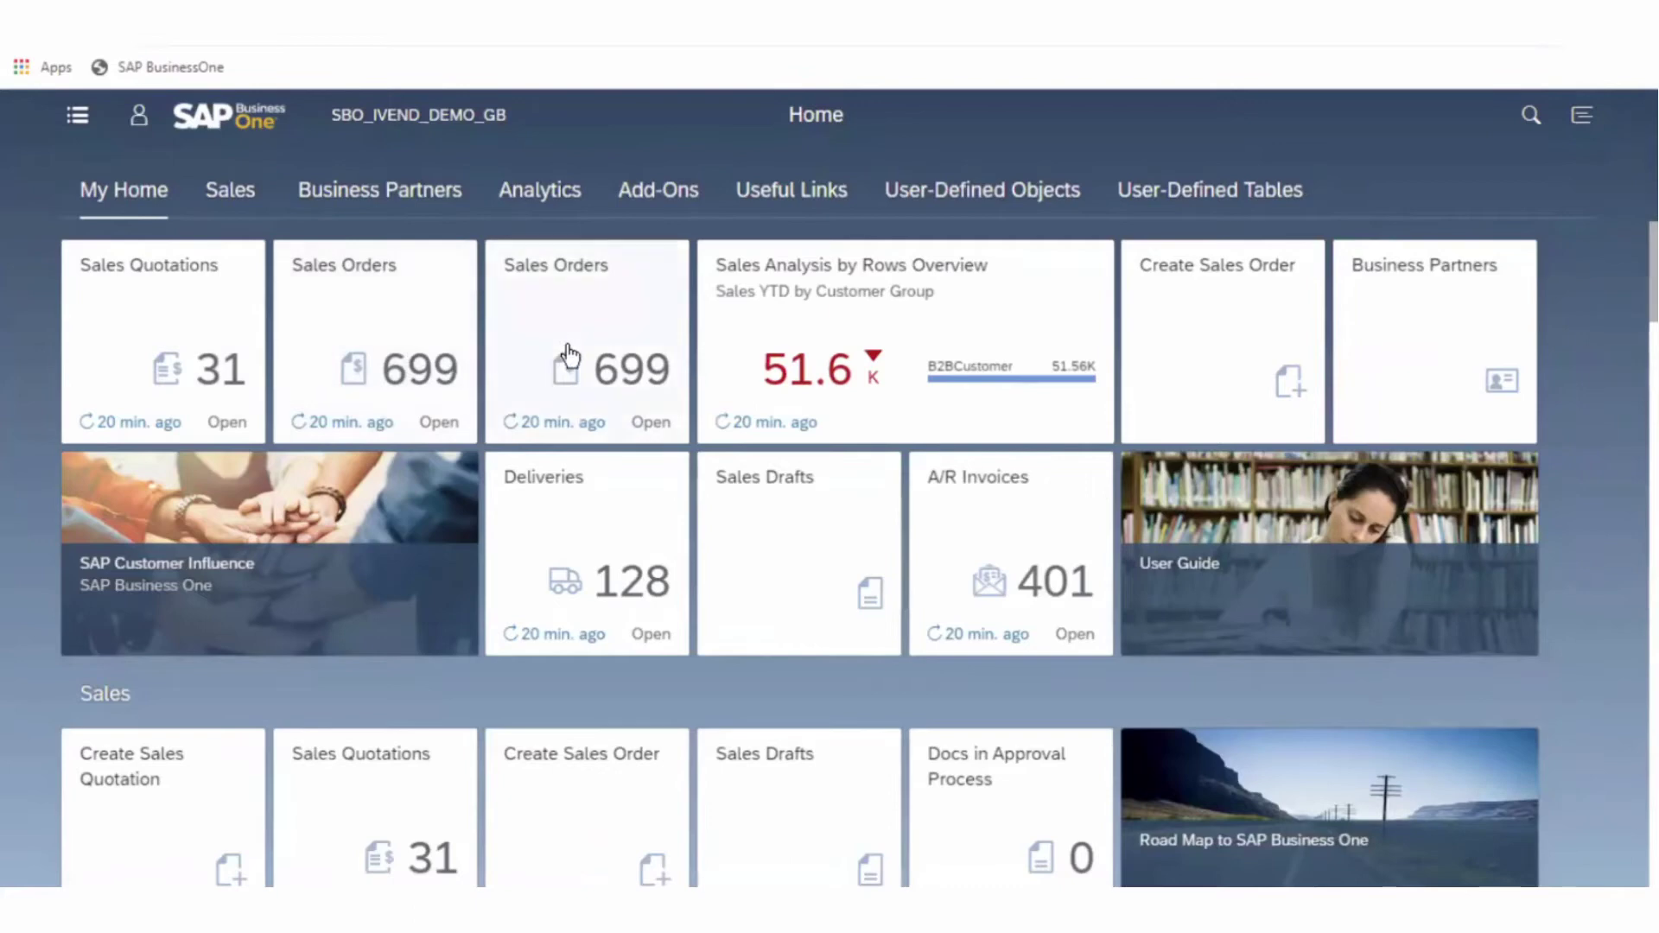
Open the open sales orders list, view the full Chadwicks - Navan business partner record from the first order and examine its general details
left_click(572, 304)
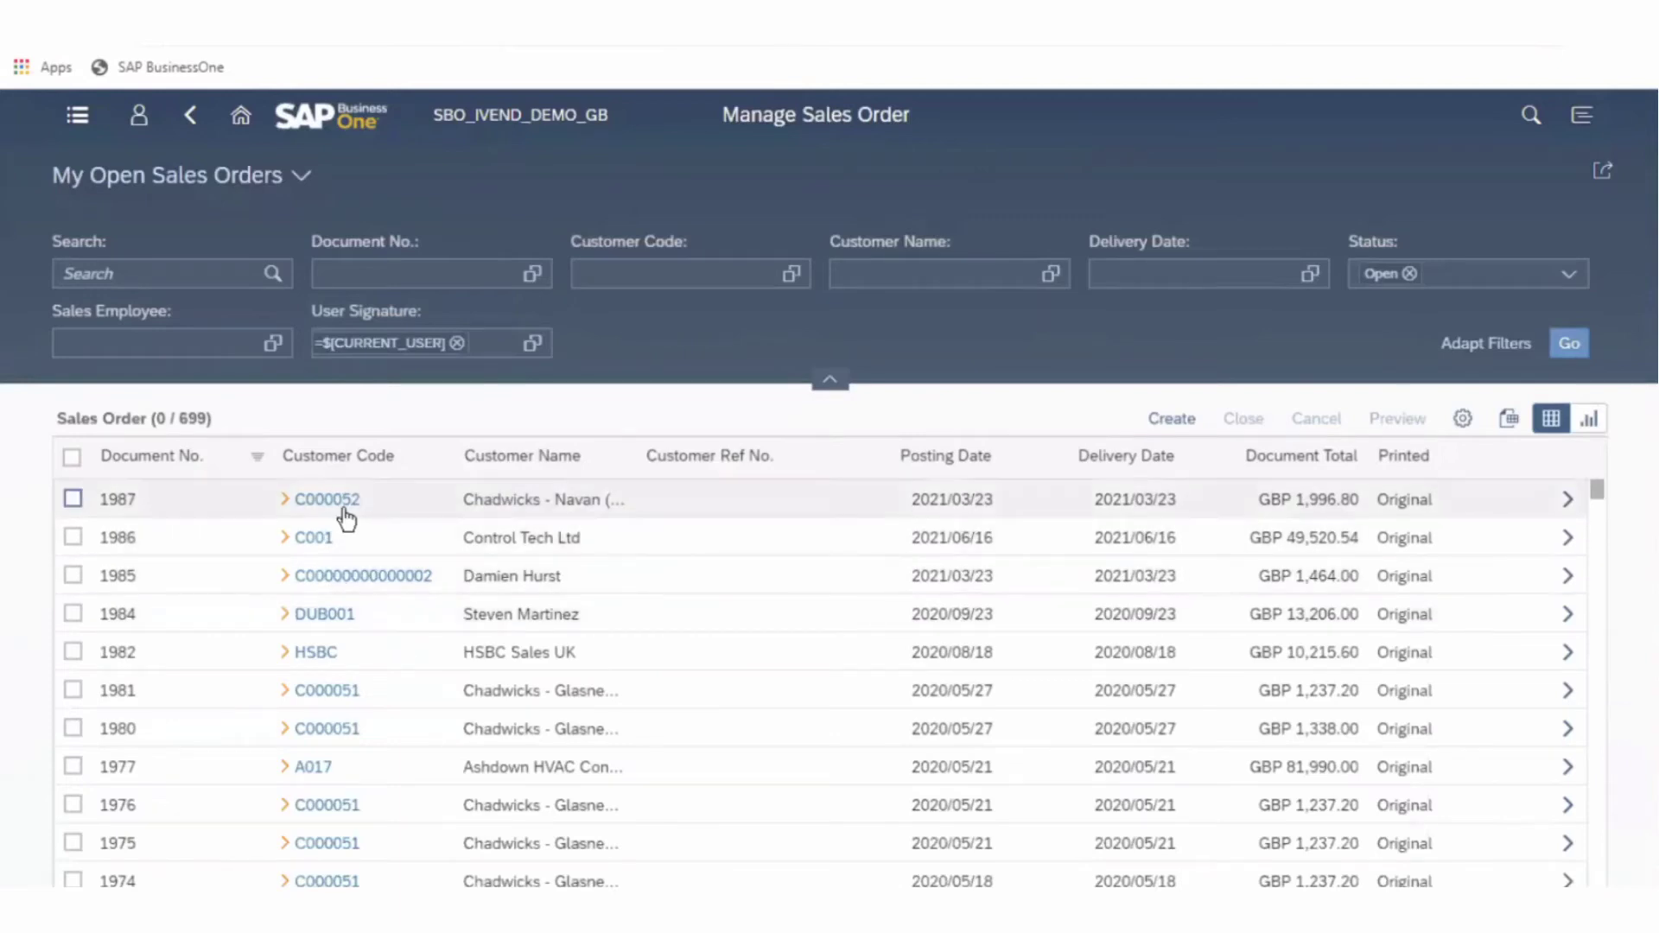
left_click(329, 509)
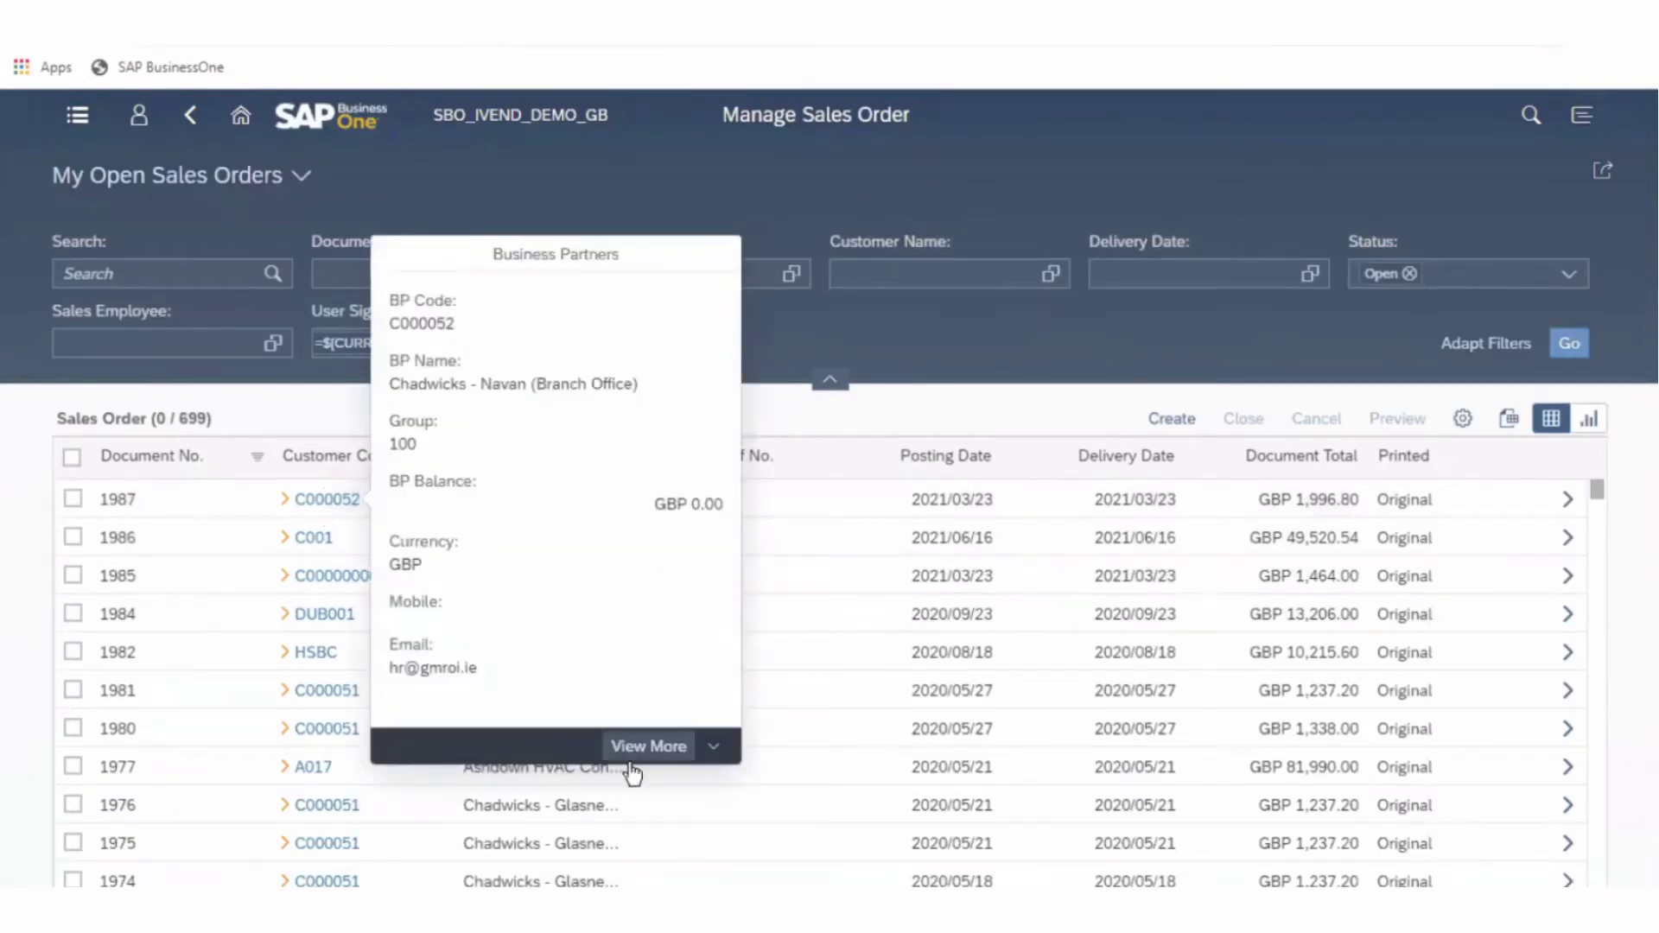
left_click(646, 745)
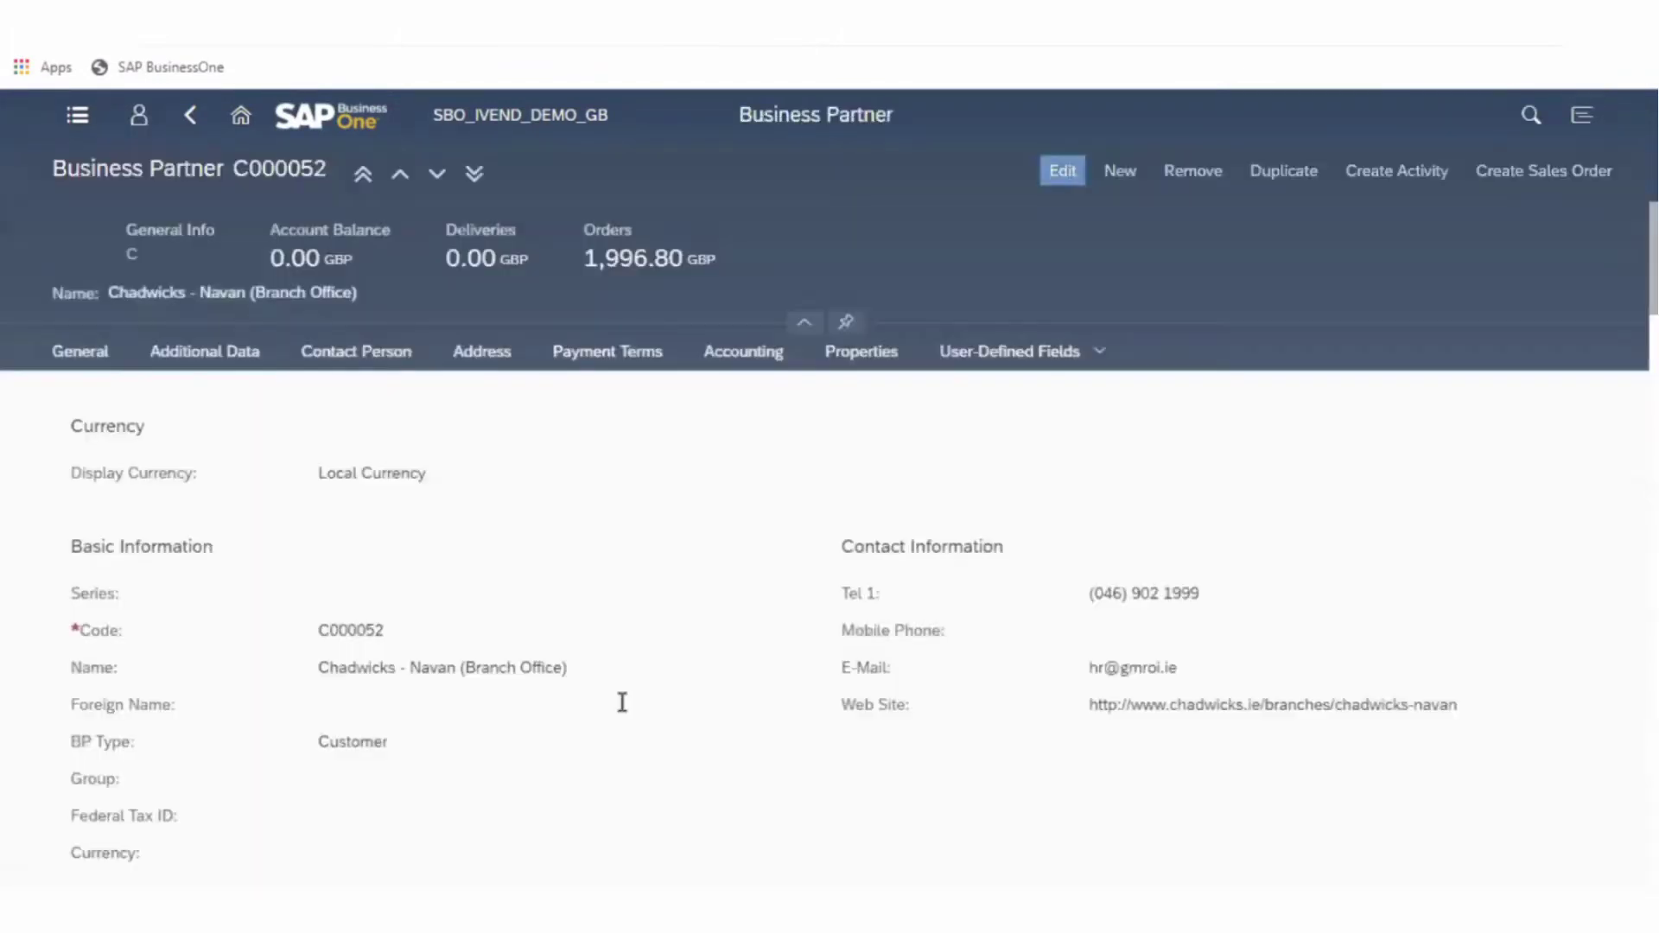
scroll(622, 702, "down", 4)
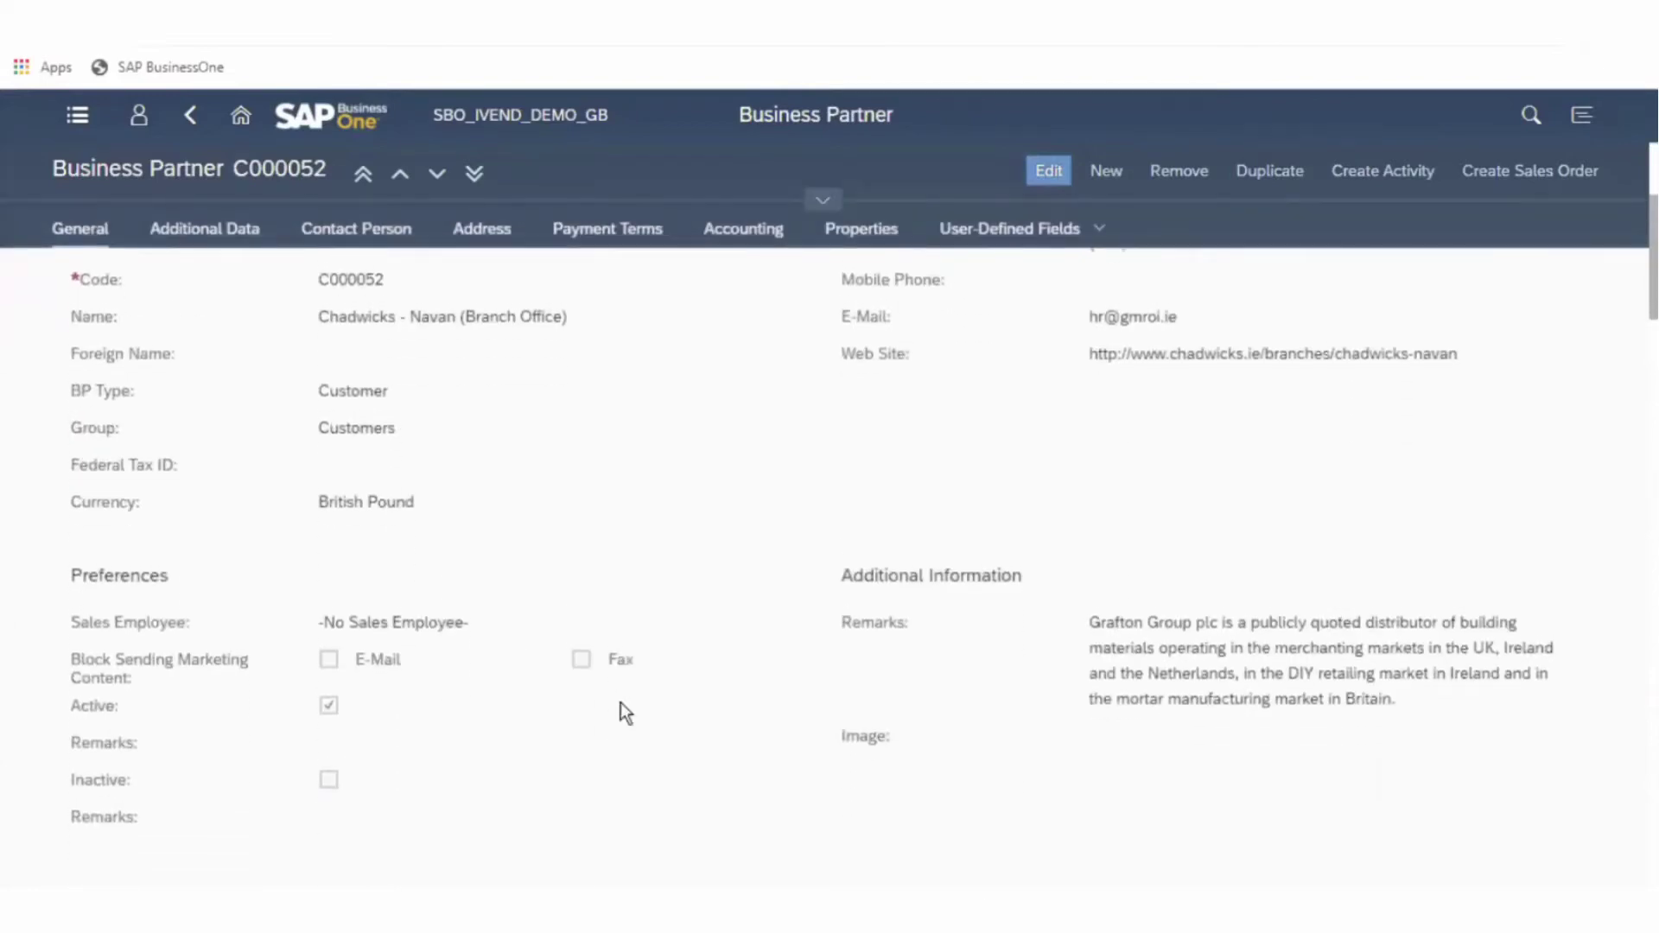
scroll(620, 703, "up", 5)
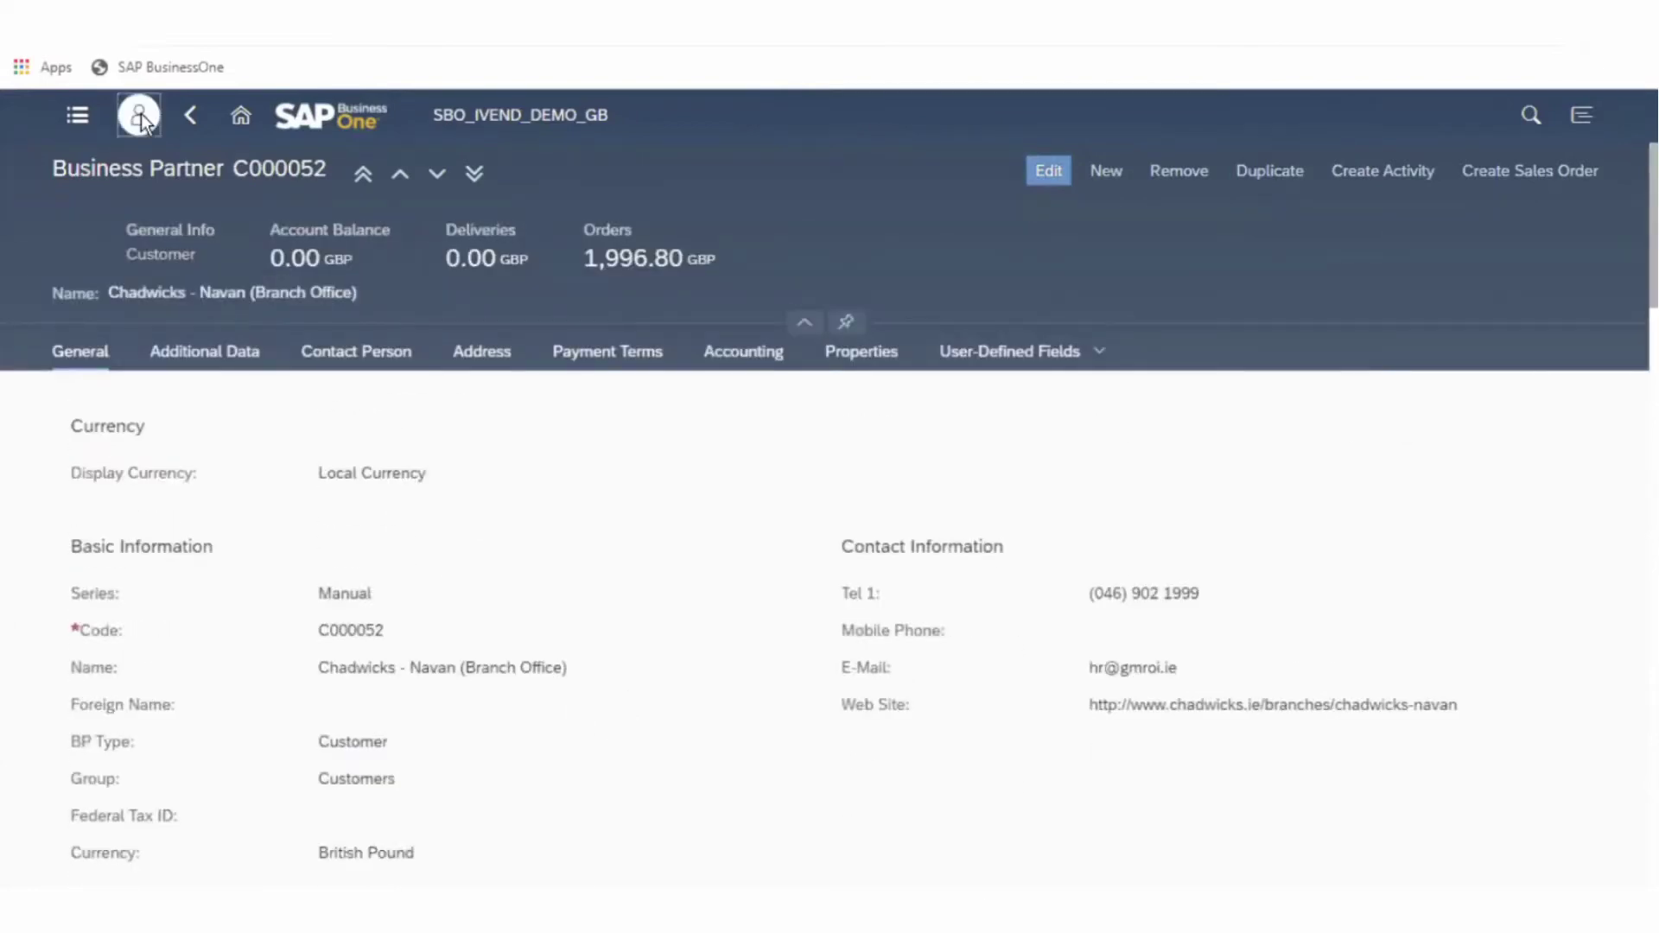
View the user profile area with recent activity, then the notifications area, and return to the business partner record
left_click(139, 115)
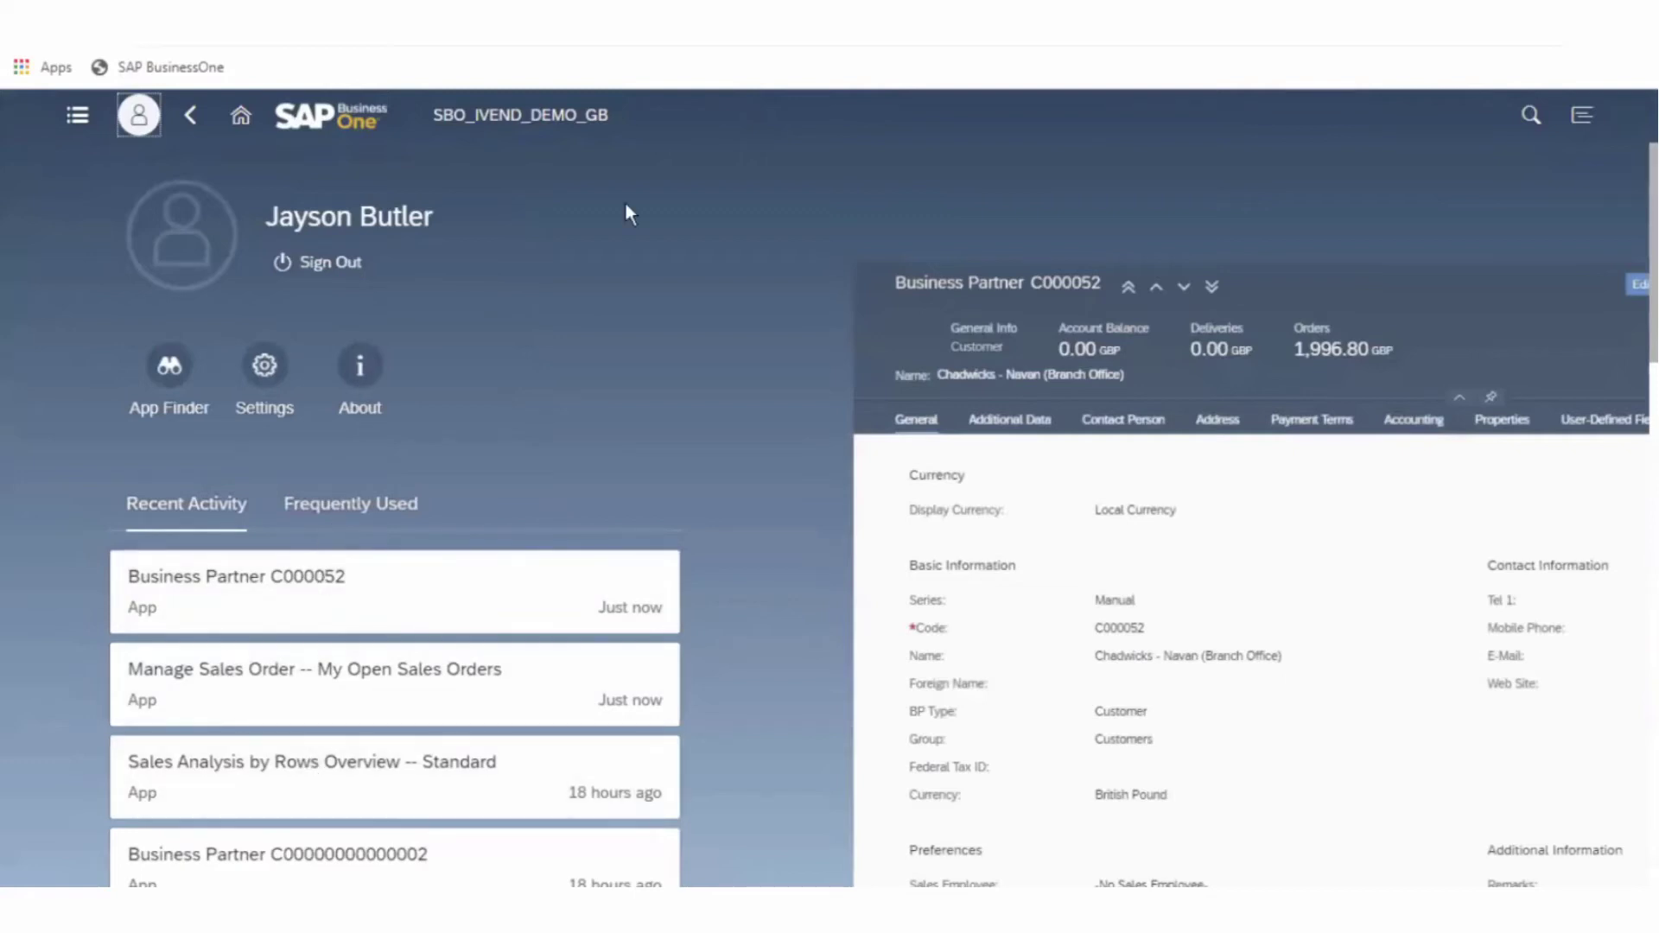
left_click(138, 115)
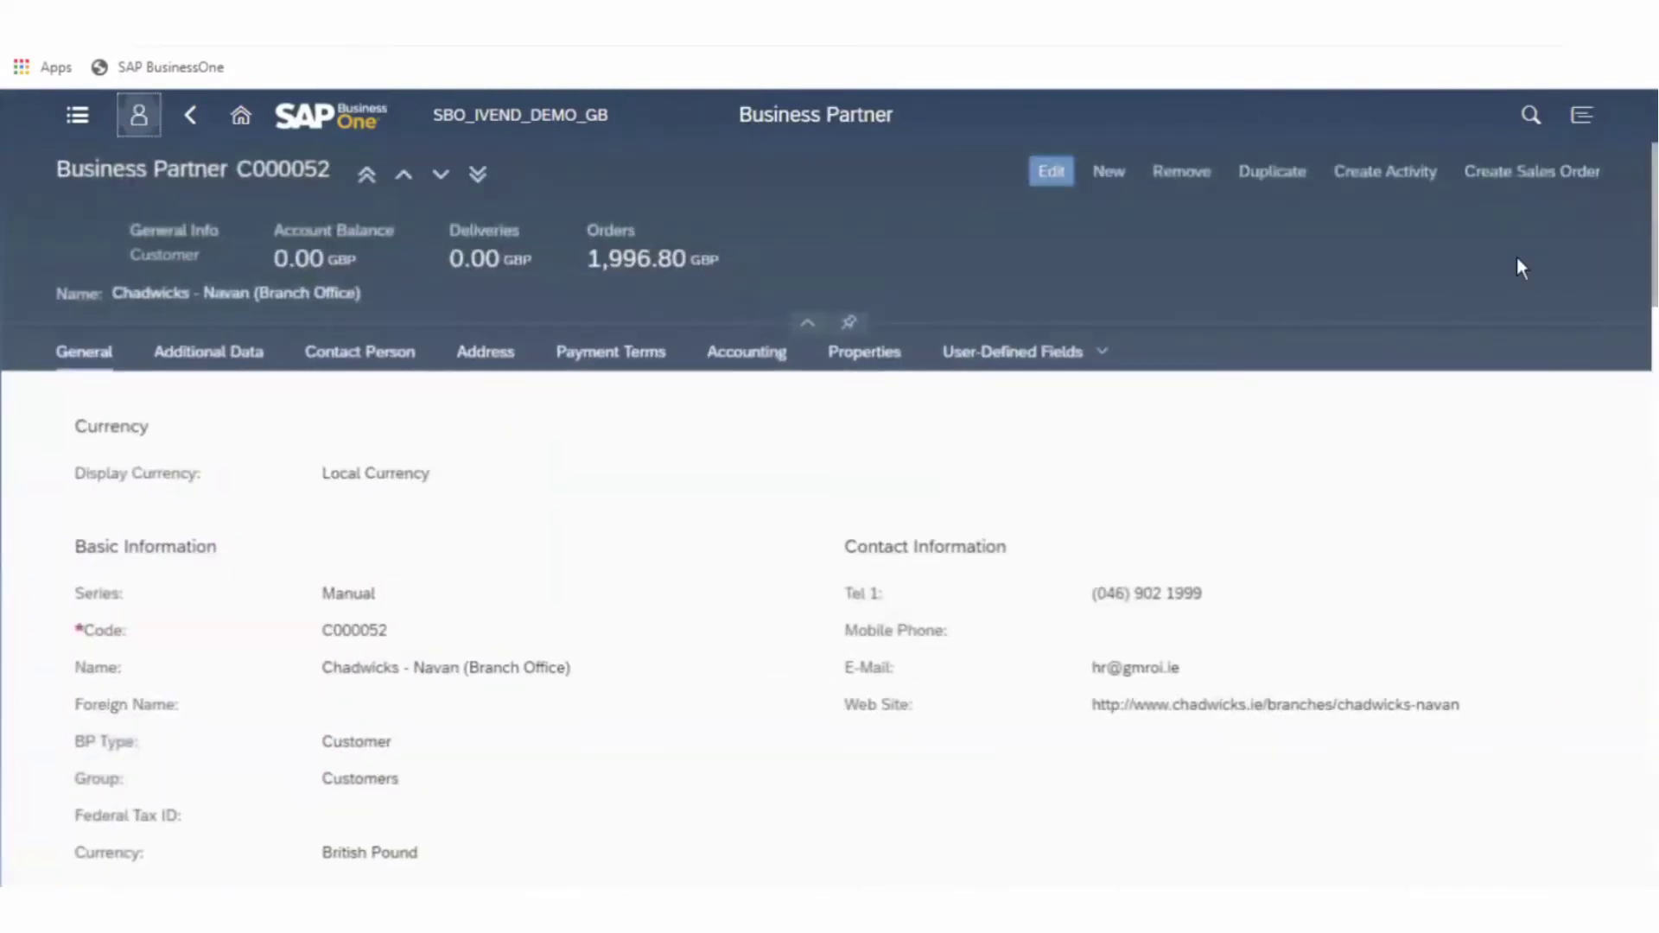
left_click(1582, 117)
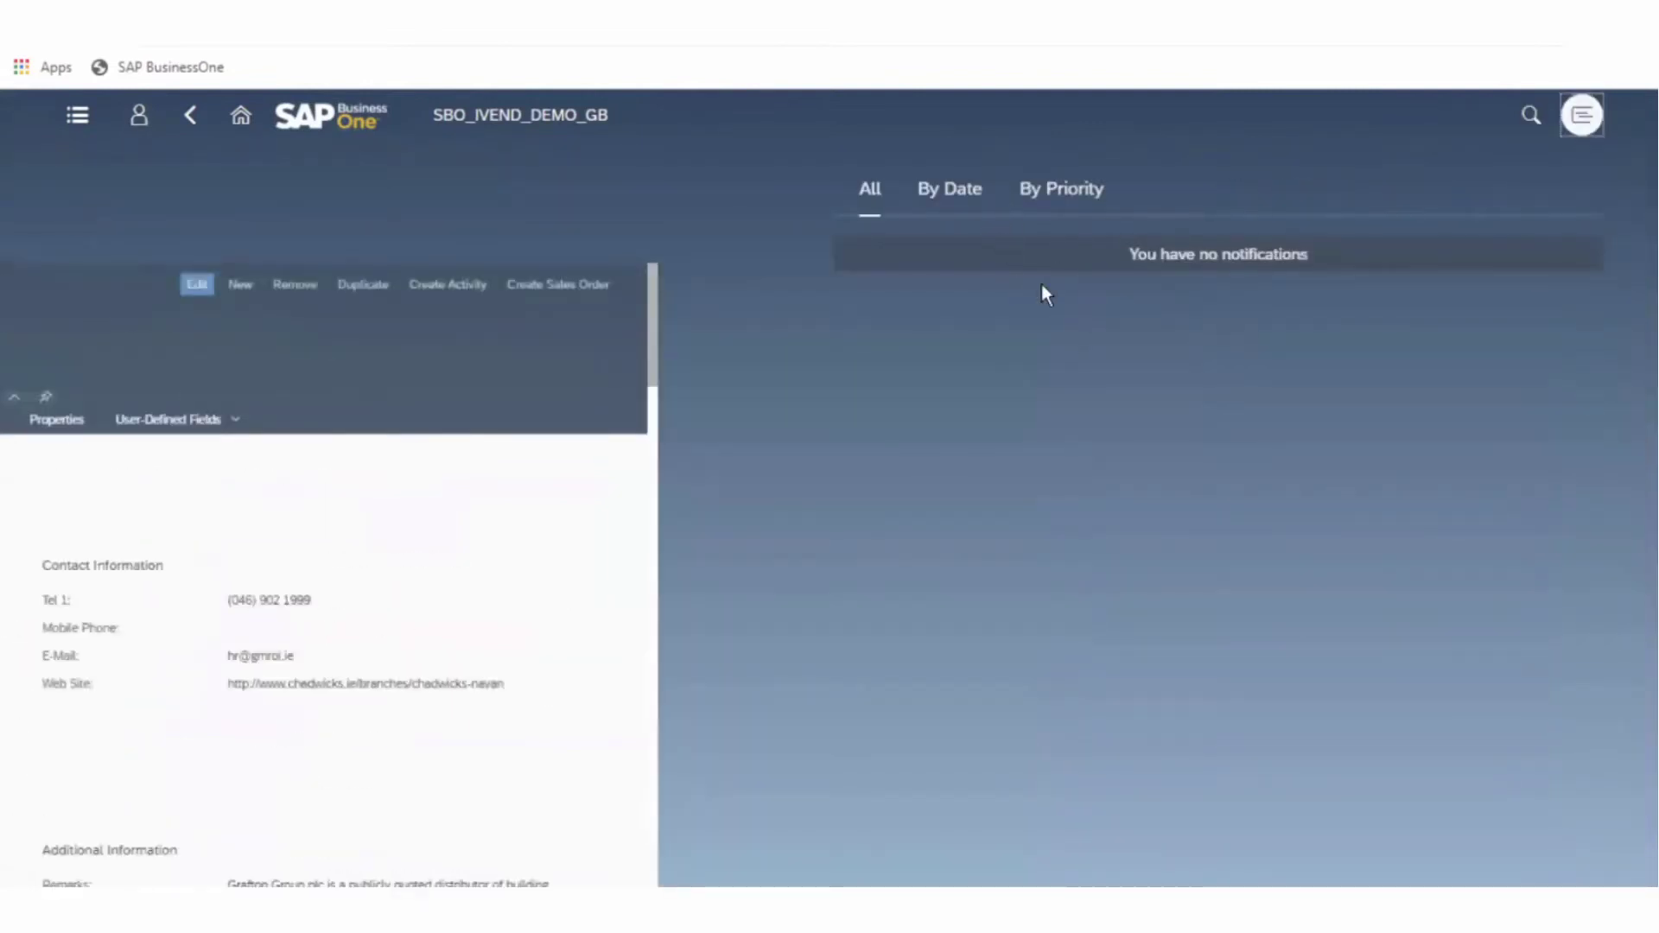
left_click(1582, 115)
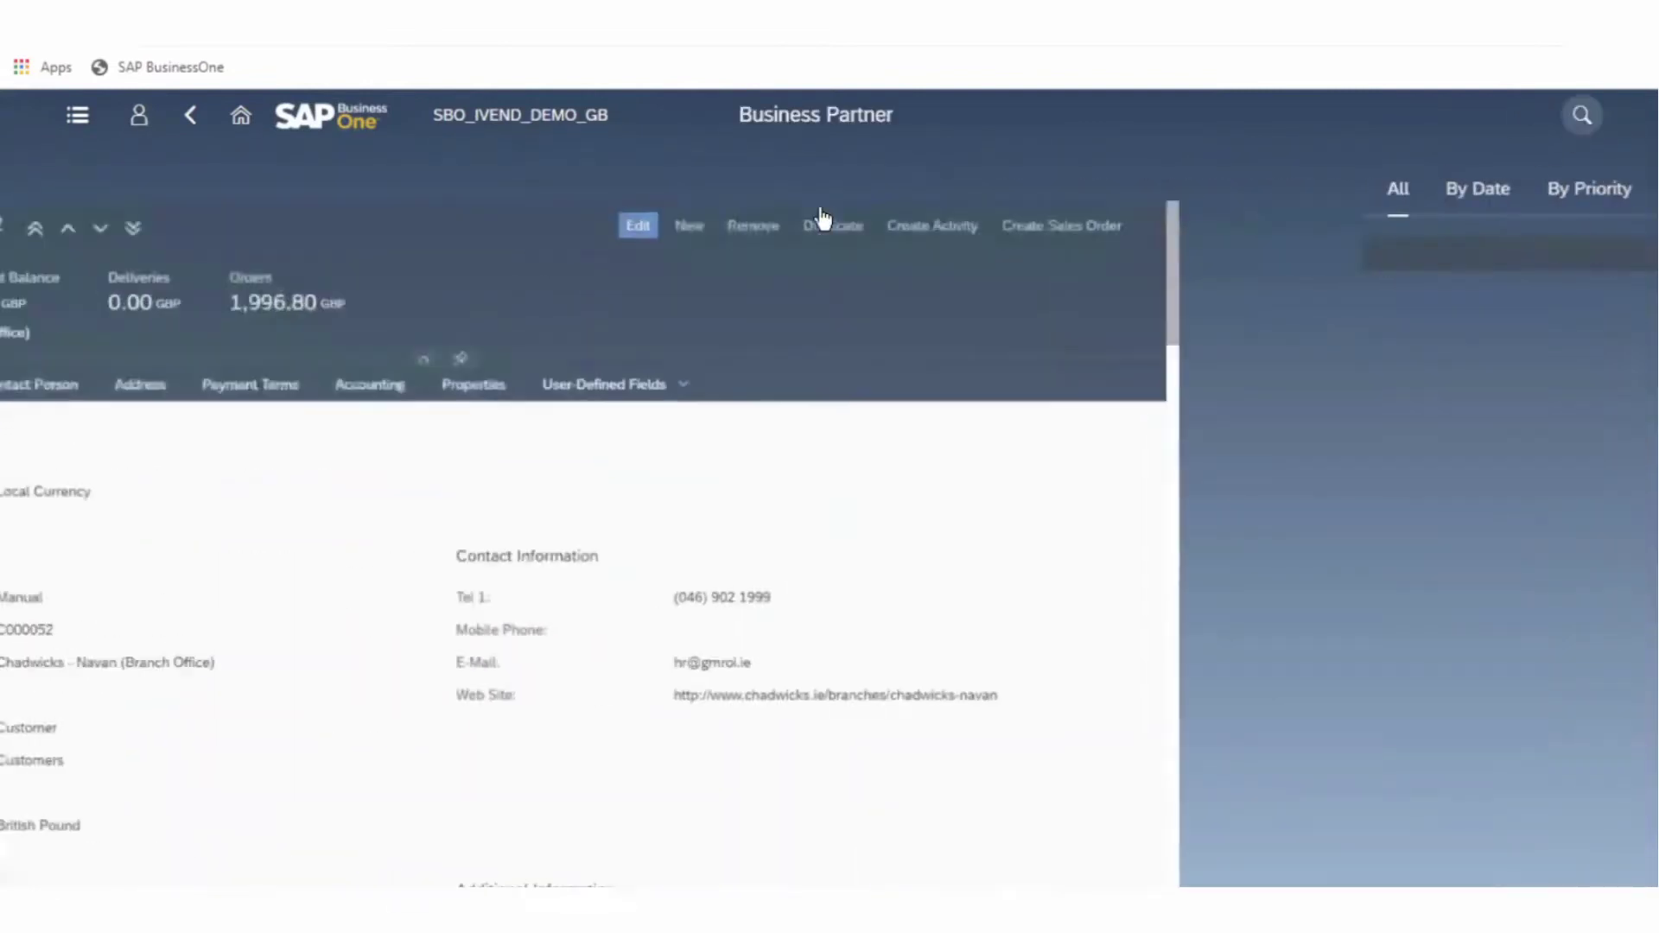
Return to the home page and look over its My Home and Sales tiles
left_click(242, 115)
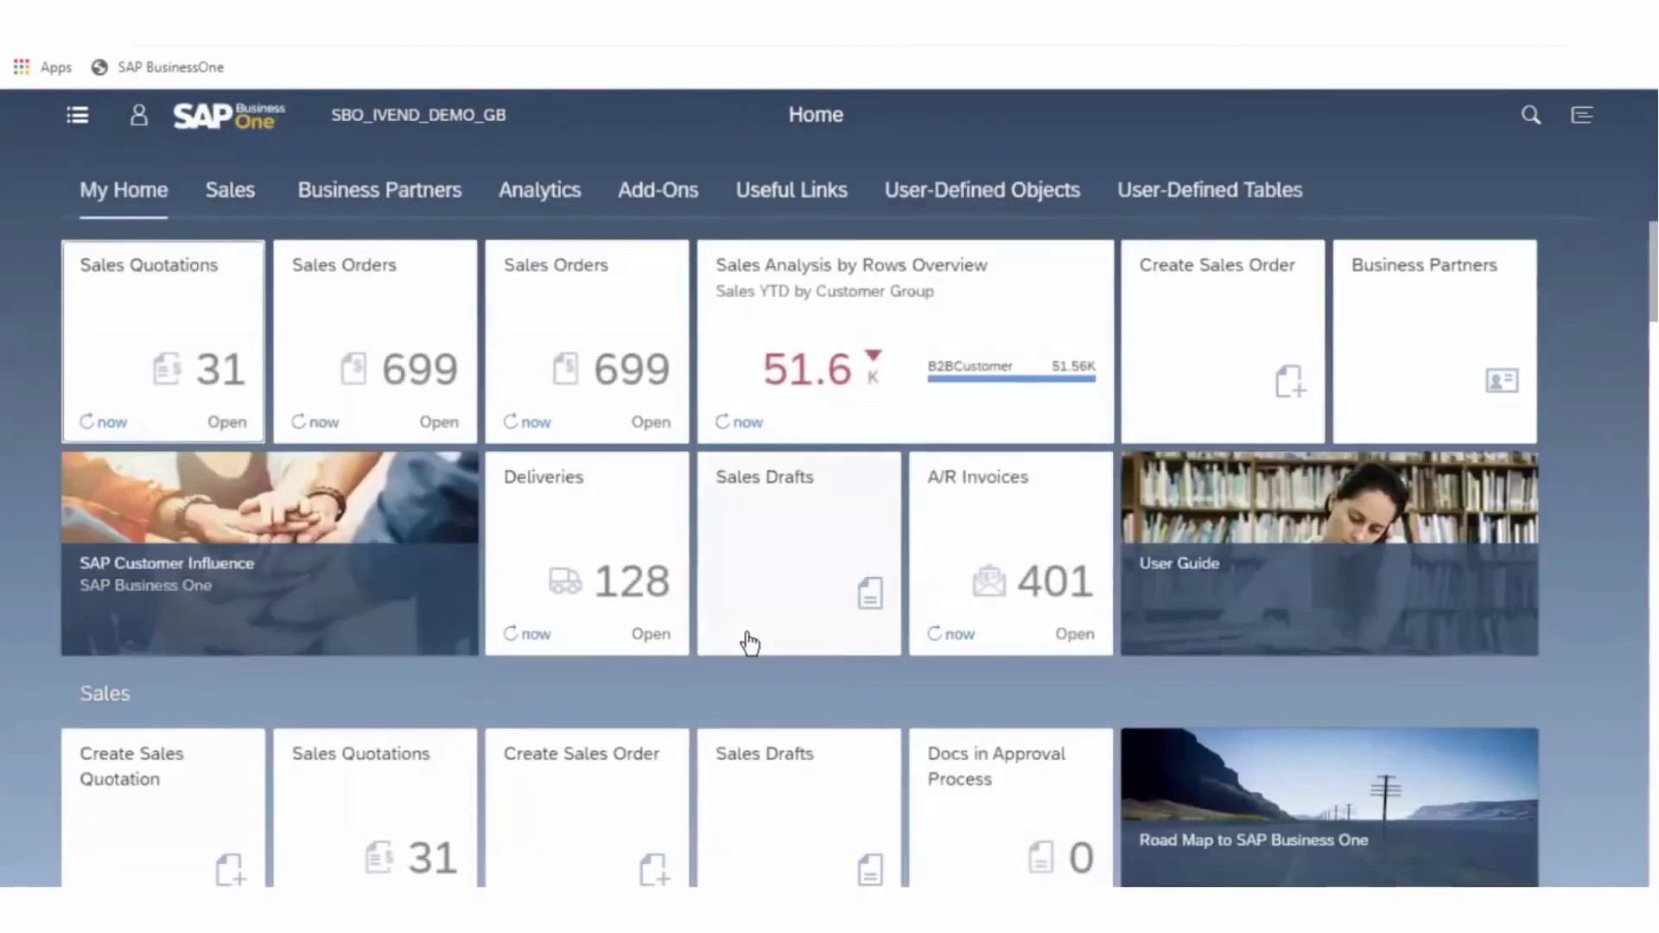
scroll(746, 634, "down", 1)
scroll(747, 634, "down", 3)
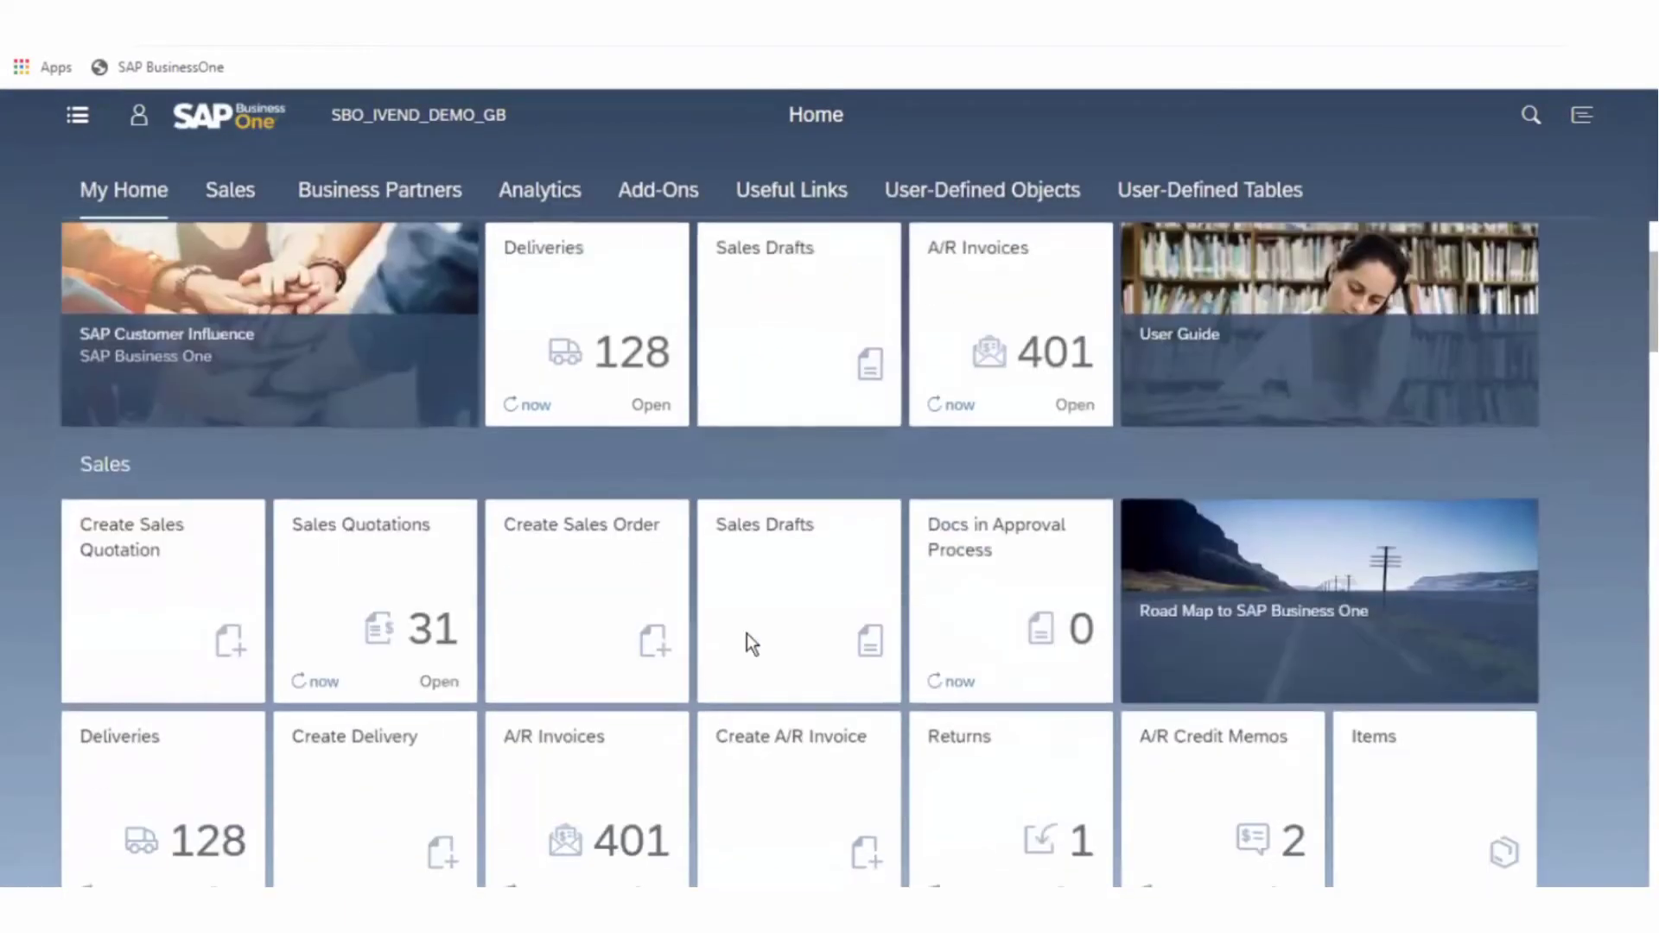
scroll(746, 634, "up", 4)
Open the Sales Analysis by Rows Overview and examine its sales, profit, item, customer and warehouse charts
left_click(828, 296)
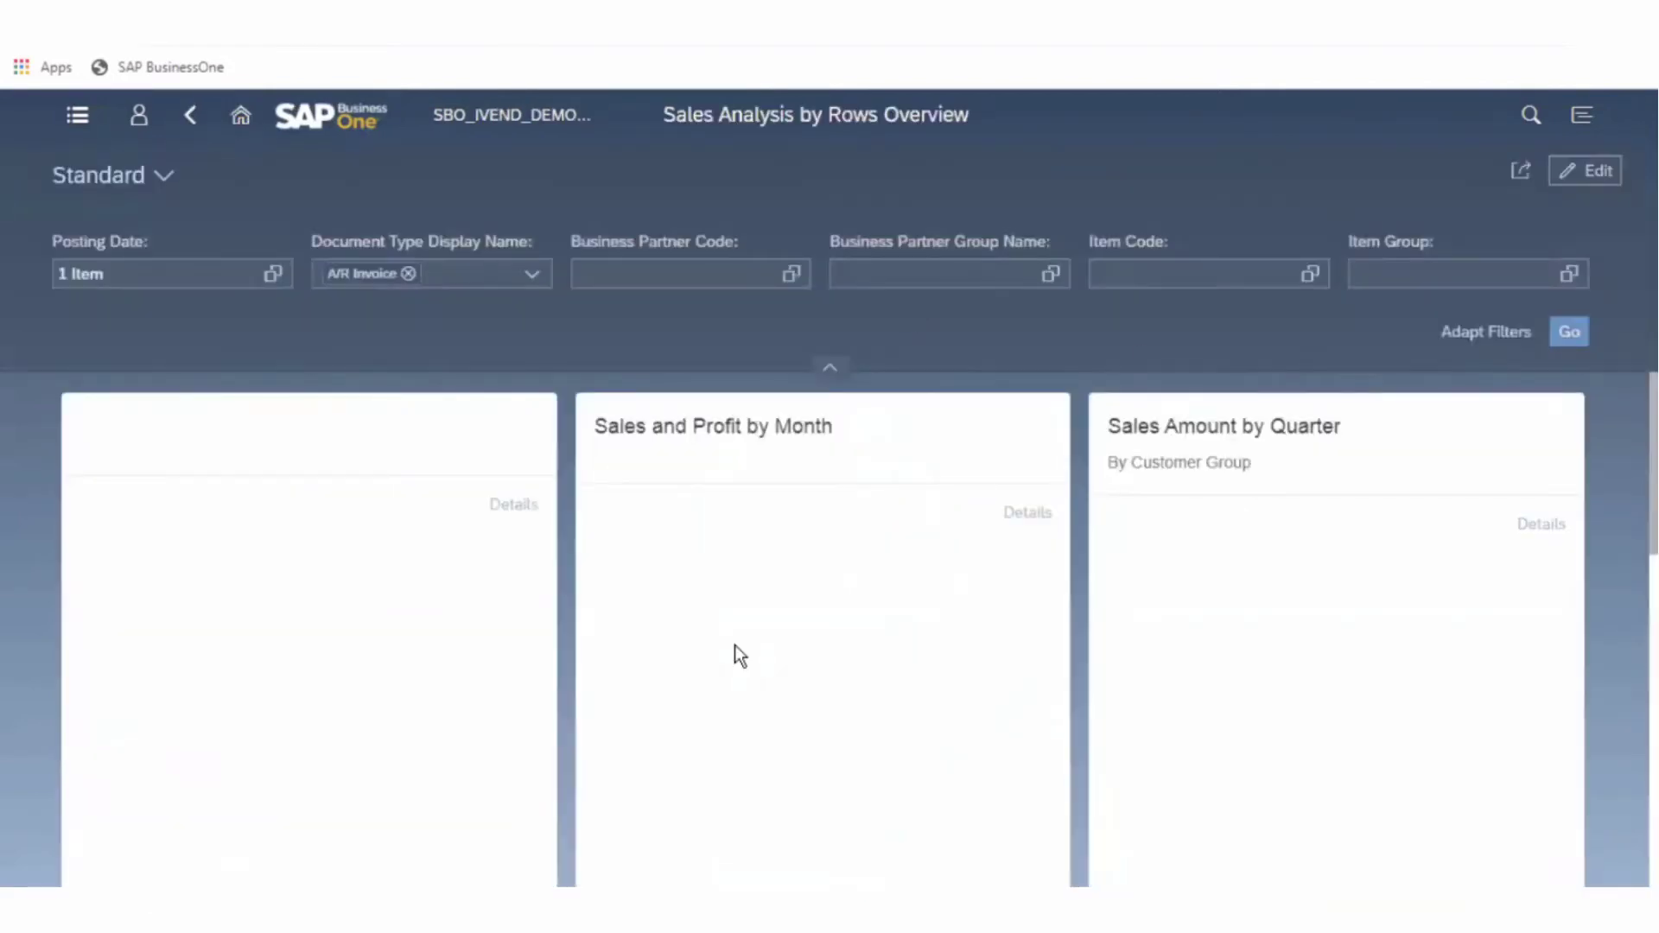
scroll(735, 644, "down", 3)
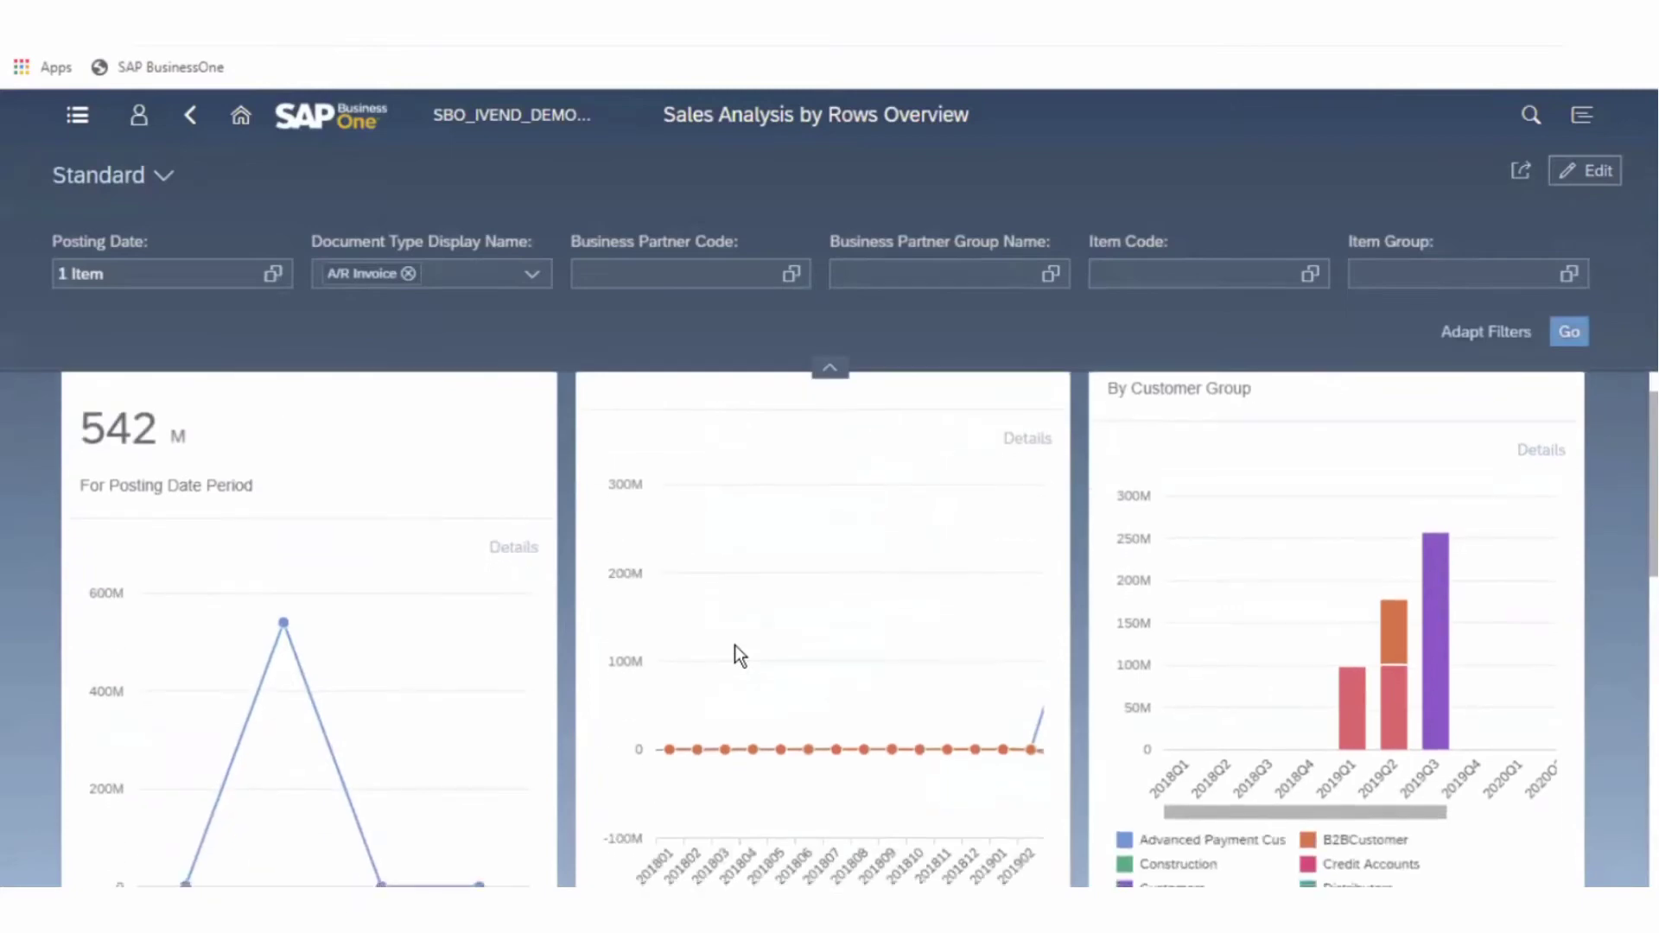
scroll(734, 645, "down", 9)
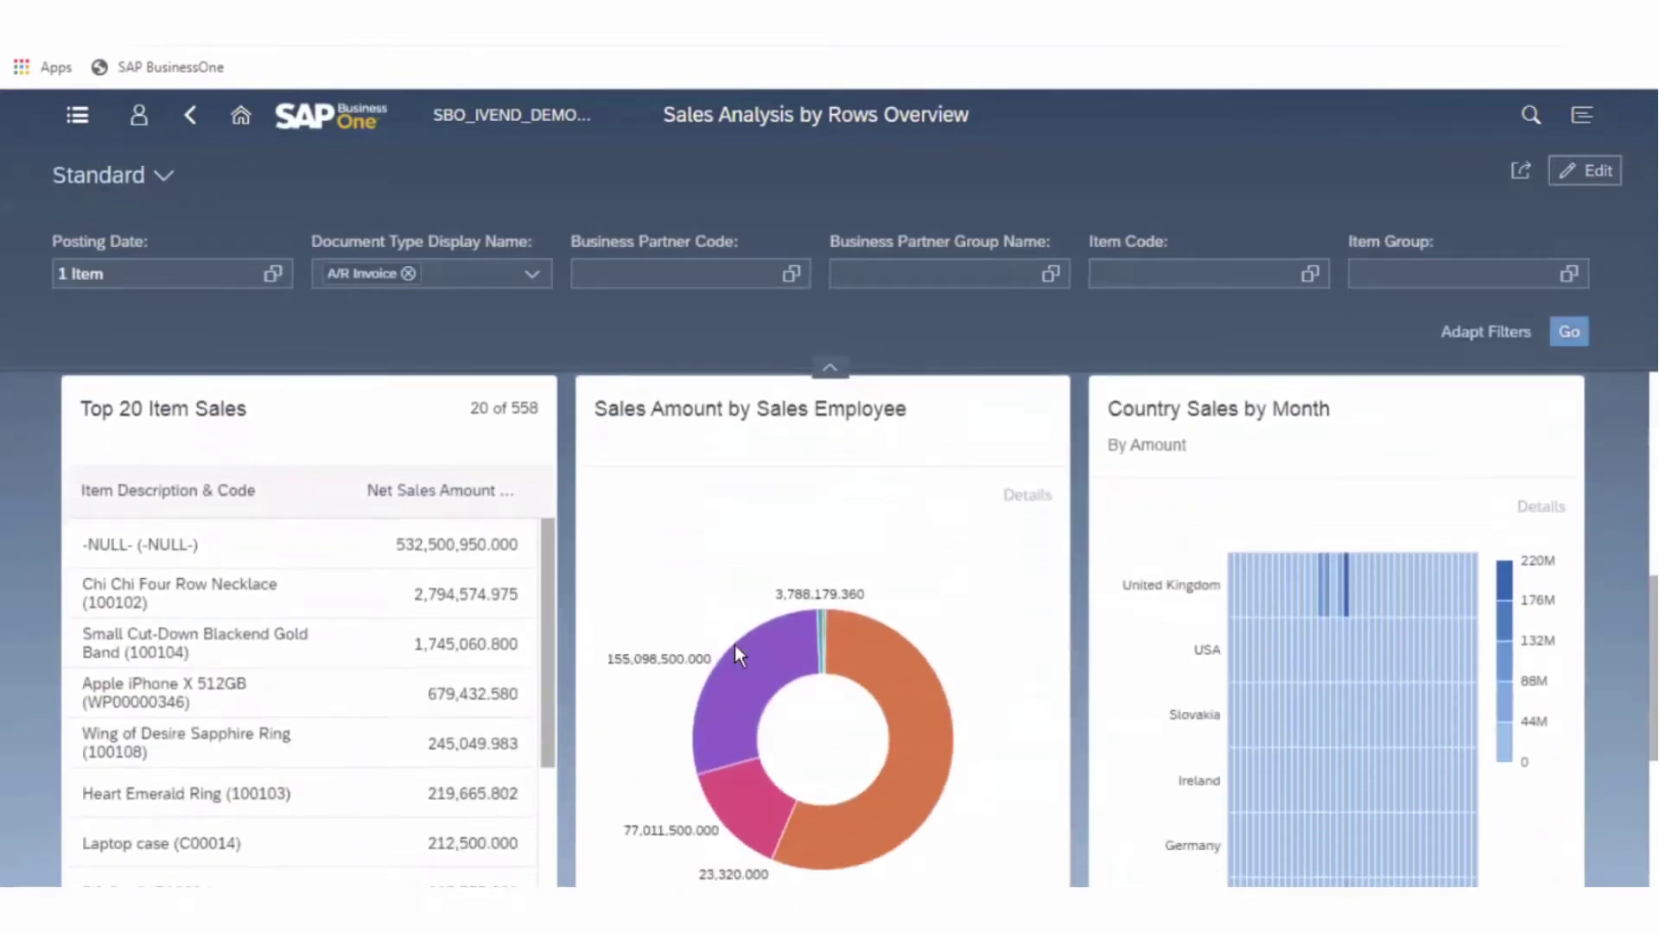
scroll(734, 644, "down", 3)
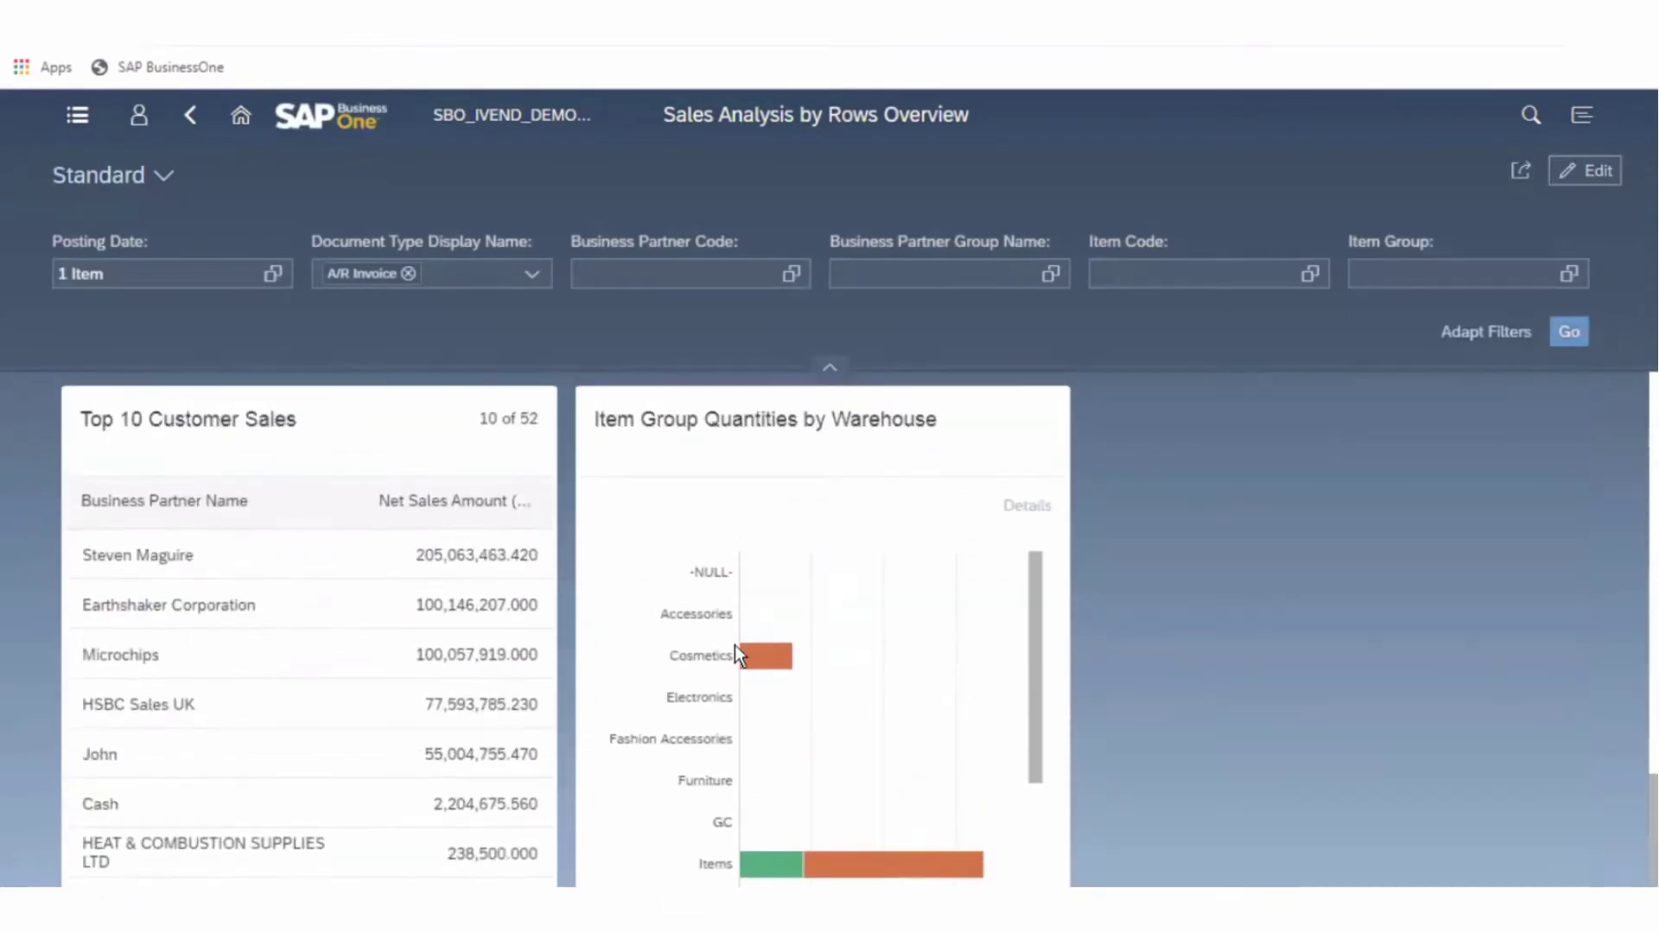
scroll(734, 644, "up", 15)
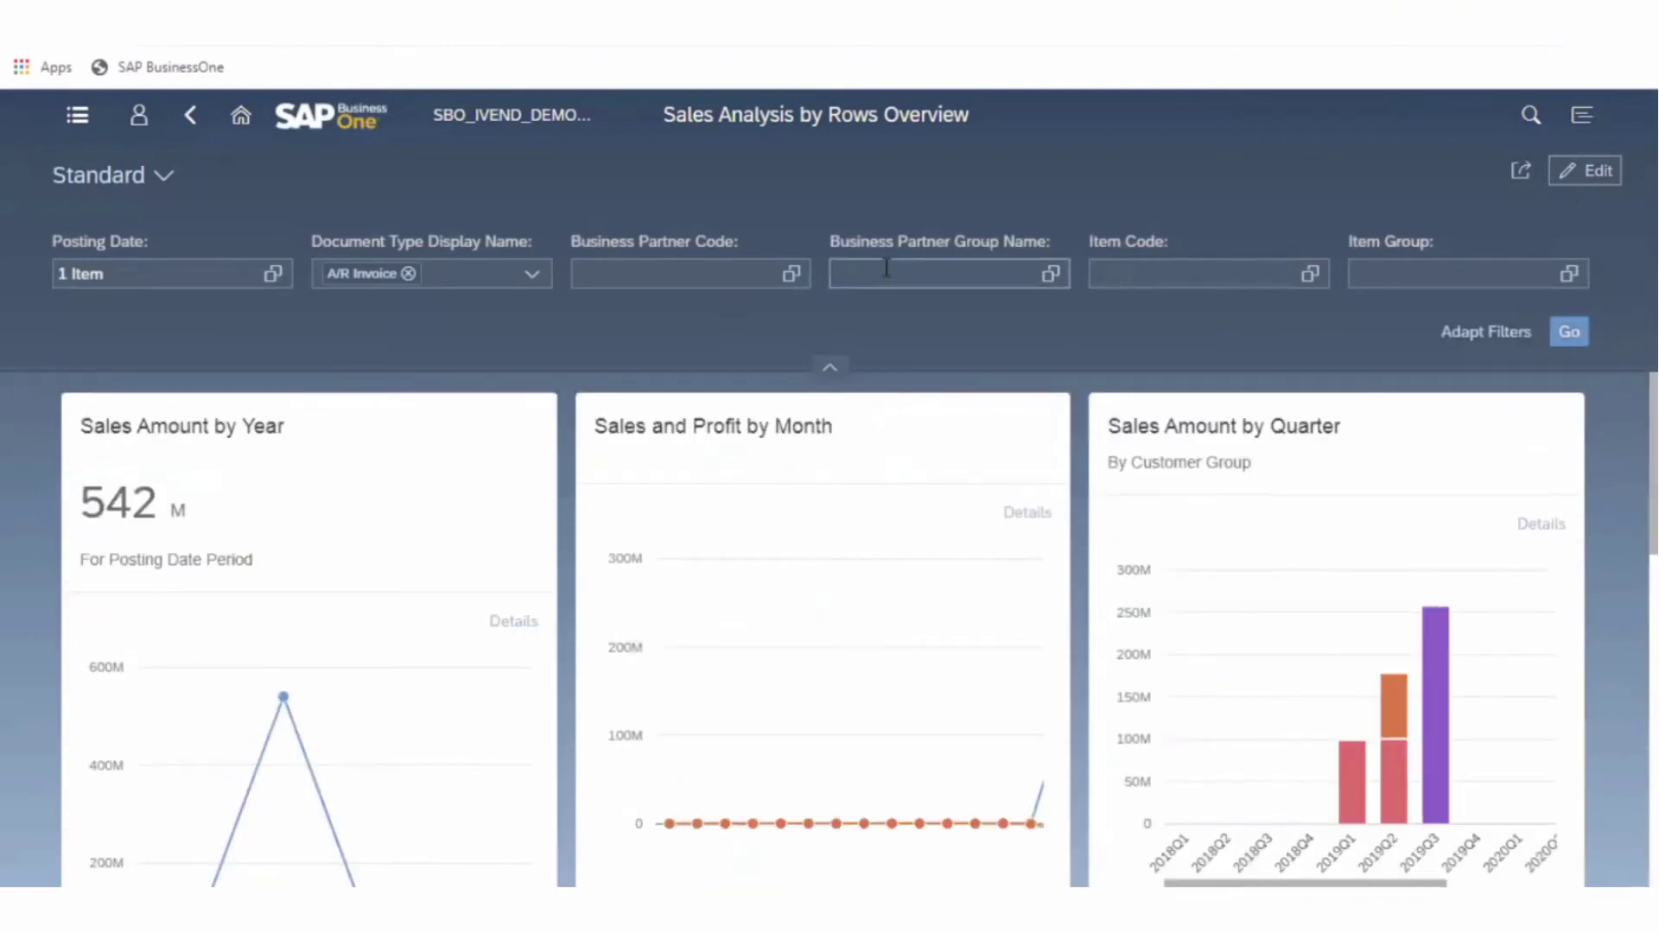
key("super+Tab")
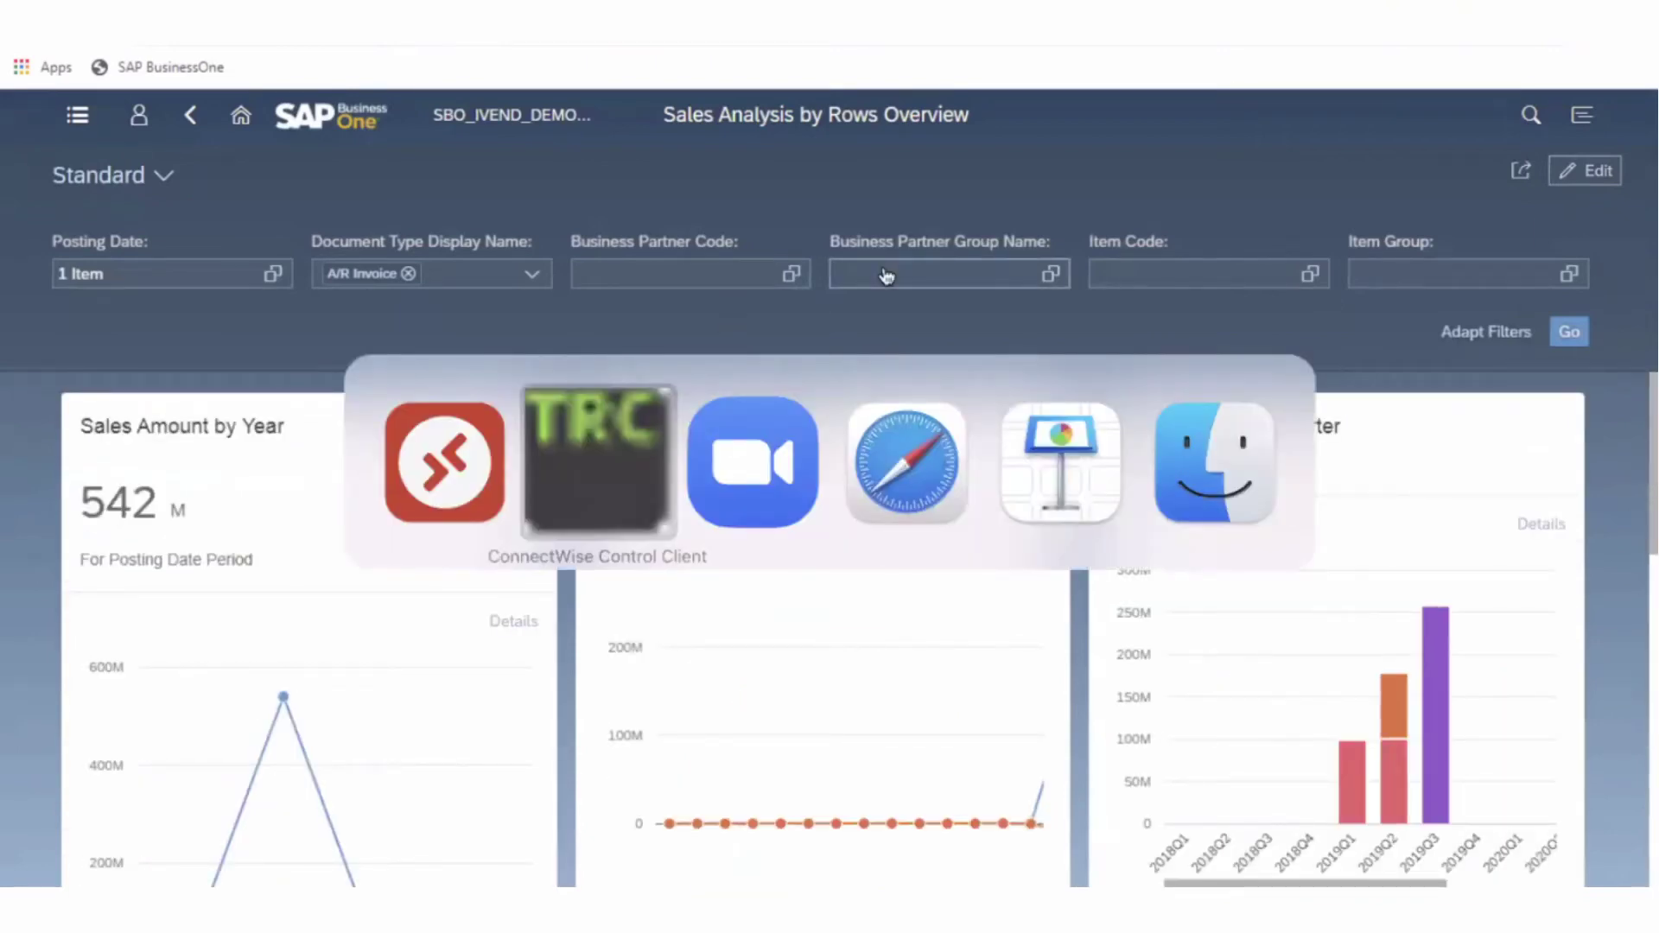
key("super+Tab")
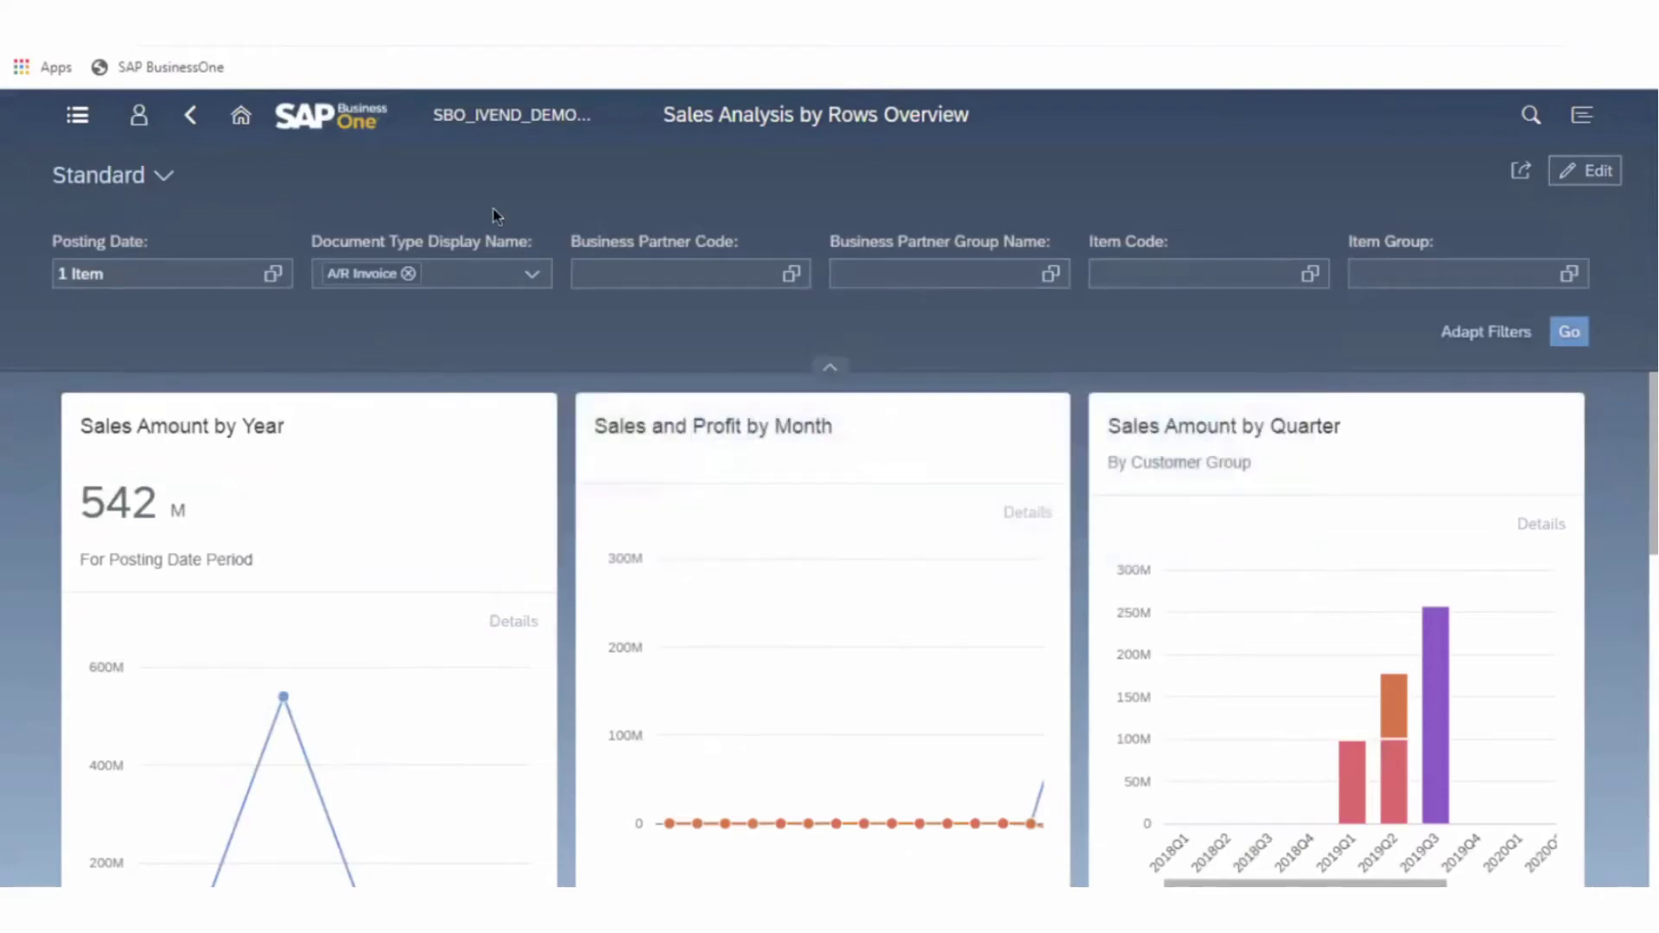